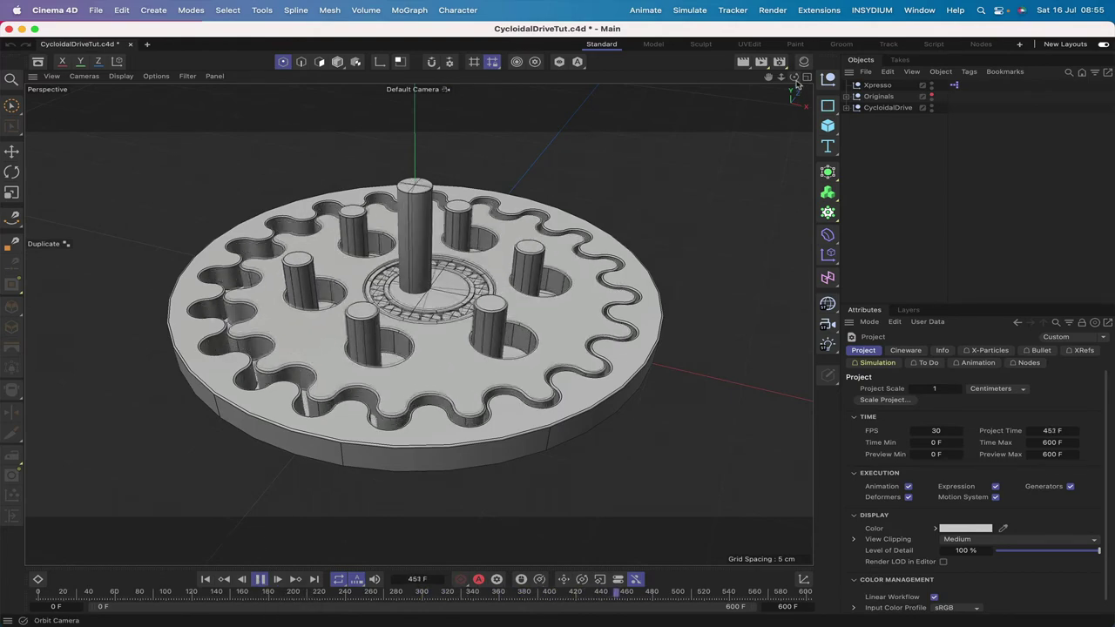
Tilt the view of the finished drive model to inspect it, then bring up the spline shape palette.
{"action": "left_click_drag", "start_coordinate": [796, 83], "coordinate": [794, 82]}
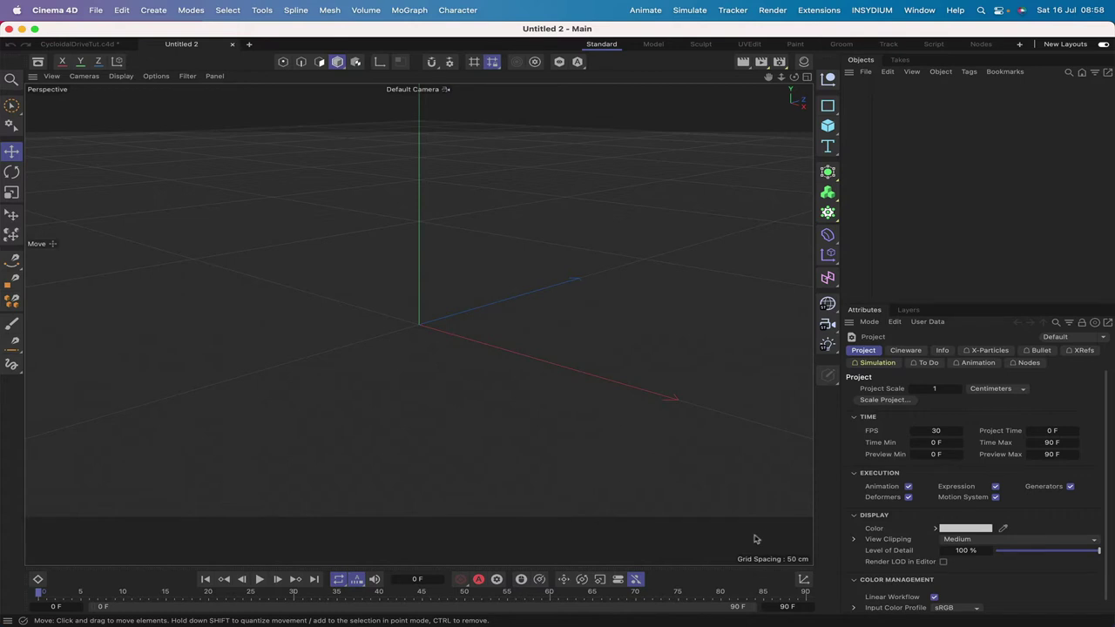
{"action": "left_click", "coordinate": [827, 106]}
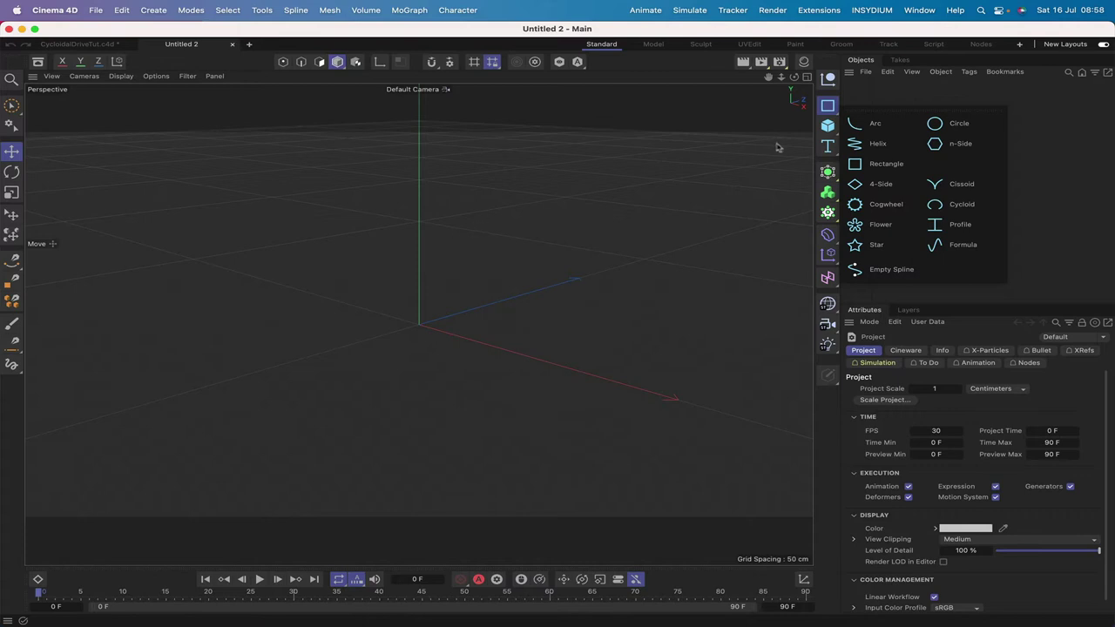
Add an Arc spline on the XZ plane with a 1 cm radius.
{"action": "left_click", "coordinate": [852, 132]}
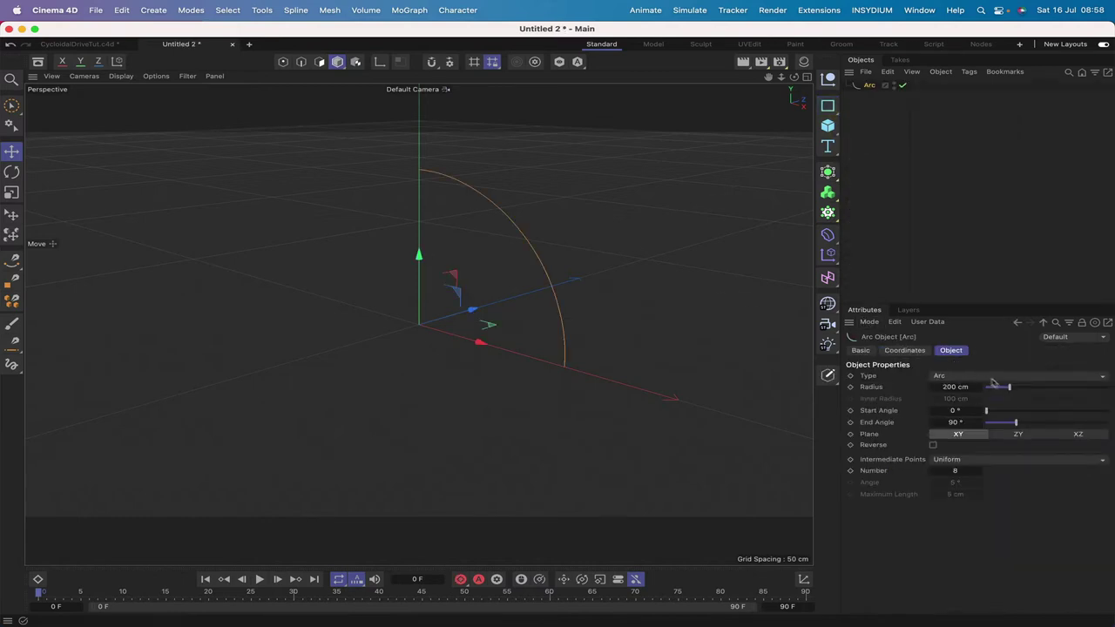
{"action": "left_click", "coordinate": [1078, 435]}
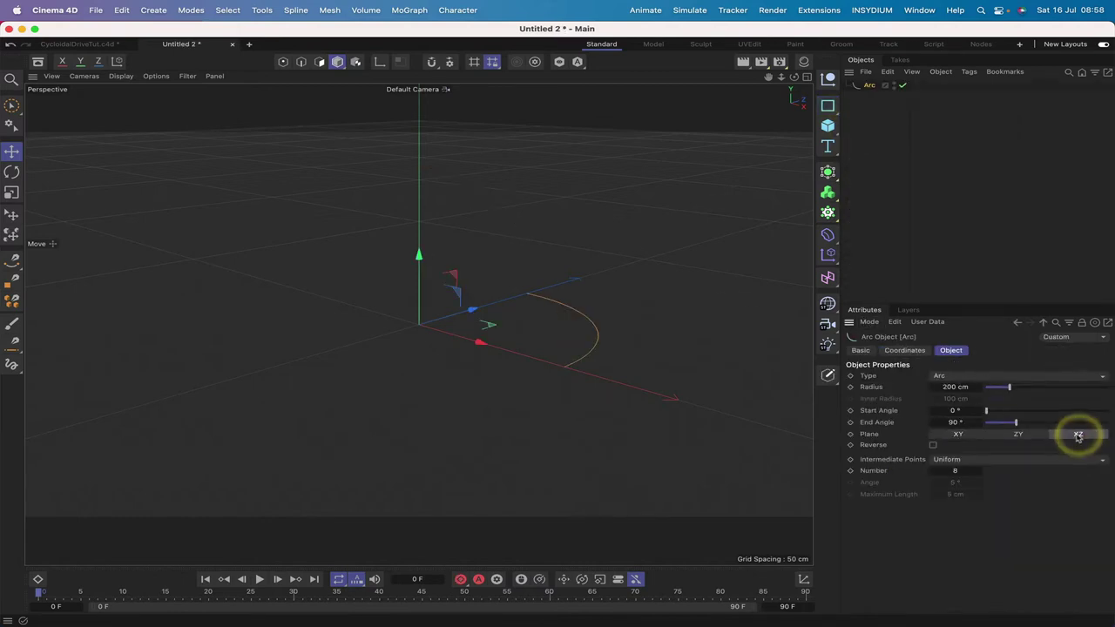
{"action": "left_click", "coordinate": [949, 387]}
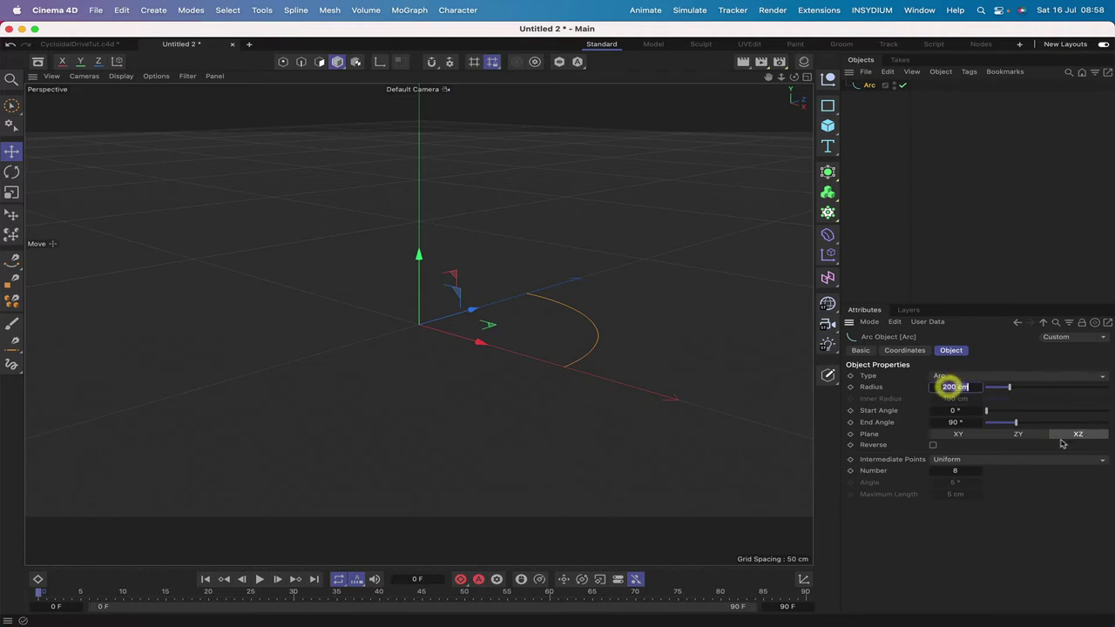
{"action": "type", "text": "1"}
{"action": "key", "text": "Return"}
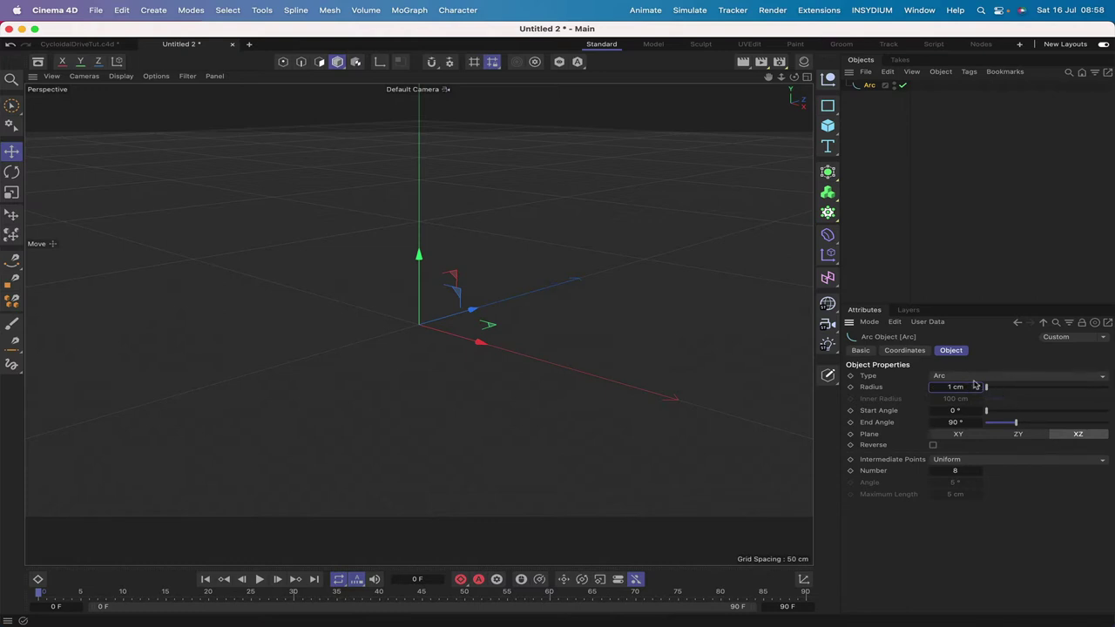
Frame the small arc and set its angles from -5° to 185°.
{"action": "key", "text": "h"}
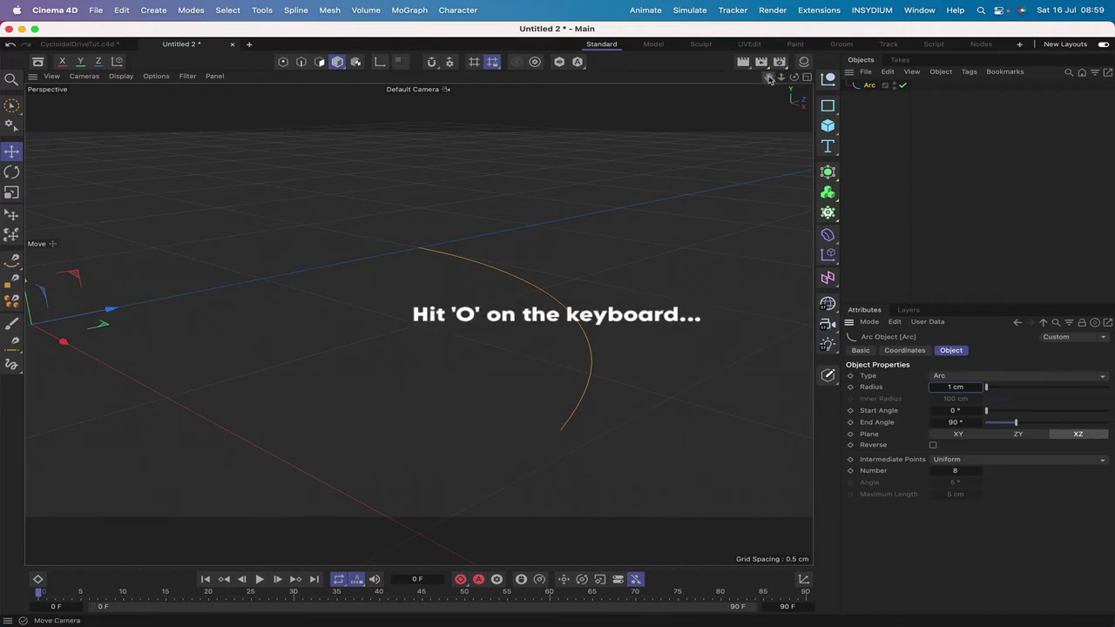
{"action": "key", "text": "o"}
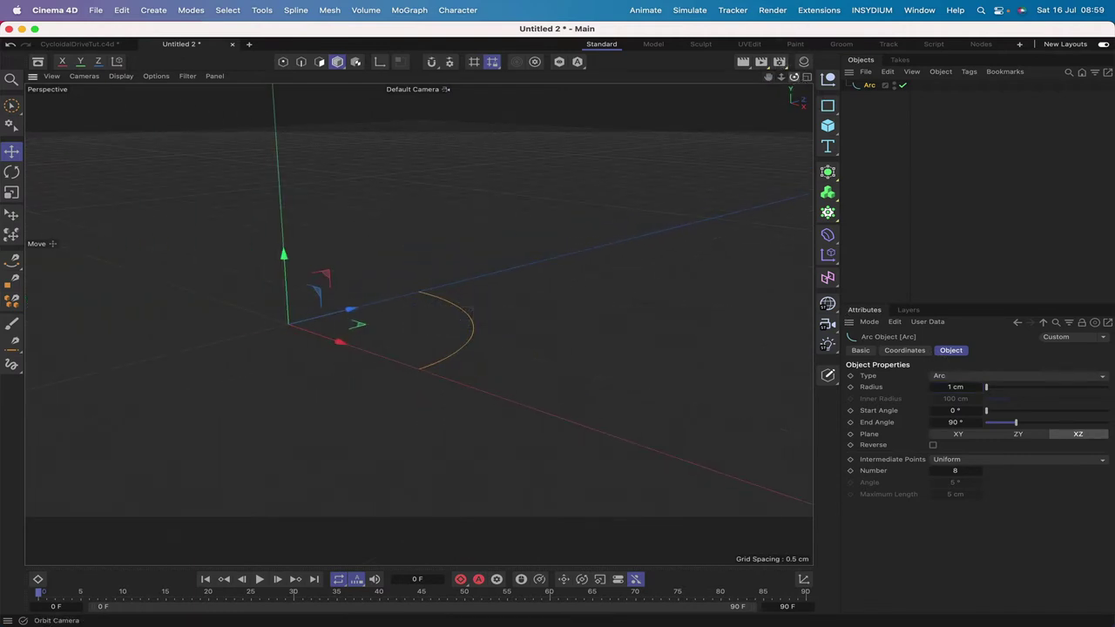
{"action": "key", "text": "o"}
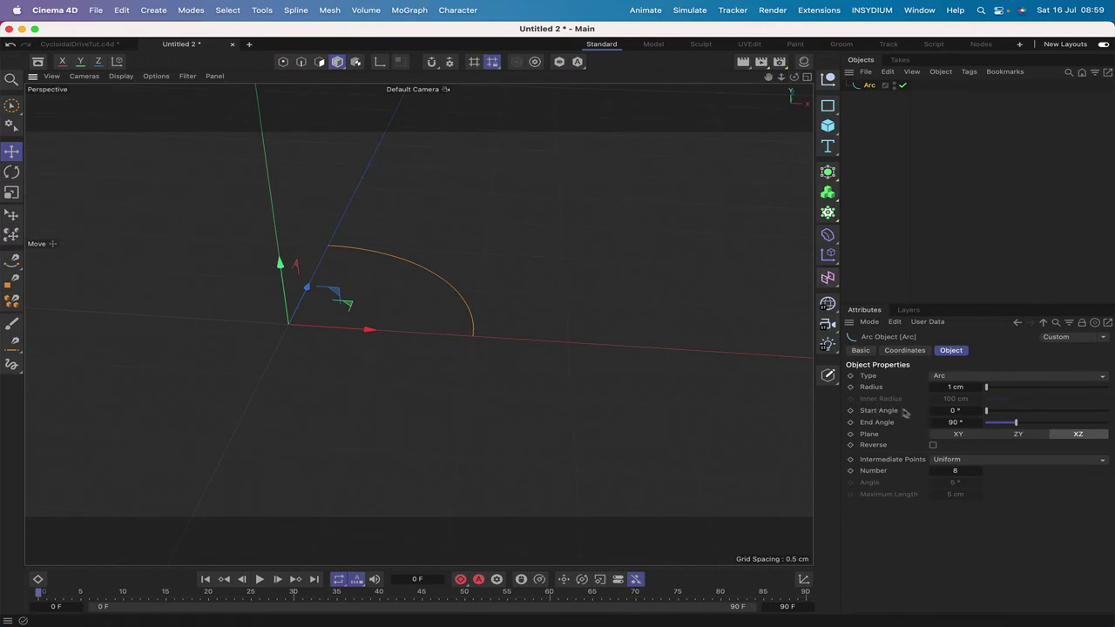
{"action": "double_click", "coordinate": [956, 411]}
{"action": "double_click", "coordinate": [956, 422]}
{"action": "key", "text": "Return"}
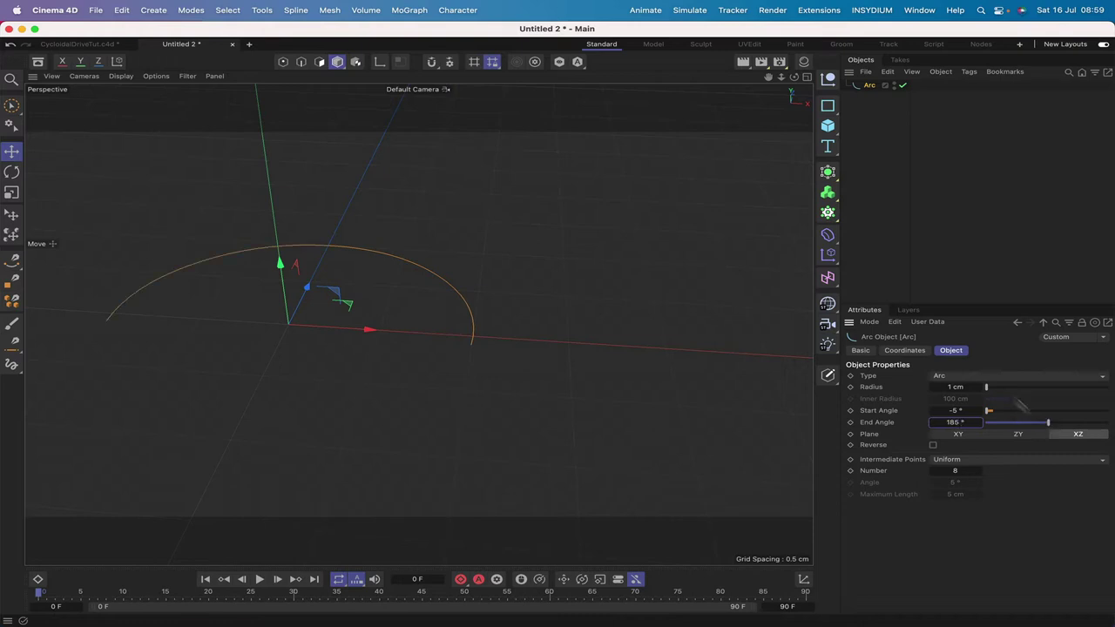
{"action": "left_click_drag", "start_coordinate": [786, 79], "coordinate": [857, 81]}
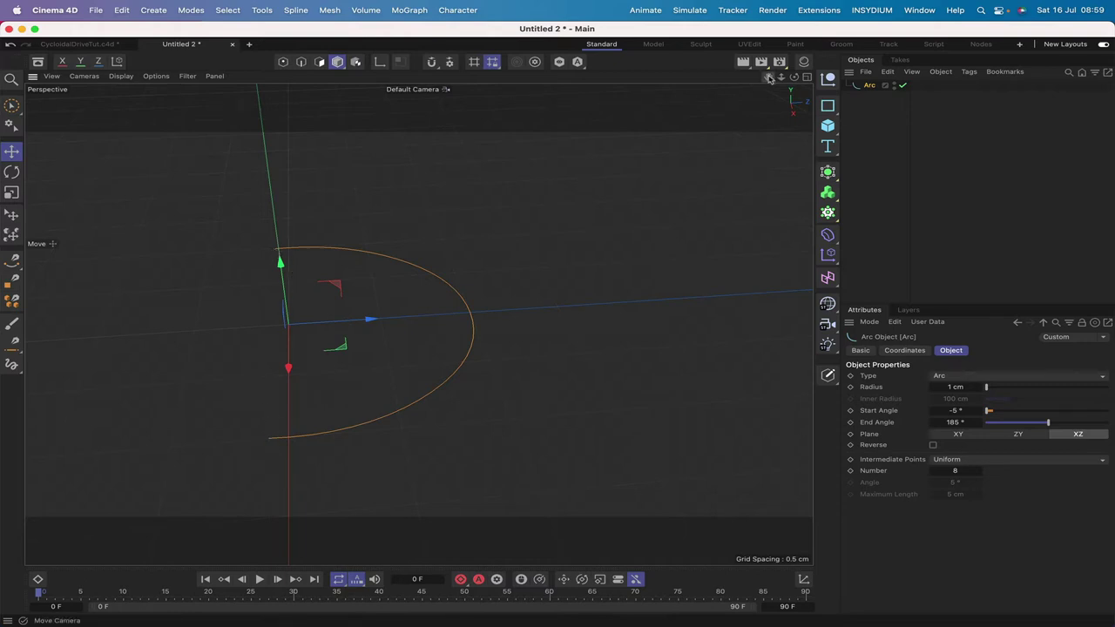
{"action": "mouse_move", "coordinate": [769, 78]}
{"action": "left_mouse_down"}
{"action": "mouse_move", "coordinate": [396, 345]}
{"action": "mouse_move", "coordinate": [553, 393]}
{"action": "mouse_move", "coordinate": [554, 323]}
{"action": "mouse_move", "coordinate": [794, 79]}
{"action": "mouse_move", "coordinate": [740, 130]}
{"action": "mouse_move", "coordinate": [781, 96]}
{"action": "left_mouse_up"}
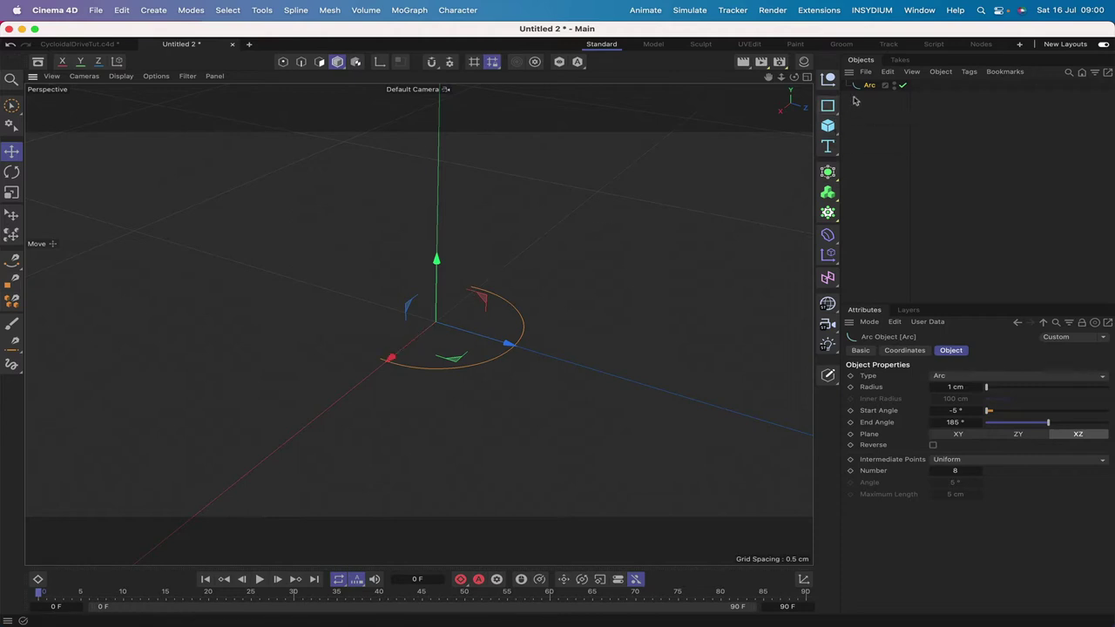
{"action": "mouse_move", "coordinate": [162, 624]}
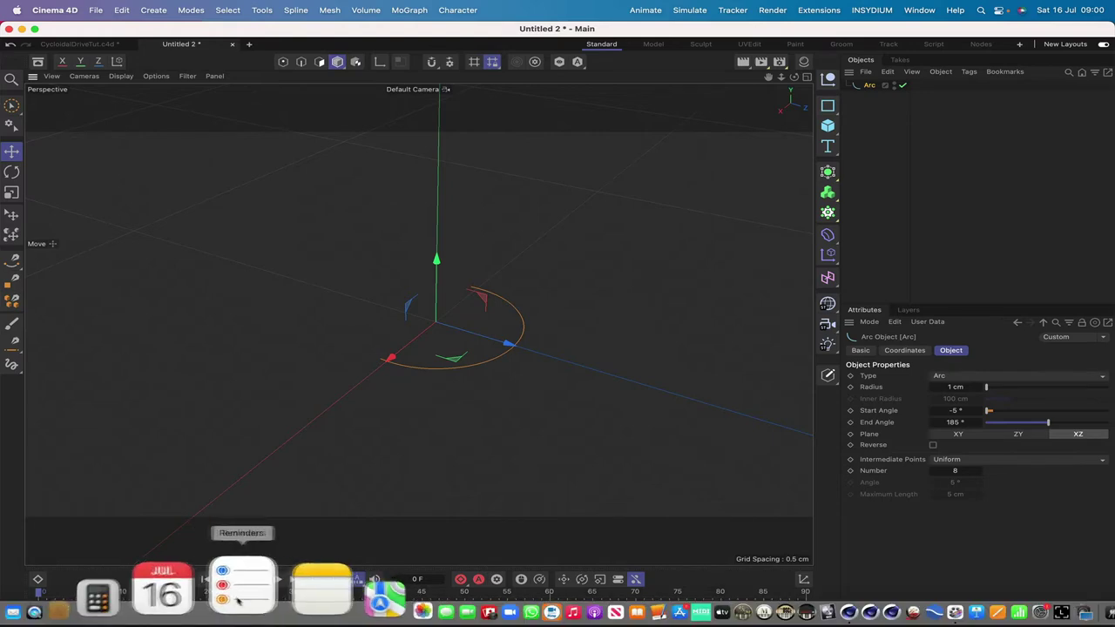
Launch Calculator and compute 80 divided by π.
{"action": "left_click", "coordinate": [199, 592]}
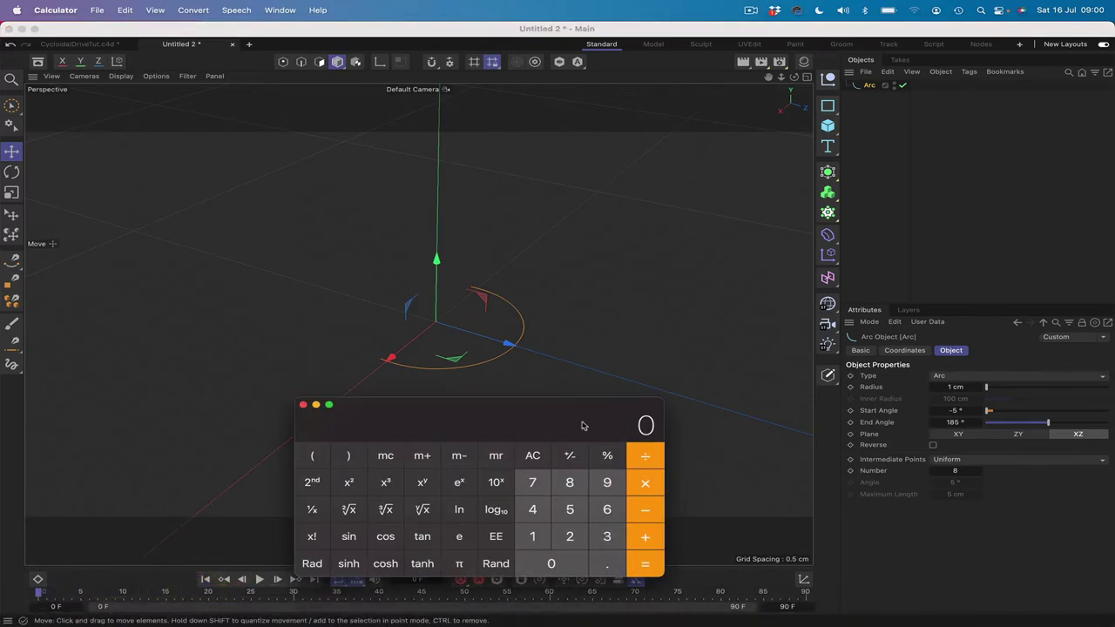
{"action": "left_click_drag", "start_coordinate": [580, 423], "coordinate": [363, 114]}
{"action": "left_click", "coordinate": [348, 172]}
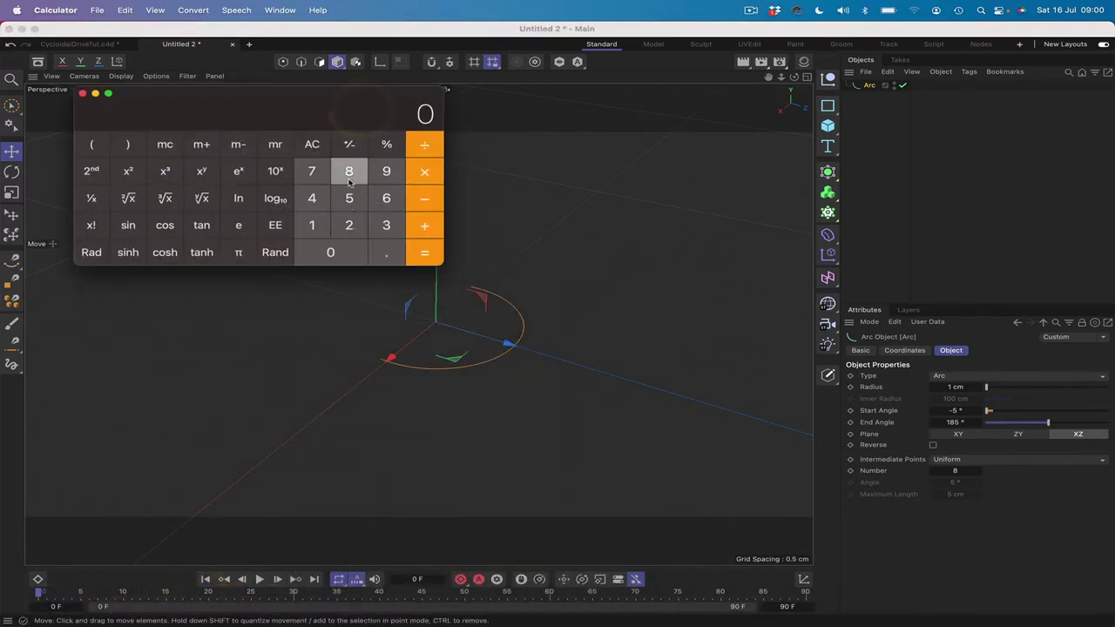
{"action": "left_click", "coordinate": [345, 249]}
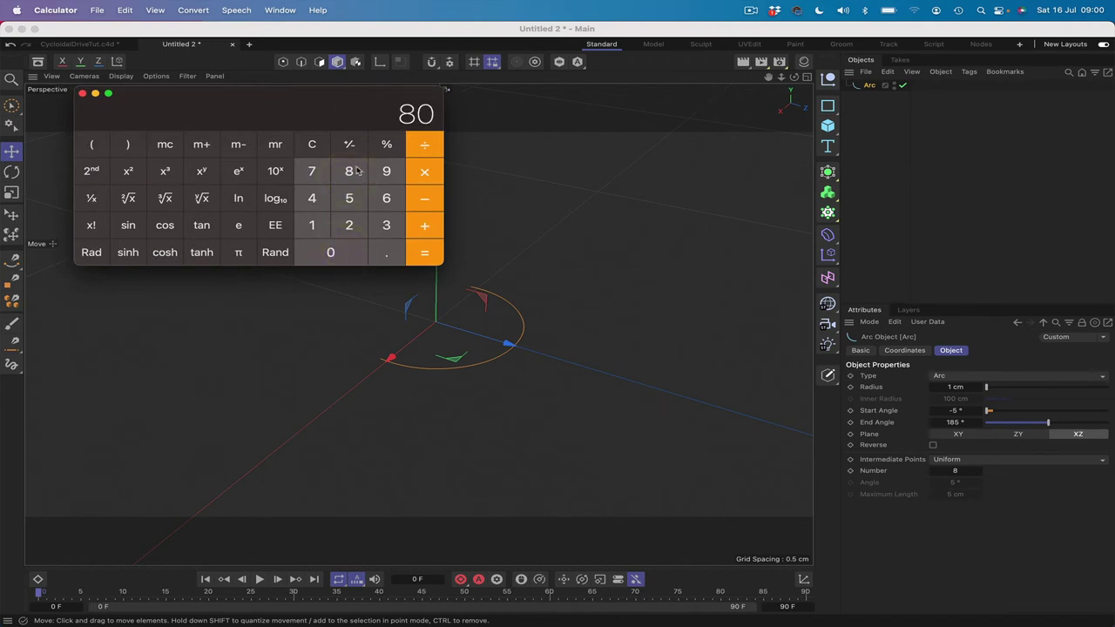
{"action": "left_click", "coordinate": [433, 152]}
{"action": "left_click", "coordinate": [238, 253]}
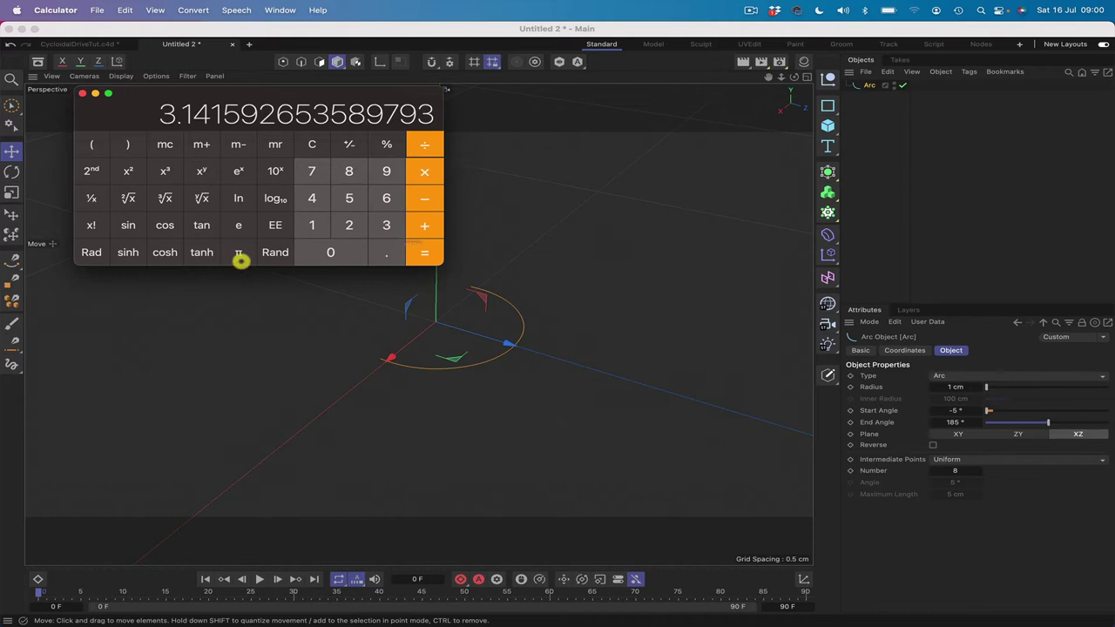
{"action": "left_click", "coordinate": [440, 253]}
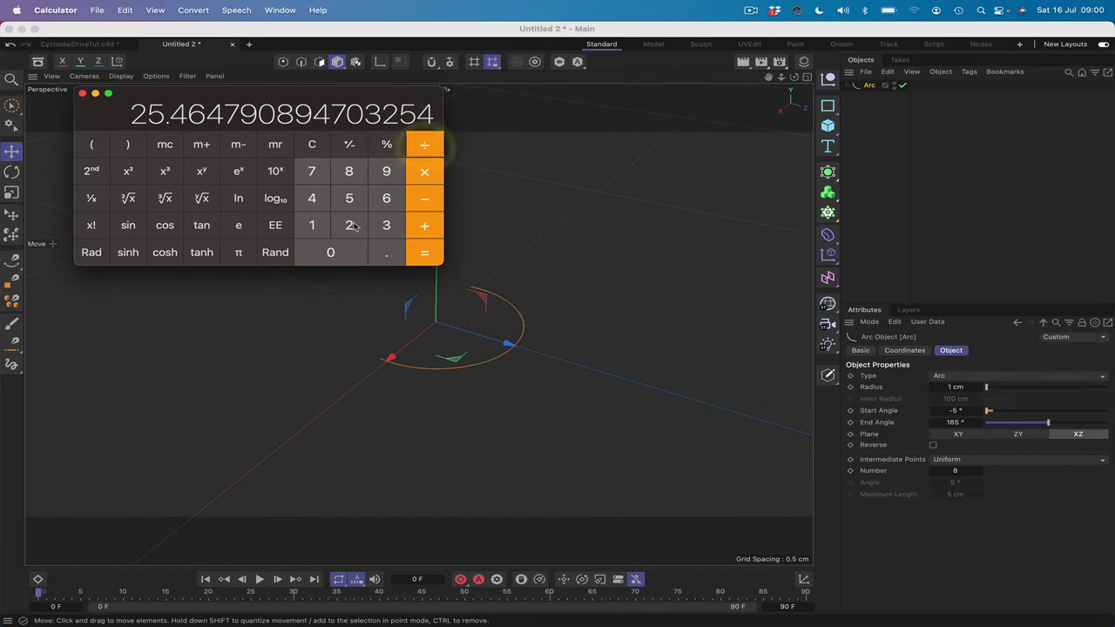
Halve that result to get 12.732395447351627.
{"action": "left_click", "coordinate": [426, 146]}
{"action": "left_click", "coordinate": [349, 224]}
{"action": "left_click", "coordinate": [416, 252]}
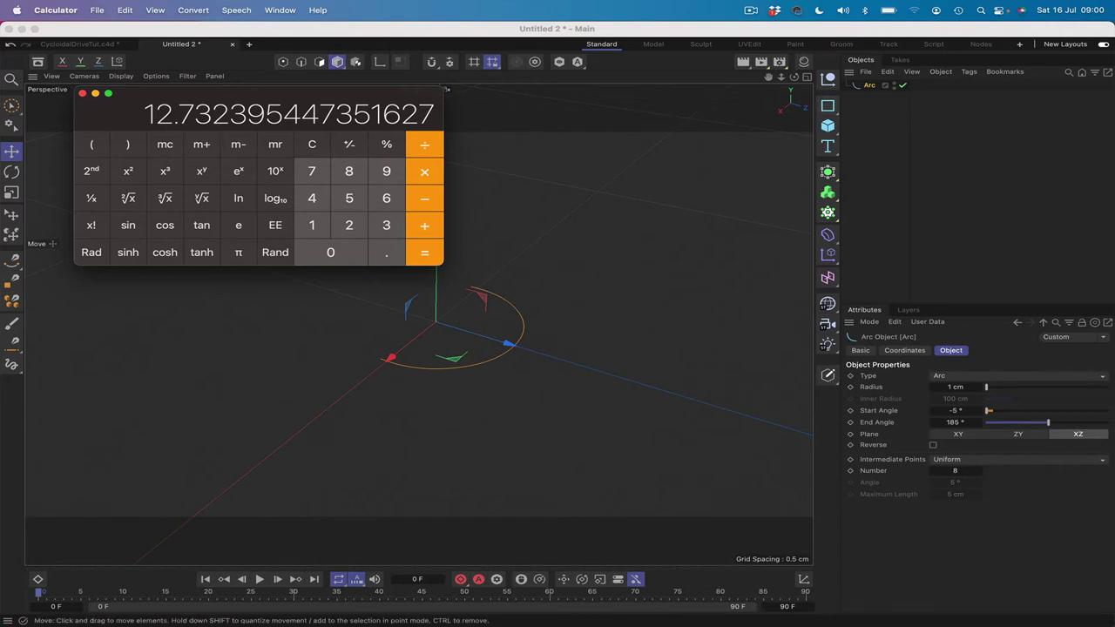
{"action": "left_click_drag", "start_coordinate": [828, 105], "coordinate": [978, 123]}
Add a Circle spline with a 12.732 cm radius on the XZ plane and frame it.
{"action": "left_click", "coordinate": [978, 123]}
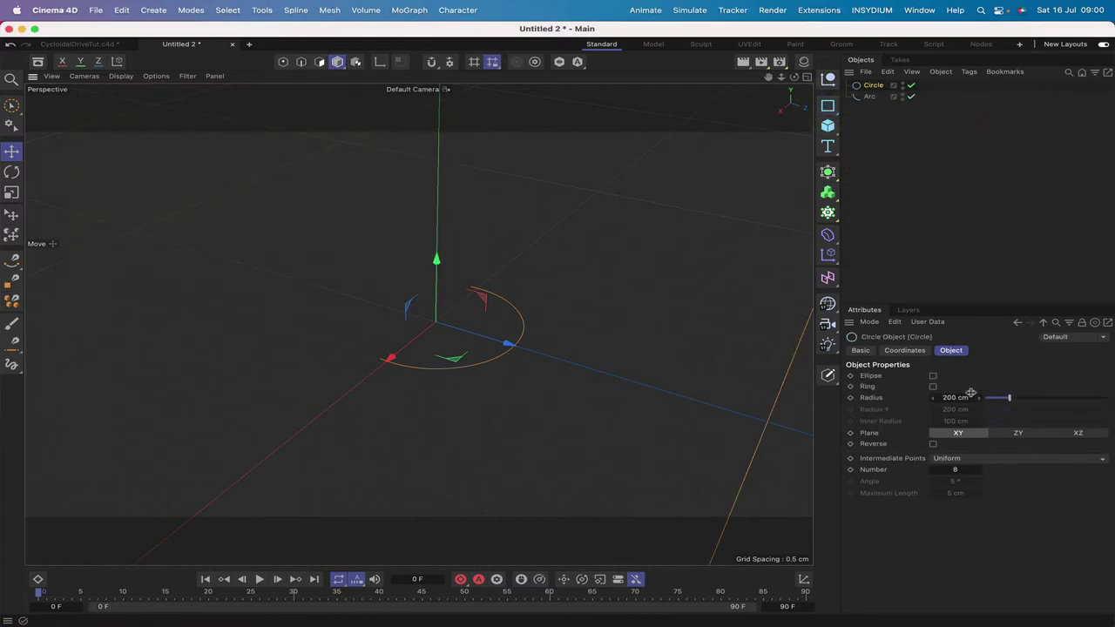
{"action": "left_click", "coordinate": [956, 397]}
{"action": "type", "text": "12.732"}
{"action": "key", "text": "Return"}
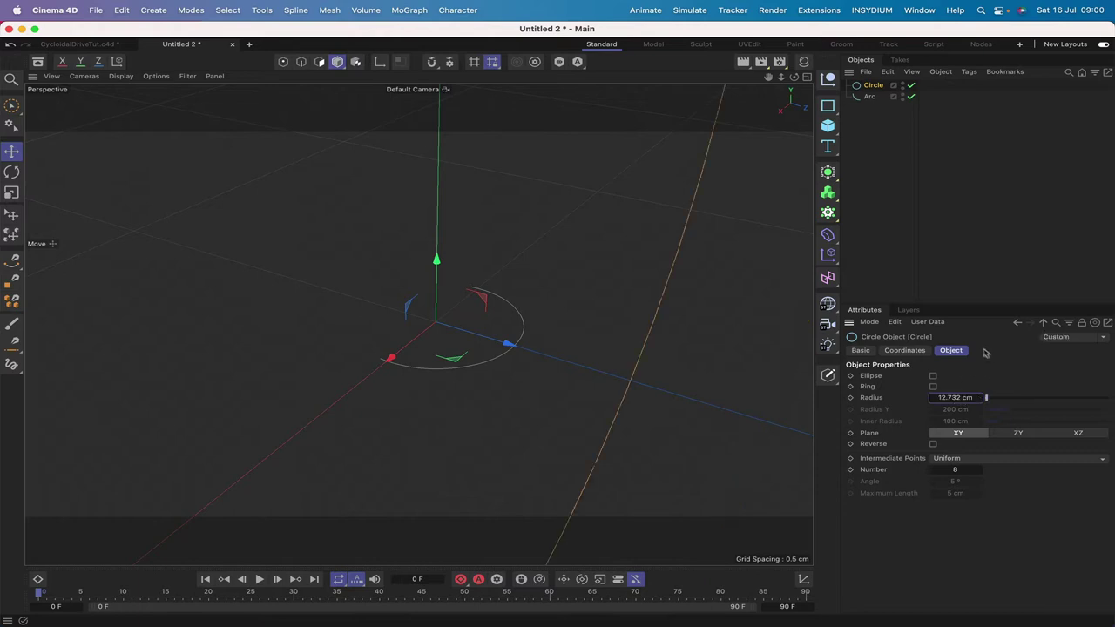
{"action": "left_click", "coordinate": [1078, 433]}
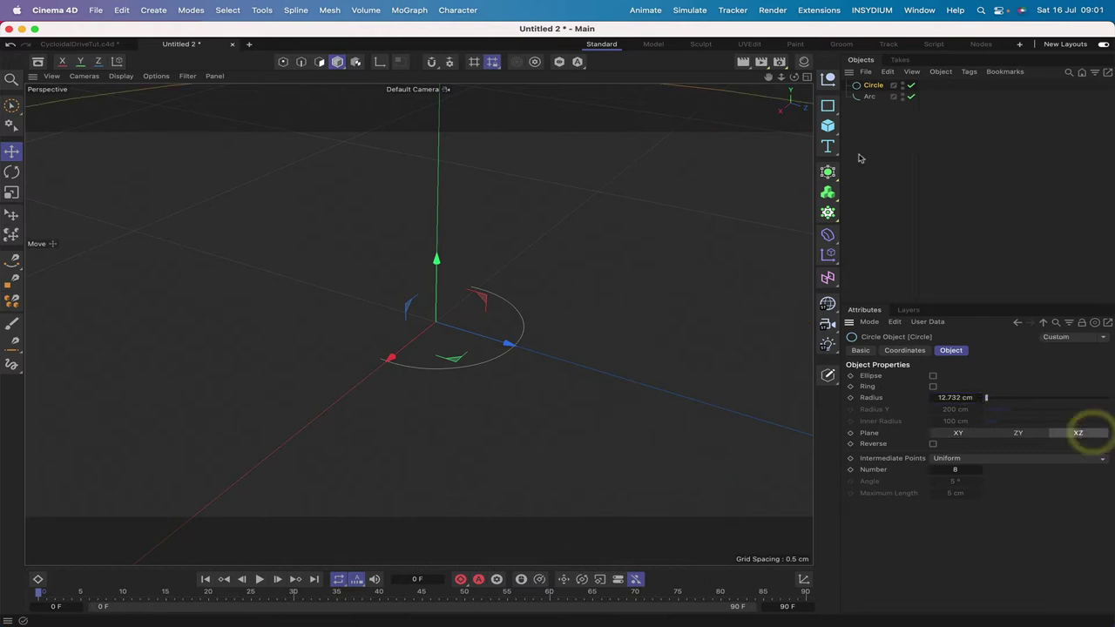
{"action": "key", "text": "h"}
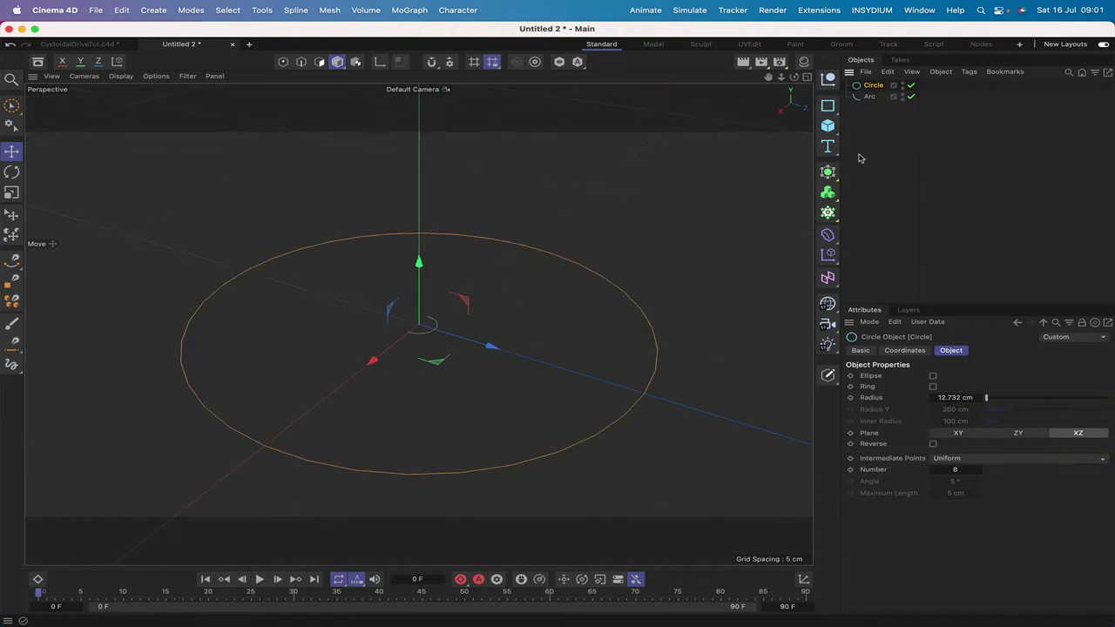
{"action": "left_click_drag", "start_coordinate": [769, 77], "coordinate": [769, 79]}
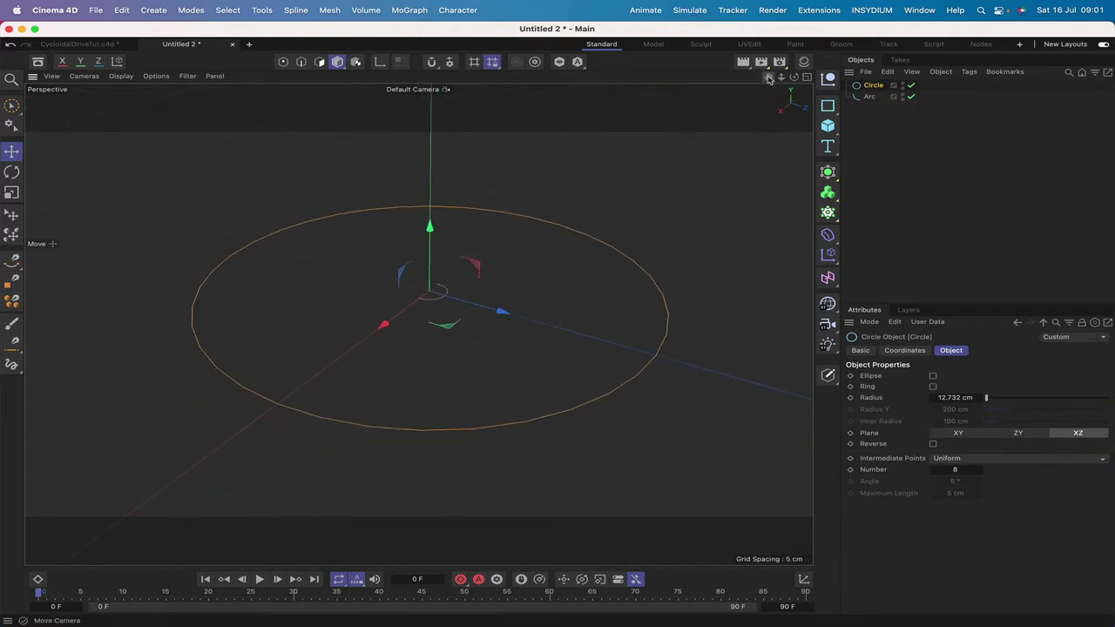
{"action": "left_click", "coordinate": [868, 96]}
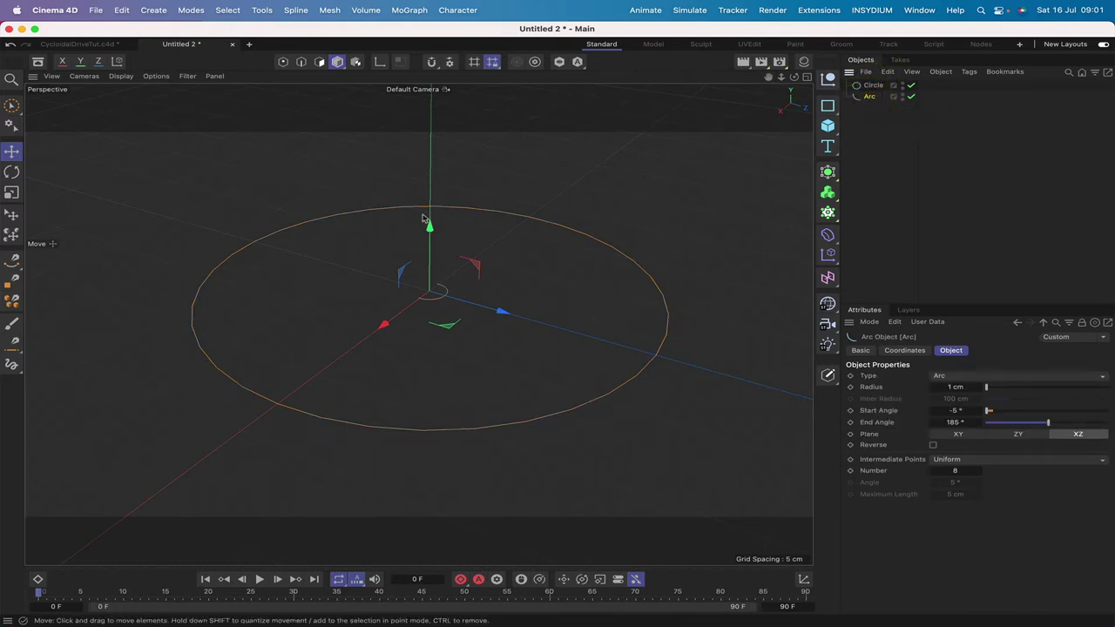
Start the Duplicate tool in along-spline mode with the Circle as guide.
{"action": "left_click", "coordinate": [261, 10]}
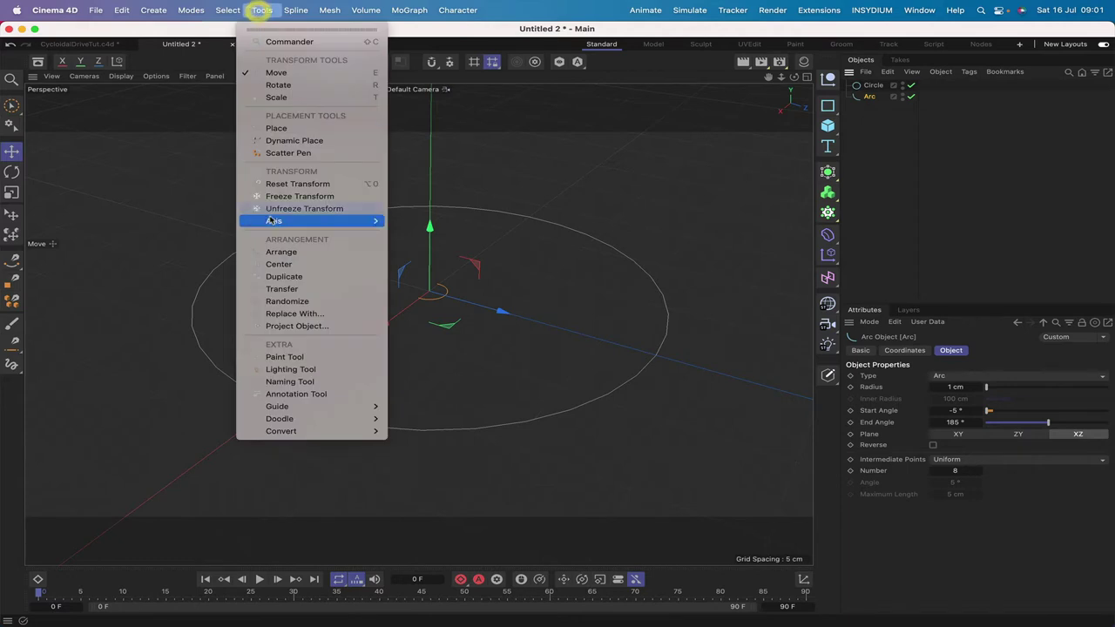
{"action": "left_click", "coordinate": [273, 280]}
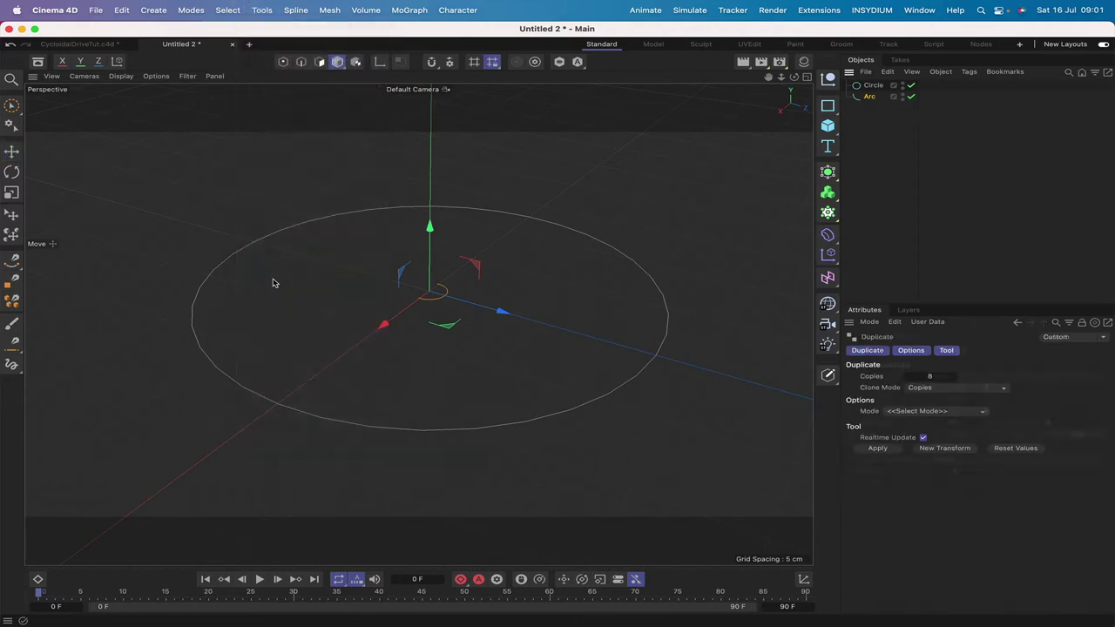
{"action": "left_click", "coordinate": [930, 376]}
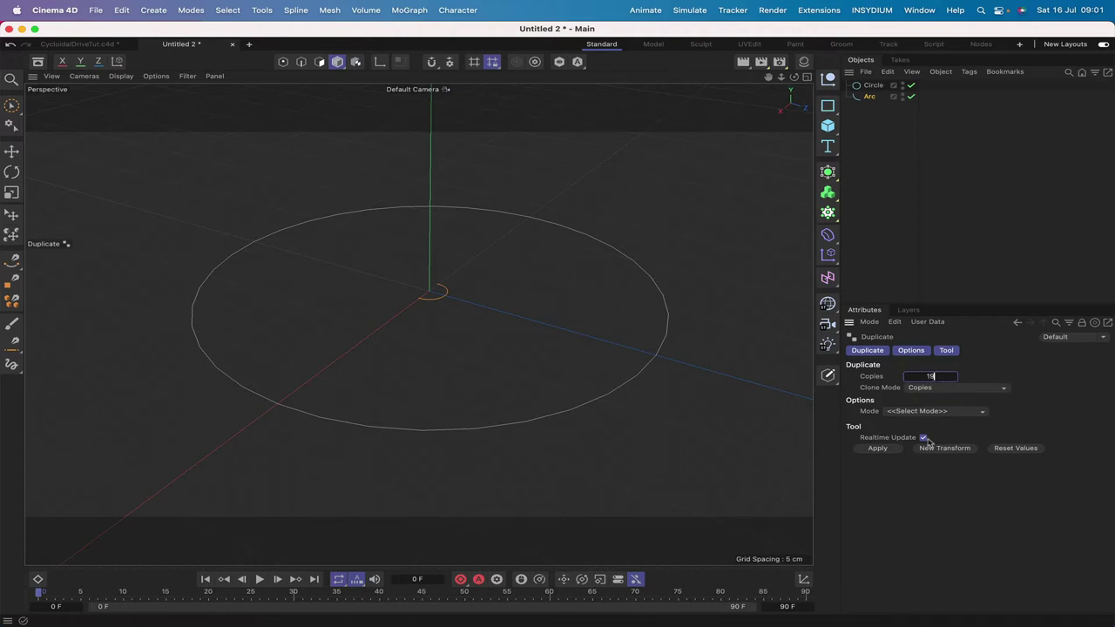
{"action": "left_click", "coordinate": [910, 350]}
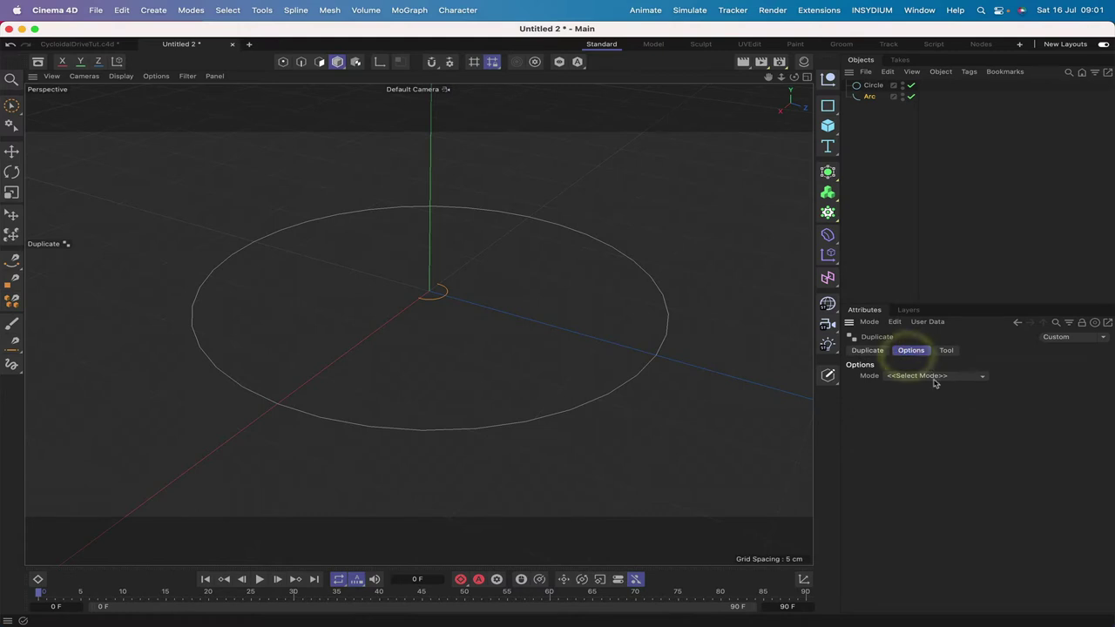
{"action": "left_click", "coordinate": [933, 375]}
{"action": "left_click", "coordinate": [939, 423]}
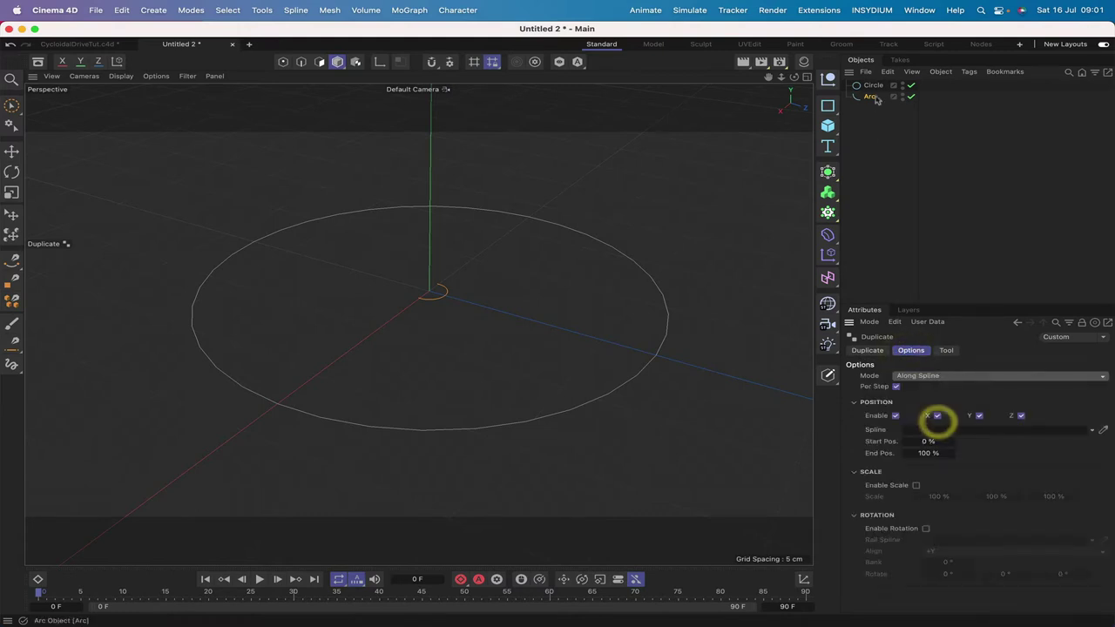
{"action": "left_click_drag", "start_coordinate": [872, 84], "coordinate": [964, 429]}
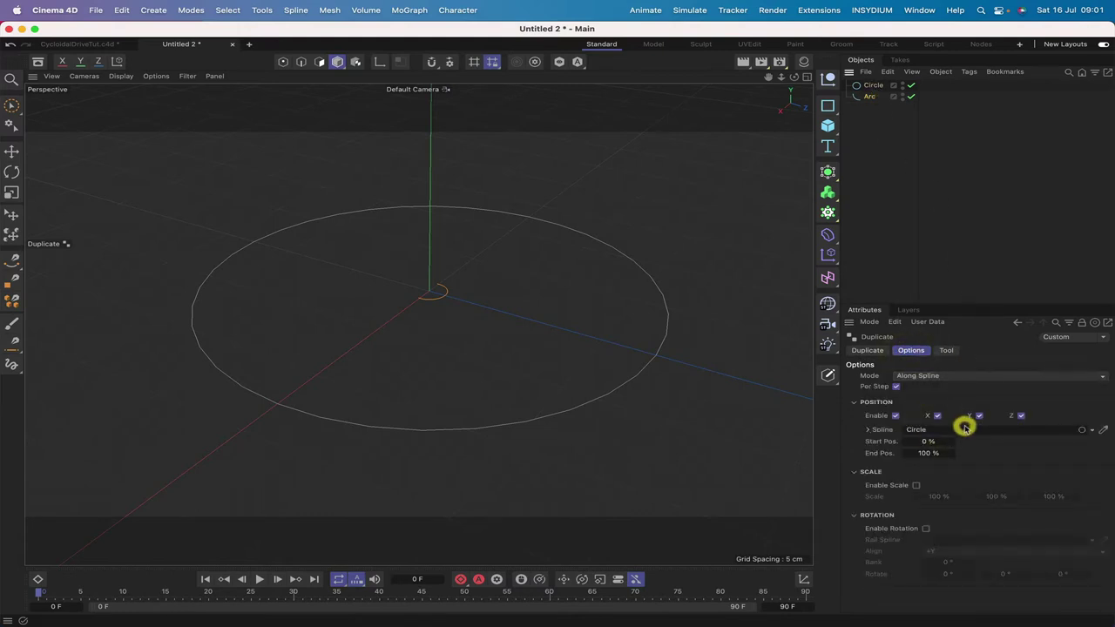
Enable rotation aligned to +X, apply the duplication, and expand Arc_copies.
{"action": "left_click", "coordinate": [926, 529]}
{"action": "left_click", "coordinate": [1073, 553]}
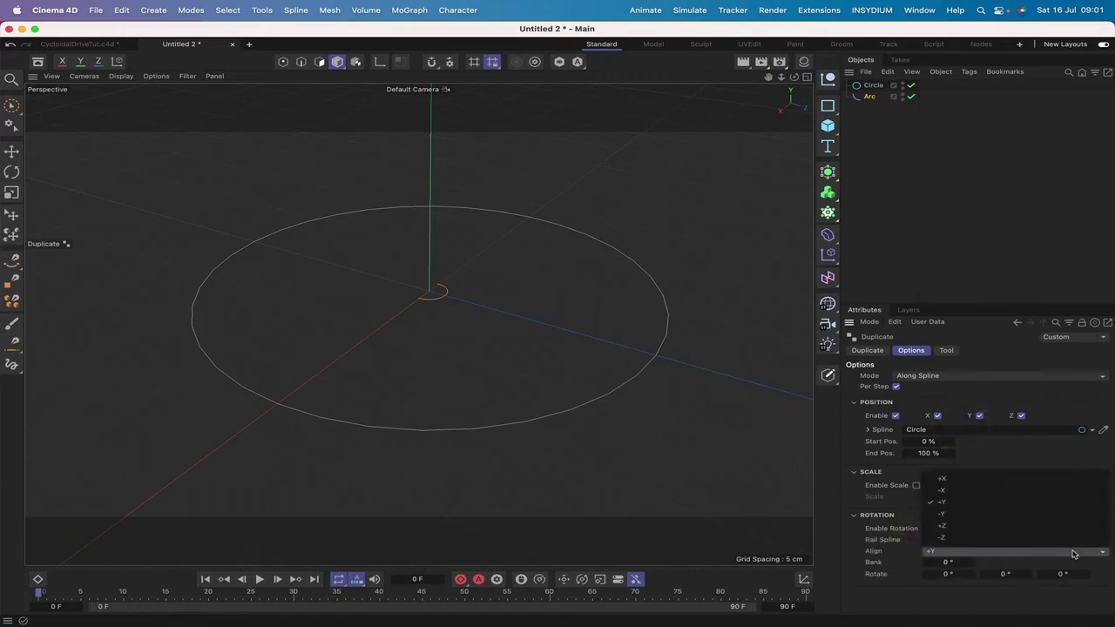
{"action": "left_click", "coordinate": [1009, 485]}
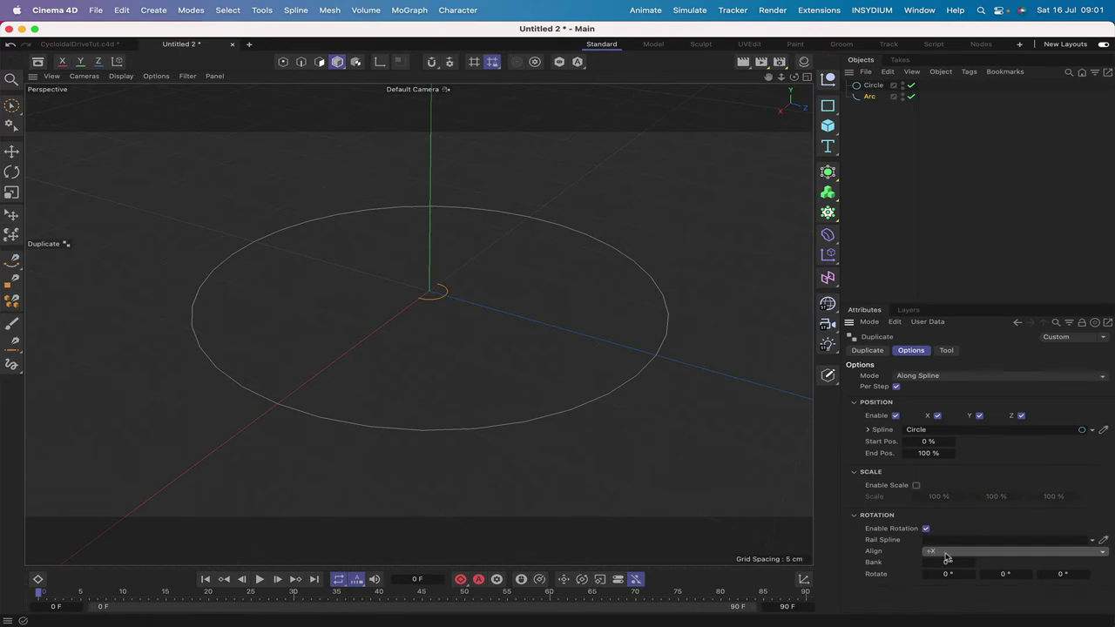
{"action": "left_click", "coordinate": [947, 350]}
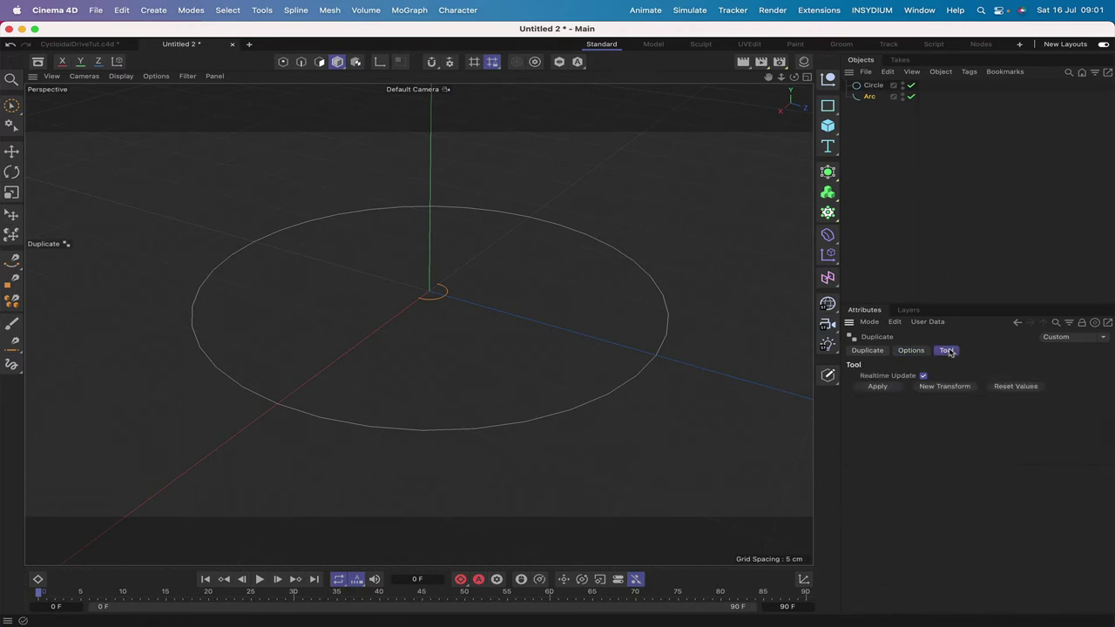
{"action": "left_click", "coordinate": [878, 387]}
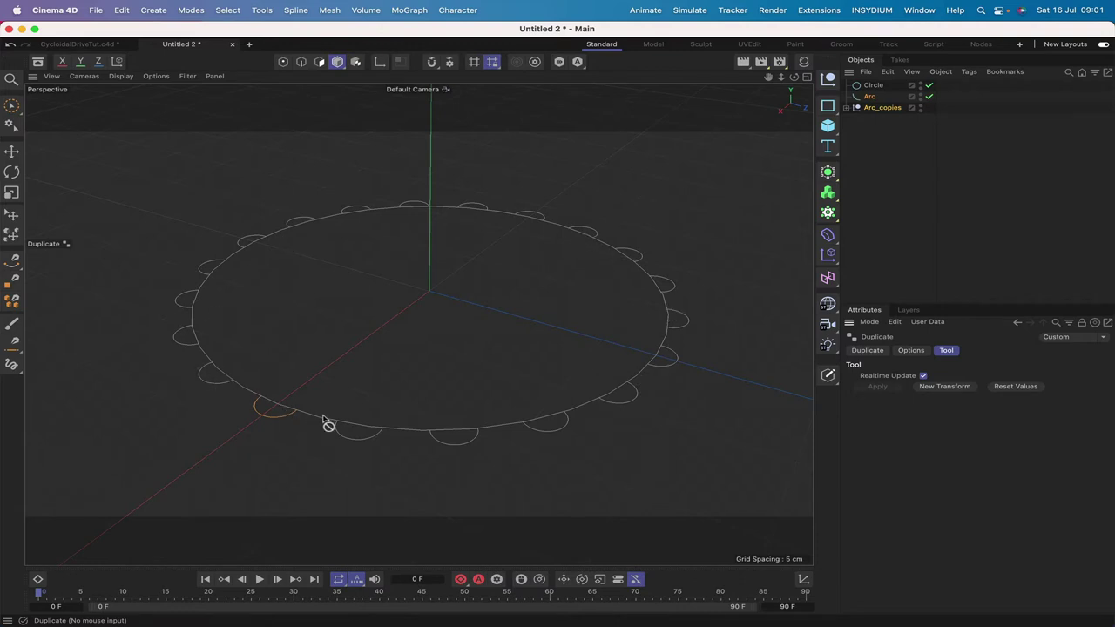
{"action": "left_click", "coordinate": [851, 107]}
Move the original Arc out of Arc_copies to top level and collapse the group.
{"action": "left_click", "coordinate": [873, 96]}
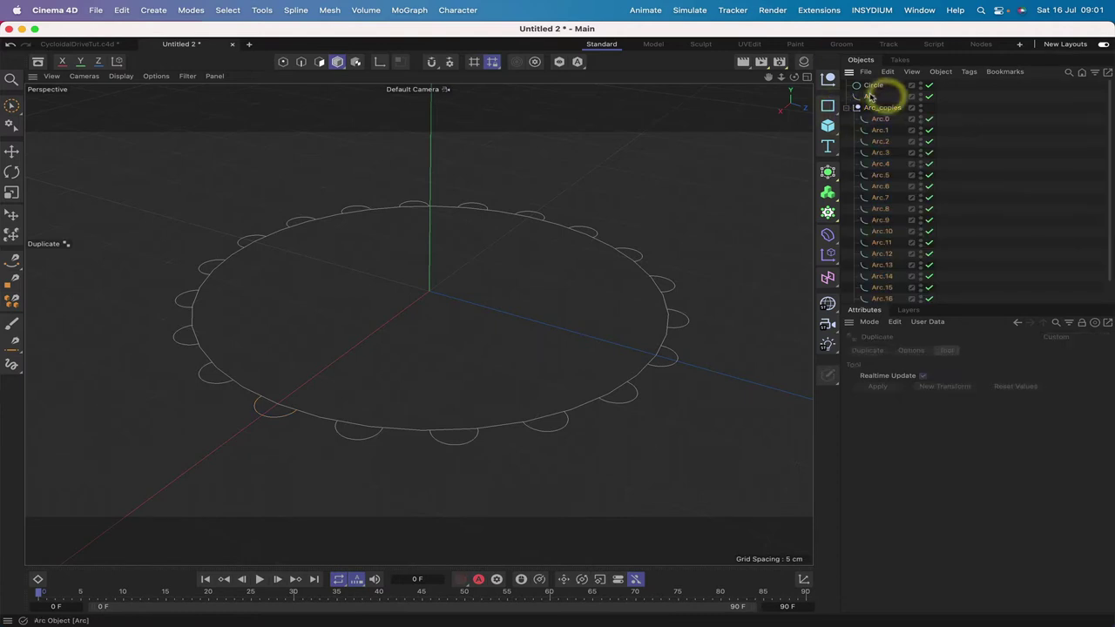
{"action": "mouse_move", "coordinate": [869, 95]}
{"action": "left_mouse_down"}
{"action": "mouse_move", "coordinate": [884, 114]}
{"action": "mouse_move", "coordinate": [869, 88]}
{"action": "left_mouse_up"}
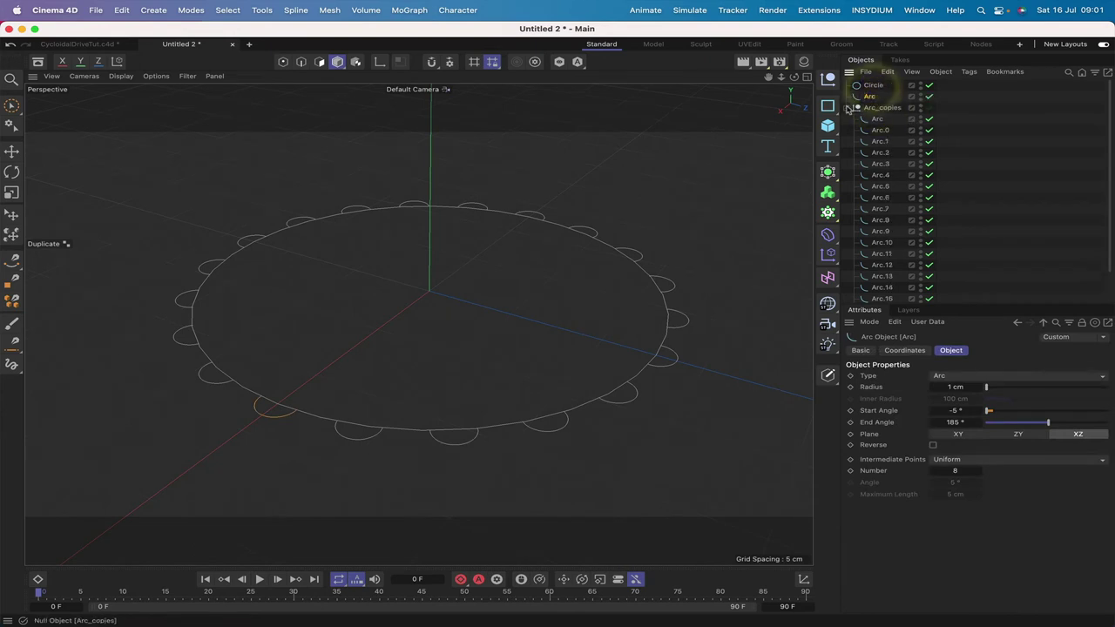
{"action": "left_click", "coordinate": [846, 107]}
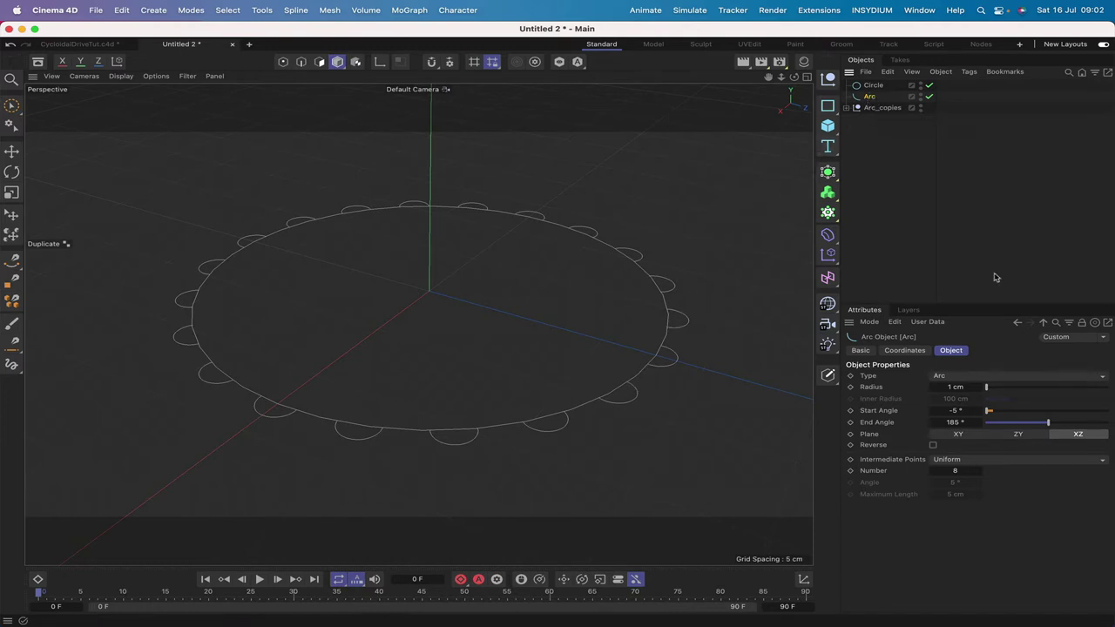
Set the original Arc's Start Angle to 185° and End Angle to 355°.
{"action": "left_click", "coordinate": [954, 410]}
{"action": "type", "text": "185"}
{"action": "left_click", "coordinate": [968, 421]}
{"action": "type", "text": "355"}
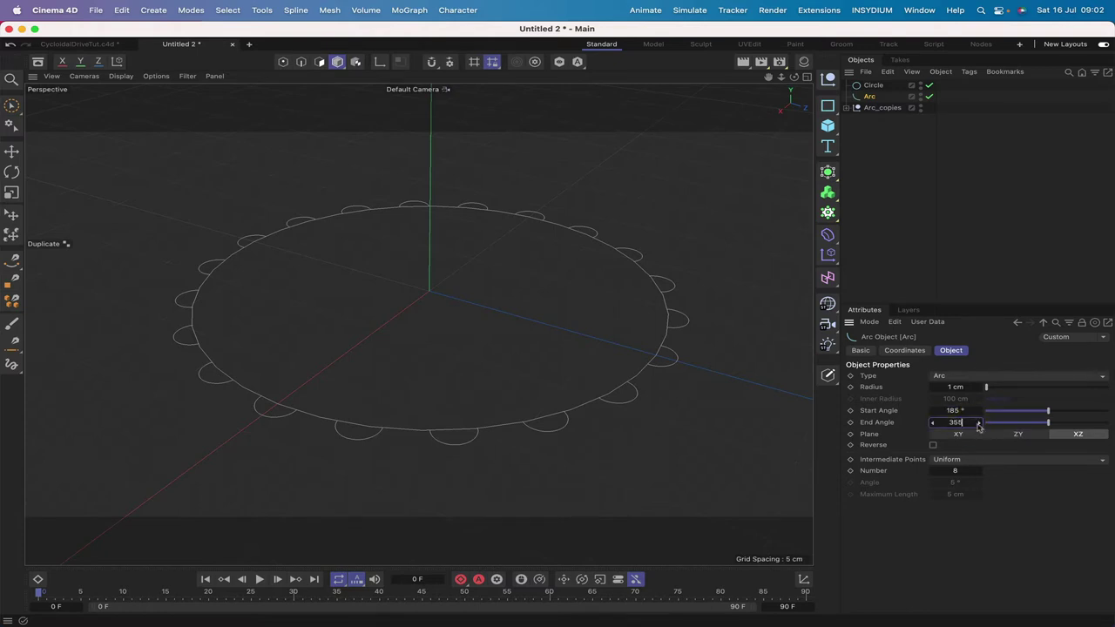
{"action": "key", "text": "Return"}
{"action": "left_click", "coordinate": [913, 418]}
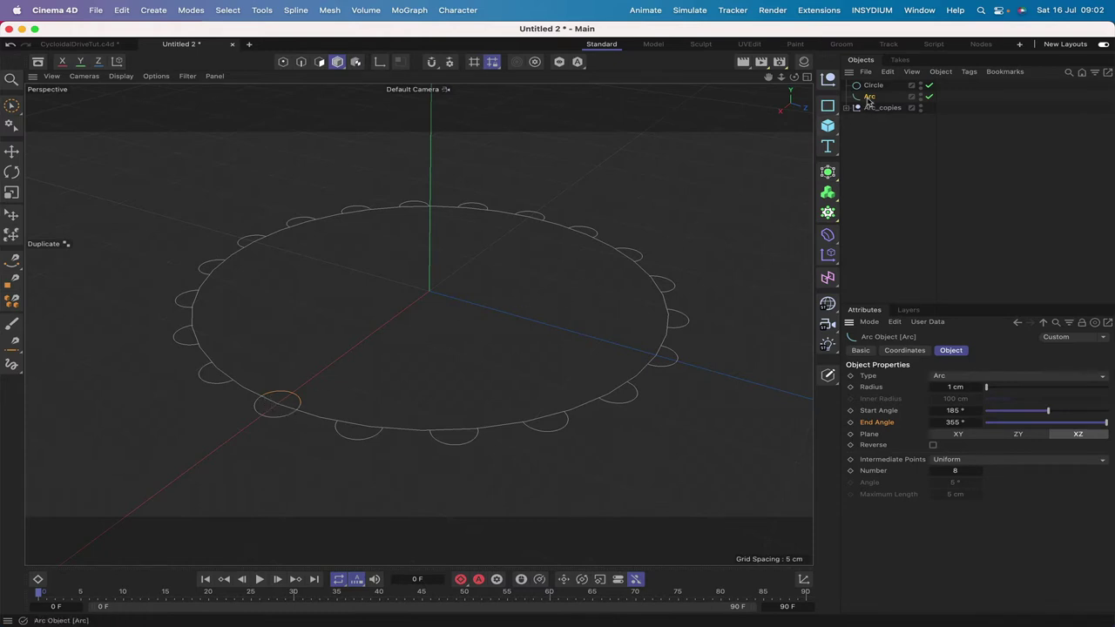
Duplicate the arc again as a new group and put the original Arc into Arc_copies.1.
{"action": "left_click", "coordinate": [263, 9]}
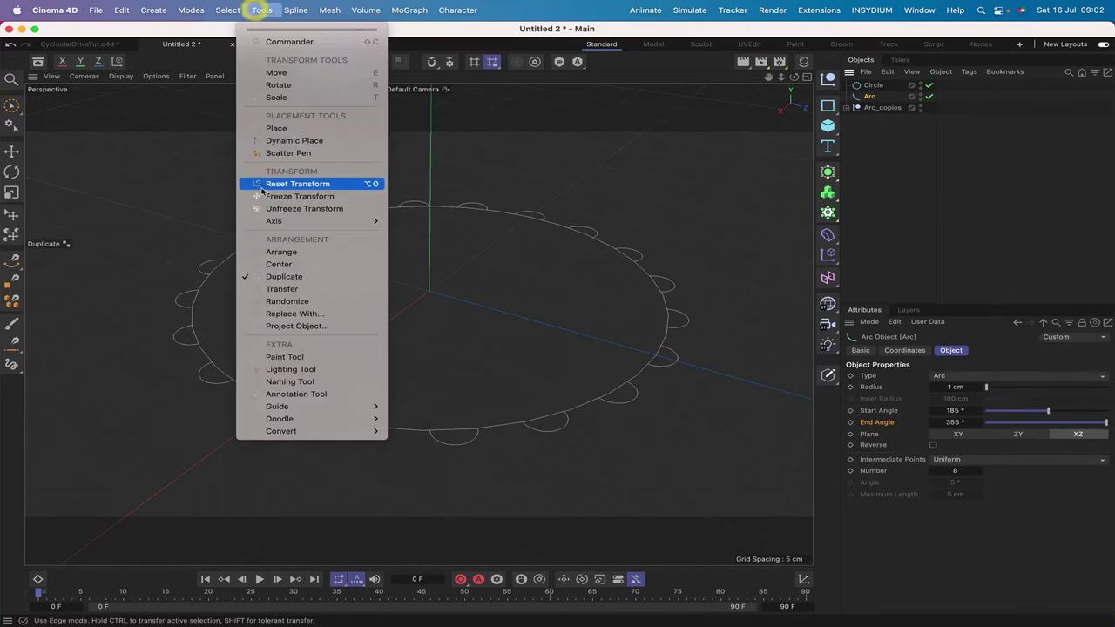
{"action": "left_click", "coordinate": [283, 277]}
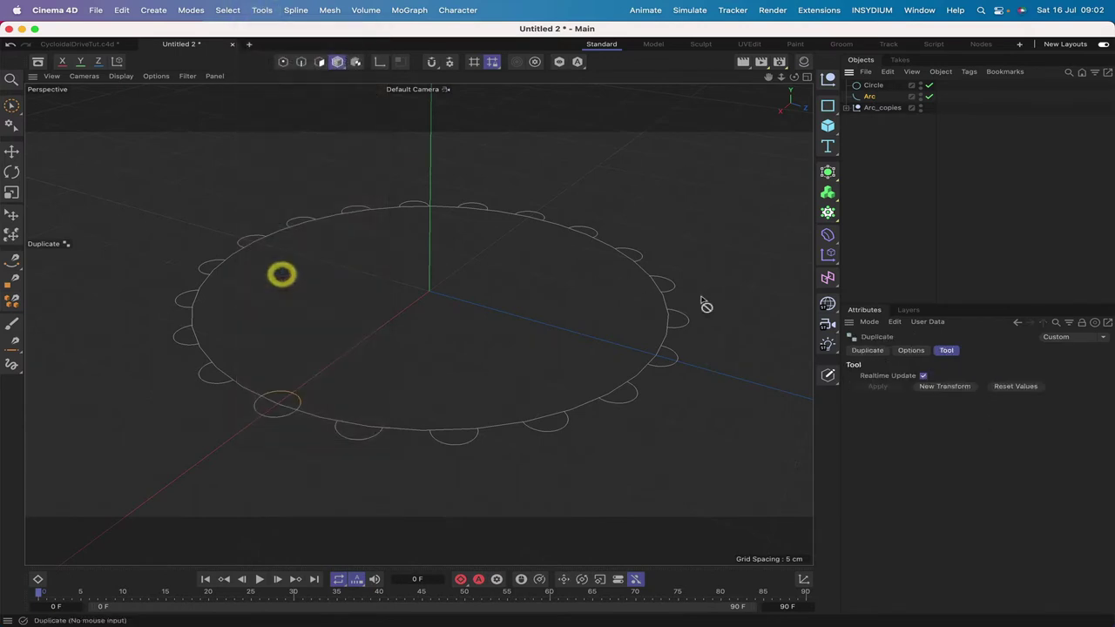
{"action": "left_click", "coordinate": [943, 387]}
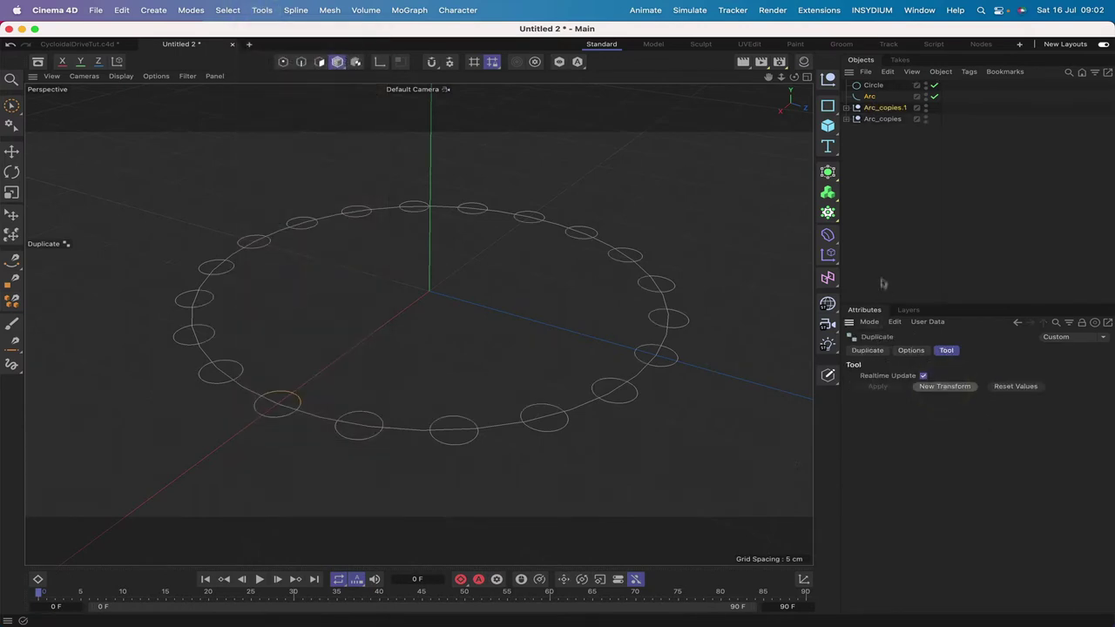
{"action": "left_click", "coordinate": [878, 97]}
{"action": "left_click_drag", "start_coordinate": [870, 99], "coordinate": [875, 108]}
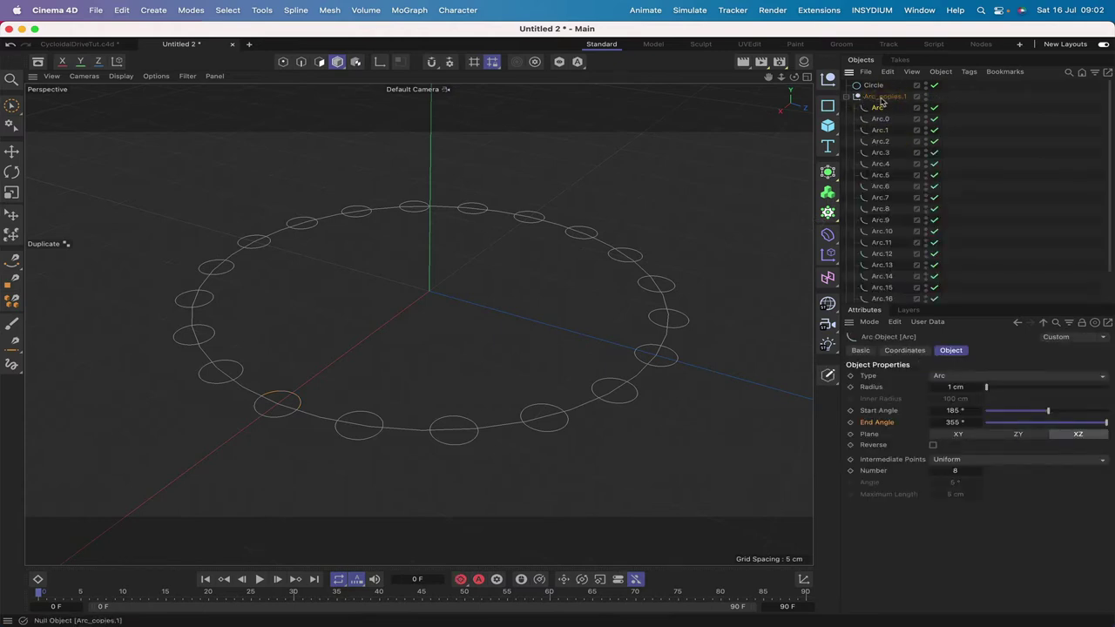
Switch to the Rotate tool and select all arcs inside Arc_copies.1.
{"action": "left_click", "coordinate": [879, 98]}
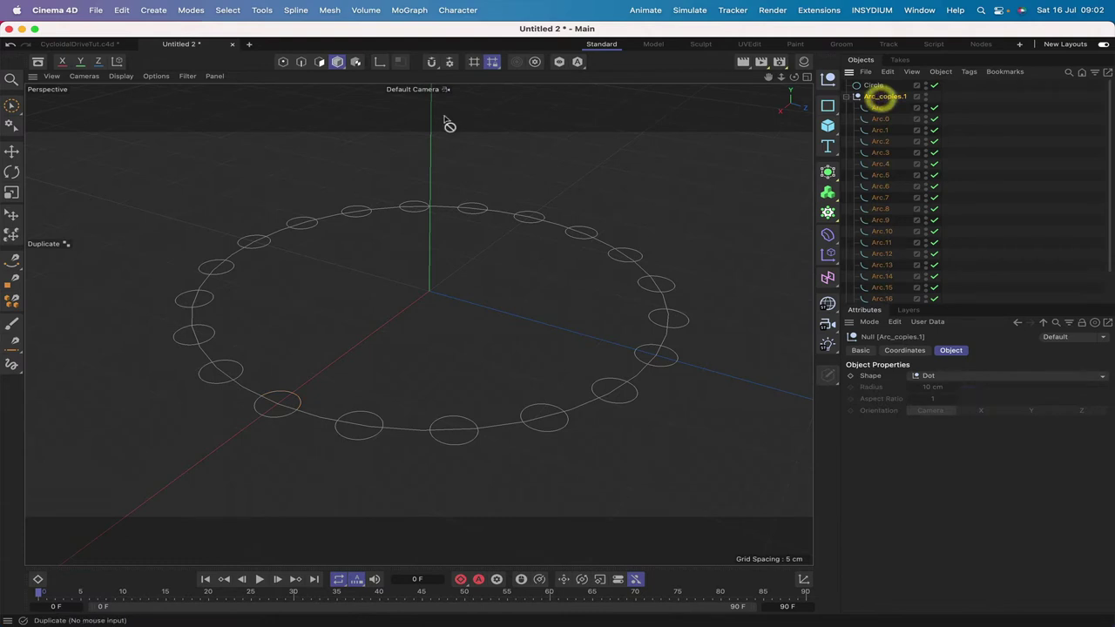
{"action": "left_click", "coordinate": [11, 172]}
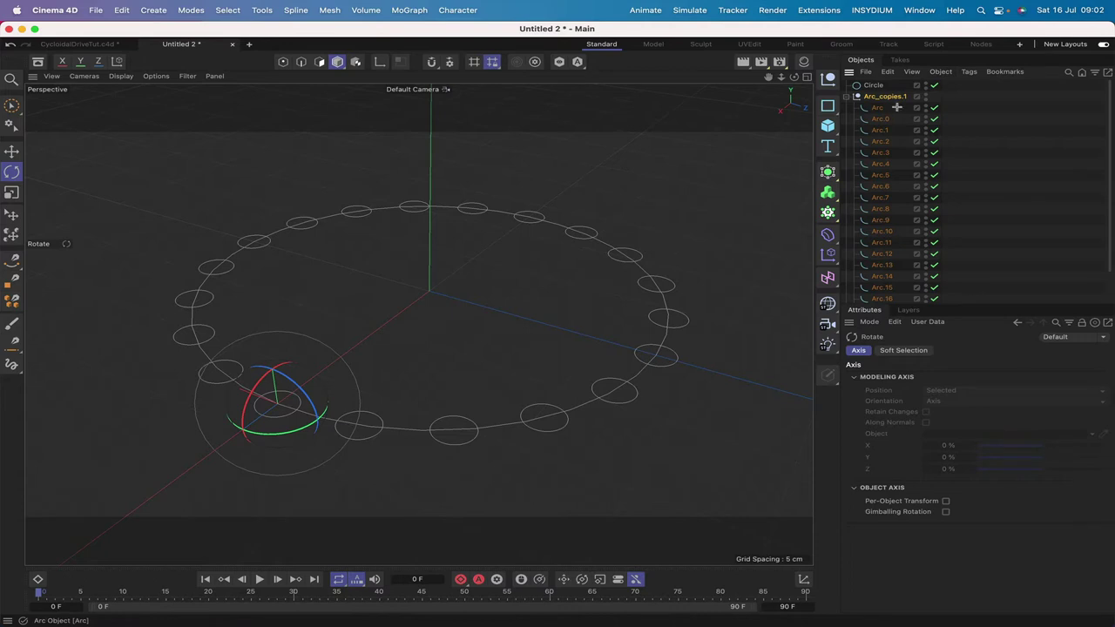
{"action": "left_click_drag", "start_coordinate": [896, 106], "coordinate": [871, 281]}
{"action": "scroll", "coordinate": [876, 191], "scroll_direction": "up", "scroll_amount": 1}
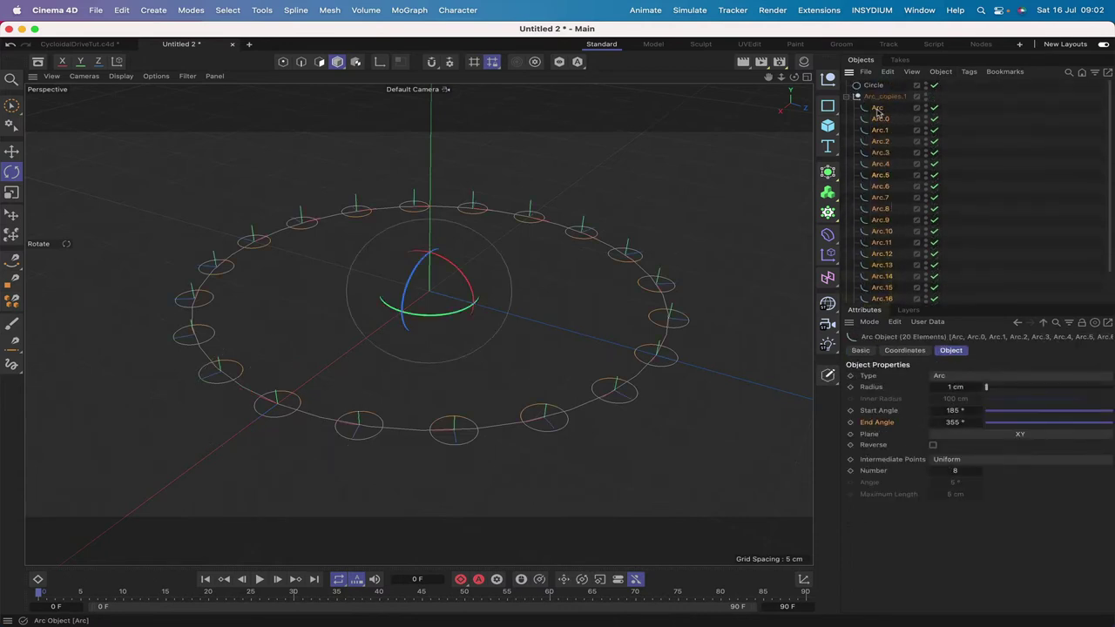
{"action": "left_click_drag", "start_coordinate": [877, 112], "coordinate": [871, 92]}
{"action": "scroll", "coordinate": [904, 242], "scroll_direction": "down", "scroll_amount": 2}
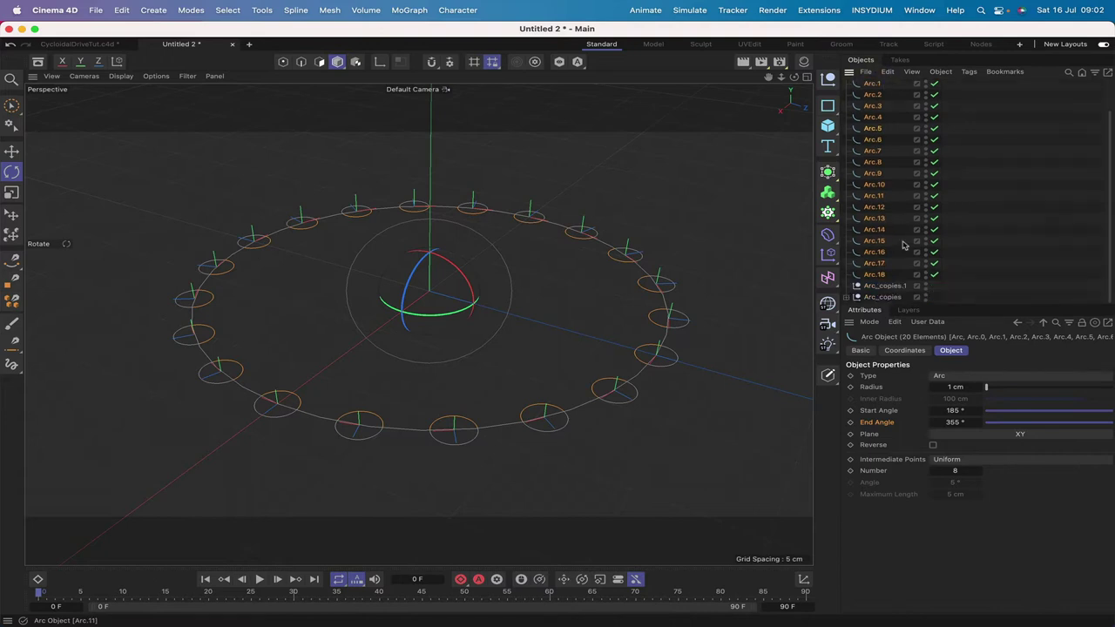
Set Arc_copies.1's X position to 0 cm and regroup all arcs under it.
{"action": "left_click", "coordinate": [884, 286]}
{"action": "left_click", "coordinate": [904, 351]}
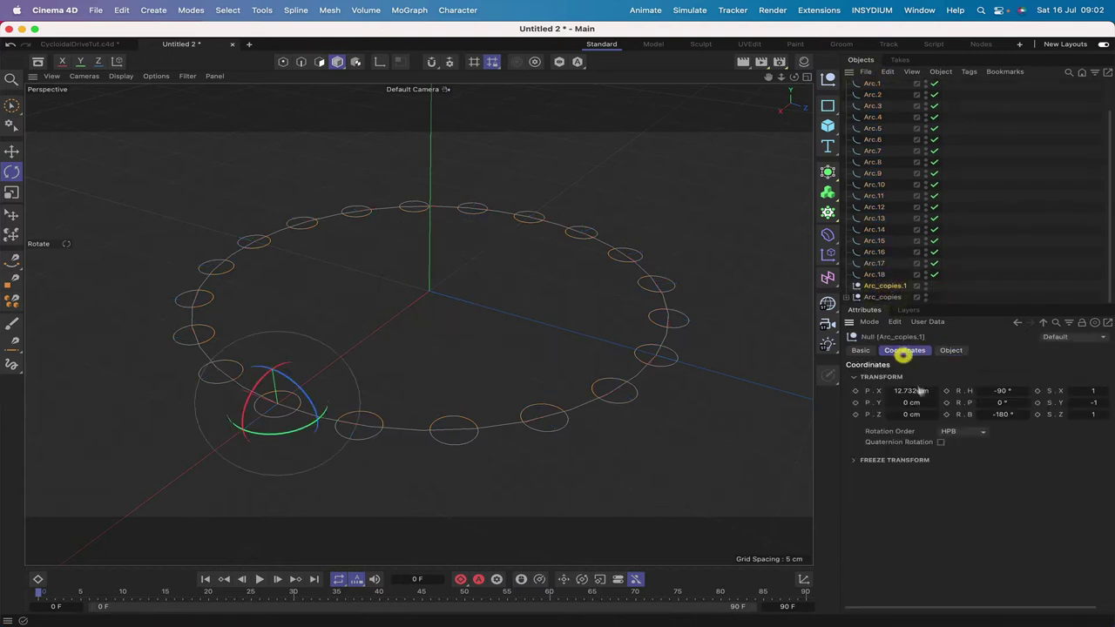
{"action": "double_click", "coordinate": [912, 390]}
{"action": "type", "text": "0"}
{"action": "key", "text": "Return"}
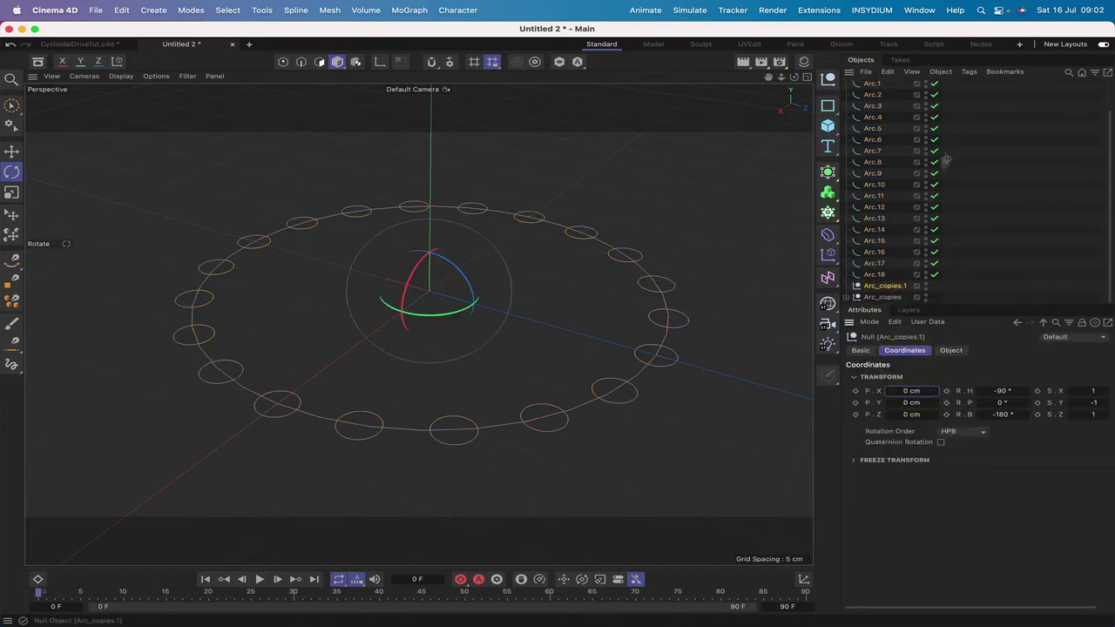
{"action": "scroll", "coordinate": [897, 92], "scroll_direction": "up", "scroll_amount": 2}
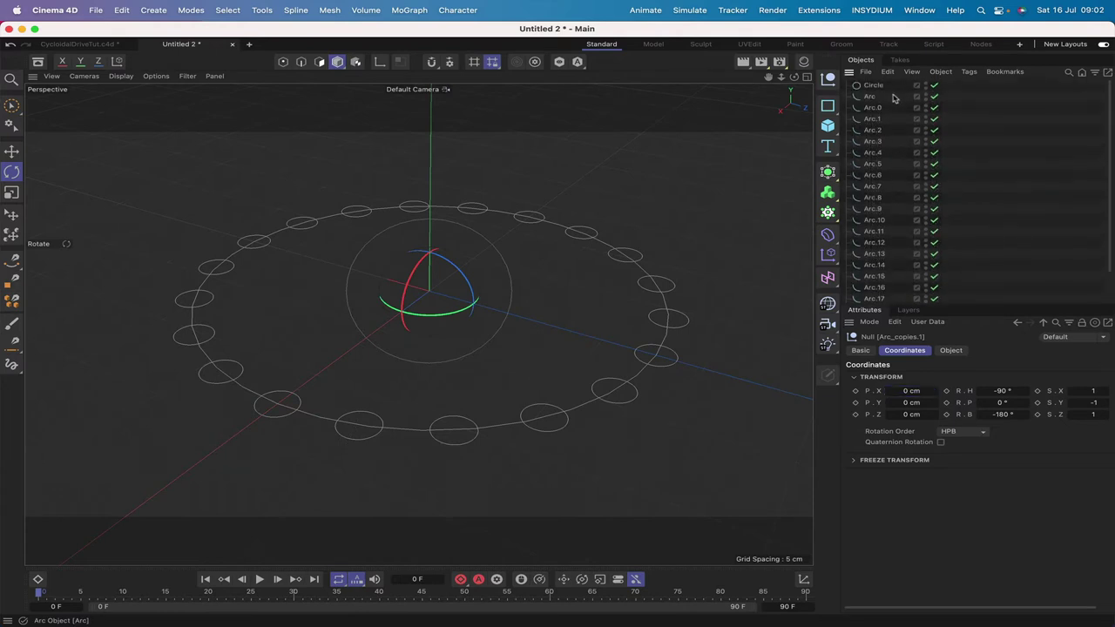
{"action": "left_click_drag", "start_coordinate": [888, 97], "coordinate": [859, 276]}
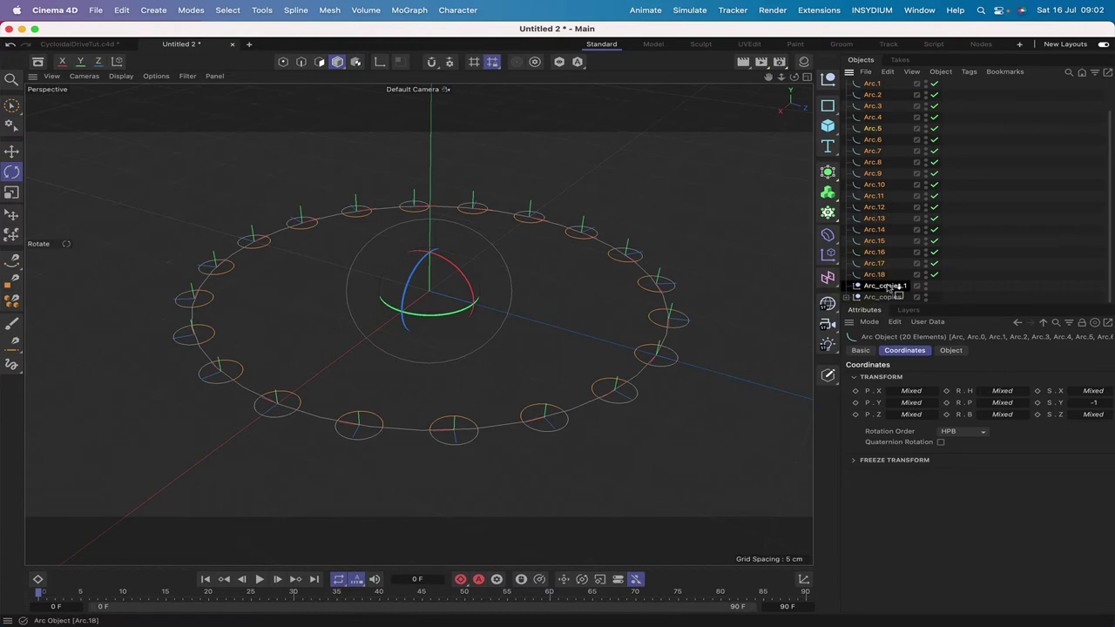
{"action": "left_click", "coordinate": [888, 72]}
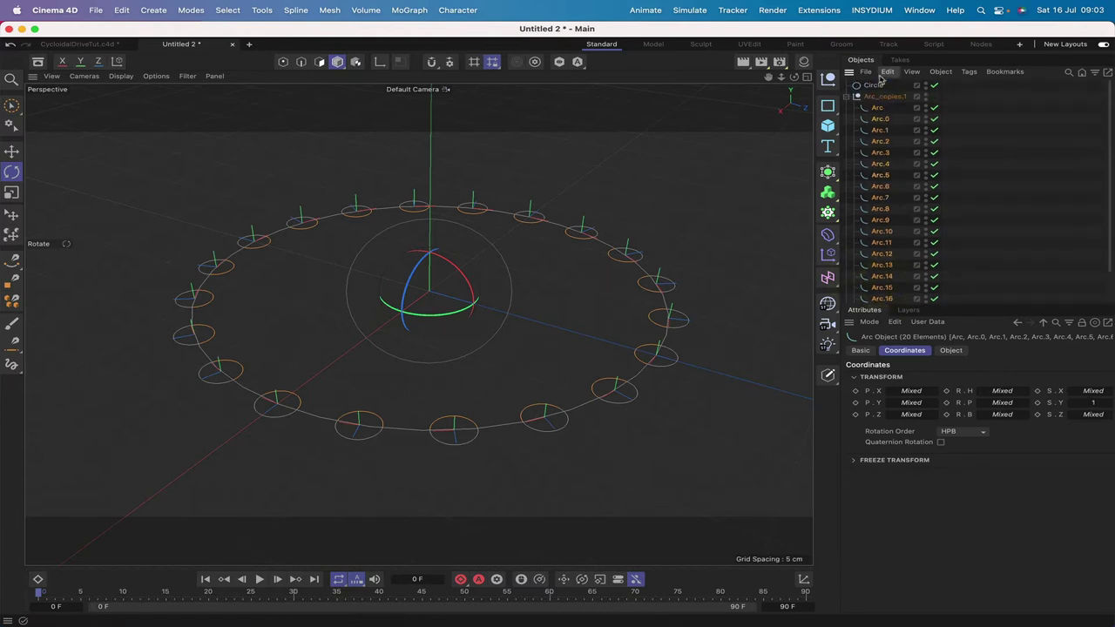
{"action": "left_click", "coordinate": [882, 98]}
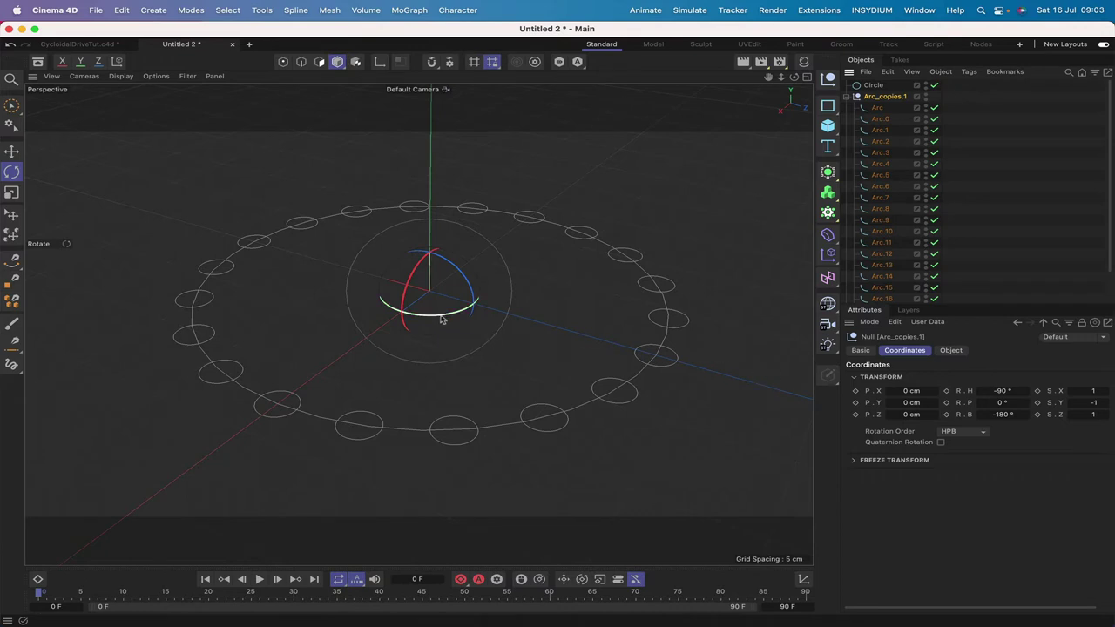
Rotate Arc_copies.1 to a heading of -81° so the arcs join.
{"action": "left_click_drag", "start_coordinate": [441, 319], "coordinate": [453, 321]}
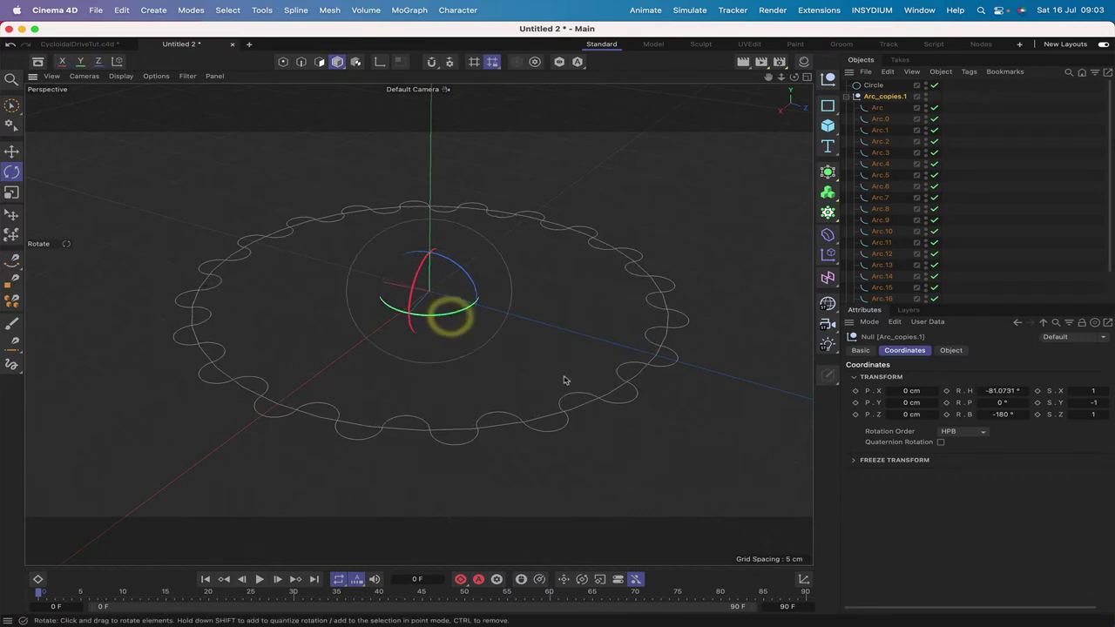
{"action": "left_click", "coordinate": [1004, 390]}
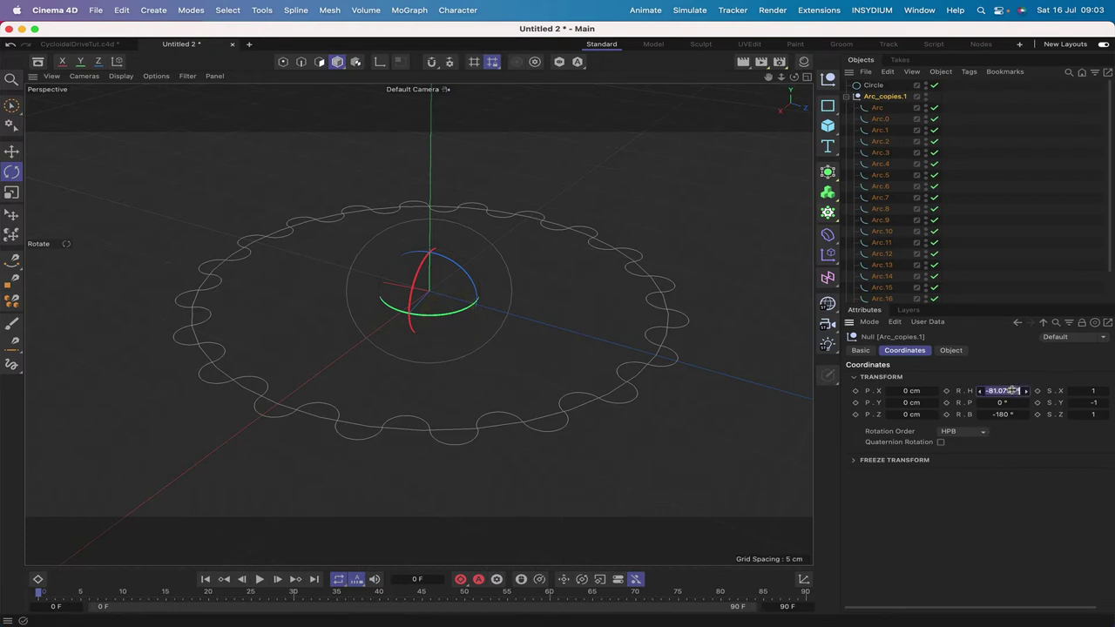
{"action": "key", "text": "BackSpace"}
{"action": "type", "text": "-81"}
{"action": "key", "text": "Return"}
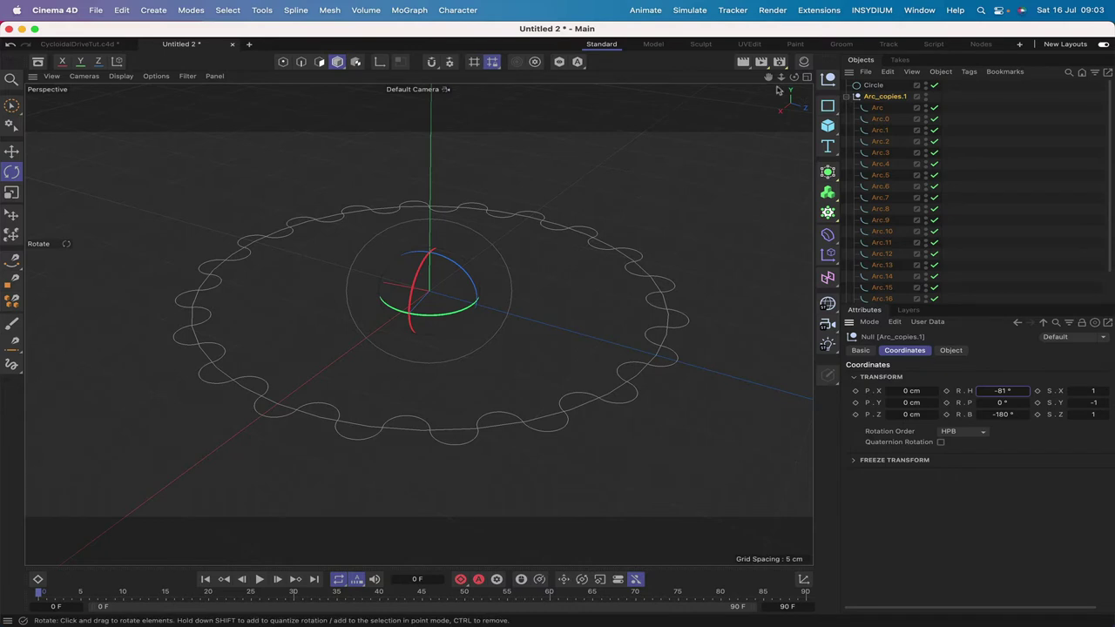
Pan and tilt the view to inspect the continuous lobed ring from above.
{"action": "left_click_drag", "start_coordinate": [768, 77], "coordinate": [418, 326]}
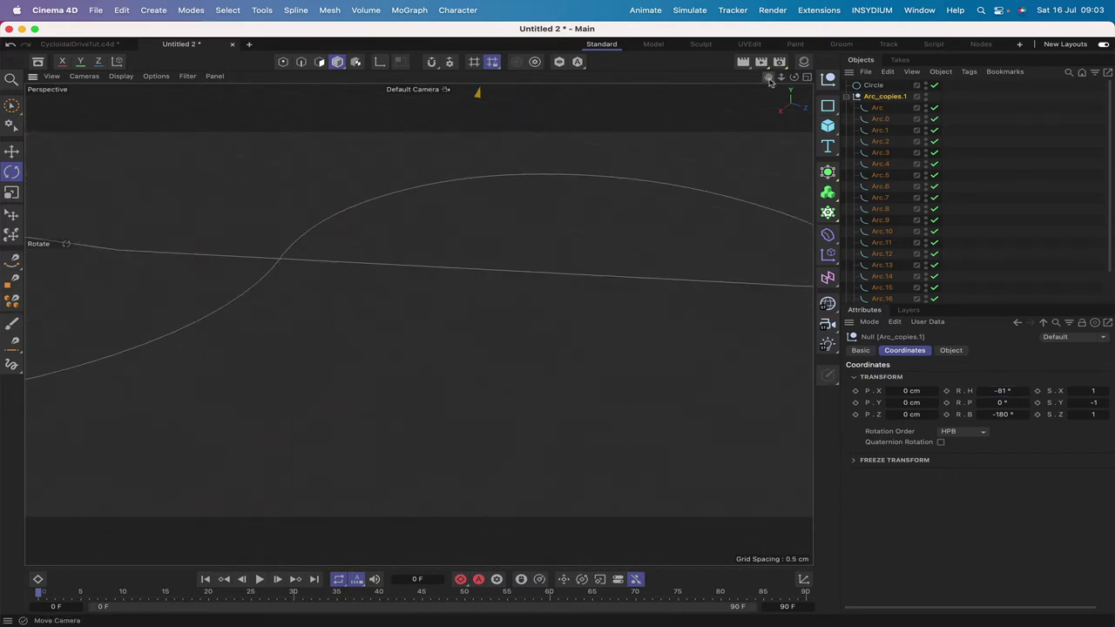
{"action": "left_click_drag", "start_coordinate": [770, 81], "coordinate": [419, 324]}
{"action": "left_click_drag", "start_coordinate": [770, 81], "coordinate": [418, 324]}
{"action": "left_click_drag", "start_coordinate": [793, 77], "coordinate": [418, 323]}
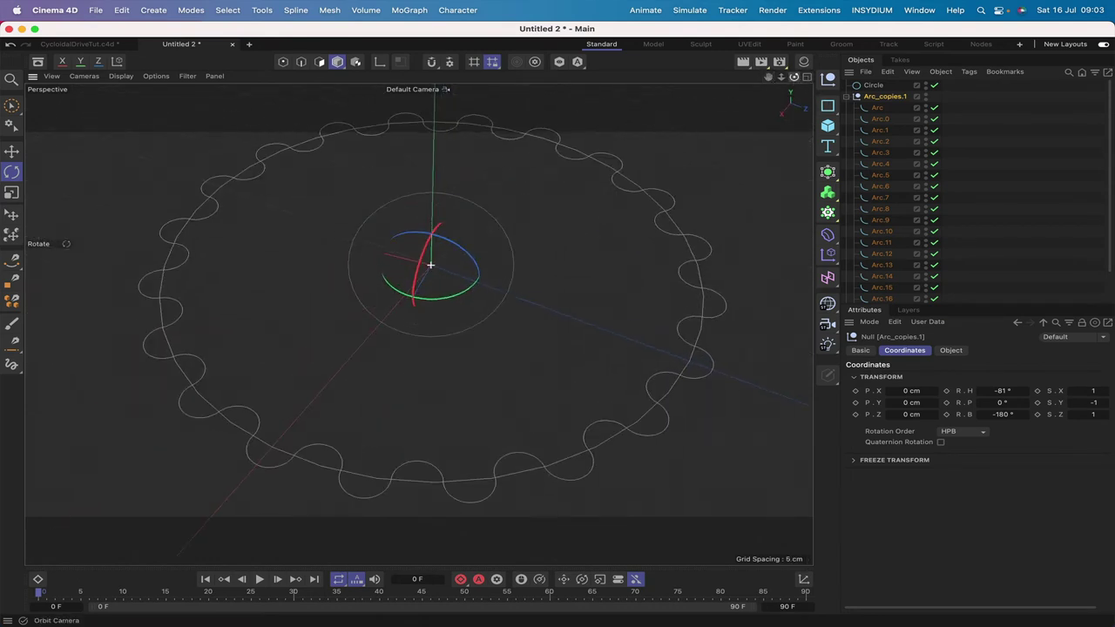
{"action": "left_click_drag", "start_coordinate": [769, 78], "coordinate": [418, 324]}
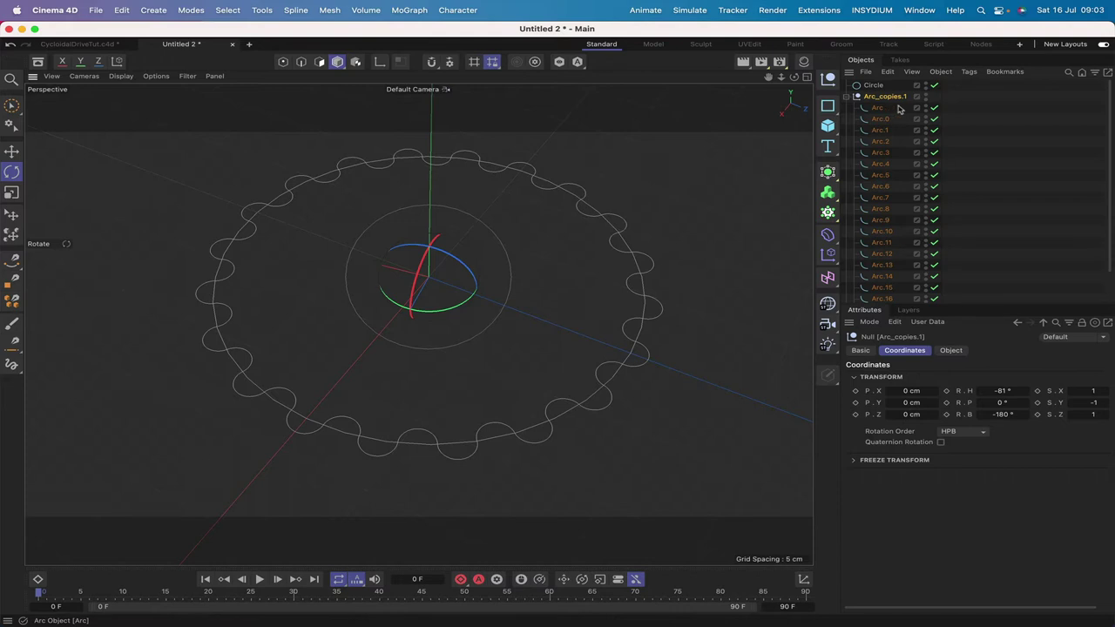
{"action": "left_click_drag", "start_coordinate": [901, 107], "coordinate": [860, 284]}
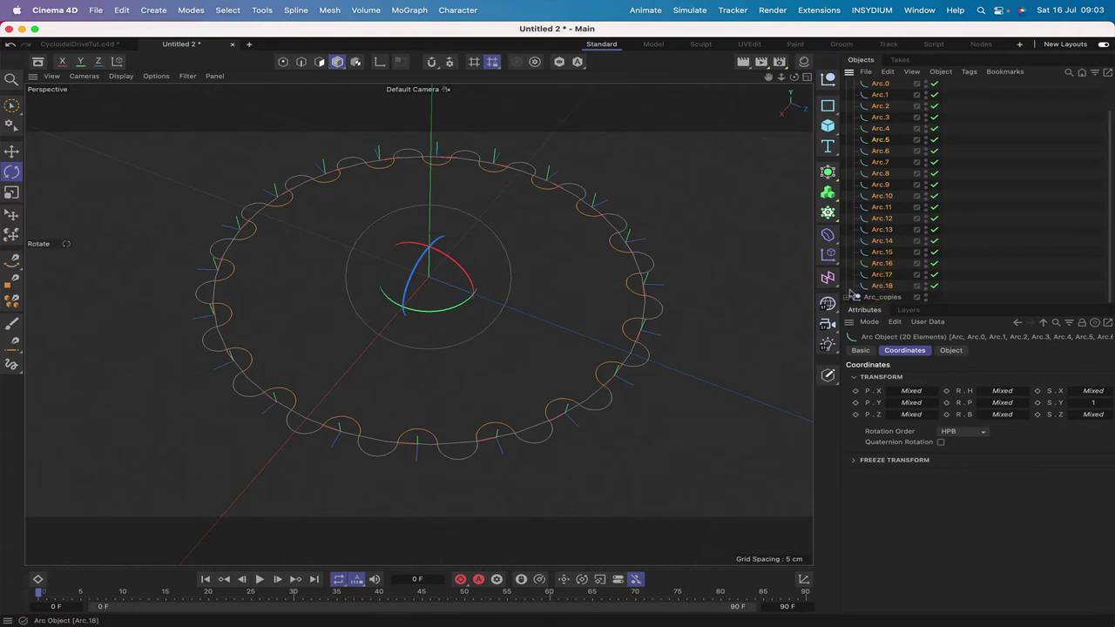
Make all arc copies editable, connect them into one Arc spline, and switch to Points mode.
{"action": "scroll", "coordinate": [847, 300], "scroll_direction": "up", "scroll_amount": 1}
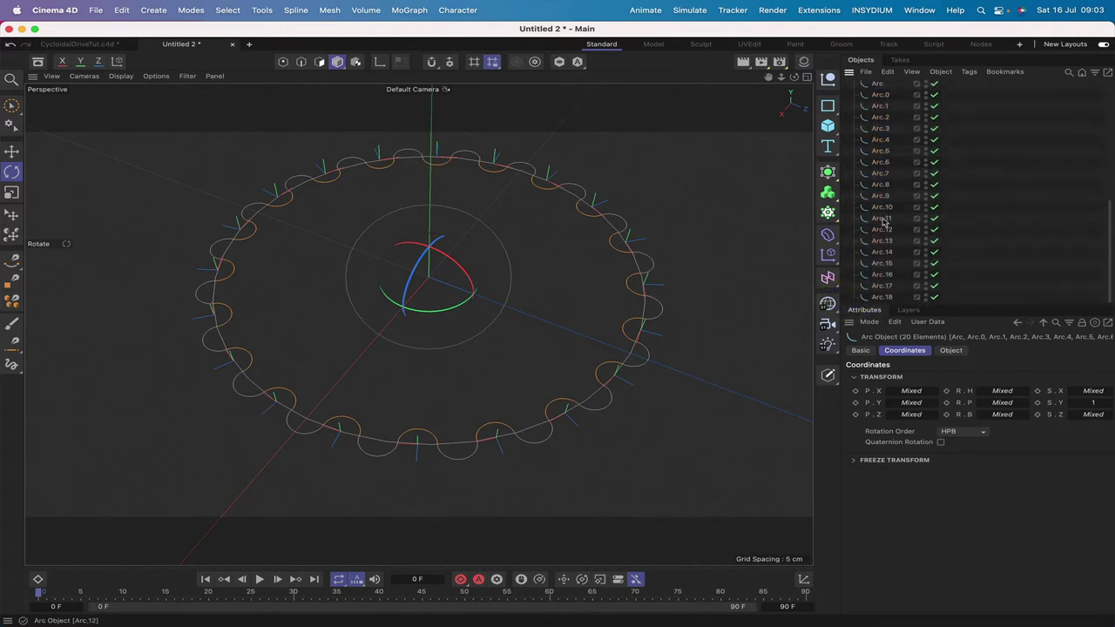
{"action": "scroll", "coordinate": [883, 222], "scroll_direction": "up", "scroll_amount": 3}
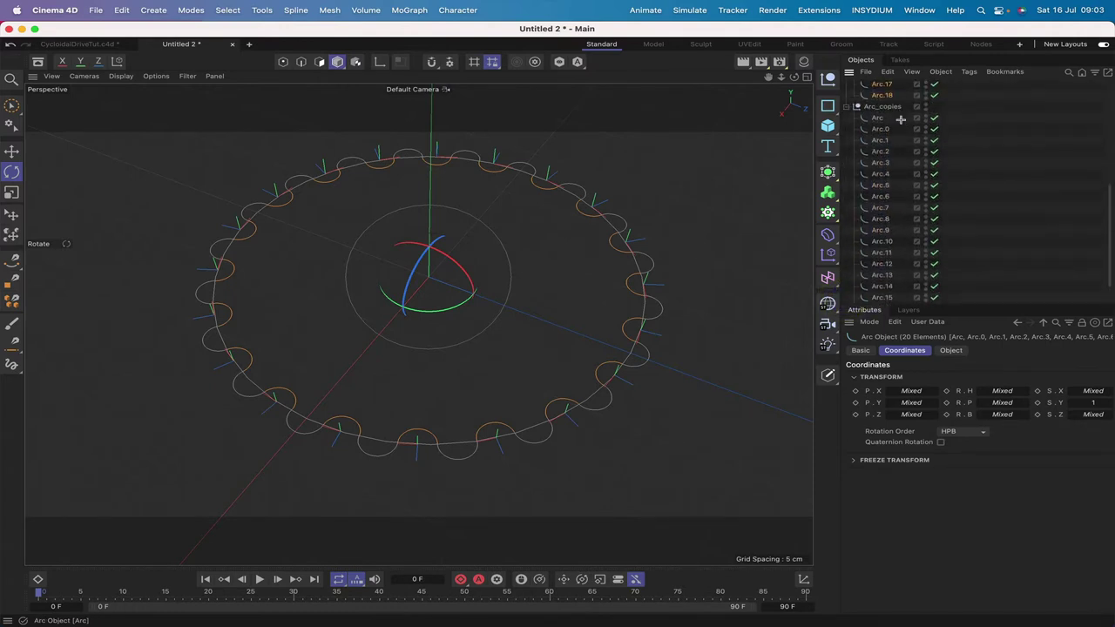
{"action": "left_click_drag", "start_coordinate": [901, 119], "coordinate": [863, 299]}
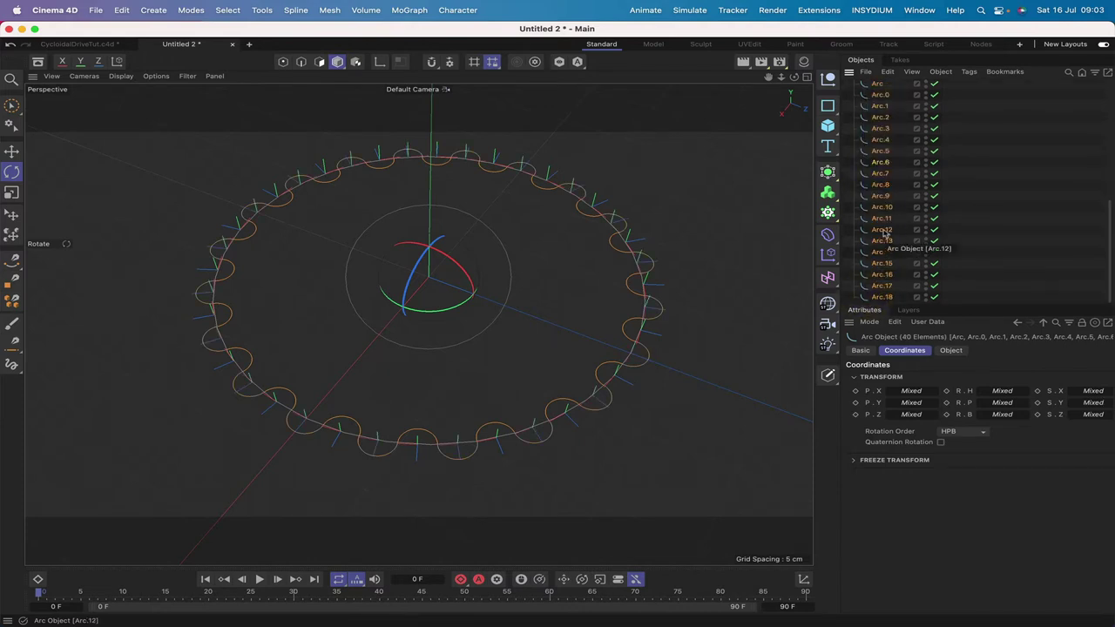
{"action": "key", "text": "c"}
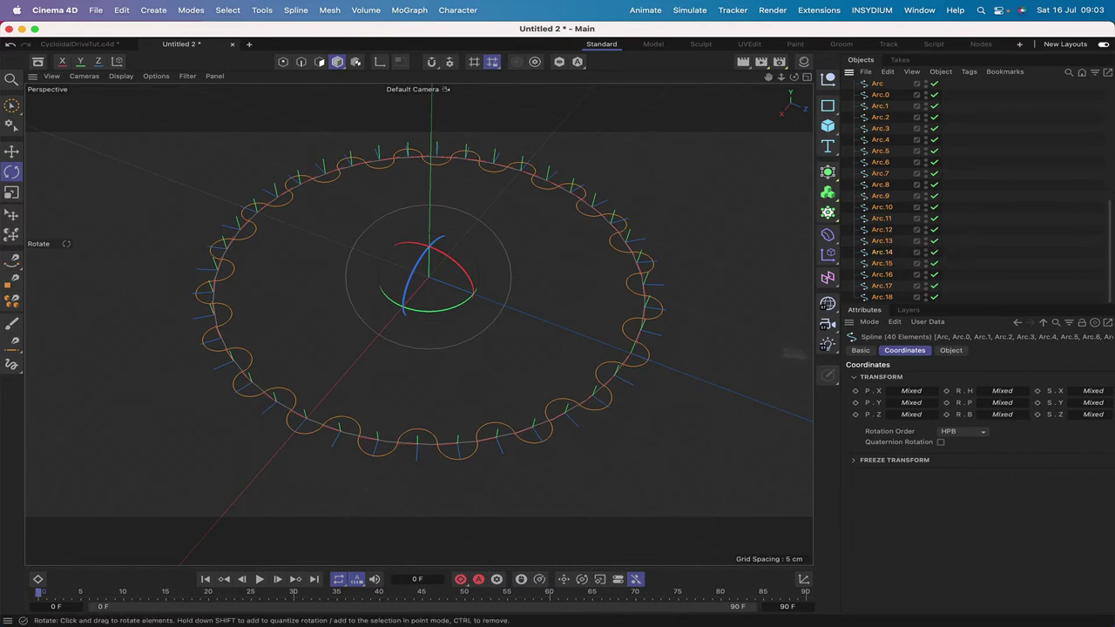
{"action": "left_click_drag", "start_coordinate": [830, 376], "coordinate": [909, 457]}
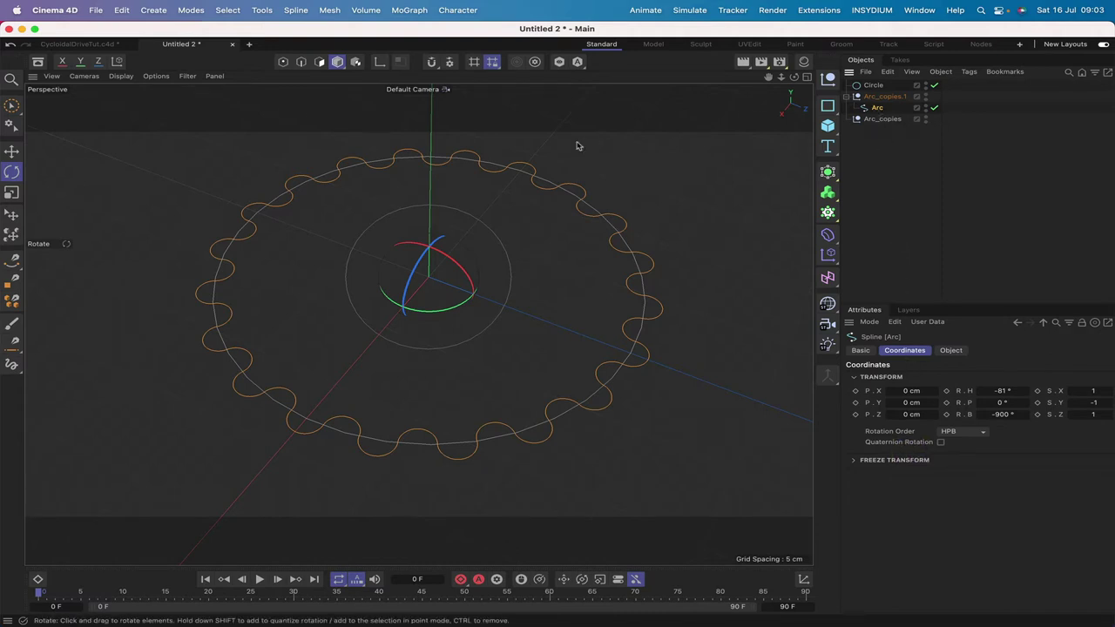
{"action": "left_click", "coordinate": [284, 63]}
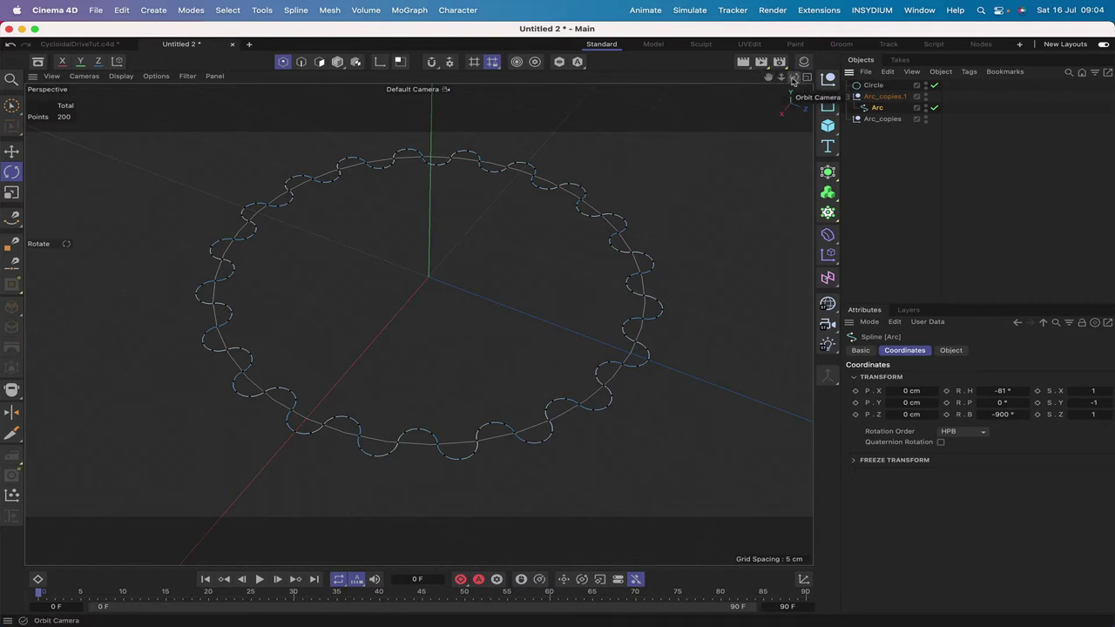
Frame the ring in Top view and turn off Visible Only for Live Selection.
{"action": "key", "text": "F2"}
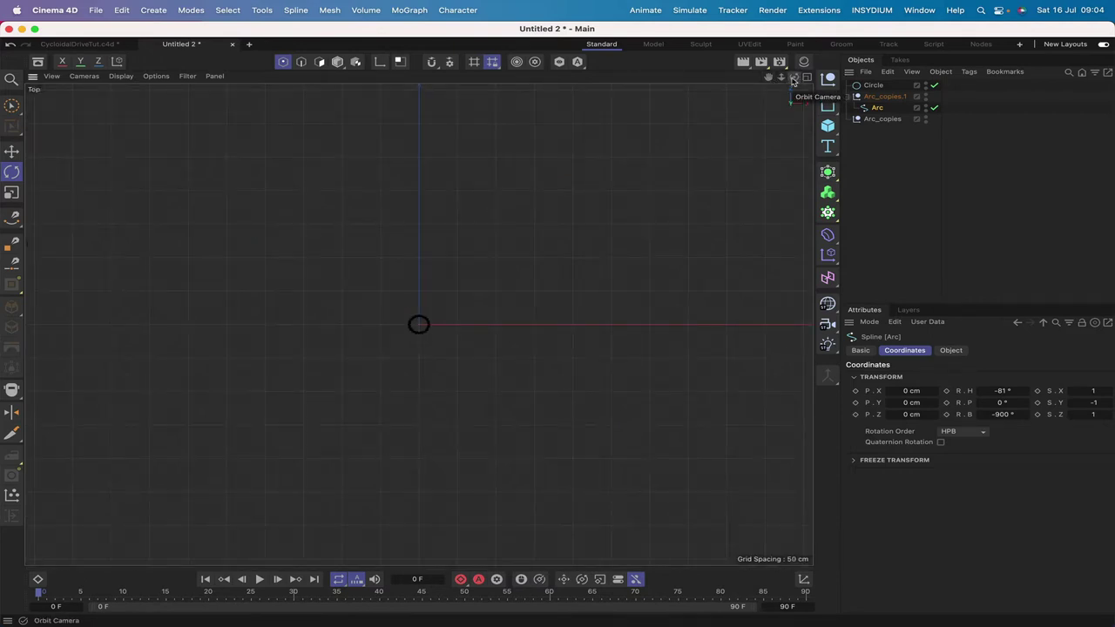
{"action": "key", "text": "h"}
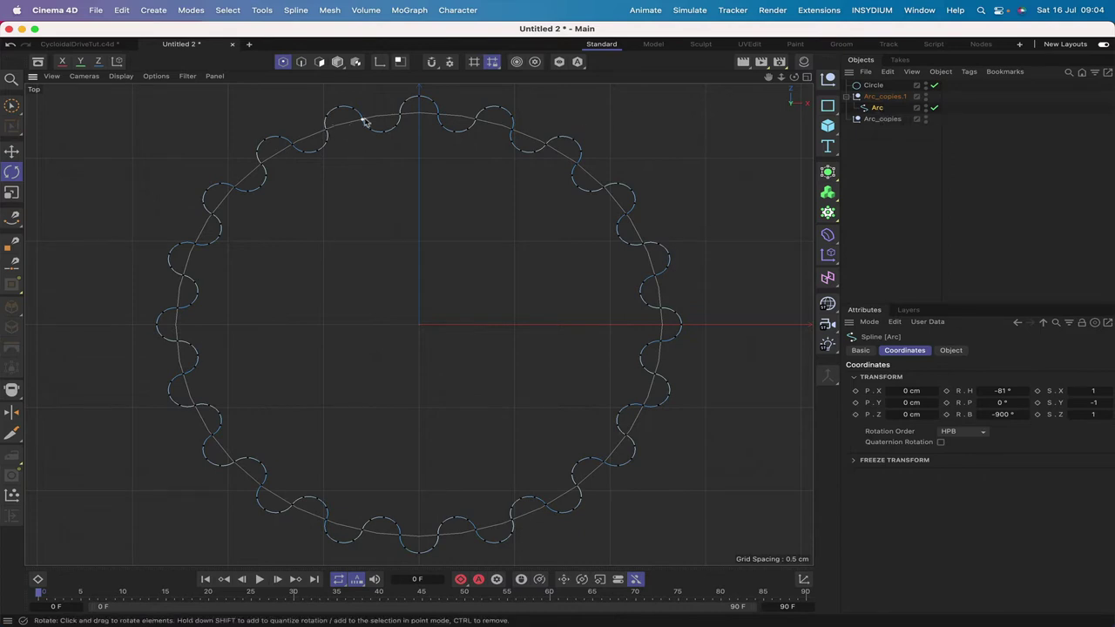
{"action": "left_click", "coordinate": [11, 105]}
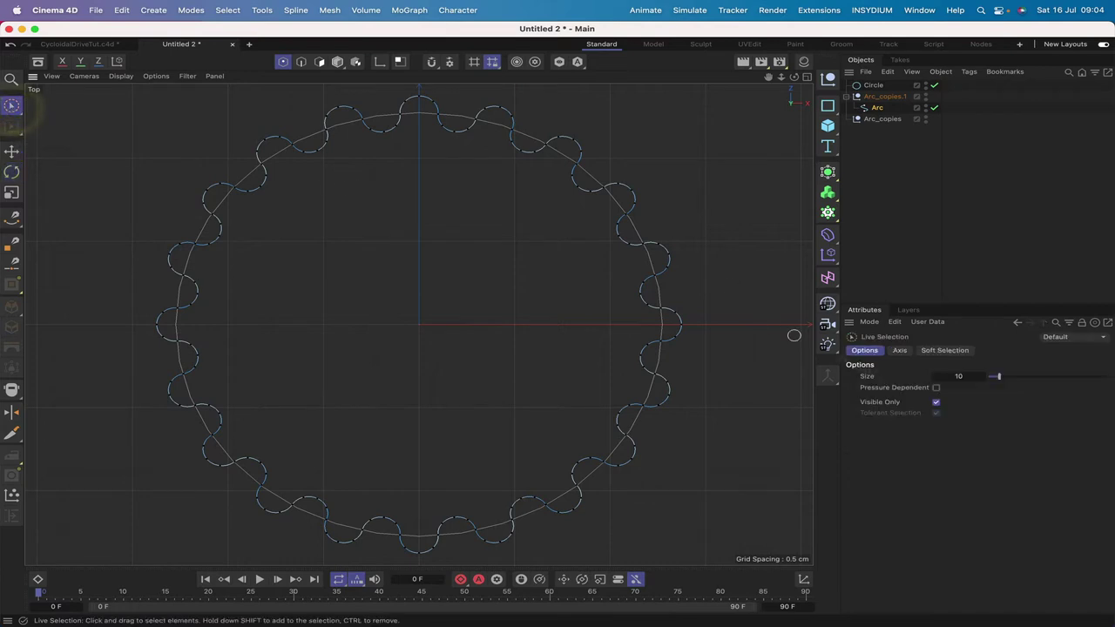
{"action": "left_click", "coordinate": [936, 403]}
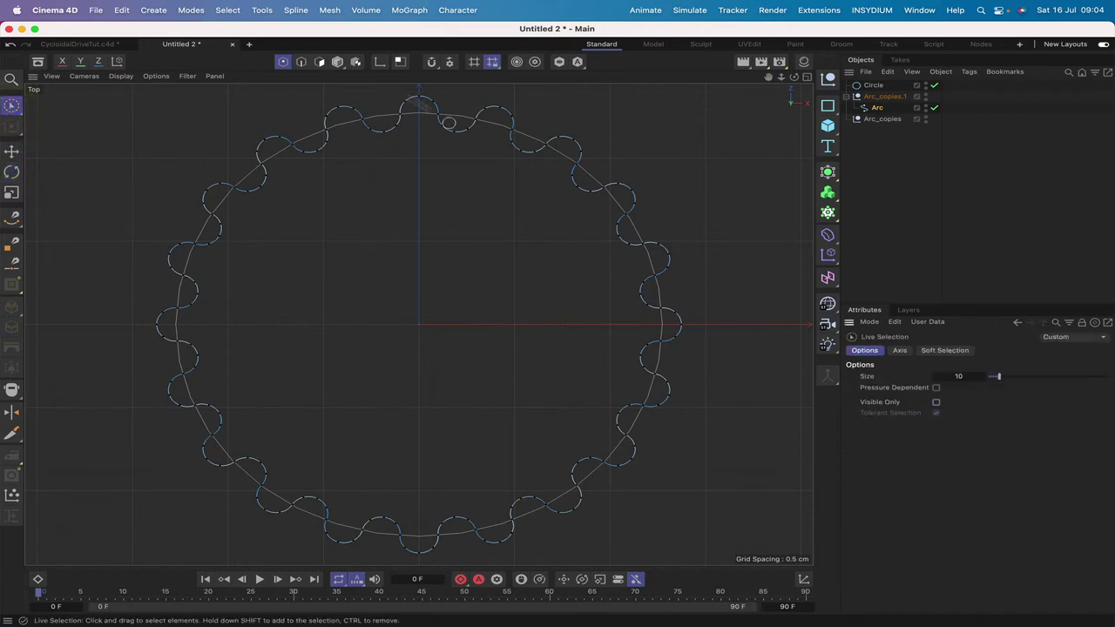
{"action": "left_click", "coordinate": [261, 11]}
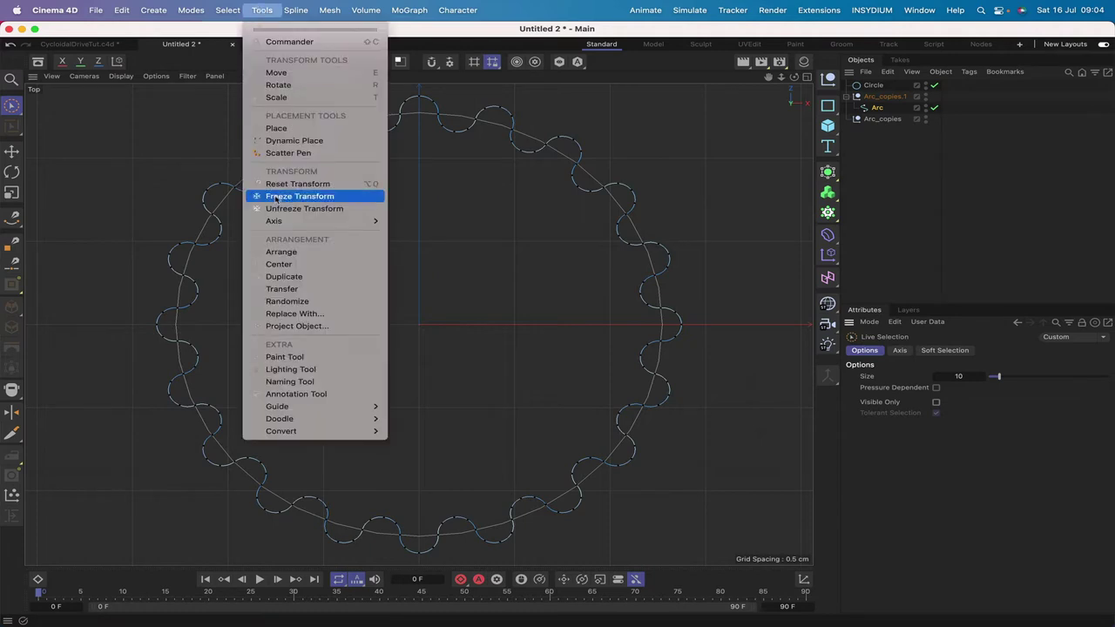
Activate Spline > Remove > Weld and weld the arc endpoints at the upper-left crossing.
{"action": "mouse_move", "coordinate": [296, 10]}
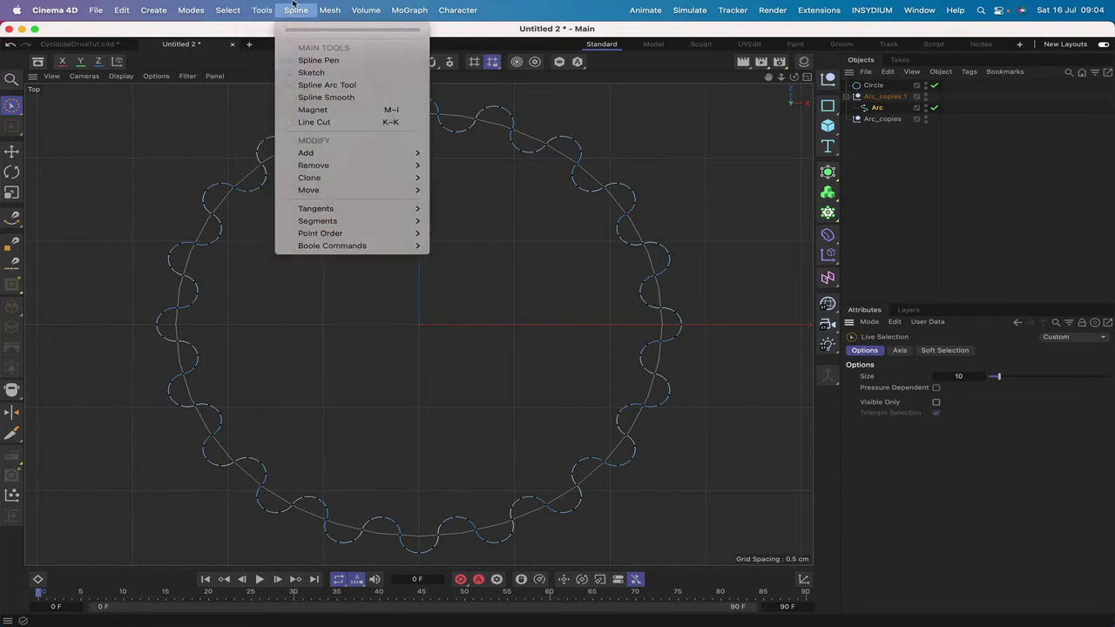
{"action": "mouse_move", "coordinate": [366, 165]}
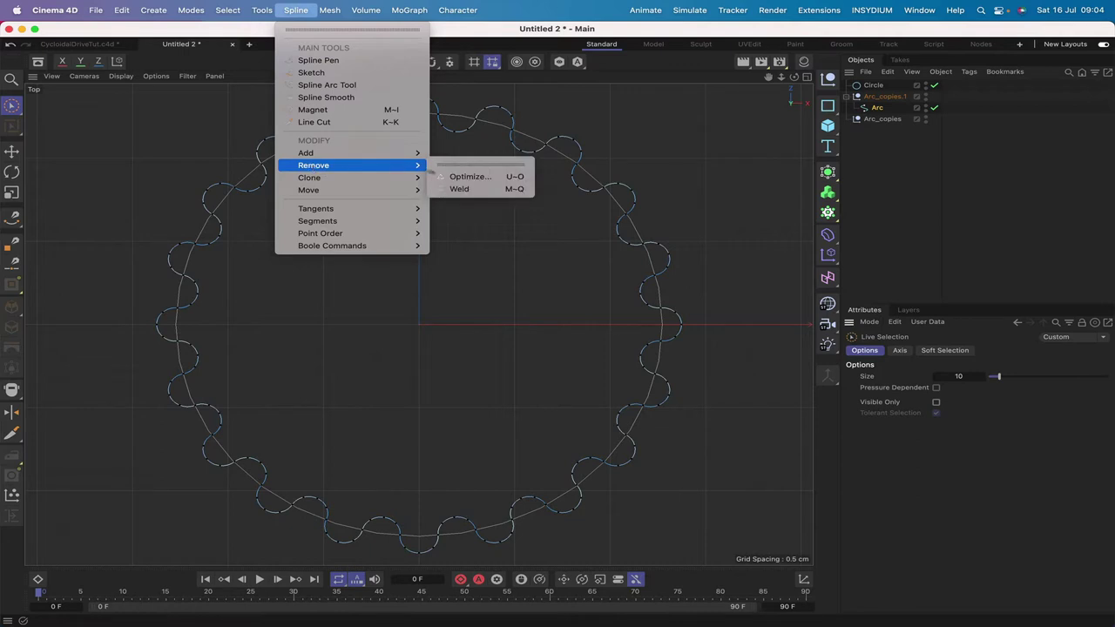
{"action": "left_click", "coordinate": [457, 189]}
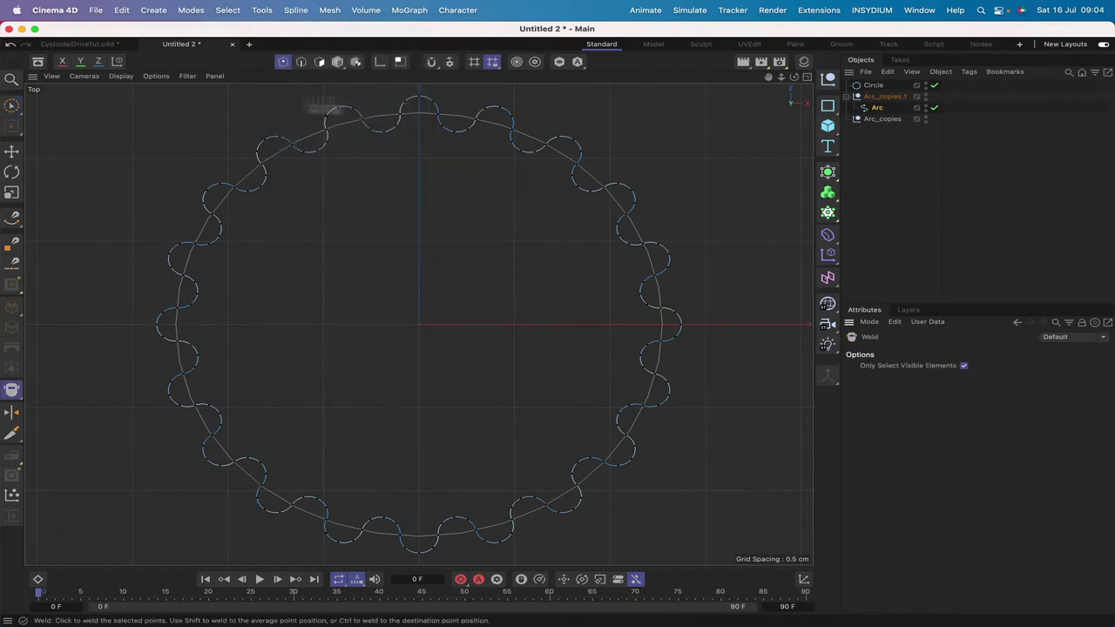
{"action": "left_click", "coordinate": [12, 104]}
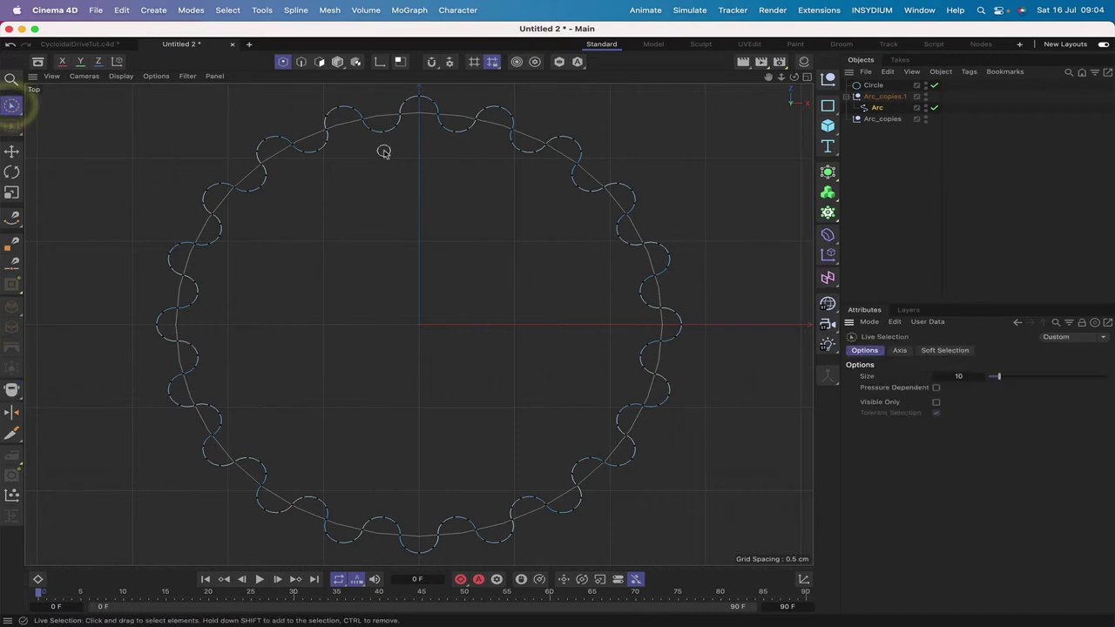
{"action": "left_click", "coordinate": [327, 129]}
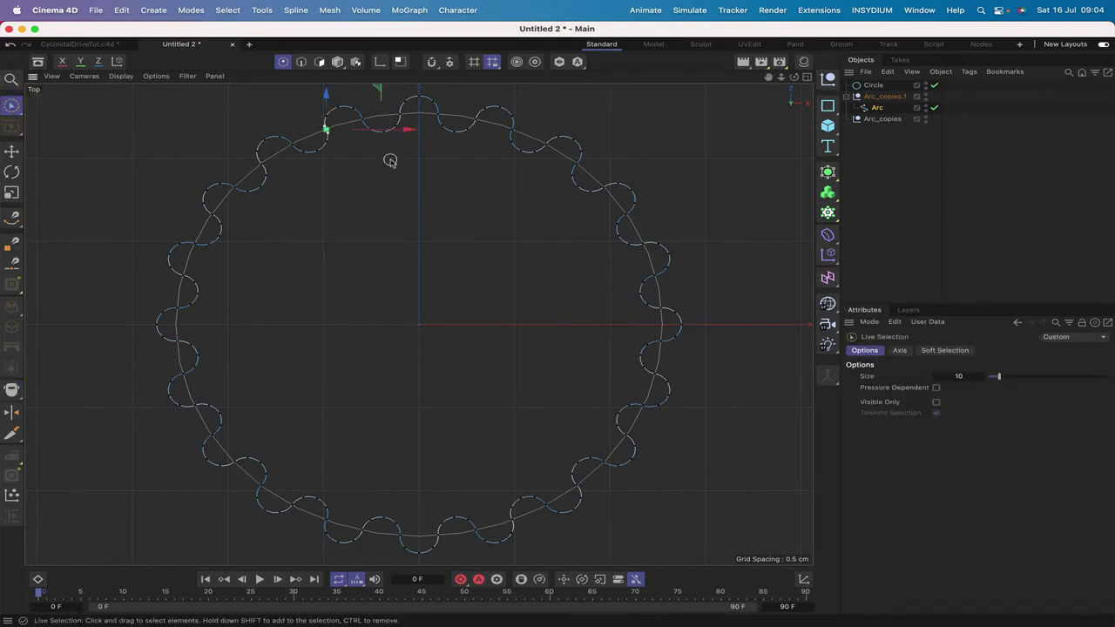
{"action": "key", "text": "m"}
{"action": "key", "text": "q"}
{"action": "left_click", "coordinate": [335, 134]}
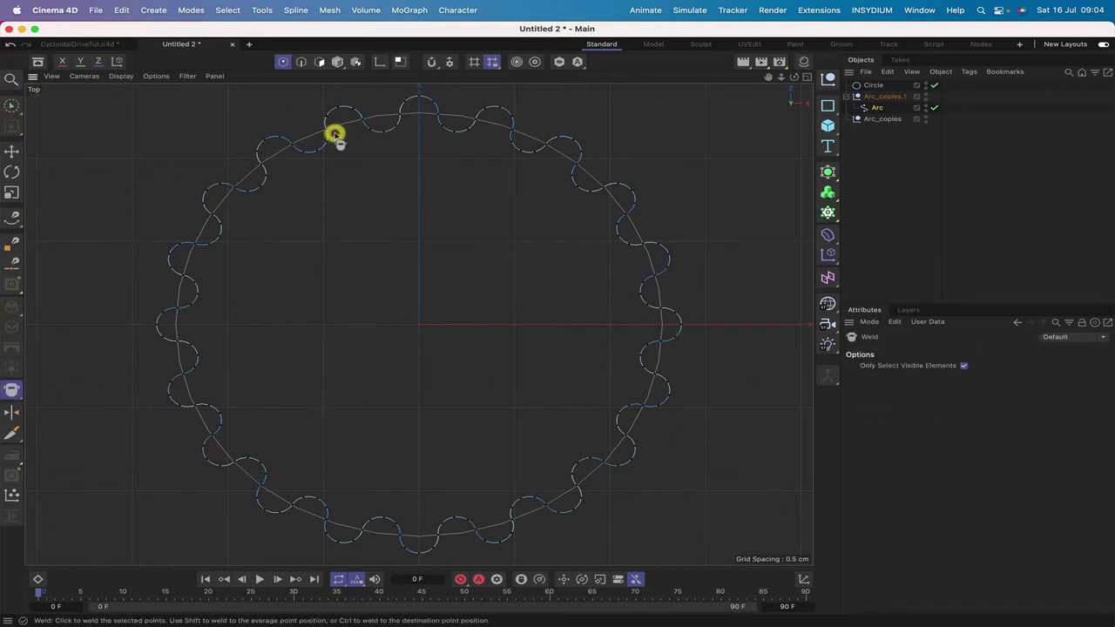
Weld the endpoint pairs at the next two crossings toward the top of the ring.
{"action": "key", "text": "space"}
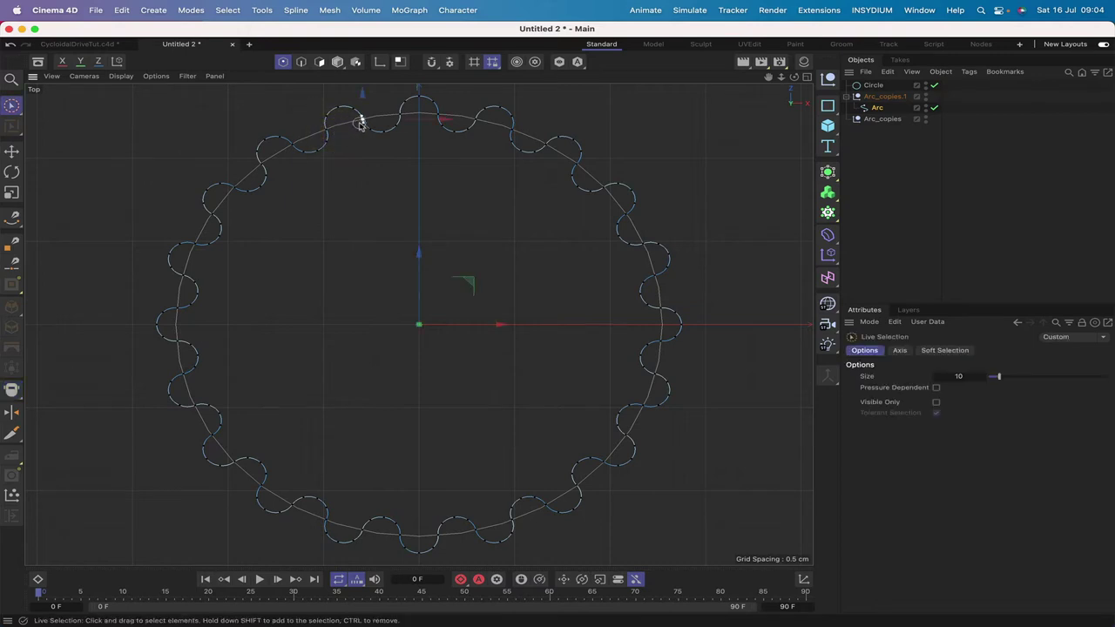
{"action": "left_click", "coordinate": [362, 119]}
{"action": "key", "text": "m"}
{"action": "key", "text": "q"}
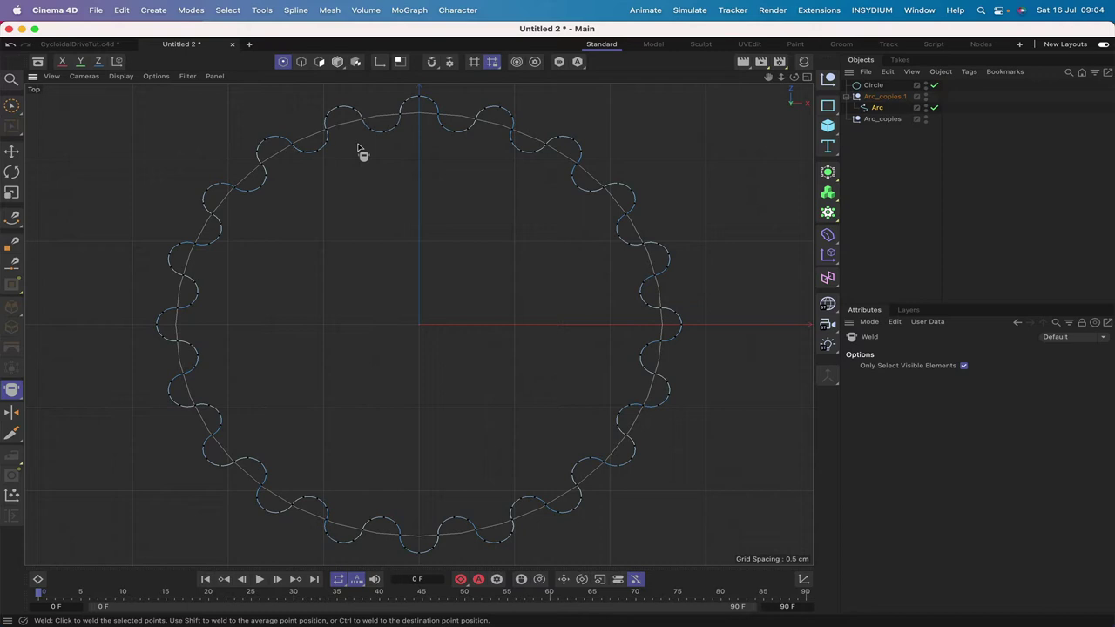
{"action": "left_click", "coordinate": [385, 128]}
{"action": "key", "text": "space"}
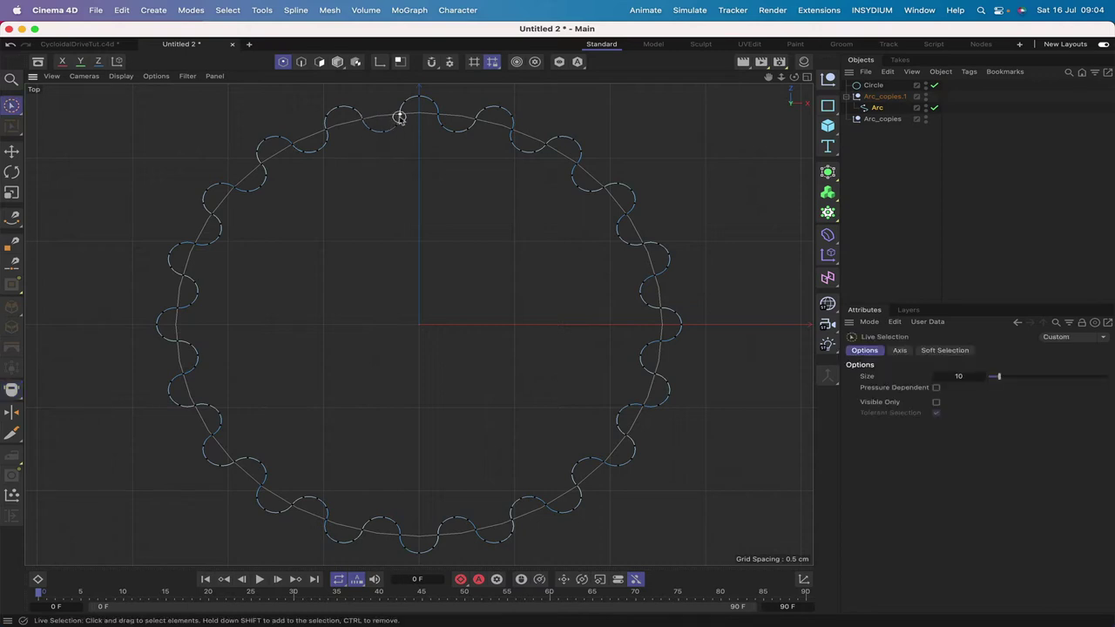
{"action": "left_click", "coordinate": [399, 116]}
{"action": "key", "text": "m"}
{"action": "key", "text": "q"}
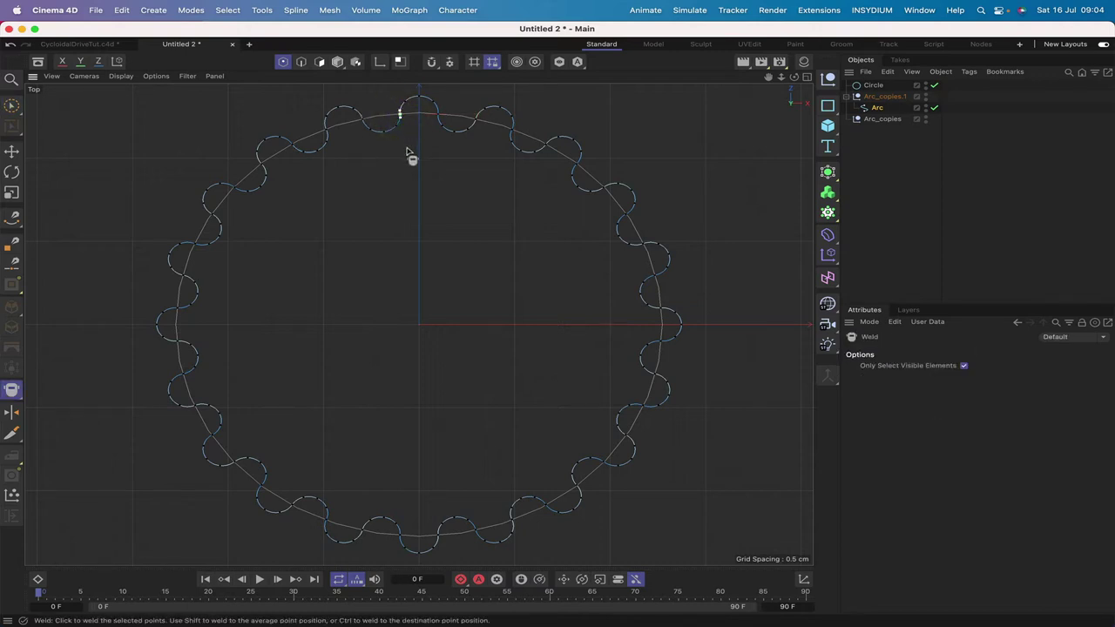
{"action": "left_click", "coordinate": [406, 150]}
Weld the endpoint pairs at the two crossings just right of the top.
{"action": "key", "text": "space"}
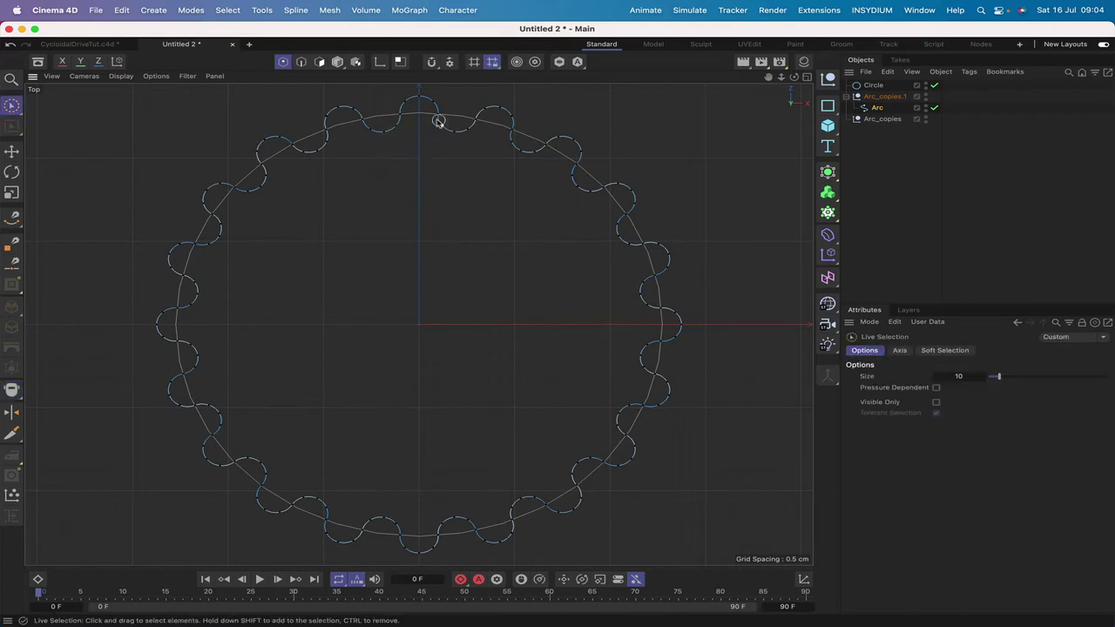
{"action": "left_click", "coordinate": [437, 114]}
{"action": "key", "text": "m"}
{"action": "key", "text": "q"}
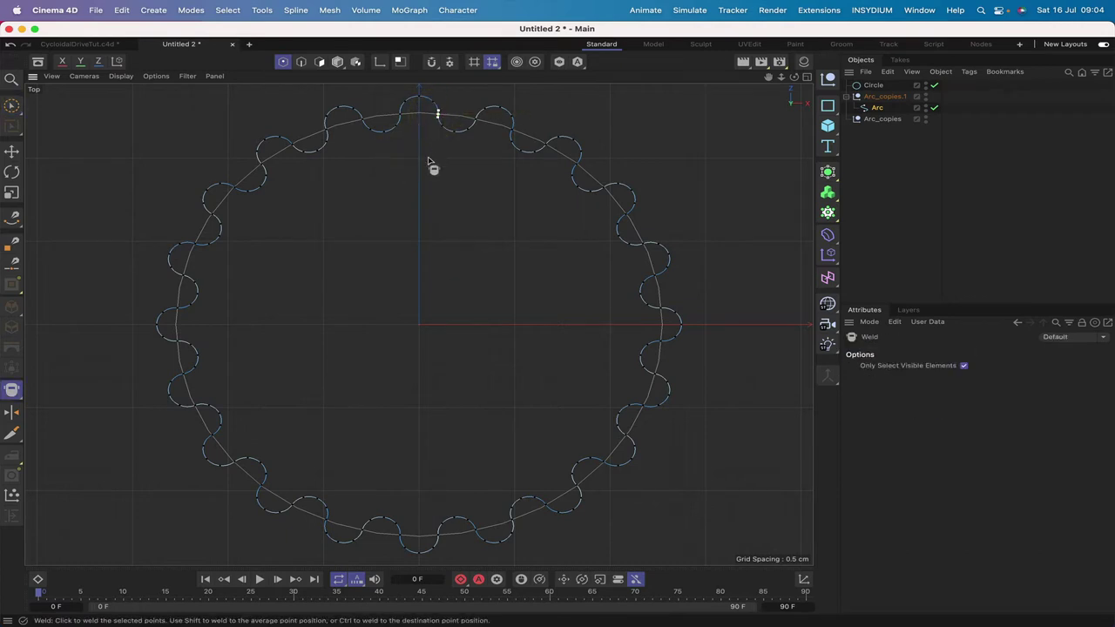
{"action": "left_click", "coordinate": [428, 160]}
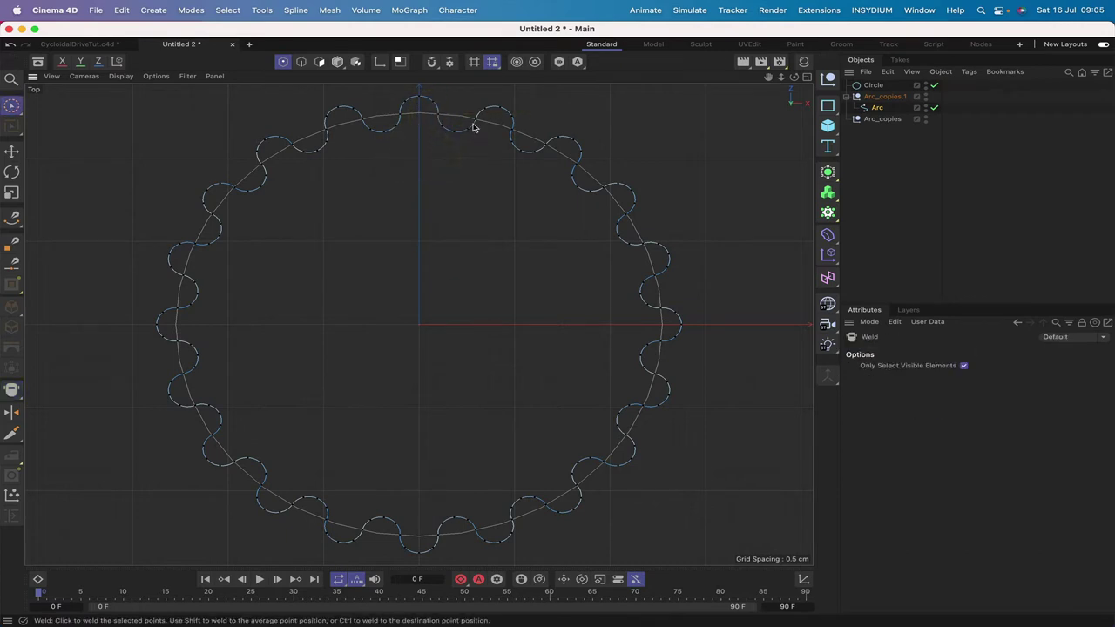
{"action": "key", "text": "space"}
{"action": "left_click", "coordinate": [475, 117]}
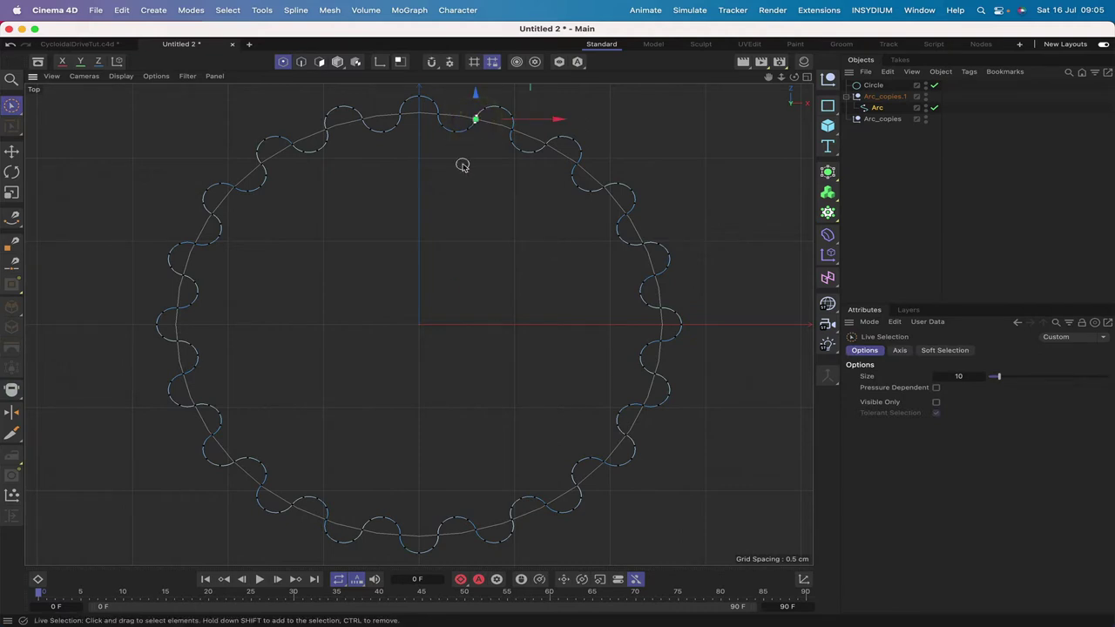
{"action": "key", "text": "m"}
{"action": "key", "text": "q"}
{"action": "left_click", "coordinate": [464, 170]}
Weld the upper-right crossing endpoints, selecting all points before the final weld.
{"action": "key", "text": "space"}
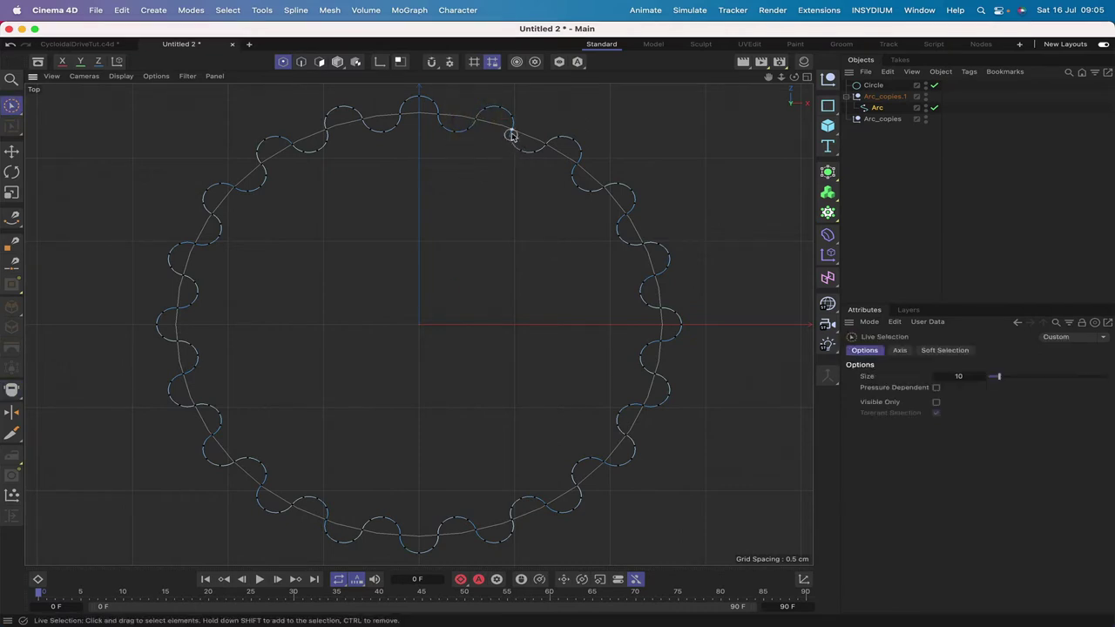
{"action": "left_click", "coordinate": [513, 129]}
{"action": "key", "text": "m"}
{"action": "key", "text": "q"}
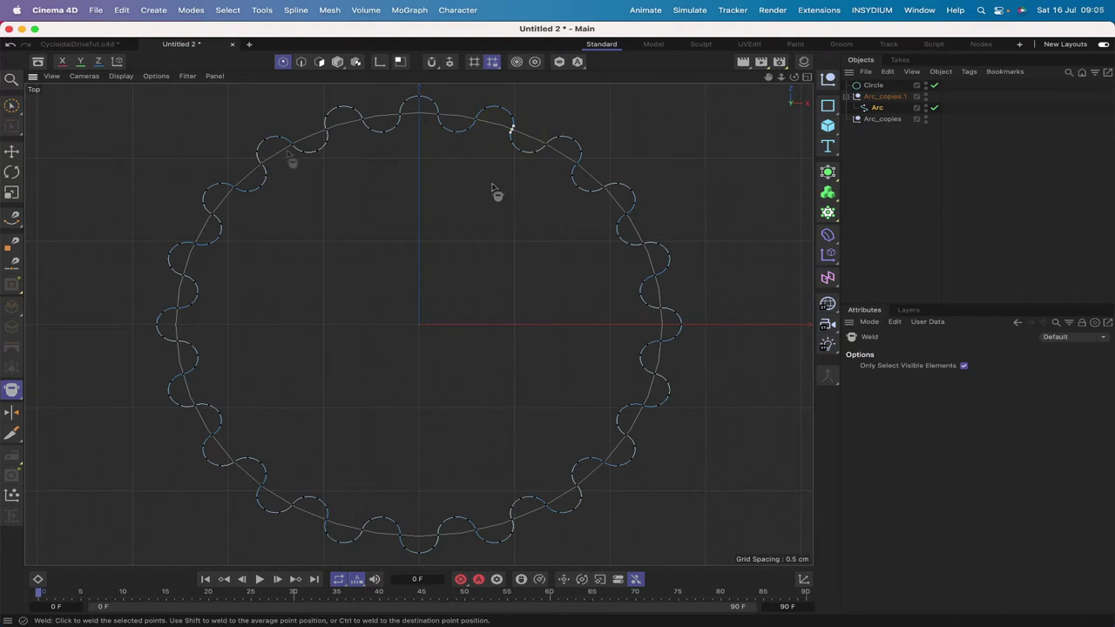
{"action": "key", "text": "space"}
{"action": "key", "text": "ctrl+a"}
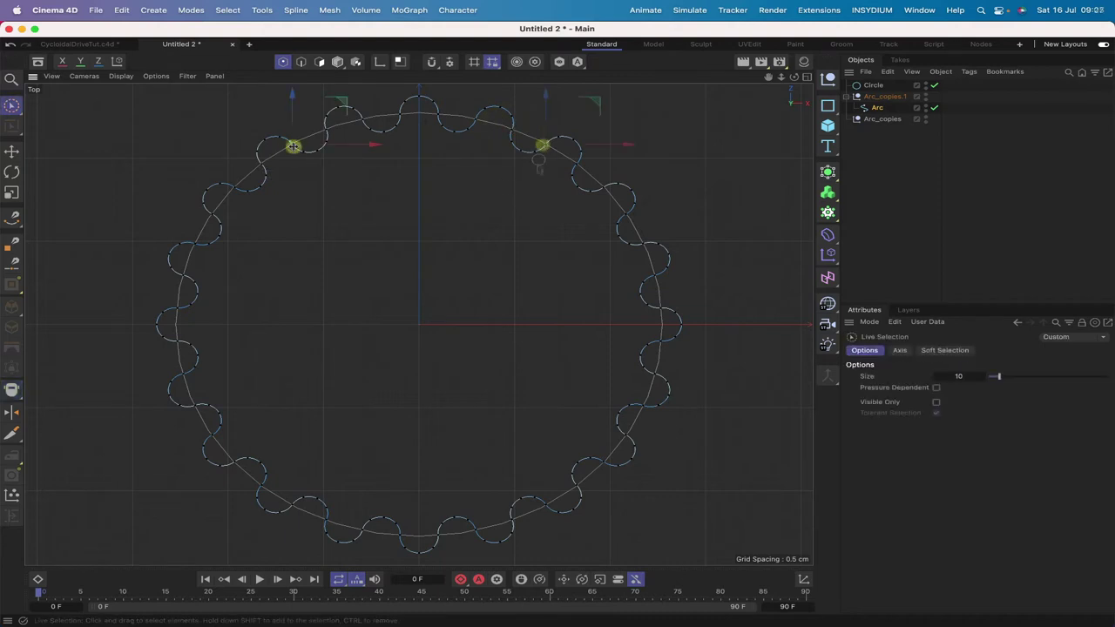
{"action": "key", "text": "m"}
{"action": "key", "text": "q"}
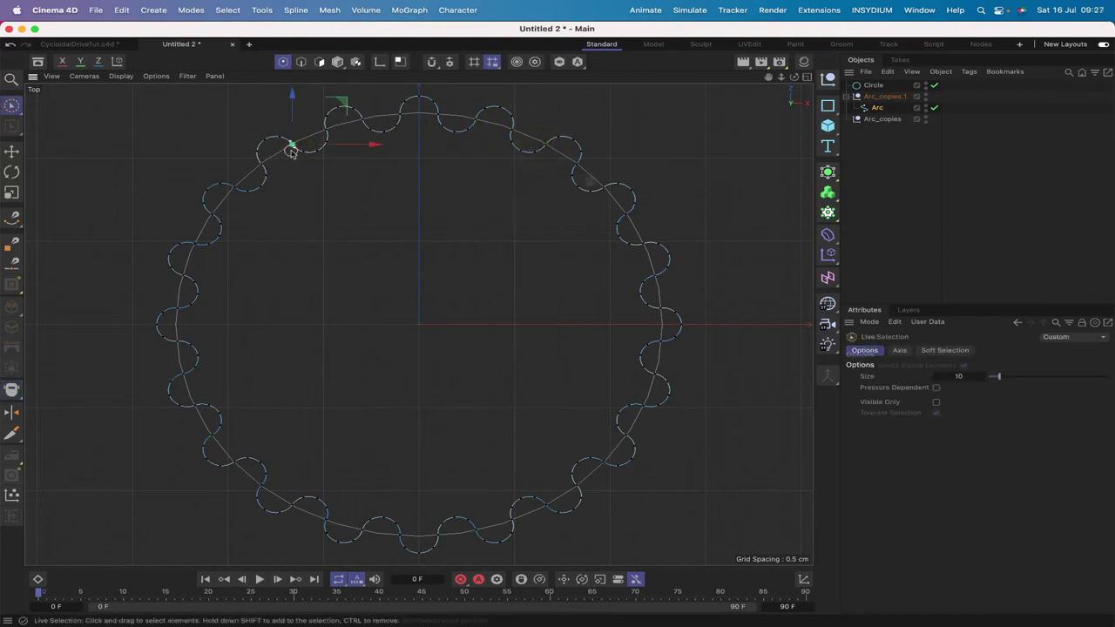
{"action": "left_click", "coordinate": [292, 147]}
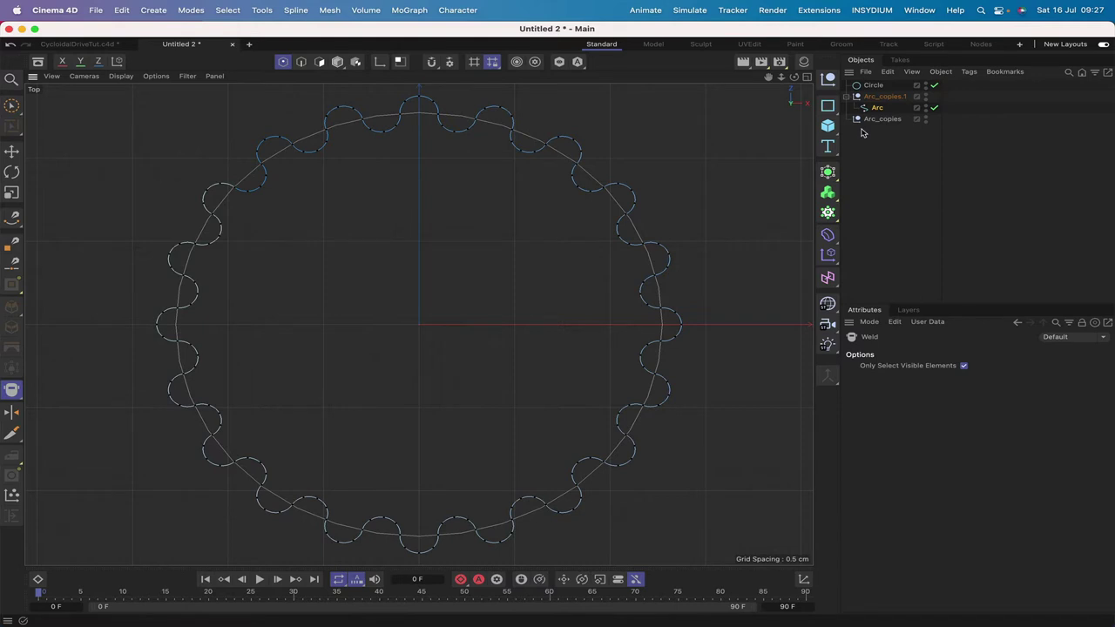
Return to the Perspective view and add a new Arc spline to the scene.
{"action": "key", "text": "F1"}
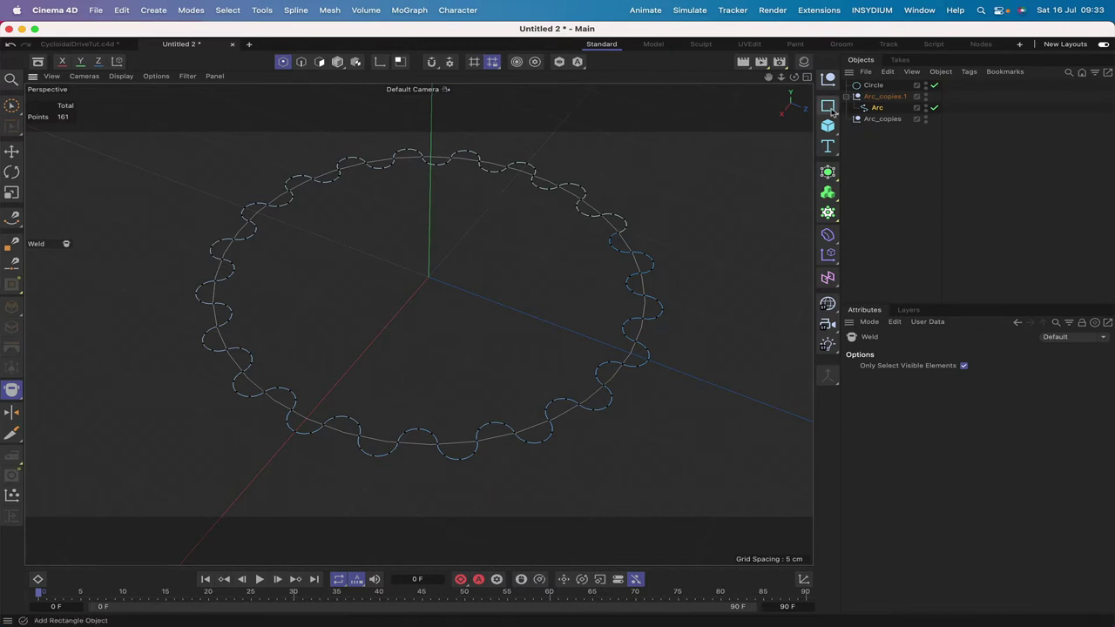
{"action": "left_click", "coordinate": [828, 107]}
{"action": "left_click", "coordinate": [873, 121]}
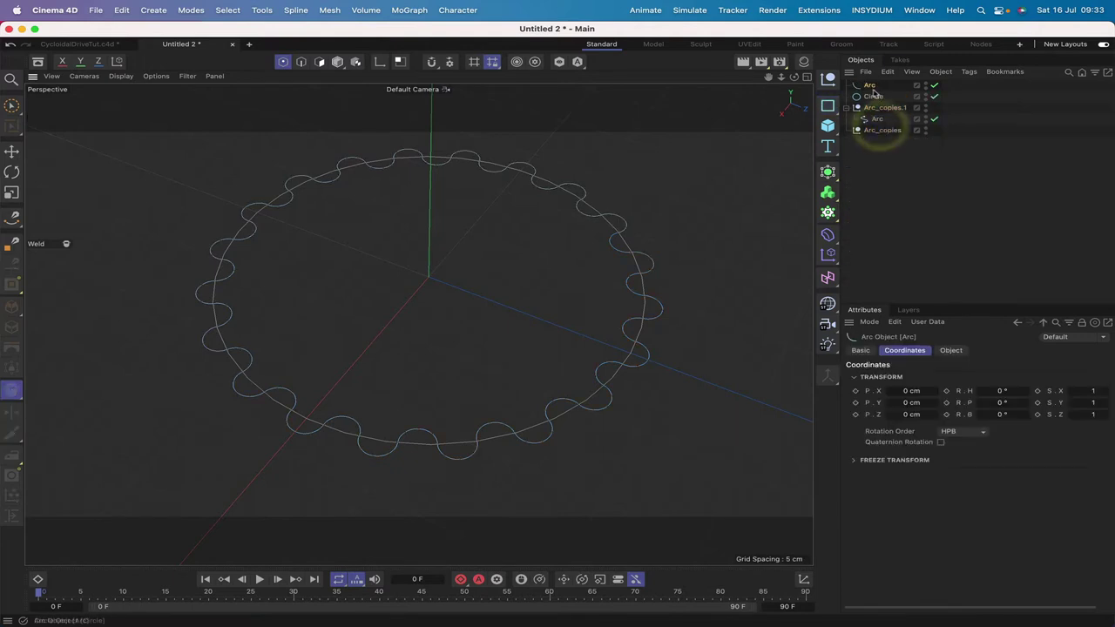
Set the new Arc to Plane XZ, Radius 1 cm, Start Angle -5° and End Angle 185°.
{"action": "left_click", "coordinate": [958, 350]}
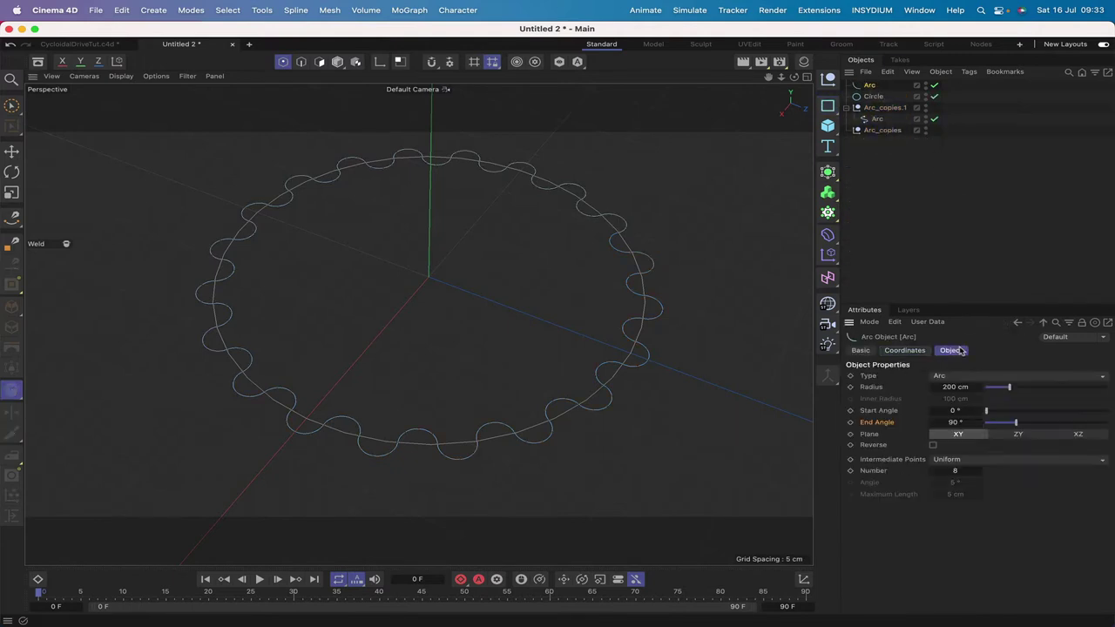
{"action": "left_click", "coordinate": [1079, 434]}
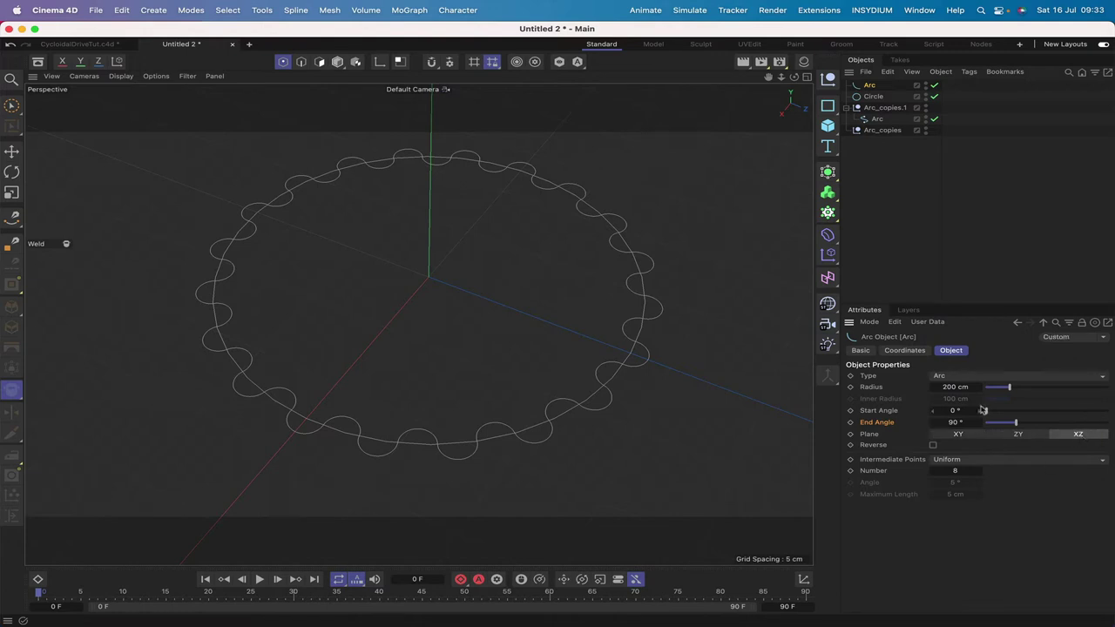
{"action": "left_click", "coordinate": [954, 387]}
{"action": "left_click", "coordinate": [955, 411]}
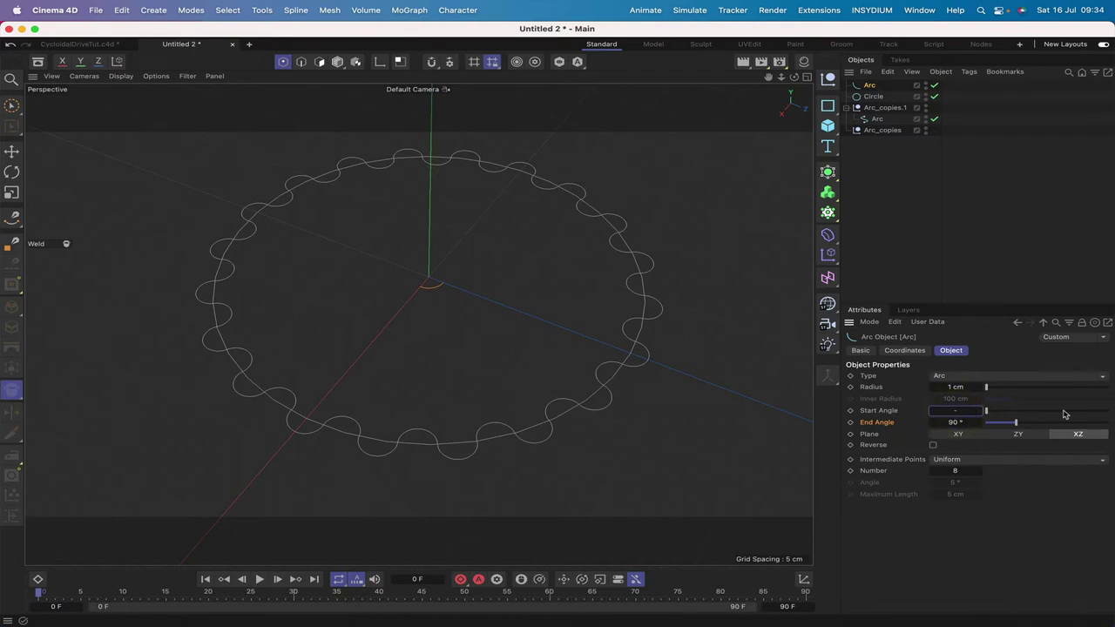
{"action": "left_click", "coordinate": [965, 423]}
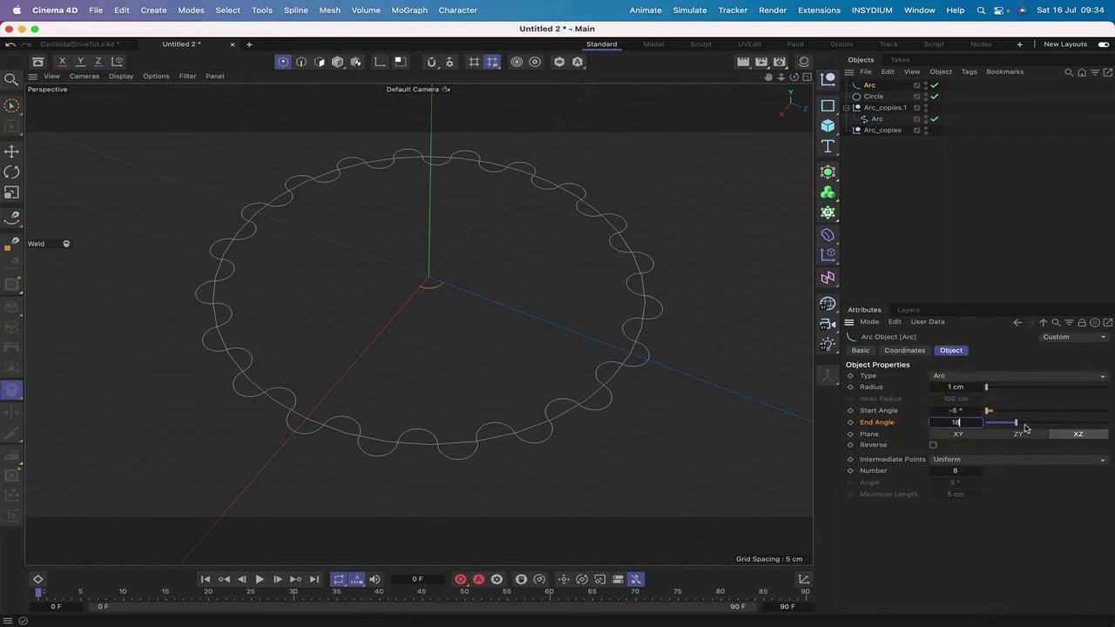
{"action": "key", "text": "Return"}
Nudge the arc along Z into the ring's lobe and zoom in on it.
{"action": "left_click", "coordinate": [12, 153]}
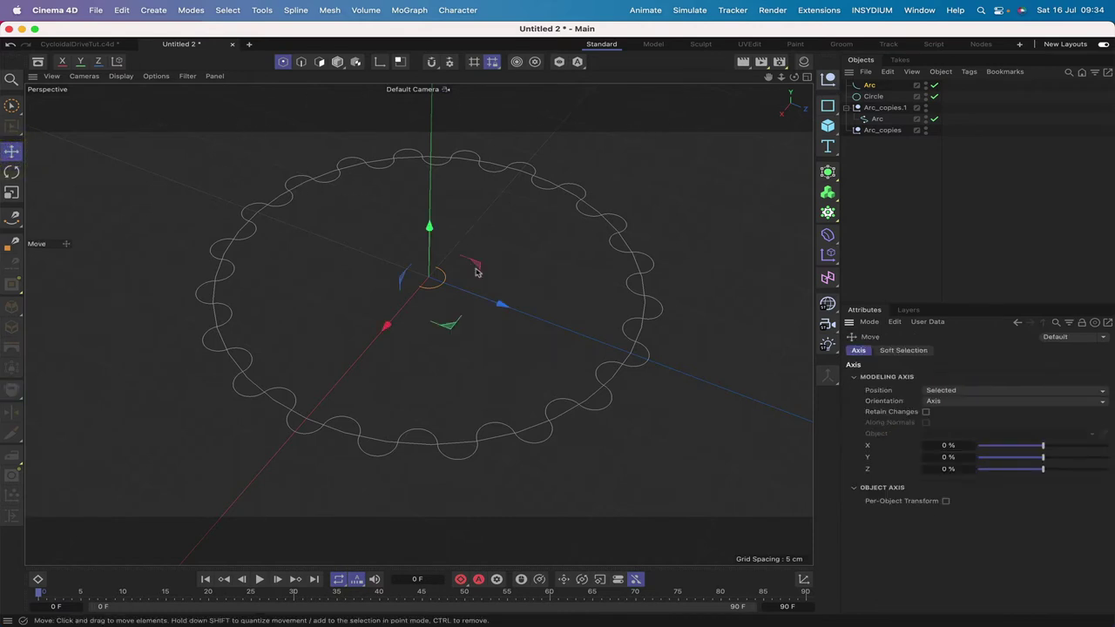
{"action": "left_click_drag", "start_coordinate": [499, 303], "coordinate": [700, 375]}
{"action": "key", "text": "o"}
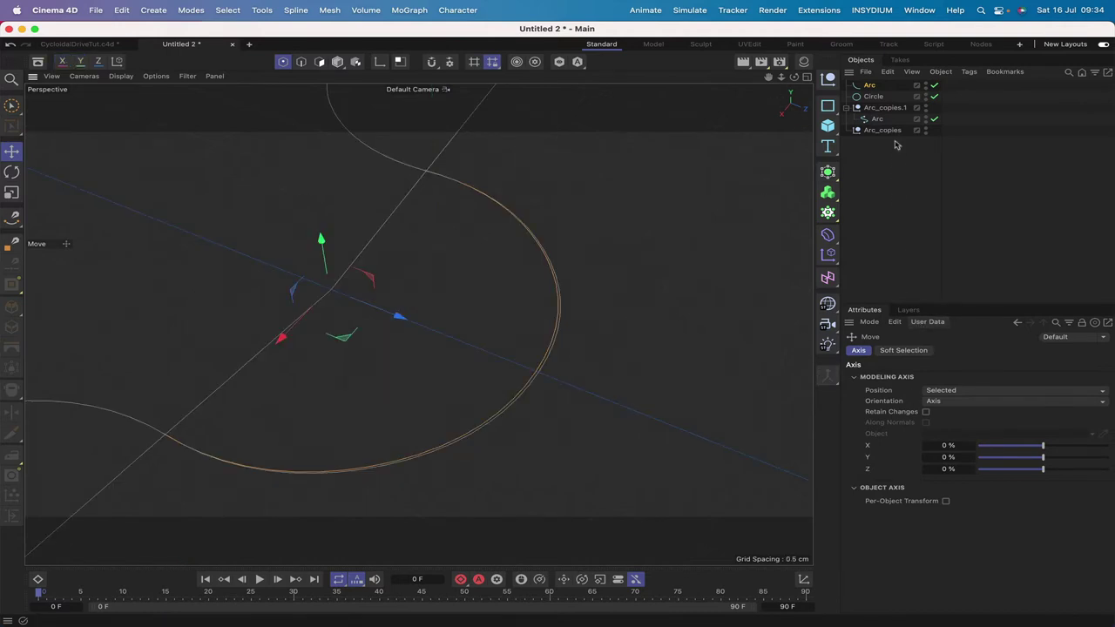
Reduce the arc's radius from 0.9 cm to 0.85 cm.
{"action": "left_click", "coordinate": [870, 85]}
{"action": "double_click", "coordinate": [955, 386]}
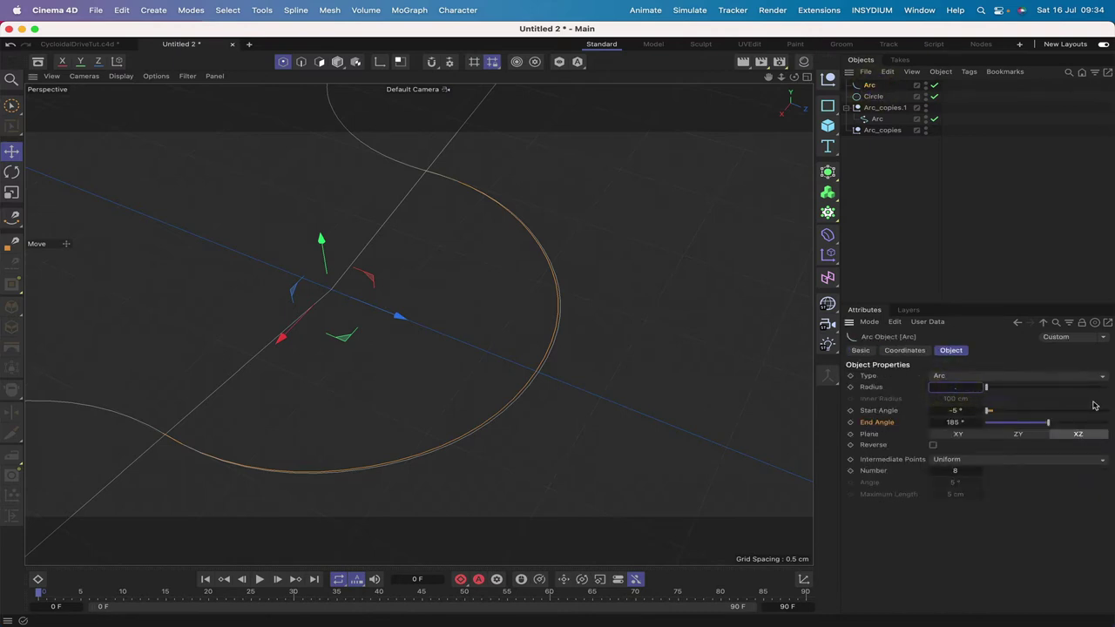
{"action": "type", "text": ".9"}
{"action": "key", "text": "Return"}
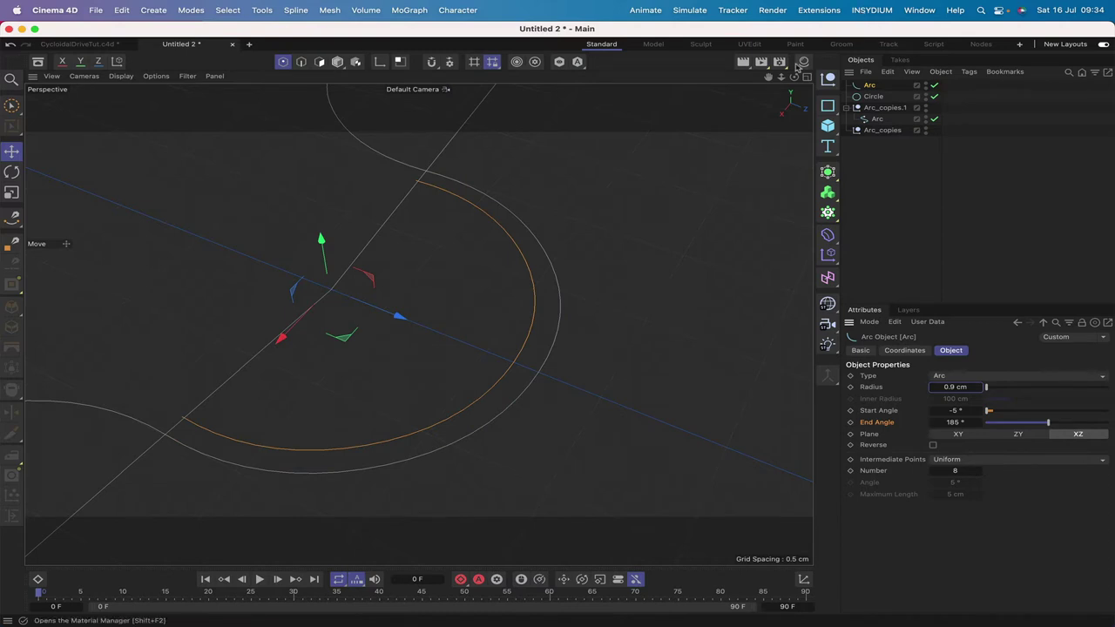
{"action": "left_click_drag", "start_coordinate": [794, 79], "coordinate": [436, 313]}
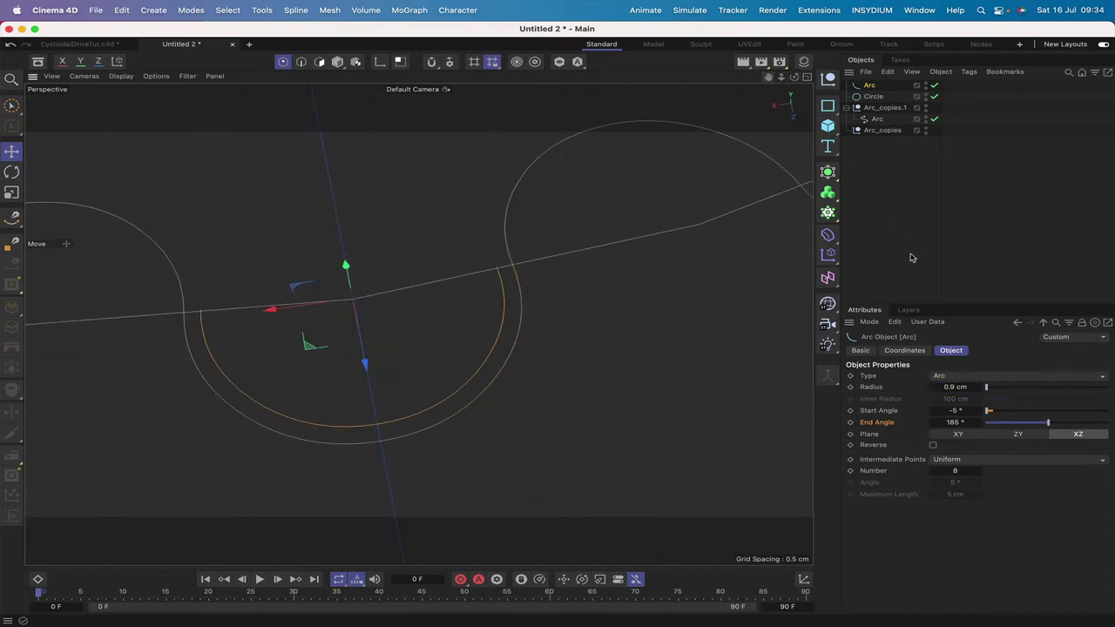
{"action": "double_click", "coordinate": [953, 389]}
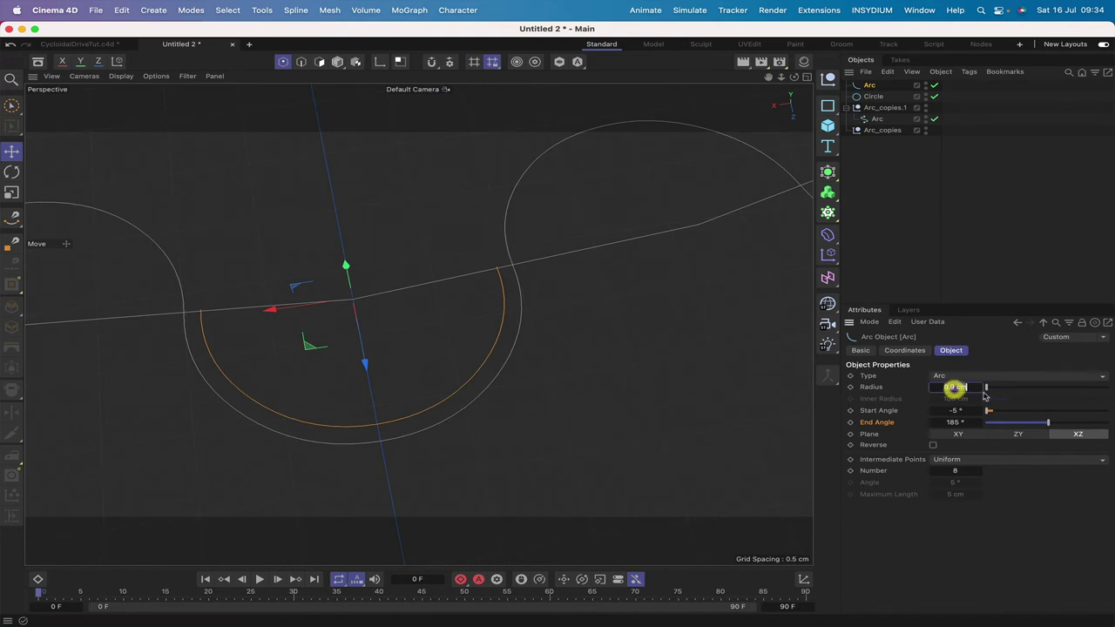
{"action": "type", "text": "."}
{"action": "left_click_drag", "start_coordinate": [365, 359], "coordinate": [366, 366]}
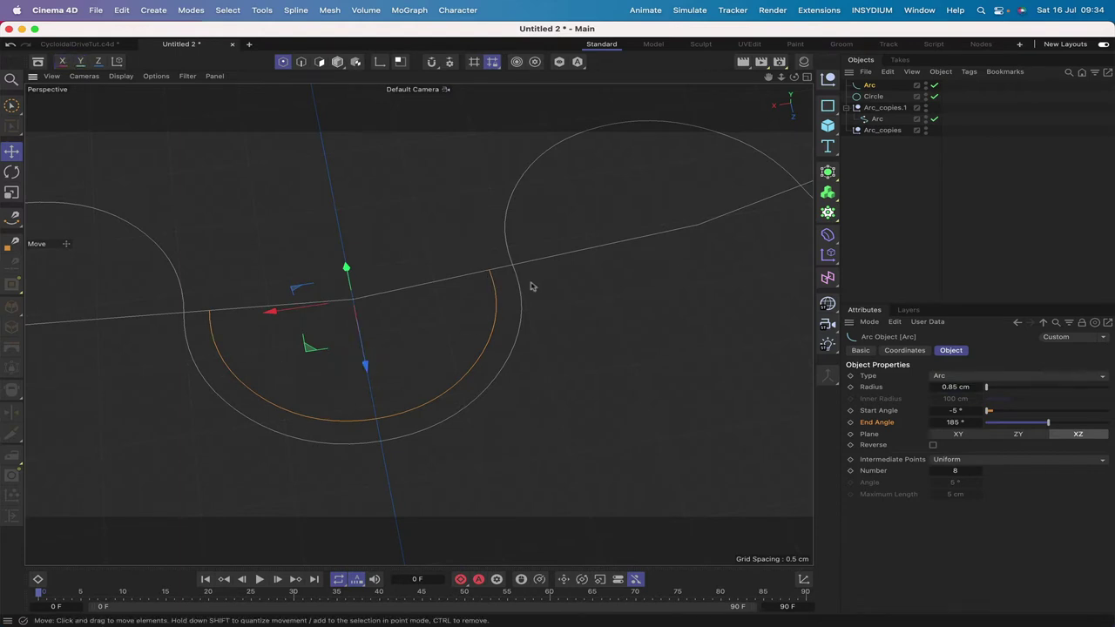
Duplicate the Arc in the Objects list to create Arc.1.
{"action": "left_click_drag", "start_coordinate": [768, 77], "coordinate": [732, 80]}
{"action": "left_click_drag", "start_coordinate": [410, 315], "coordinate": [478, 346], "text": "alt"}
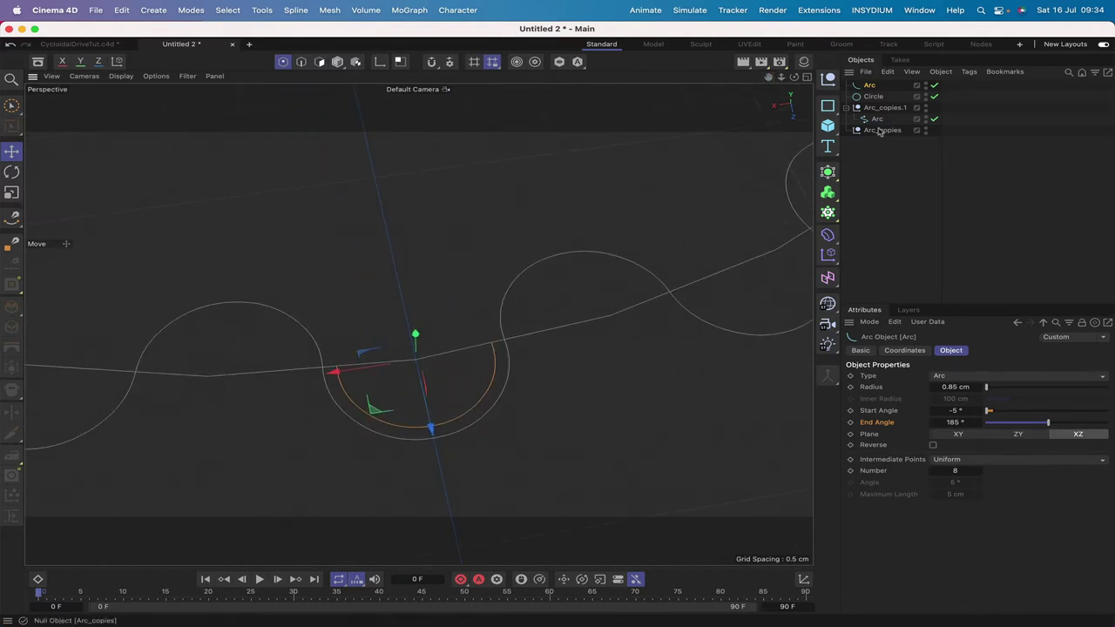
{"action": "left_click_drag", "start_coordinate": [869, 90], "coordinate": [871, 97], "text": "ctrl"}
Give Arc.1 a 185° to 355° span and slide it into the neighbouring lobe.
{"action": "double_click", "coordinate": [956, 410]}
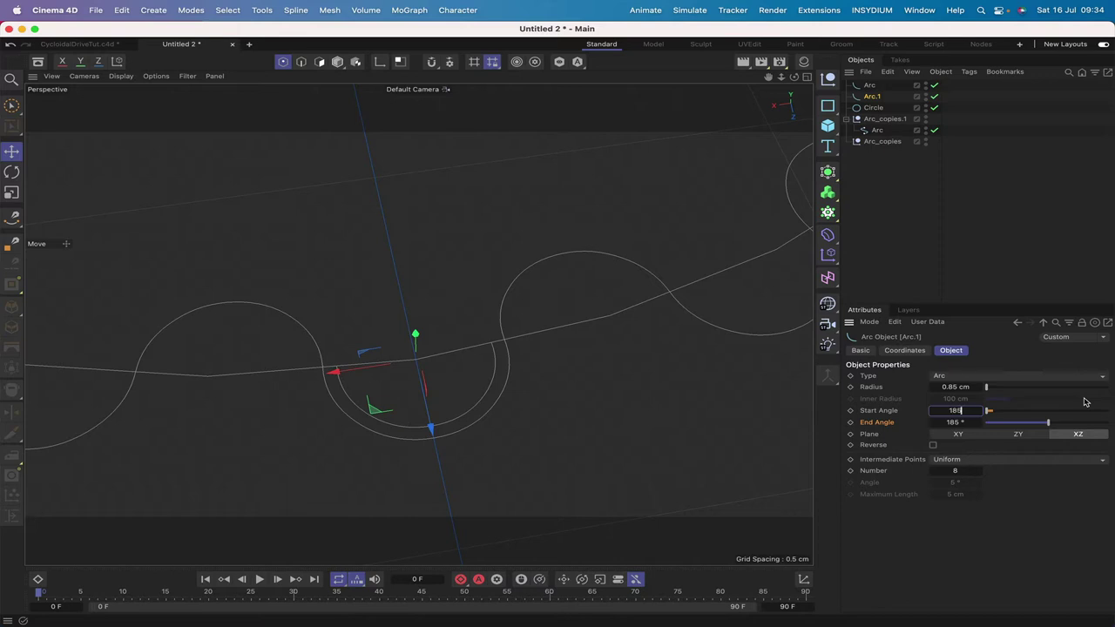
{"action": "key", "text": "Return"}
{"action": "double_click", "coordinate": [968, 423]}
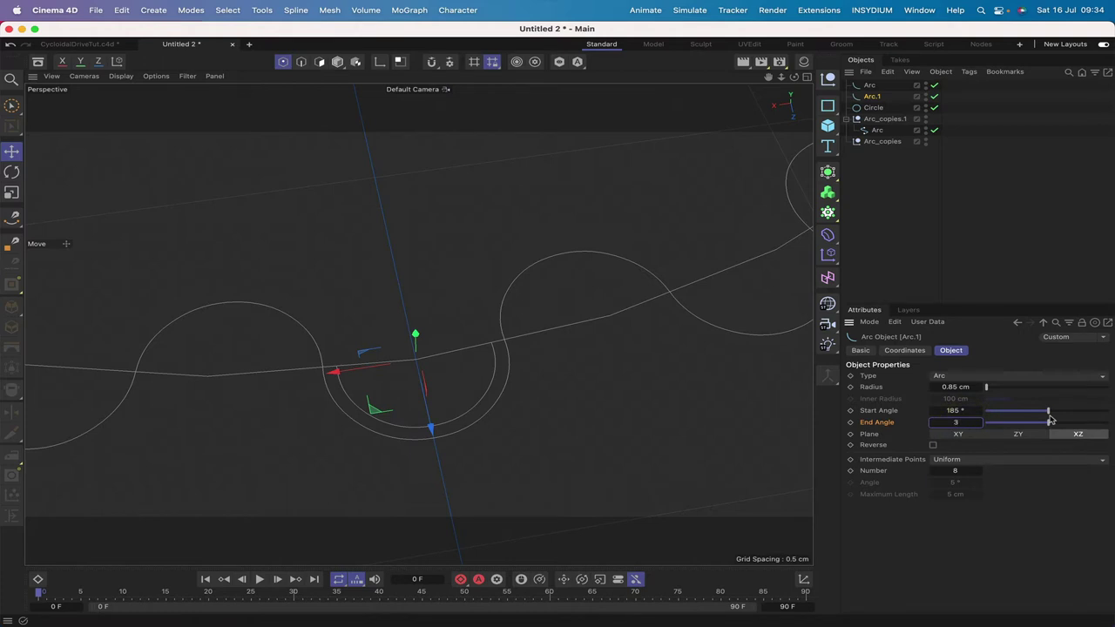
{"action": "key", "text": "Return"}
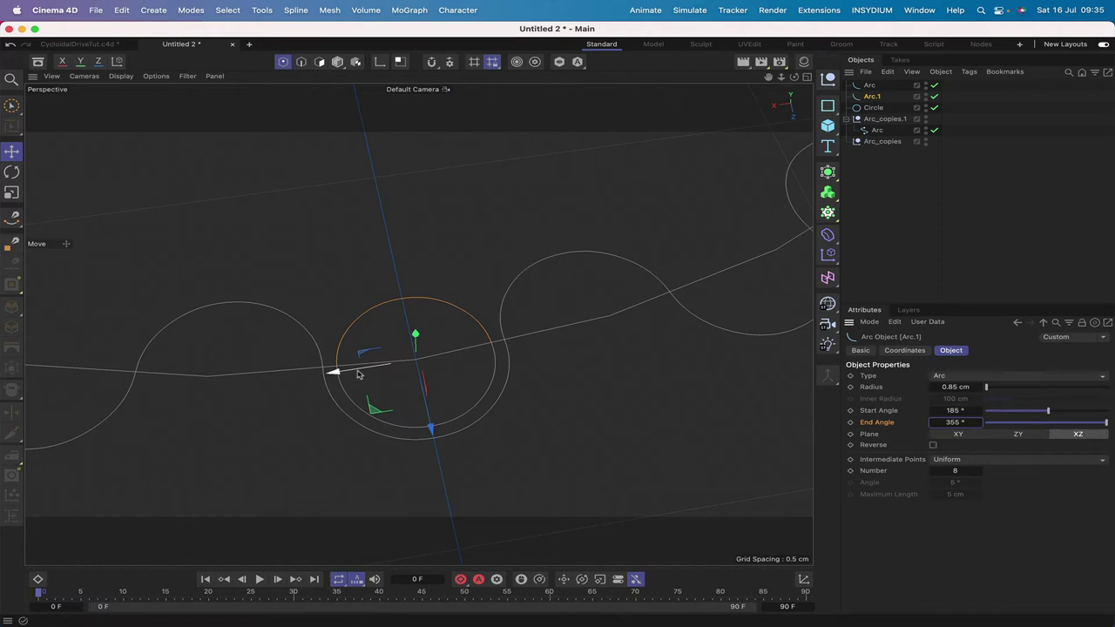
{"action": "left_click_drag", "start_coordinate": [357, 374], "coordinate": [535, 323]}
{"action": "left_click_drag", "start_coordinate": [616, 375], "coordinate": [610, 363]}
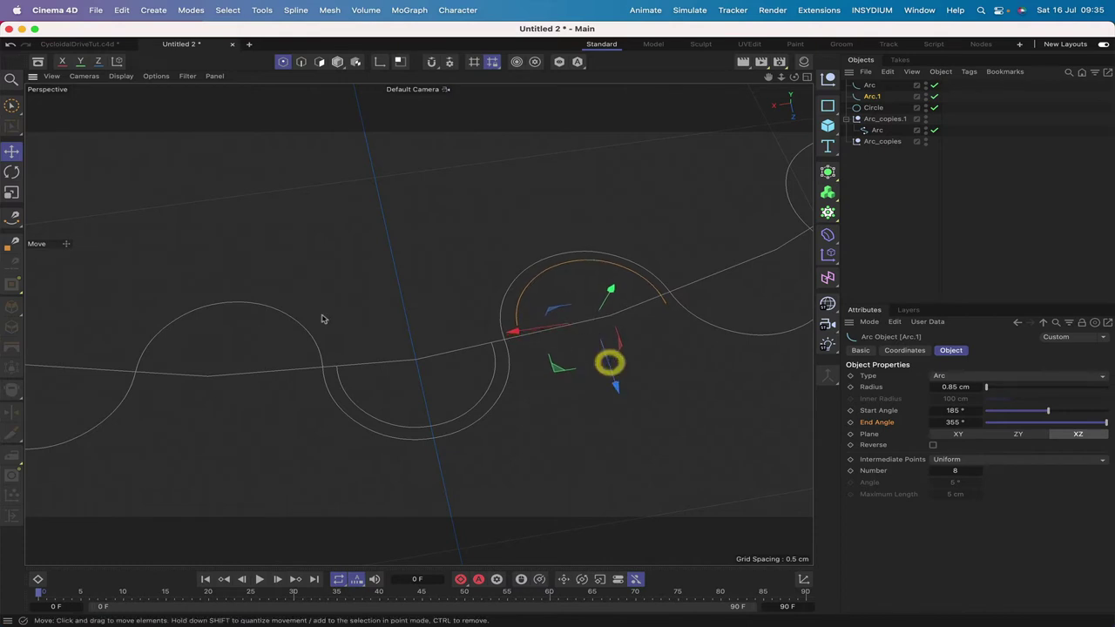
Rotate Arc.1 slightly and set its radius to 1.1 cm.
{"action": "key", "text": "r"}
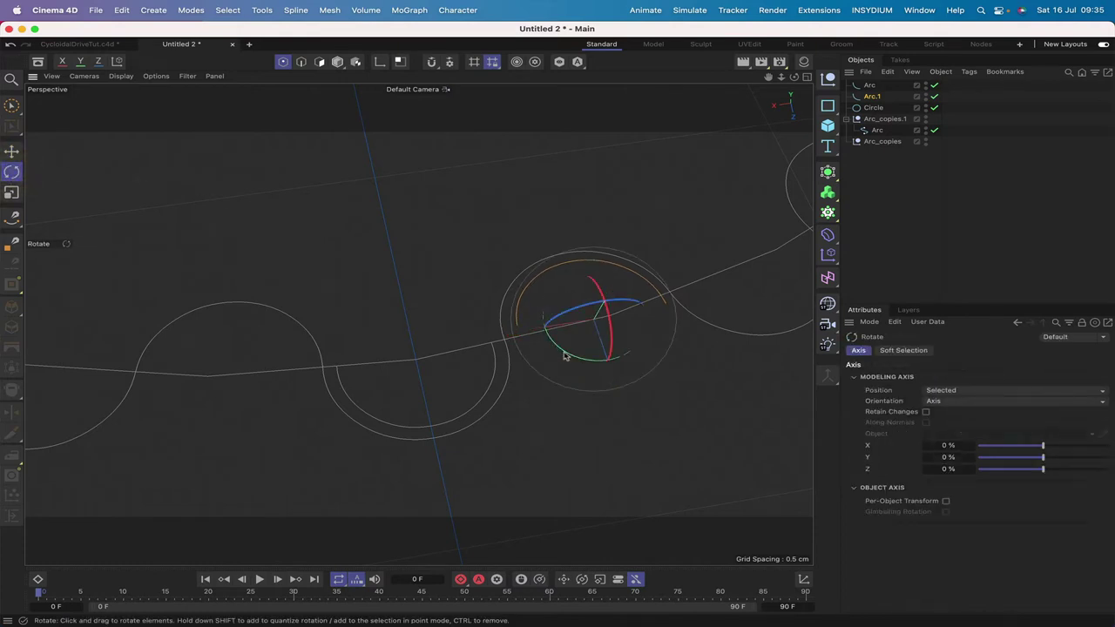
{"action": "left_click_drag", "start_coordinate": [568, 353], "coordinate": [582, 361]}
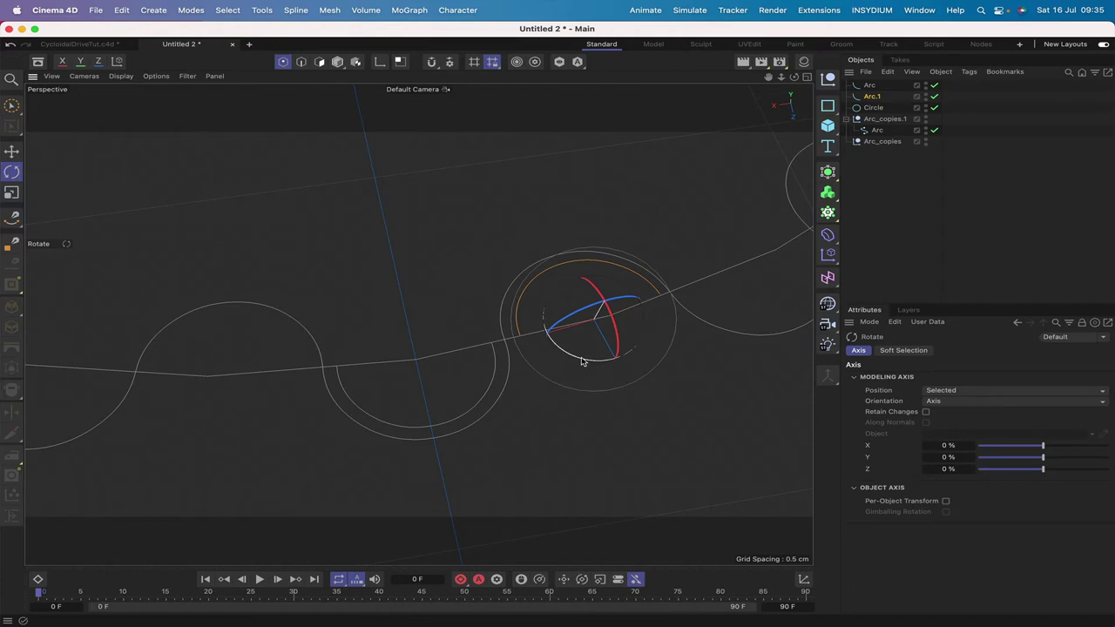
{"action": "left_click", "coordinate": [872, 96]}
{"action": "left_click", "coordinate": [950, 387]}
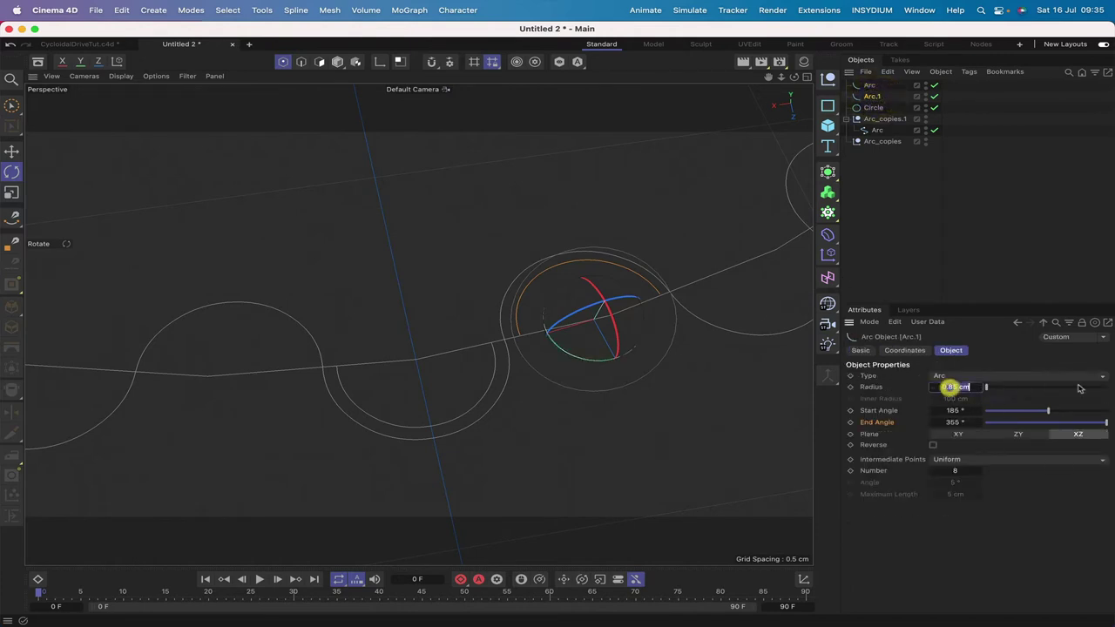
{"action": "type", "text": "1.1"}
{"action": "key", "text": "Return"}
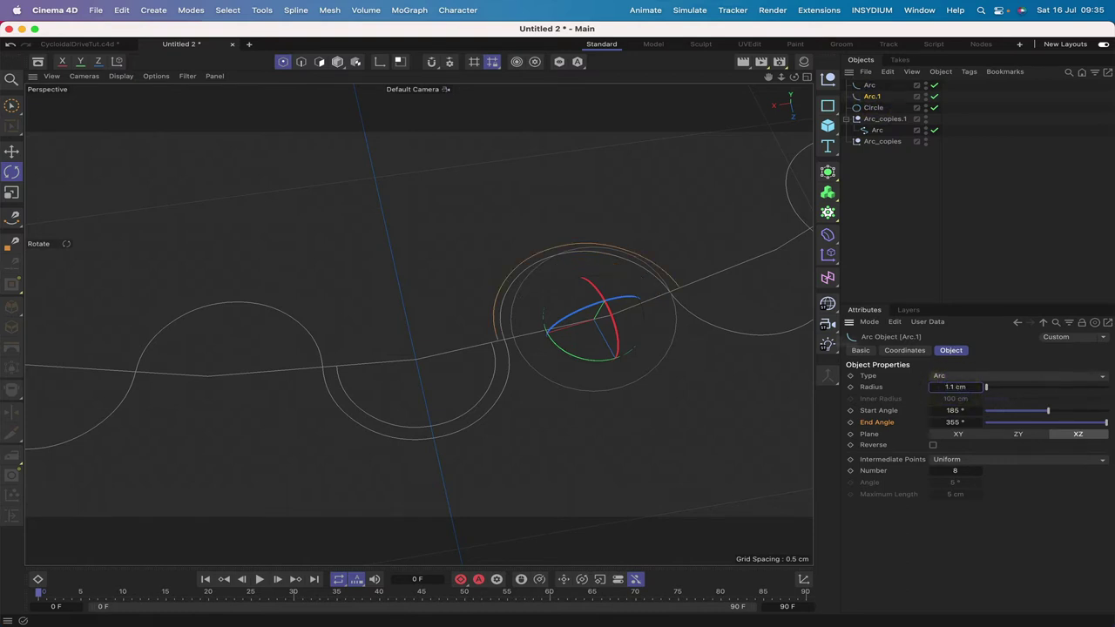
Shift Arc.1 slightly left along the ring and reset its heading rotation to 0°.
{"action": "left_click", "coordinate": [11, 150]}
{"action": "left_click_drag", "start_coordinate": [550, 339], "coordinate": [546, 341]}
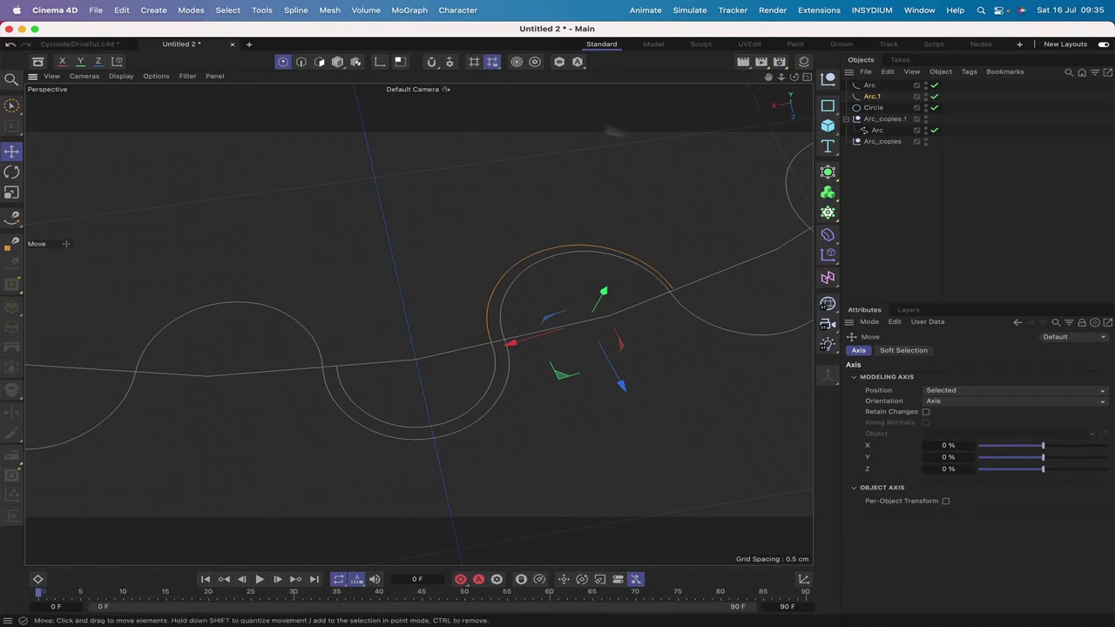
{"action": "left_click", "coordinate": [871, 96]}
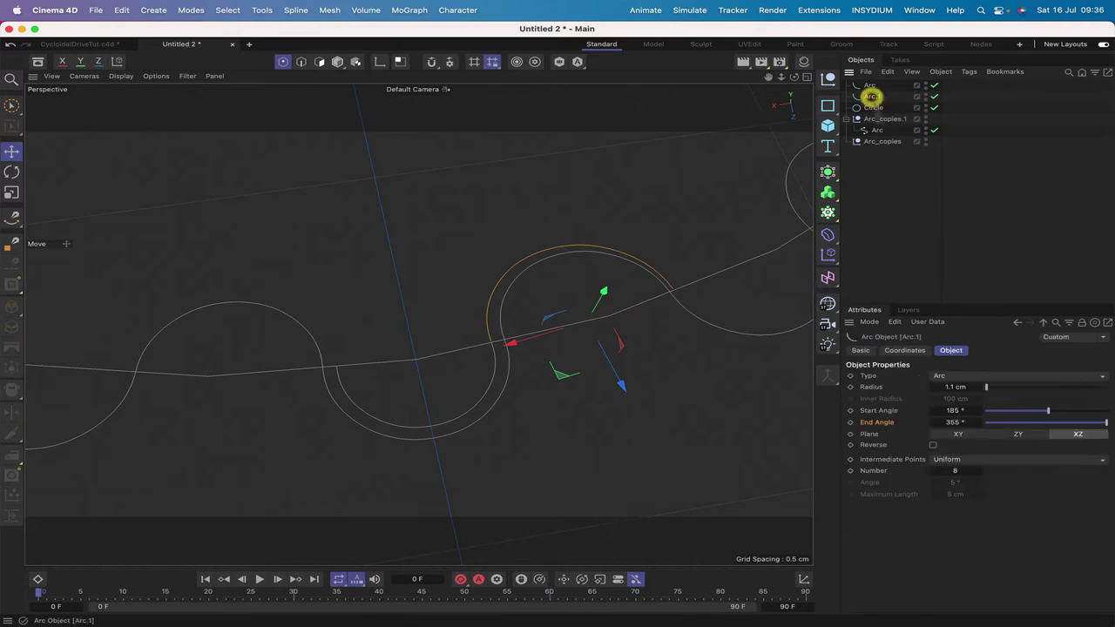
{"action": "left_click", "coordinate": [909, 350]}
{"action": "left_click", "coordinate": [1002, 391]}
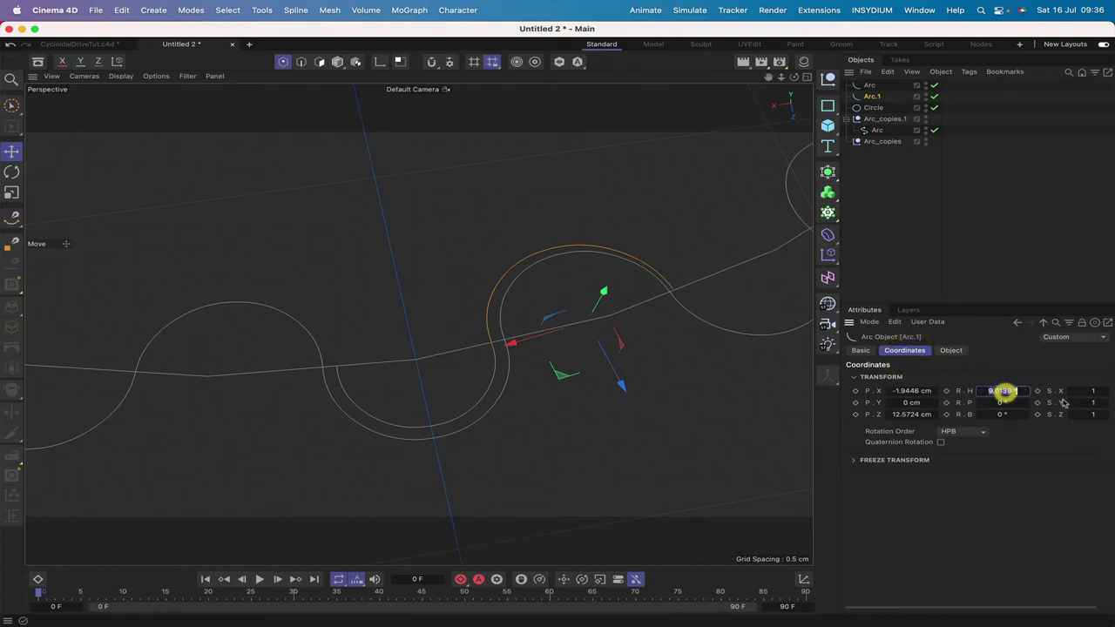
{"action": "key", "text": "Return"}
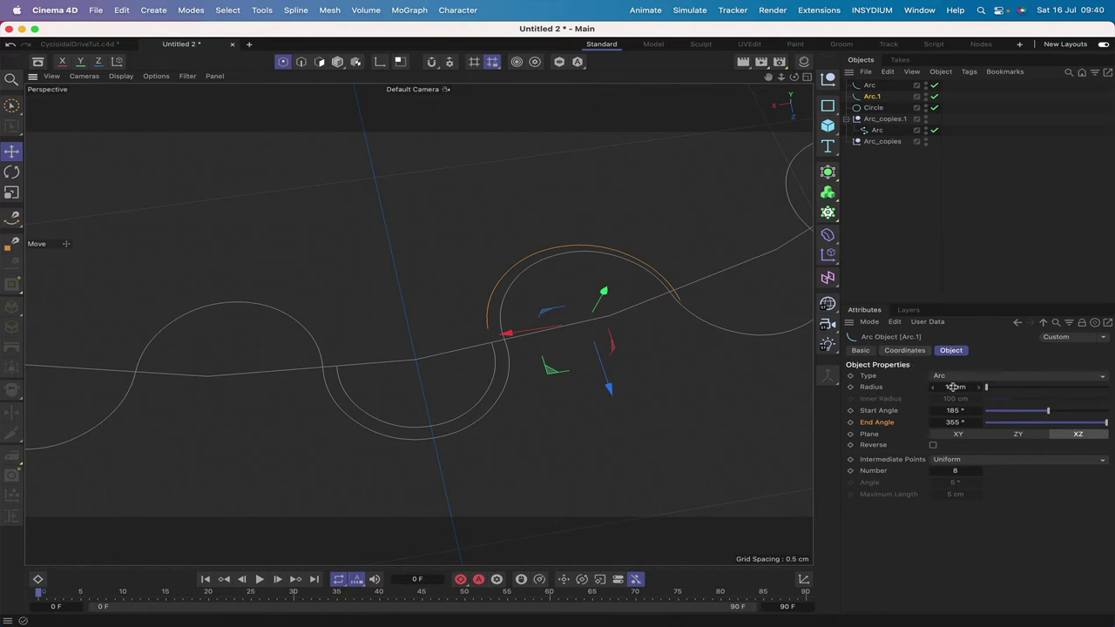
{"action": "left_click", "coordinate": [869, 85]}
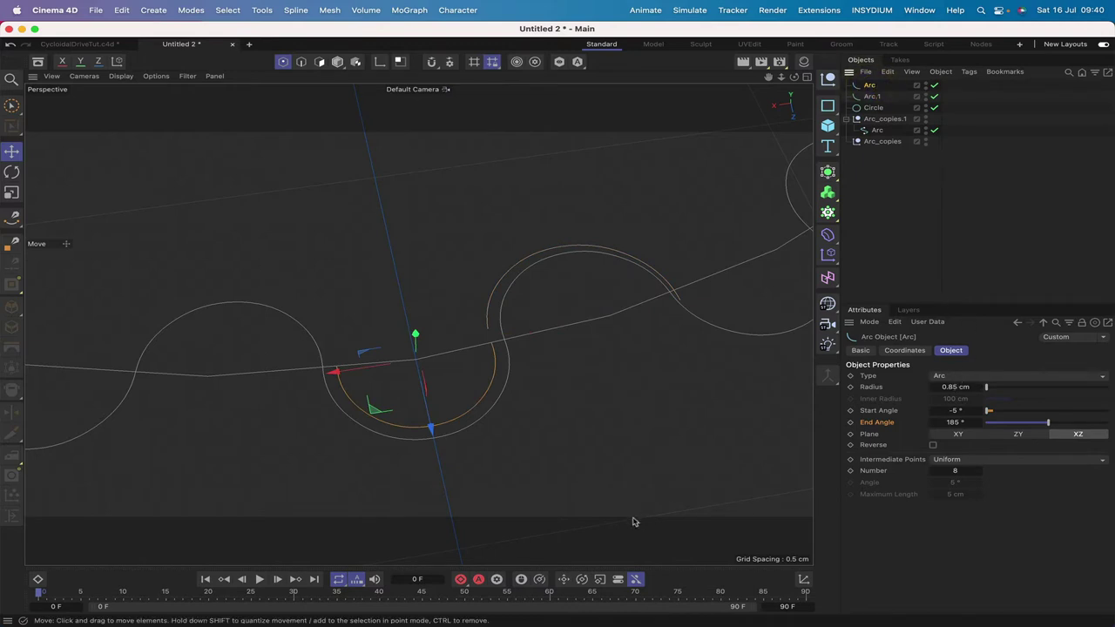
In Calculator, compute 1.95 × 38 = 74.1.
{"action": "mouse_move", "coordinate": [357, 618]}
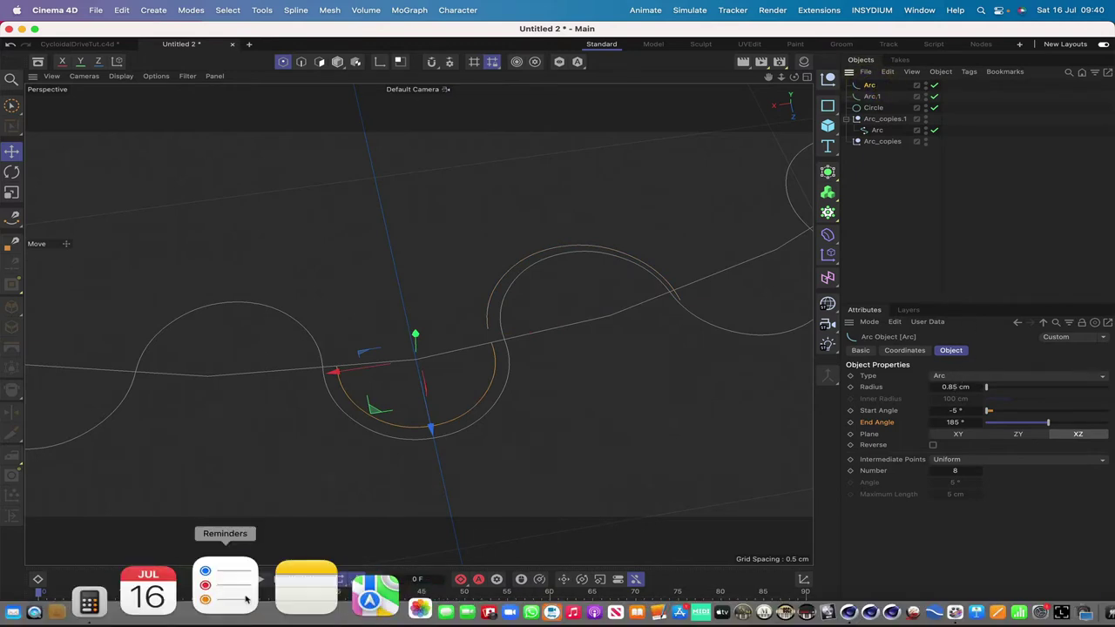
{"action": "left_click", "coordinate": [186, 586]}
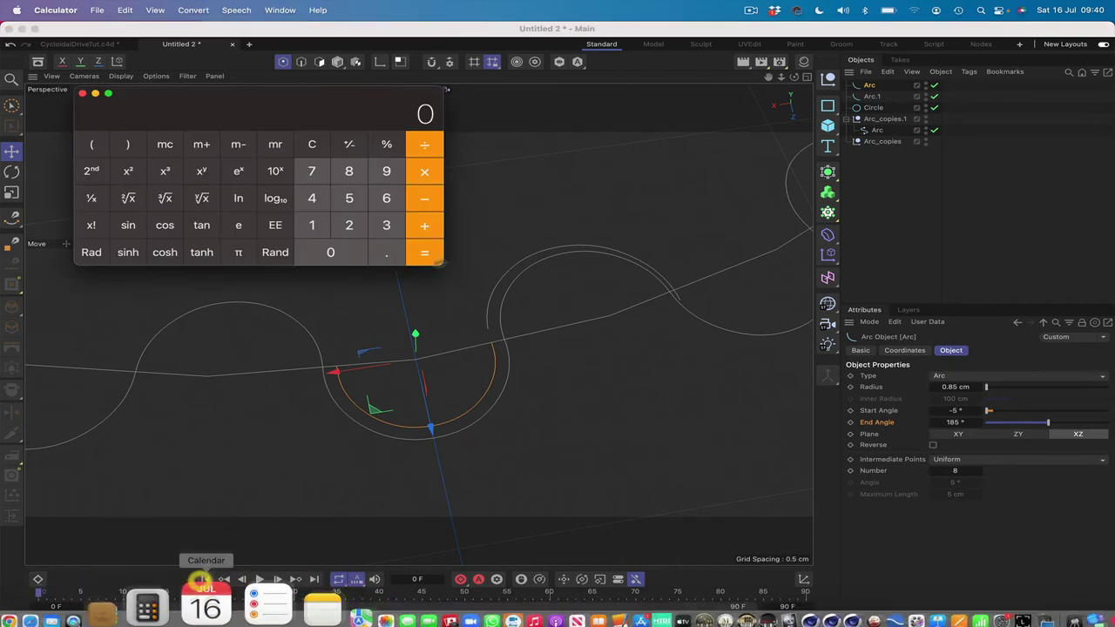
{"action": "left_click_drag", "start_coordinate": [399, 114], "coordinate": [764, 388]}
{"action": "left_click", "coordinate": [677, 501]}
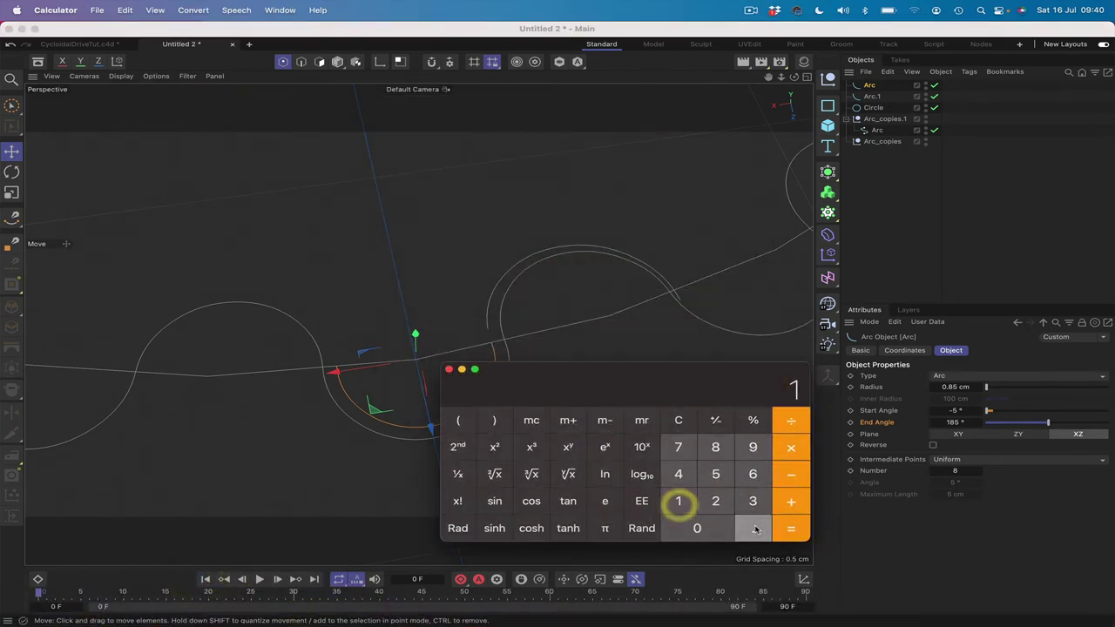
{"action": "left_click", "coordinate": [752, 527]}
{"action": "left_click", "coordinate": [753, 447]}
{"action": "left_click", "coordinate": [717, 472]}
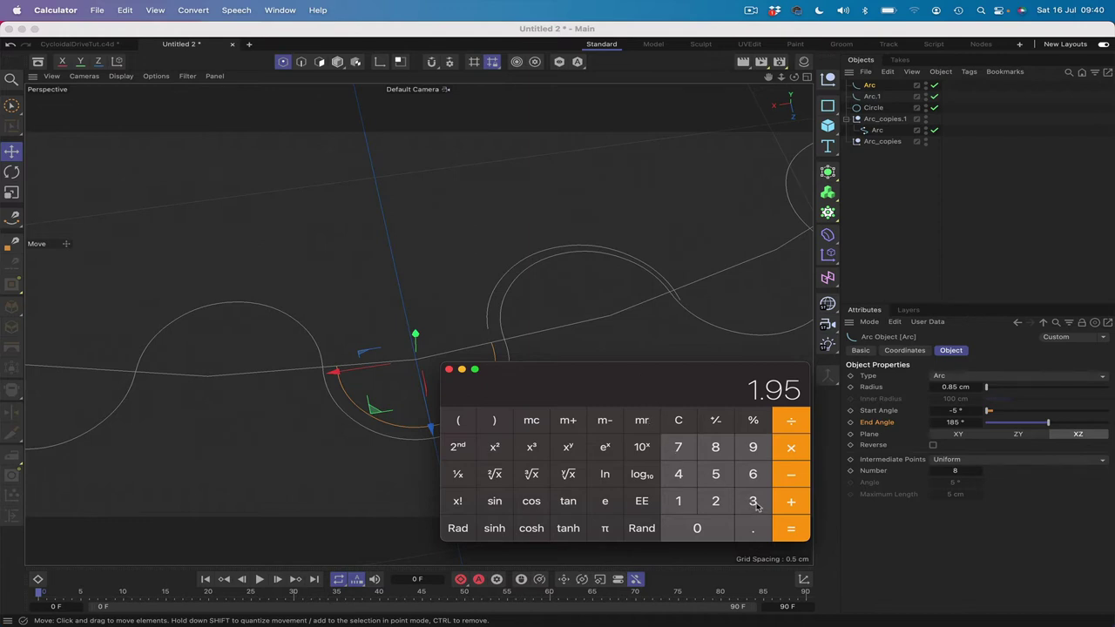
{"action": "left_click", "coordinate": [791, 447]}
{"action": "left_click", "coordinate": [752, 500]}
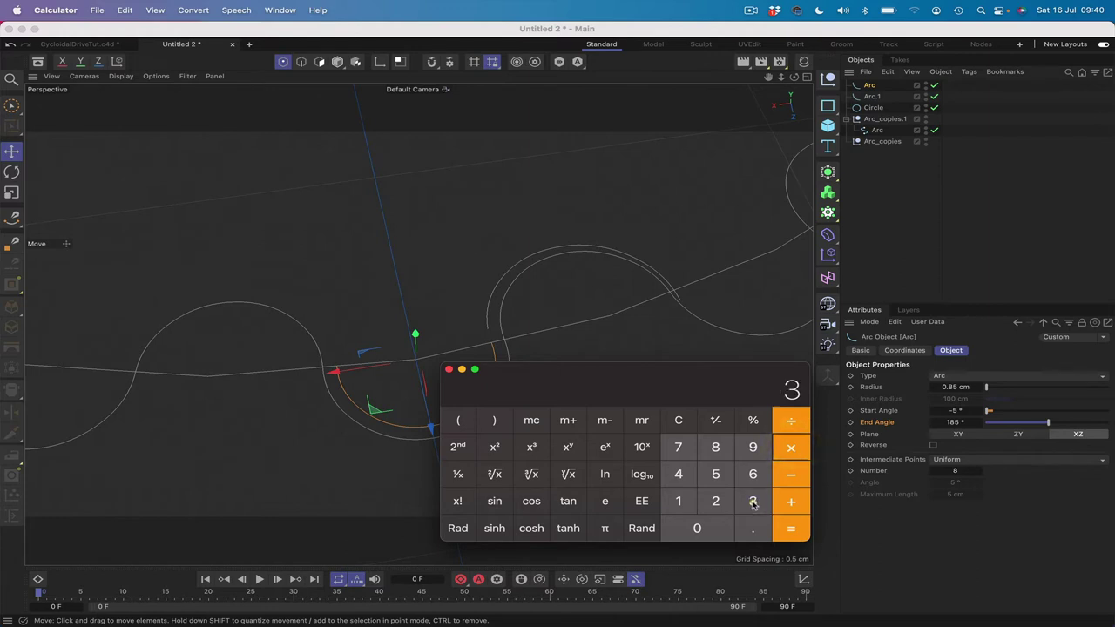
{"action": "left_click", "coordinate": [717, 447]}
{"action": "left_click", "coordinate": [789, 527]}
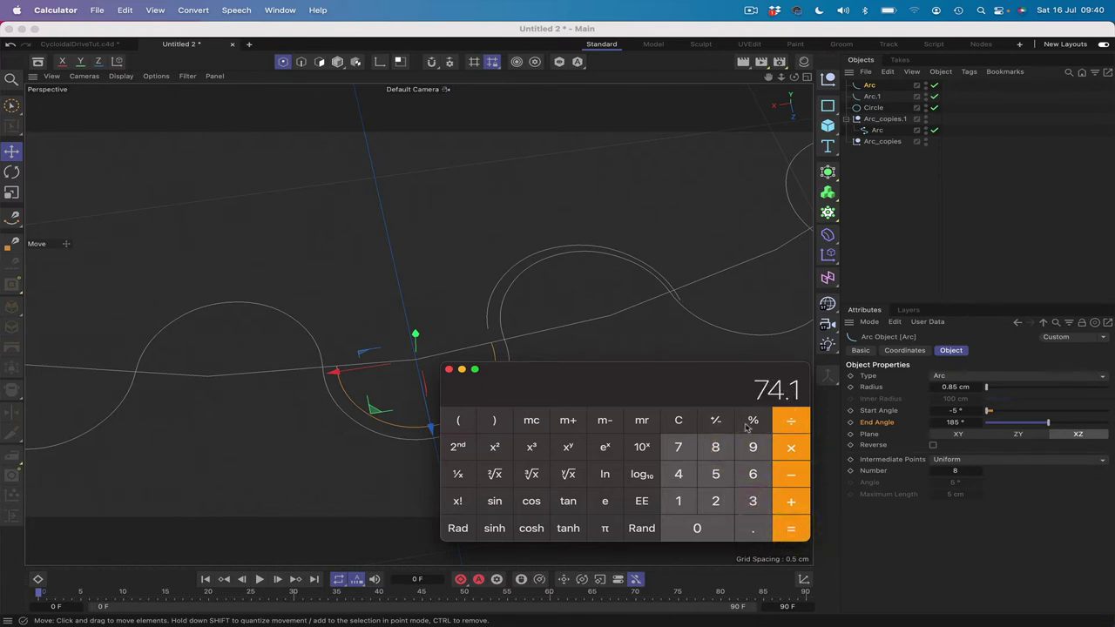
Divide 74.1 by π and halve it to get 11.793381283109444.
{"action": "left_click", "coordinate": [791, 421]}
{"action": "left_click", "coordinate": [604, 527]}
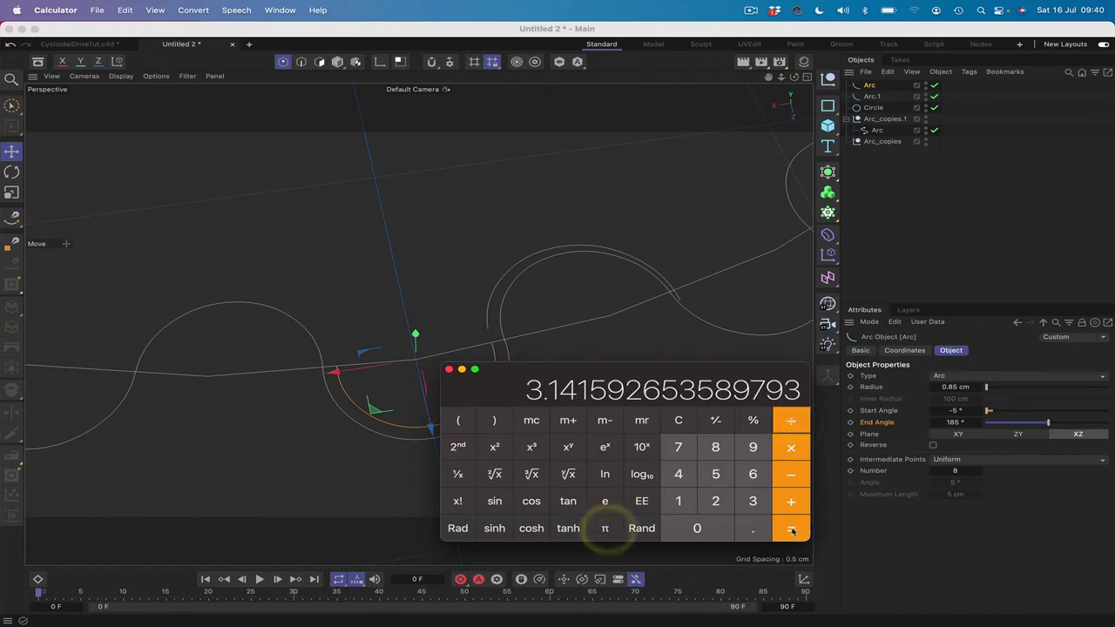
{"action": "left_click", "coordinate": [791, 528]}
{"action": "left_click", "coordinate": [791, 420]}
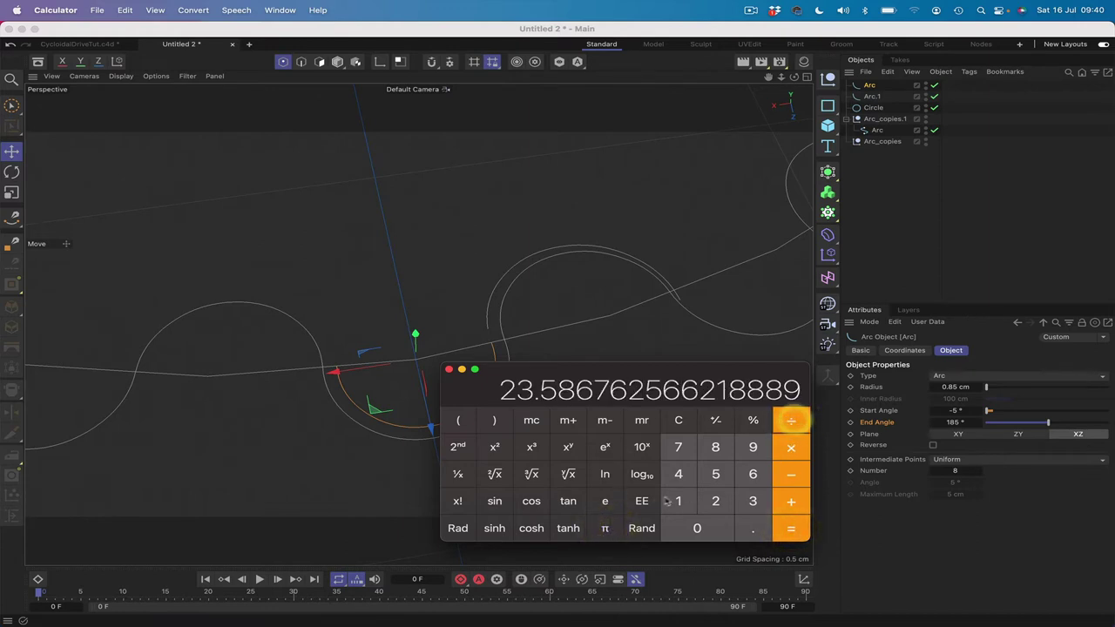
{"action": "left_click", "coordinate": [714, 501]}
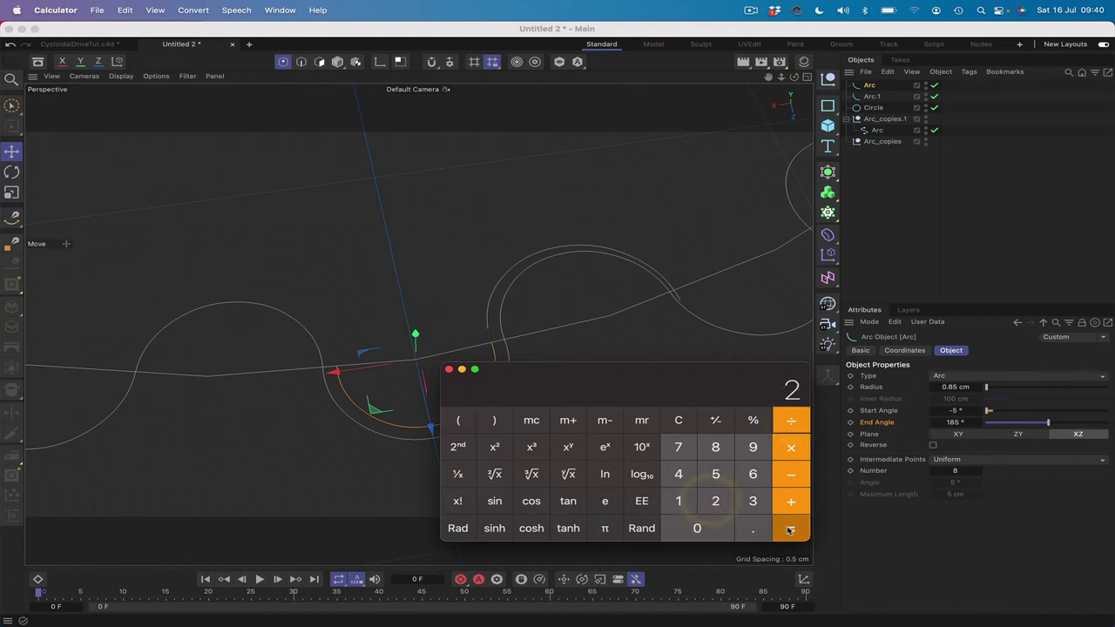
{"action": "left_click", "coordinate": [791, 528]}
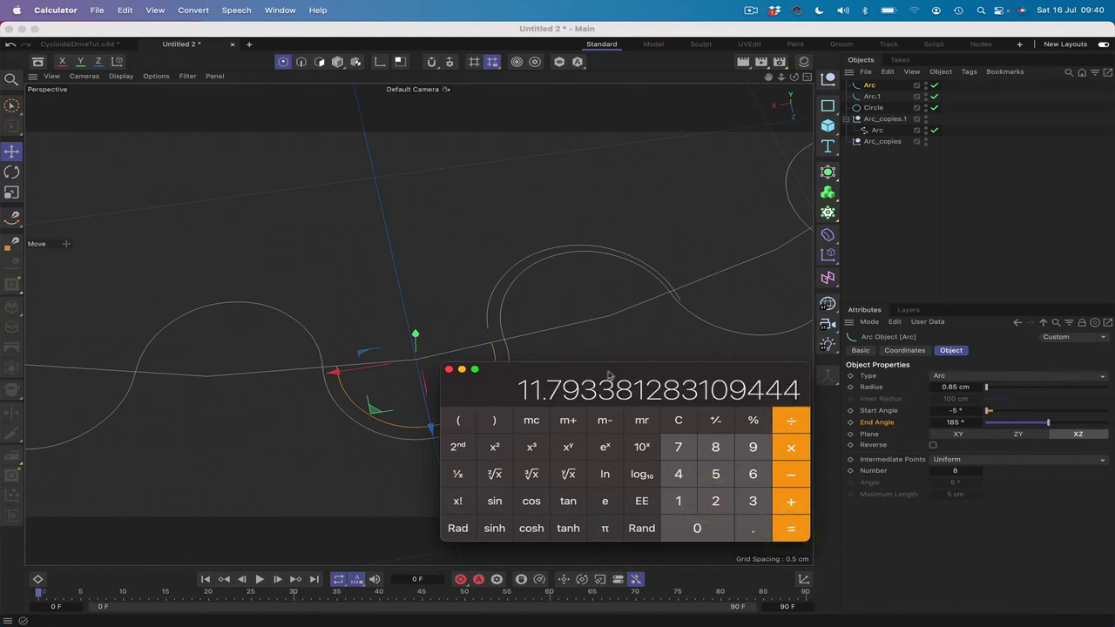
{"action": "left_click_drag", "start_coordinate": [625, 370], "coordinate": [319, 366]}
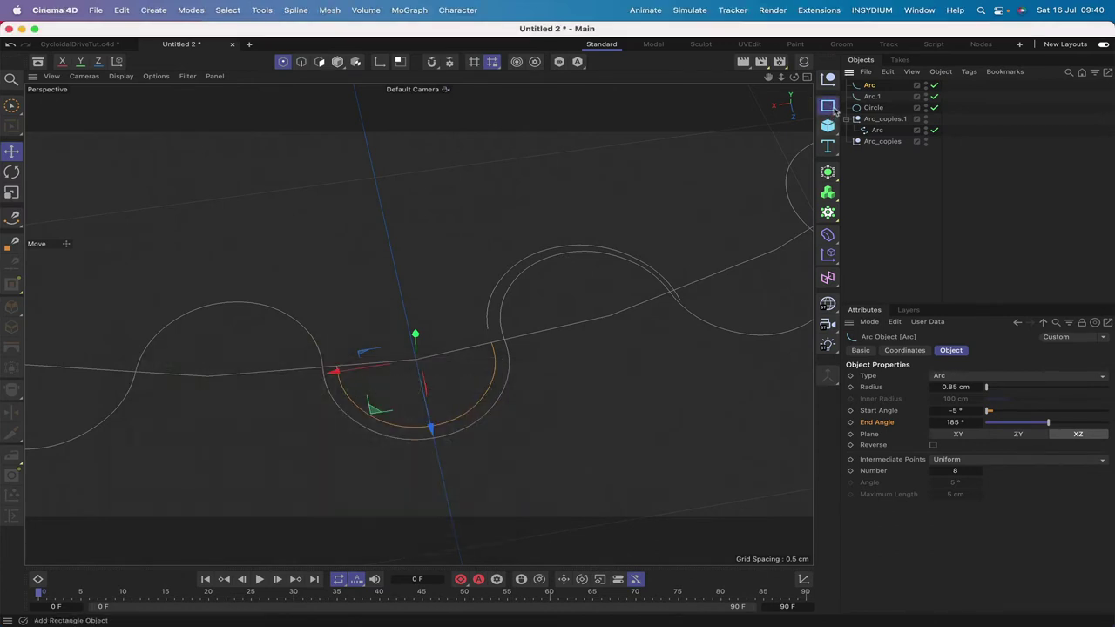
Add Circle.1 with an 11.793 cm radius on the XZ plane and zoom out.
{"action": "left_click", "coordinate": [827, 106]}
{"action": "left_click_drag", "start_coordinate": [827, 107], "coordinate": [930, 129]}
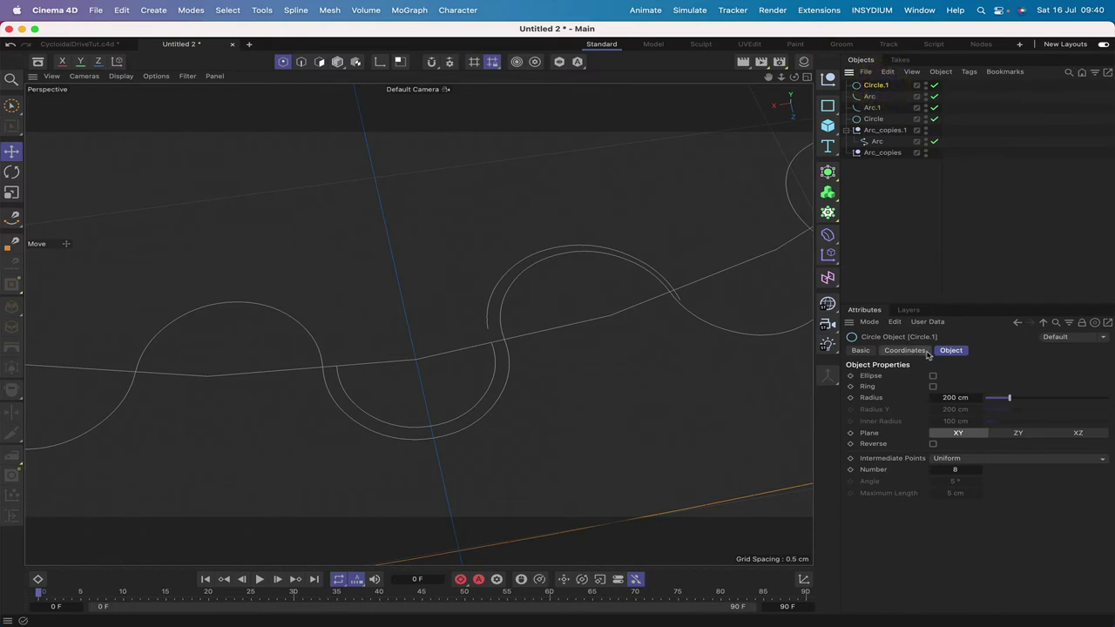
{"action": "left_click", "coordinate": [953, 398]}
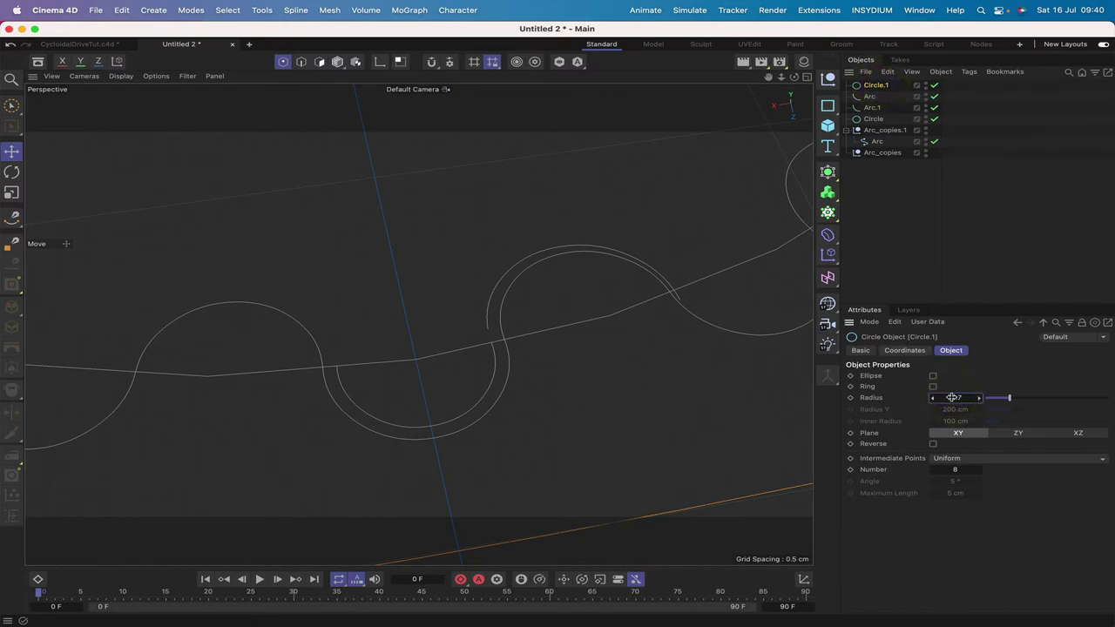
{"action": "left_click_drag", "start_coordinate": [952, 397], "coordinate": [981, 398]}
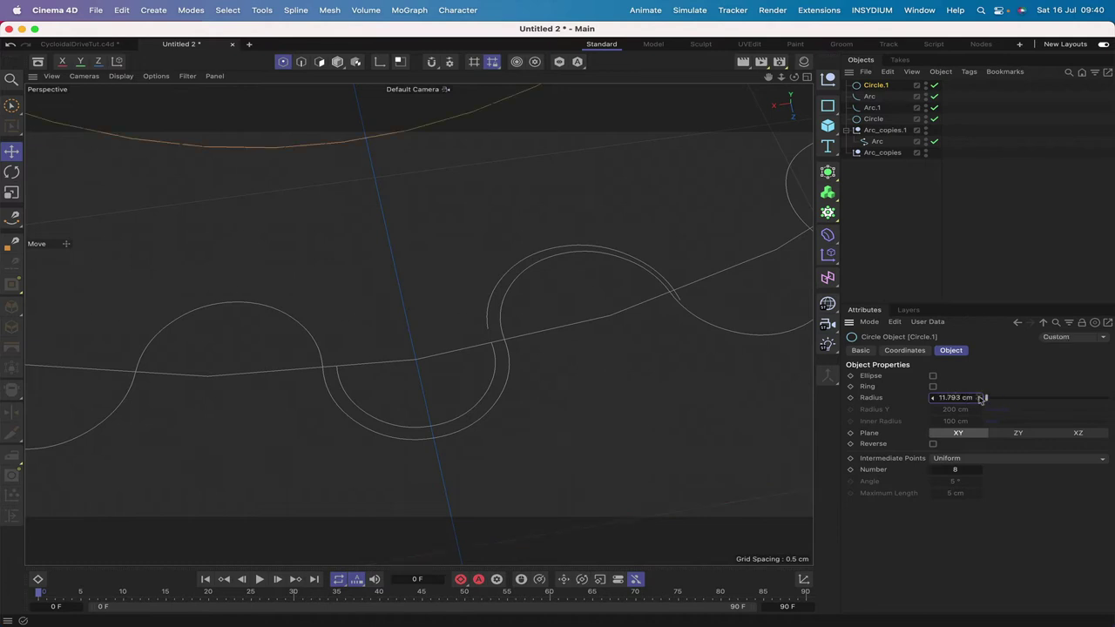
{"action": "left_click", "coordinate": [1080, 432]}
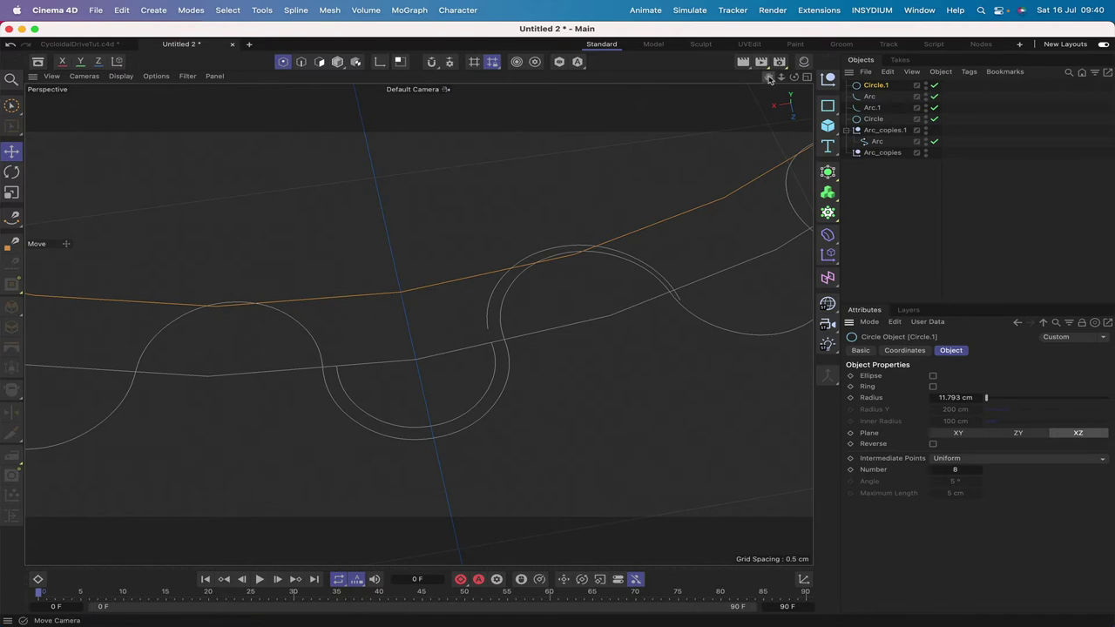
{"action": "right_click_drag", "start_coordinate": [769, 79], "coordinate": [769, 78]}
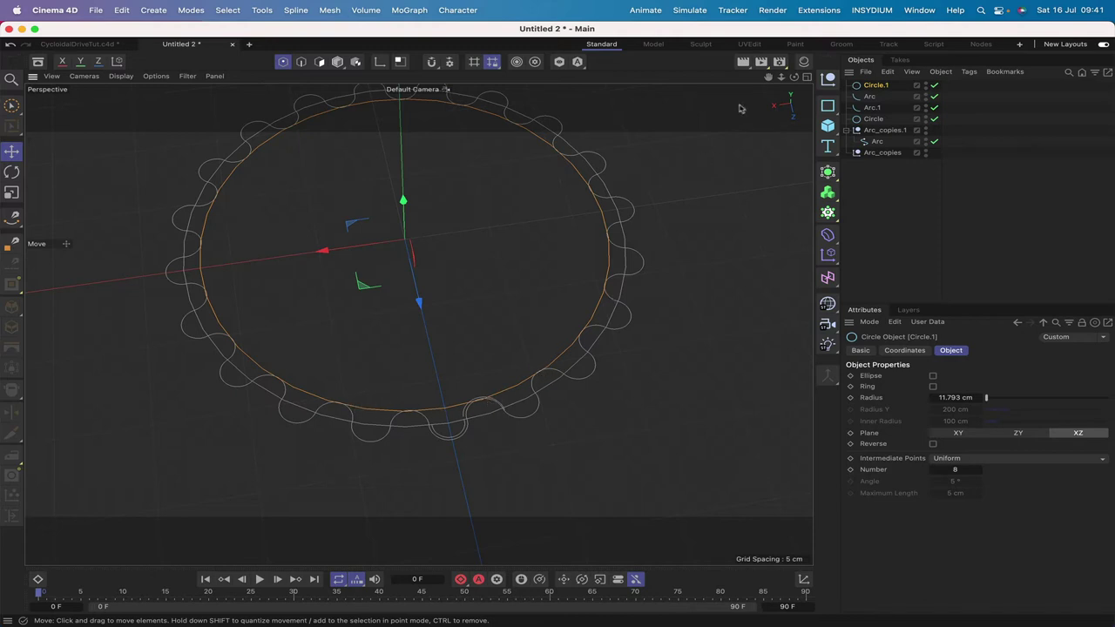
Frame the whole ring, select the original Arc, and orbit to a tilted view.
{"action": "right_click_drag", "start_coordinate": [767, 77], "coordinate": [767, 82]}
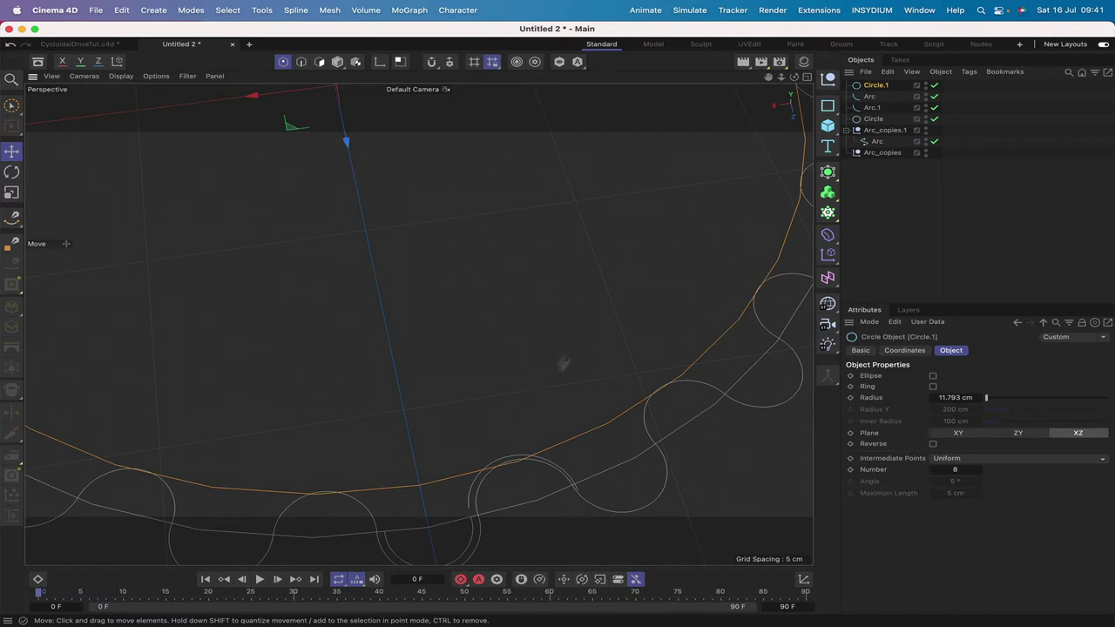
{"action": "left_click_drag", "start_coordinate": [767, 79], "coordinate": [715, 75]}
{"action": "key", "text": "h"}
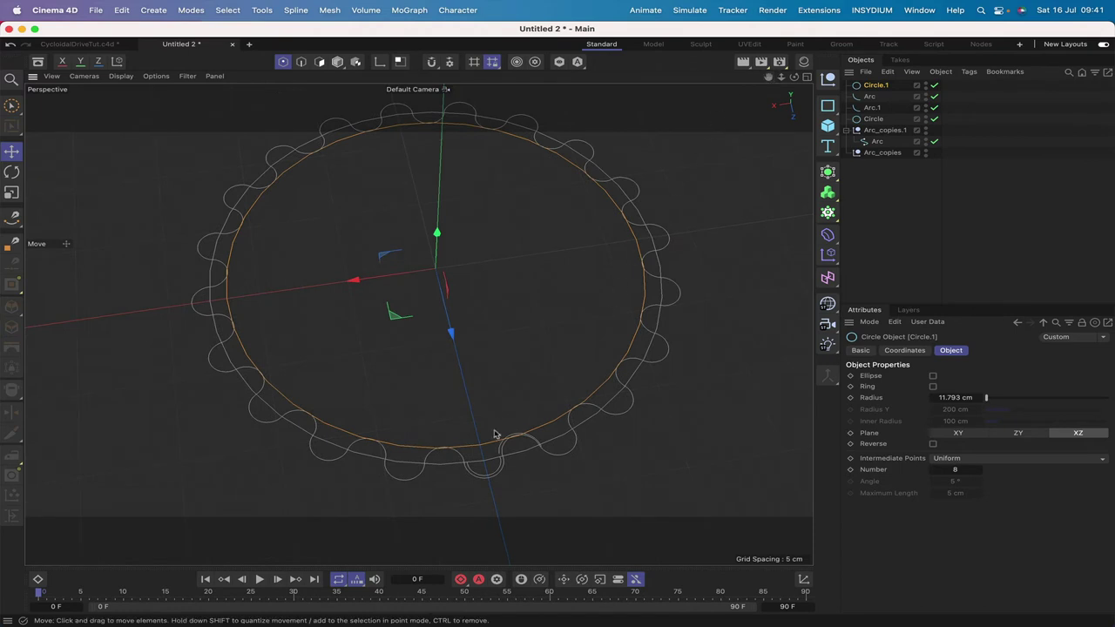
{"action": "left_click", "coordinate": [869, 97]}
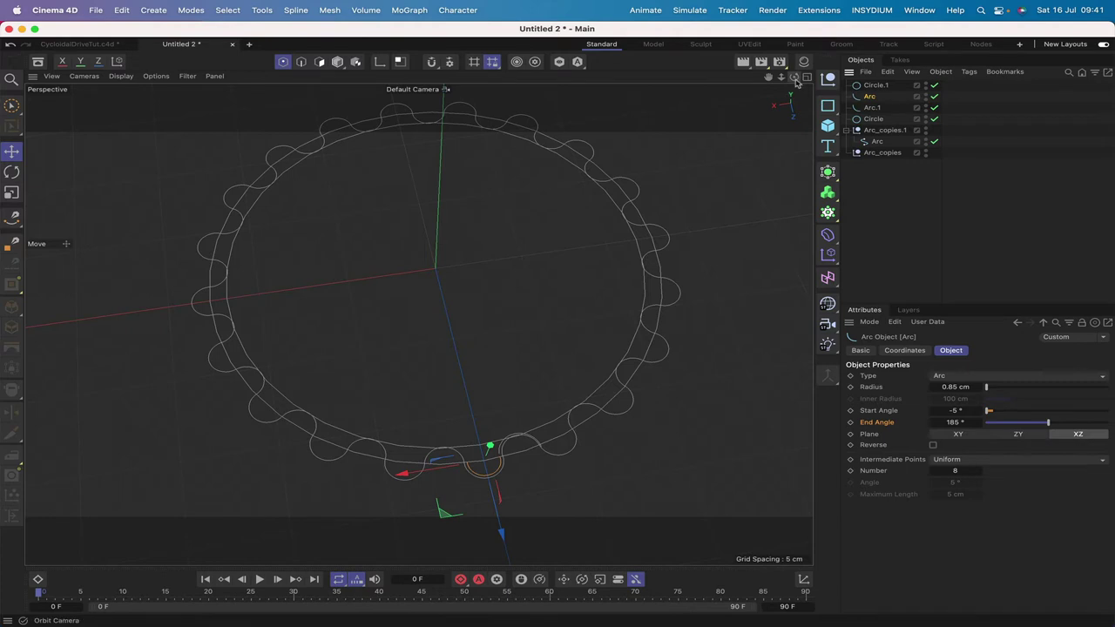
{"action": "left_click_drag", "start_coordinate": [794, 76], "coordinate": [766, 83]}
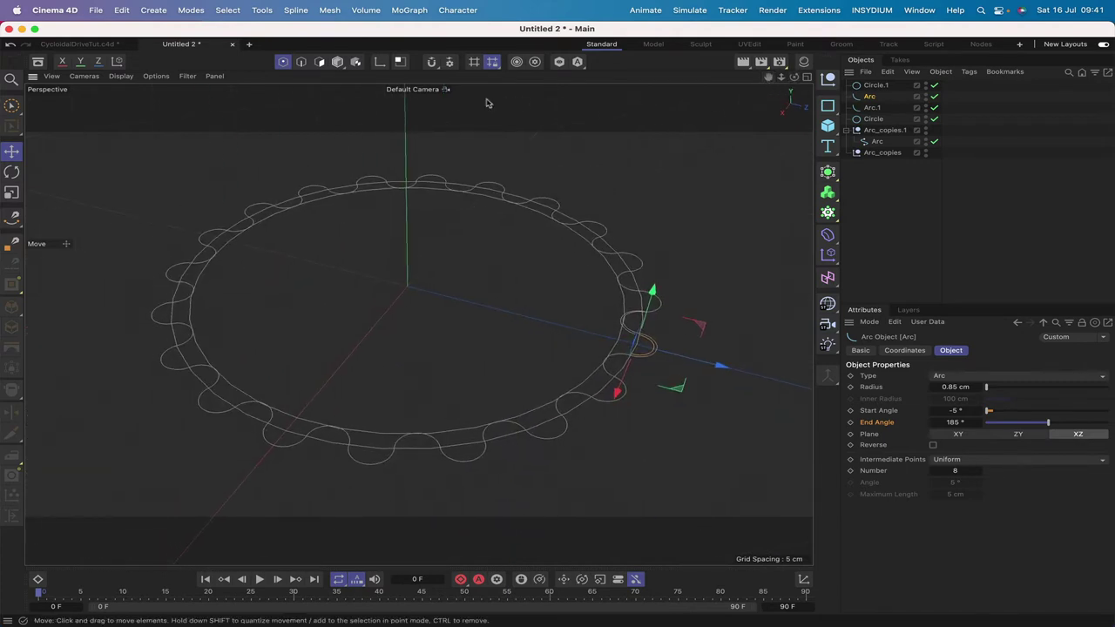
{"action": "left_click", "coordinate": [261, 10]}
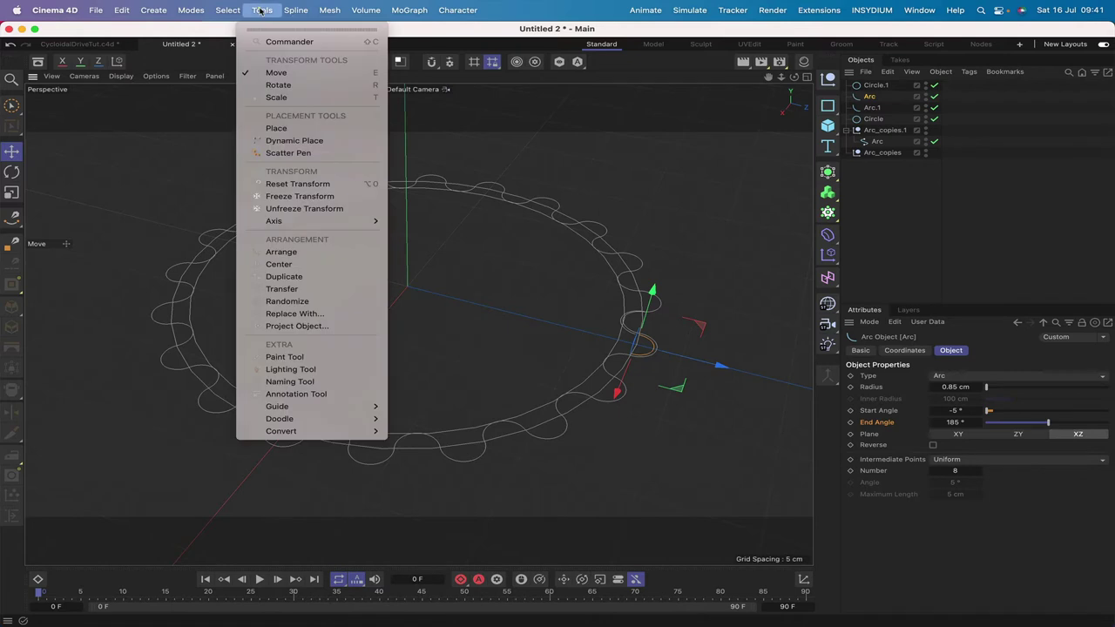
Duplicate the Arc 18 times Along Spline, using Circle.1 as the guide.
{"action": "left_click", "coordinate": [271, 277]}
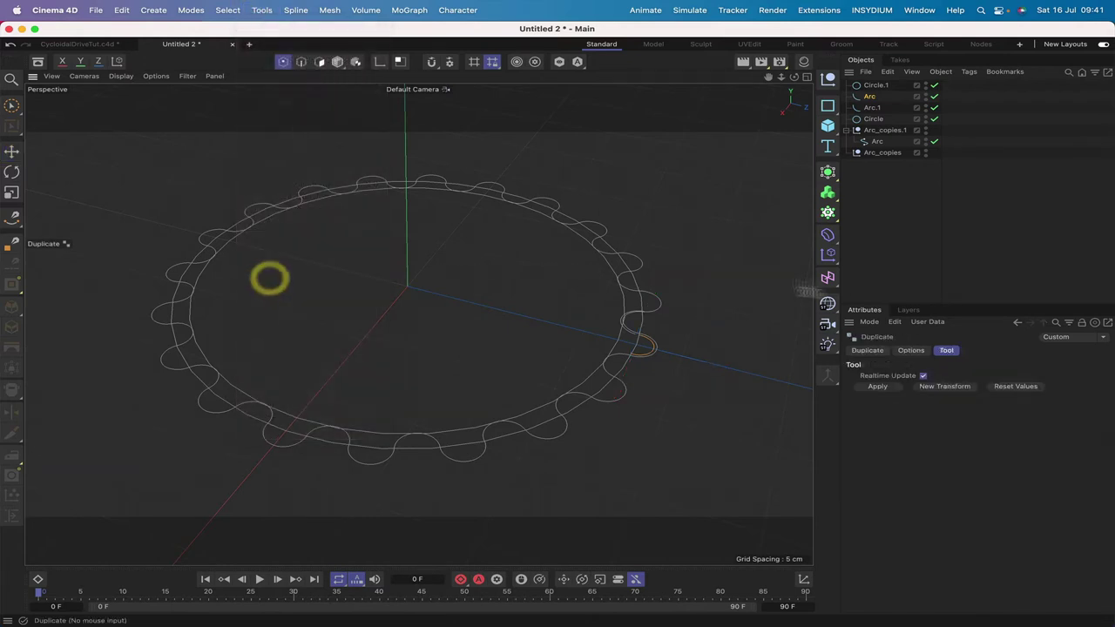
{"action": "left_click", "coordinate": [873, 350]}
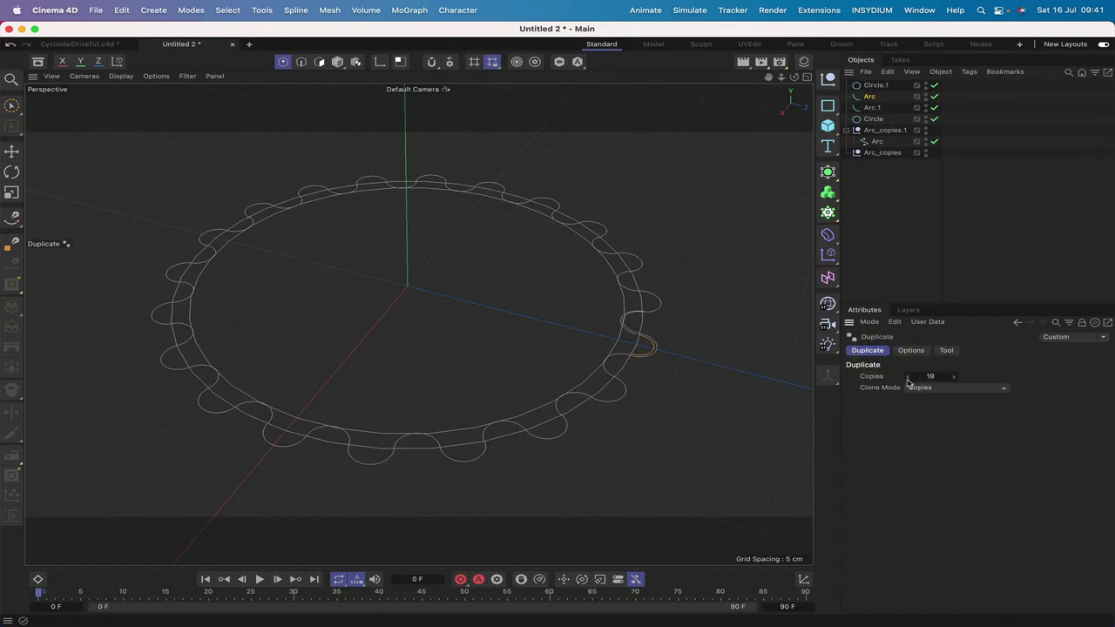
{"action": "left_click", "coordinate": [908, 376]}
{"action": "left_click", "coordinate": [918, 351]}
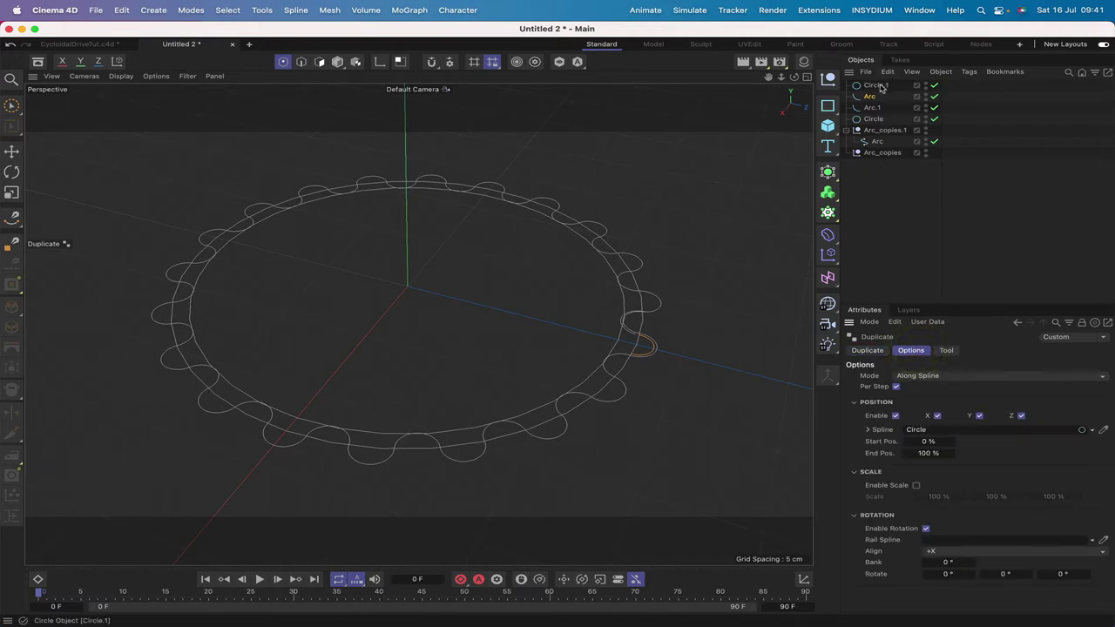
{"action": "left_click_drag", "start_coordinate": [878, 86], "coordinate": [946, 430]}
{"action": "left_click", "coordinate": [946, 350]}
{"action": "left_click", "coordinate": [879, 386]}
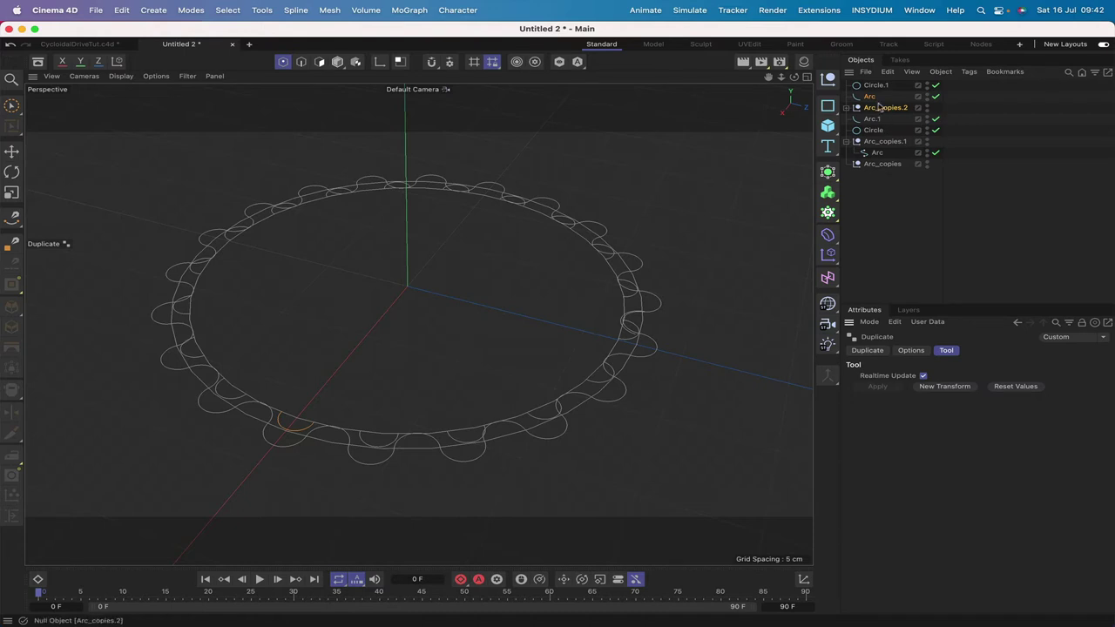
Move the original Arc into Arc_copies.2 and place Arc.1 above that group.
{"action": "left_click_drag", "start_coordinate": [893, 97], "coordinate": [874, 106]}
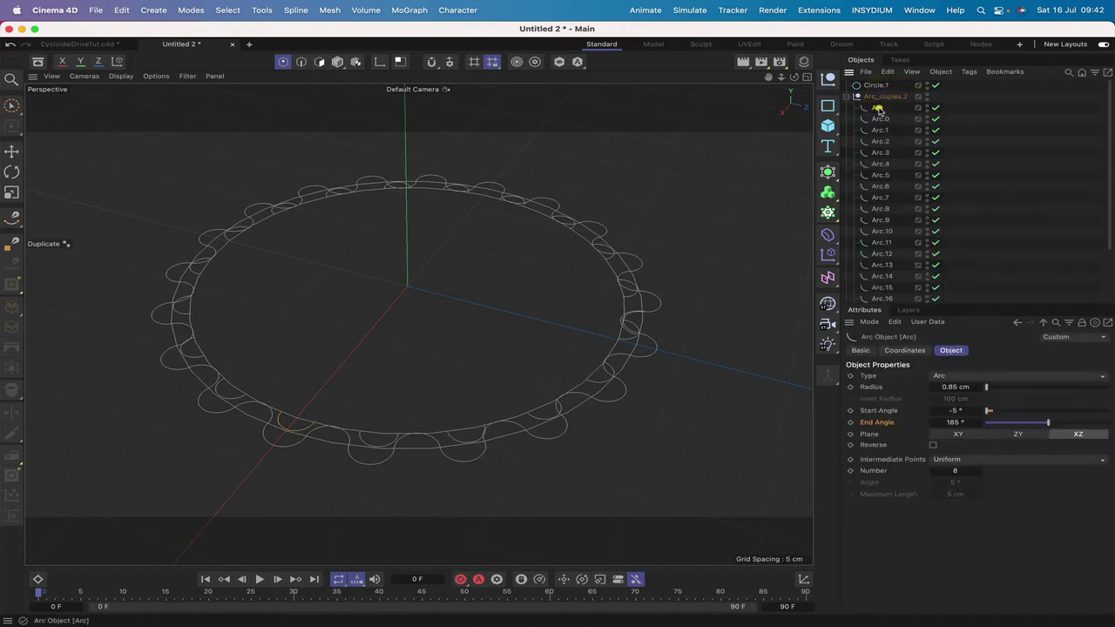
{"action": "left_click", "coordinate": [846, 95]}
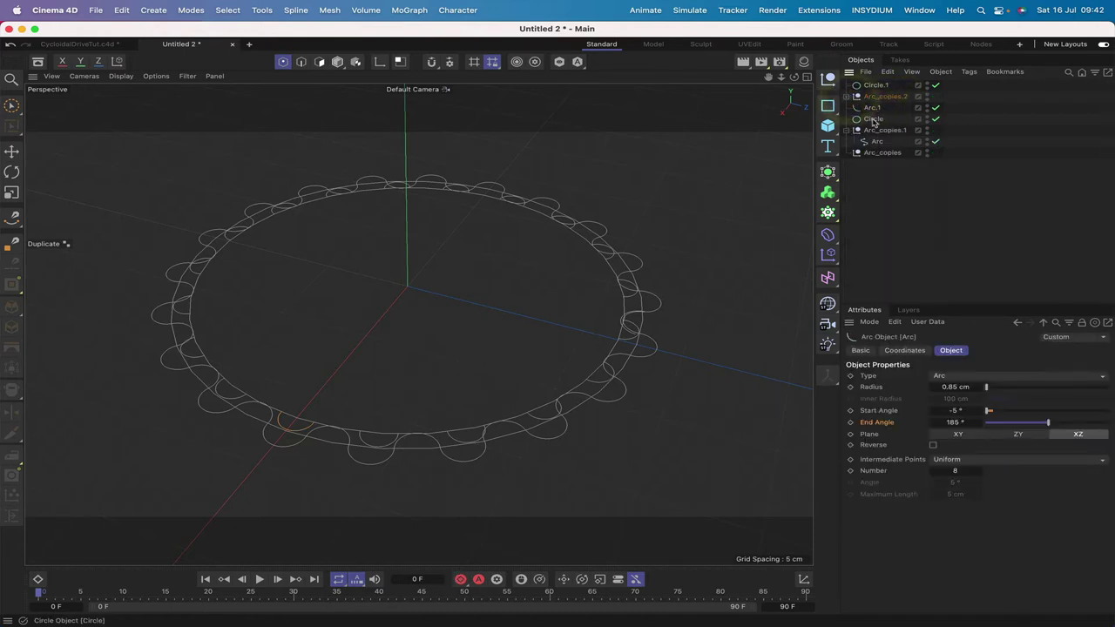
{"action": "left_click_drag", "start_coordinate": [872, 109], "coordinate": [871, 96]}
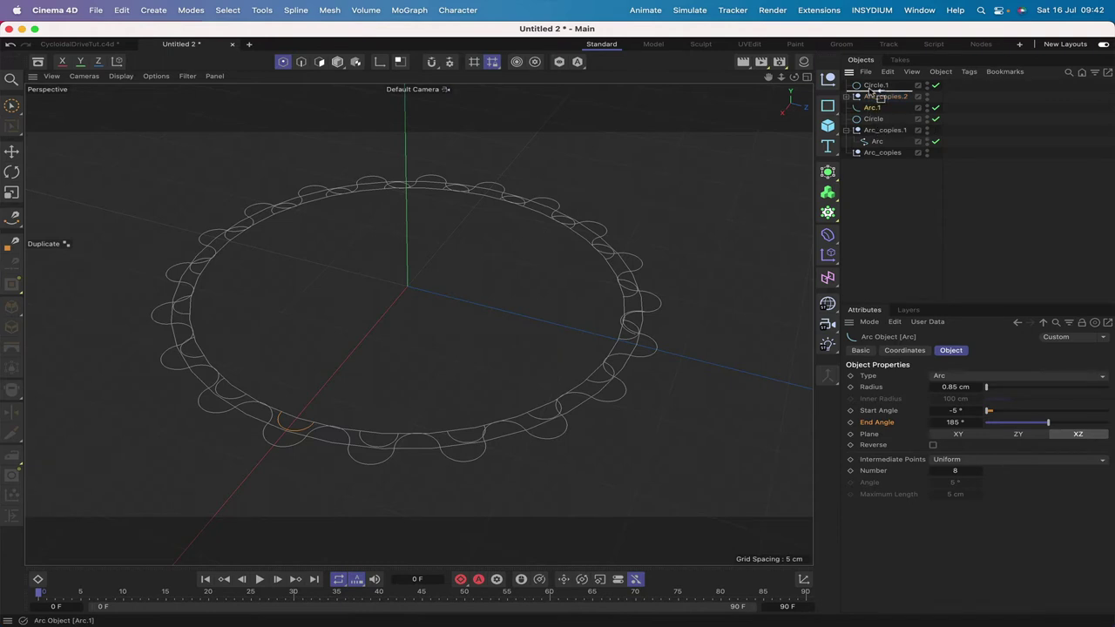
{"action": "left_click", "coordinate": [871, 95]}
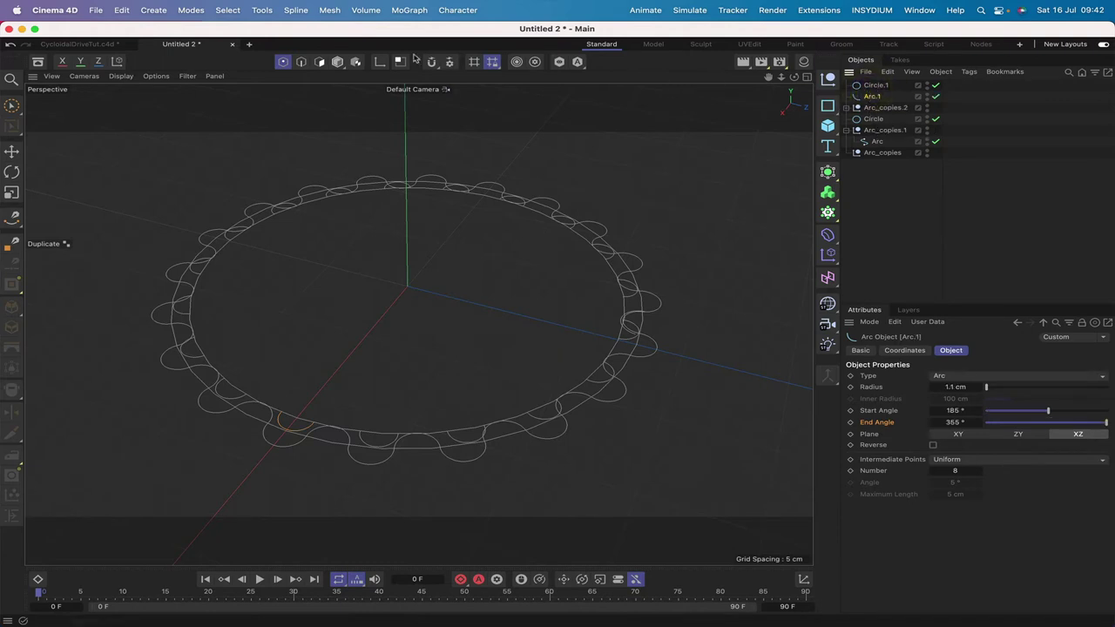
Duplicate Arc.1 around the guide ring into a new Arc.1_copies set.
{"action": "left_click", "coordinate": [262, 10]}
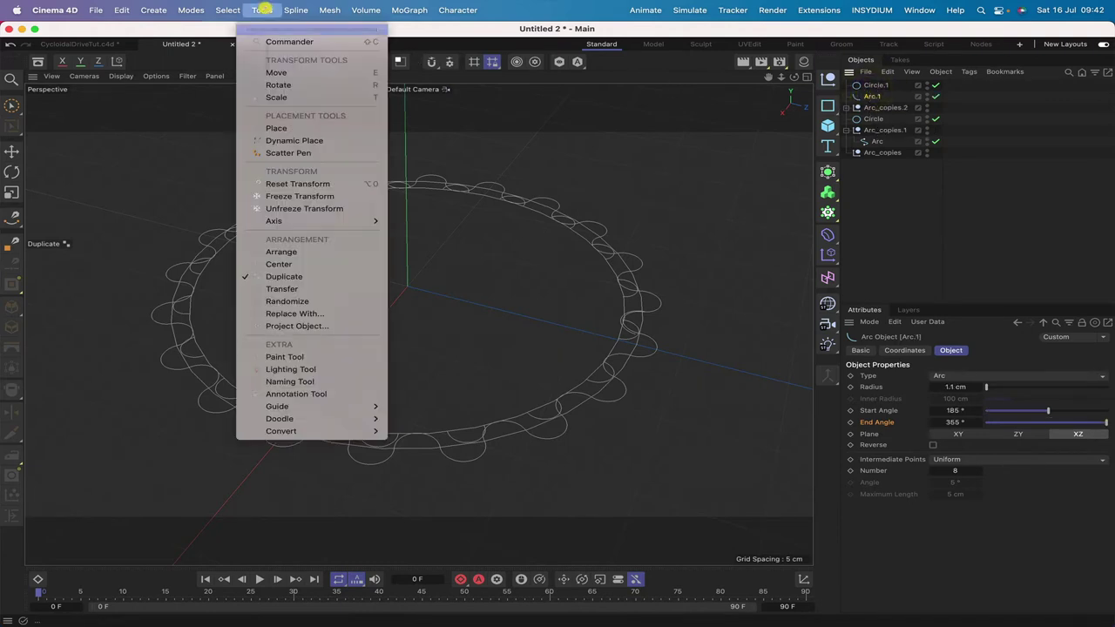
{"action": "left_click", "coordinate": [274, 277]}
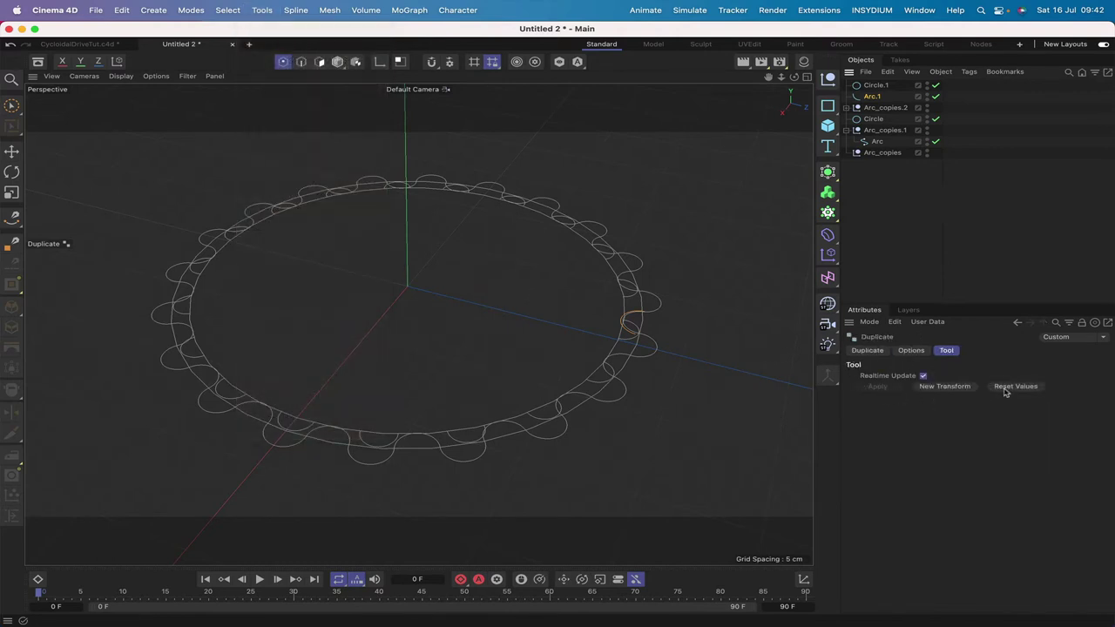
{"action": "left_click", "coordinate": [966, 389]}
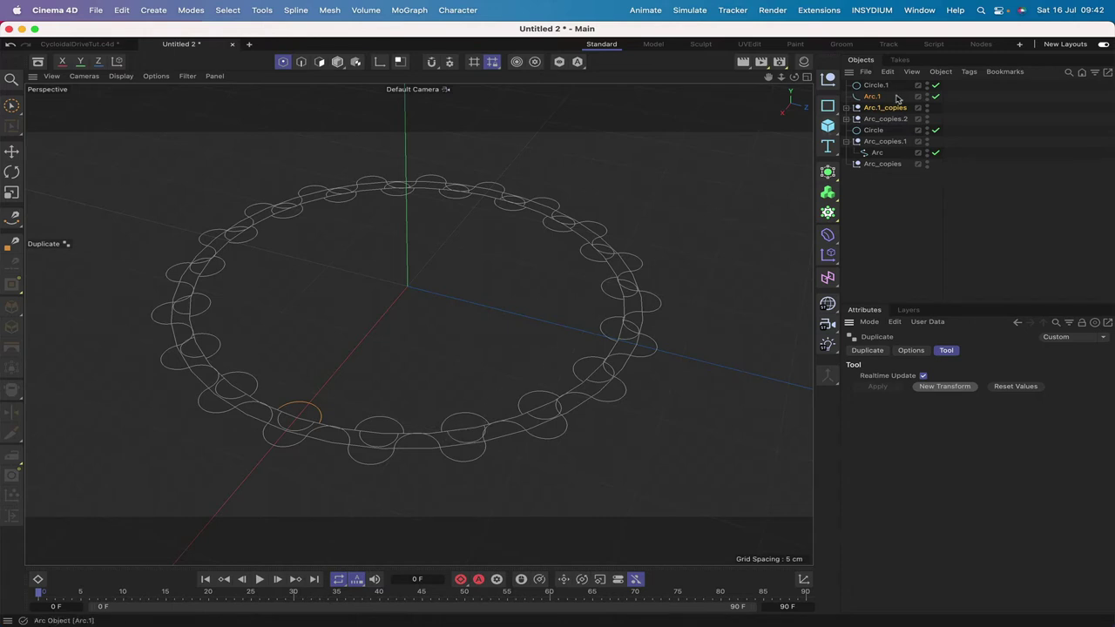
Pull the Arc.1 copies out of Arc.1_copies to top level and select the group.
{"action": "left_click_drag", "start_coordinate": [875, 96], "coordinate": [858, 241]}
{"action": "left_click", "coordinate": [846, 96]}
{"action": "left_click_drag", "start_coordinate": [878, 172], "coordinate": [875, 89]}
{"action": "scroll", "coordinate": [885, 215], "scroll_direction": "down", "scroll_amount": 3}
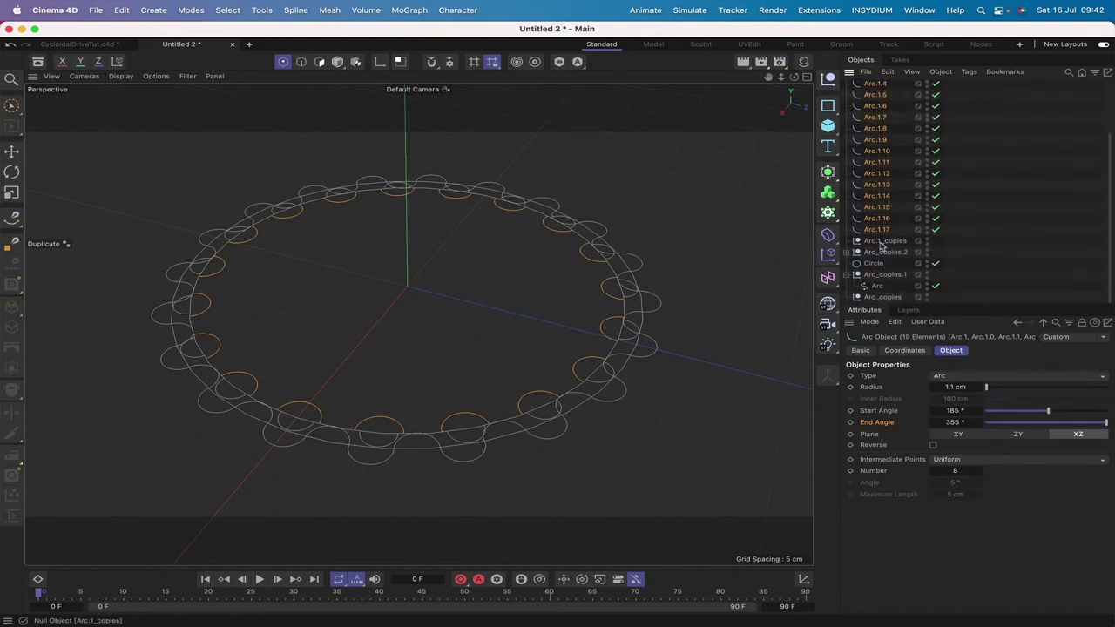
{"action": "left_click", "coordinate": [885, 240]}
Set the Arc.1_copies null's X and Z positions to 0.
{"action": "left_click", "coordinate": [904, 350]}
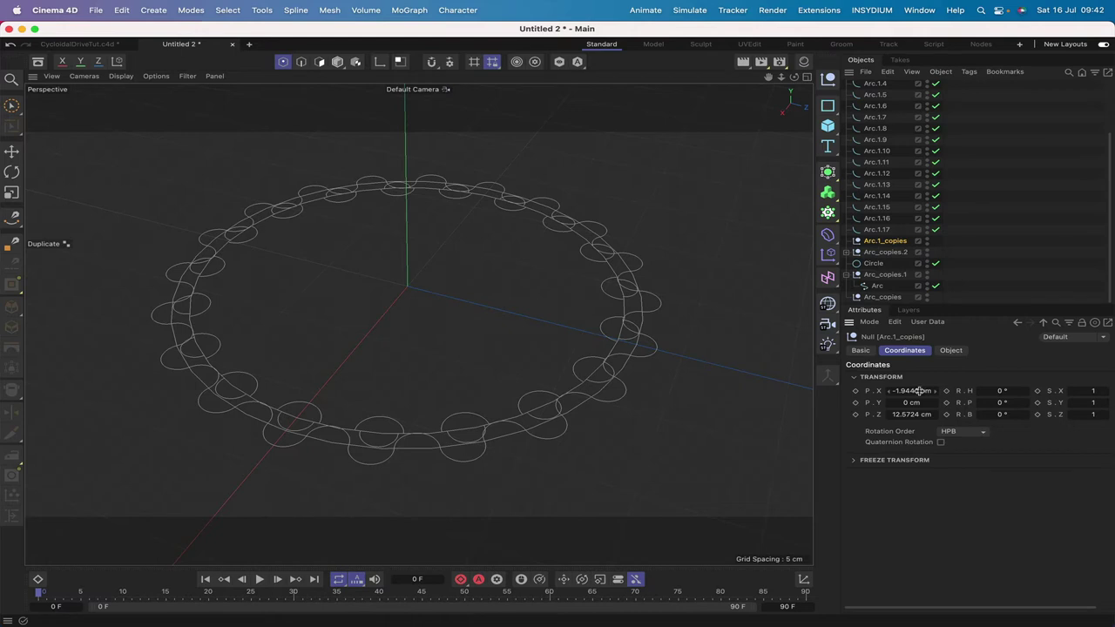
{"action": "left_click", "coordinate": [11, 172]}
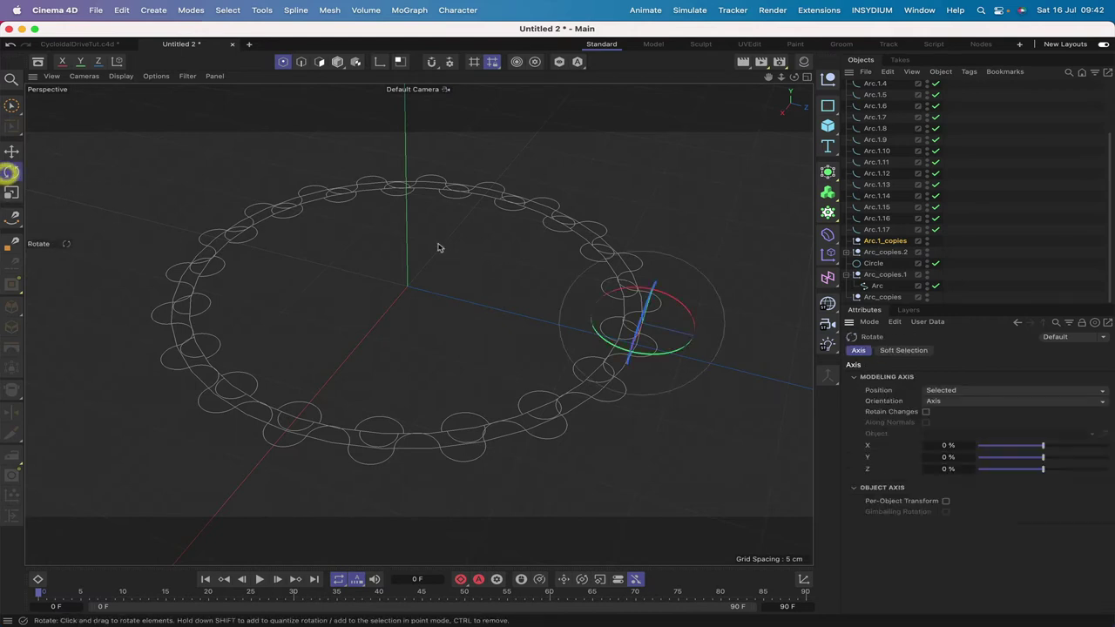
{"action": "left_click", "coordinate": [888, 241]}
{"action": "left_click", "coordinate": [911, 390]}
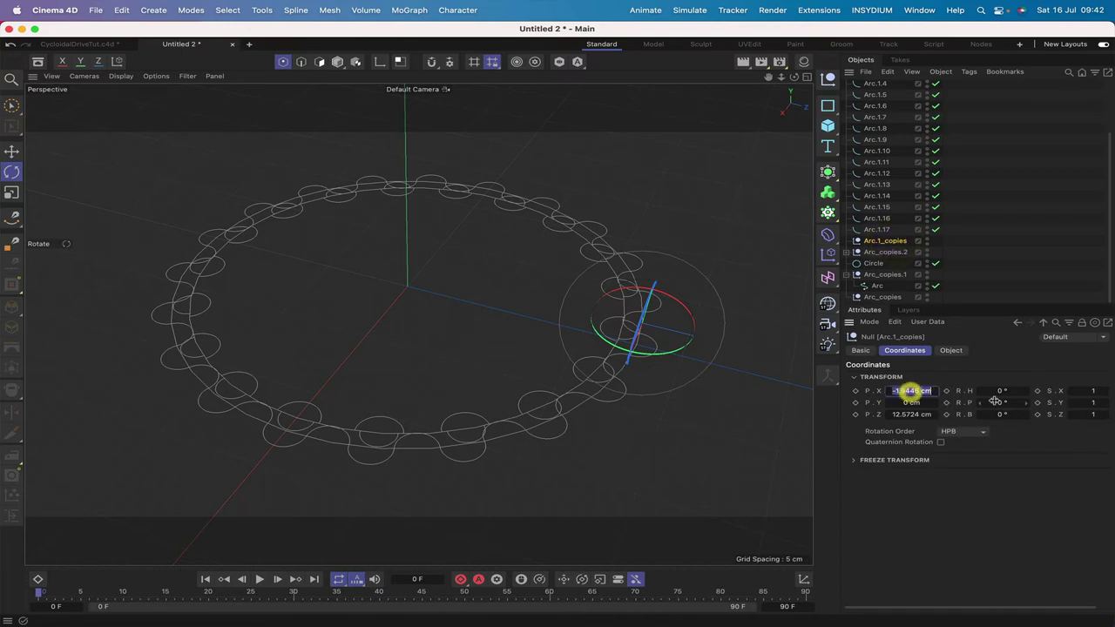
{"action": "type", "text": "0"}
{"action": "left_click", "coordinate": [911, 414]}
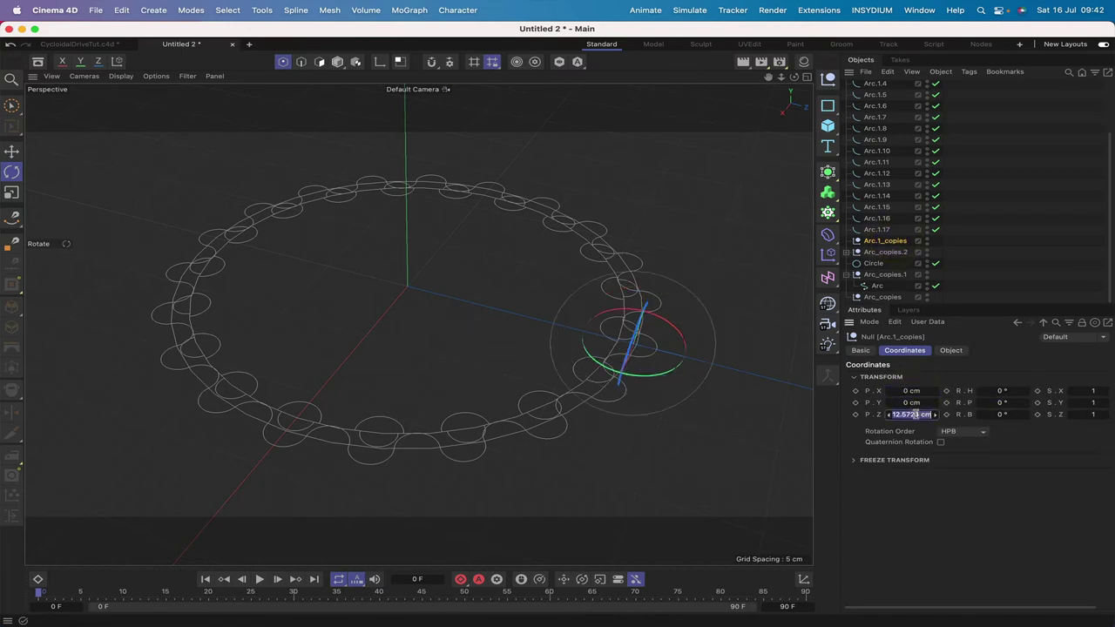
{"action": "type", "text": "0"}
{"action": "key", "text": "Return"}
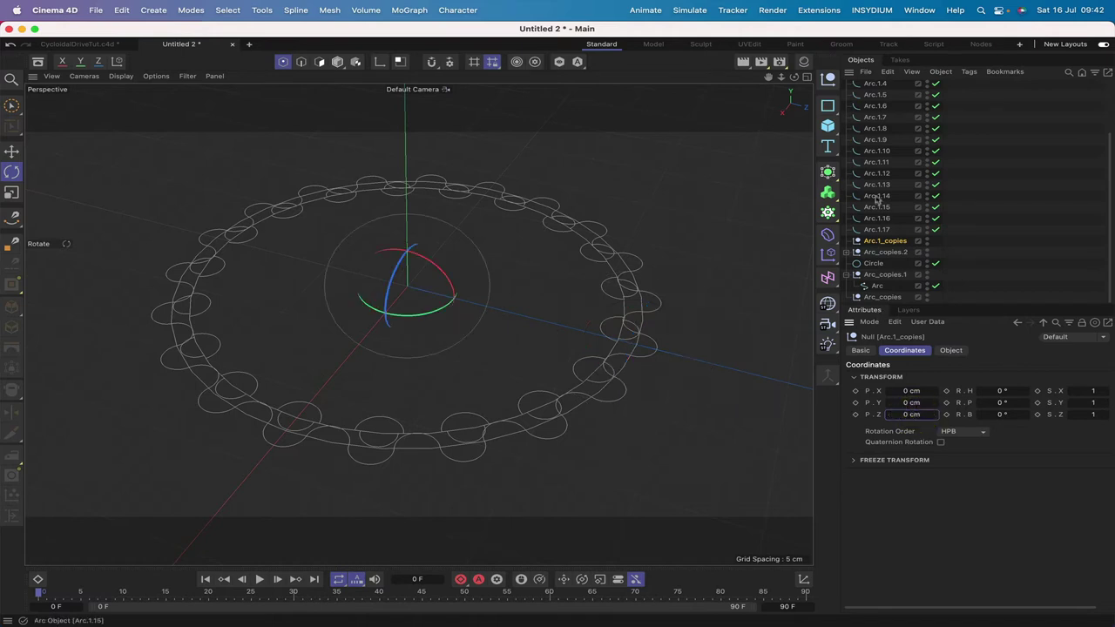
Place Arc.1_copies below Circle.1 and nest the Arc.1 arc copies inside it.
{"action": "left_click", "coordinate": [873, 243]}
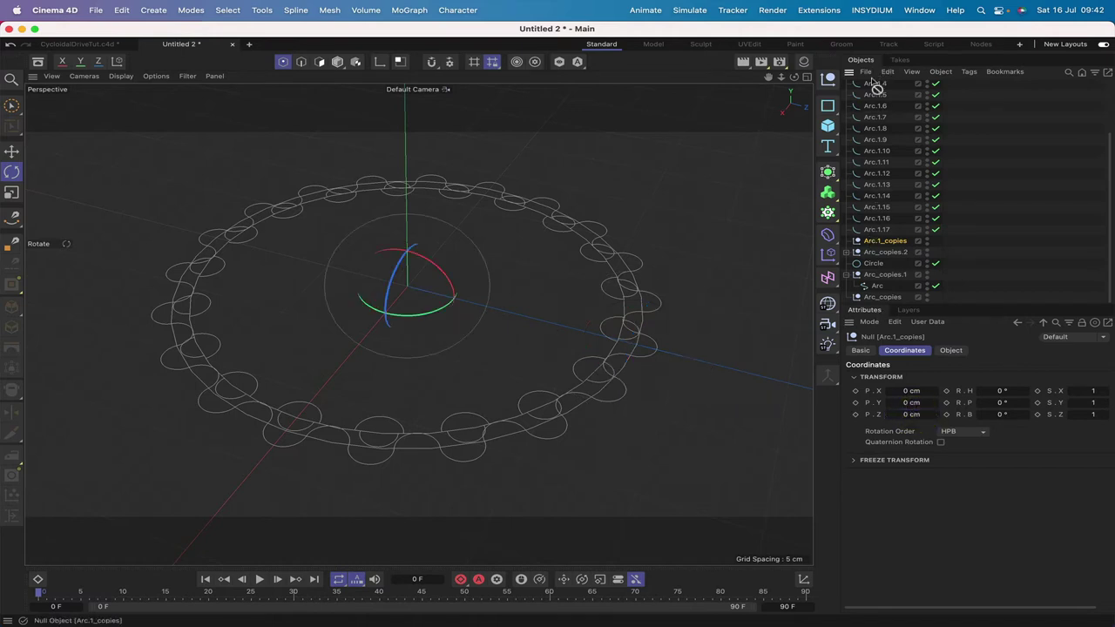
{"action": "left_click_drag", "start_coordinate": [876, 87], "coordinate": [866, 247]}
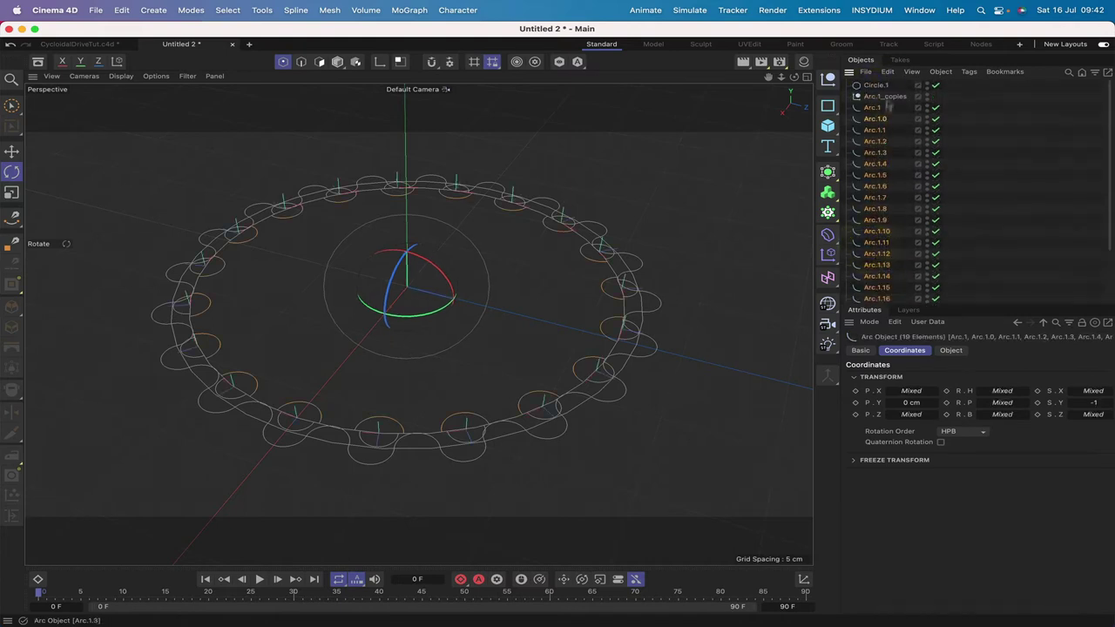
{"action": "left_click_drag", "start_coordinate": [875, 112], "coordinate": [875, 96]}
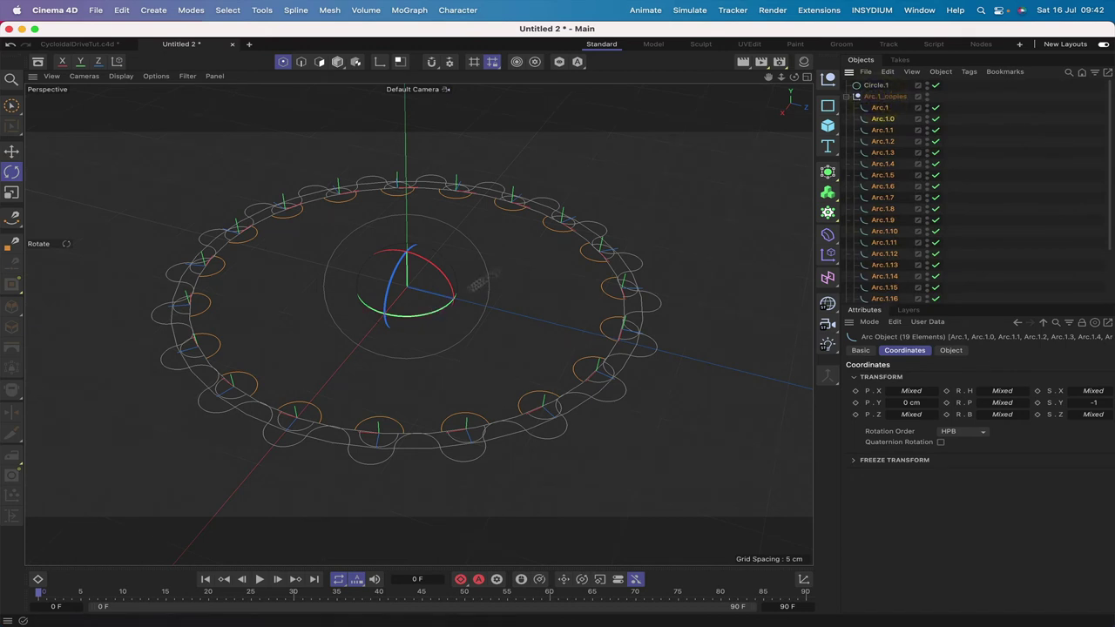
{"action": "left_click", "coordinate": [879, 96]}
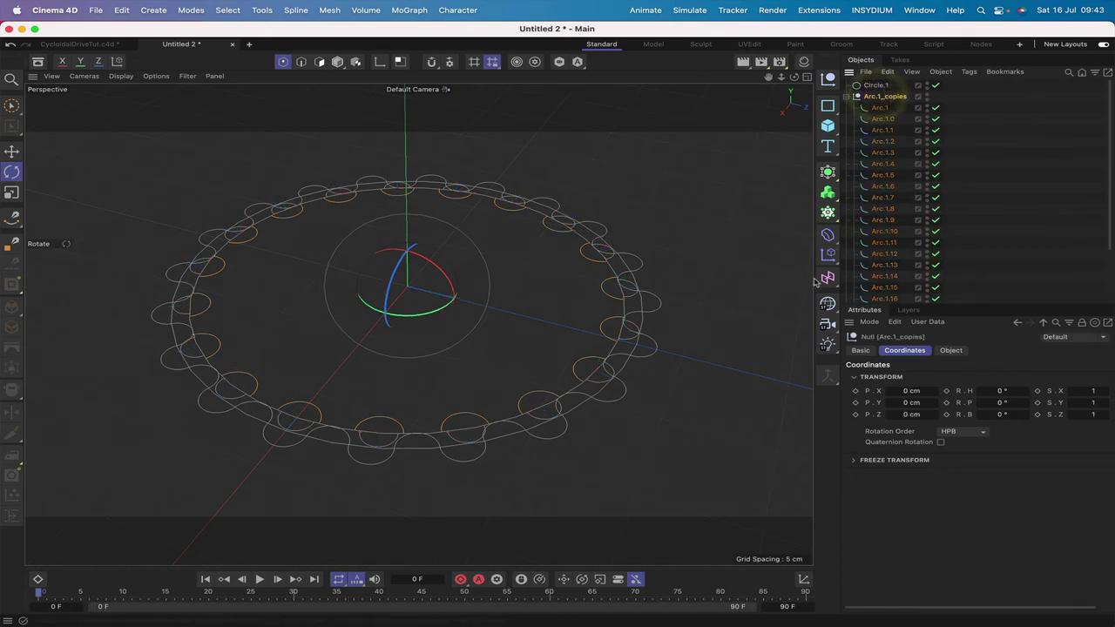
Give Arc.1_copies a 9.5° heading rotation, check from above, and collapse it.
{"action": "left_click", "coordinate": [1009, 391]}
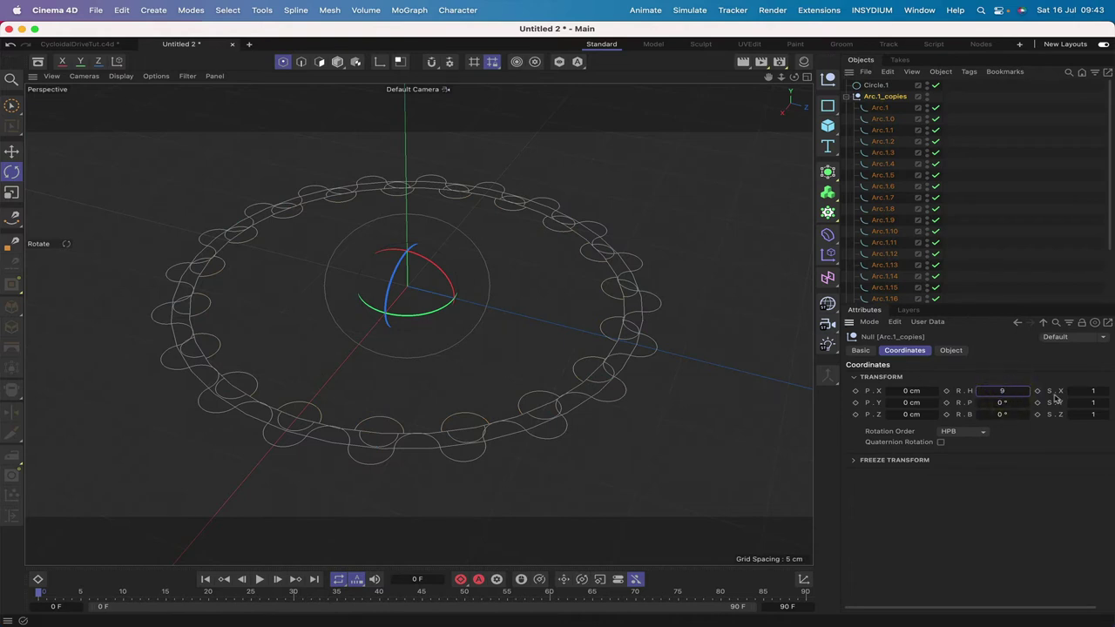
{"action": "key", "text": "Return"}
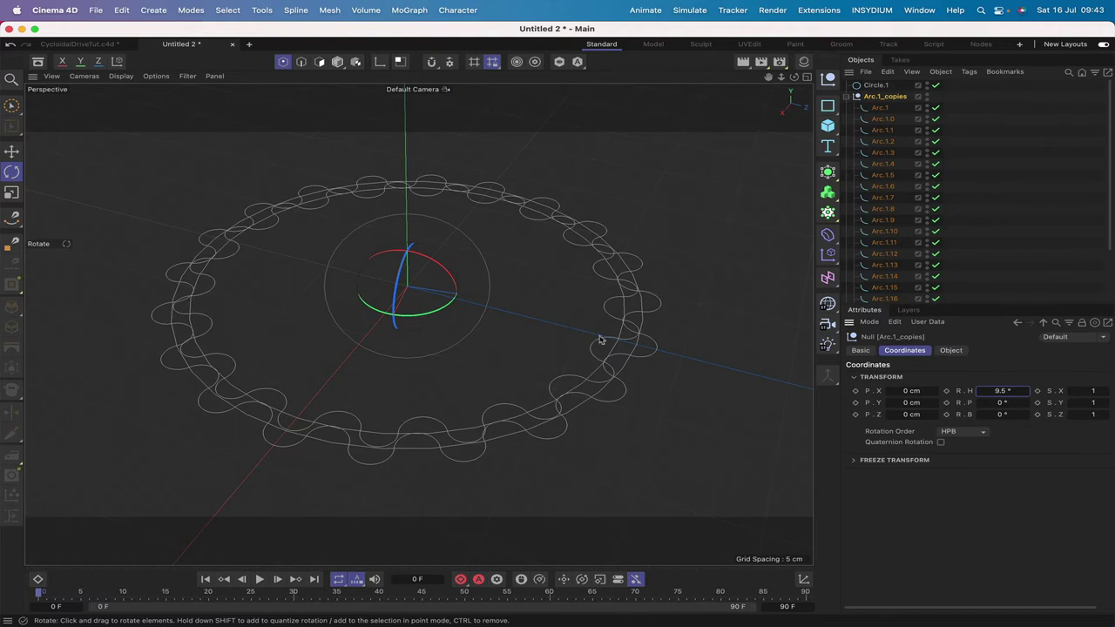
{"action": "left_click_drag", "start_coordinate": [793, 77], "coordinate": [793, 122]}
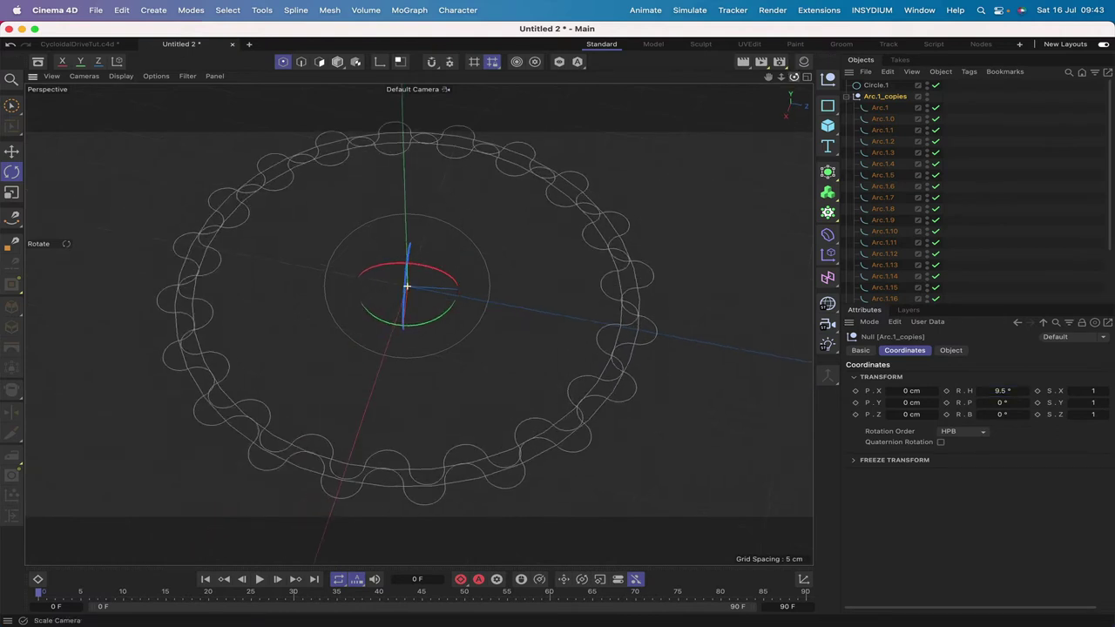
{"action": "left_click", "coordinate": [847, 97]}
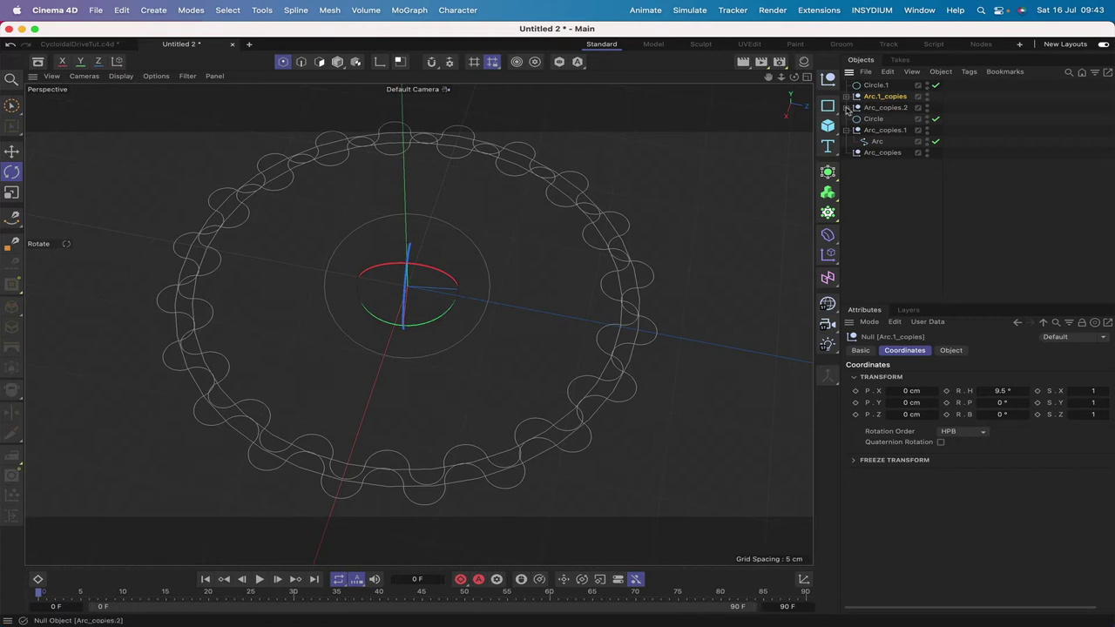
Hide the original Arc, Circle and Circle.1 in the viewport.
{"action": "left_click", "coordinate": [909, 96]}
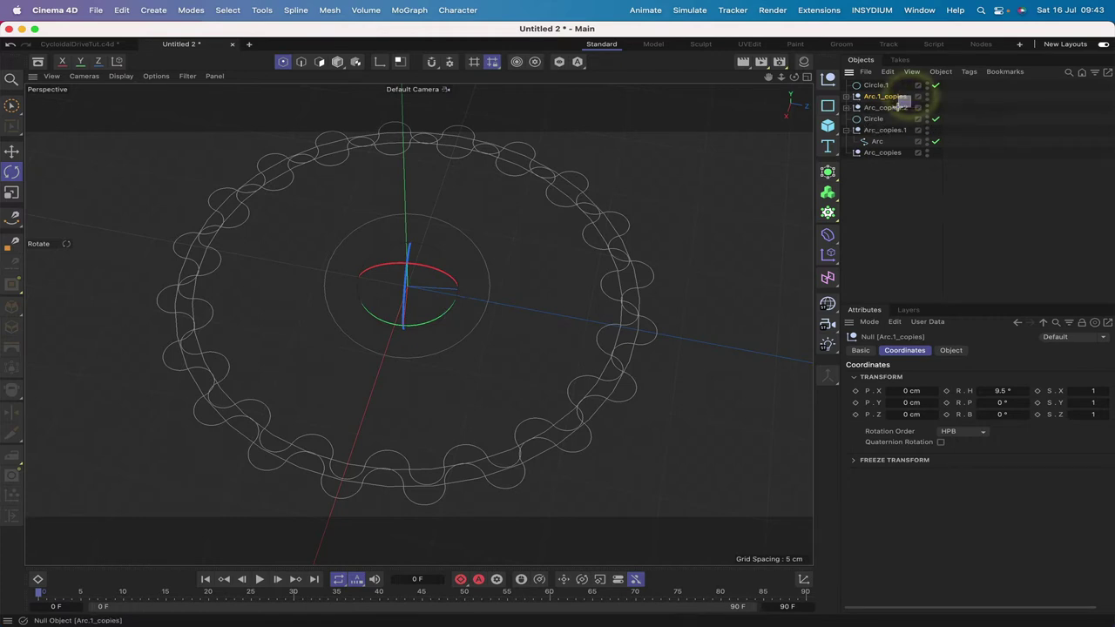
{"action": "left_click", "coordinate": [906, 107], "text": "shift"}
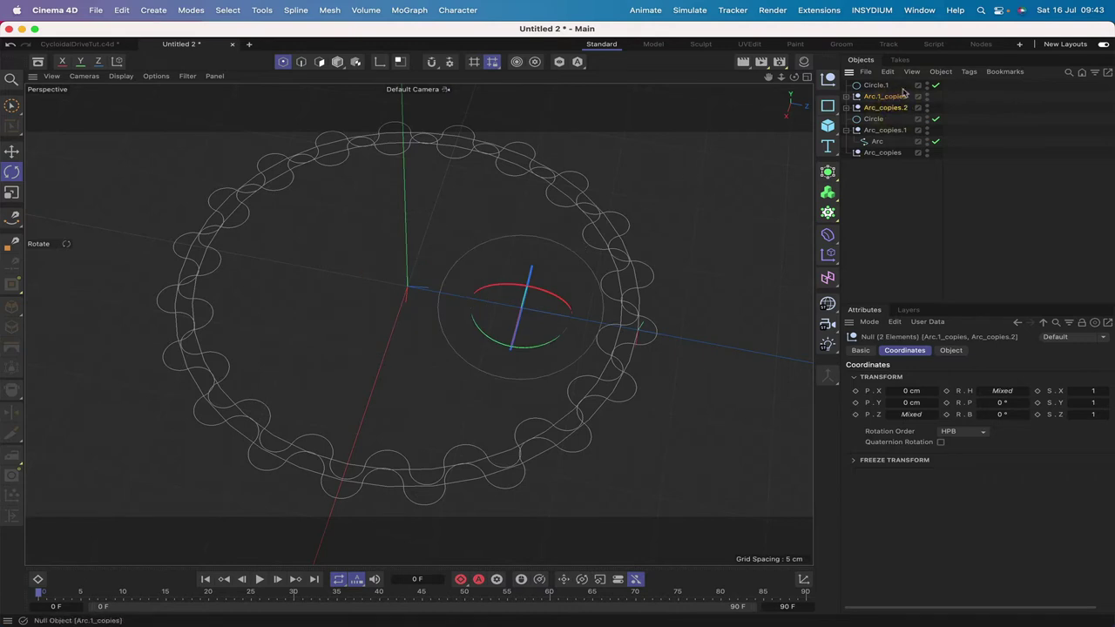
{"action": "left_click", "coordinate": [899, 95]}
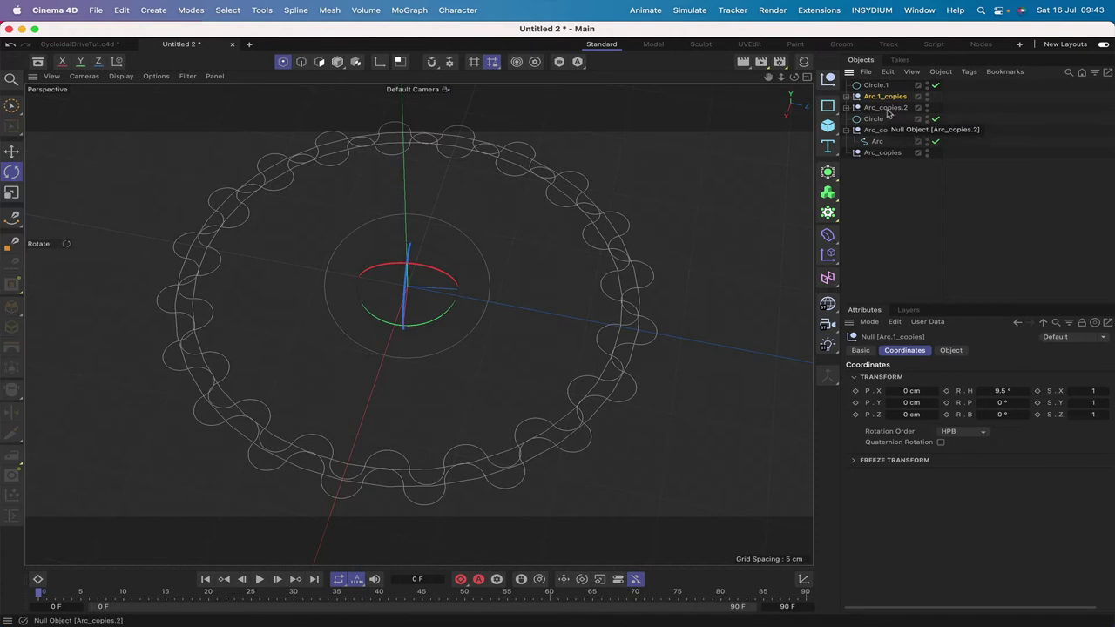
{"action": "left_click", "coordinate": [927, 140]}
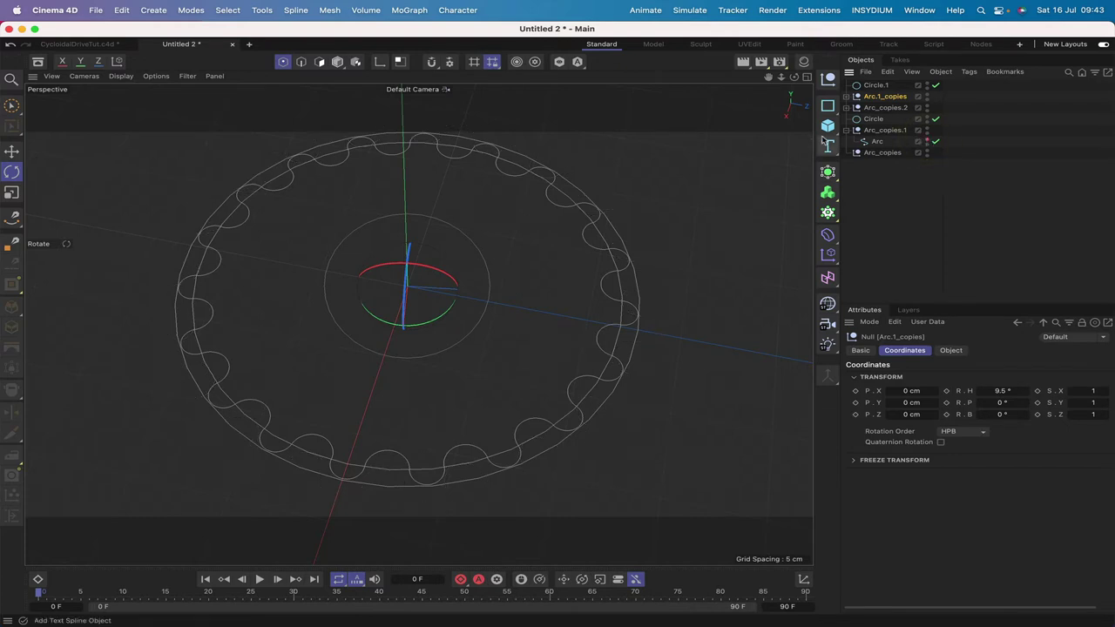
{"action": "left_click", "coordinate": [935, 119]}
{"action": "left_click", "coordinate": [935, 84]}
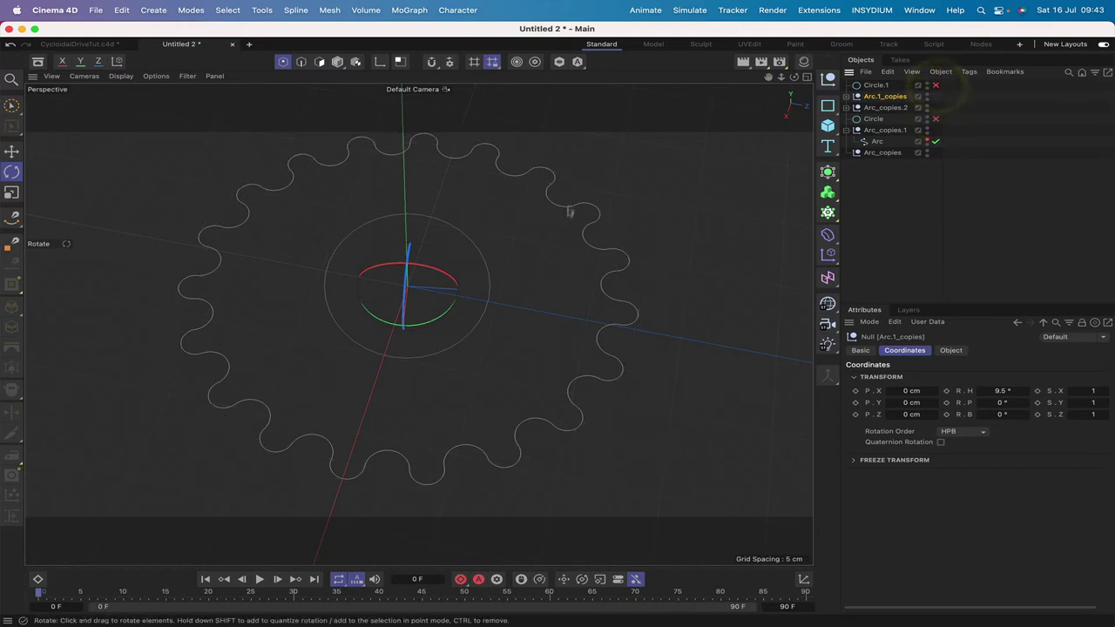
Select all arc copies in both Arc.1_copies and Arc_copies.2.
{"action": "left_click", "coordinate": [847, 96]}
{"action": "left_click_drag", "start_coordinate": [900, 104], "coordinate": [871, 296]}
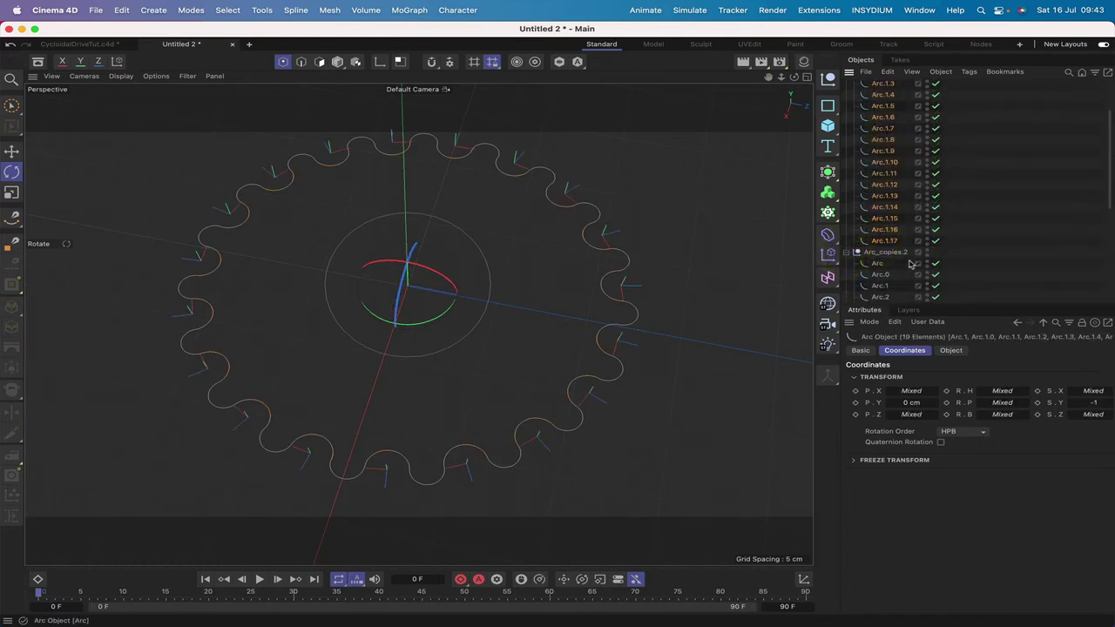
{"action": "left_click_drag", "start_coordinate": [909, 263], "coordinate": [874, 245]}
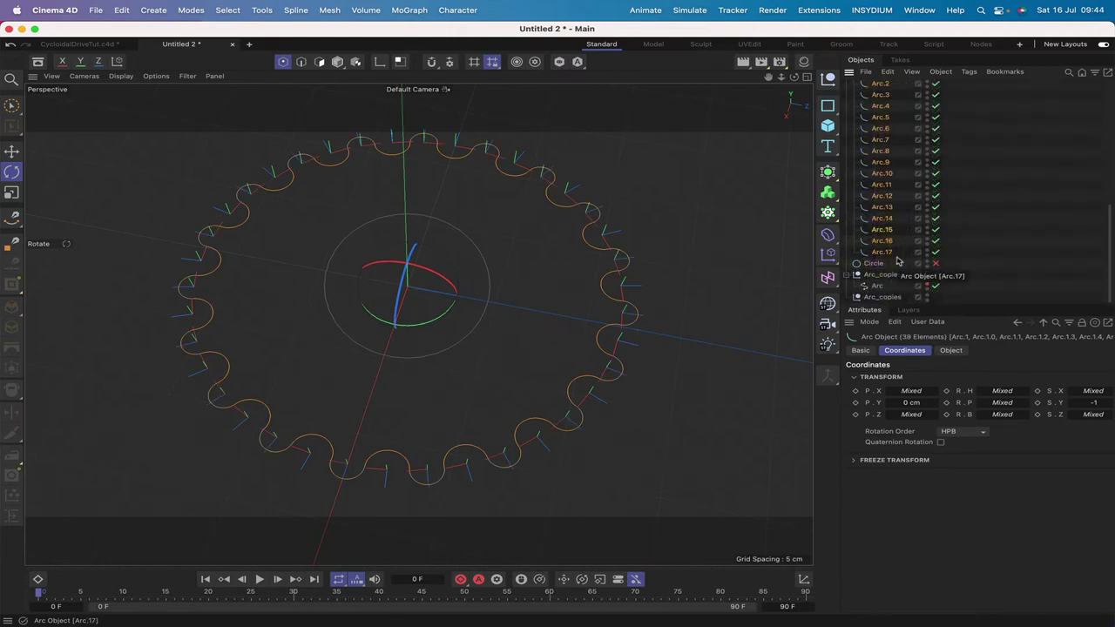
Make the selected arcs editable and connect them into a single Arc.1 spline.
{"action": "key", "text": "c"}
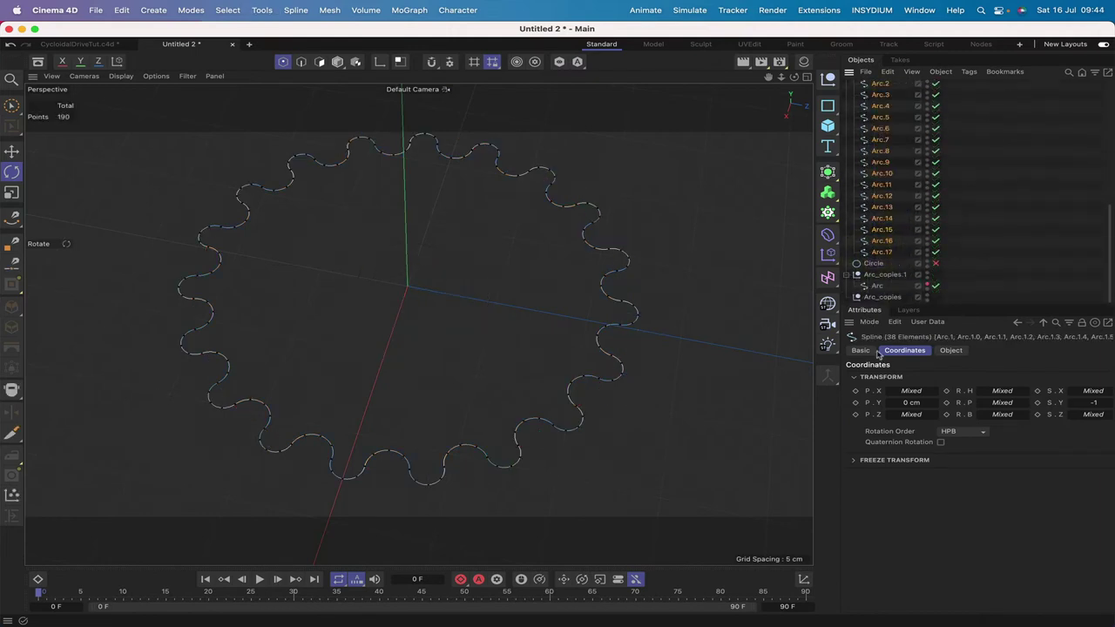
{"action": "left_click", "coordinate": [827, 379]}
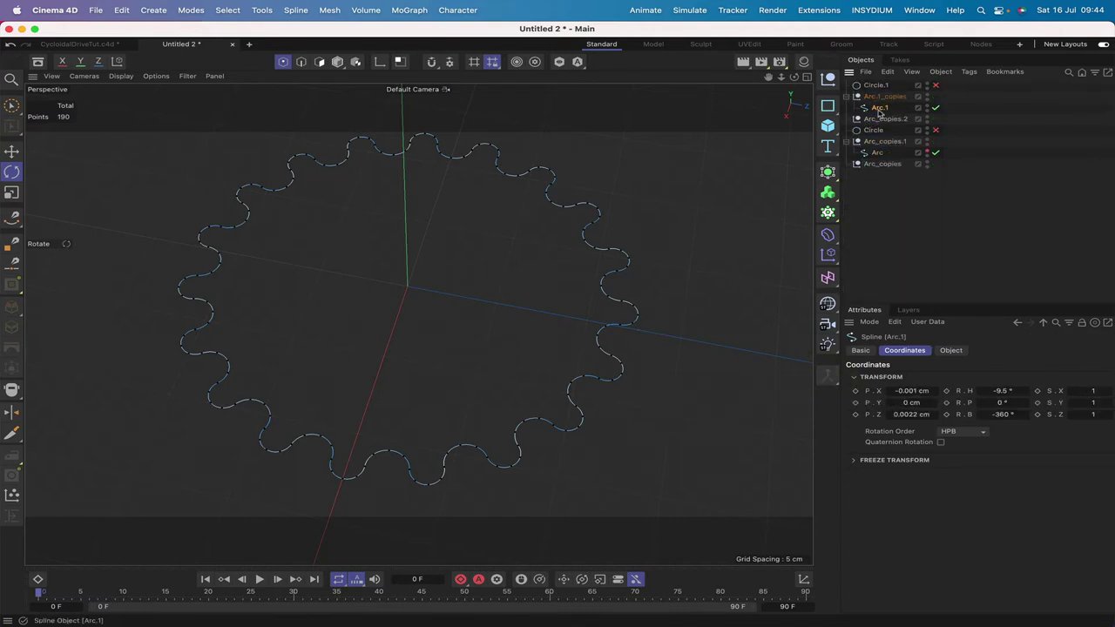
{"action": "left_click_drag", "start_coordinate": [884, 110], "coordinate": [869, 162]}
Move Arc.1 to top level and delete the empty Arc_copies.1, Arc.1_copies, Arc_copies.2 and Arc_copies groups.
{"action": "left_click", "coordinate": [883, 141]}
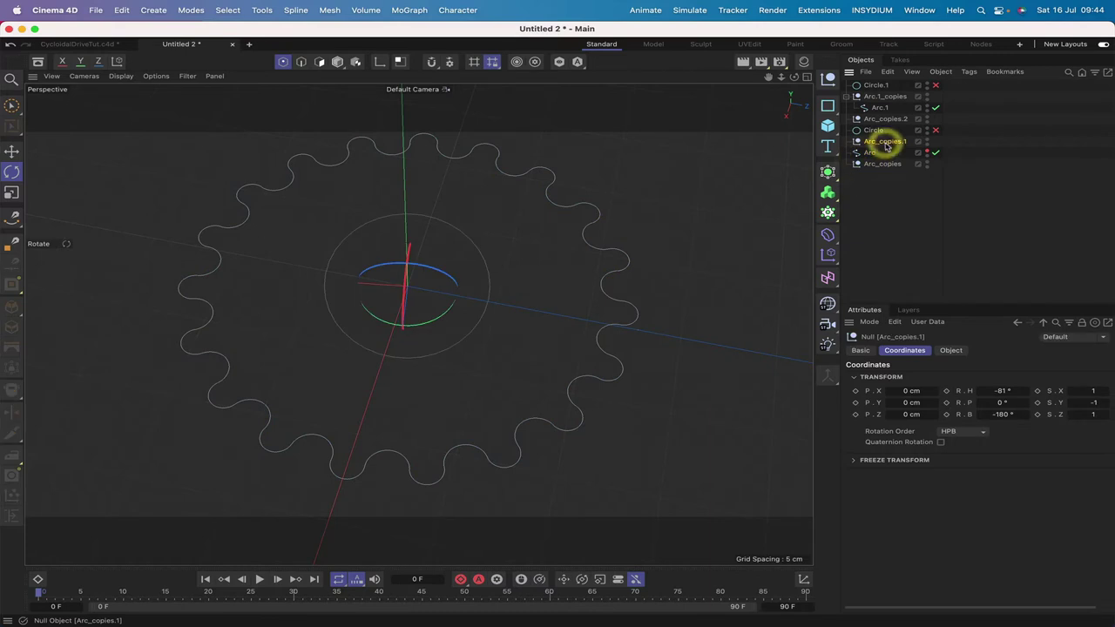
{"action": "key", "text": "Delete"}
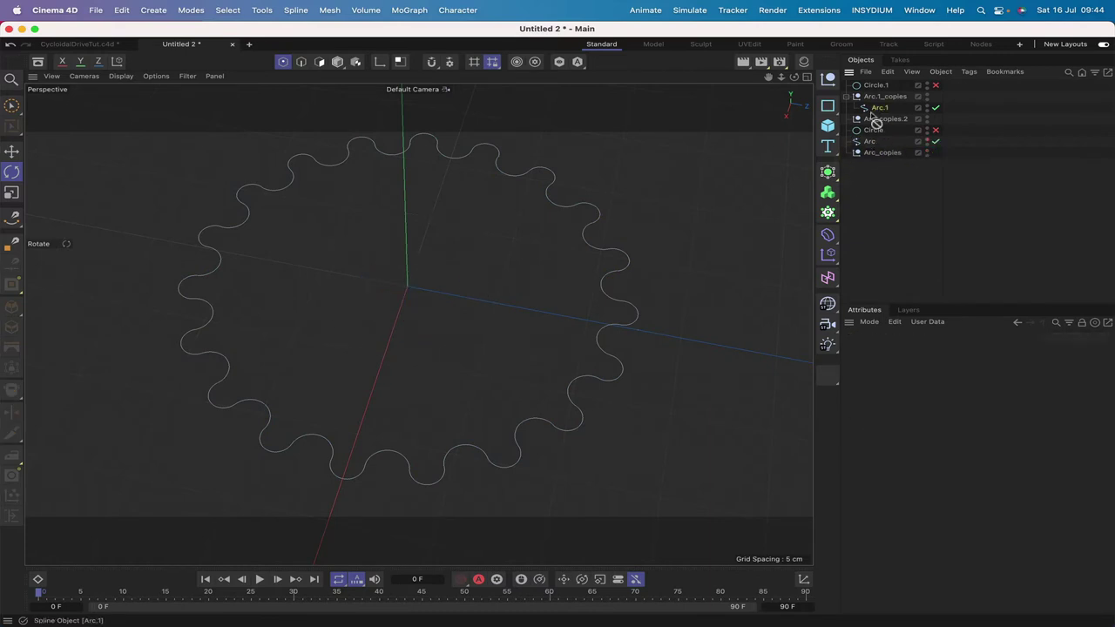
{"action": "left_click_drag", "start_coordinate": [875, 122], "coordinate": [861, 112]}
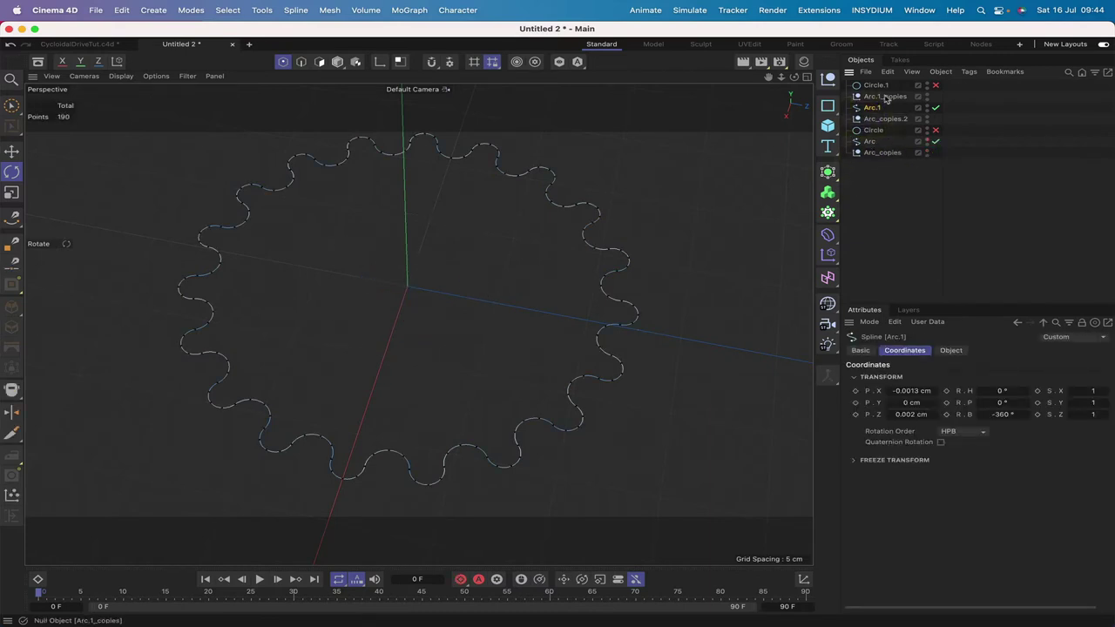
{"action": "left_click", "coordinate": [886, 97]}
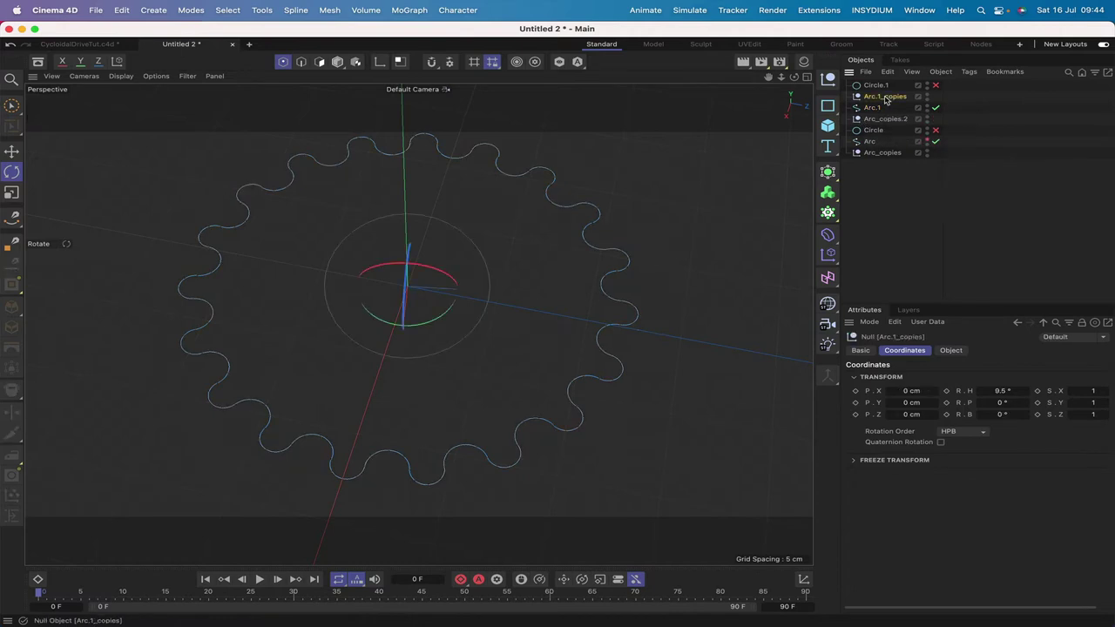
{"action": "key", "text": "Delete"}
{"action": "left_click", "coordinate": [885, 106]}
{"action": "key", "text": "Delete"}
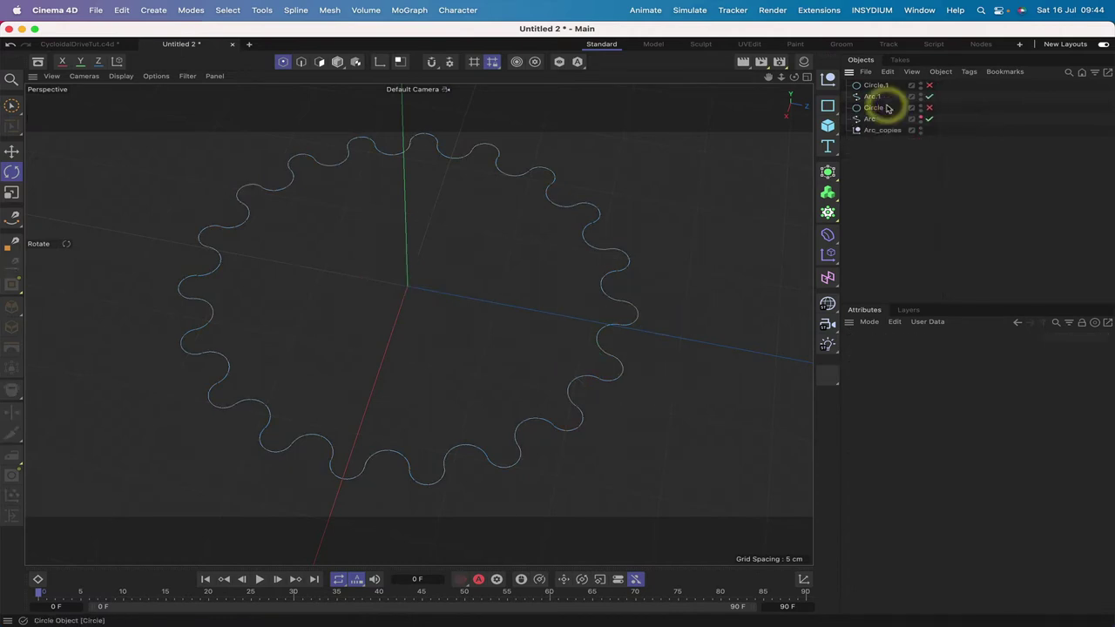
{"action": "left_click", "coordinate": [879, 131]}
{"action": "key", "text": "Delete"}
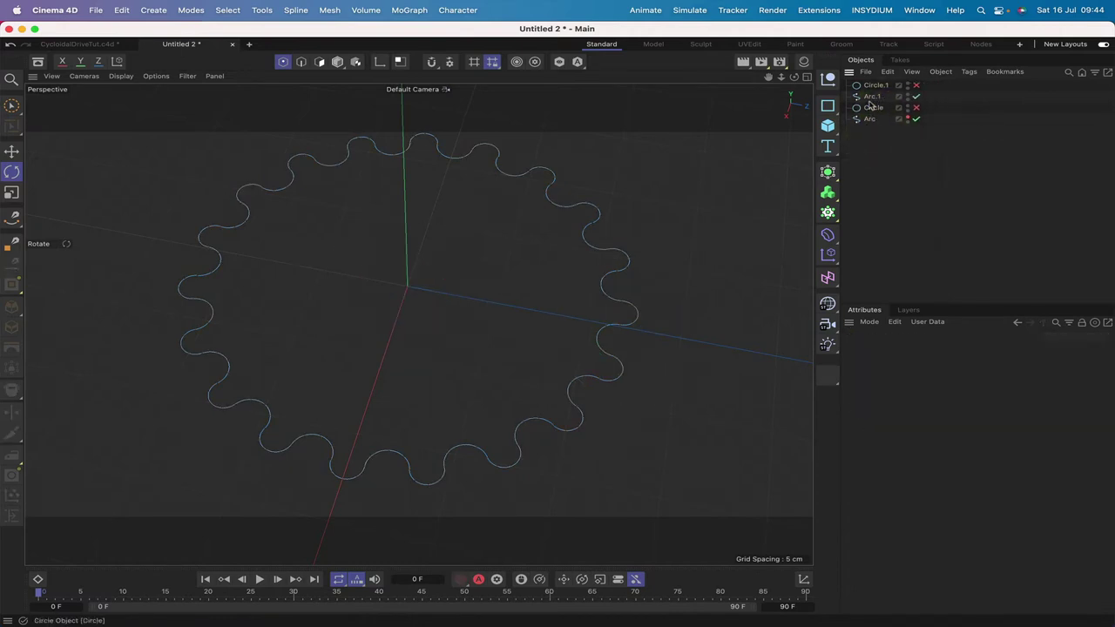
{"action": "left_click", "coordinate": [870, 95]}
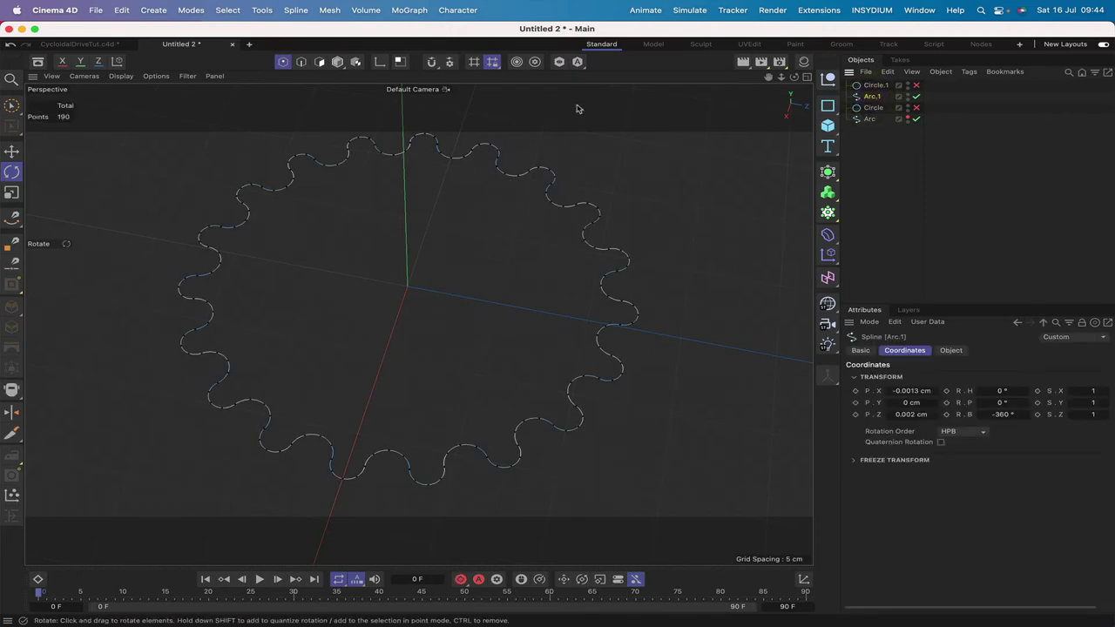
In top view, start the spline Weld tool and weld the joint at the ring's top.
{"action": "key", "text": "F2"}
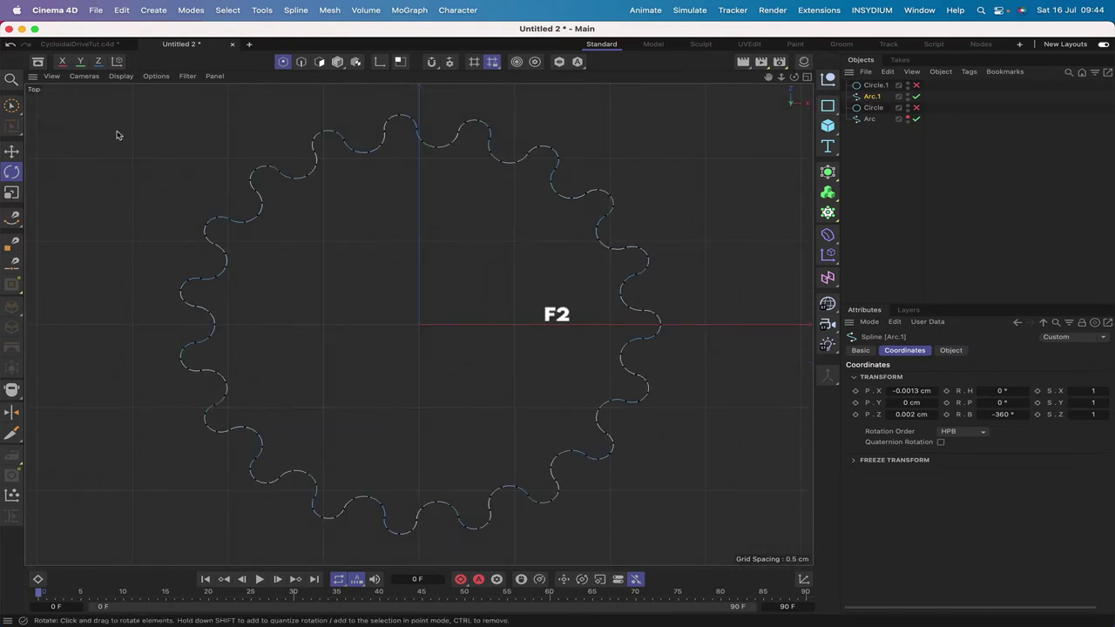
{"action": "left_click", "coordinate": [295, 10]}
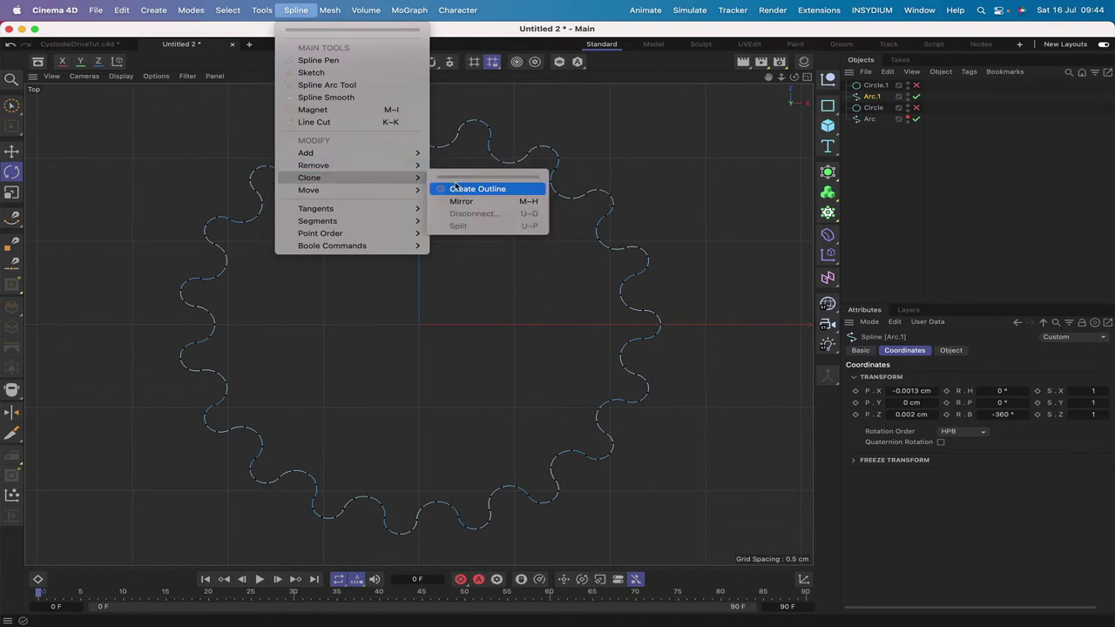
{"action": "mouse_move", "coordinate": [419, 169]}
{"action": "left_click", "coordinate": [450, 189]}
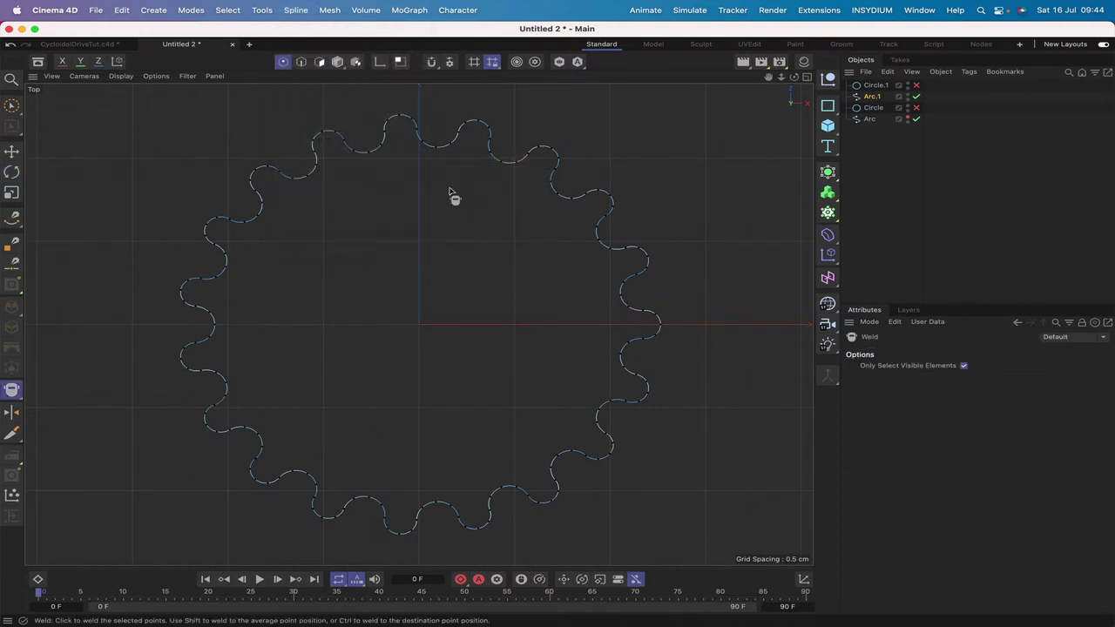
{"action": "left_click", "coordinate": [13, 105]}
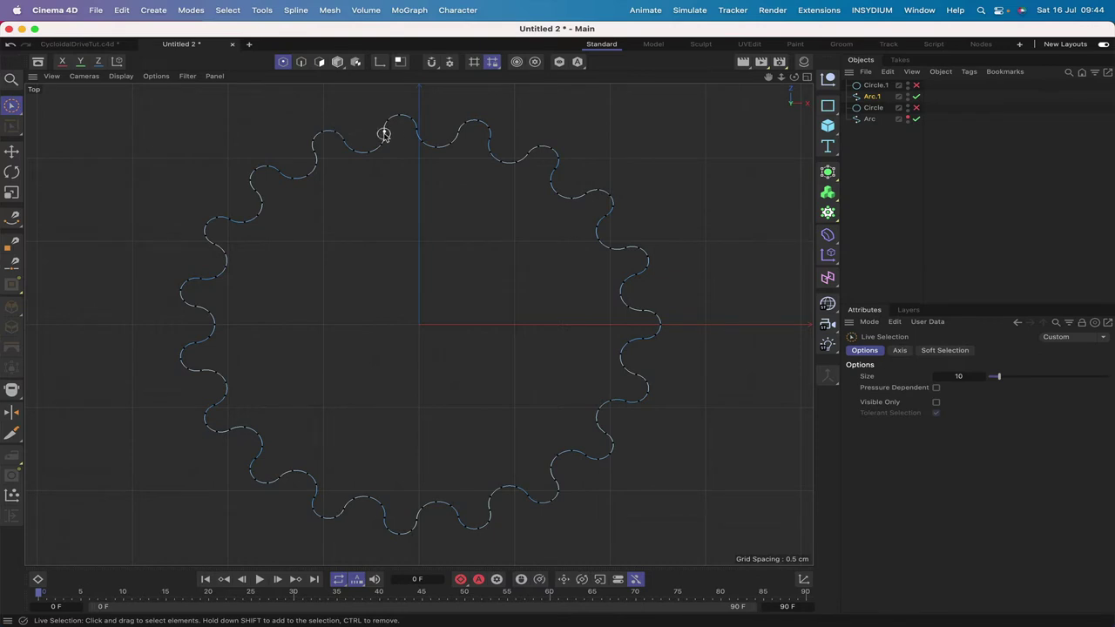
{"action": "key", "text": "space"}
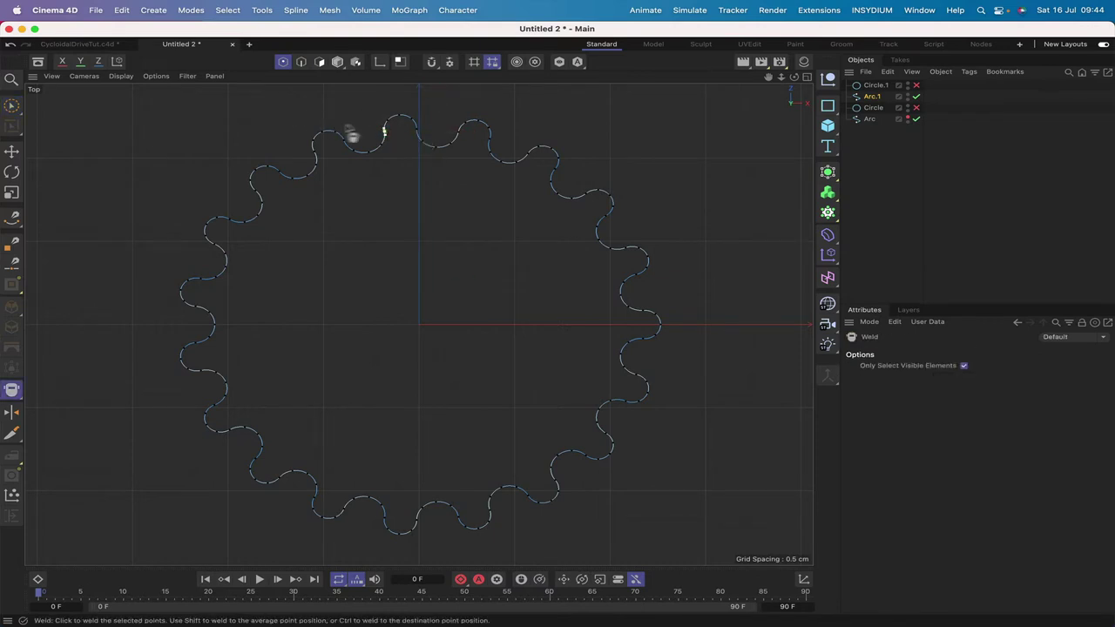
{"action": "left_click", "coordinate": [367, 129]}
{"action": "key", "text": "space"}
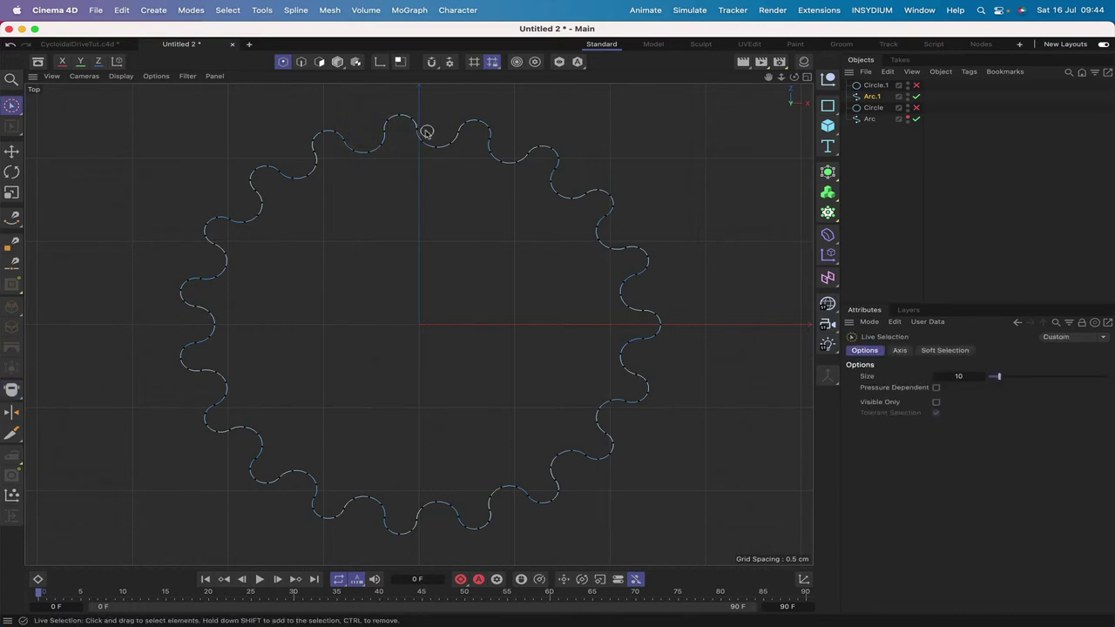
Weld the overlapping joint points along the top of the ring toward the top-right.
{"action": "left_click", "coordinate": [418, 130]}
{"action": "key", "text": "space"}
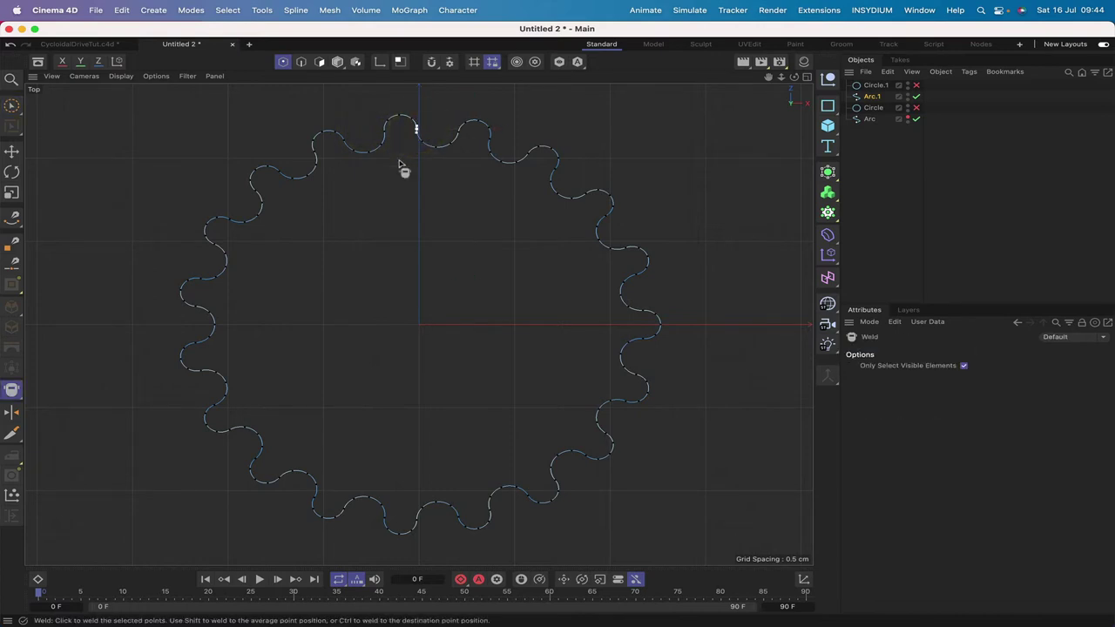
{"action": "left_click", "coordinate": [400, 163]}
{"action": "key", "text": "space"}
{"action": "left_click", "coordinate": [458, 131]}
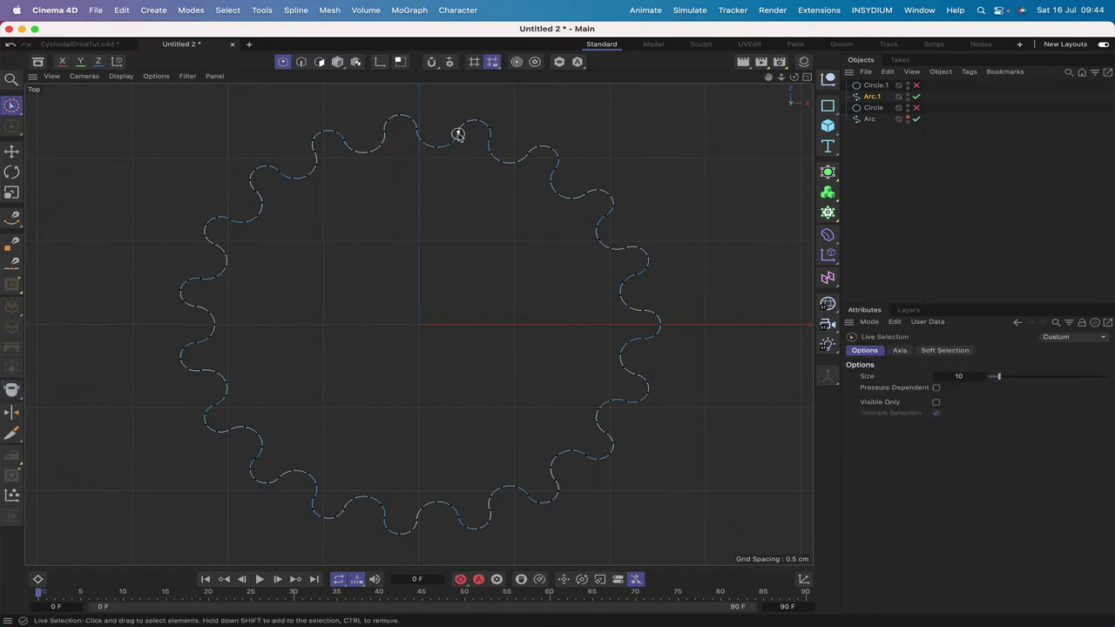
{"action": "left_click", "coordinate": [457, 132]}
{"action": "key", "text": "space"}
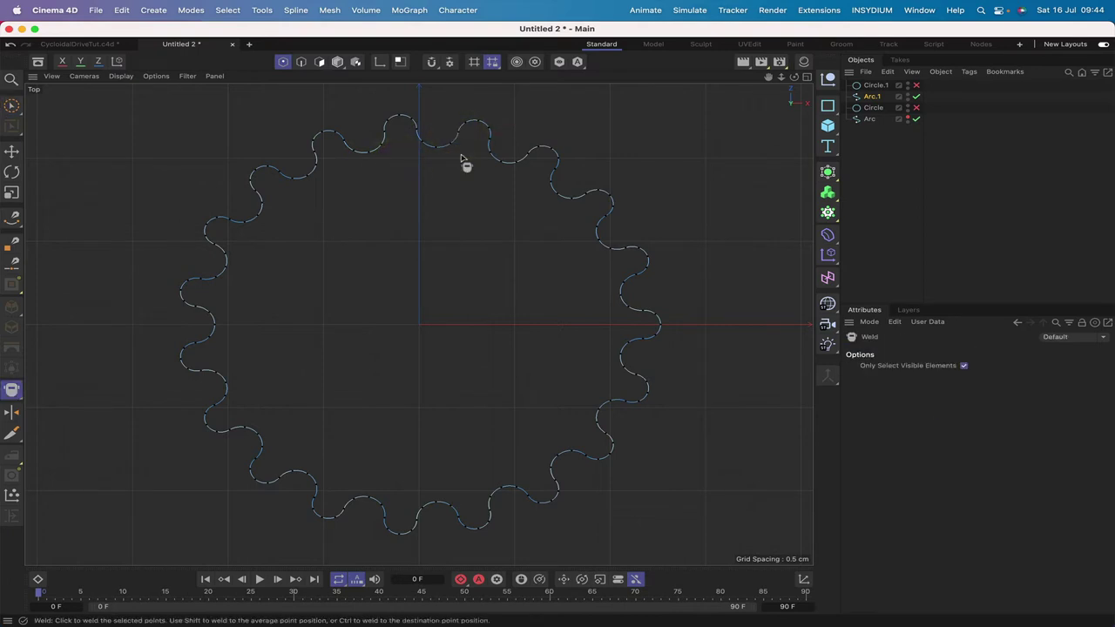
{"action": "left_click", "coordinate": [462, 156]}
{"action": "key", "text": "space"}
{"action": "left_click", "coordinate": [488, 141]}
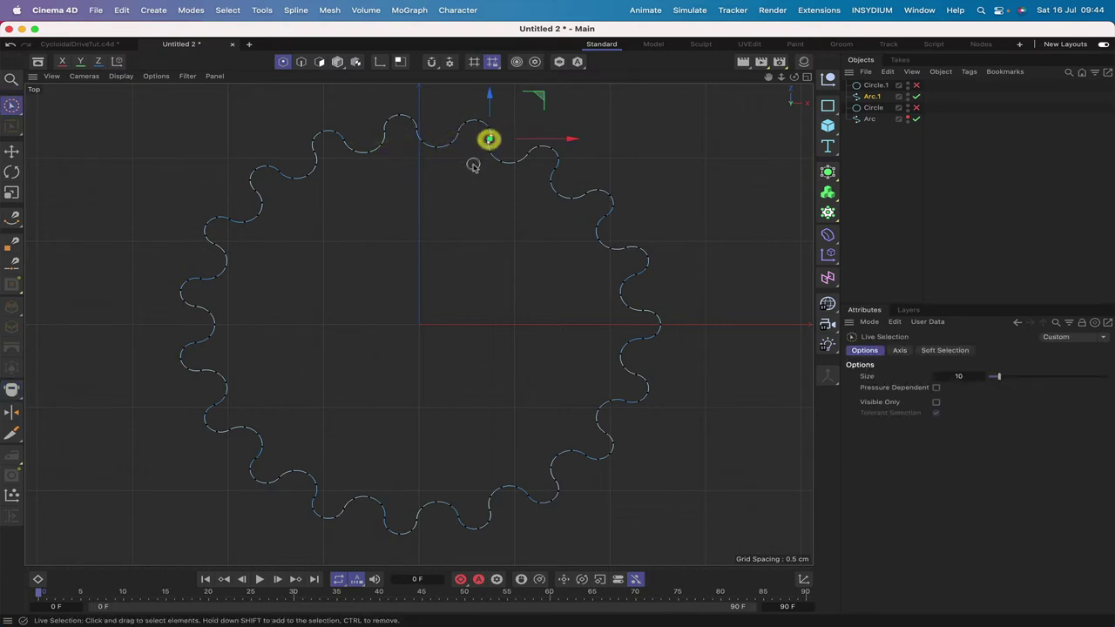
{"action": "key", "text": "space"}
{"action": "left_click", "coordinate": [471, 167]}
{"action": "key", "text": "space"}
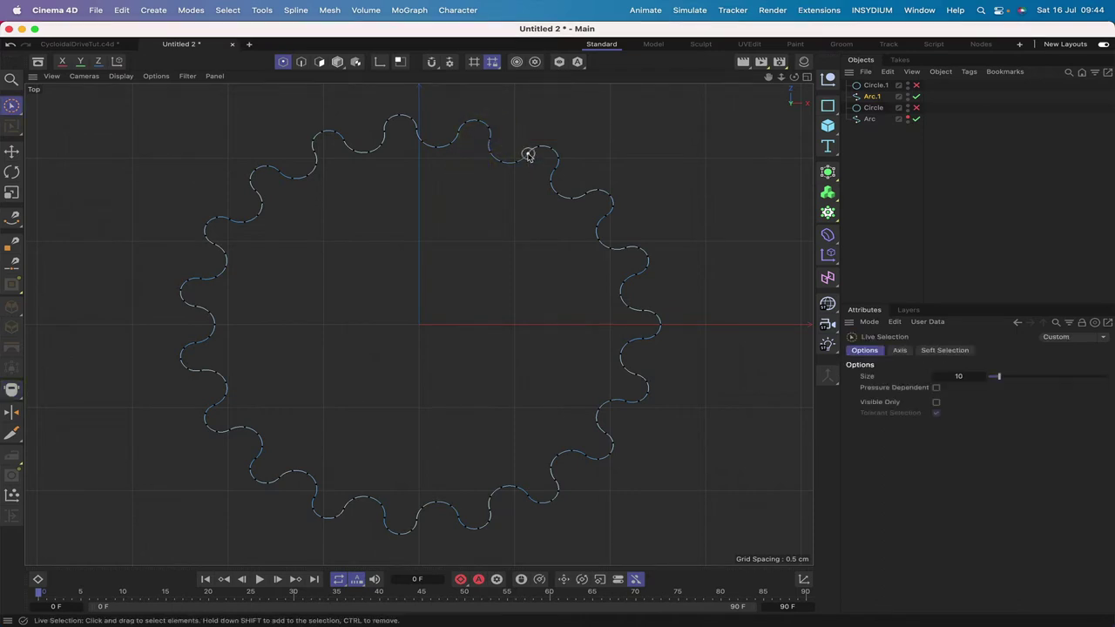
{"action": "left_click", "coordinate": [527, 154]}
{"action": "key", "text": "space"}
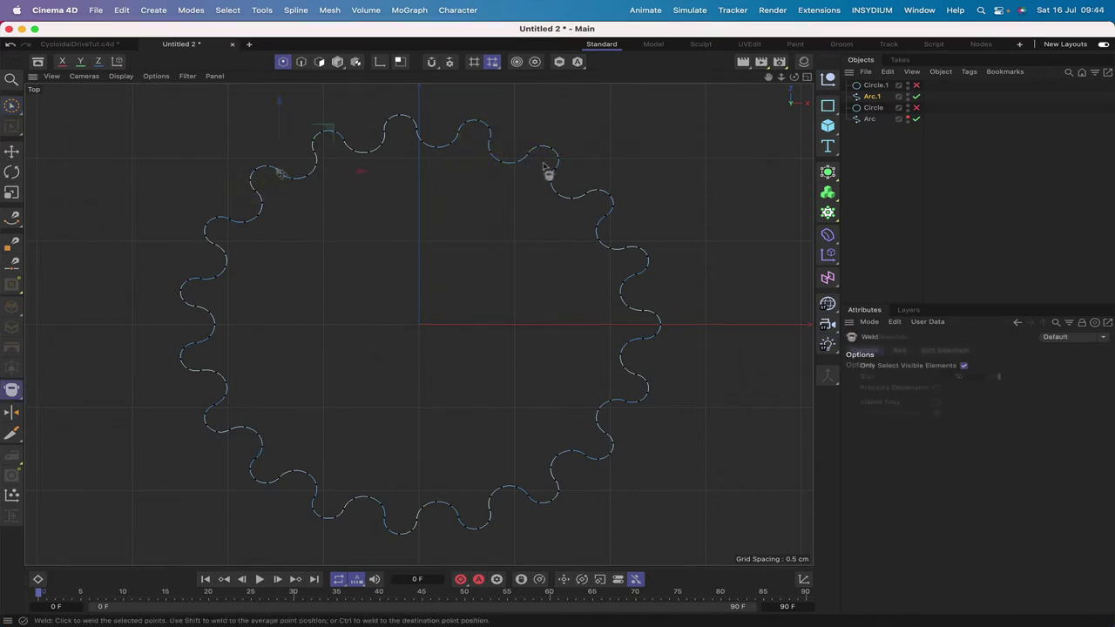
{"action": "left_click", "coordinate": [546, 167]}
Weld the joint points on the top-left of the ring.
{"action": "key", "text": "space"}
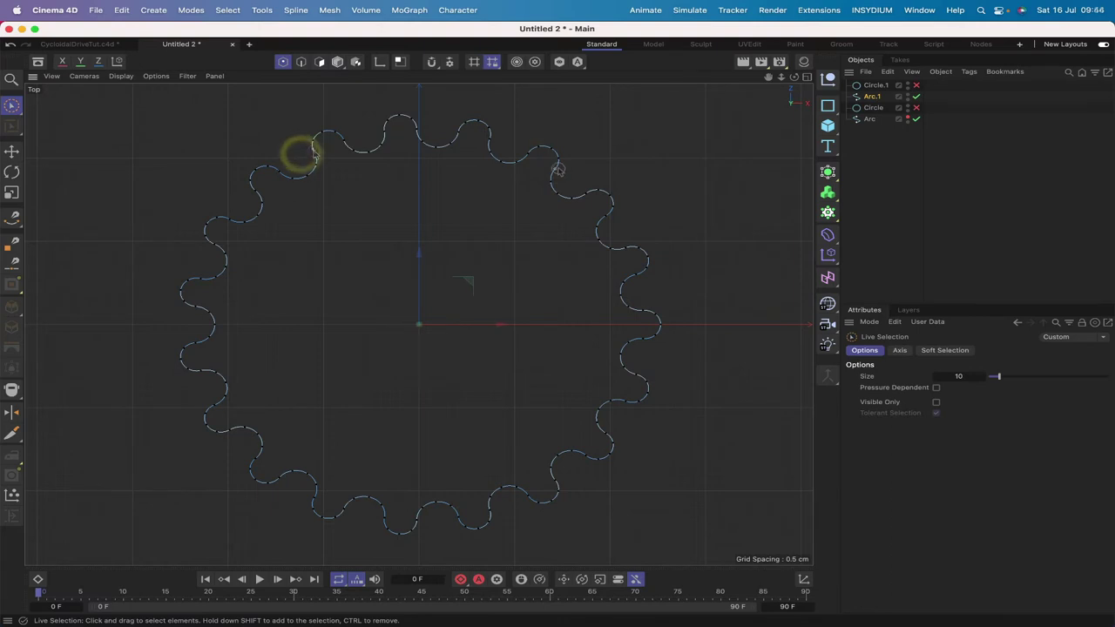
{"action": "left_click", "coordinate": [315, 148]}
{"action": "key", "text": "space"}
{"action": "left_click", "coordinate": [315, 150]}
{"action": "key", "text": "space"}
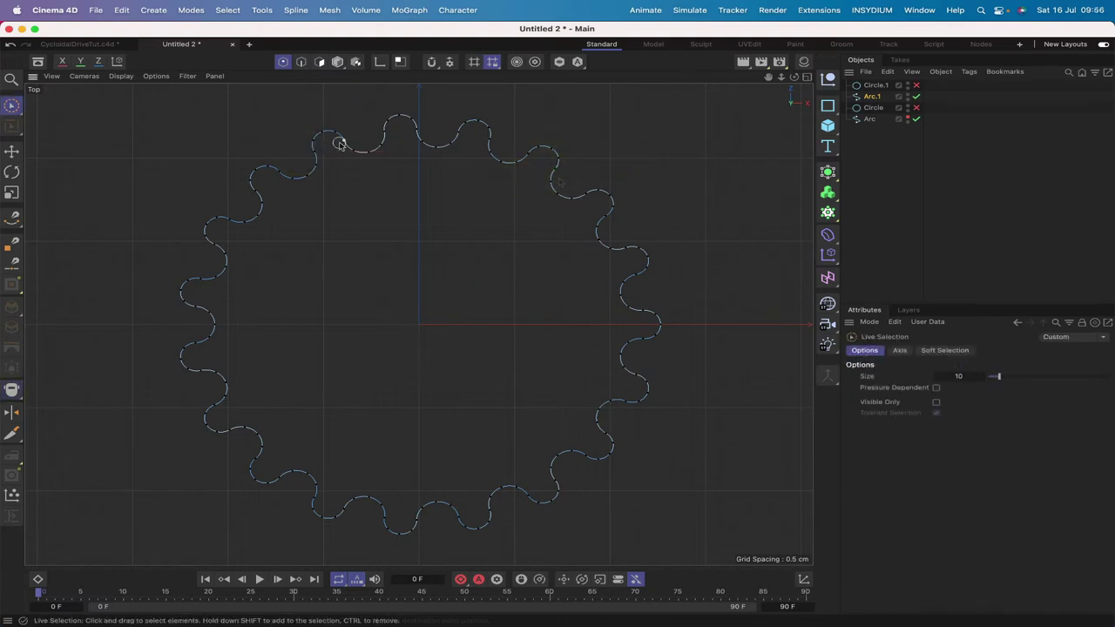
{"action": "left_click", "coordinate": [341, 143]}
{"action": "key", "text": "space"}
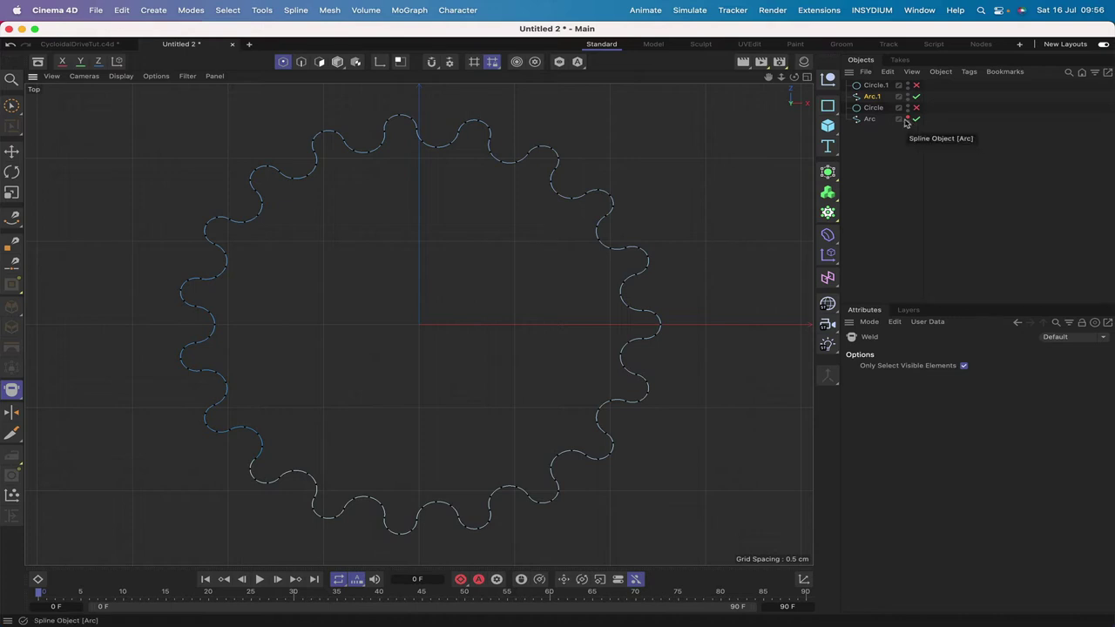
Return to perspective view, show the original Arc, and select Arc.1 with Move in Model mode.
{"action": "key", "text": "F1"}
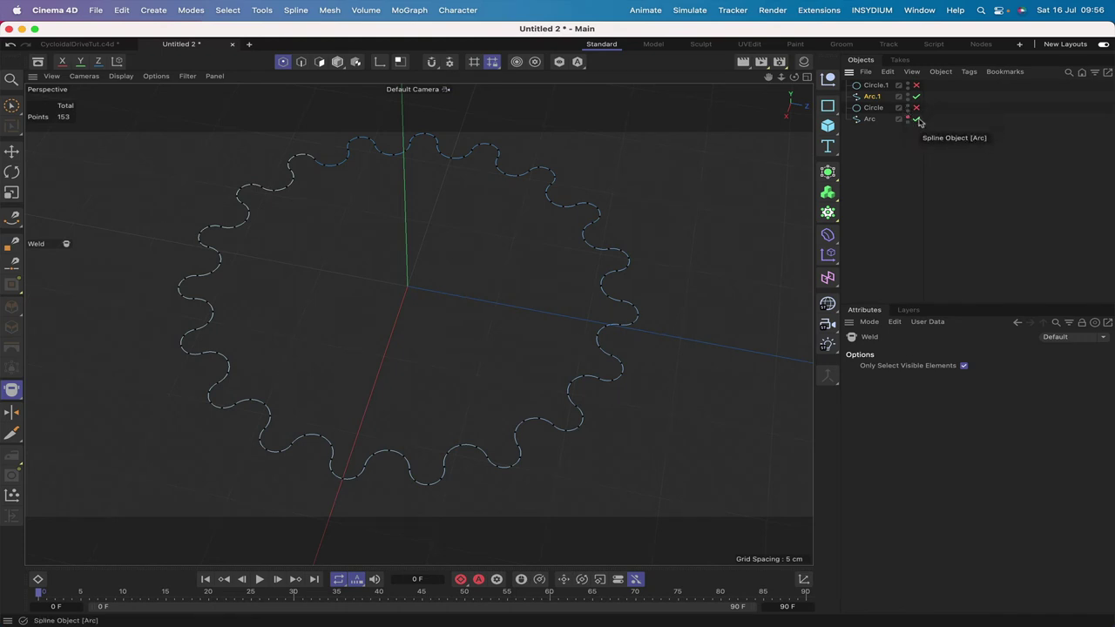
{"action": "left_click", "coordinate": [908, 119]}
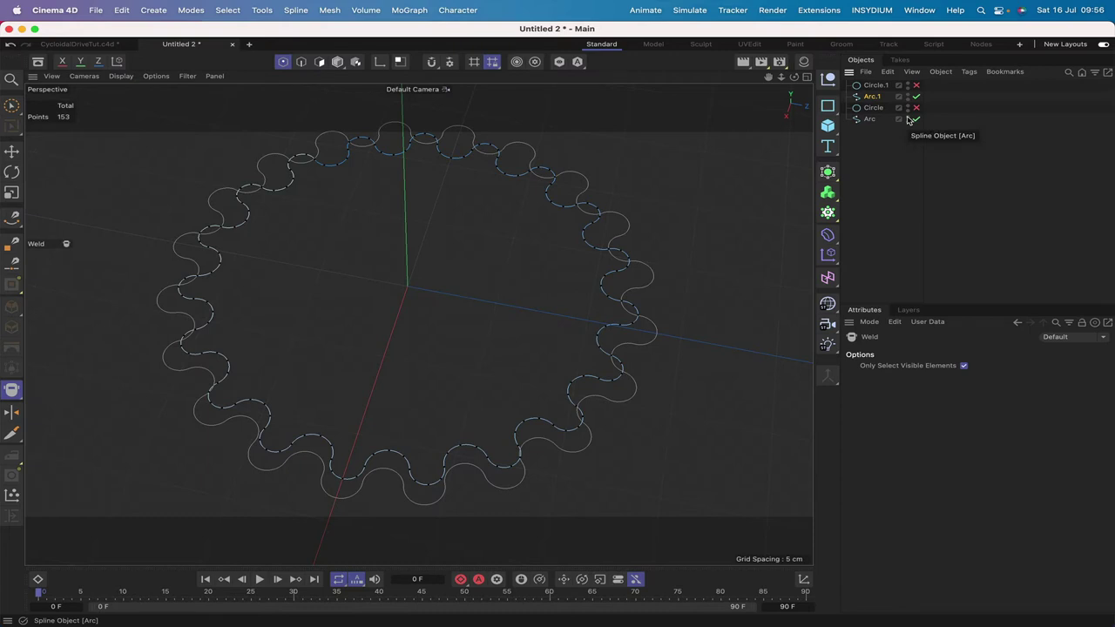
{"action": "left_click", "coordinate": [872, 96]}
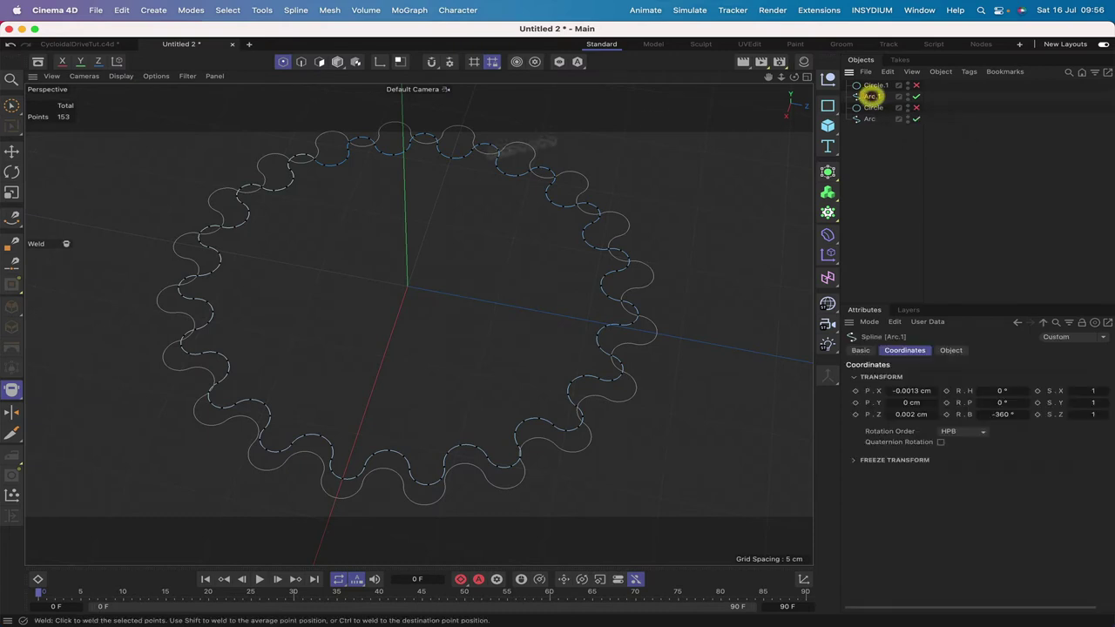
{"action": "left_click", "coordinate": [12, 152]}
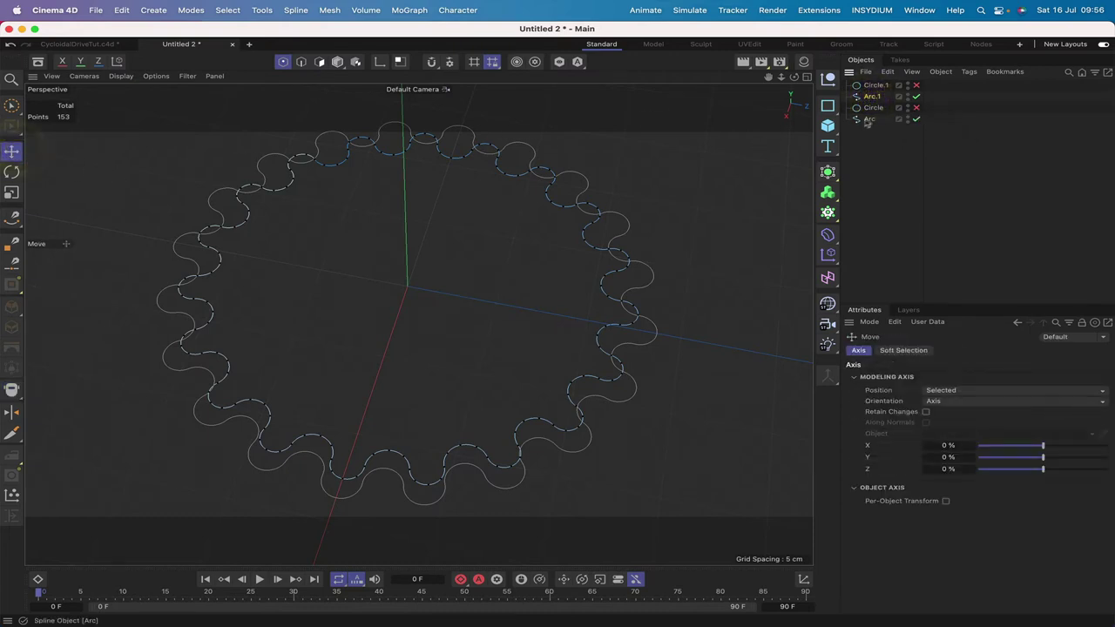
{"action": "left_click", "coordinate": [337, 61]}
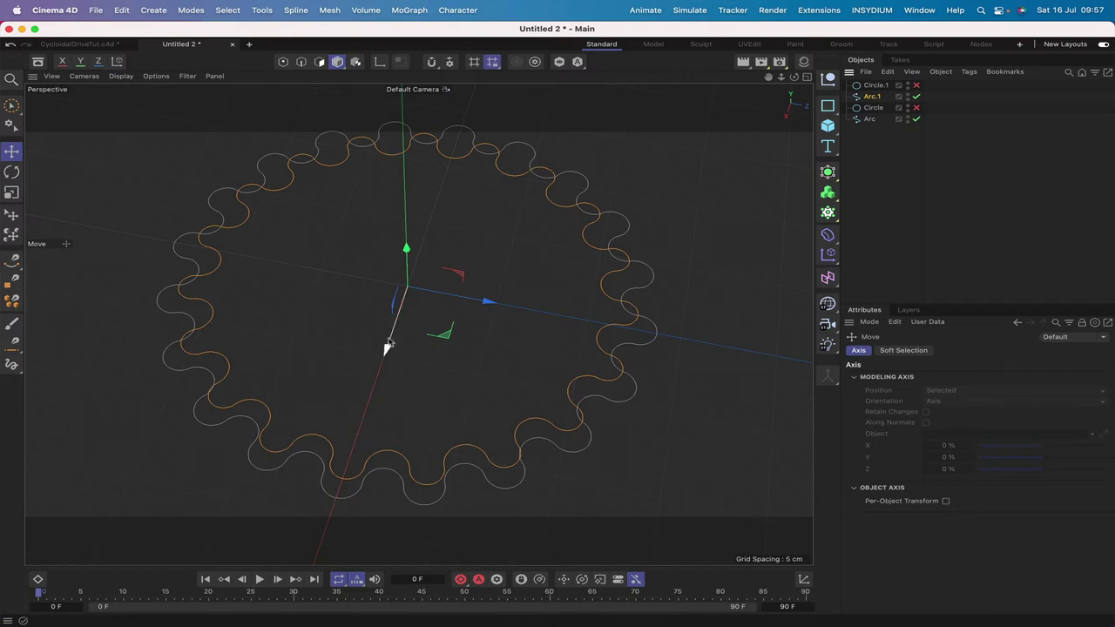
Offset Arc.1 to X 0.9317 cm and Z 0, then orbit to compare it with Arc.
{"action": "left_click_drag", "start_coordinate": [388, 348], "coordinate": [381, 361]}
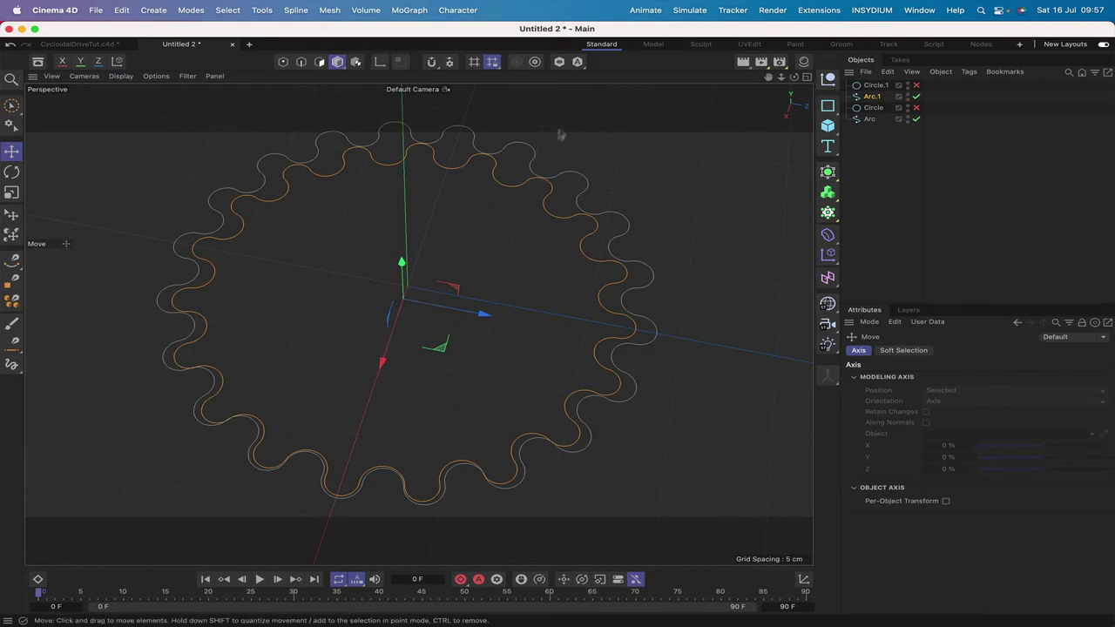
{"action": "left_click", "coordinate": [872, 95]}
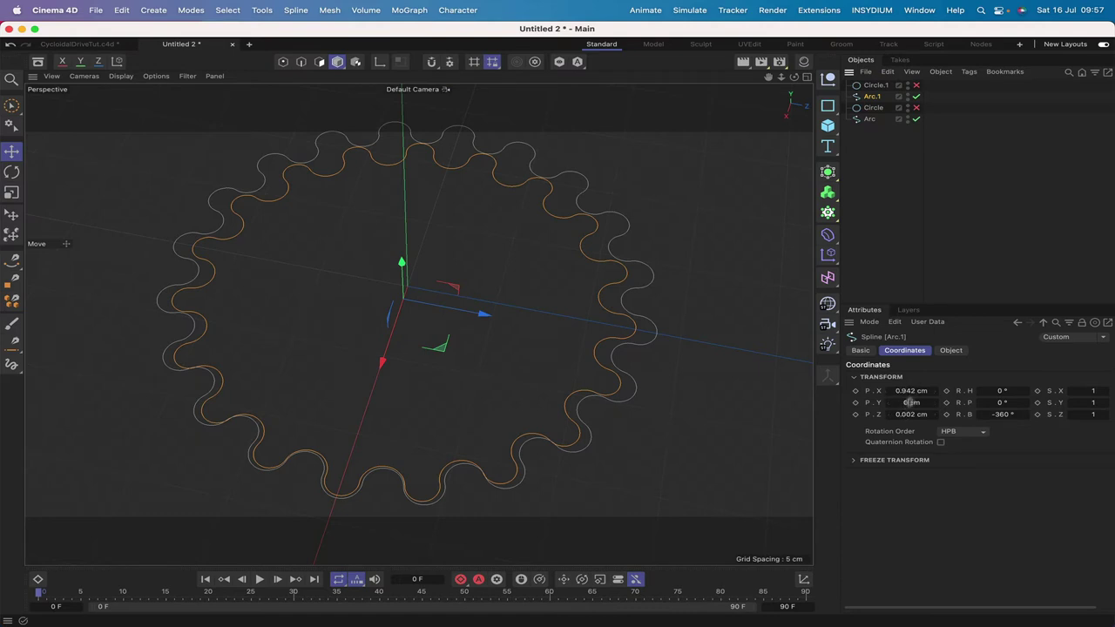
{"action": "double_click", "coordinate": [911, 414]}
{"action": "type", "text": "0"}
{"action": "double_click", "coordinate": [908, 391]}
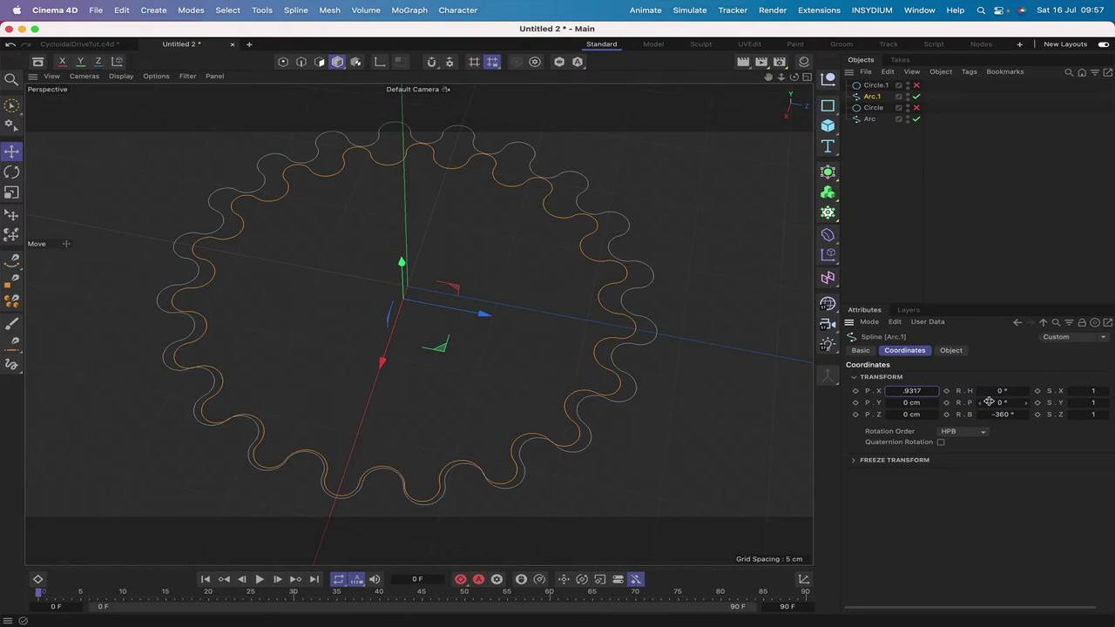
{"action": "key", "text": "Return"}
{"action": "mouse_move", "coordinate": [795, 80]}
{"action": "left_mouse_down"}
{"action": "mouse_move", "coordinate": [871, 87]}
{"action": "mouse_move", "coordinate": [795, 80]}
{"action": "left_mouse_up"}
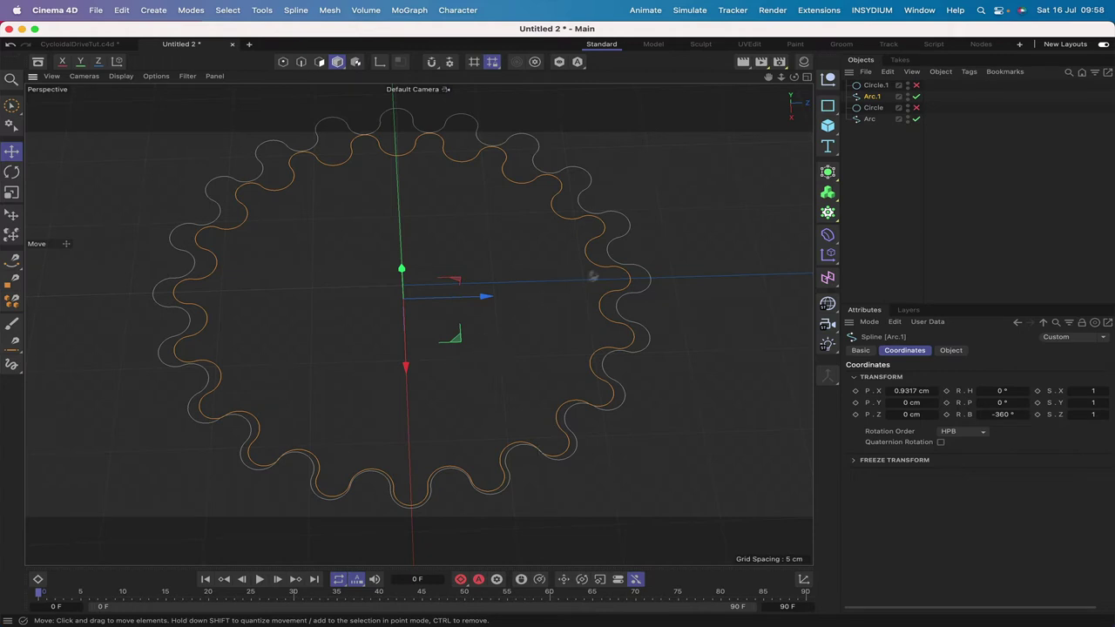
{"action": "left_click_drag", "start_coordinate": [794, 77], "coordinate": [758, 109]}
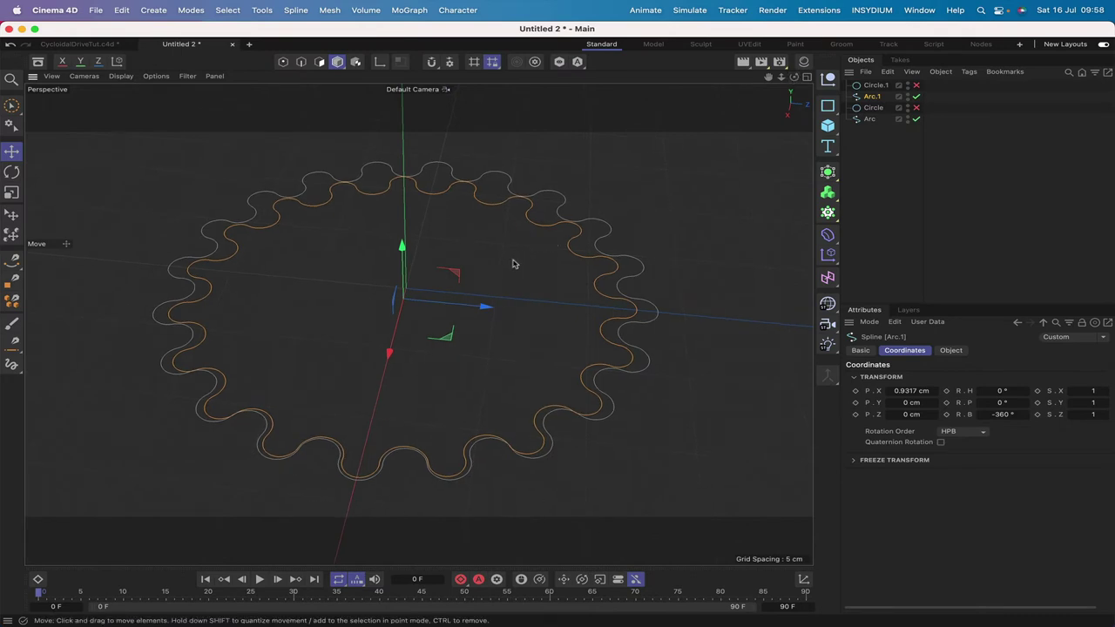
Hide Arc, Circle and Circle.1 so only the offset Arc.1 ring remains visible.
{"action": "left_click", "coordinate": [915, 84]}
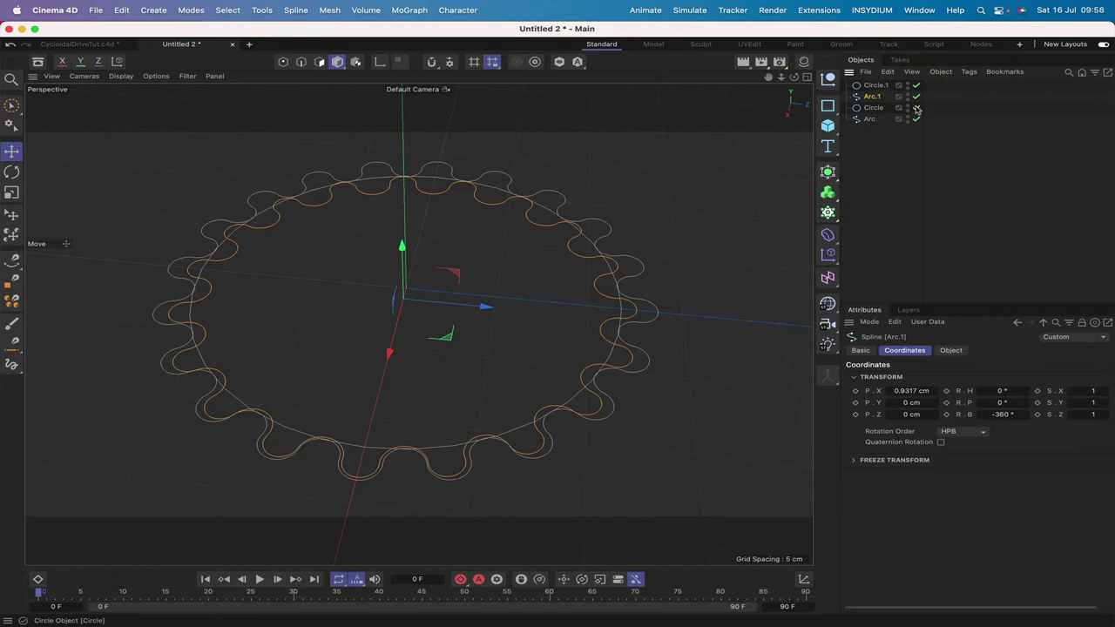
{"action": "left_click", "coordinate": [915, 107]}
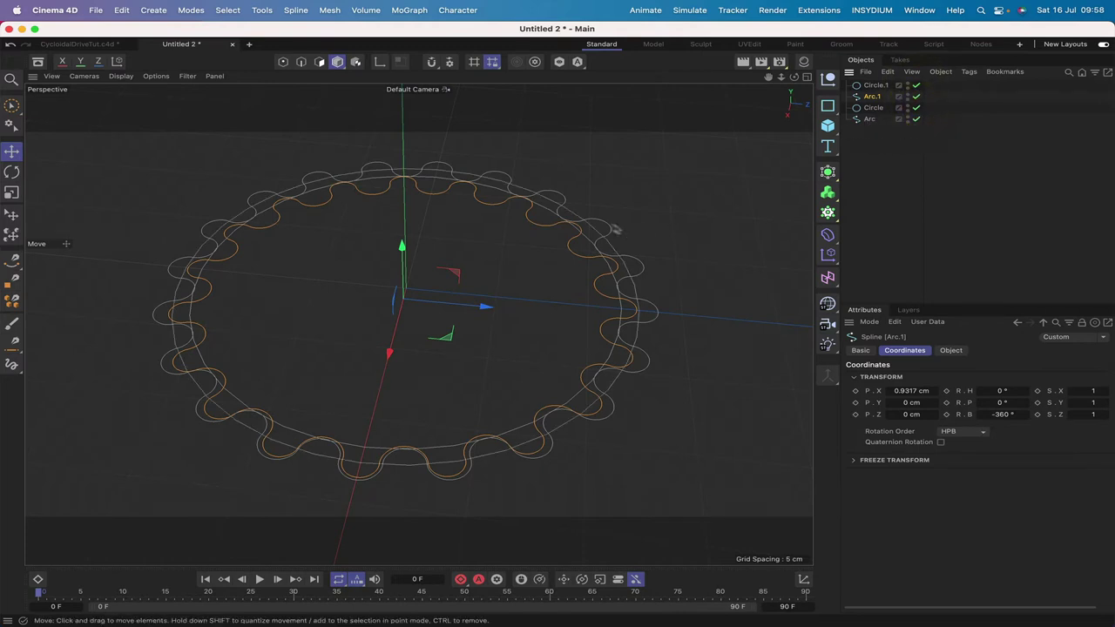
{"action": "left_click", "coordinate": [871, 98]}
{"action": "left_click", "coordinate": [915, 118]}
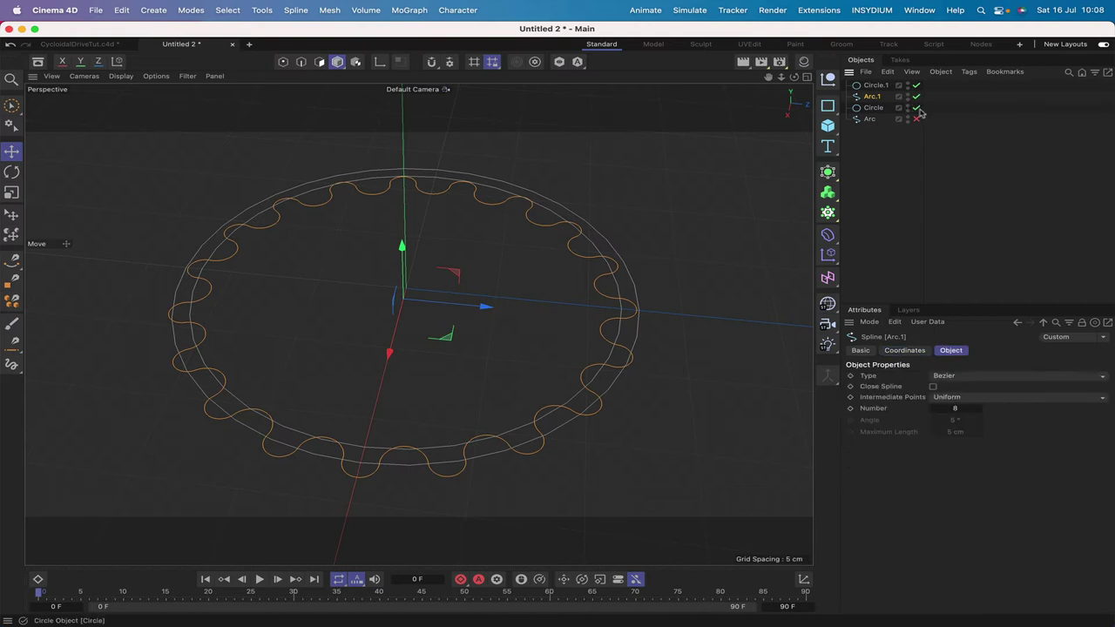
{"action": "left_click", "coordinate": [916, 107]}
{"action": "left_click", "coordinate": [916, 84]}
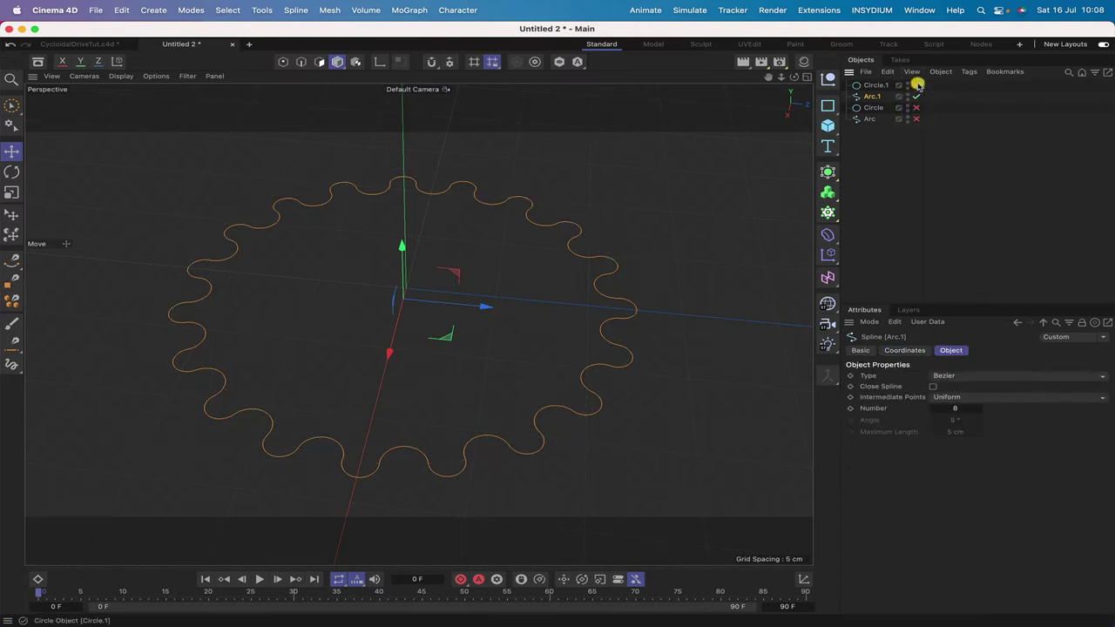
{"action": "left_click", "coordinate": [827, 105]}
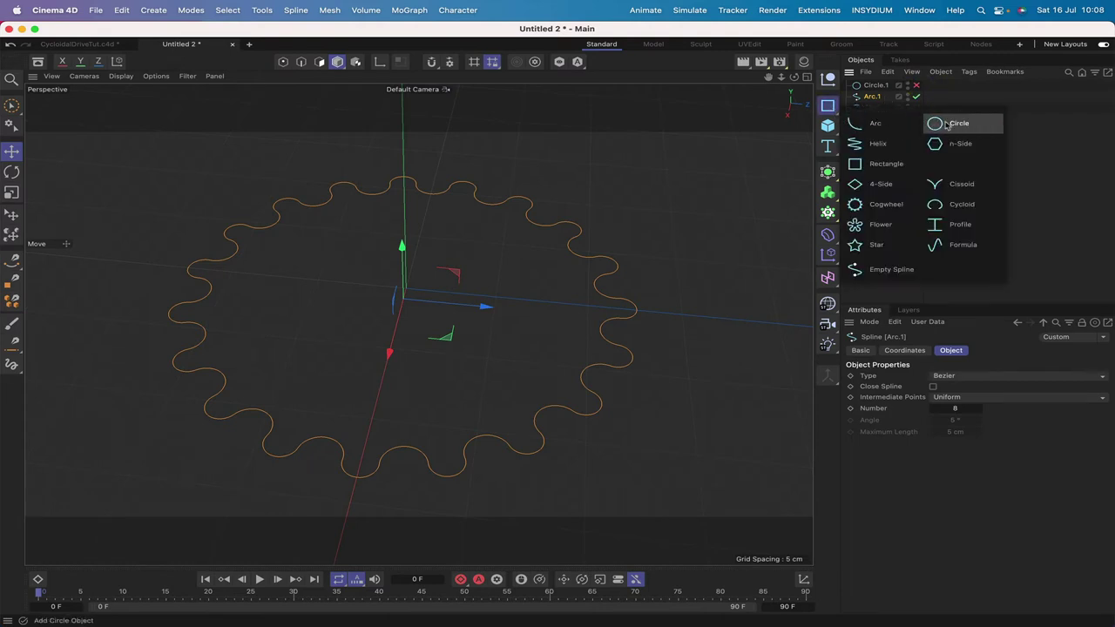
Add a 7 cm circle in the XZ plane under Arc.1, with local X position 0.
{"action": "left_click", "coordinate": [945, 122]}
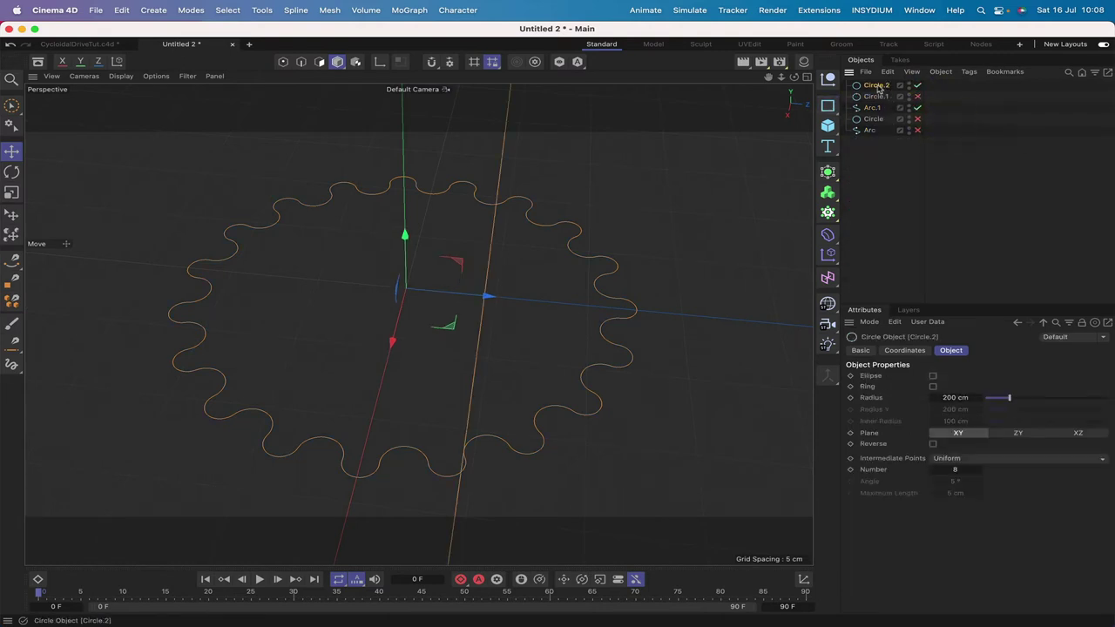
{"action": "left_click_drag", "start_coordinate": [878, 87], "coordinate": [872, 108]}
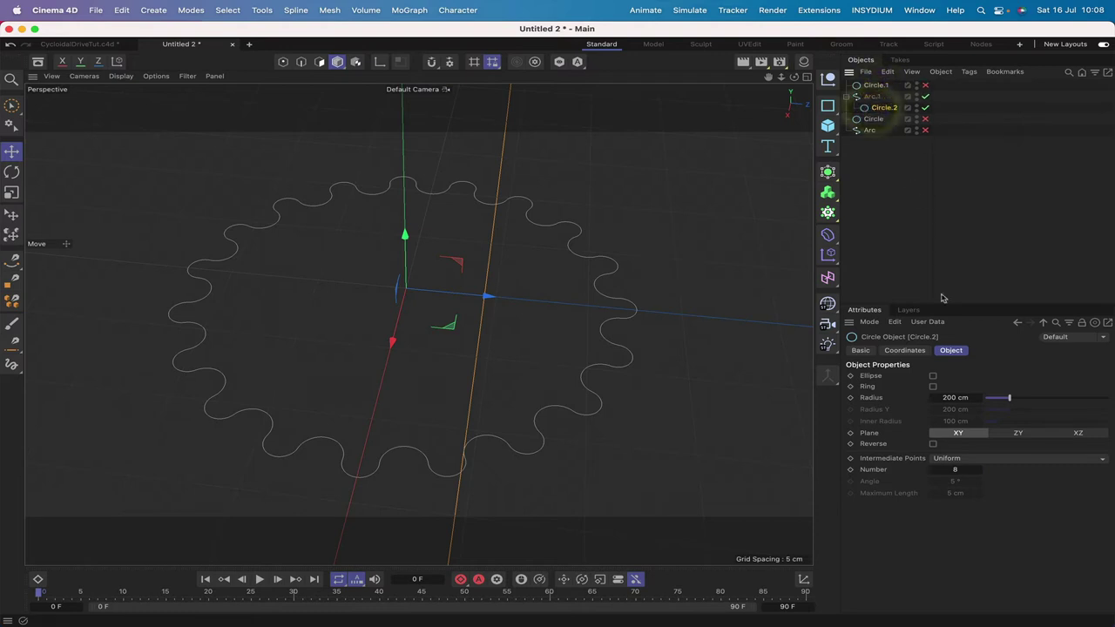
{"action": "double_click", "coordinate": [949, 398]}
{"action": "type", "text": "7"}
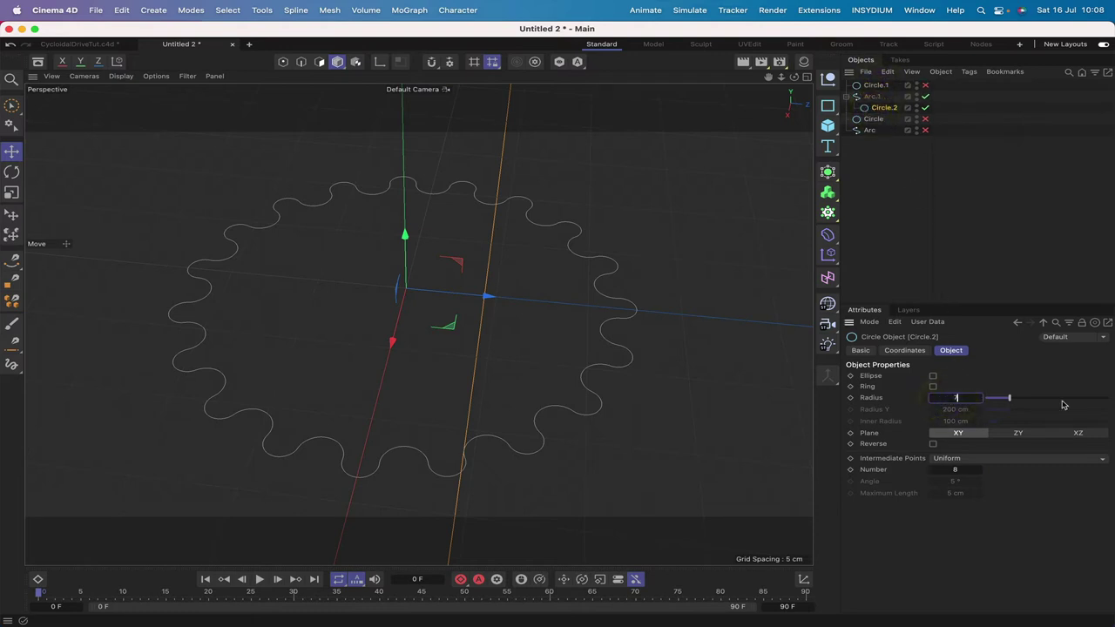
{"action": "key", "text": "Return"}
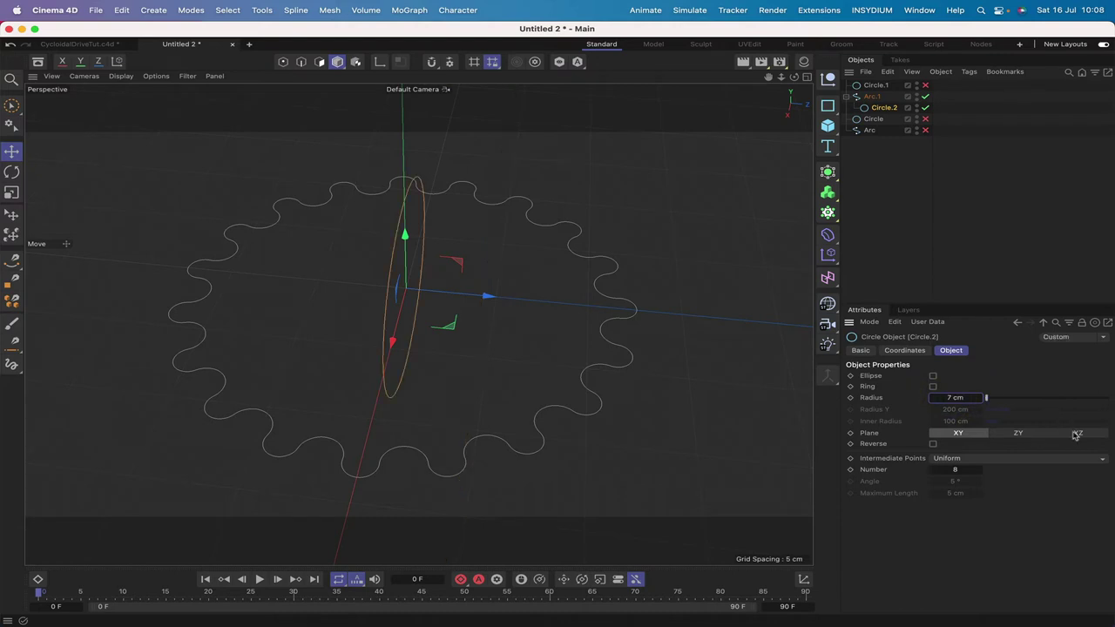
{"action": "left_click", "coordinate": [1077, 435]}
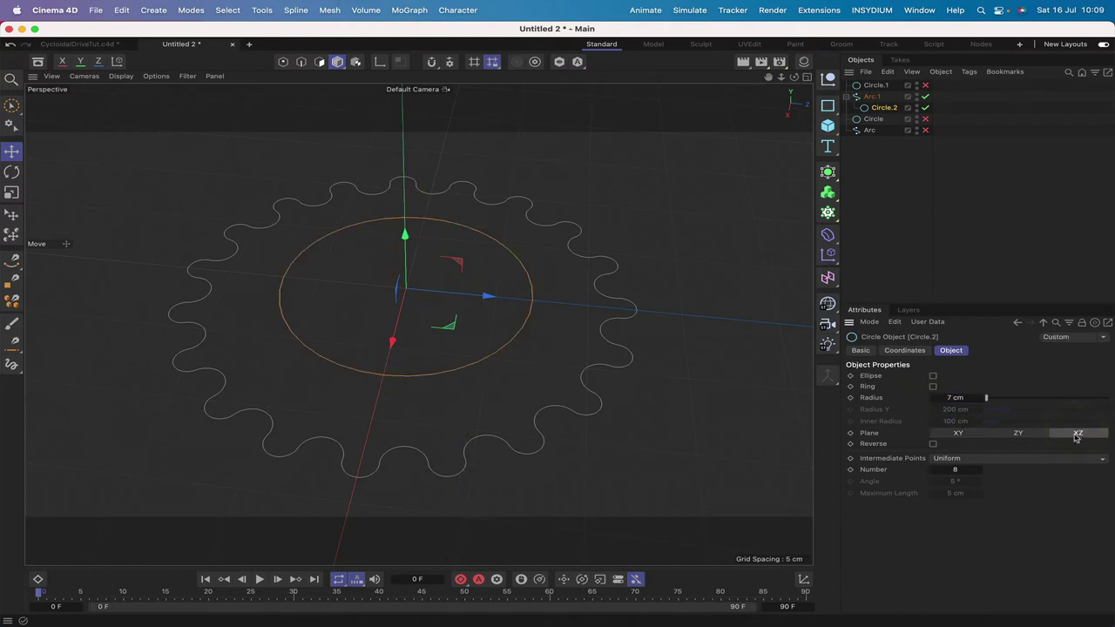
{"action": "left_click", "coordinate": [904, 350]}
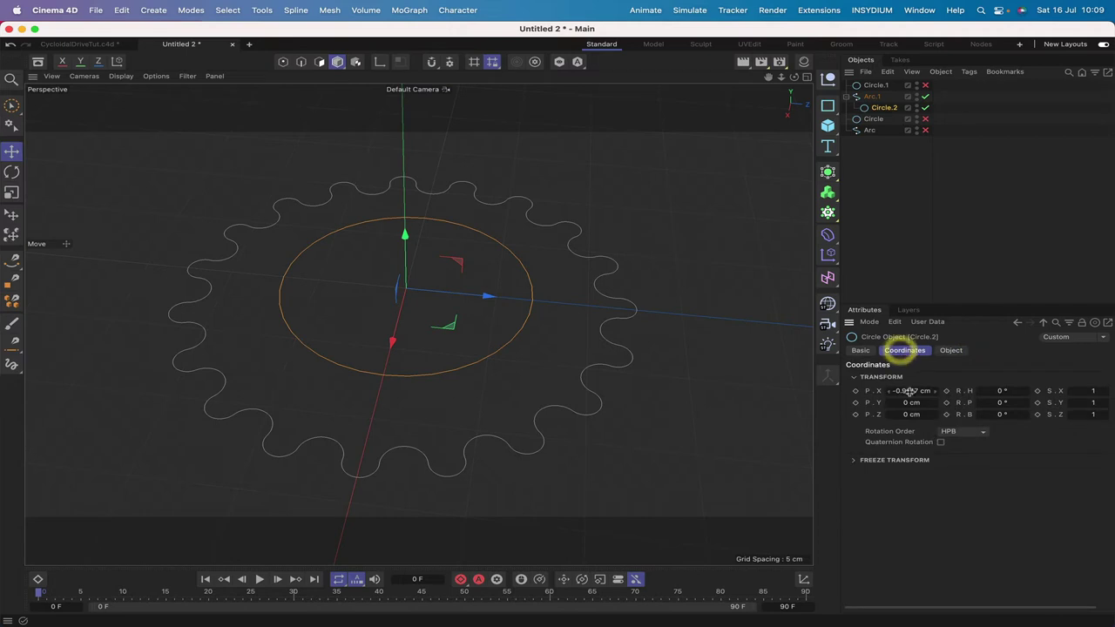
{"action": "double_click", "coordinate": [909, 391]}
{"action": "type", "text": "0"}
{"action": "key", "text": "Return"}
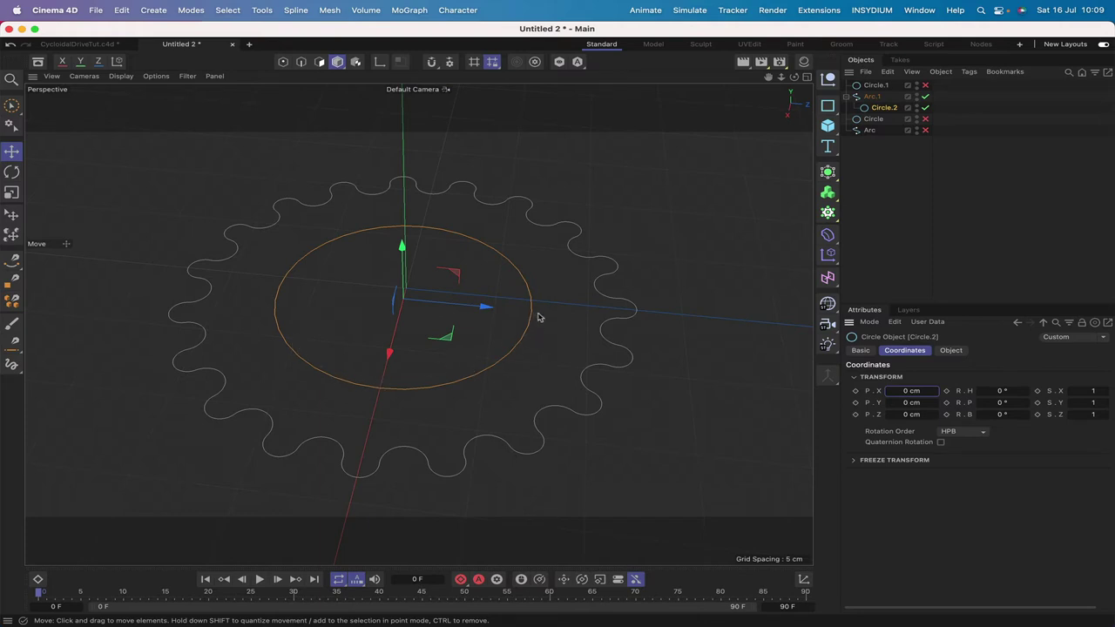
Move the circle to top level below Circle.1 and rename it Guide.
{"action": "left_click_drag", "start_coordinate": [879, 108], "coordinate": [859, 98]}
{"action": "double_click", "coordinate": [873, 96]}
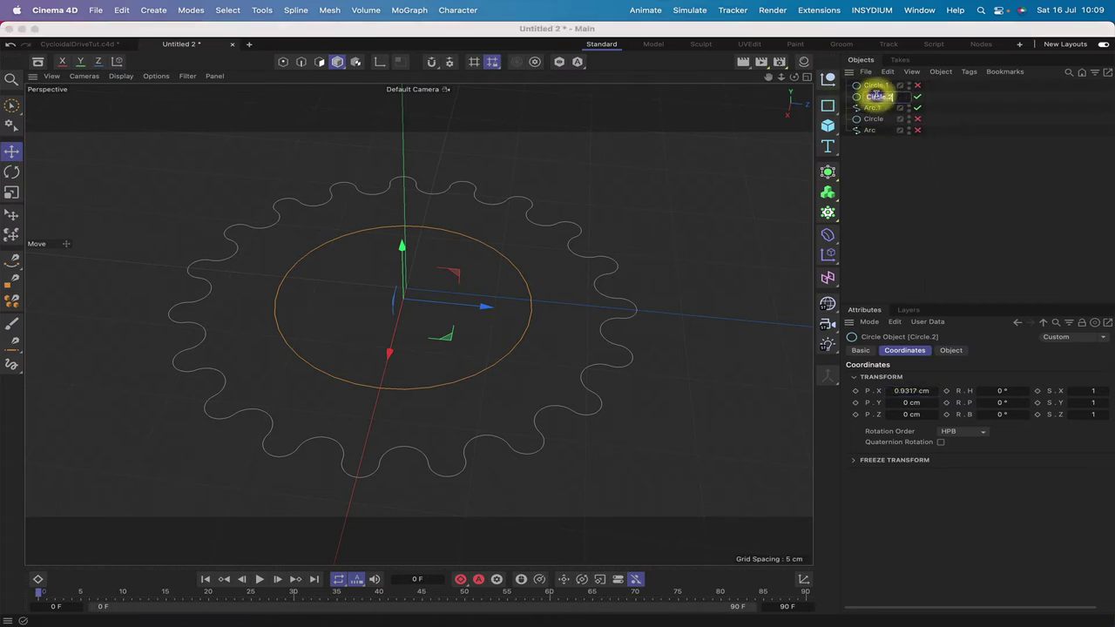
{"action": "type", "text": "Guide"}
{"action": "key", "text": "Return"}
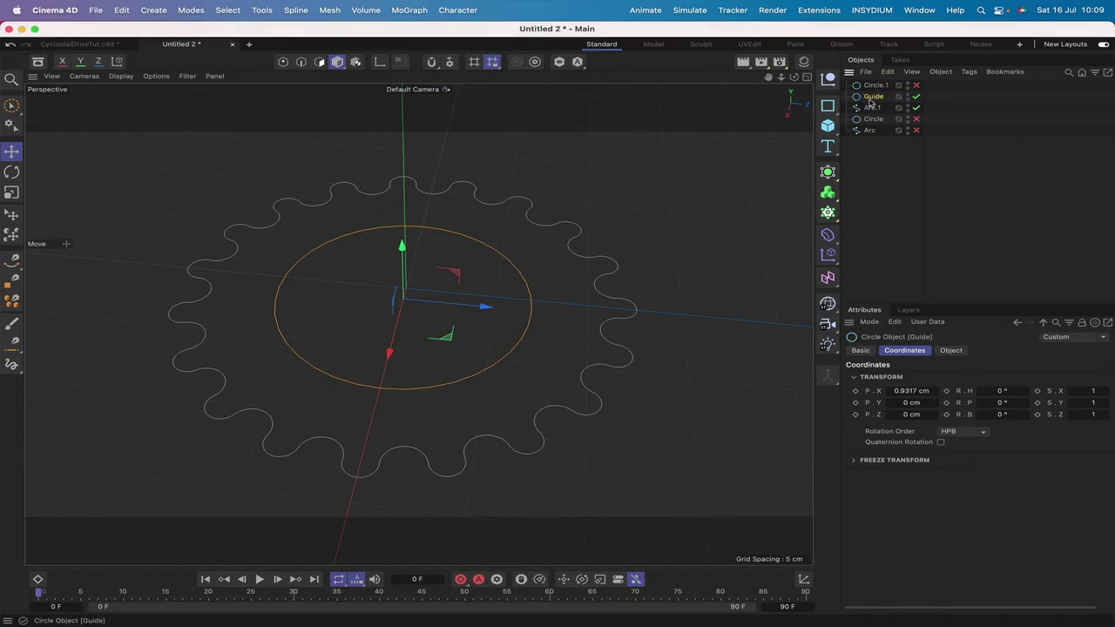
Add a 200 cm Circle spline, Circle.2, flat in the XZ plane, then select Arc.1.
{"action": "left_click", "coordinate": [834, 104]}
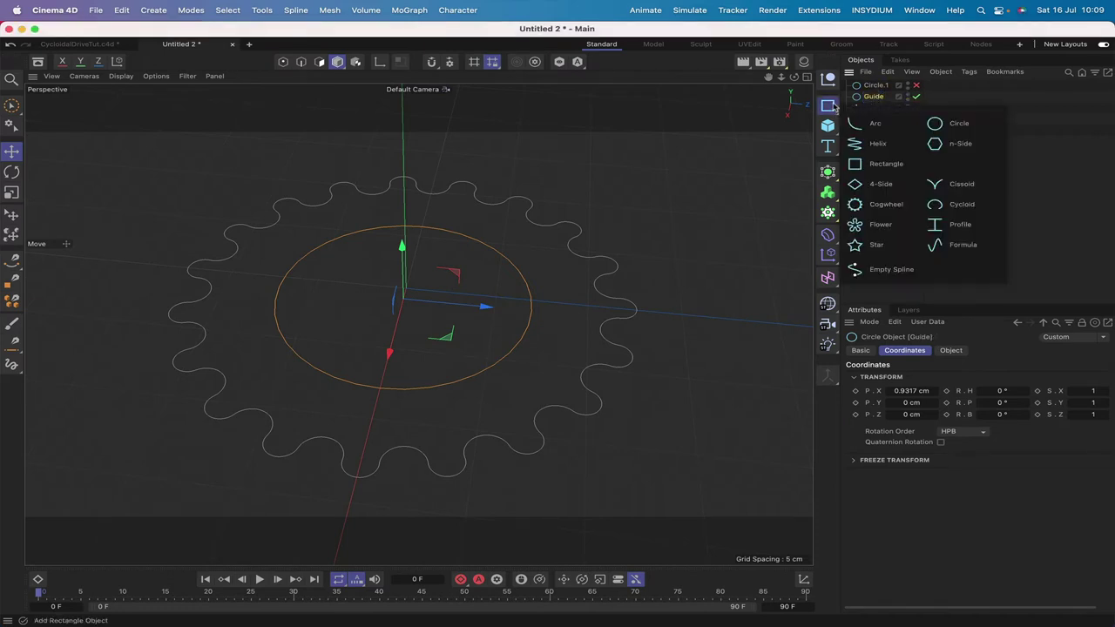
{"action": "left_click", "coordinate": [932, 121]}
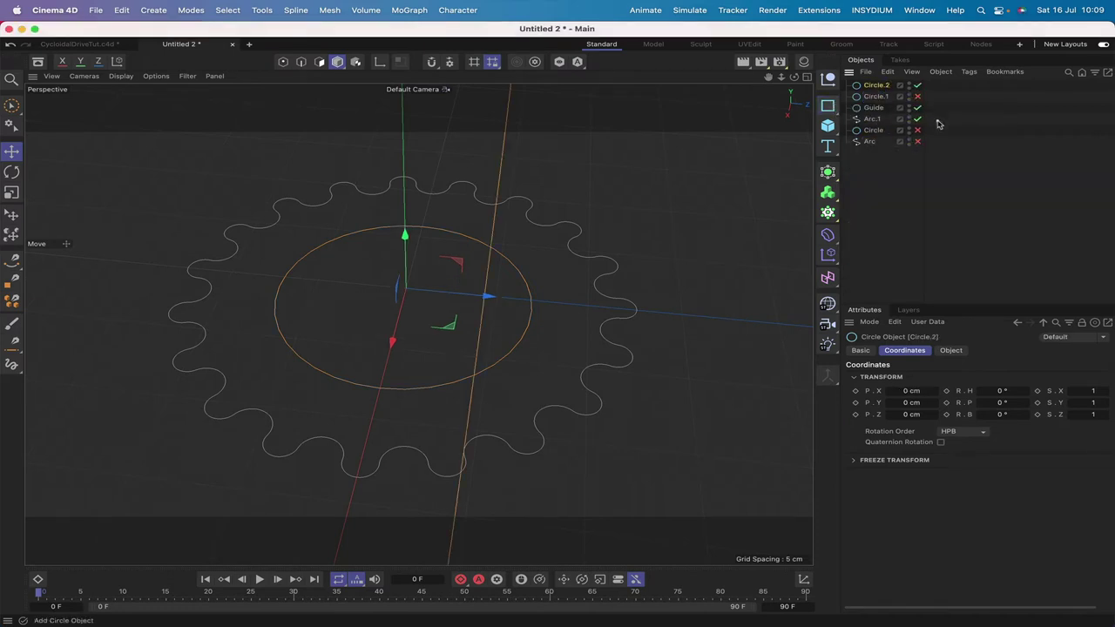
{"action": "left_click", "coordinate": [873, 87]}
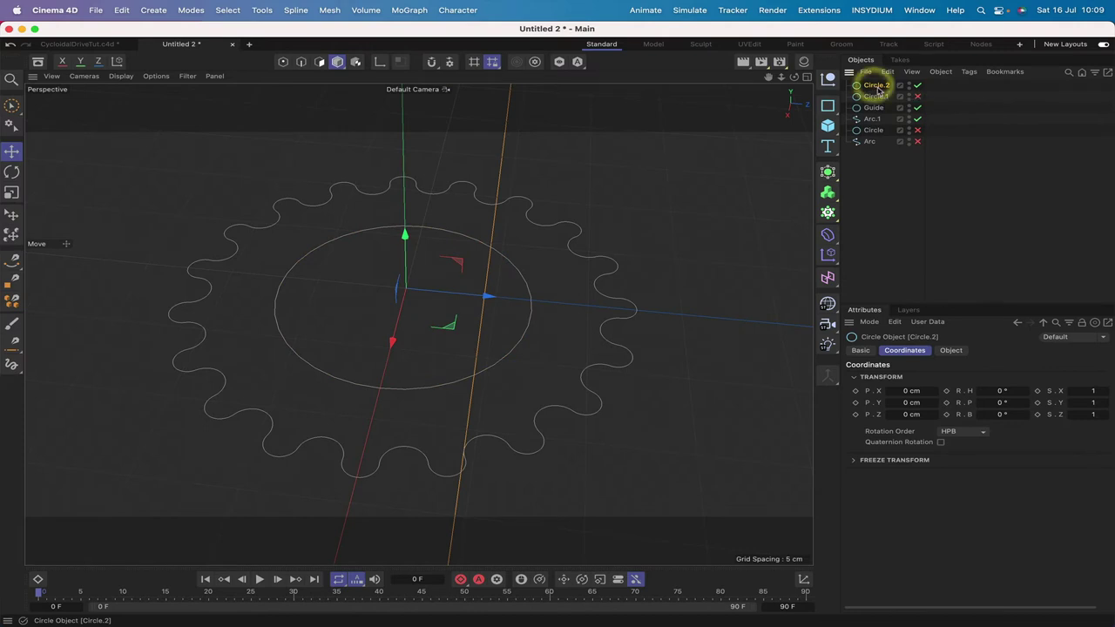
{"action": "left_click", "coordinate": [950, 350]}
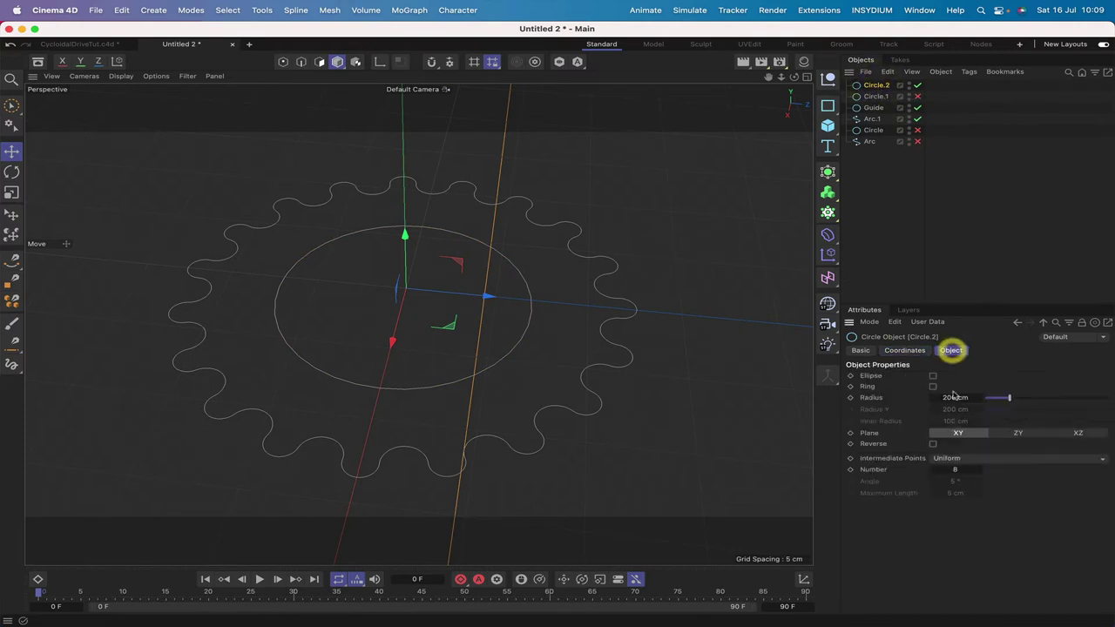
{"action": "left_click", "coordinate": [955, 398]}
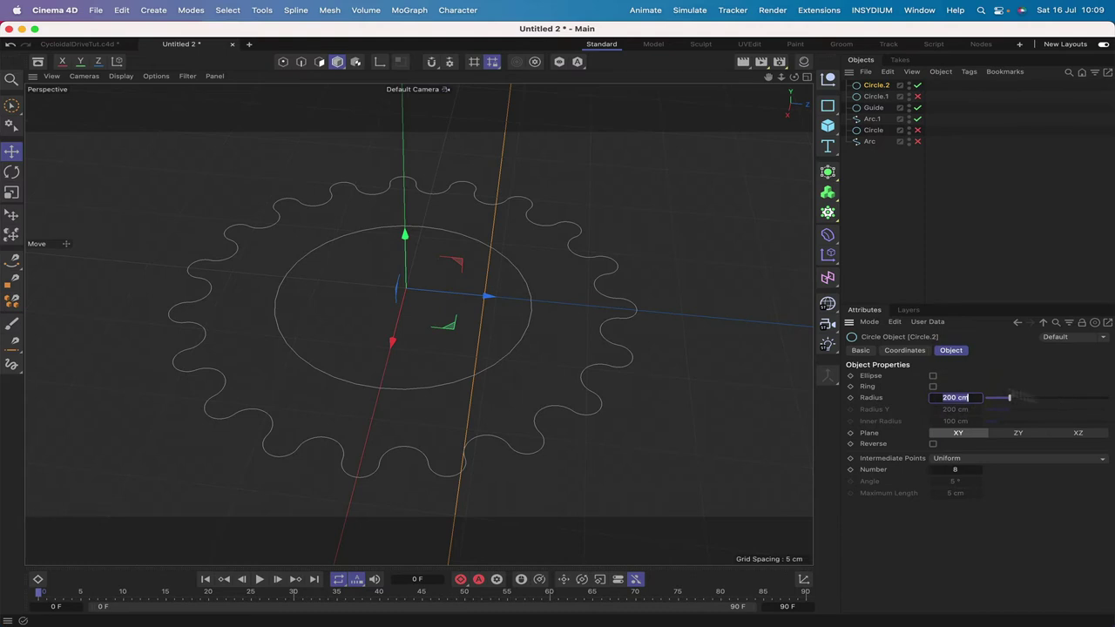
{"action": "left_click", "coordinate": [961, 398]}
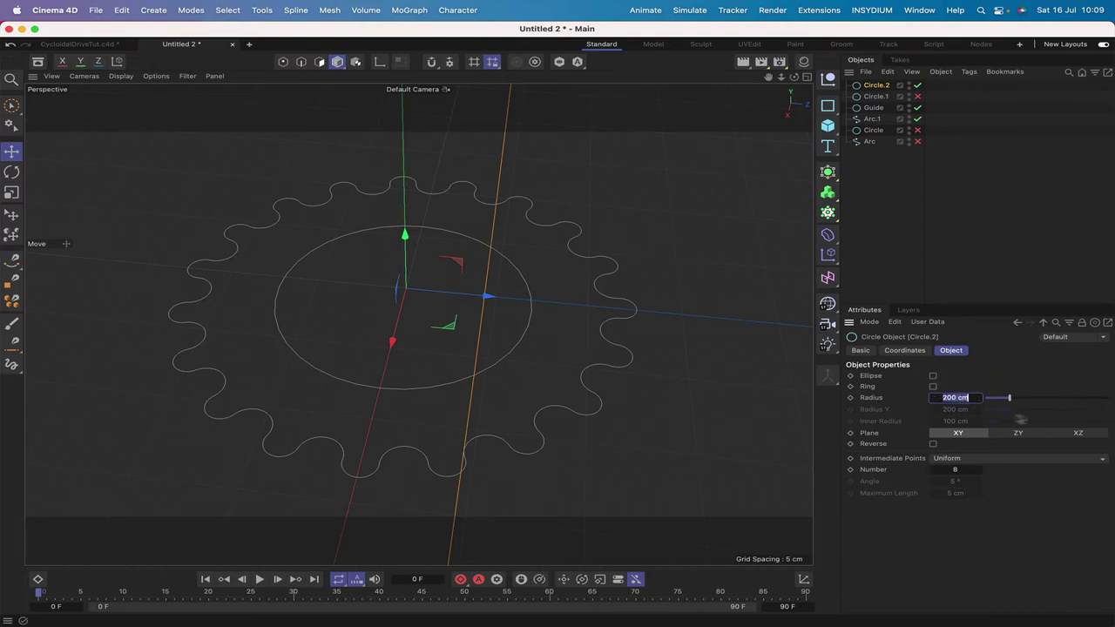
{"action": "left_click", "coordinate": [1078, 434]}
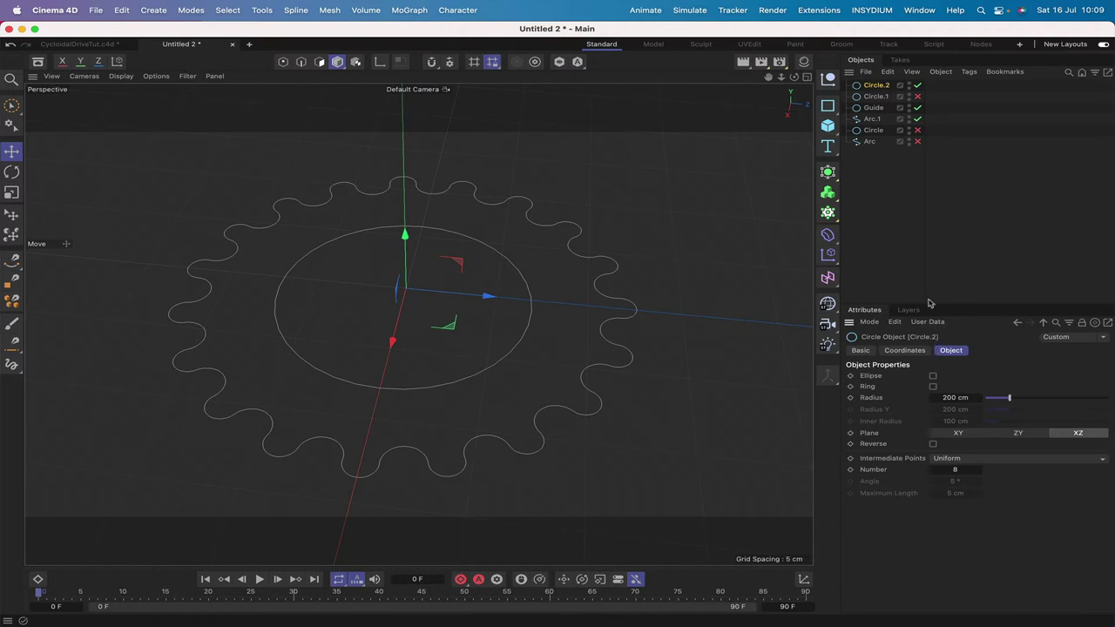
{"action": "left_click", "coordinate": [872, 118]}
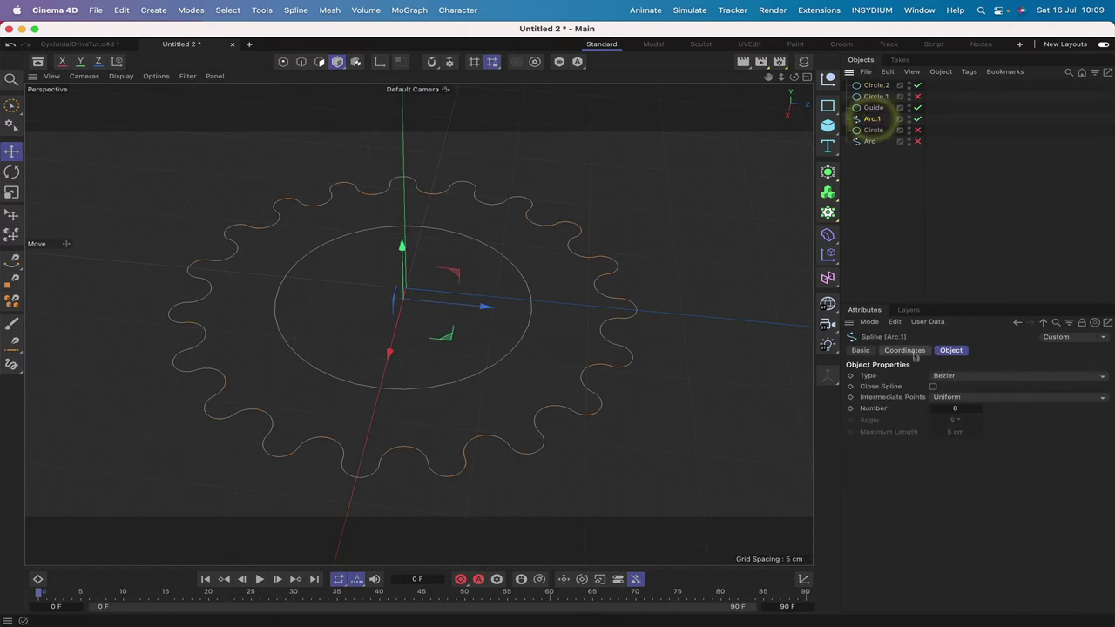
{"action": "left_click", "coordinate": [904, 350]}
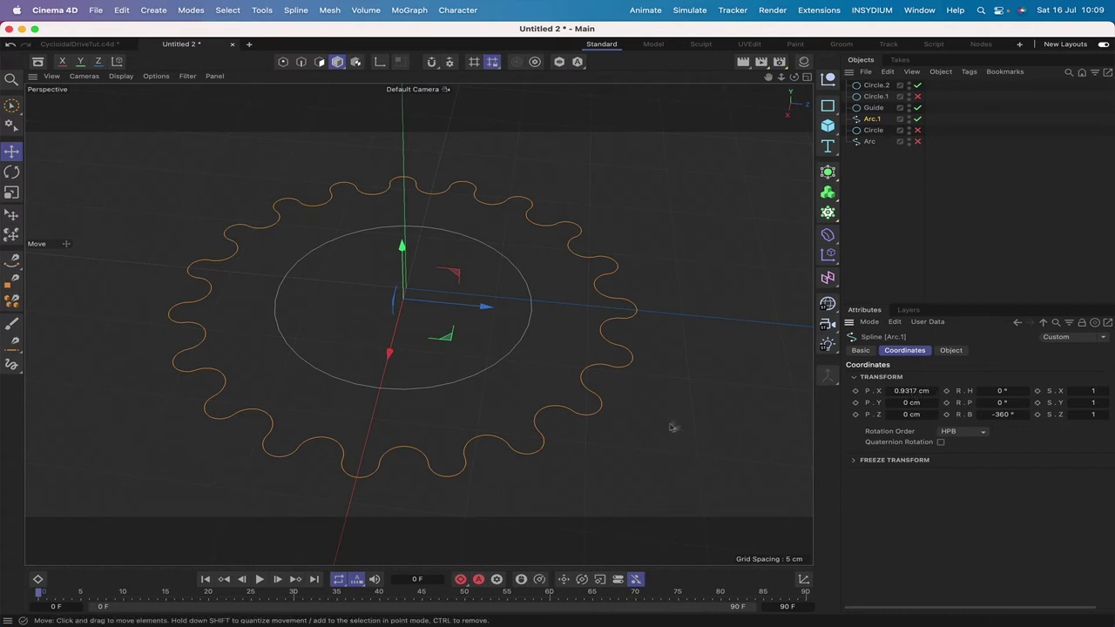
Open Calculator and enter the offset value 0.9317.
{"action": "mouse_move", "coordinate": [157, 610]}
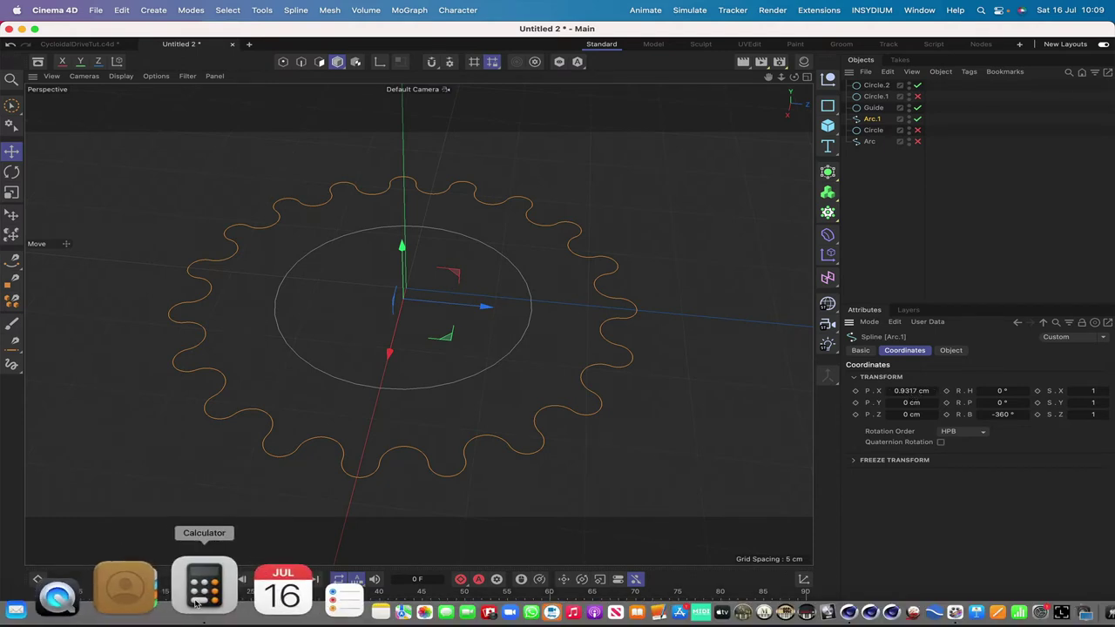
{"action": "left_click", "coordinate": [195, 601]}
{"action": "left_click", "coordinate": [453, 525]}
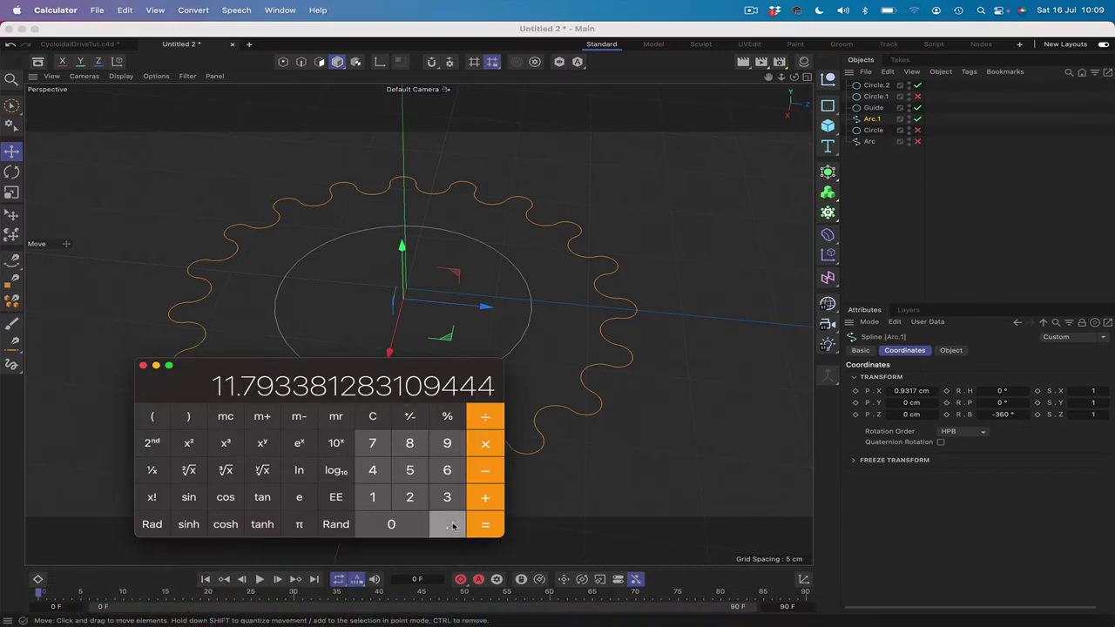
{"action": "left_click", "coordinate": [447, 443]}
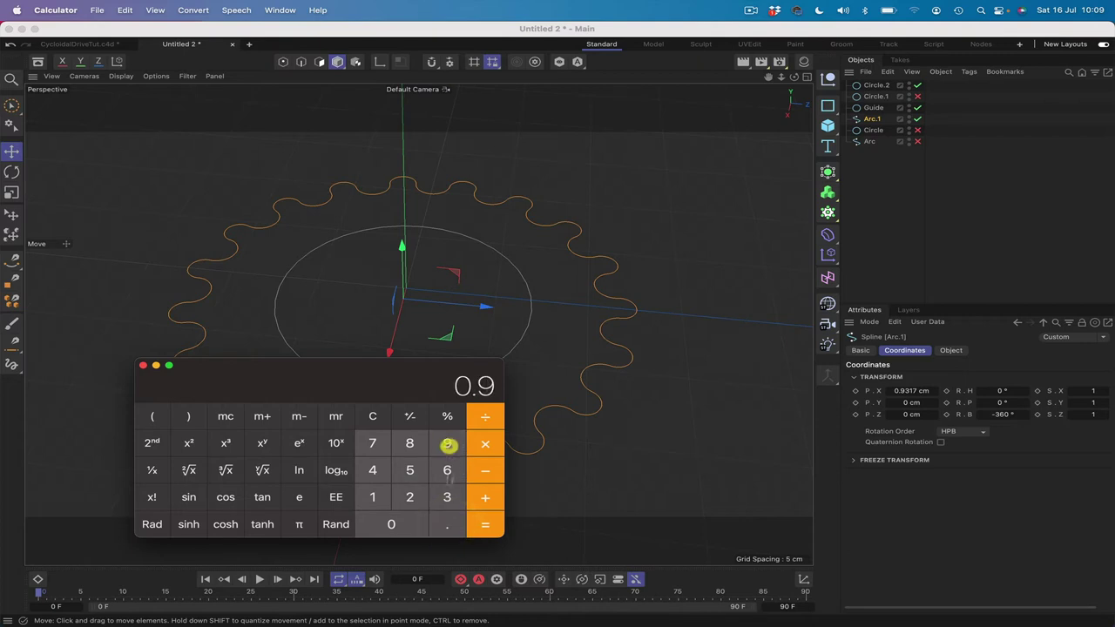
{"action": "left_click", "coordinate": [447, 497]}
{"action": "left_click", "coordinate": [380, 497]}
{"action": "left_click", "coordinate": [374, 444]}
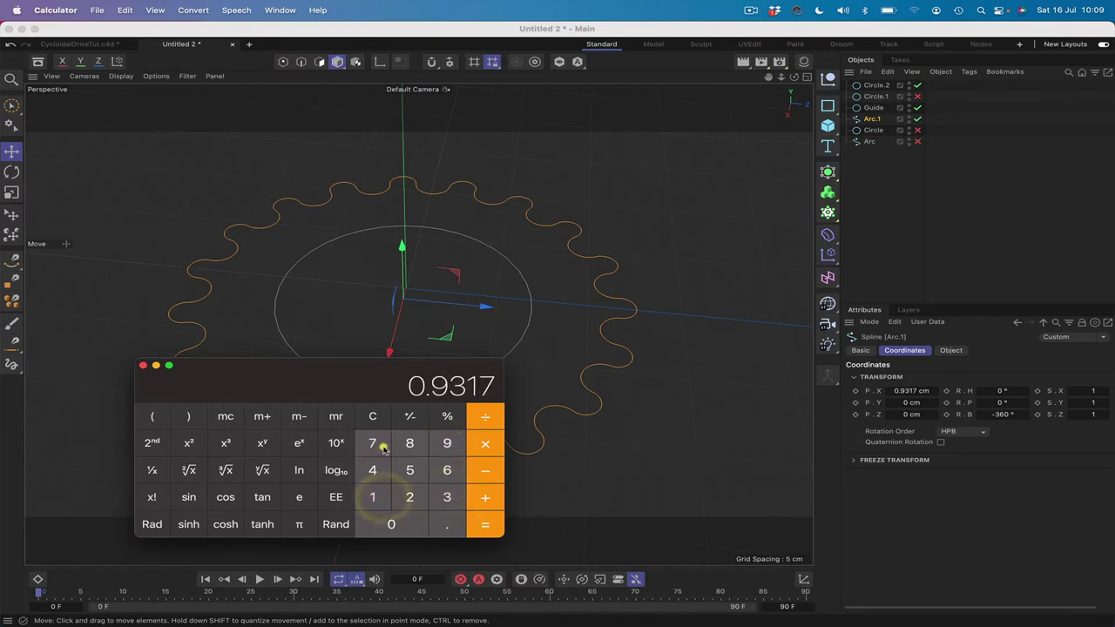
{"action": "left_click_drag", "start_coordinate": [412, 366], "coordinate": [328, 365]}
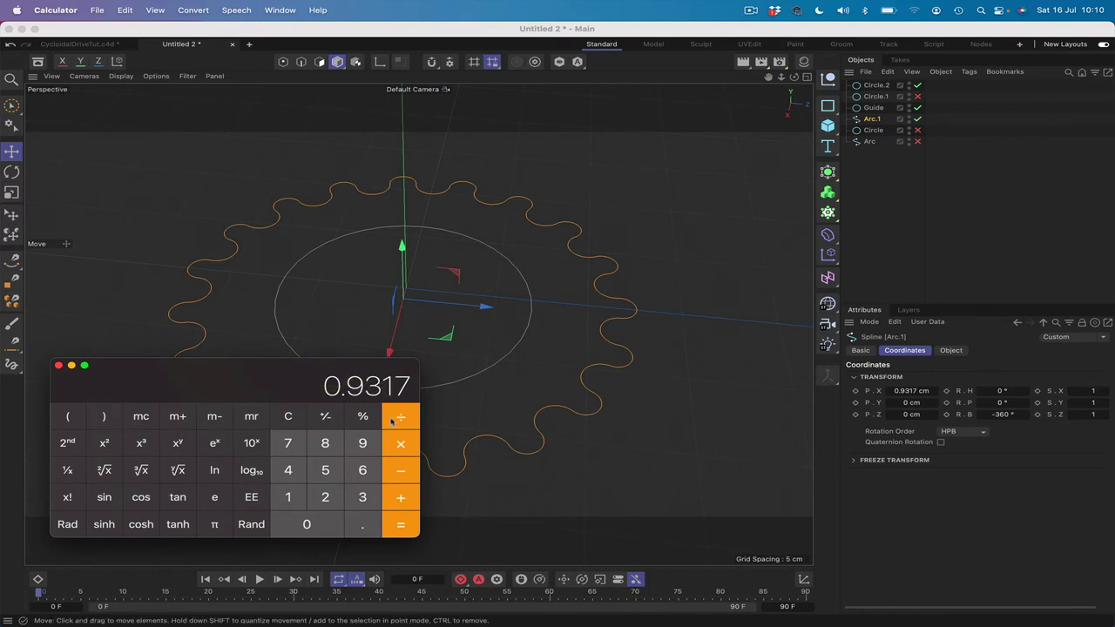
Multiply 0.9317 by 2 to get 1.8634, then return to Circle.2 in Cinema 4D.
{"action": "left_click", "coordinate": [400, 444]}
{"action": "left_click", "coordinate": [325, 498]}
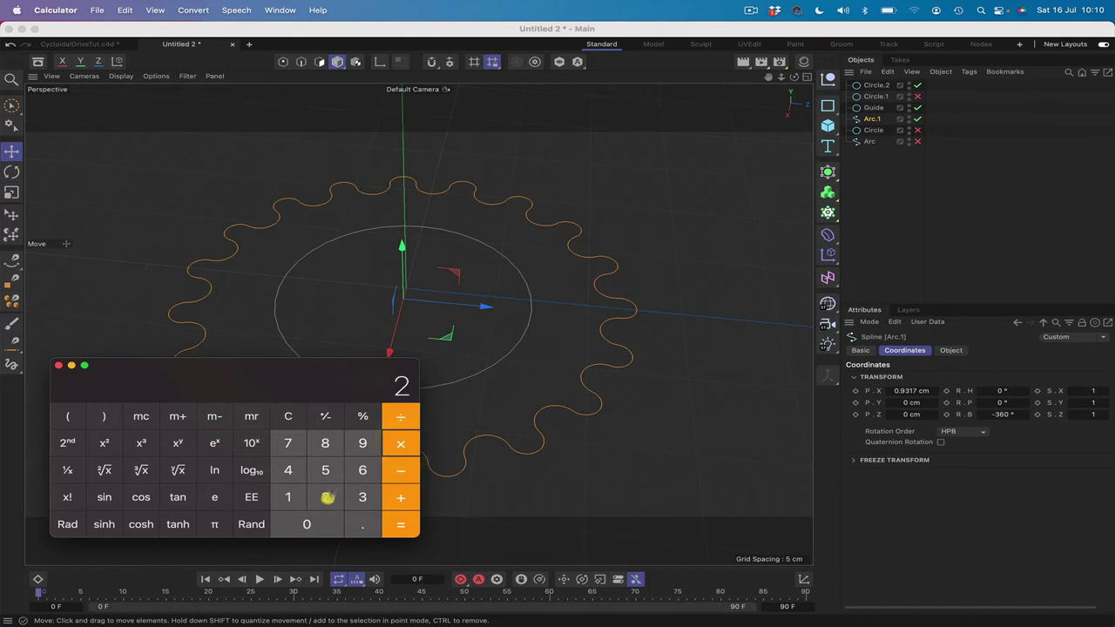
{"action": "left_click", "coordinate": [401, 525]}
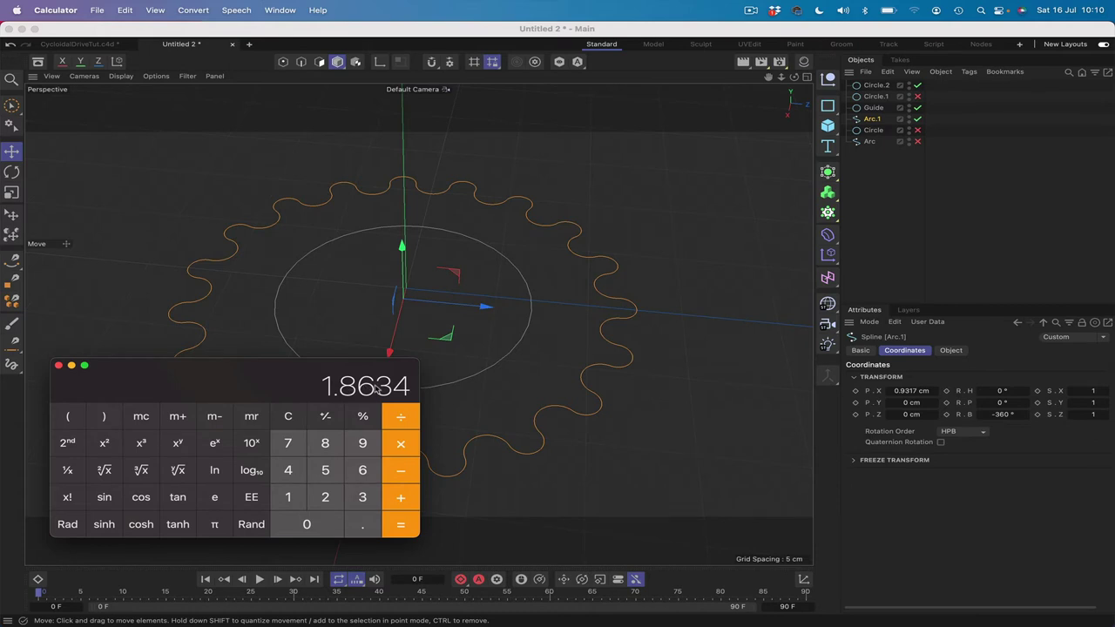
{"action": "left_click", "coordinate": [876, 85]}
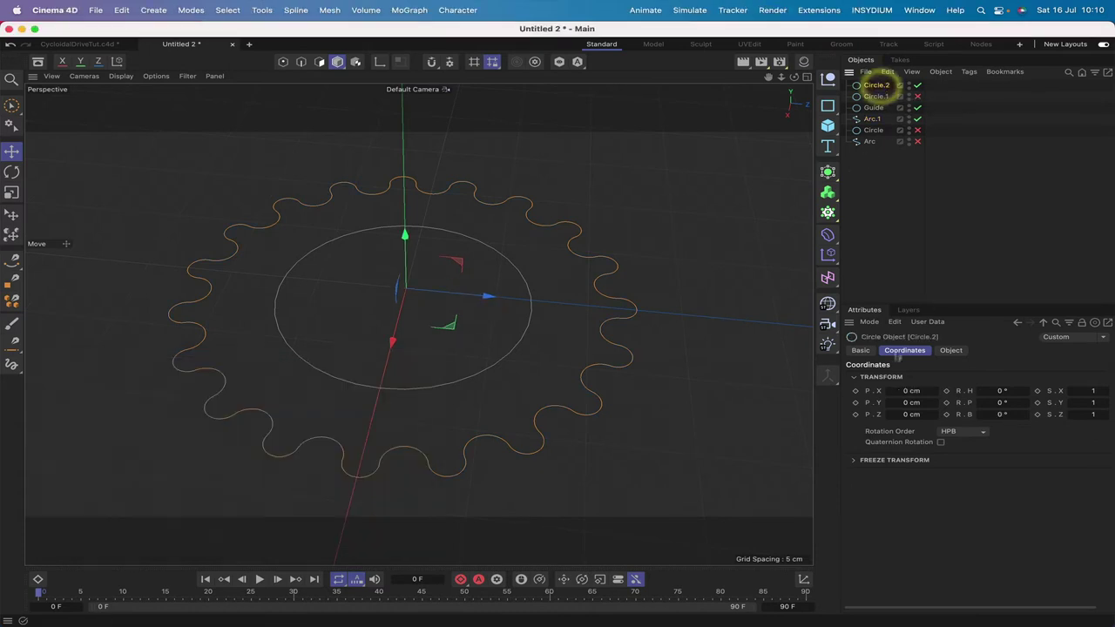
Set Circle.2's radius to 1.863 cm and close Calculator.
{"action": "left_click", "coordinate": [950, 350]}
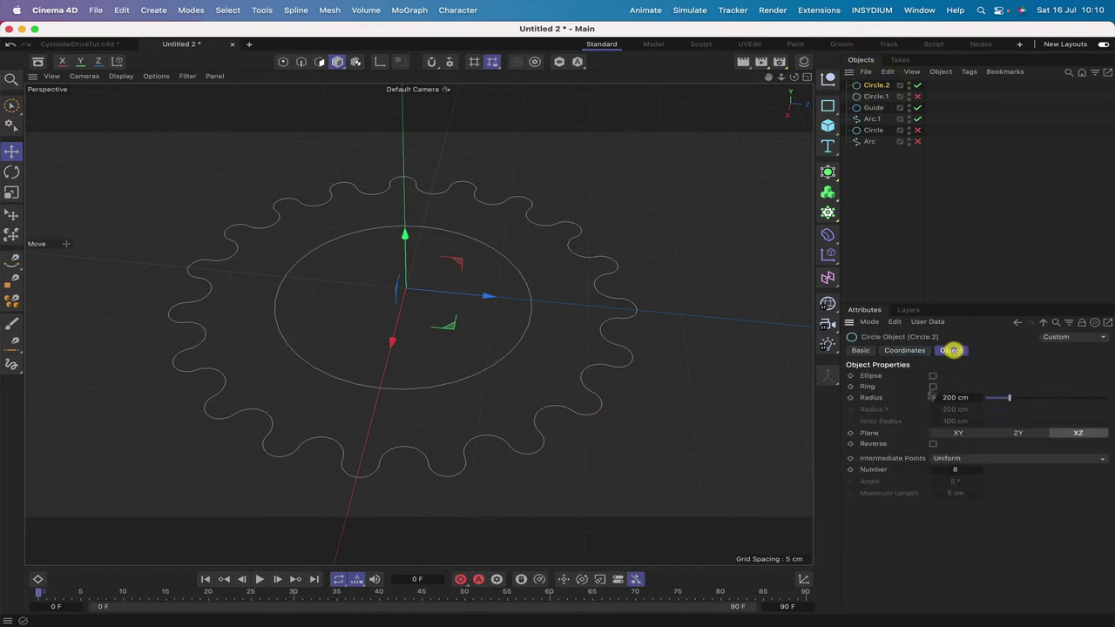
{"action": "left_click", "coordinate": [953, 398]}
{"action": "type", "text": "1.863"}
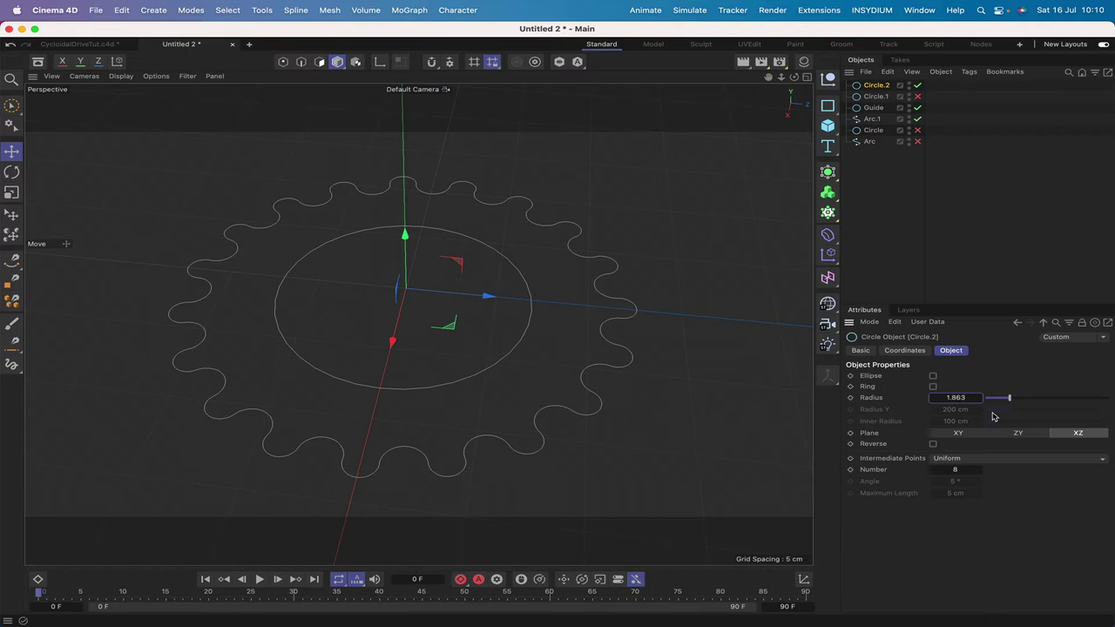
{"action": "key", "text": "Return"}
{"action": "left_click", "coordinate": [200, 597]}
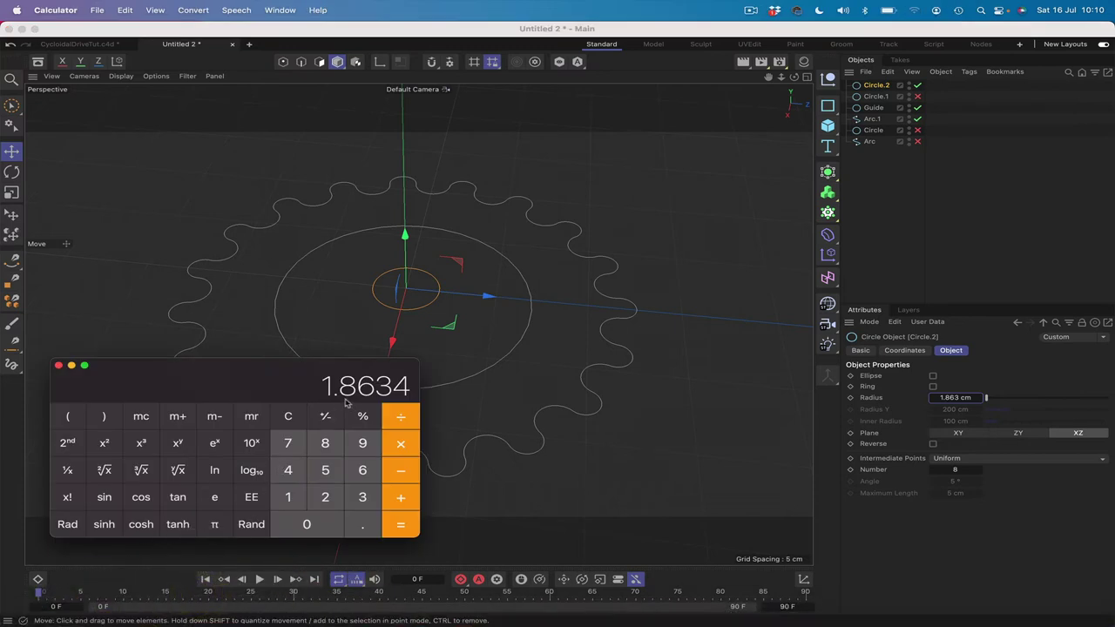
{"action": "left_click", "coordinate": [59, 365]}
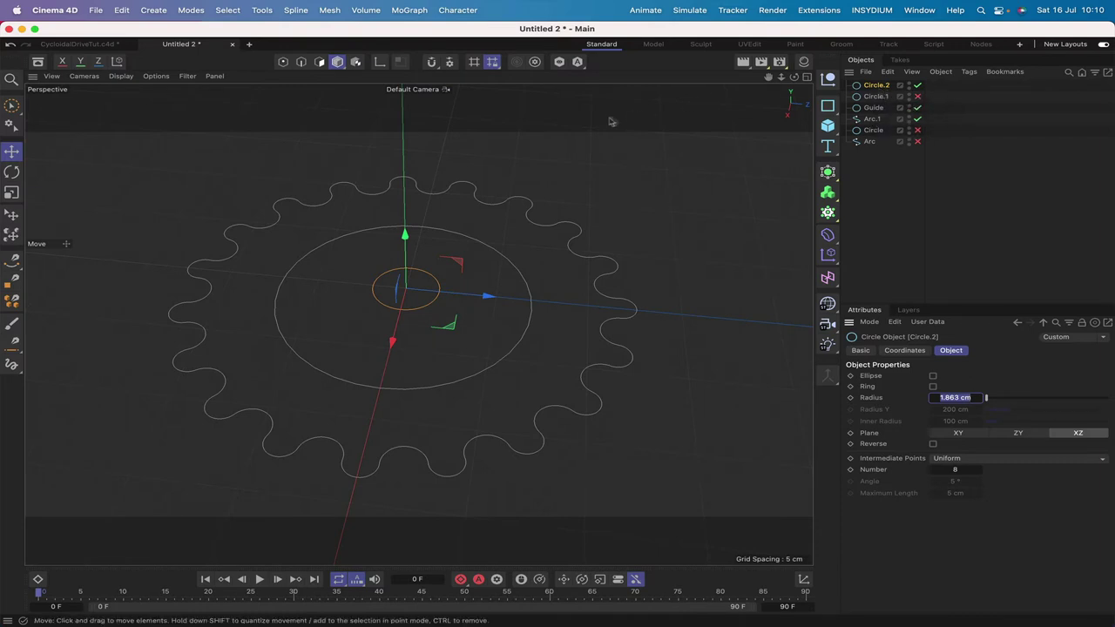
Duplicate Circle.2 into 5 copies along the Guide spline, grouped as Circle.2_copies.
{"action": "left_click", "coordinate": [260, 10]}
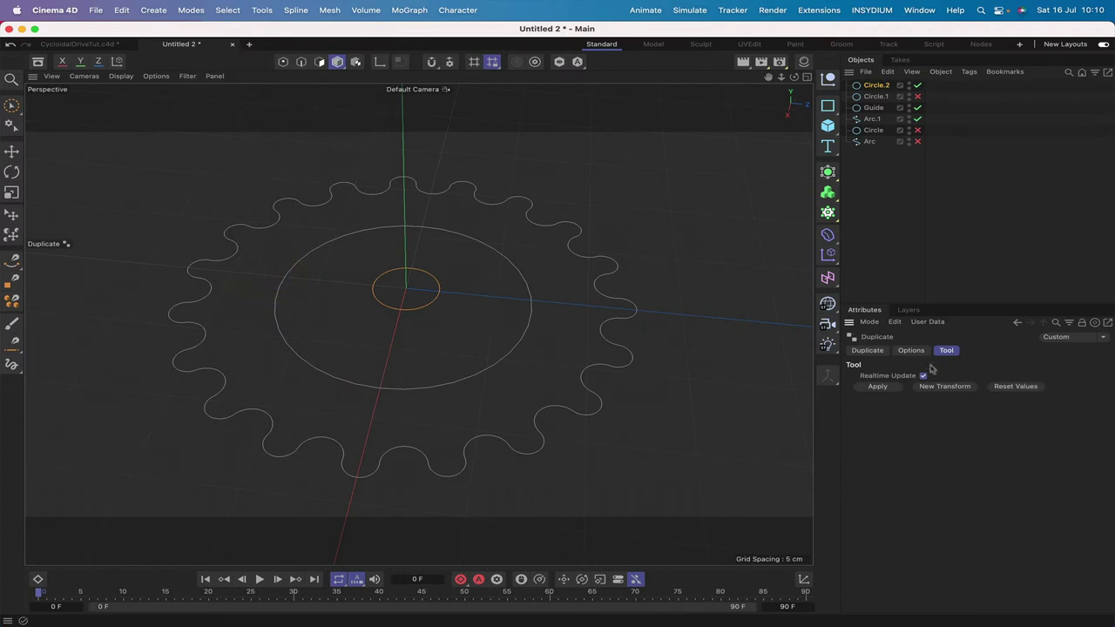
{"action": "left_click", "coordinate": [867, 350]}
{"action": "double_click", "coordinate": [933, 376]}
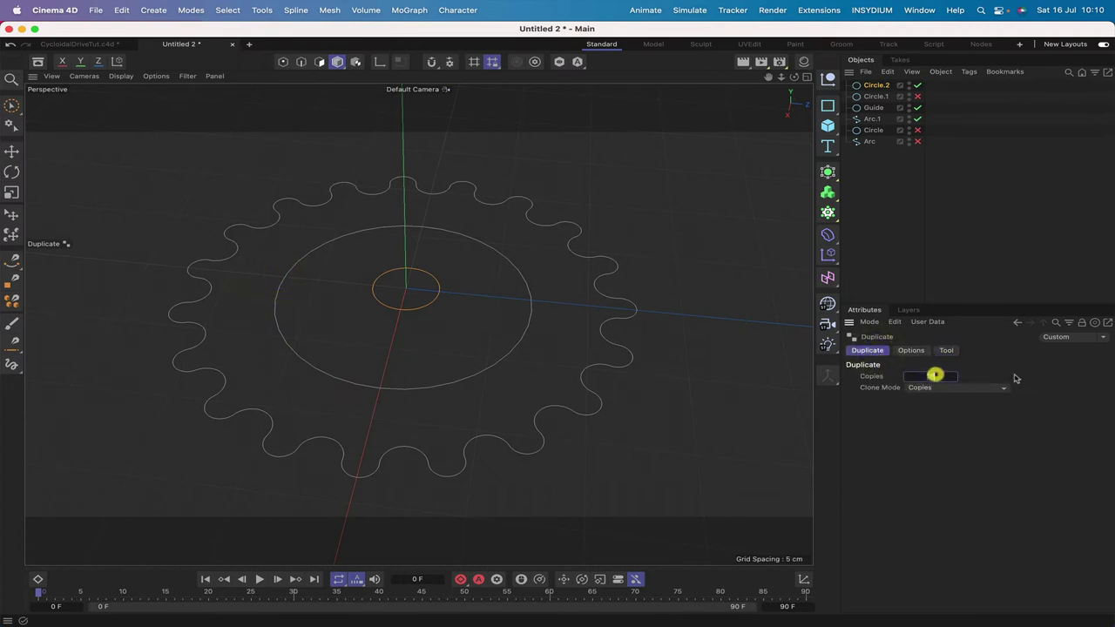
{"action": "type", "text": "5"}
{"action": "left_click", "coordinate": [911, 350]}
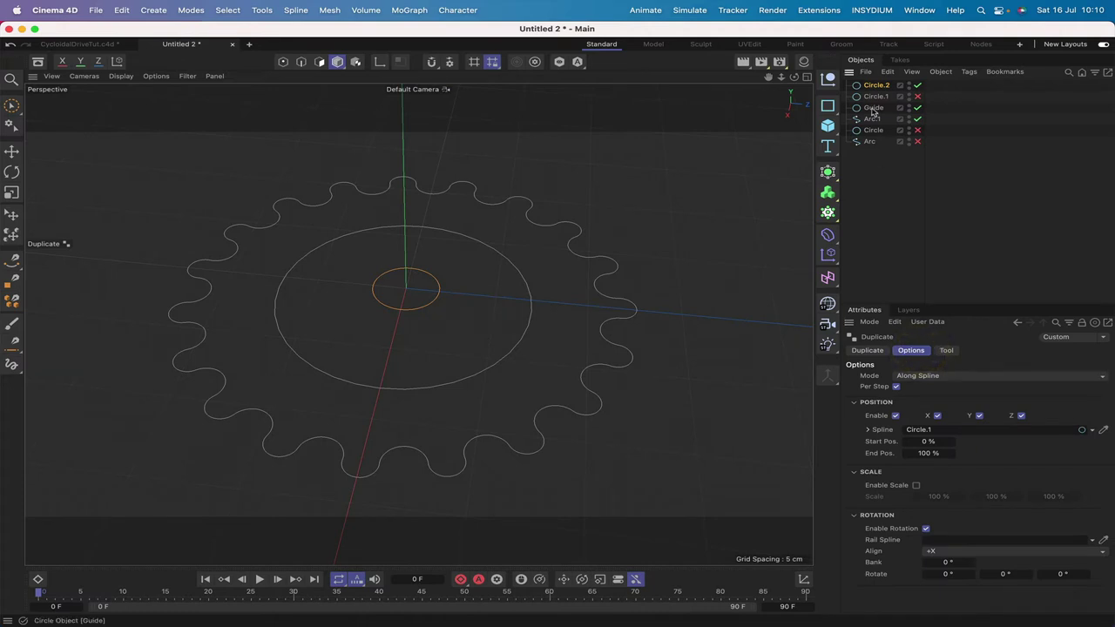
{"action": "left_click_drag", "start_coordinate": [873, 111], "coordinate": [944, 428]}
{"action": "left_click", "coordinate": [945, 350]}
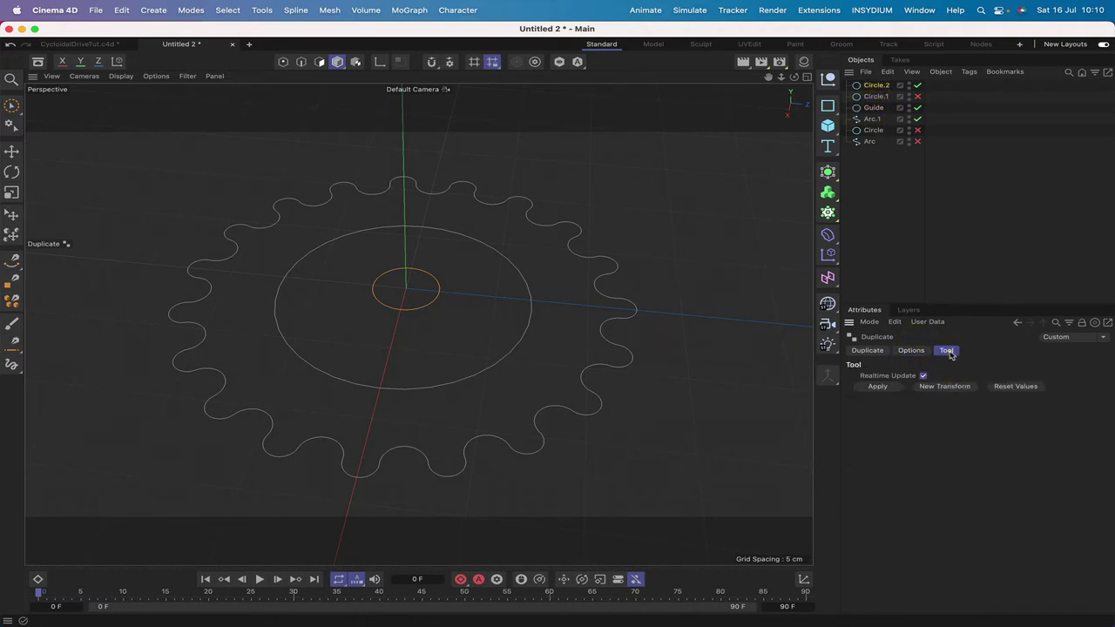
{"action": "left_click", "coordinate": [879, 387]}
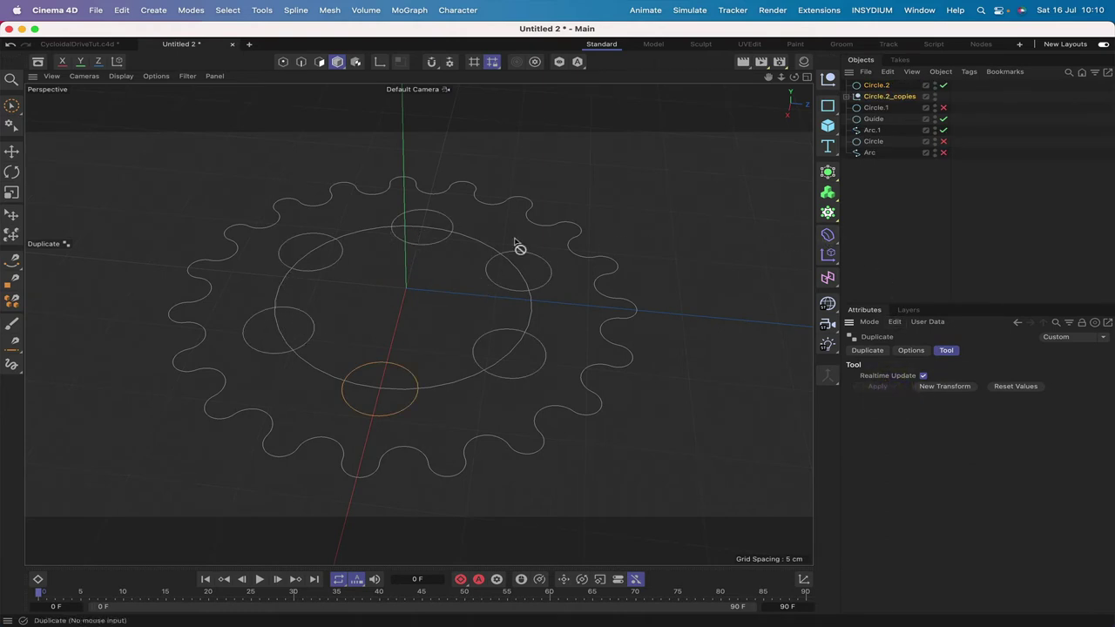
Convert the six pin circles in Circle.2_copies into editable splines.
{"action": "left_click", "coordinate": [847, 96]}
{"action": "left_click", "coordinate": [881, 108]}
{"action": "left_click_drag", "start_coordinate": [882, 107], "coordinate": [875, 155]}
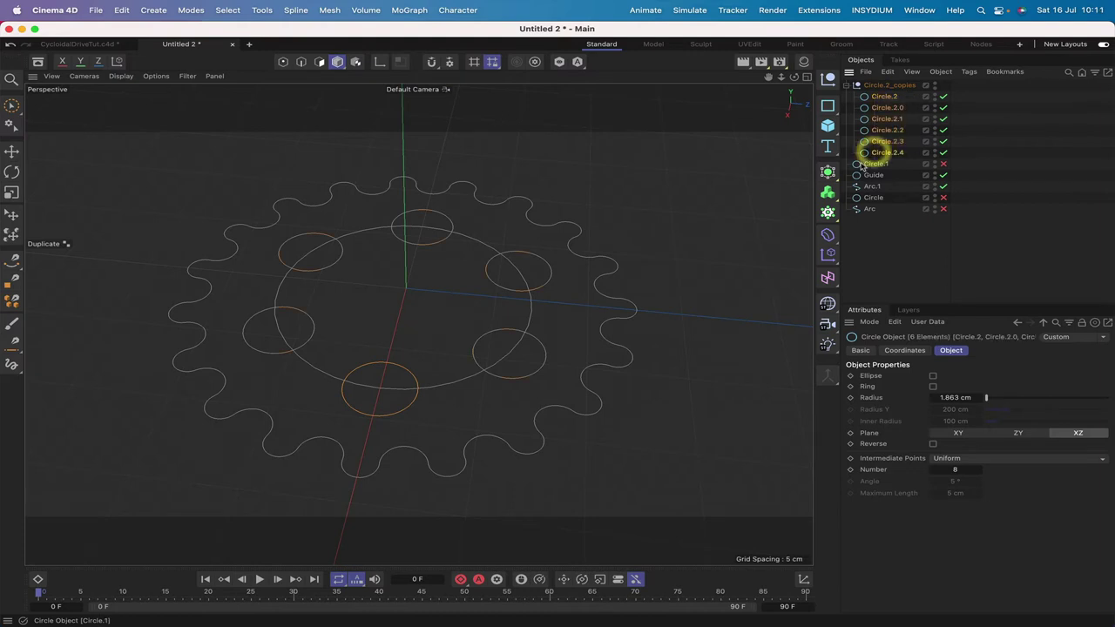
{"action": "key", "text": "c"}
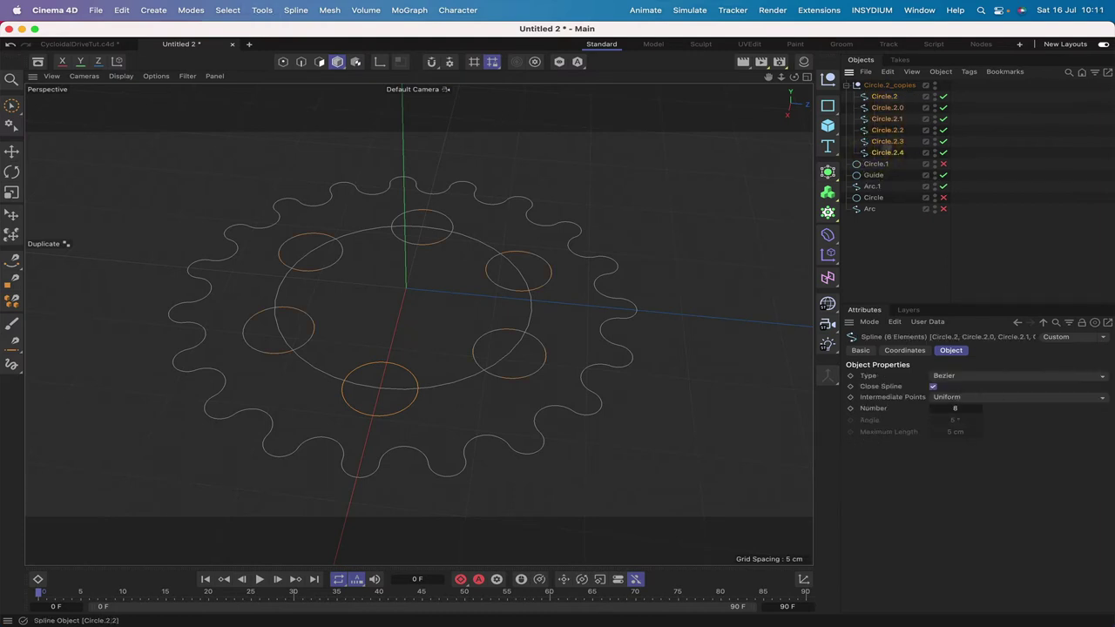
Arrange the pin circle splines alongside Arc.1 in the hierarchy, then deselect everything.
{"action": "left_click", "coordinate": [872, 188]}
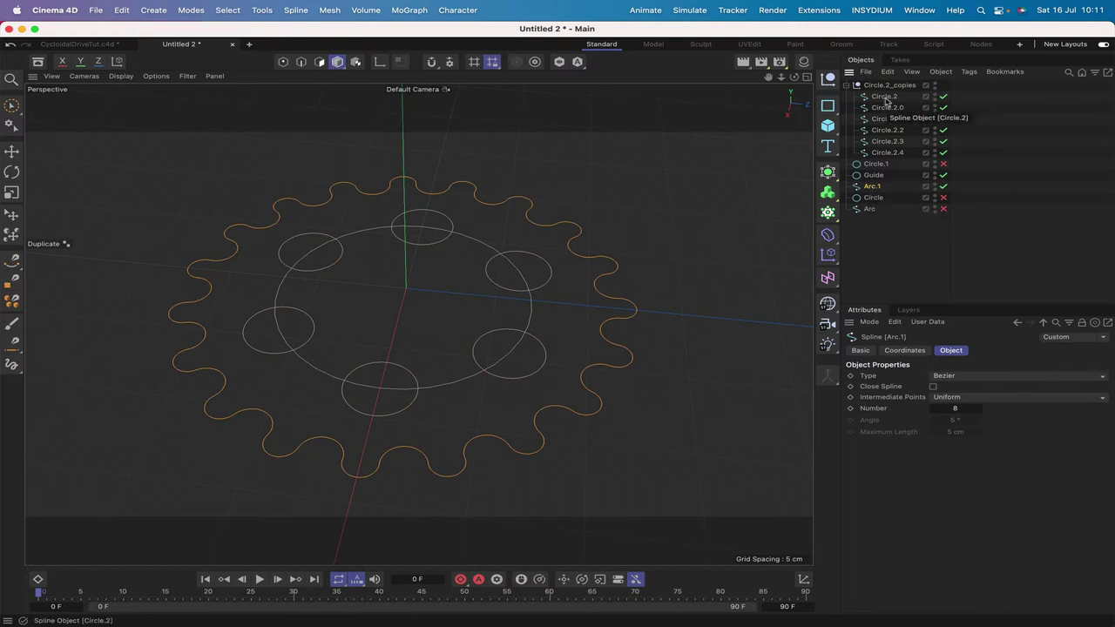
{"action": "left_click_drag", "start_coordinate": [885, 96], "coordinate": [874, 190]}
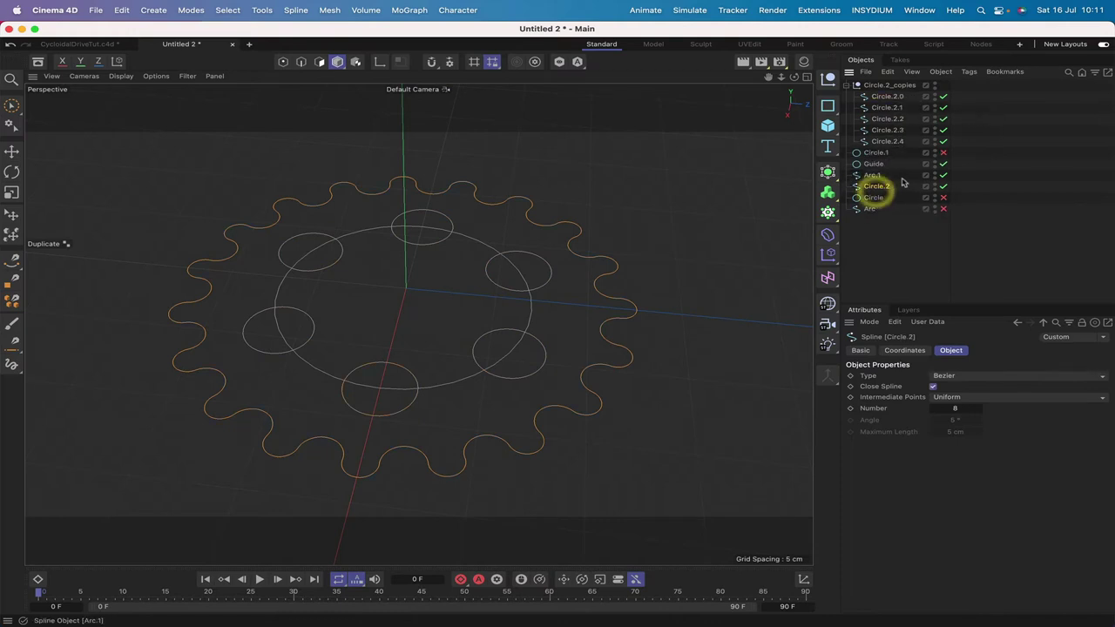
{"action": "key", "text": "super+z"}
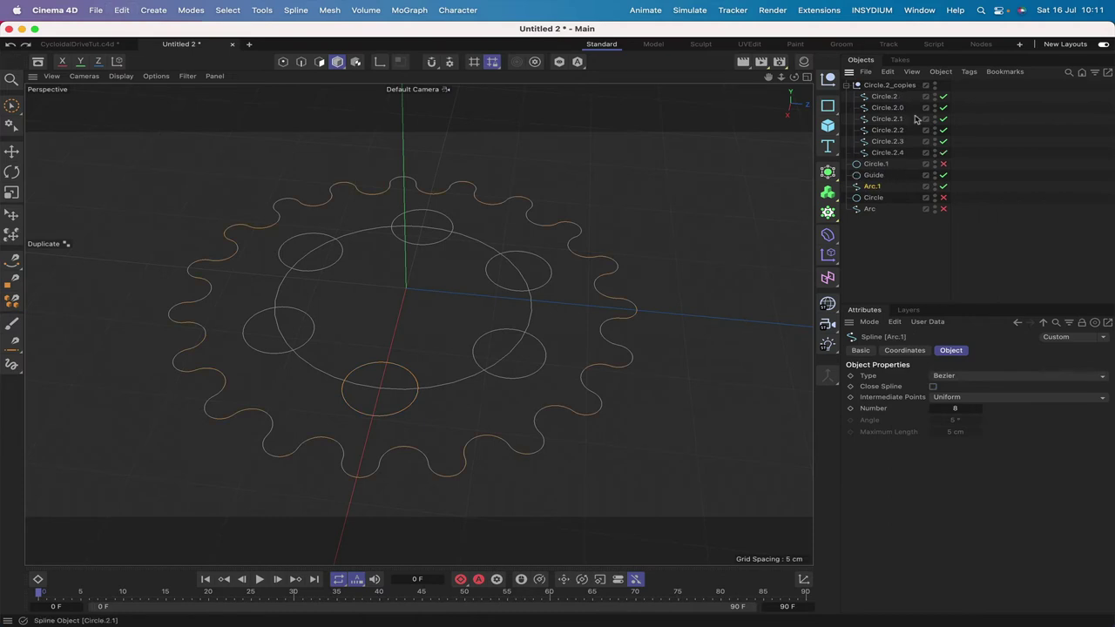
{"action": "left_click_drag", "start_coordinate": [911, 92], "coordinate": [876, 189]}
{"action": "left_click_drag", "start_coordinate": [896, 119], "coordinate": [860, 189]}
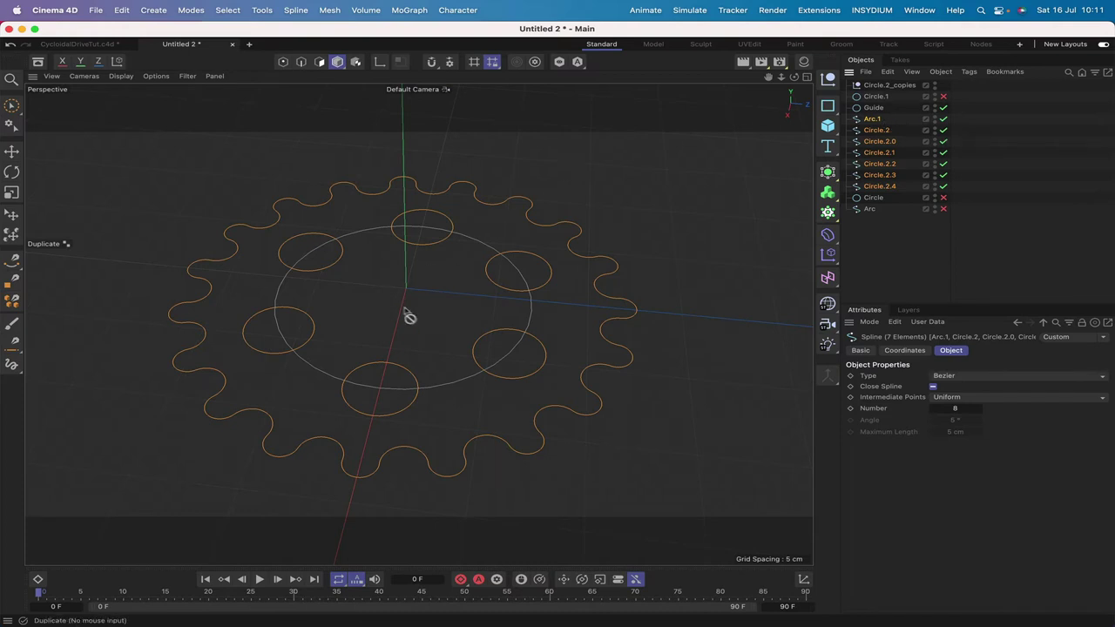
{"action": "left_click", "coordinate": [903, 121]}
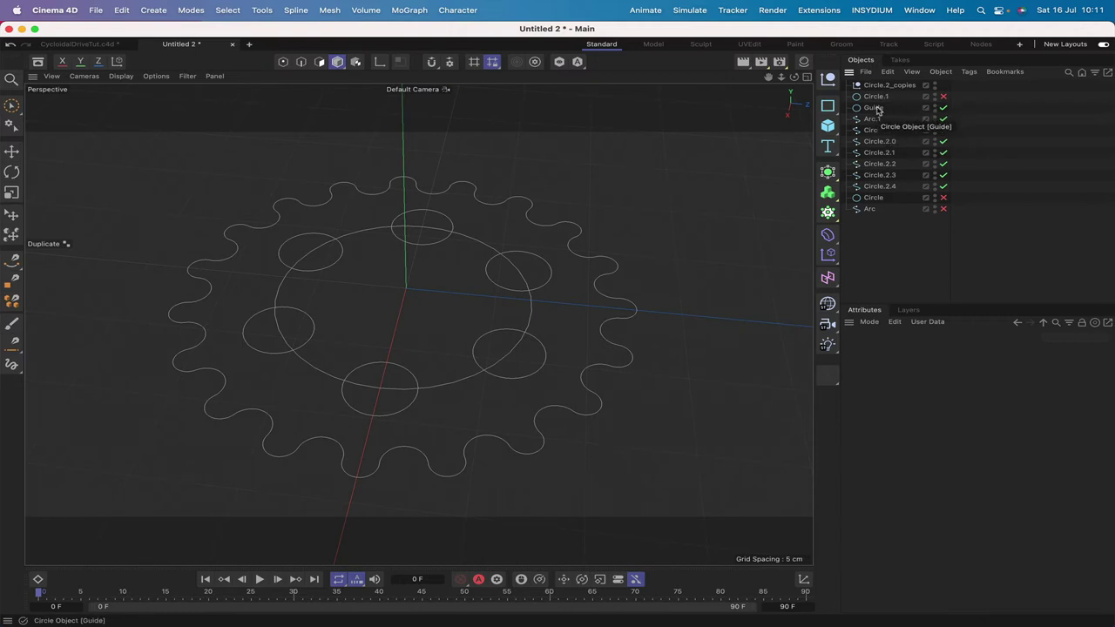
Duplicate the Guide circle as Guide.1 and centre it at X 0 cm.
{"action": "left_click", "coordinate": [874, 108]}
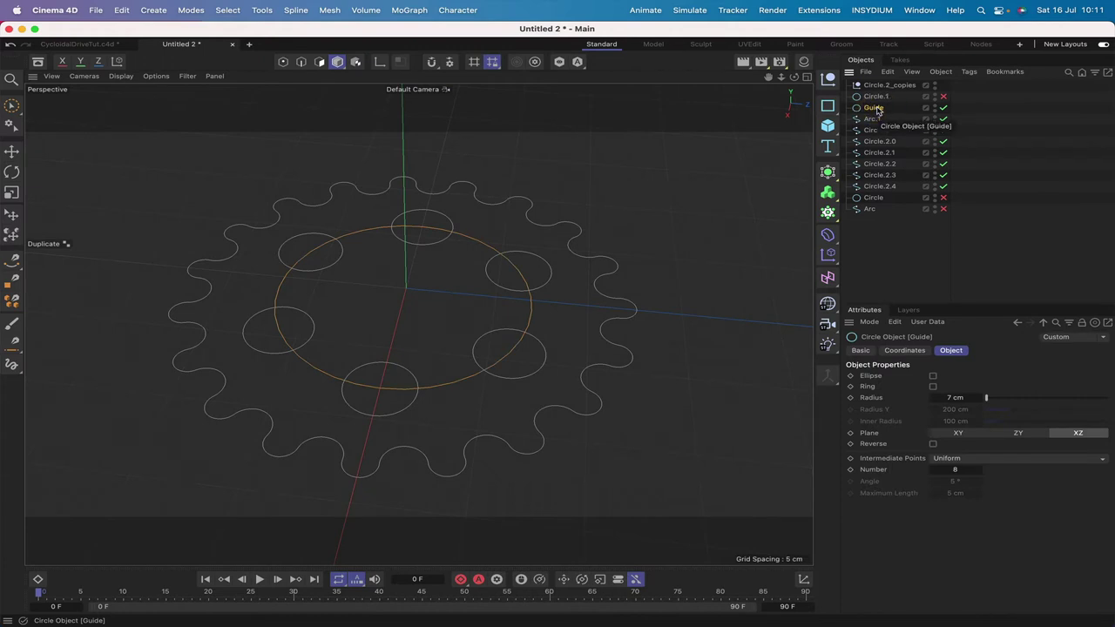
{"action": "left_click_drag", "start_coordinate": [877, 109], "coordinate": [877, 122], "text": "ctrl"}
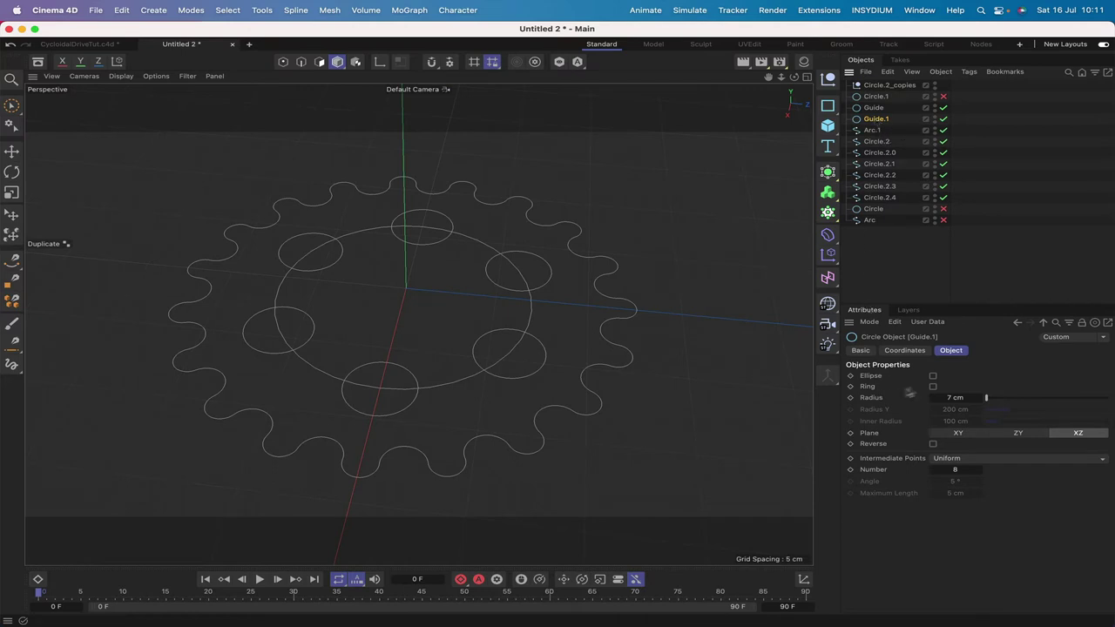
{"action": "left_click", "coordinate": [903, 350]}
{"action": "double_click", "coordinate": [911, 391]}
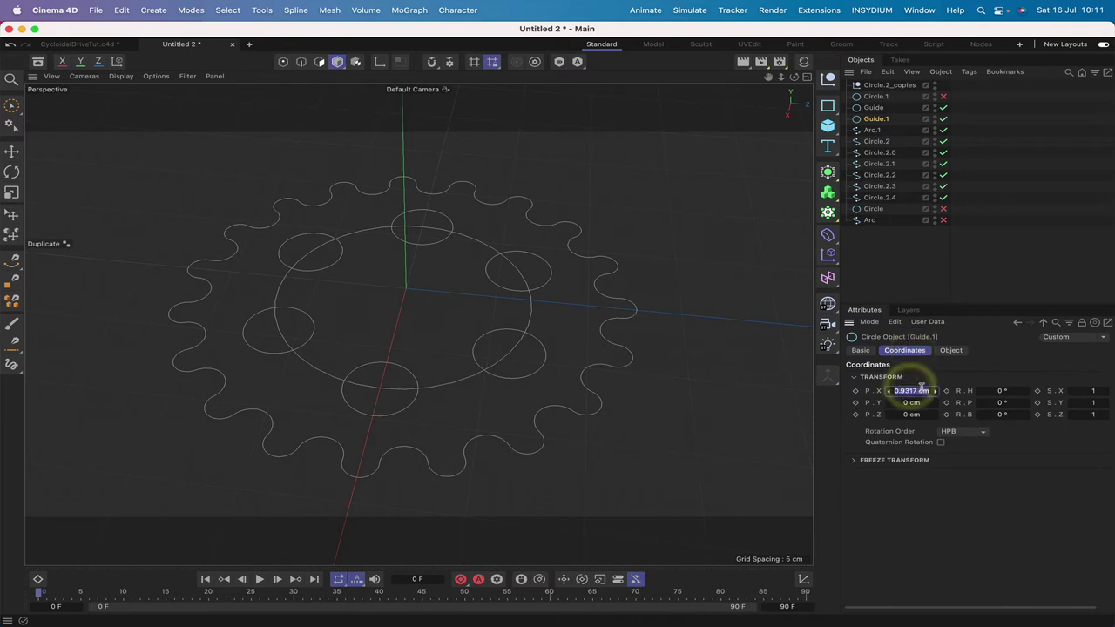
{"action": "type", "text": "0"}
{"action": "key", "text": "Return"}
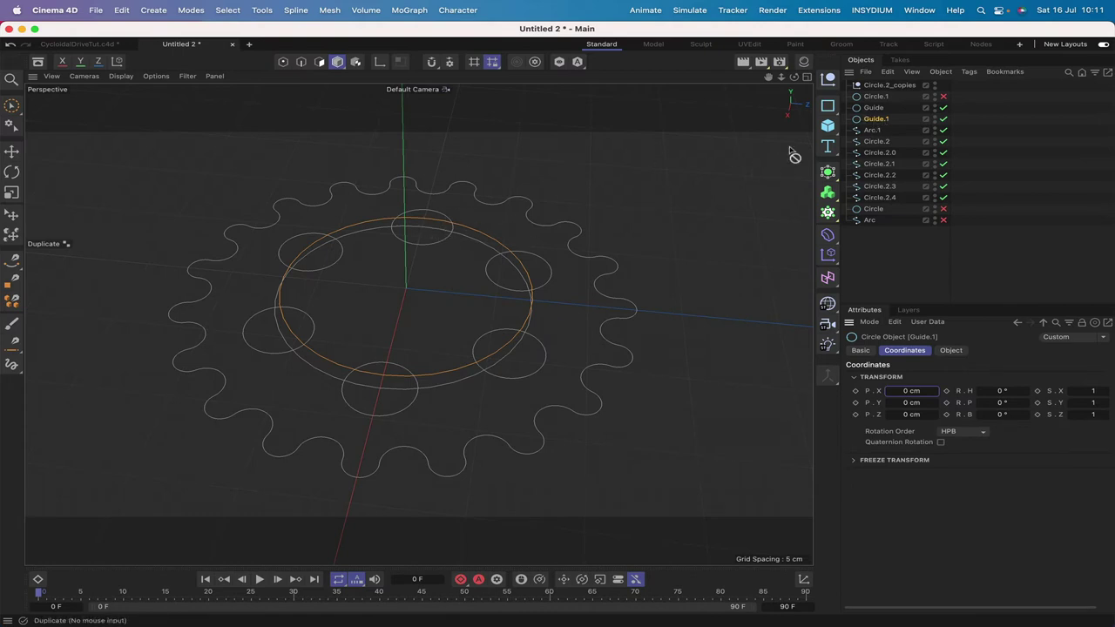
{"action": "left_click", "coordinate": [828, 104]}
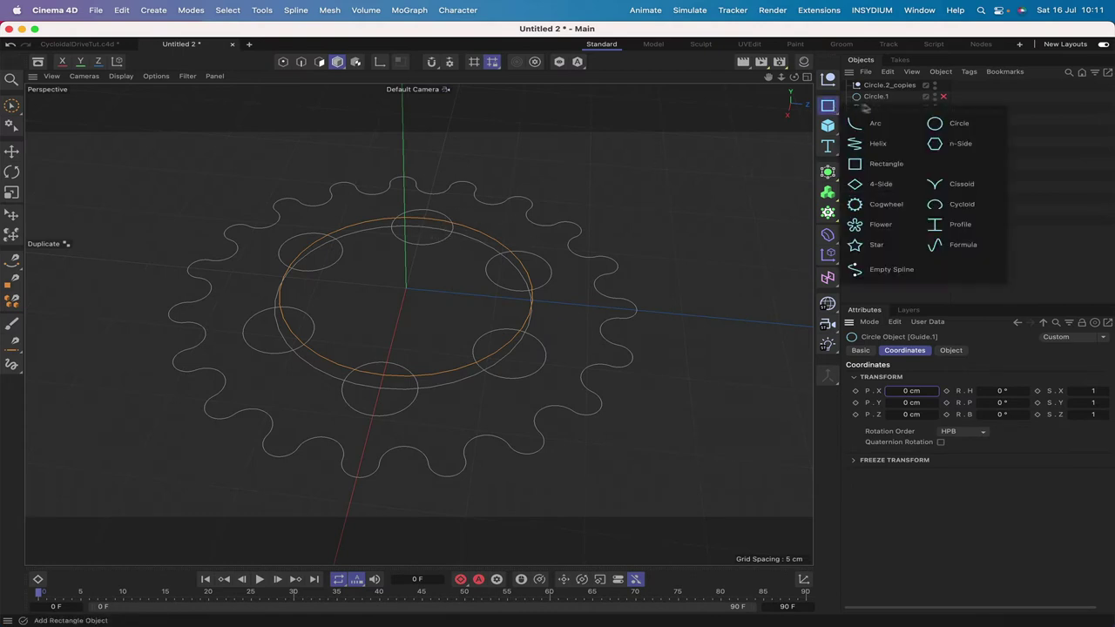
Add a new Circle.3 spline lying flat in the XZ plane.
{"action": "left_click", "coordinate": [938, 127]}
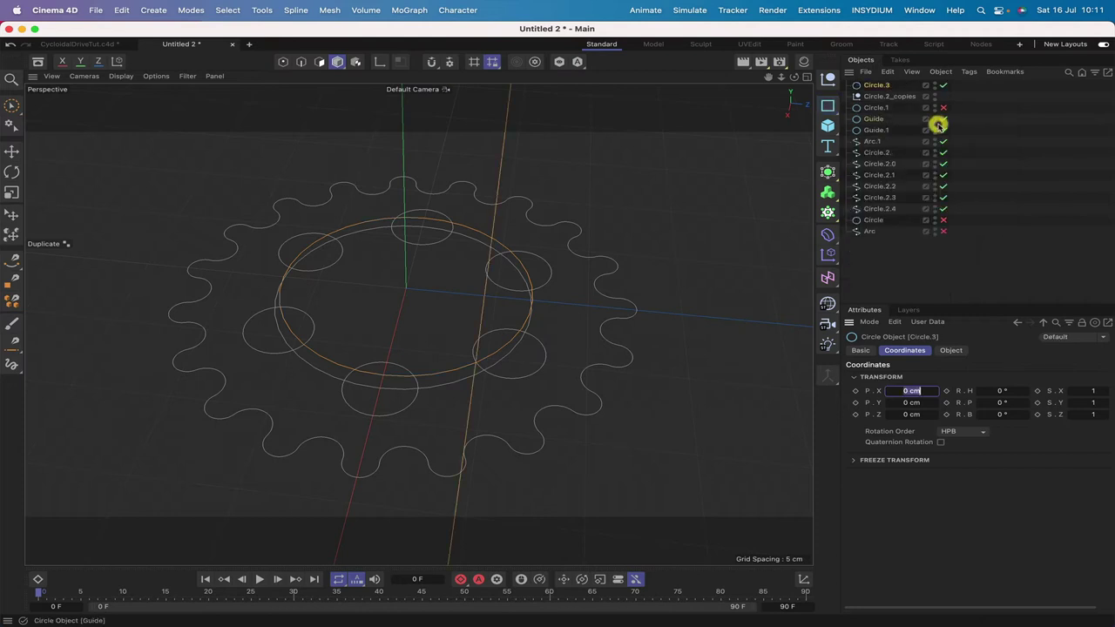
{"action": "left_click", "coordinate": [950, 350]}
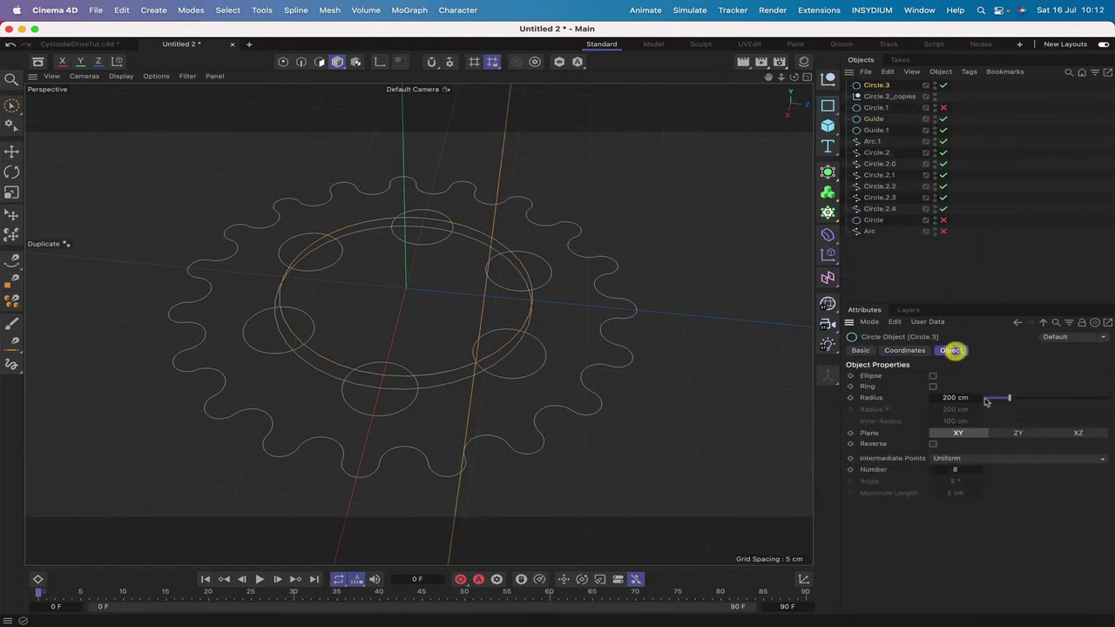
{"action": "left_click", "coordinate": [1078, 434]}
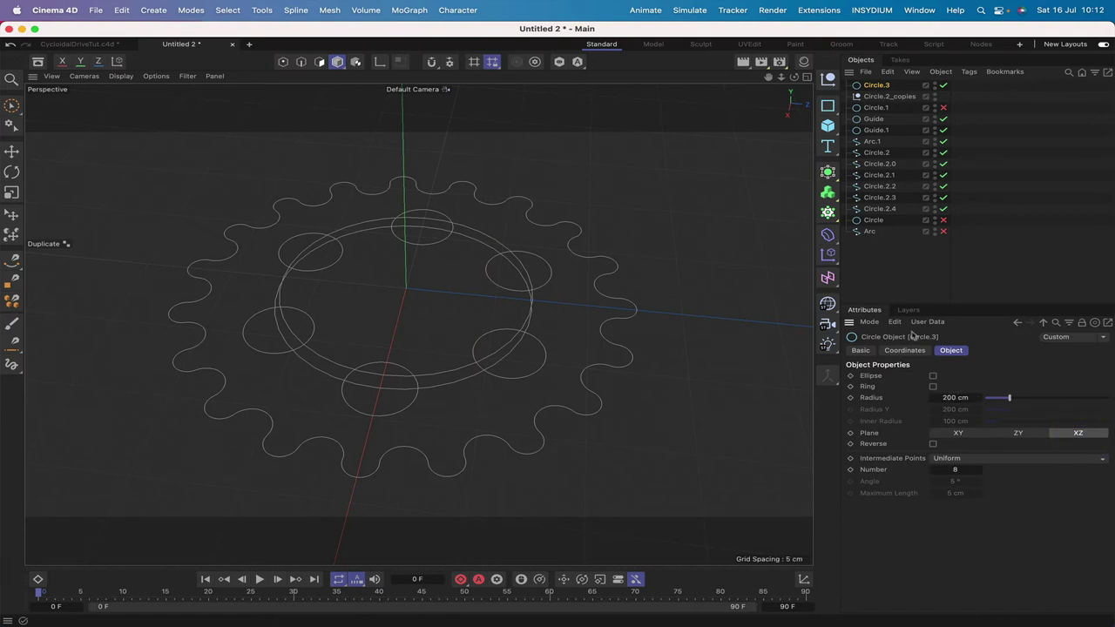
Give Circle.3 a 0.9317 cm radius, matching the Guide's X offset.
{"action": "left_click", "coordinate": [873, 120]}
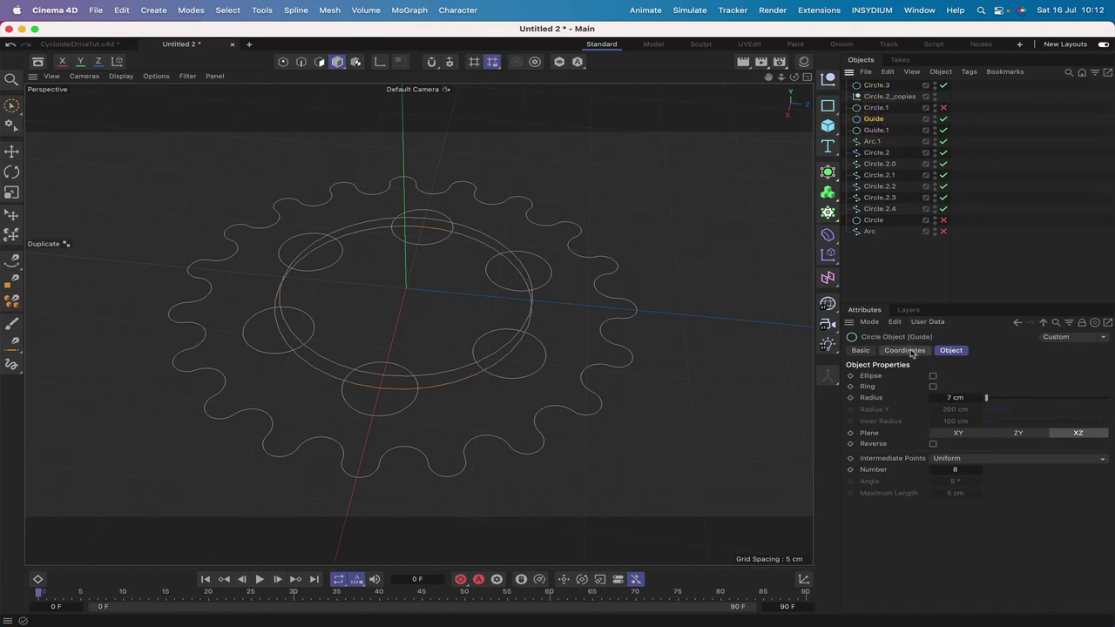
{"action": "left_click", "coordinate": [912, 351]}
{"action": "double_click", "coordinate": [912, 391]}
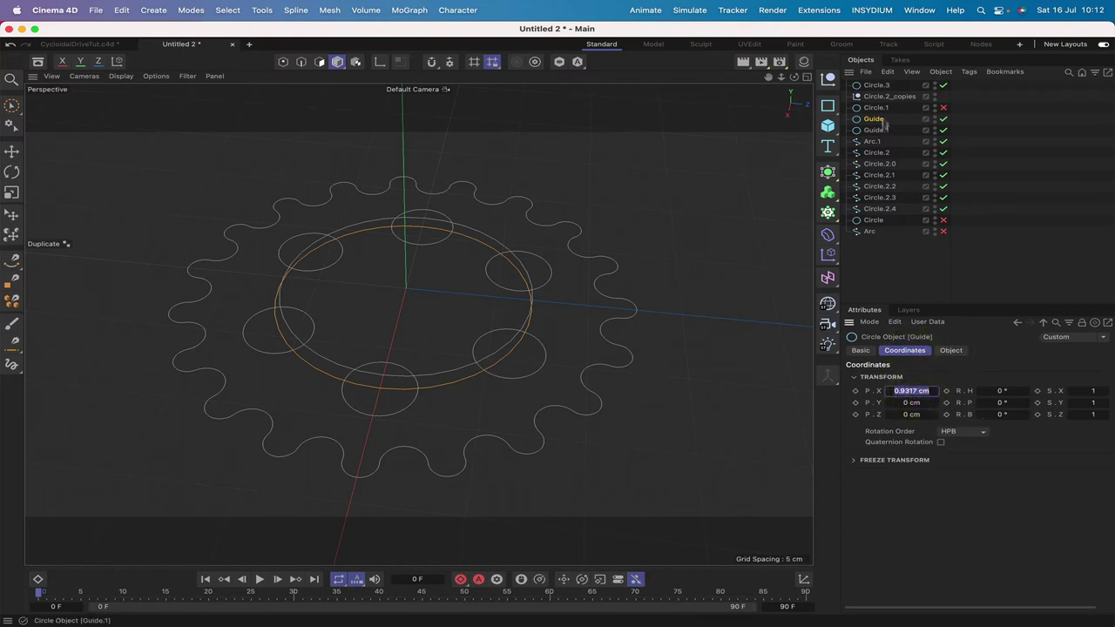
{"action": "left_click", "coordinate": [878, 86]}
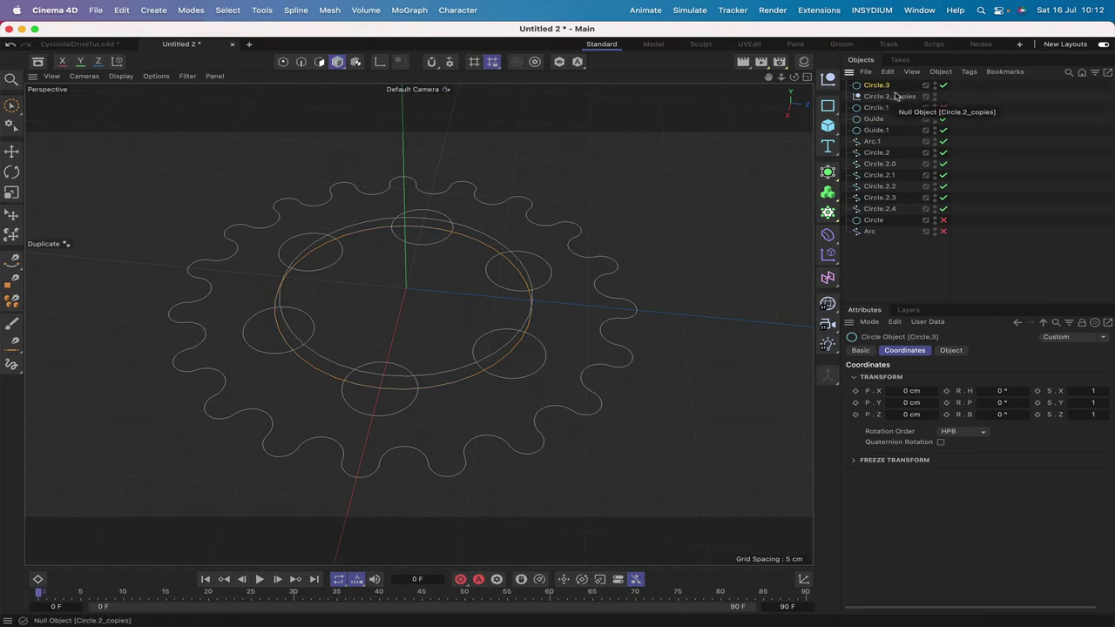
{"action": "left_click", "coordinate": [951, 351]}
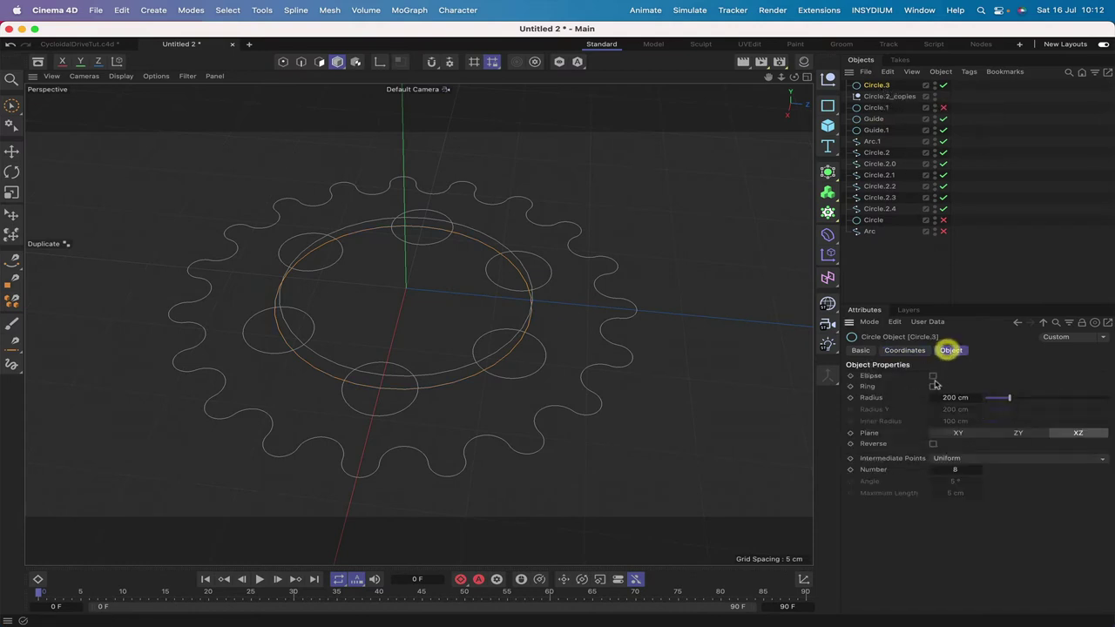
{"action": "double_click", "coordinate": [954, 398]}
{"action": "type", "text": "0.9317"}
{"action": "key", "text": "Return"}
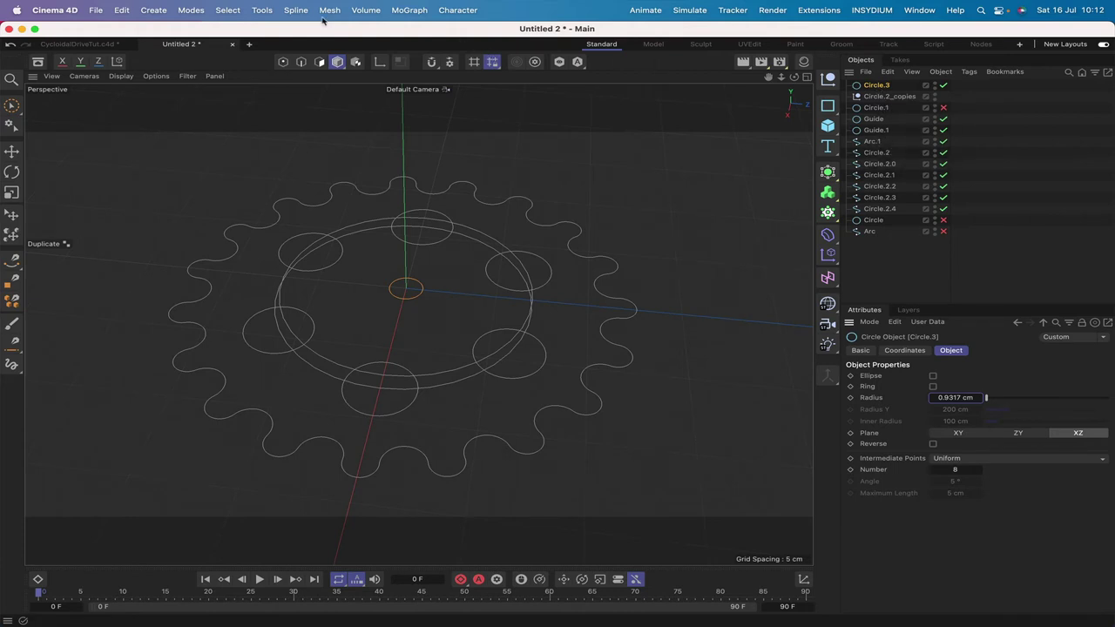
Try duplicating Circle.3 with the Duplicate tool, then undo the result.
{"action": "left_click", "coordinate": [262, 10]}
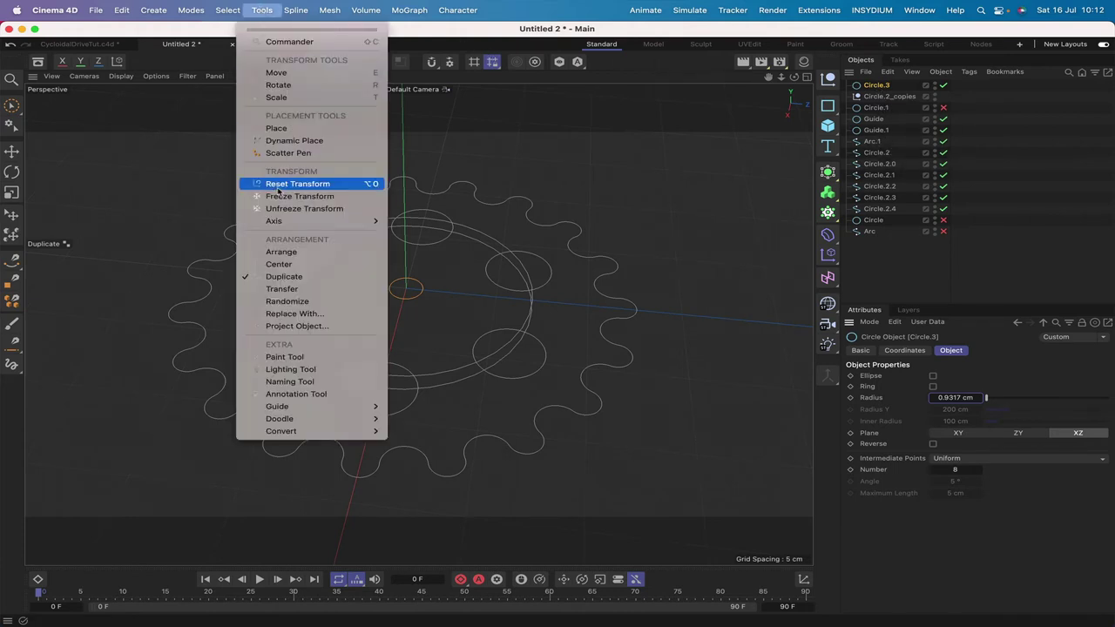
{"action": "left_click", "coordinate": [289, 275]}
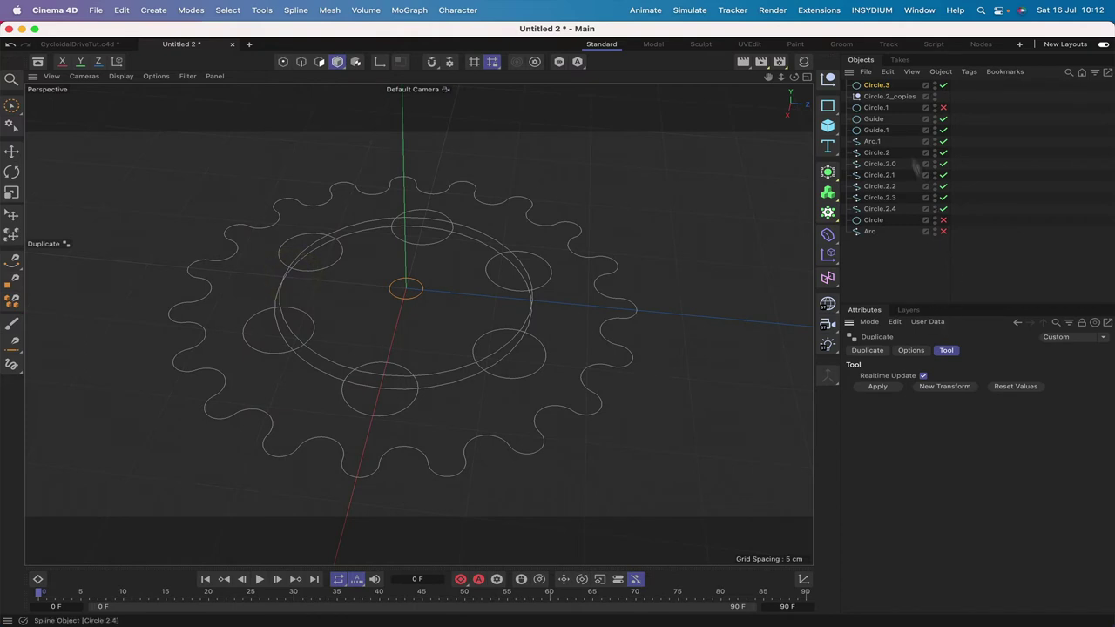
{"action": "left_click", "coordinate": [942, 386]}
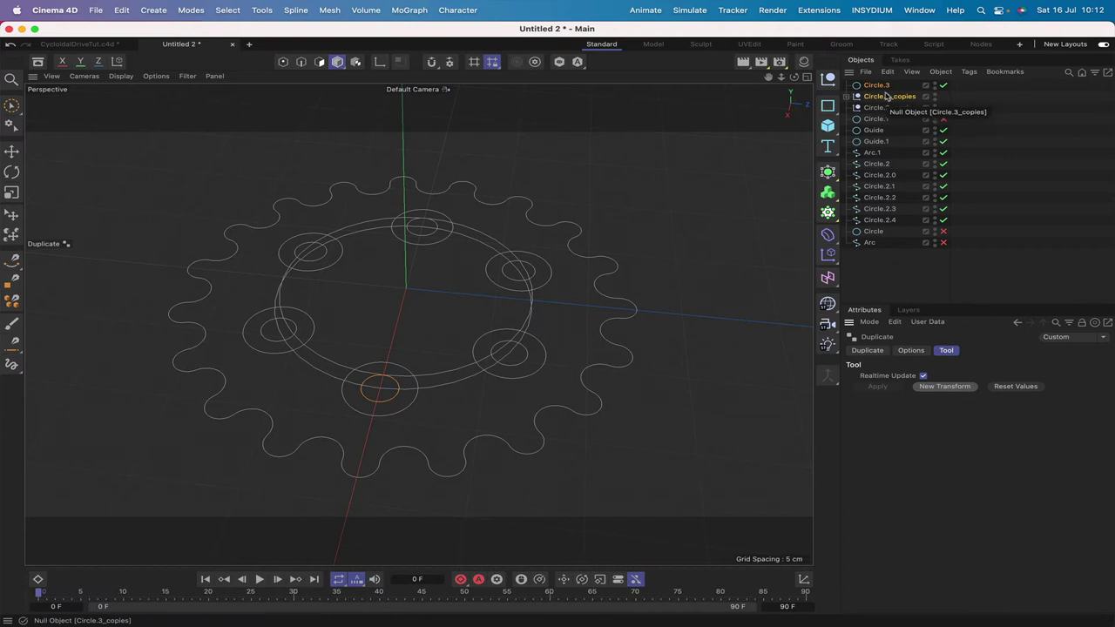
{"action": "key", "text": "super+z"}
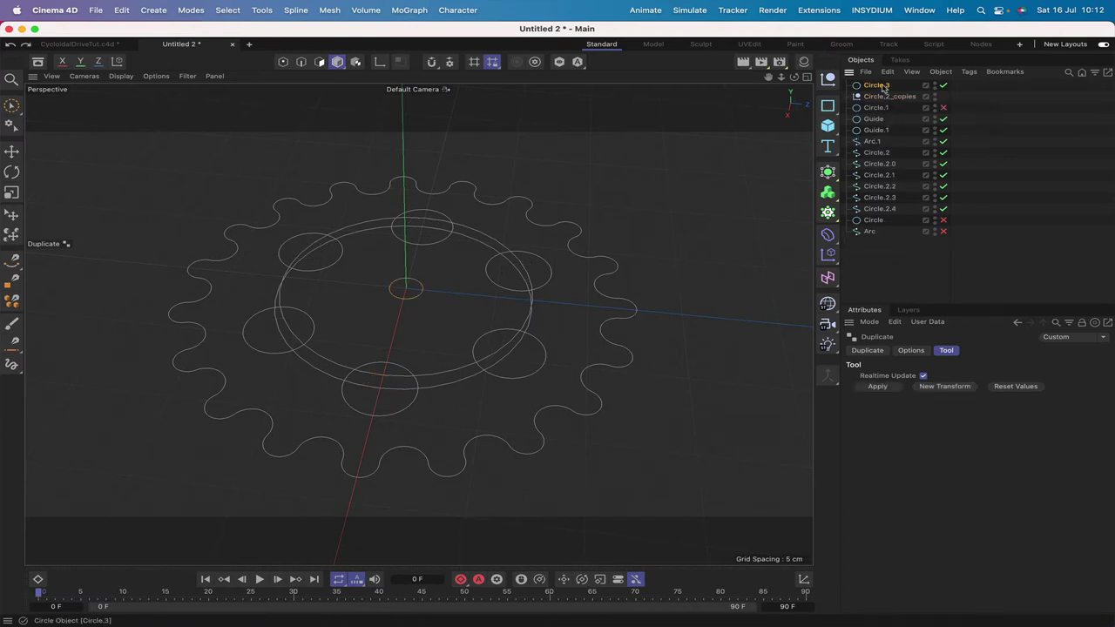
Duplicate Circle.3 along the Guide spline so a copy sits inside each pin circle.
{"action": "left_click", "coordinate": [878, 85]}
{"action": "left_click", "coordinate": [262, 10]}
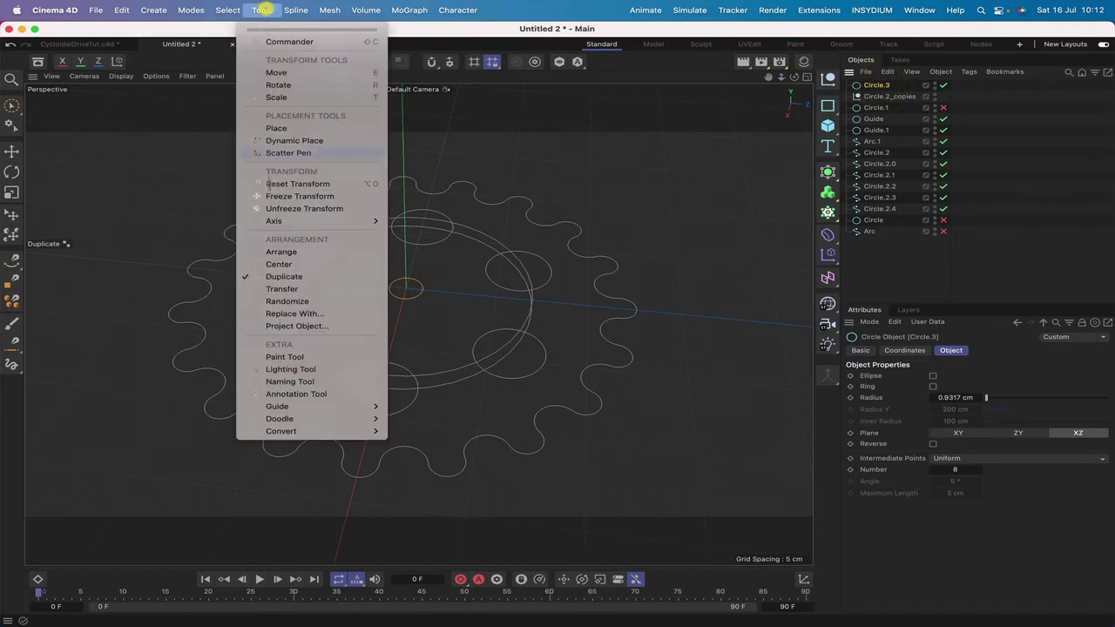
{"action": "left_click", "coordinate": [284, 276]}
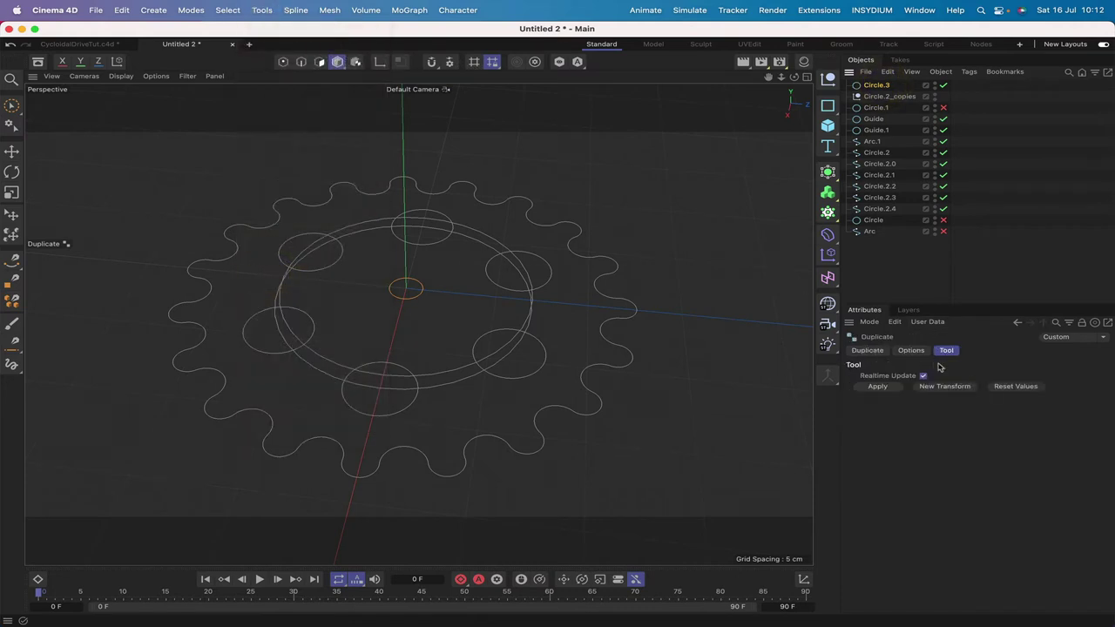
{"action": "left_click", "coordinate": [911, 350]}
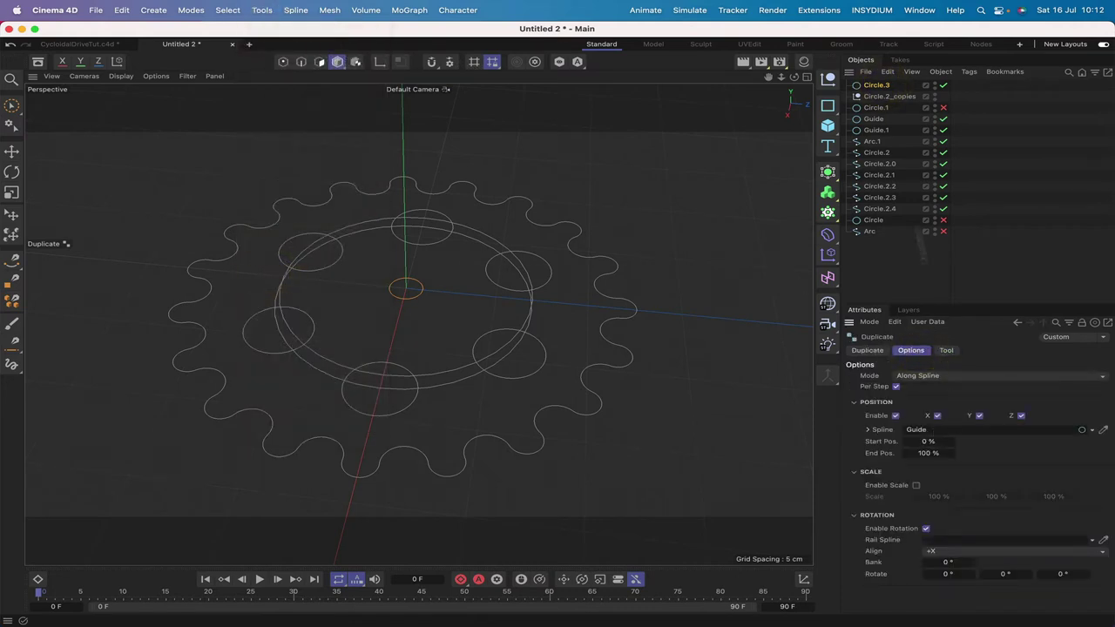
{"action": "left_click", "coordinate": [876, 130]}
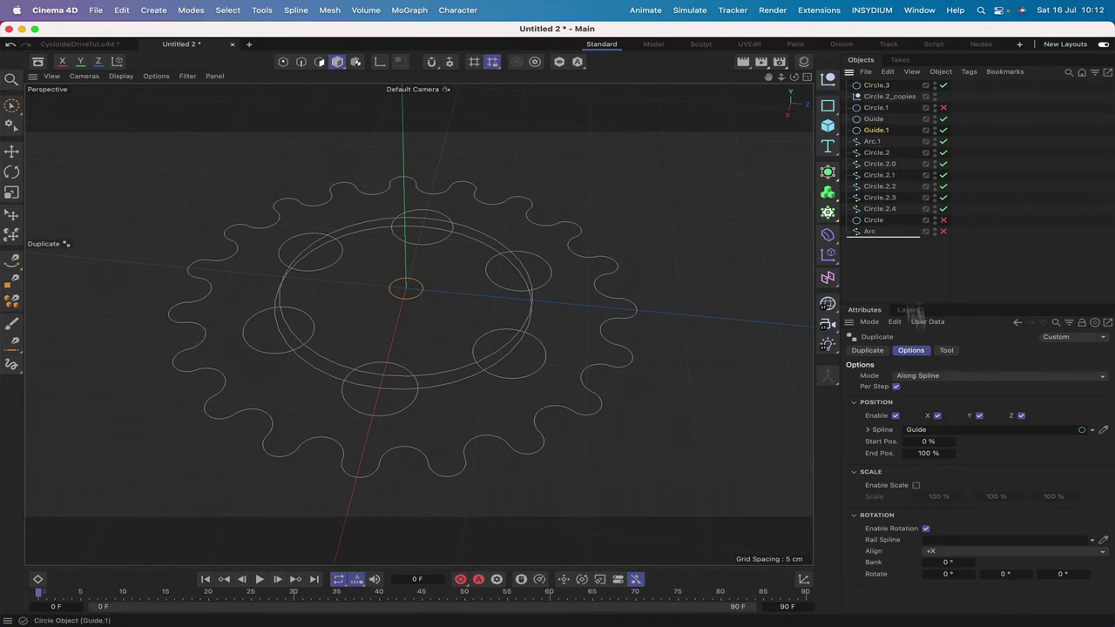
{"action": "left_click", "coordinate": [946, 350]}
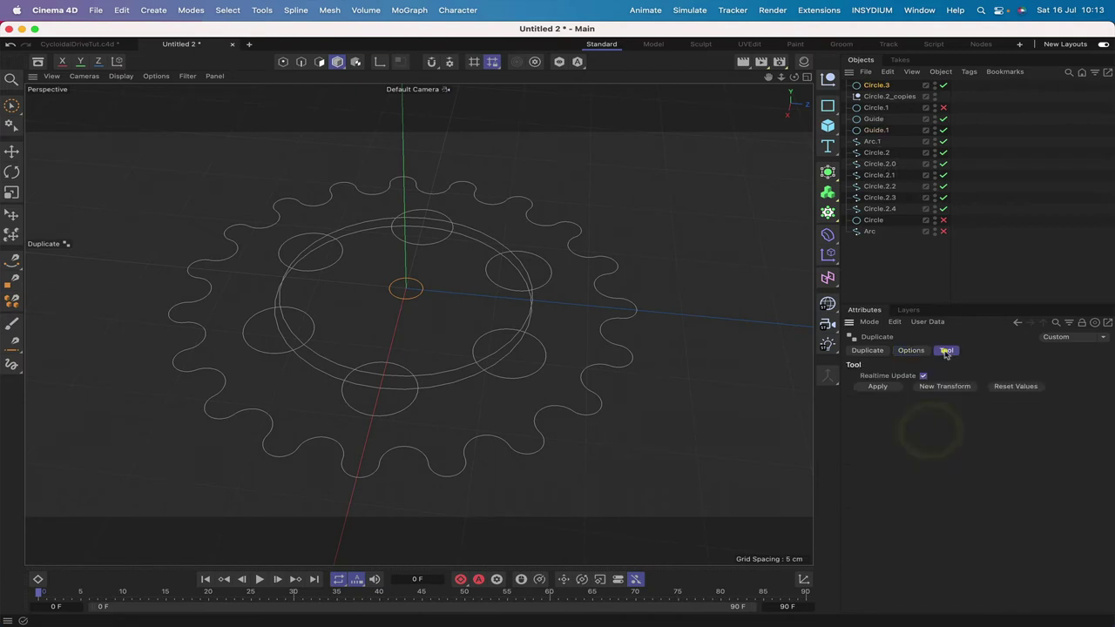
{"action": "left_click", "coordinate": [888, 389]}
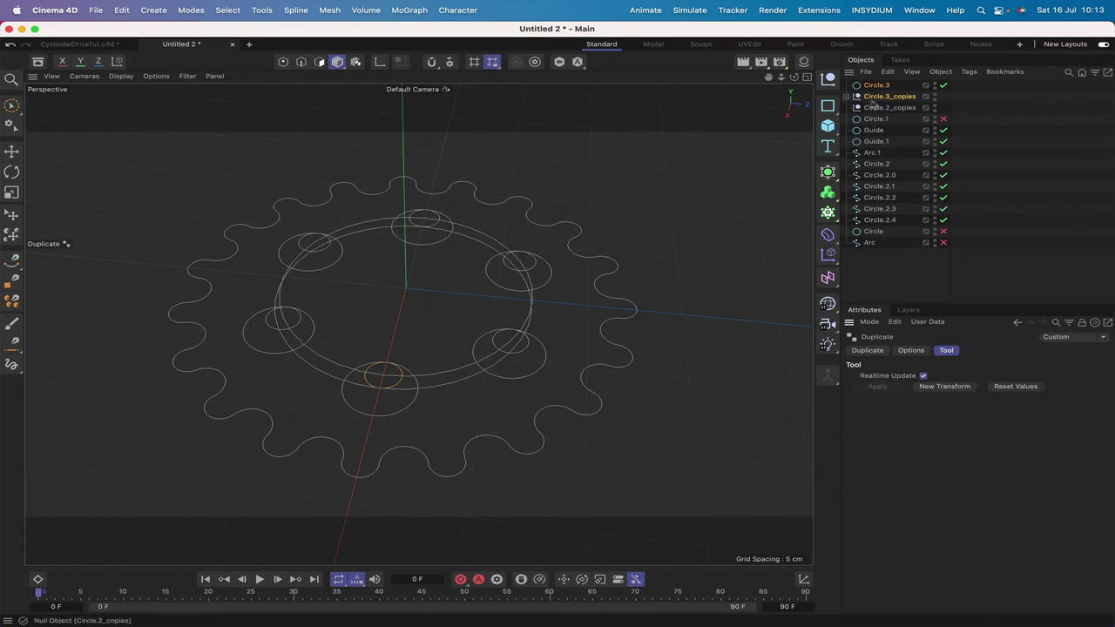
Put Circle.3 and Circle.2_copies under one group renamed PinCircles.
{"action": "left_click_drag", "start_coordinate": [889, 87], "coordinate": [881, 96]}
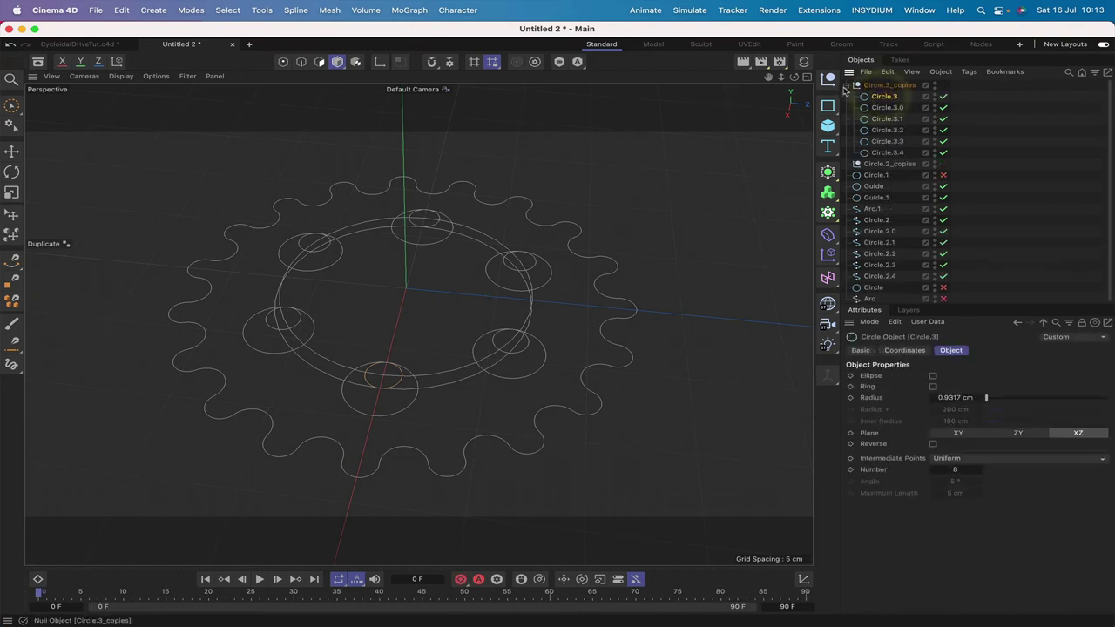
{"action": "left_click", "coordinate": [845, 84]}
{"action": "double_click", "coordinate": [884, 86]}
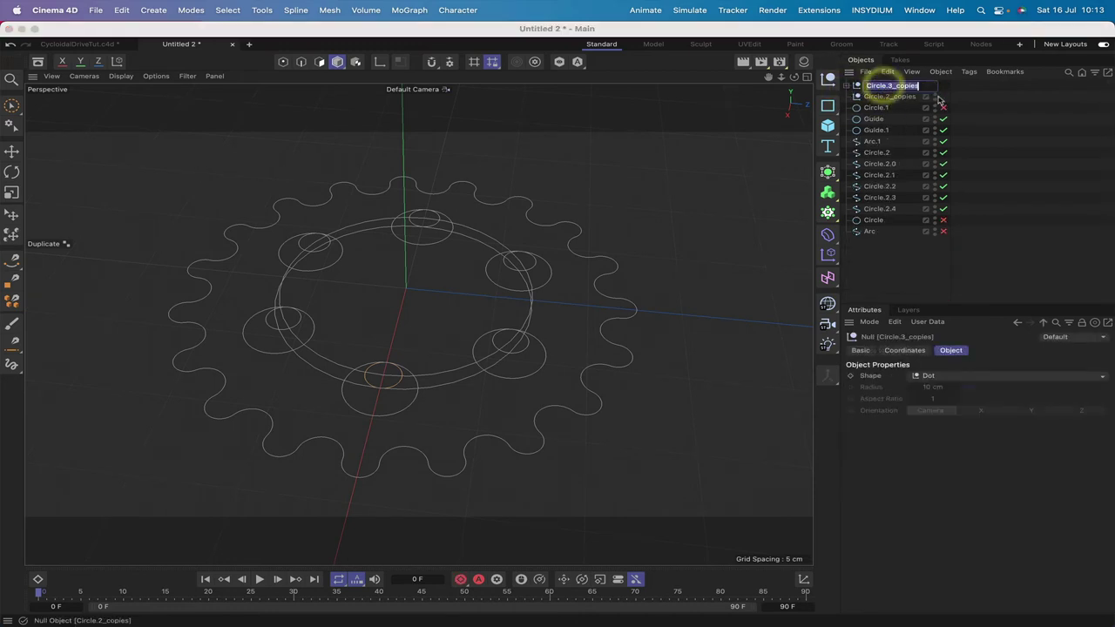
{"action": "type", "text": "Pin"}
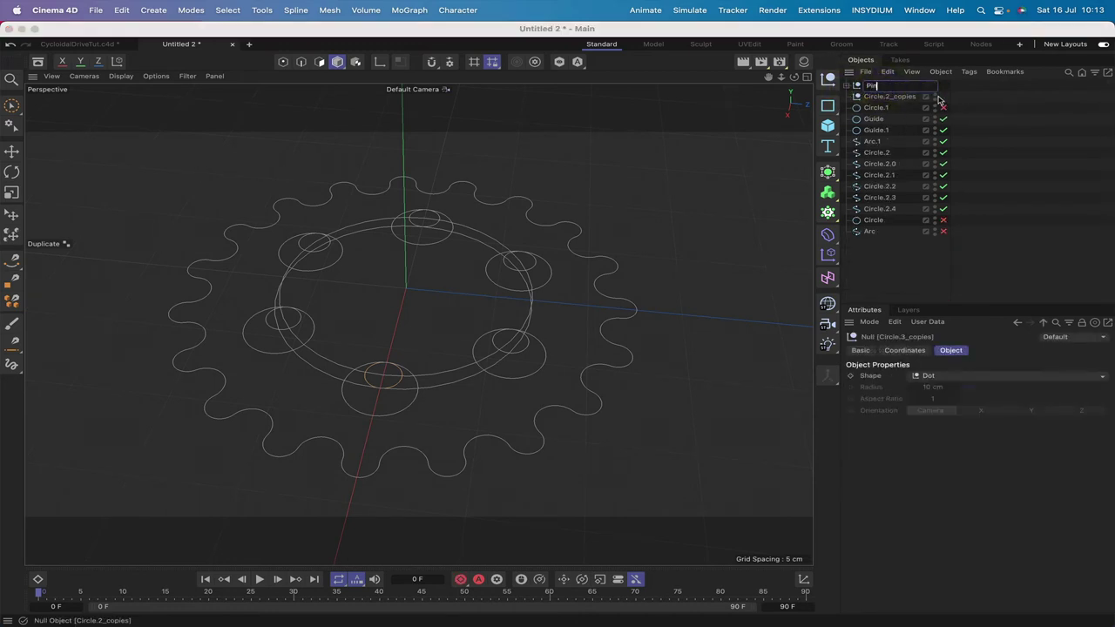
{"action": "type", "text": "Circles"}
{"action": "key", "text": "Return"}
{"action": "left_click_drag", "start_coordinate": [873, 99], "coordinate": [876, 86]}
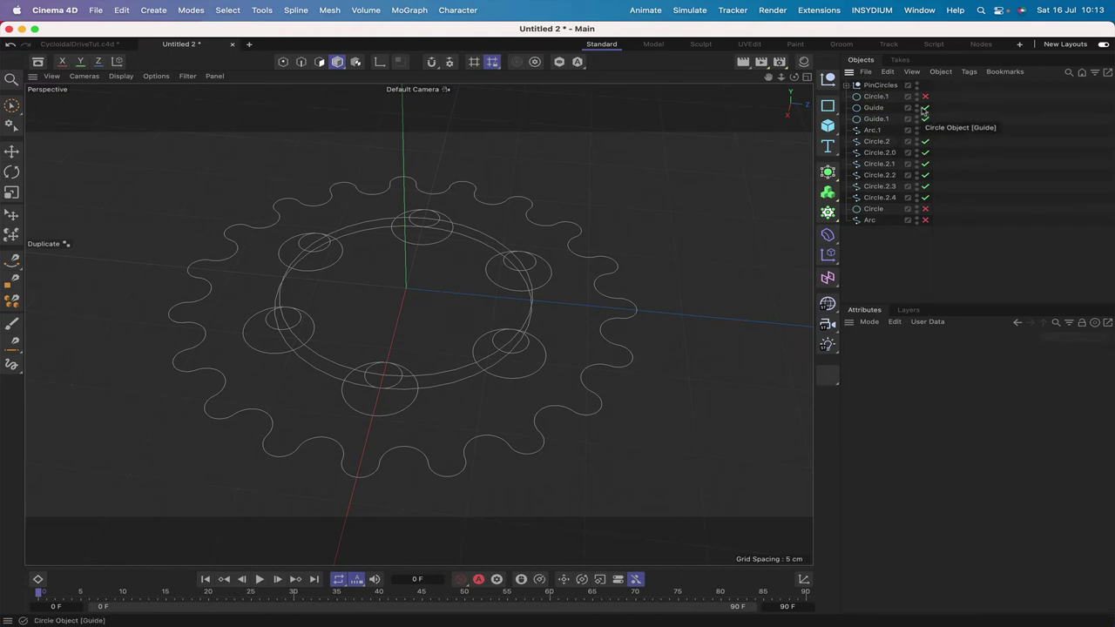
Disable the Guide and Guide.1 circles and hide PinCircles in the viewport.
{"action": "left_click", "coordinate": [924, 107]}
{"action": "left_click", "coordinate": [926, 119]}
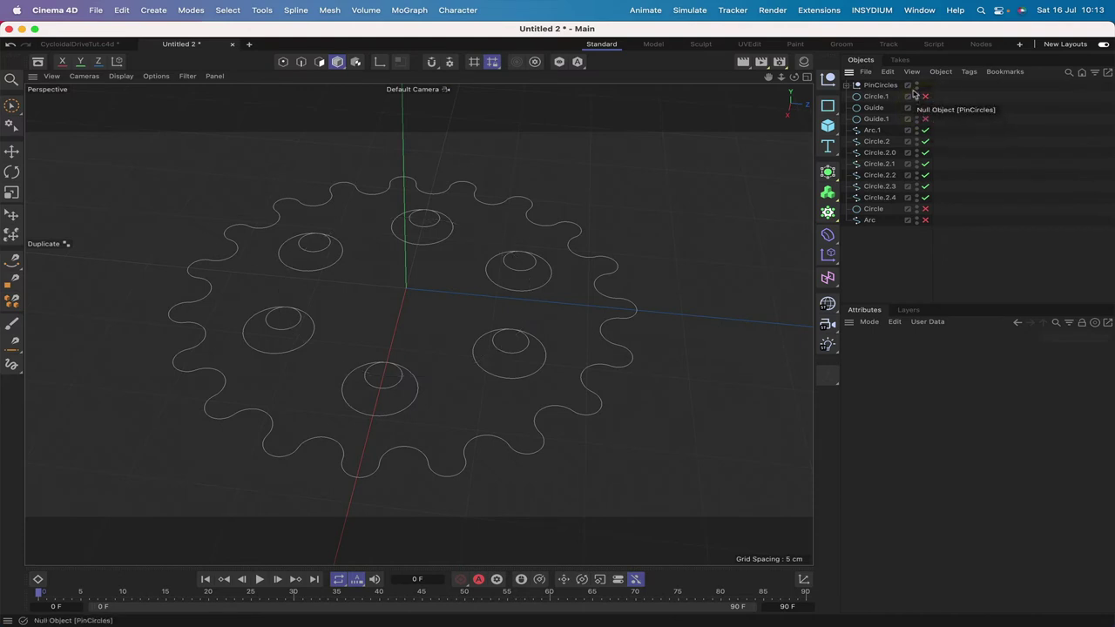
{"action": "left_click", "coordinate": [917, 85]}
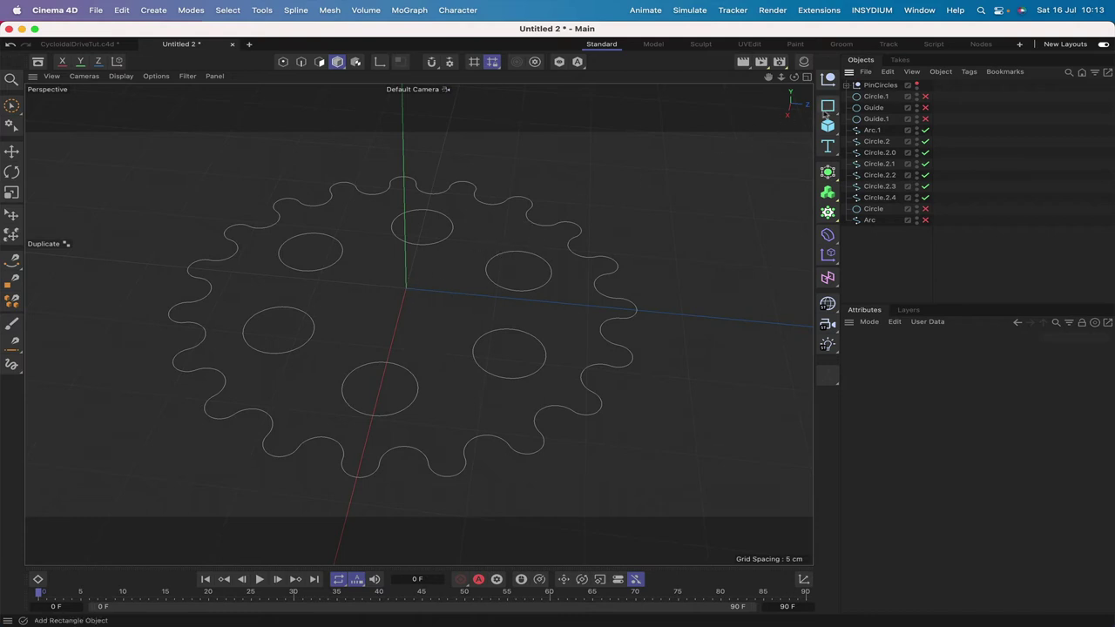
Add a Circle spline lying on the XZ plane with a 5 cm radius.
{"action": "left_click", "coordinate": [827, 105]}
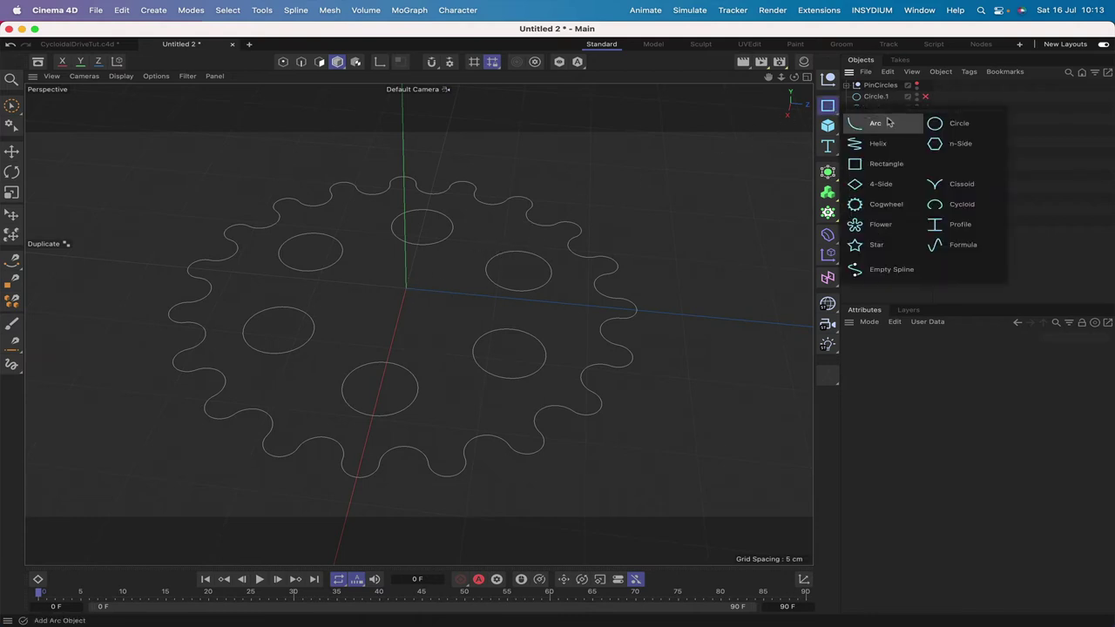
{"action": "left_click", "coordinate": [959, 122]}
{"action": "left_click", "coordinate": [1080, 433]}
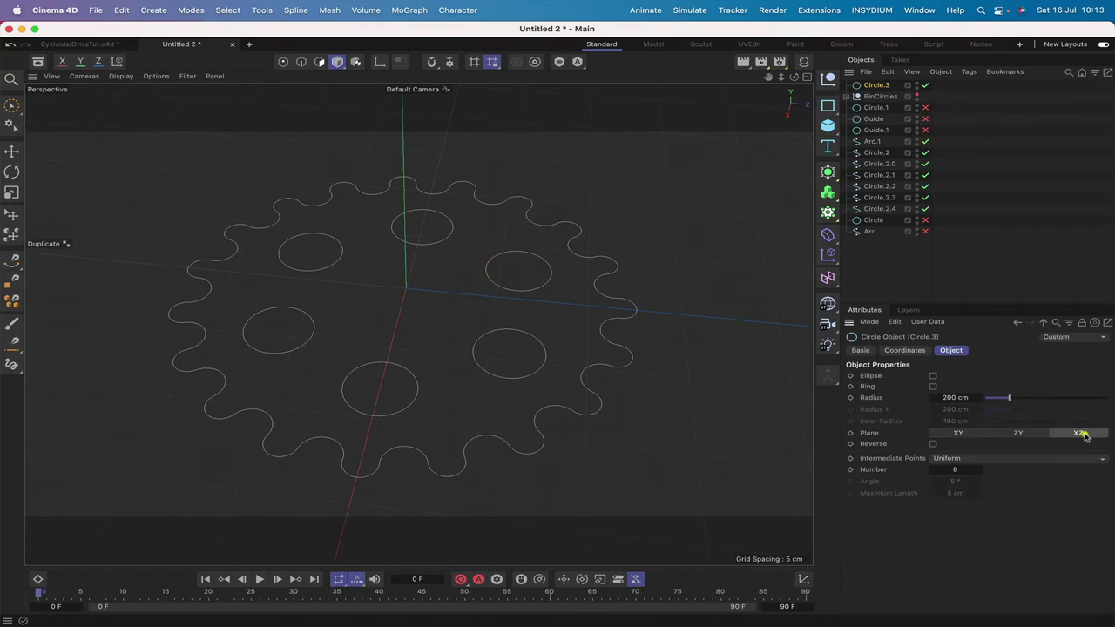
{"action": "left_click", "coordinate": [951, 397]}
{"action": "type", "text": "5"}
{"action": "key", "text": "Return"}
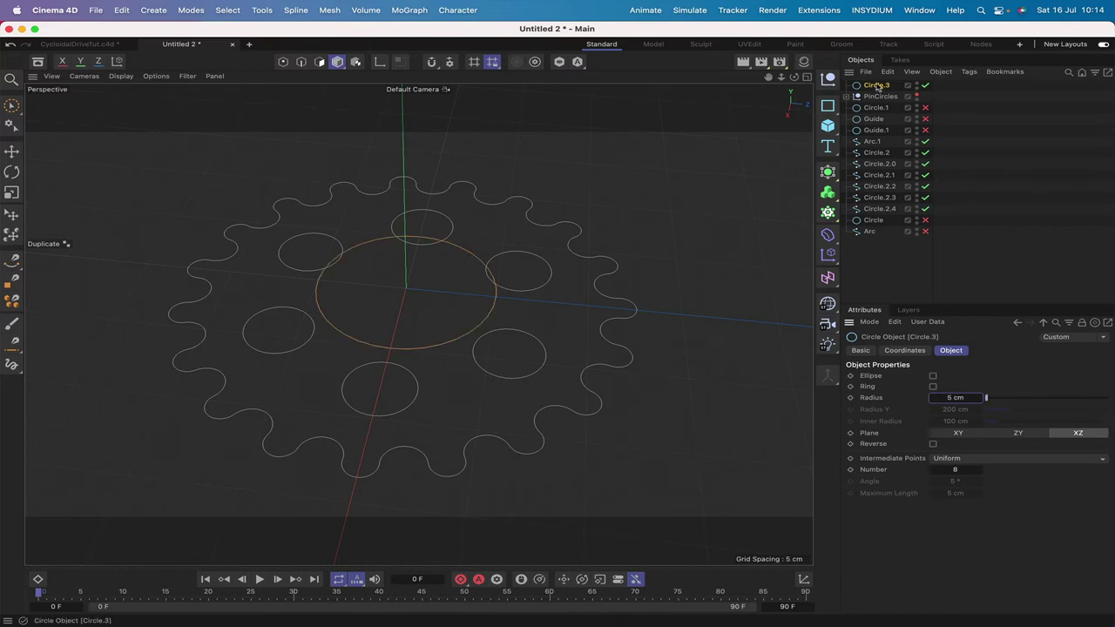
Set the circle's X position to 0 cm, briefly parenting it under Arc.1.
{"action": "left_click_drag", "start_coordinate": [877, 85], "coordinate": [876, 141]}
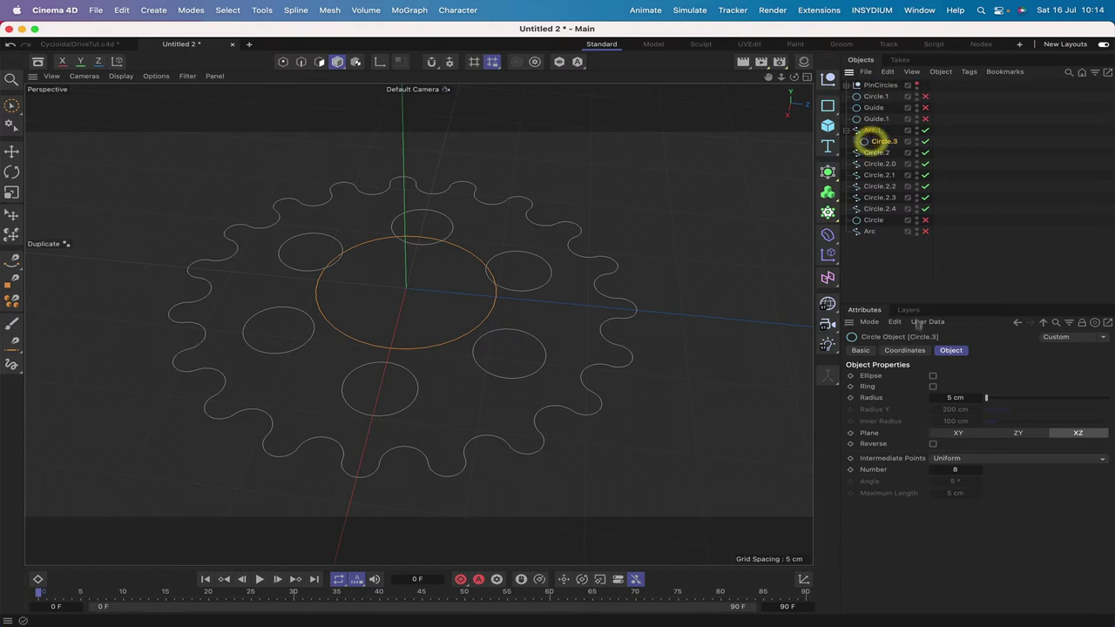
{"action": "left_click", "coordinate": [904, 351]}
{"action": "double_click", "coordinate": [909, 391]}
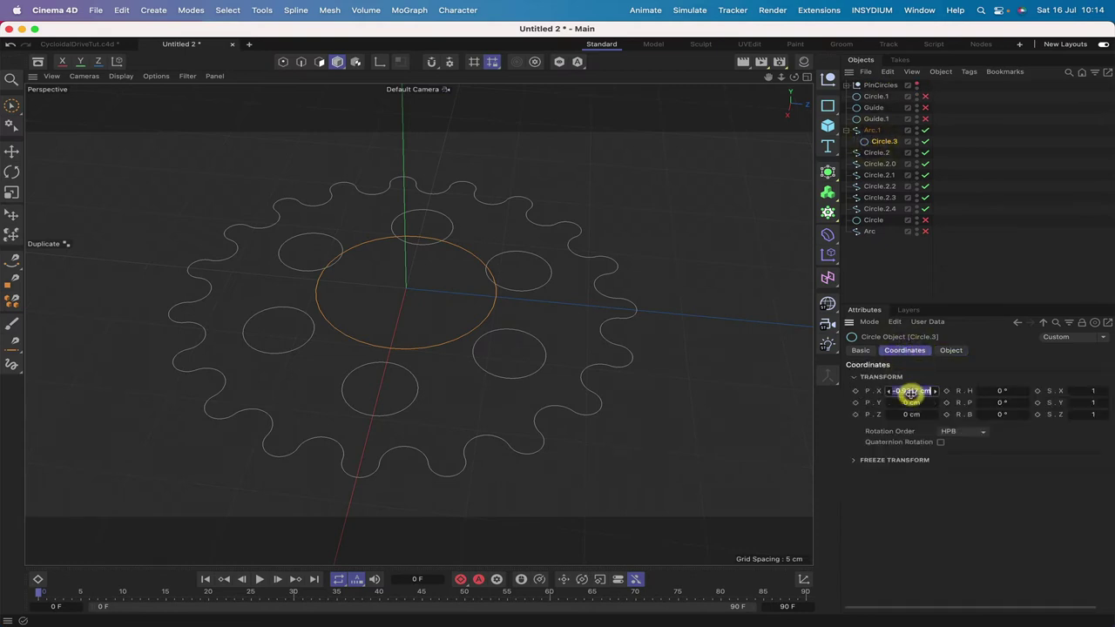
{"action": "type", "text": "0"}
{"action": "key", "text": "Return"}
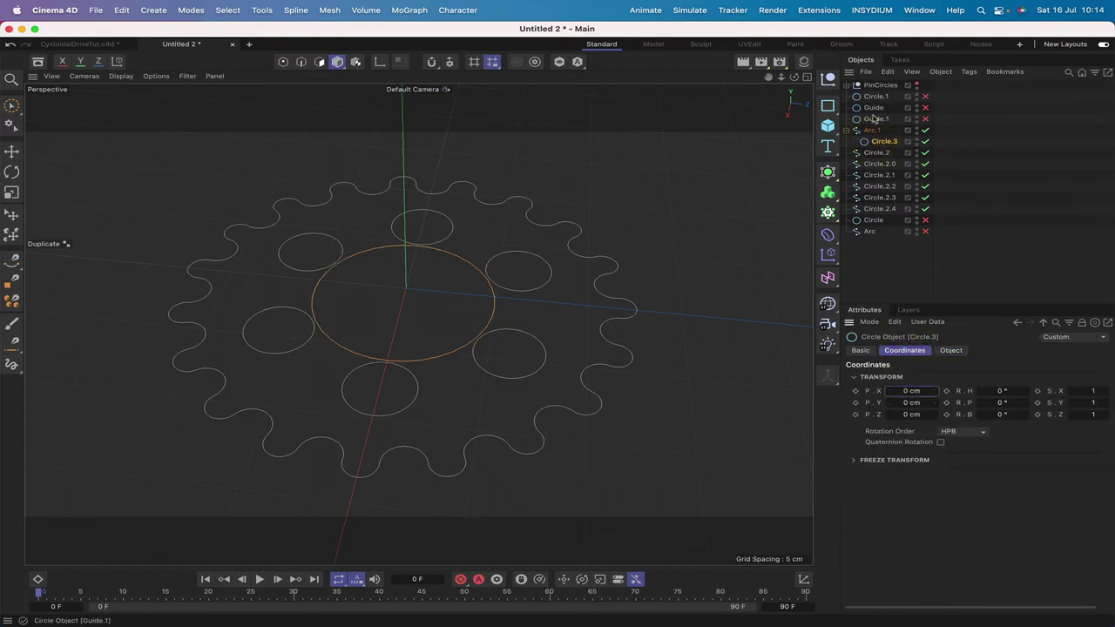
{"action": "left_click_drag", "start_coordinate": [874, 144], "coordinate": [858, 211]}
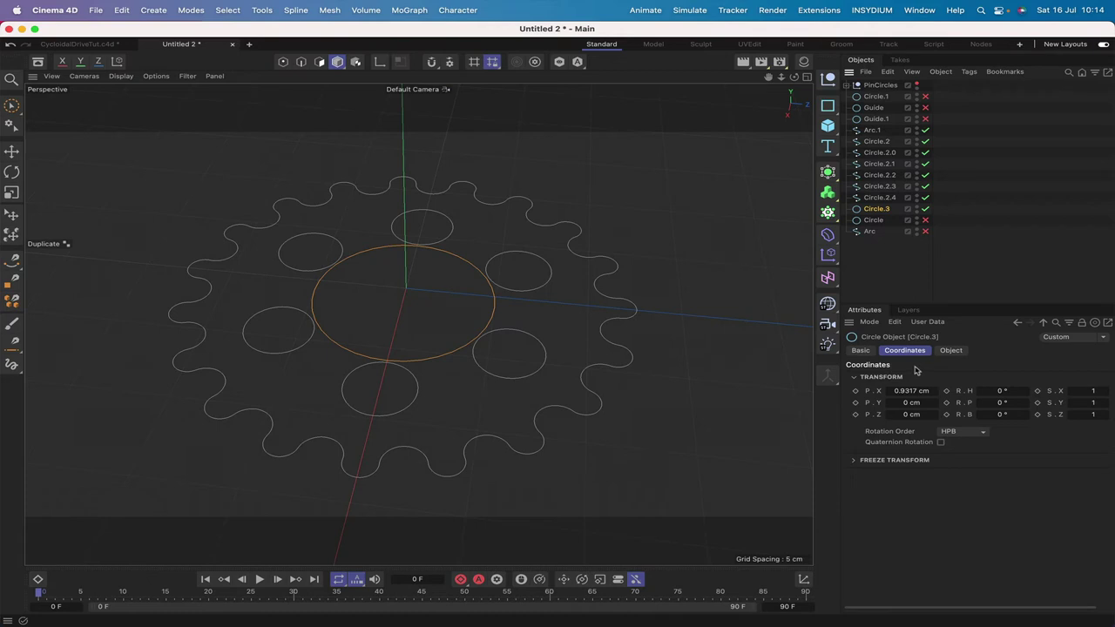
Reduce the centre circle's radius to 3.5 cm.
{"action": "left_click", "coordinate": [950, 350]}
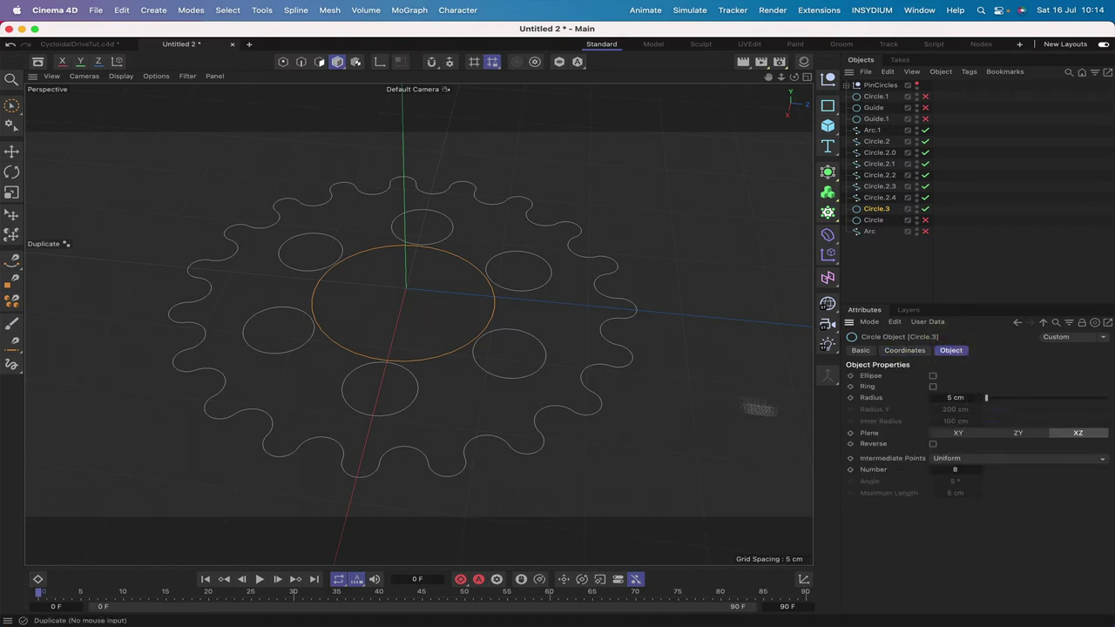
{"action": "left_click", "coordinate": [934, 398]}
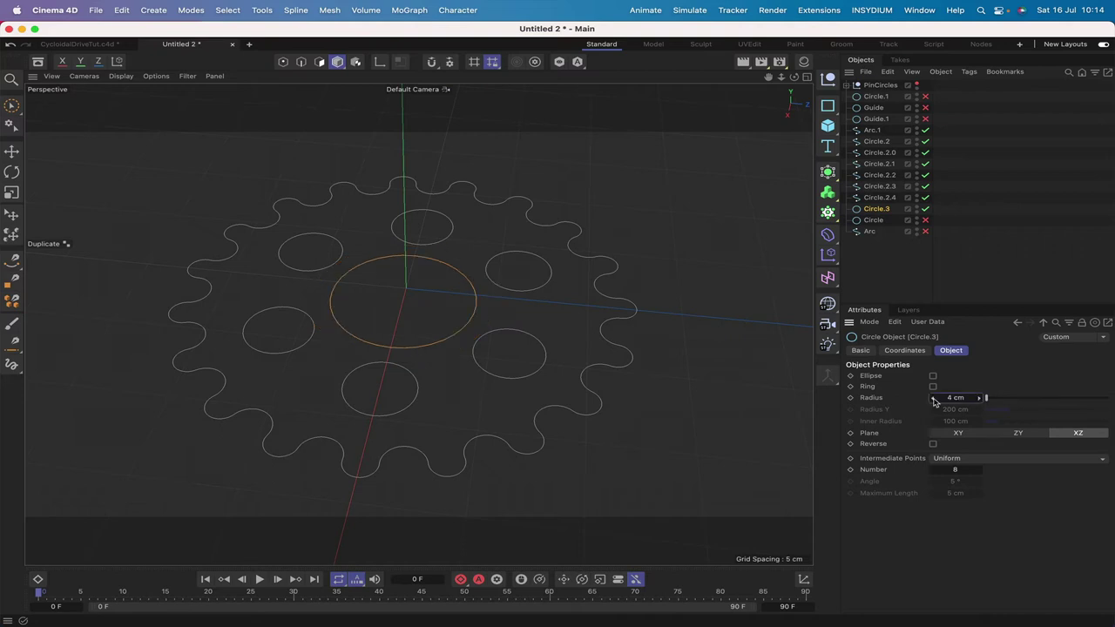
{"action": "left_click", "coordinate": [934, 398]}
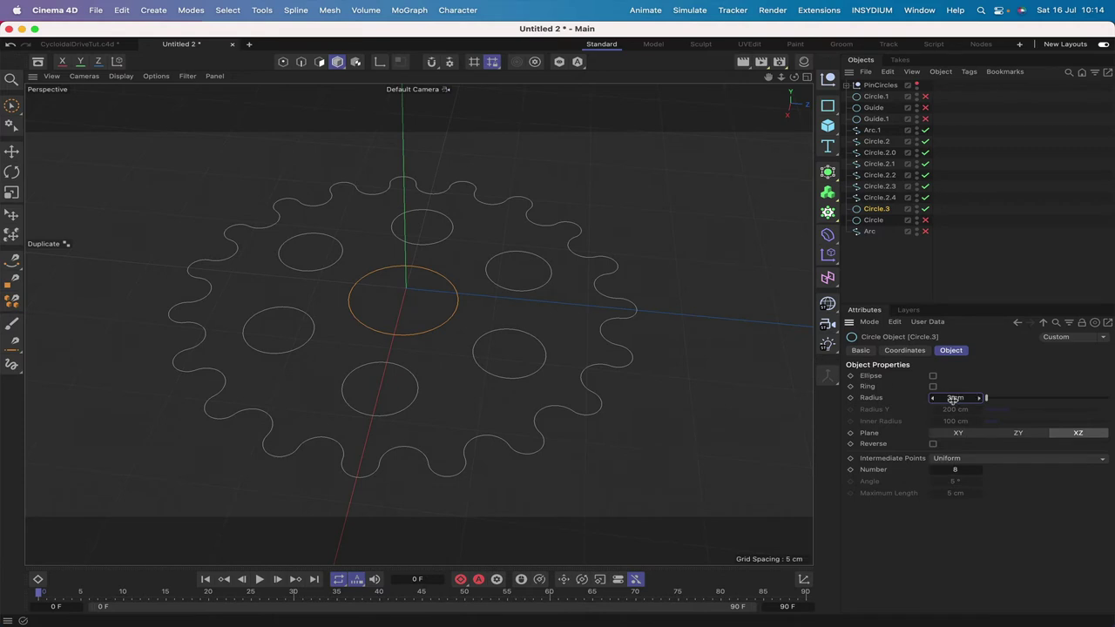
{"action": "left_click", "coordinate": [951, 398]}
{"action": "type", "text": "3.5"}
{"action": "key", "text": "Return"}
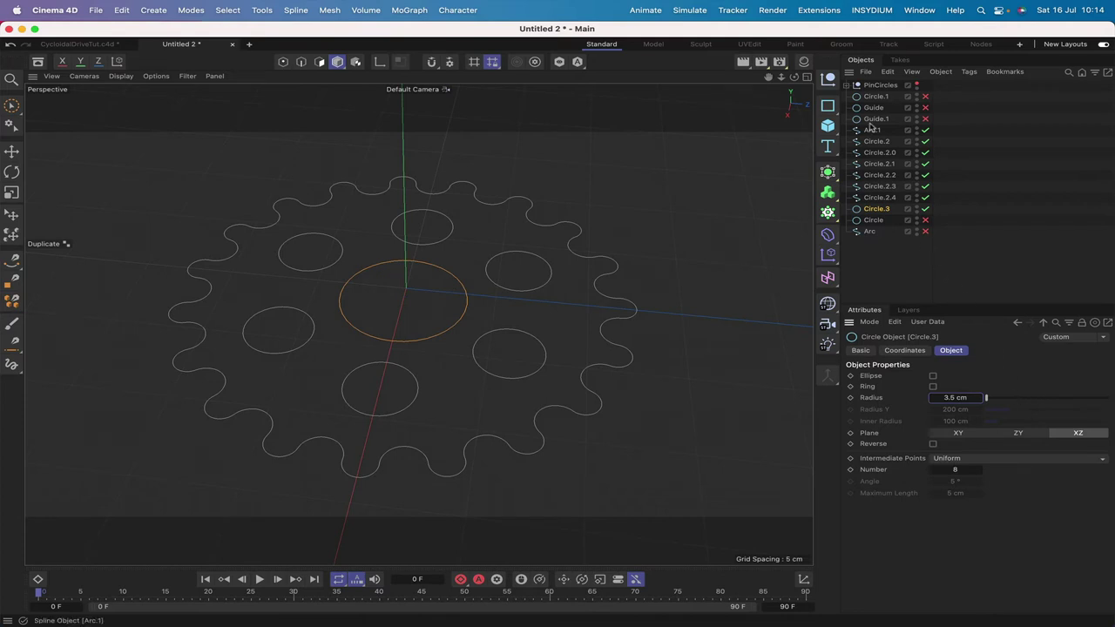
{"action": "mouse_move", "coordinate": [793, 77]}
{"action": "left_mouse_down"}
{"action": "mouse_move", "coordinate": [793, 96]}
{"action": "mouse_move", "coordinate": [801, 79]}
{"action": "left_mouse_up"}
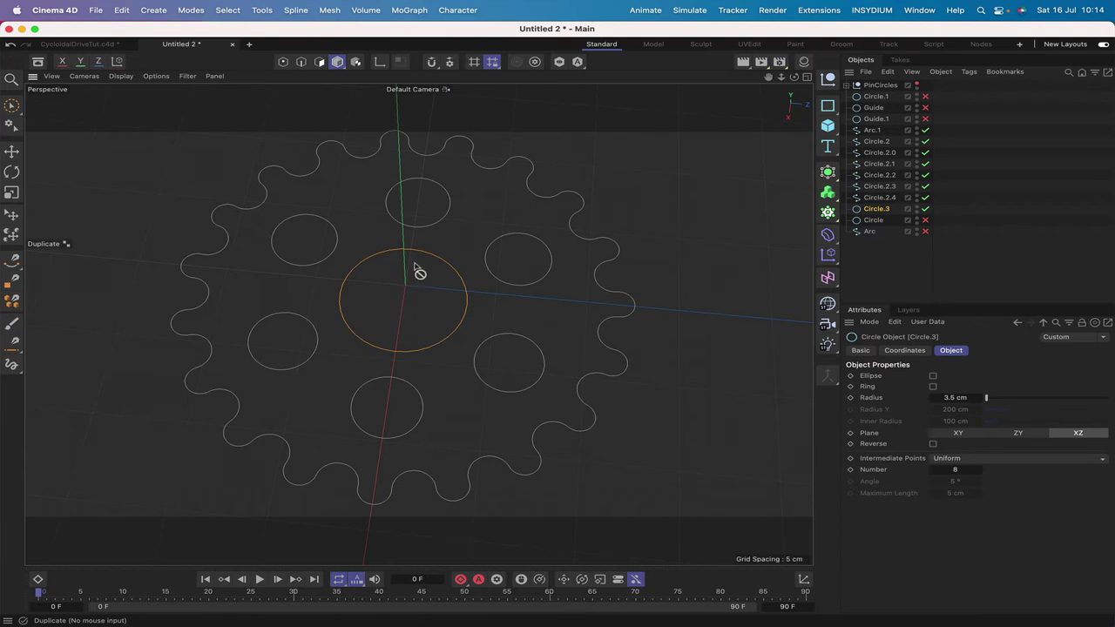
{"action": "left_click_drag", "start_coordinate": [793, 76], "coordinate": [775, 117]}
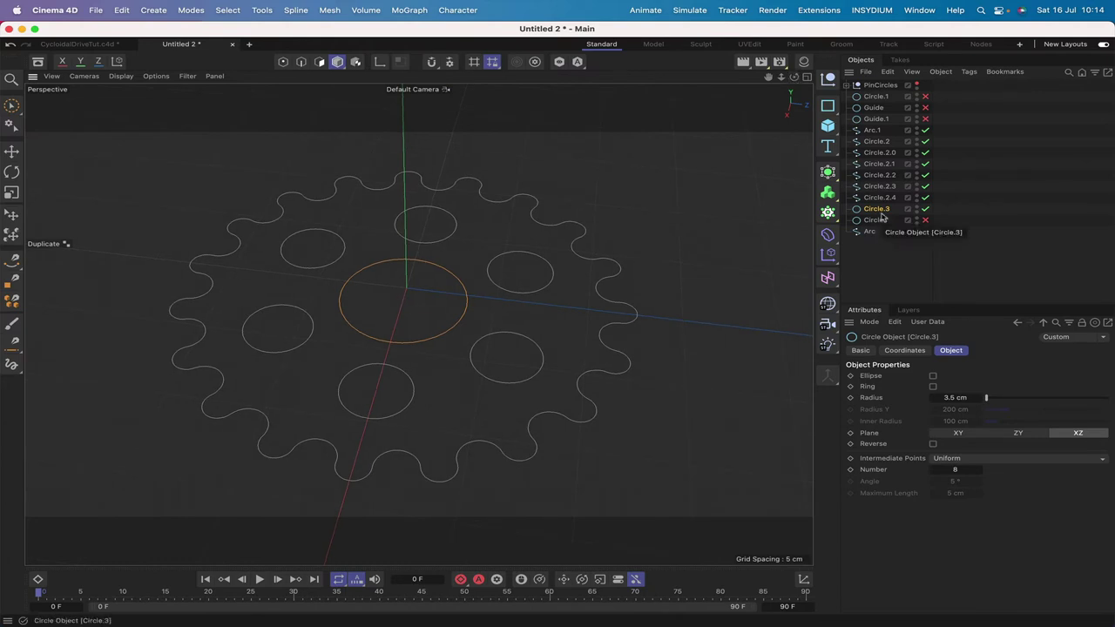
Make Circle.3 editable, connect it with Arc.1 and the hole circles, and close the spline.
{"action": "key", "text": "c"}
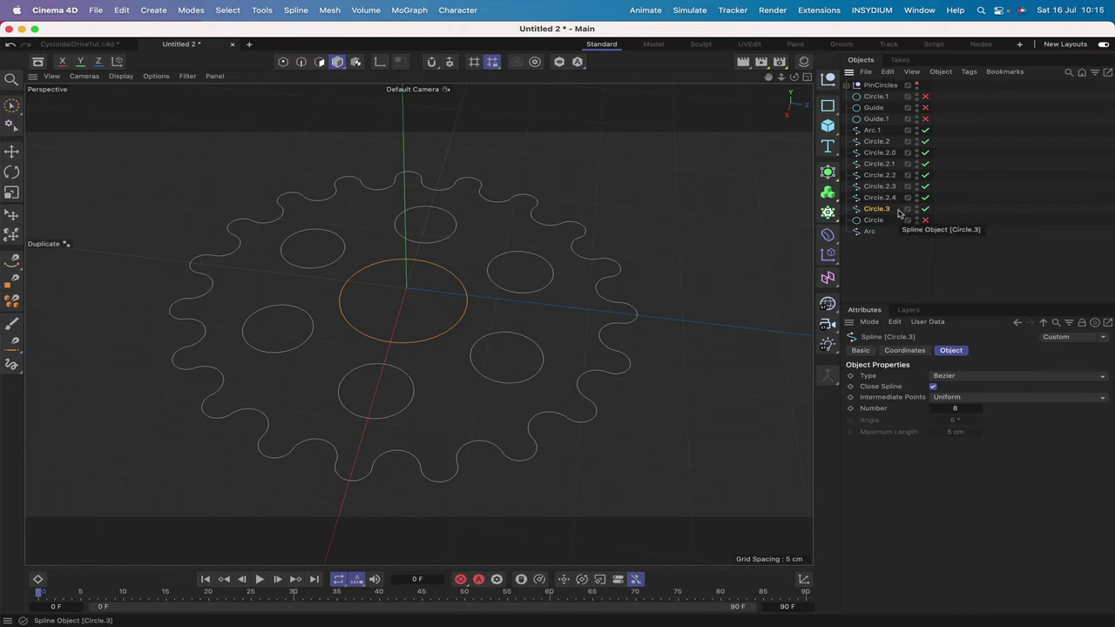
{"action": "left_click_drag", "start_coordinate": [899, 213], "coordinate": [858, 129]}
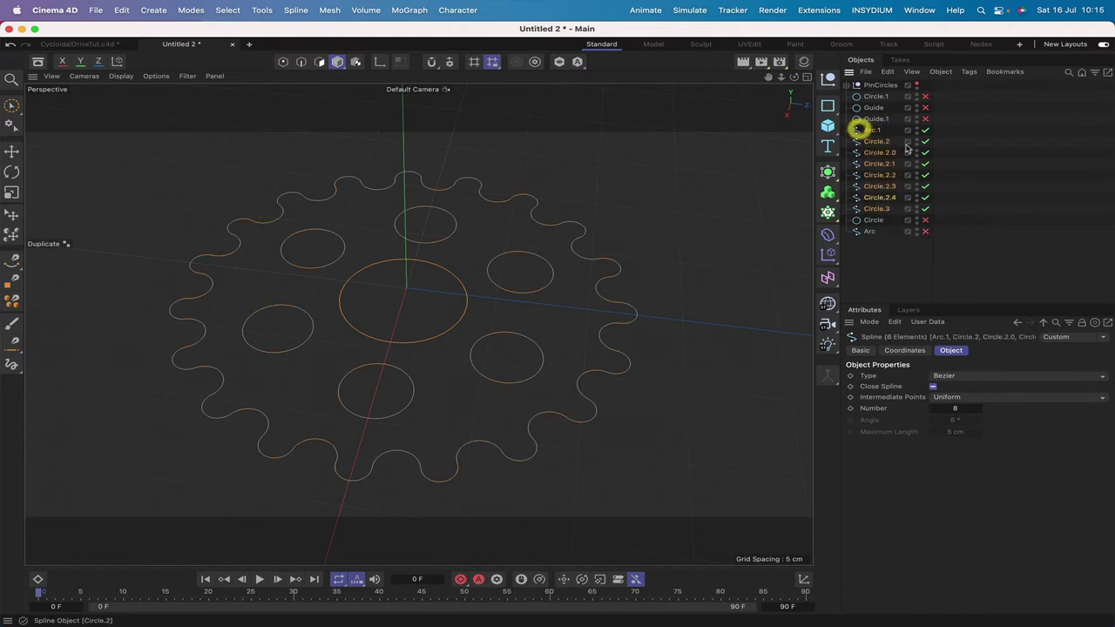
{"action": "left_click", "coordinate": [829, 376]}
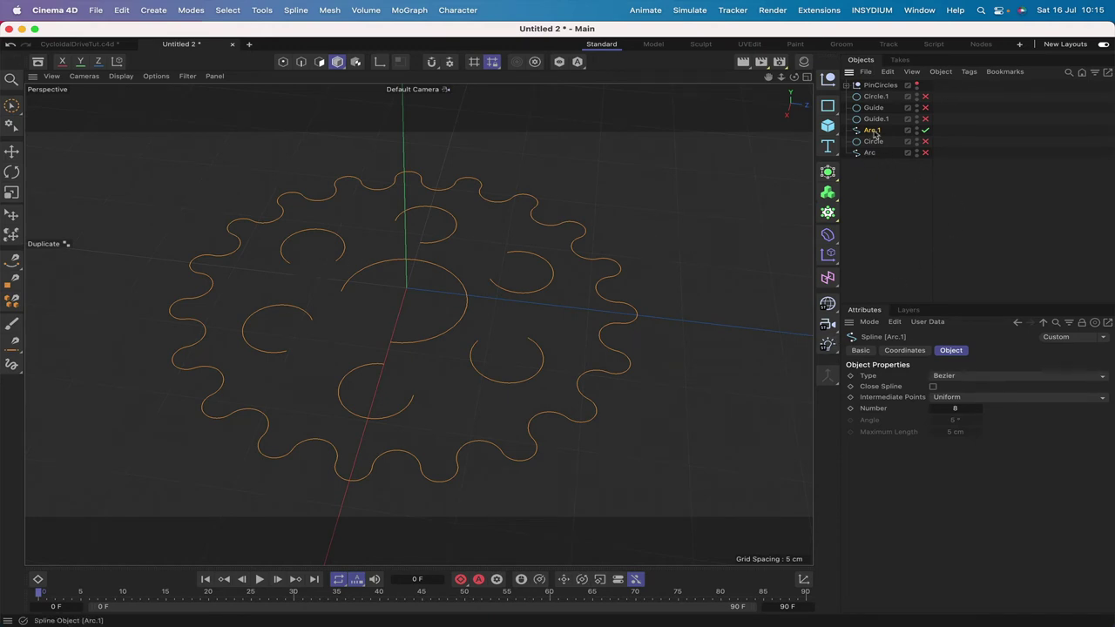
{"action": "left_click", "coordinate": [933, 387]}
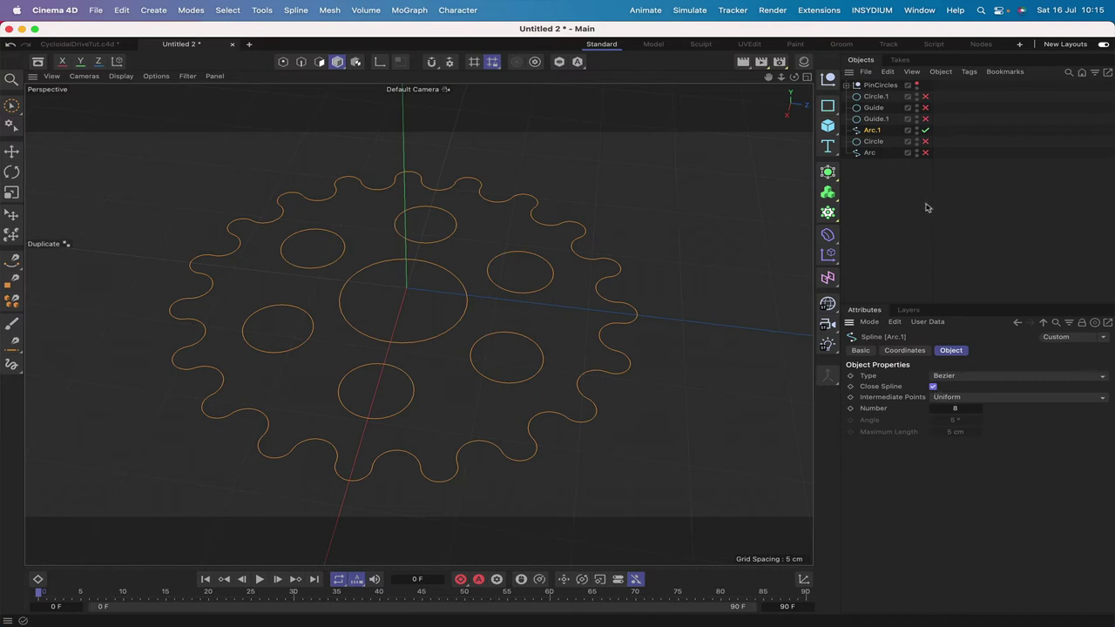
{"action": "left_click", "coordinate": [882, 194]}
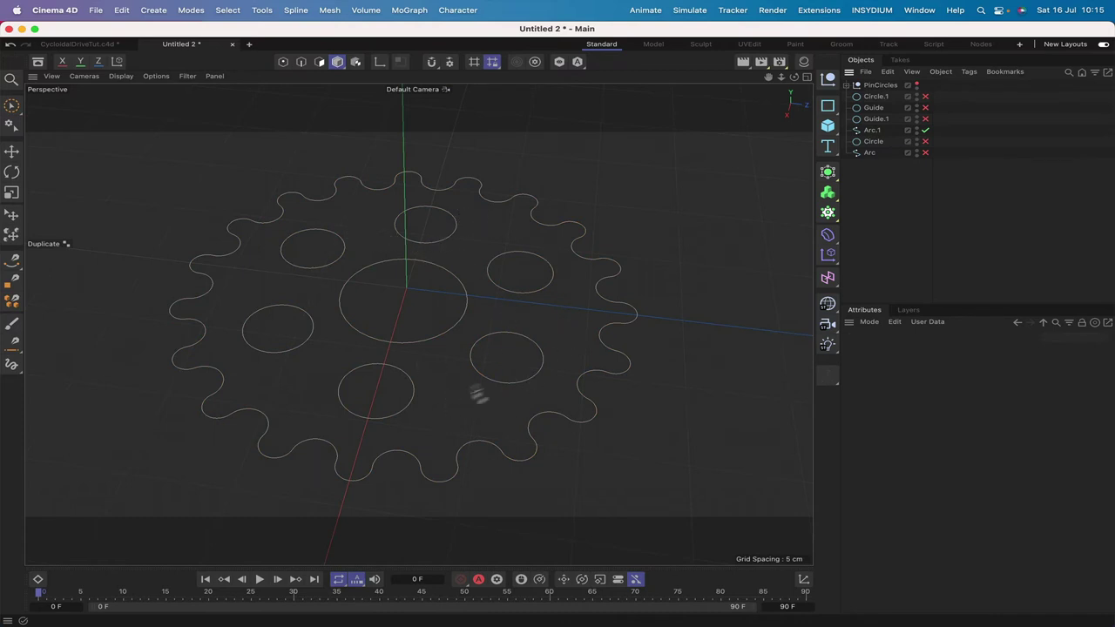
Keep PinCircles hidden, disable Arc.1, and enable the Arc and Circle splines.
{"action": "left_click", "coordinate": [917, 84]}
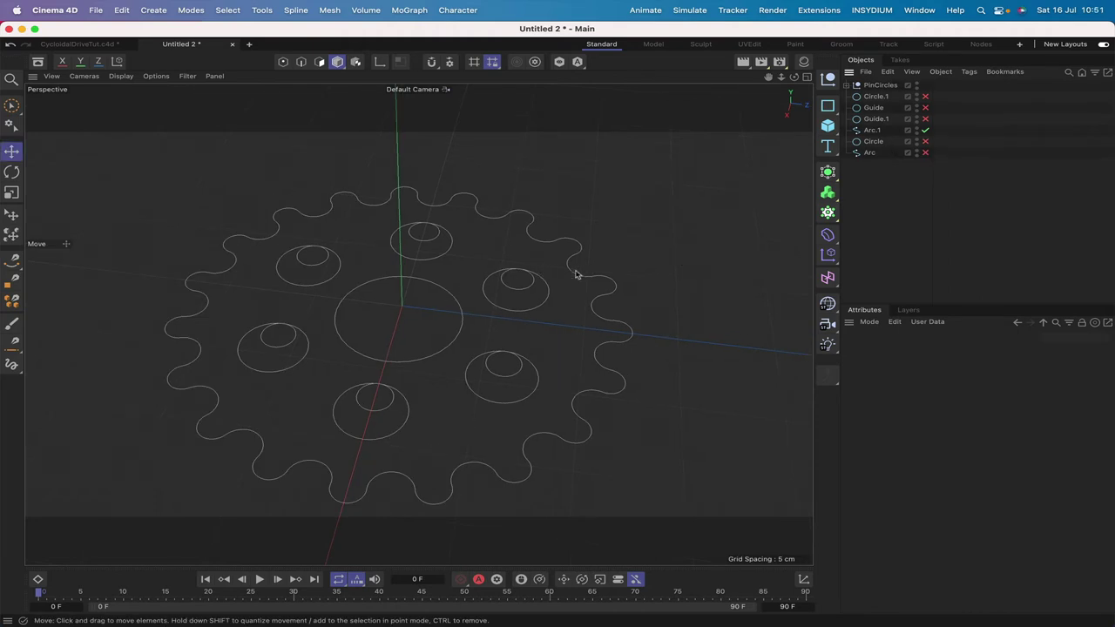
{"action": "left_click", "coordinate": [915, 86]}
{"action": "left_click", "coordinate": [915, 86]}
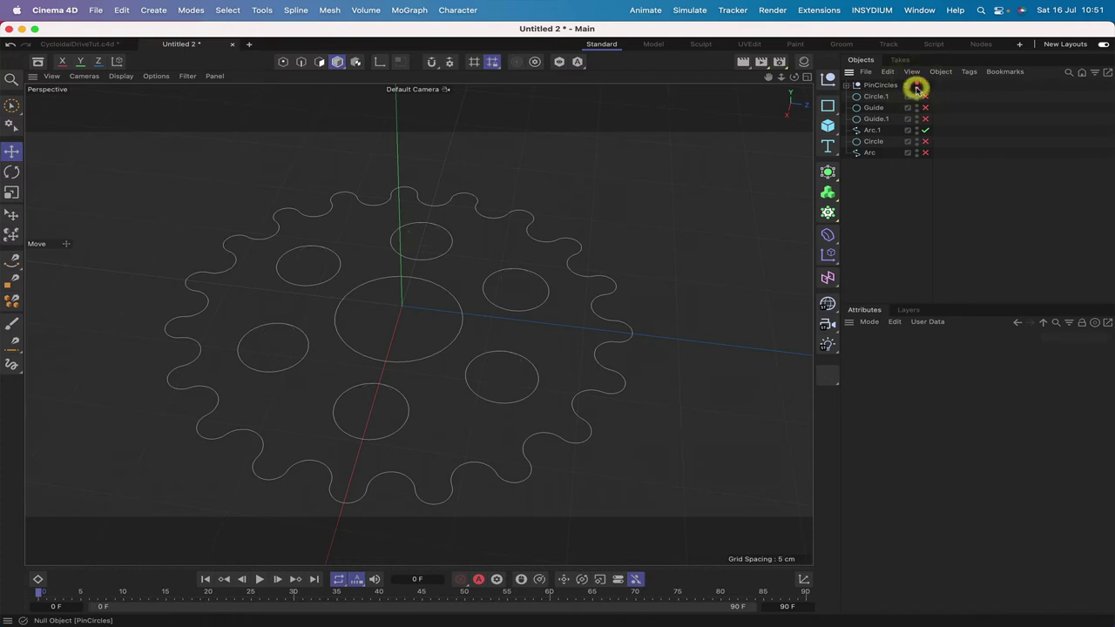
{"action": "left_click", "coordinate": [925, 130]}
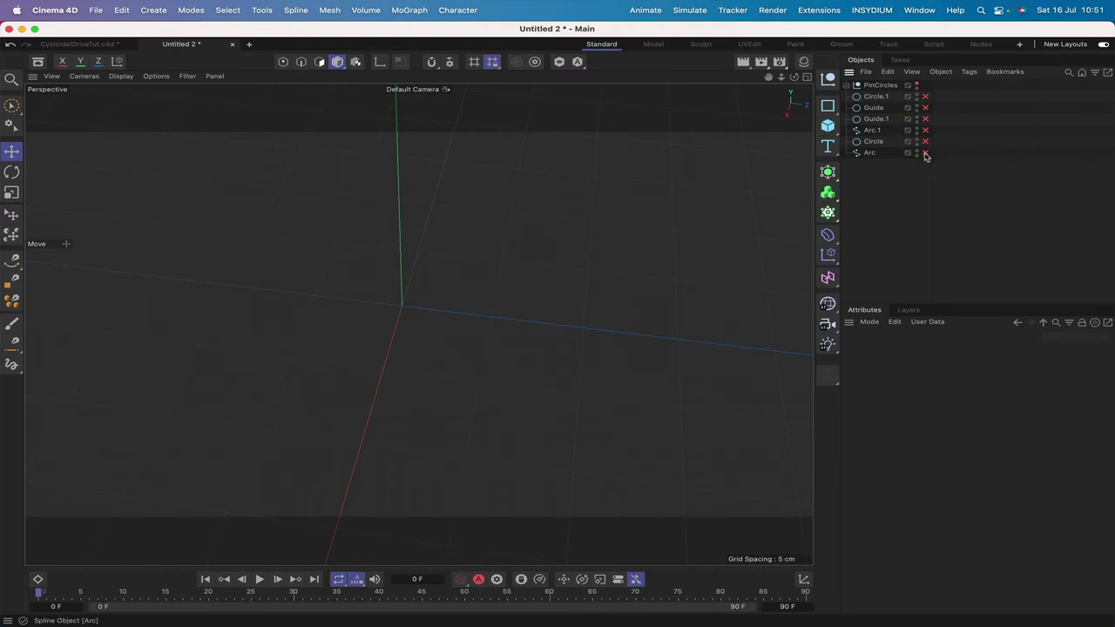
{"action": "left_click", "coordinate": [925, 153]}
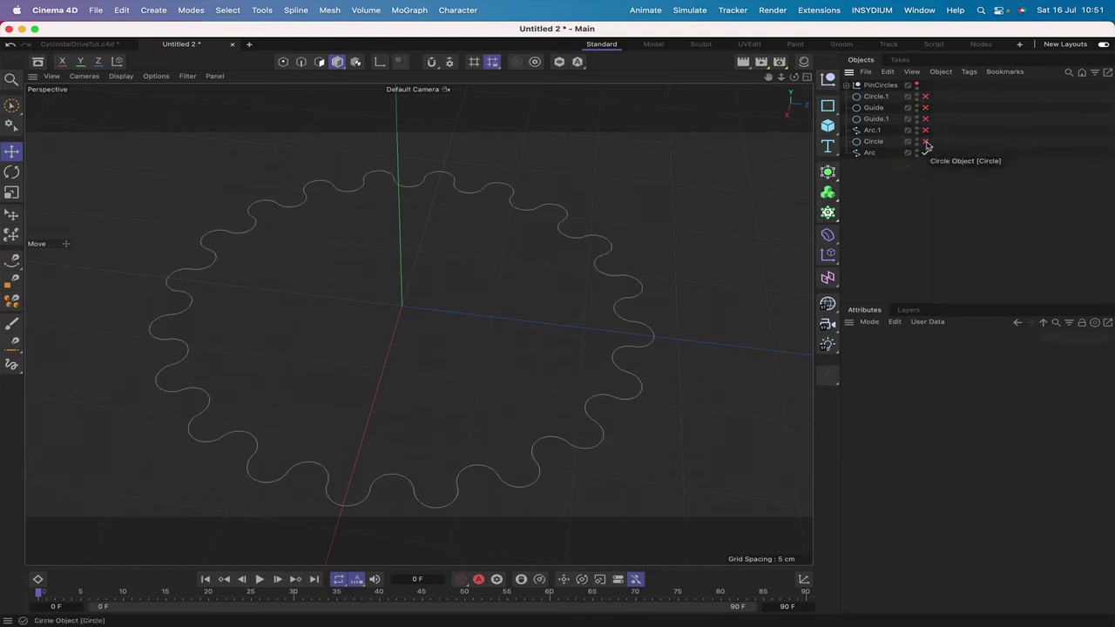
{"action": "left_click", "coordinate": [925, 142]}
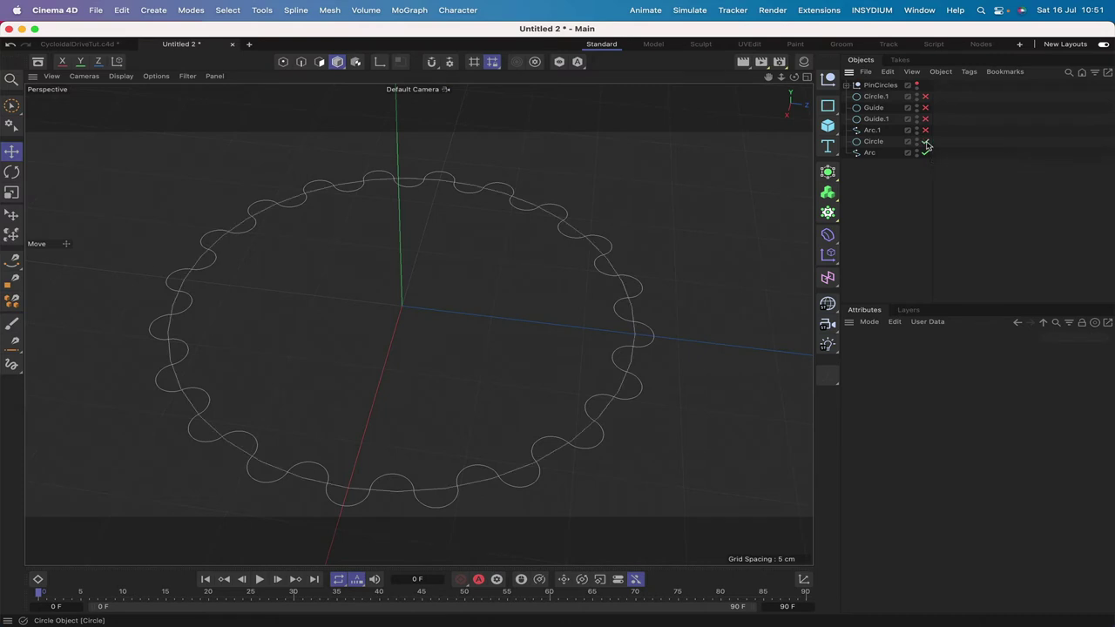
Set Circle's radius to 15 cm and make it an editable spline.
{"action": "left_click", "coordinate": [874, 142]}
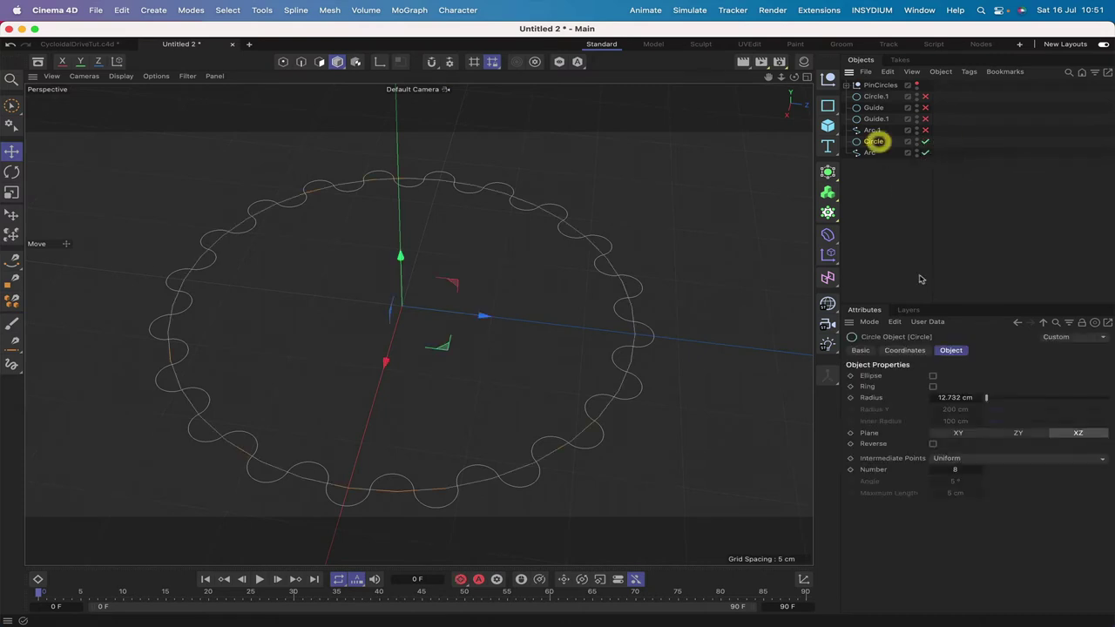
{"action": "double_click", "coordinate": [955, 397]}
{"action": "type", "text": "15"}
{"action": "key", "text": "Return"}
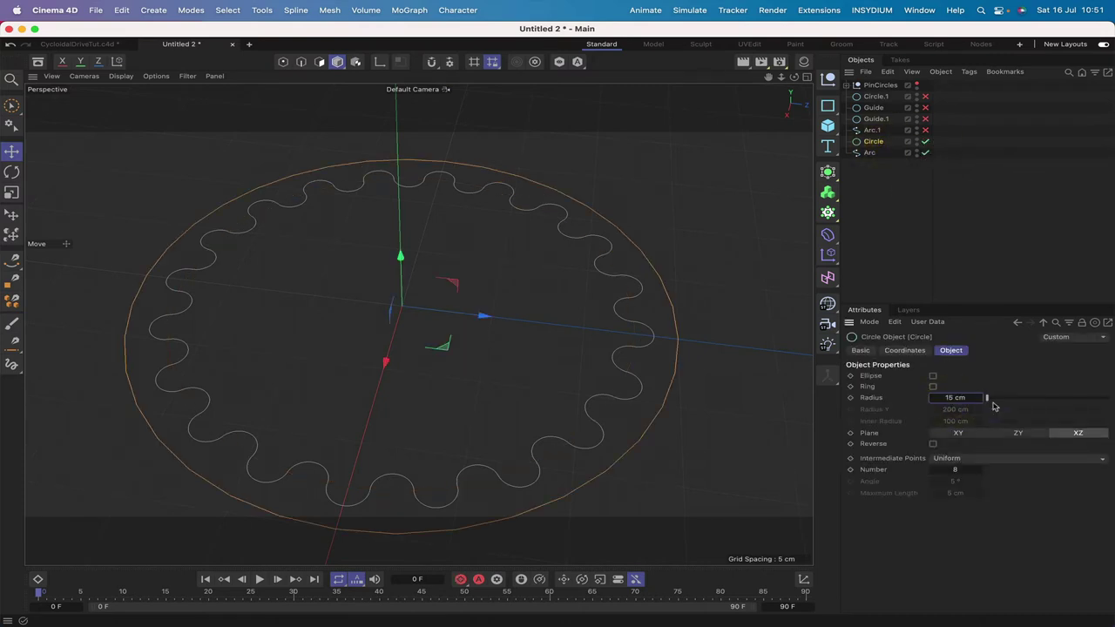
{"action": "key", "text": "c"}
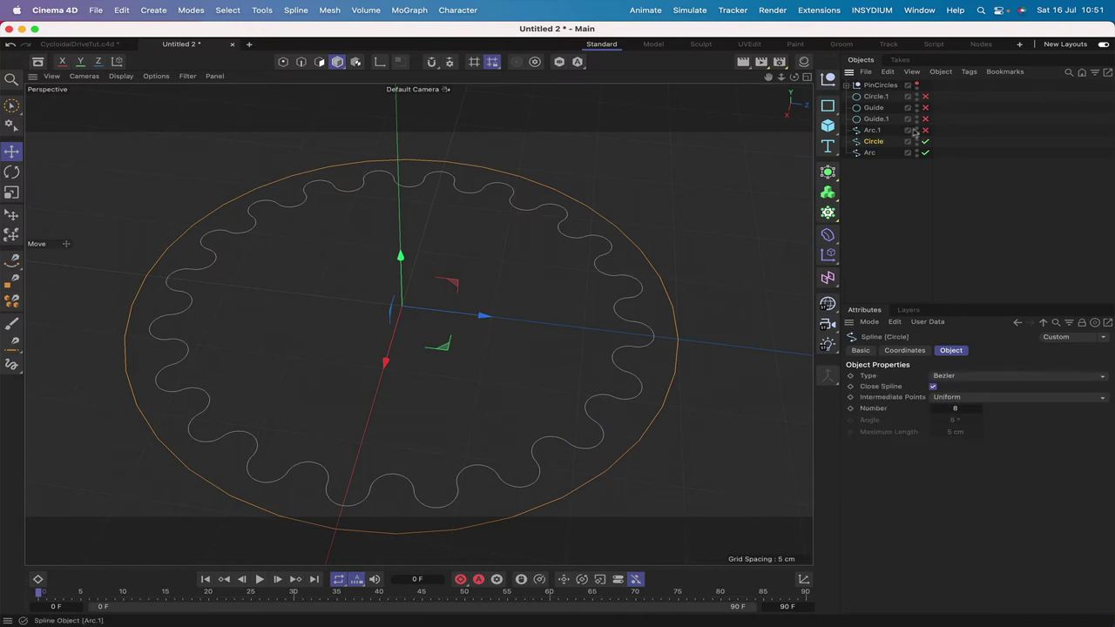
Join Circle and Arc with Connect Objects + Delete and close the spline.
{"action": "mouse_move", "coordinate": [876, 143]}
{"action": "left_mouse_down"}
{"action": "mouse_move", "coordinate": [878, 164]}
{"action": "mouse_move", "coordinate": [871, 157]}
{"action": "left_mouse_up"}
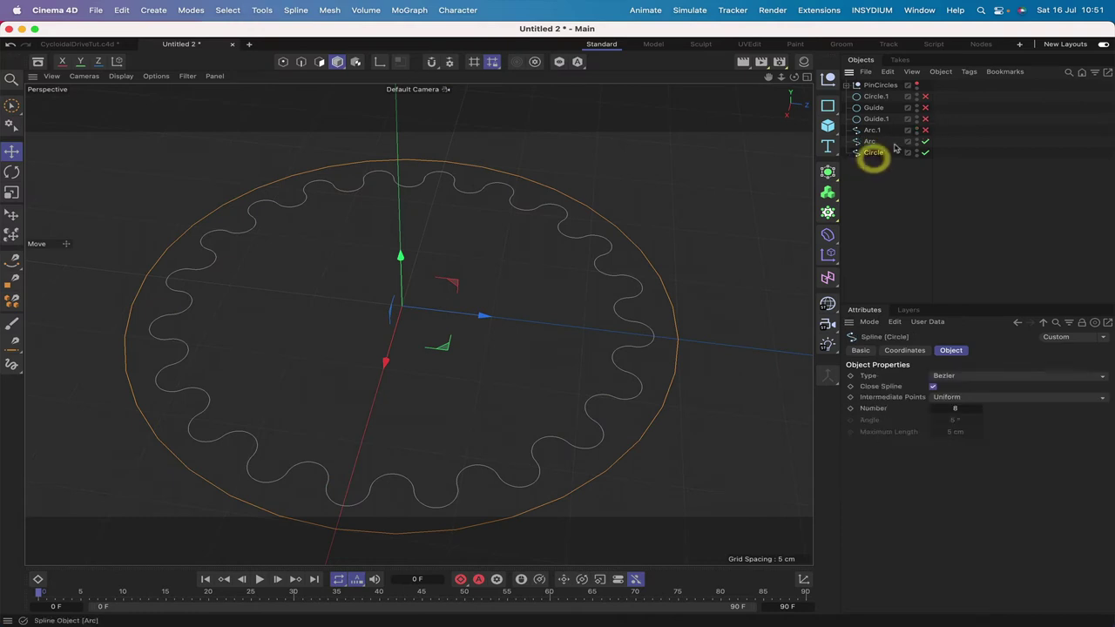
{"action": "left_click", "coordinate": [869, 142], "text": "shift"}
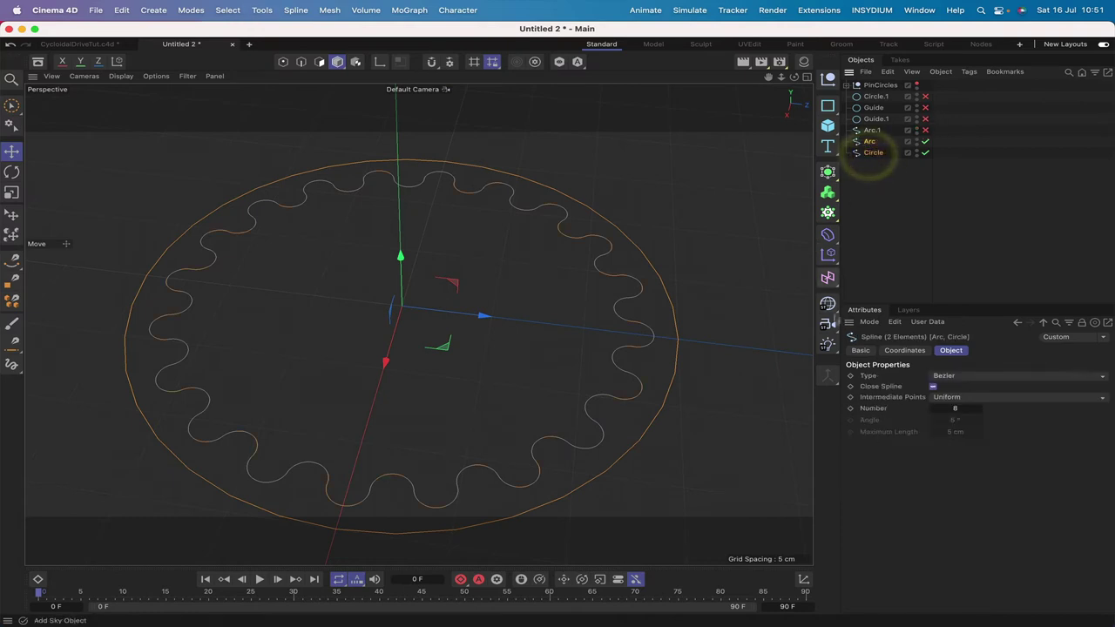
{"action": "left_click", "coordinate": [828, 370]}
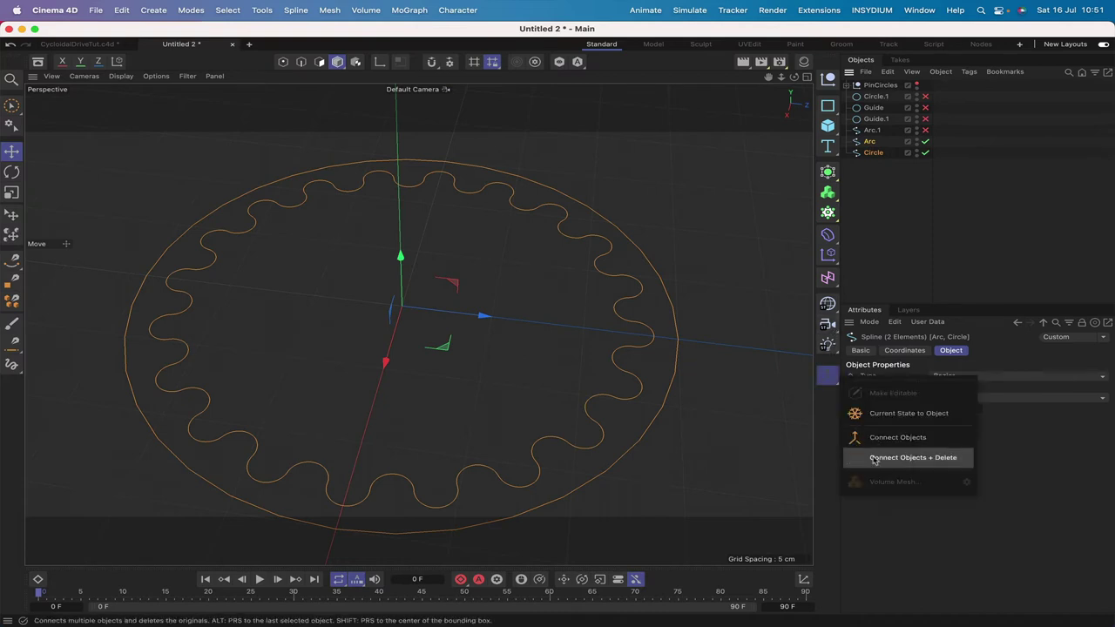
{"action": "left_click", "coordinate": [874, 460]}
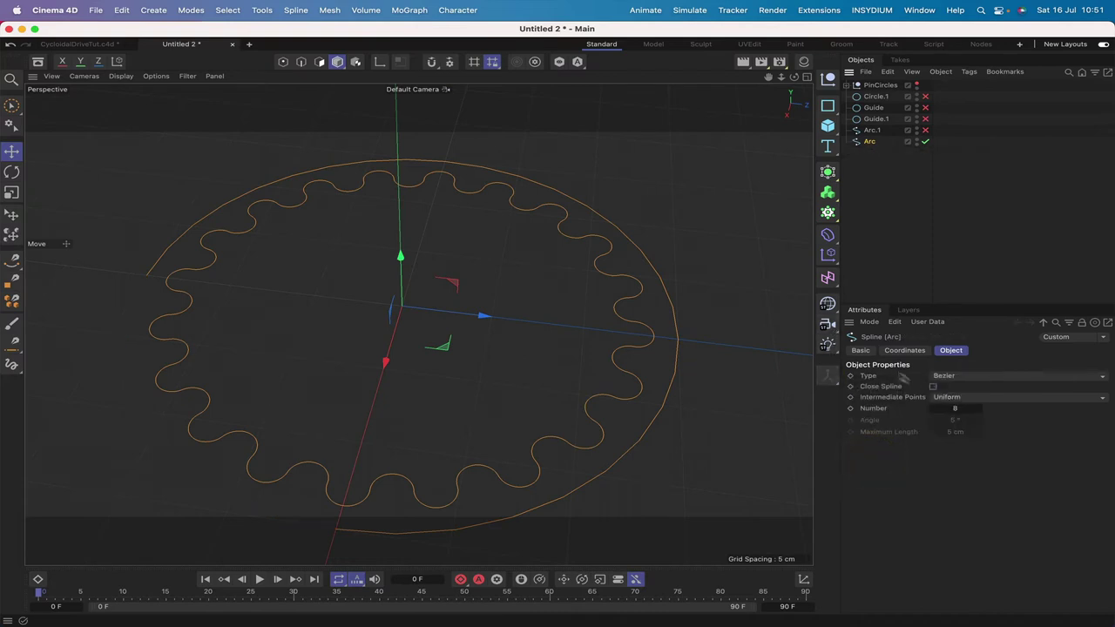
{"action": "left_click", "coordinate": [932, 387]}
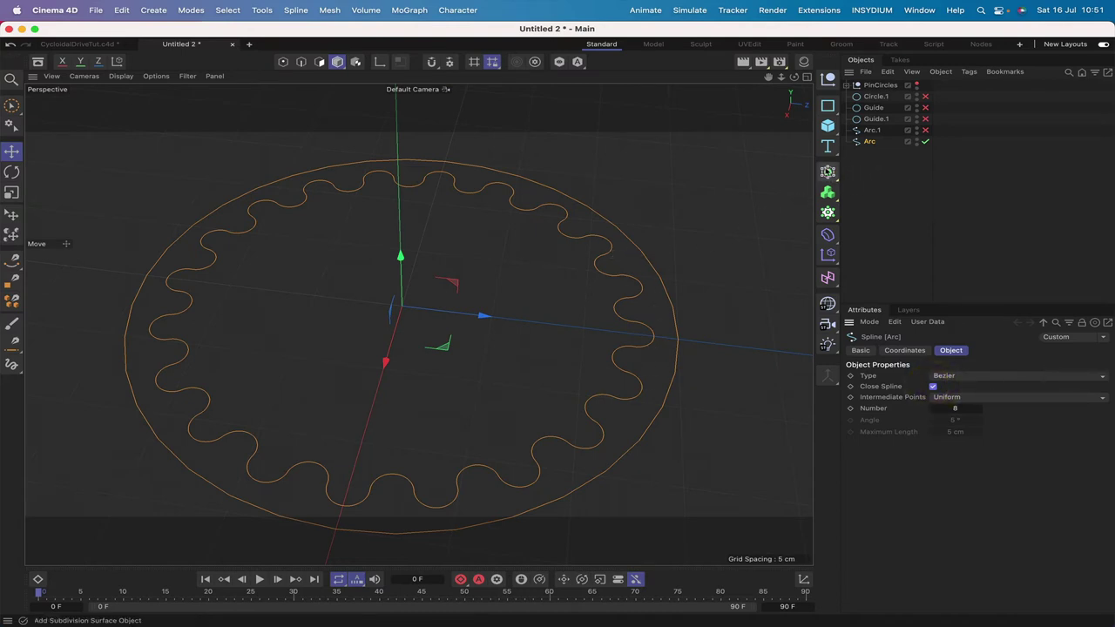
Extrude the Arc spline with a 2 cm offset and a 0.1 cm cap bevel.
{"action": "left_click", "coordinate": [827, 172]}
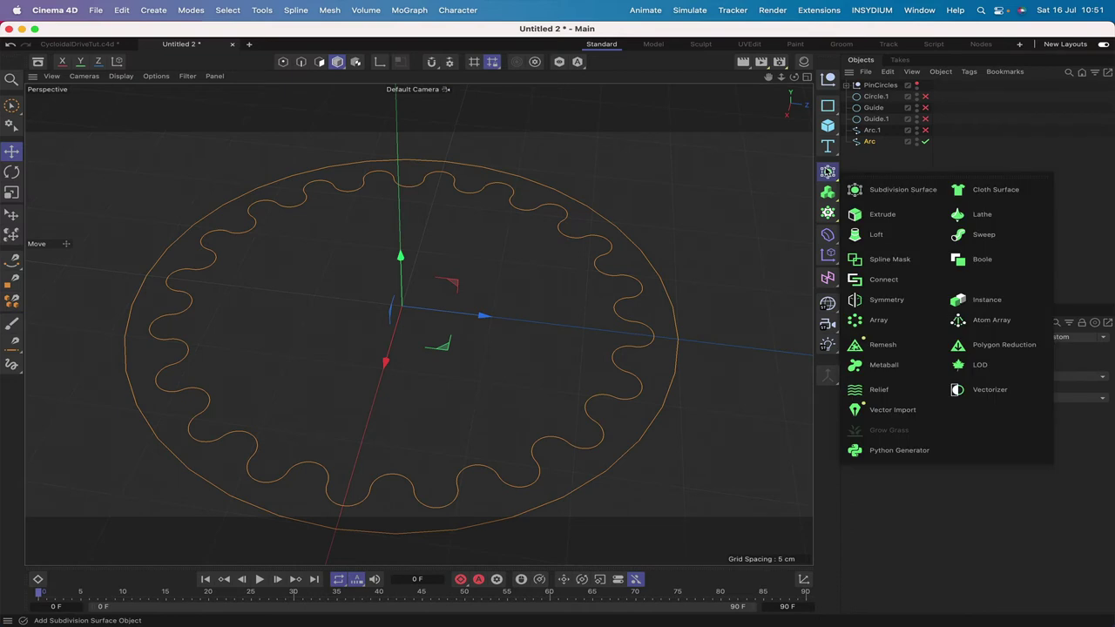
{"action": "left_click", "coordinate": [884, 213]}
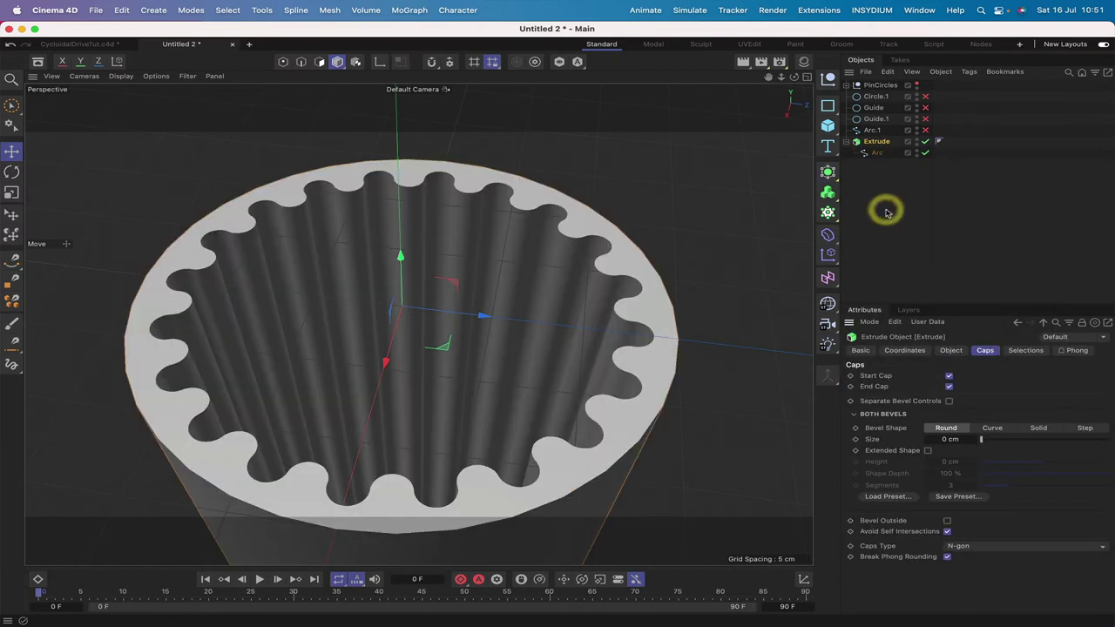
{"action": "left_click", "coordinate": [950, 351]}
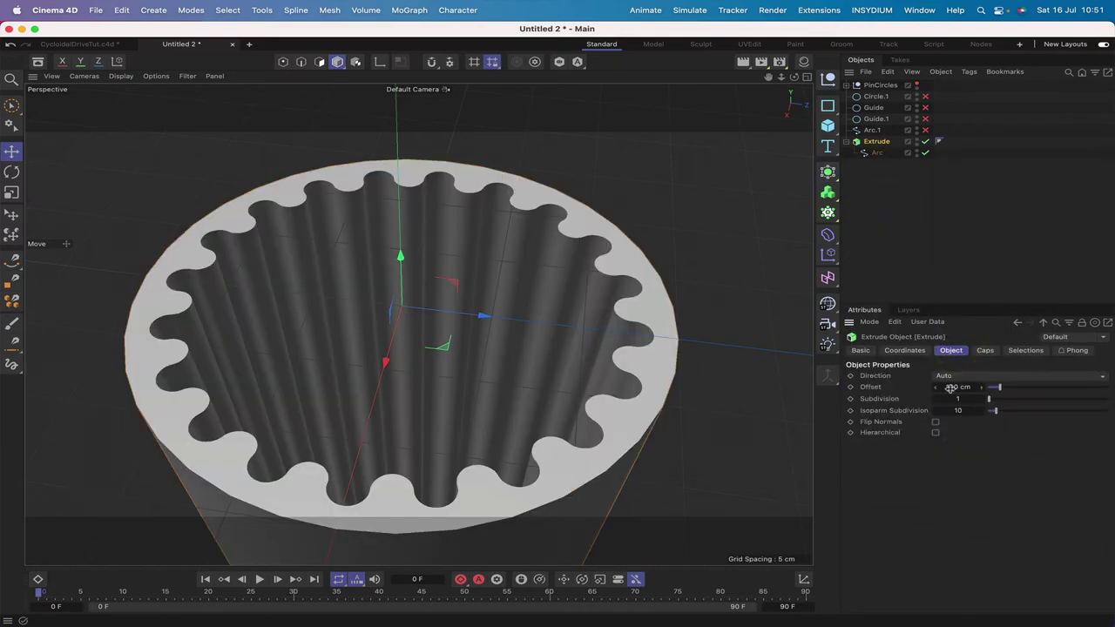
{"action": "left_click", "coordinate": [951, 387]}
{"action": "type", "text": "2"}
{"action": "key", "text": "Return"}
{"action": "left_click", "coordinate": [985, 351]}
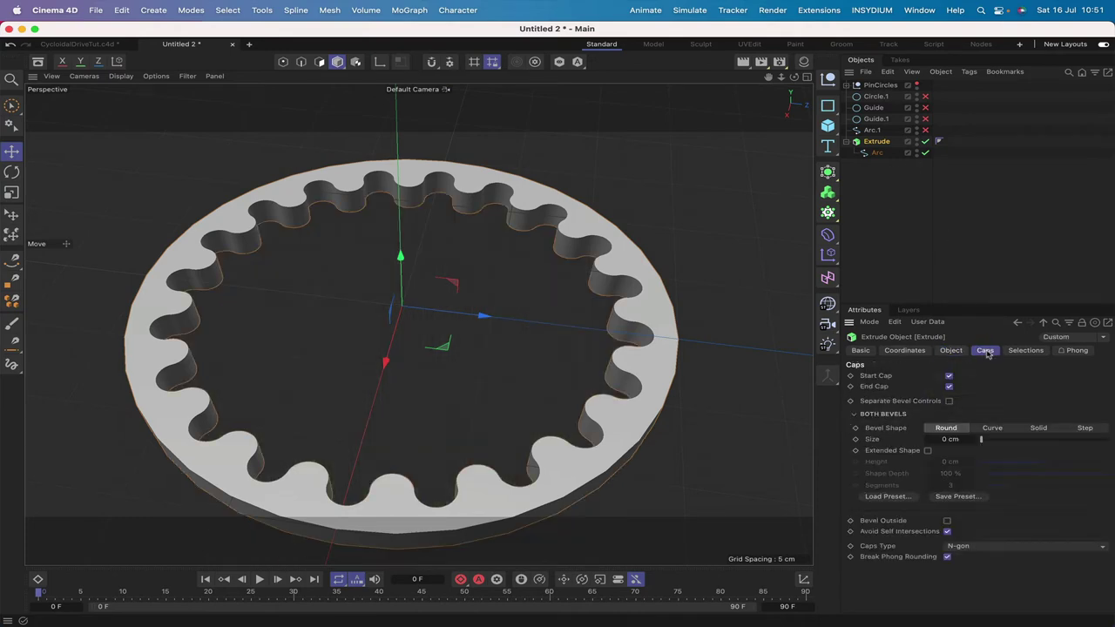
{"action": "left_click", "coordinate": [949, 439]}
{"action": "type", "text": ".1"}
{"action": "key", "text": "Return"}
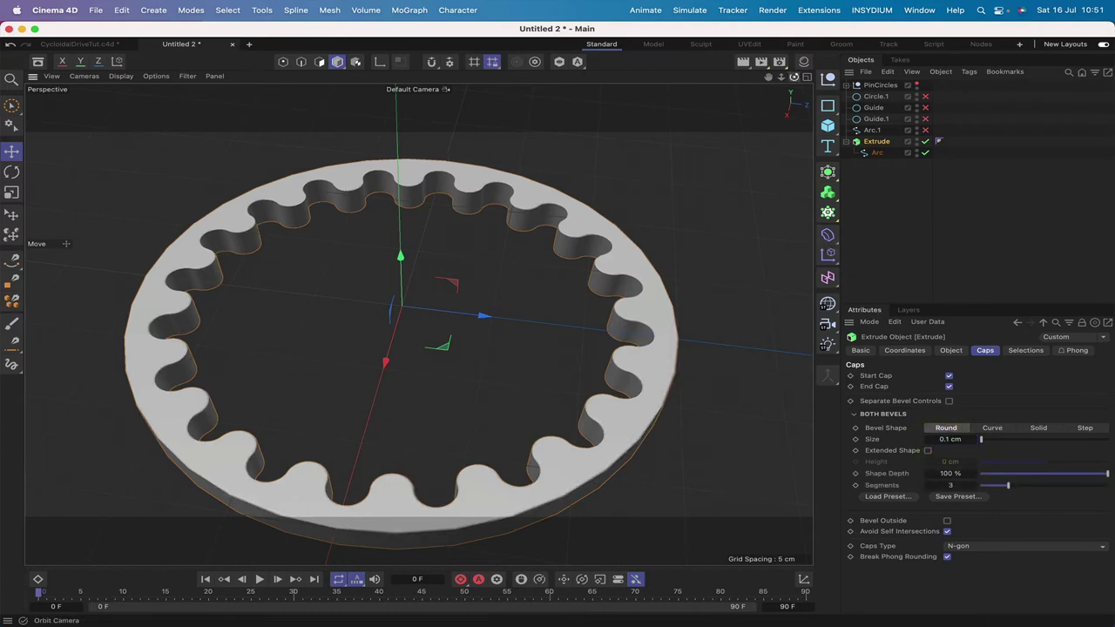
Switch the viewport display to Isoparms and begin renaming the Extrude.
{"action": "left_click_drag", "start_coordinate": [793, 77], "coordinate": [788, 67]}
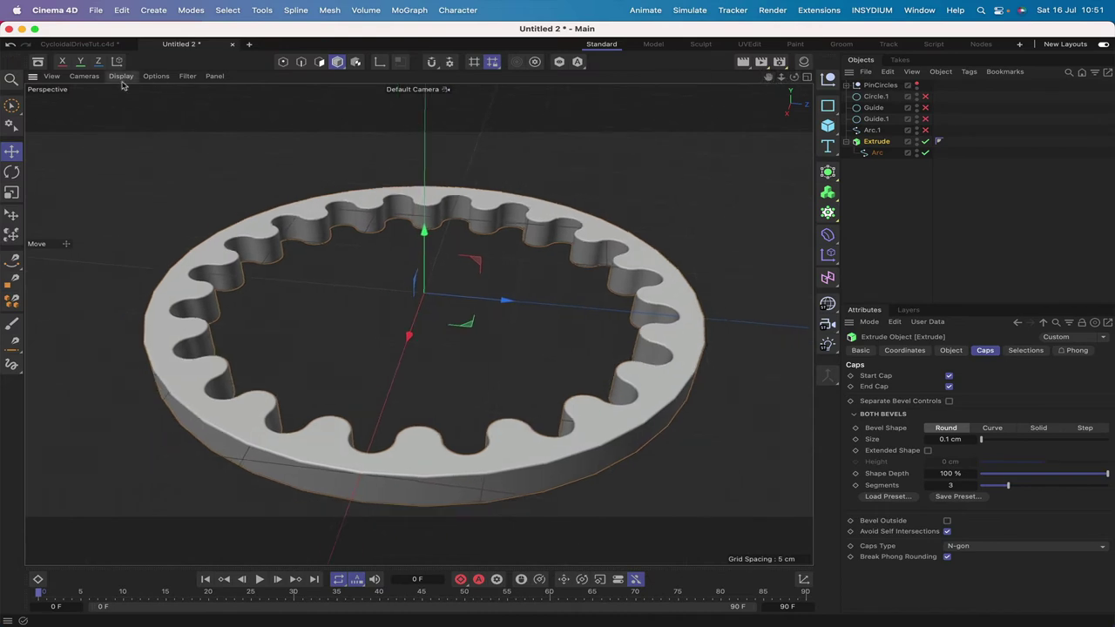
{"action": "left_click", "coordinate": [121, 76]}
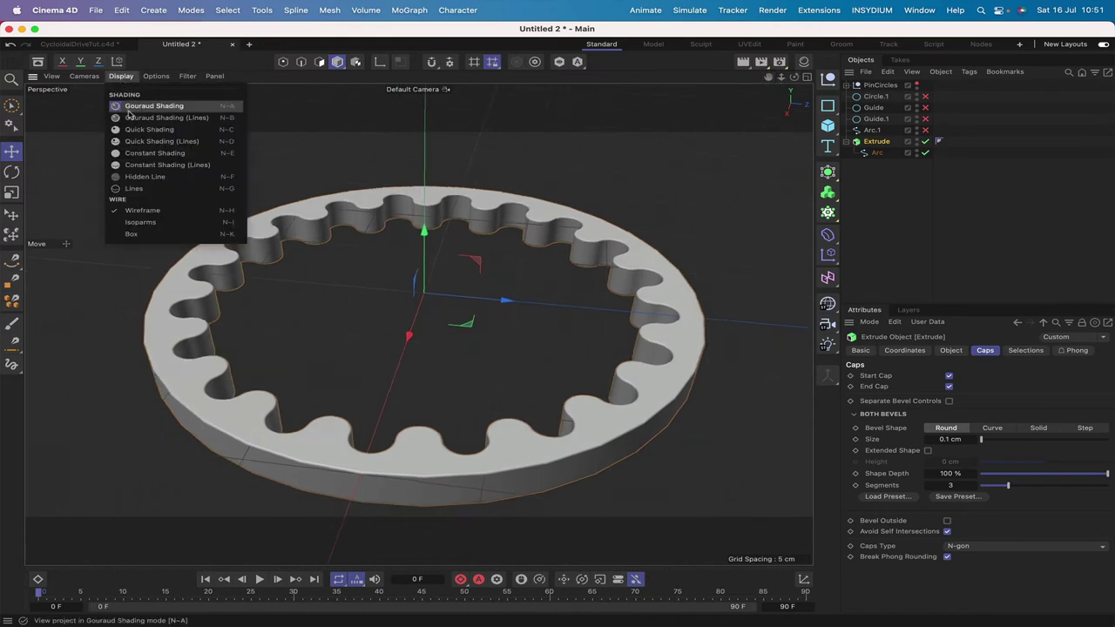
{"action": "left_click", "coordinate": [129, 117]}
{"action": "left_click", "coordinate": [121, 76]}
{"action": "left_click", "coordinate": [131, 217]}
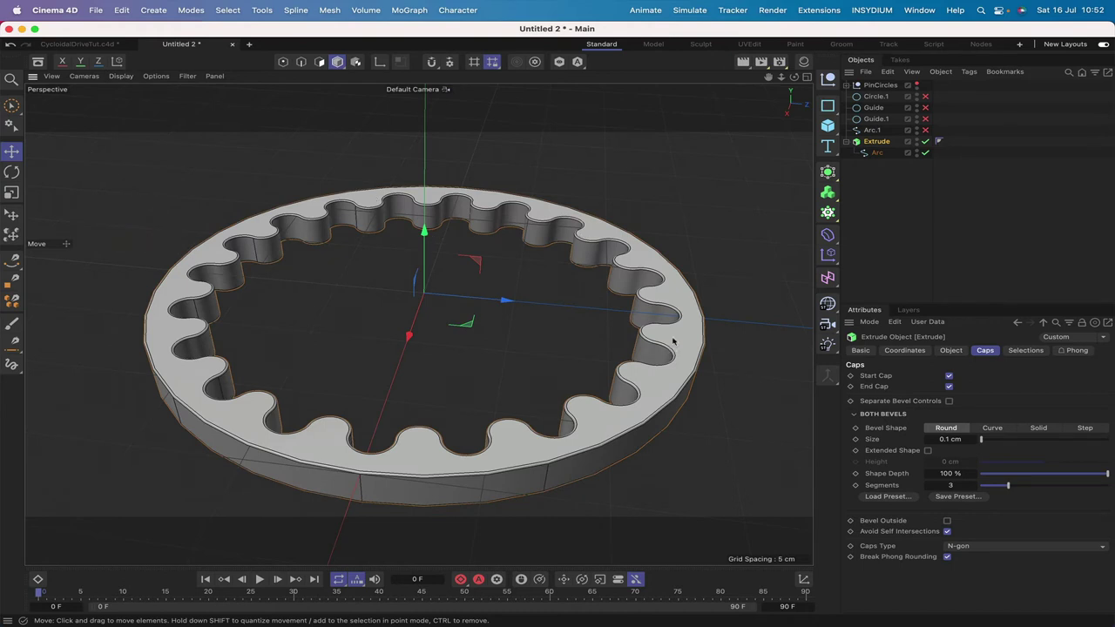
{"action": "double_click", "coordinate": [877, 143]}
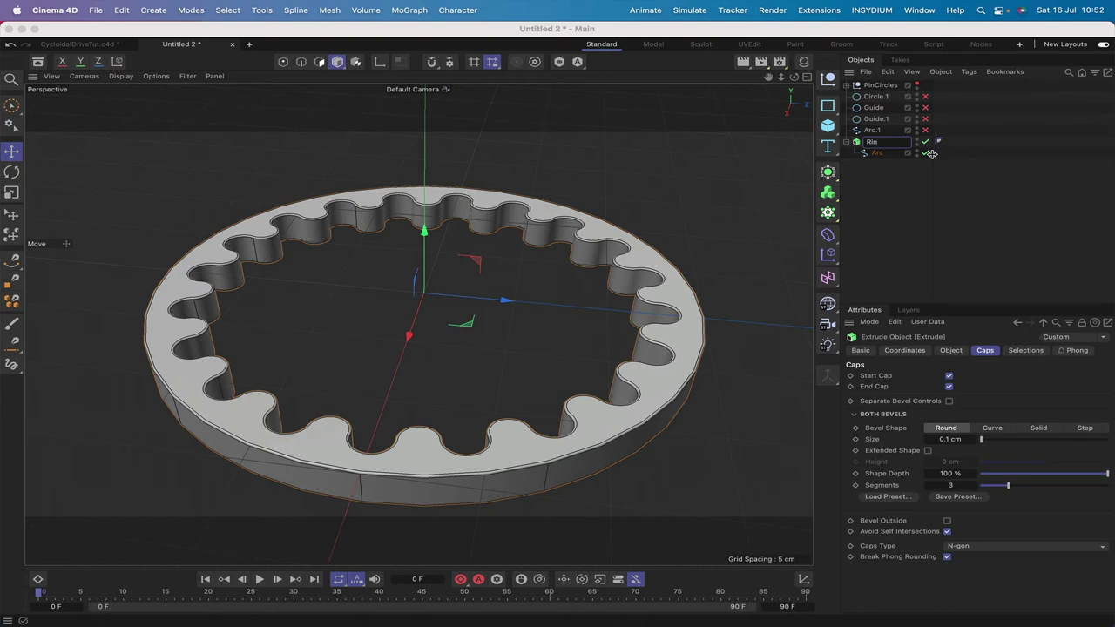
Name the first extrusion RingGear and re-enable the Arc.1 spline.
{"action": "type", "text": "RingGear"}
{"action": "key", "text": "Return"}
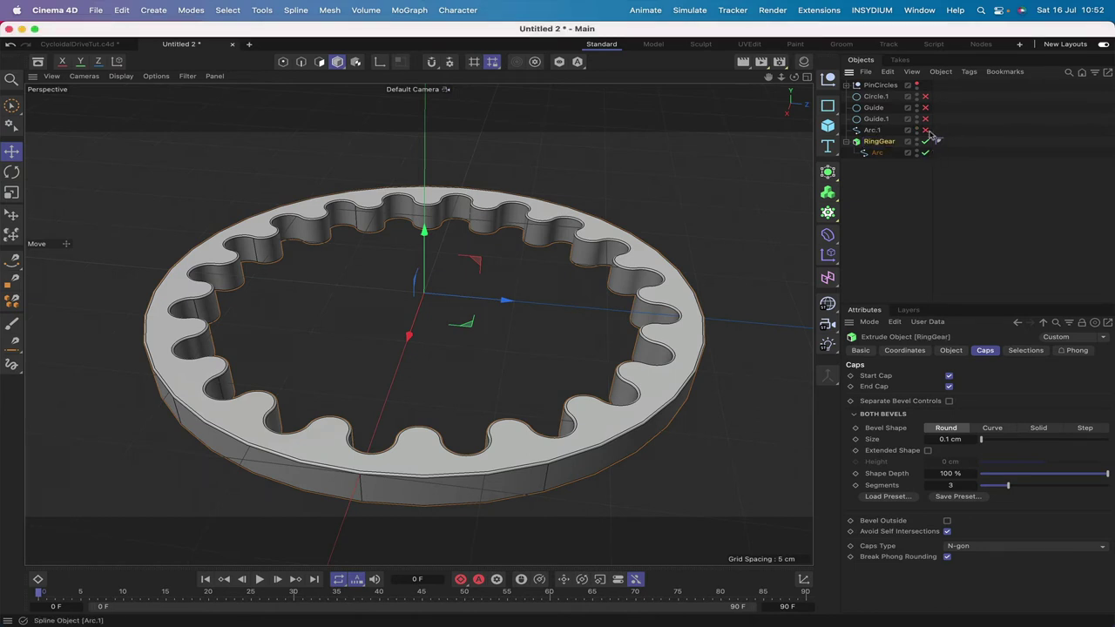
{"action": "left_click", "coordinate": [925, 129]}
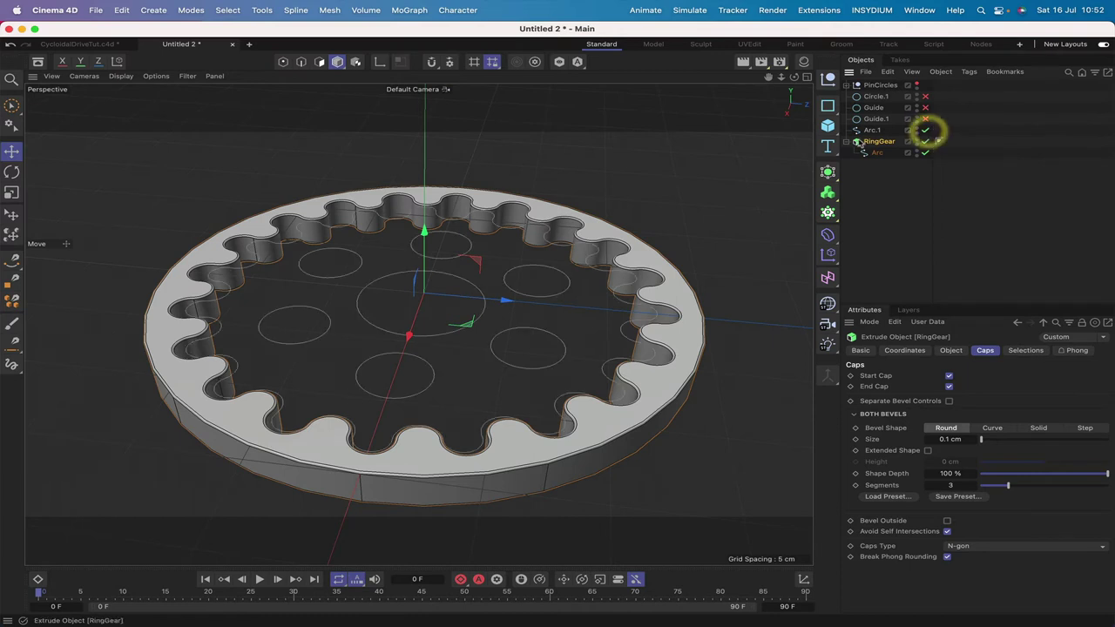
{"action": "left_click", "coordinate": [872, 130]}
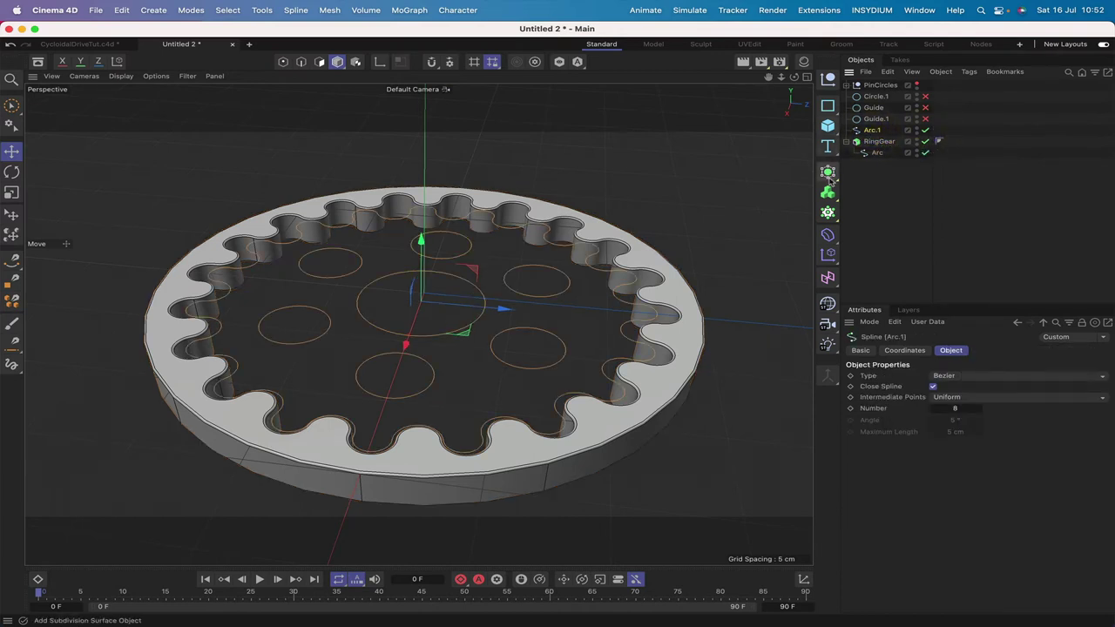
Extrude Arc.1 with a 2 cm offset and a 0.1 cm cap bevel.
{"action": "left_click", "coordinate": [829, 173]}
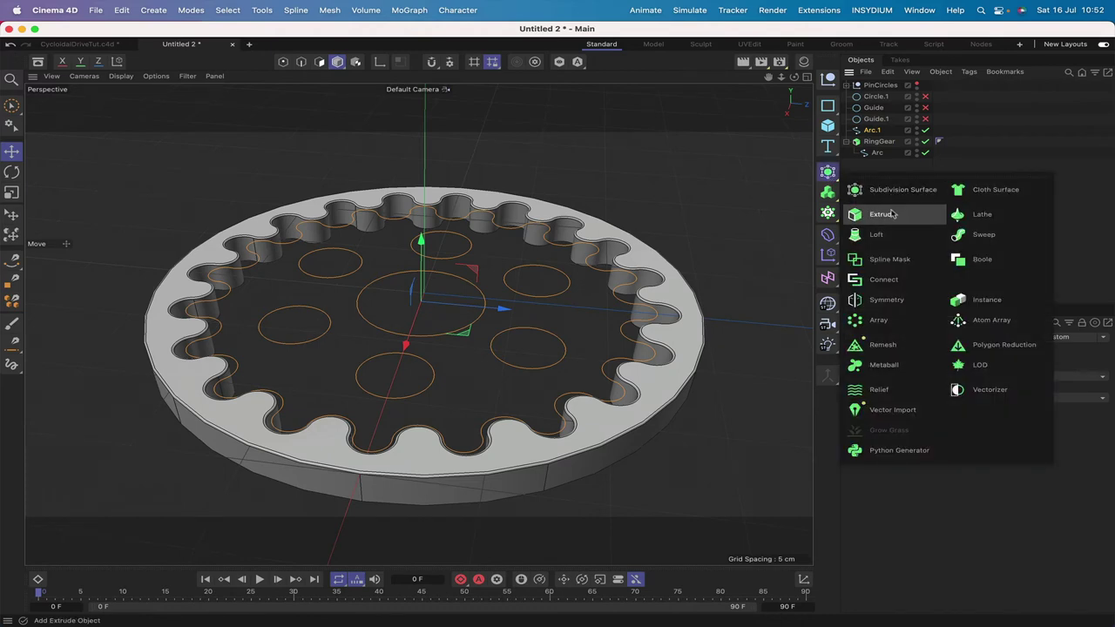
{"action": "left_click", "coordinate": [890, 209], "text": "alt"}
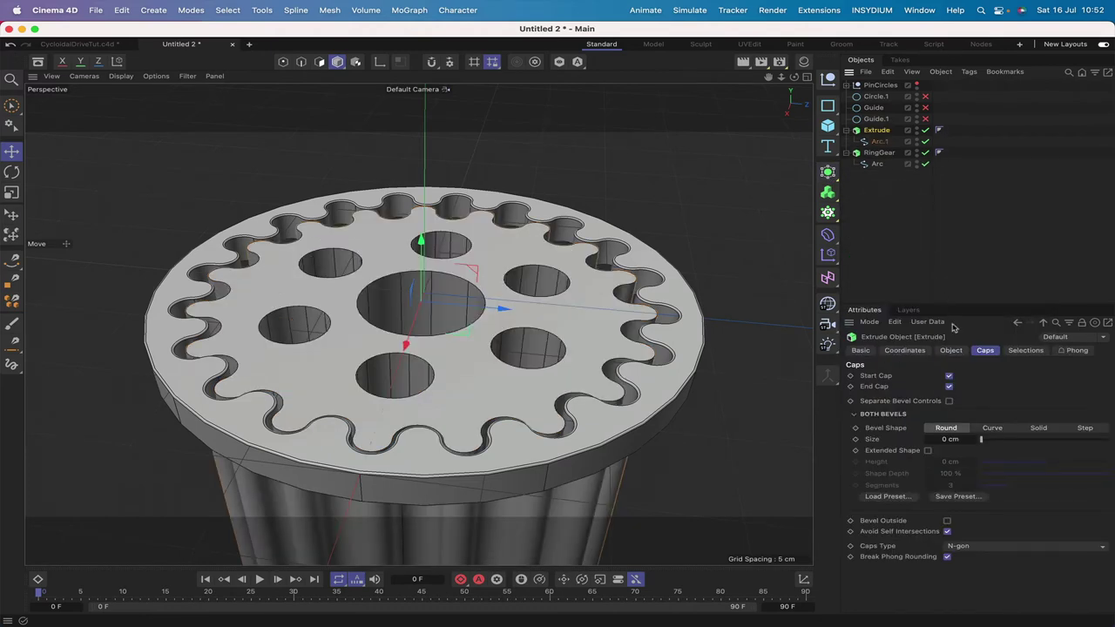
{"action": "left_click", "coordinate": [951, 350]}
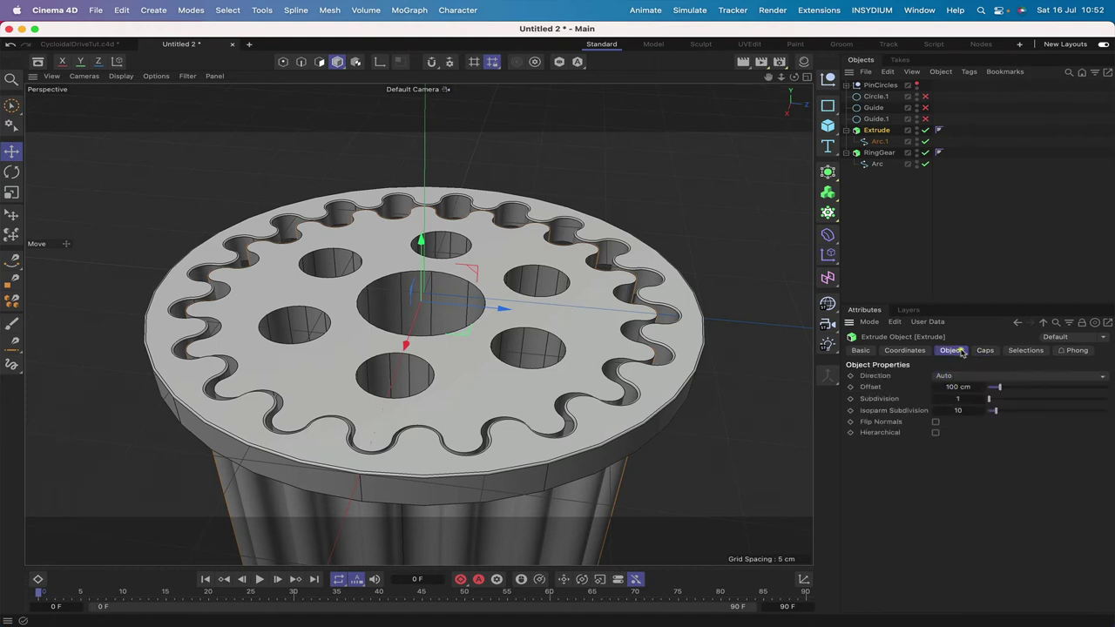
{"action": "double_click", "coordinate": [957, 387]}
{"action": "type", "text": "2"}
{"action": "key", "text": "Return"}
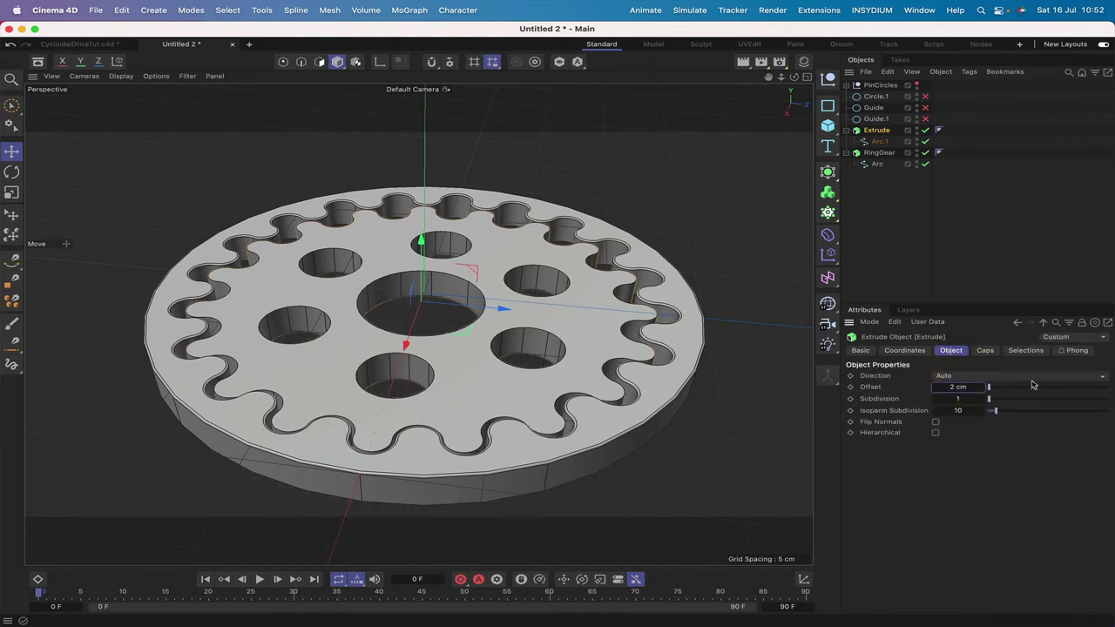
{"action": "left_click", "coordinate": [984, 350]}
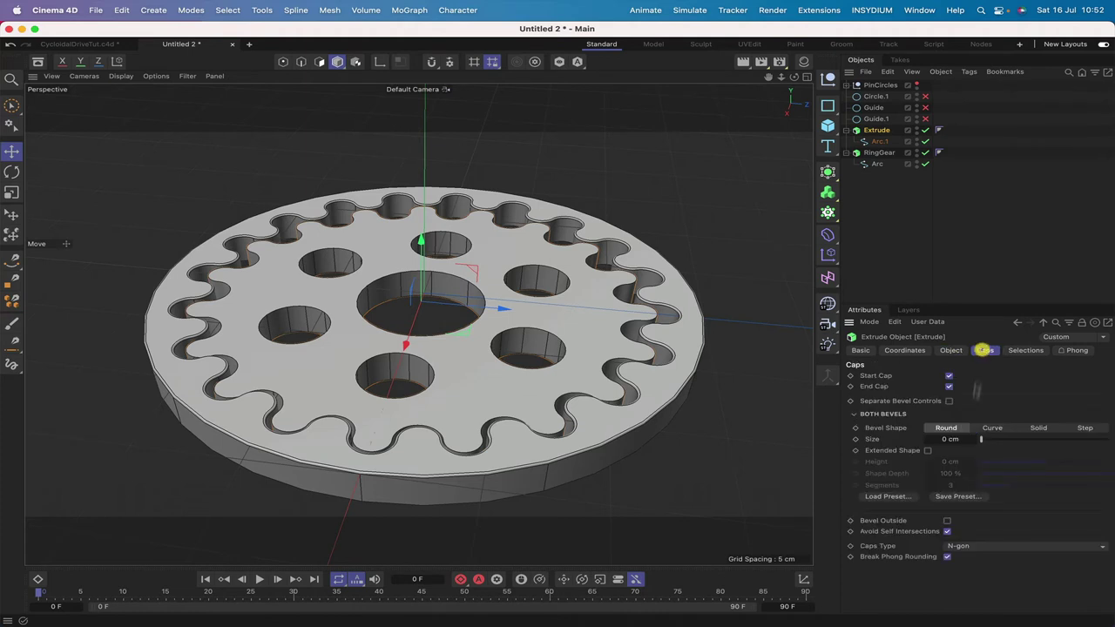
{"action": "double_click", "coordinate": [949, 439]}
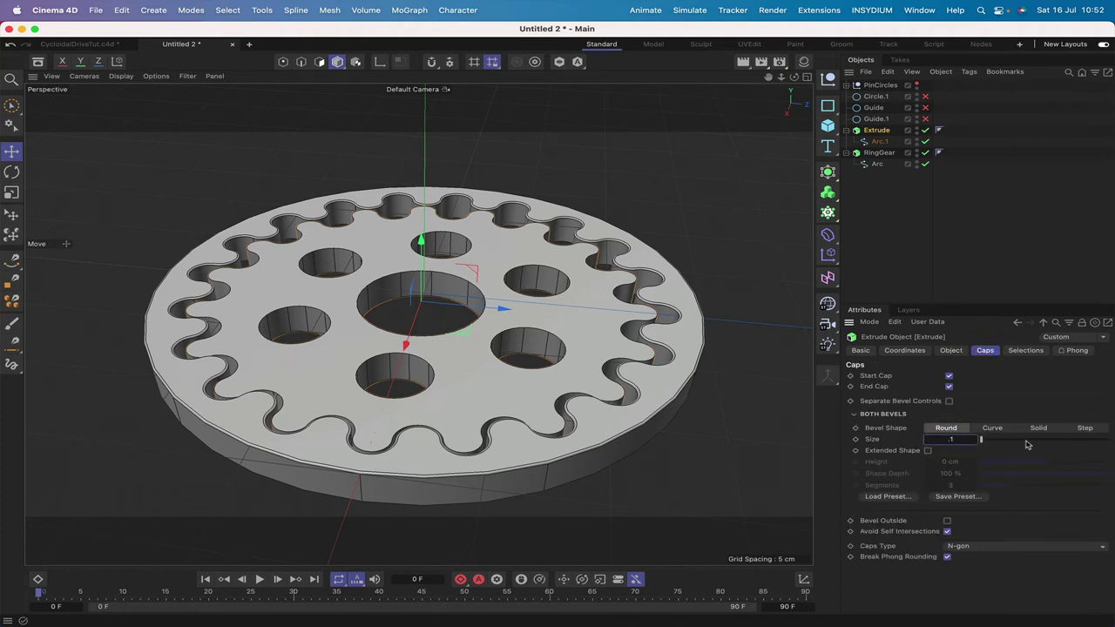
{"action": "type", "text": ".1"}
{"action": "key", "text": "Return"}
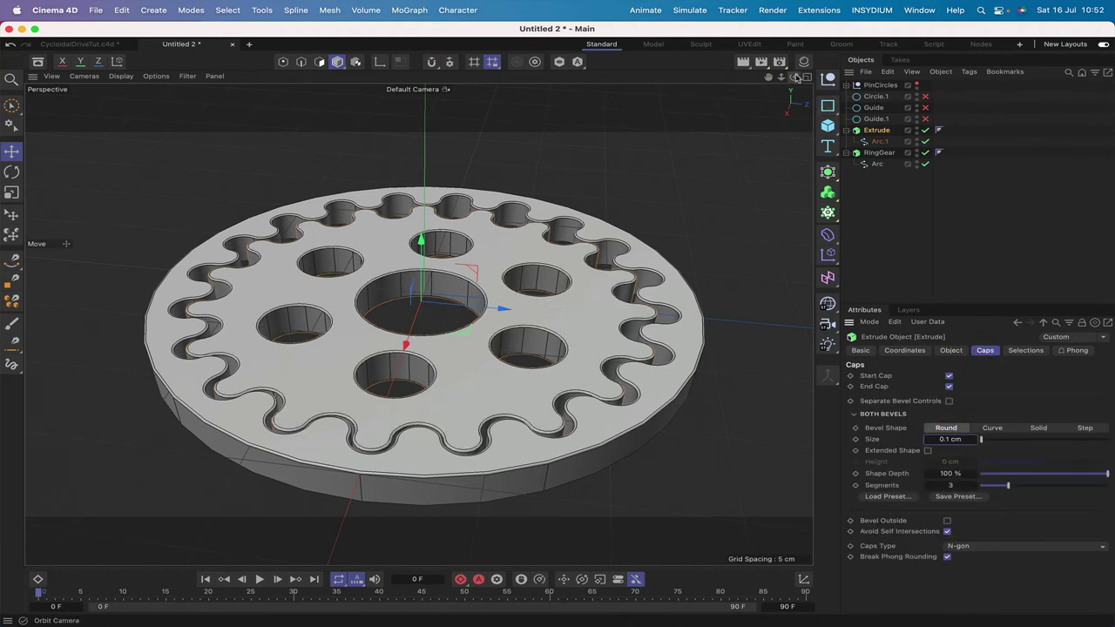
Rename the disc's Extrude to CycloidalDisc.
{"action": "mouse_move", "coordinate": [793, 77]}
{"action": "left_mouse_down"}
{"action": "mouse_move", "coordinate": [793, 148]}
{"action": "mouse_move", "coordinate": [794, 73]}
{"action": "left_mouse_up"}
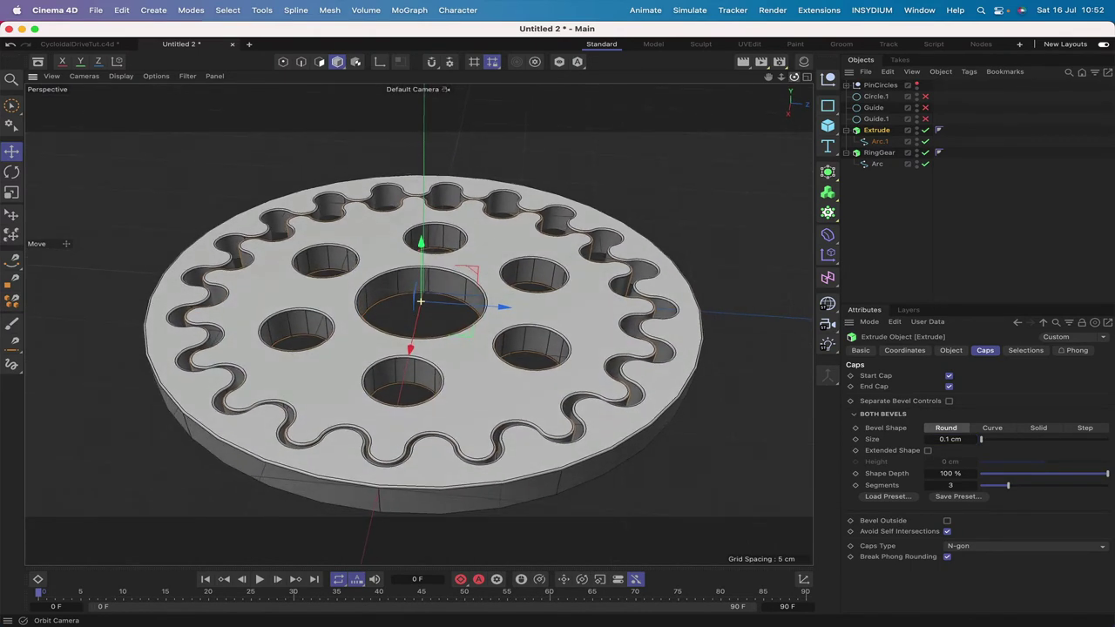
{"action": "double_click", "coordinate": [873, 130]}
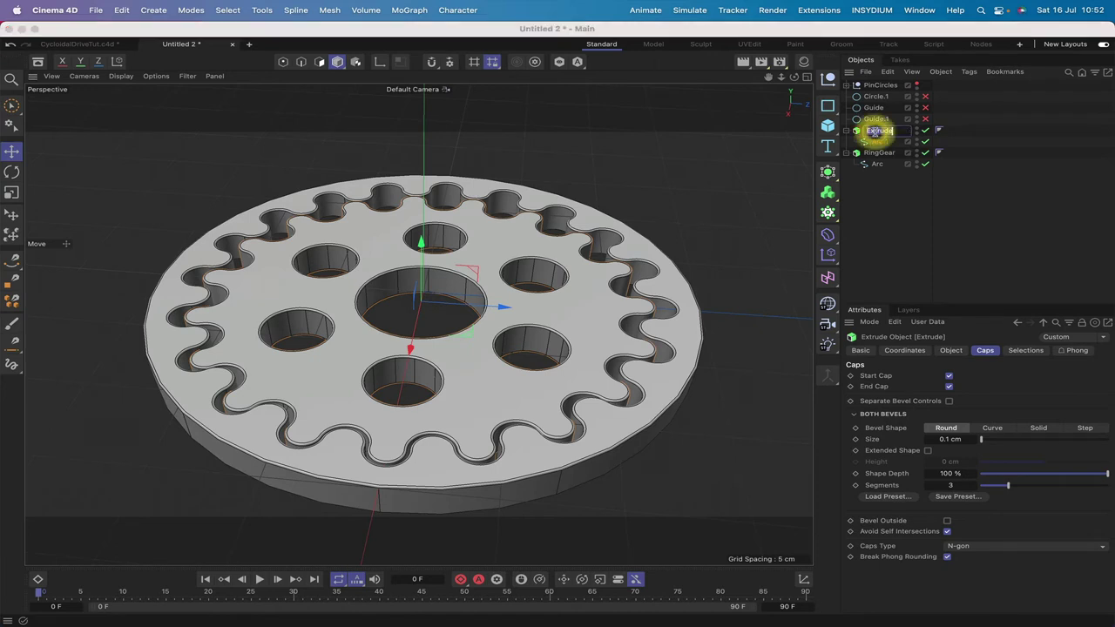
{"action": "type", "text": "Cy"}
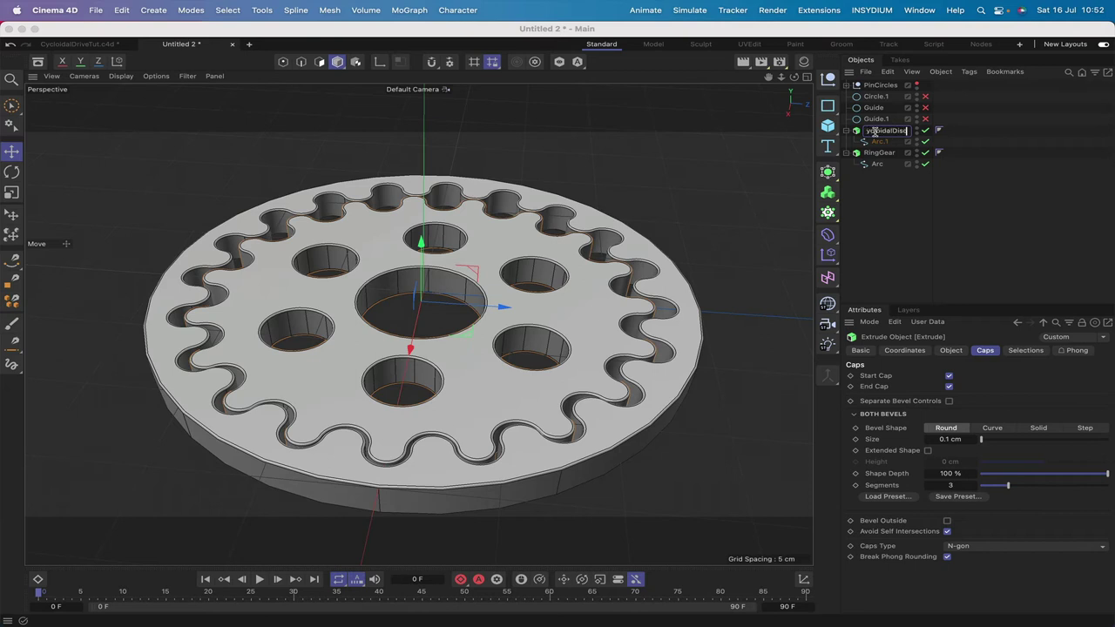
{"action": "key", "text": "Return"}
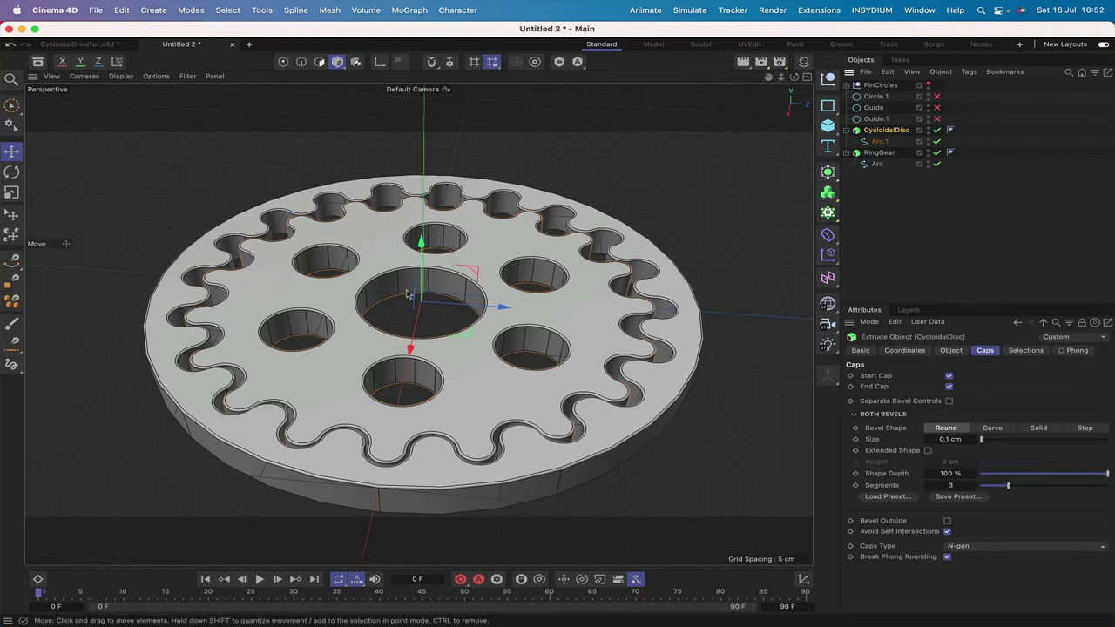
Merge the six pin circles into Circle.3 and delete the empty PinCircles group.
{"action": "left_click", "coordinate": [928, 85]}
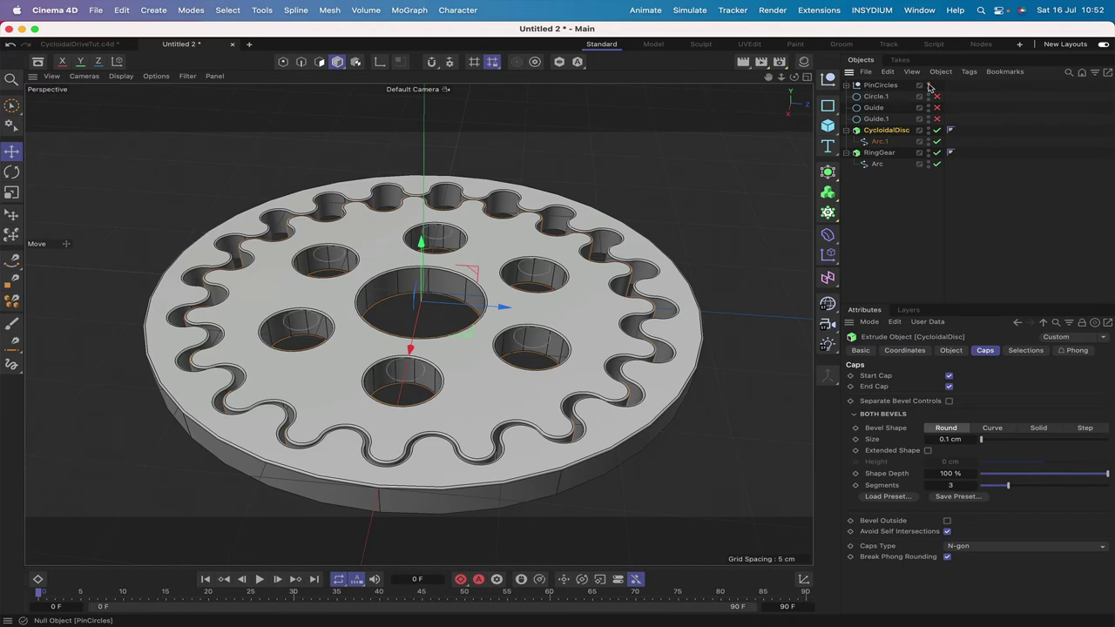
{"action": "left_click", "coordinate": [846, 86]}
{"action": "left_click_drag", "start_coordinate": [909, 93], "coordinate": [875, 155]}
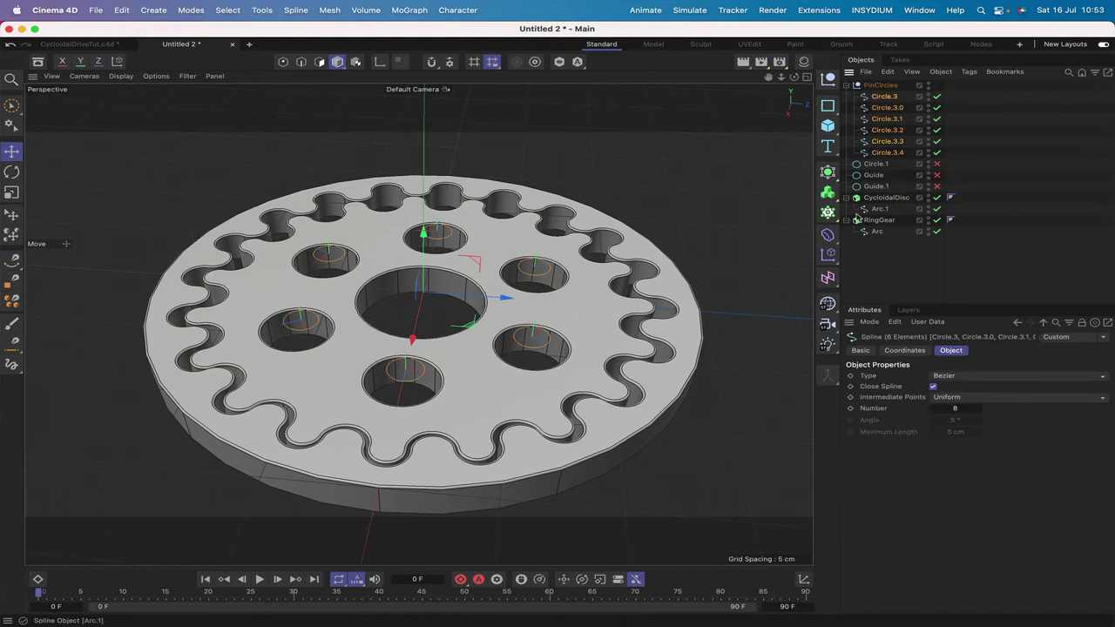
{"action": "left_click", "coordinate": [830, 379]}
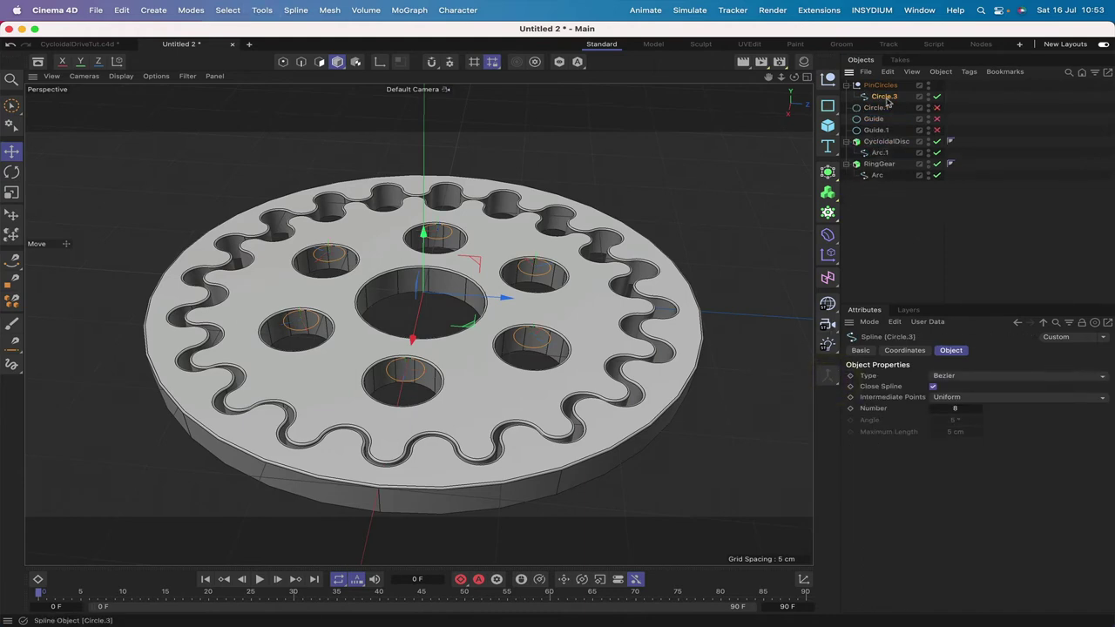
{"action": "left_click_drag", "start_coordinate": [888, 103], "coordinate": [886, 83]}
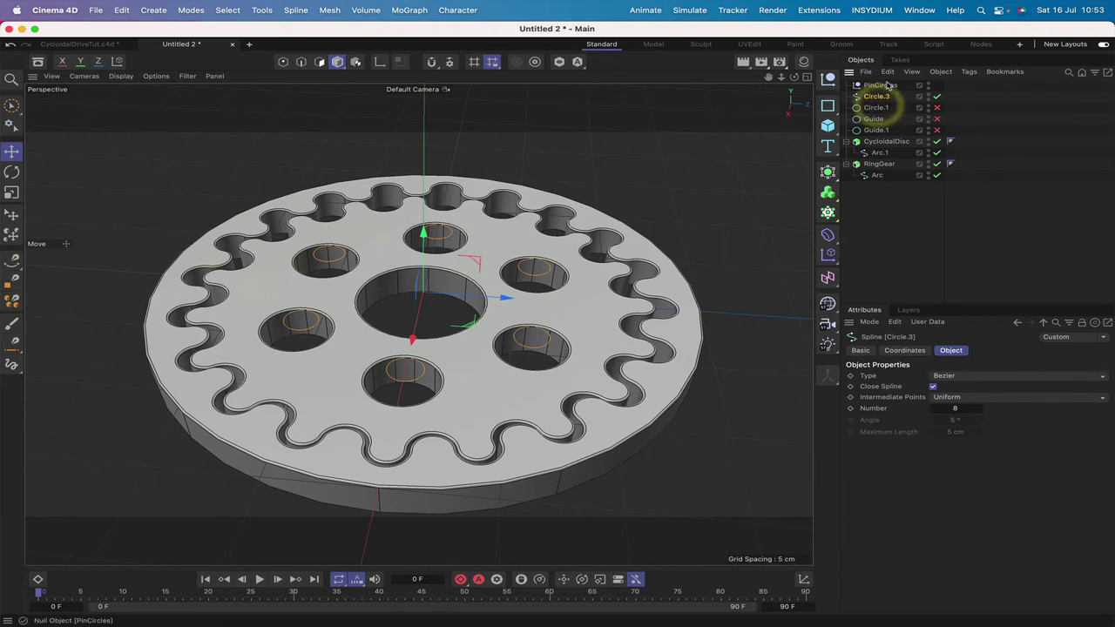
{"action": "left_click", "coordinate": [887, 85]}
{"action": "key", "text": "Delete"}
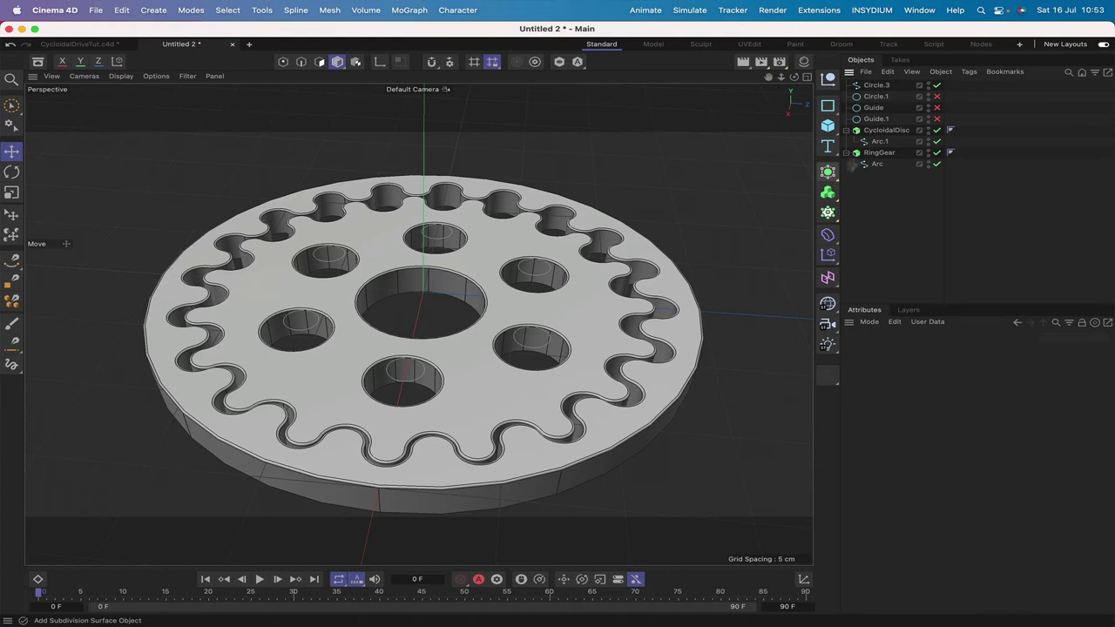
Set Circle.3's Y position to -2 cm.
{"action": "left_click", "coordinate": [876, 84]}
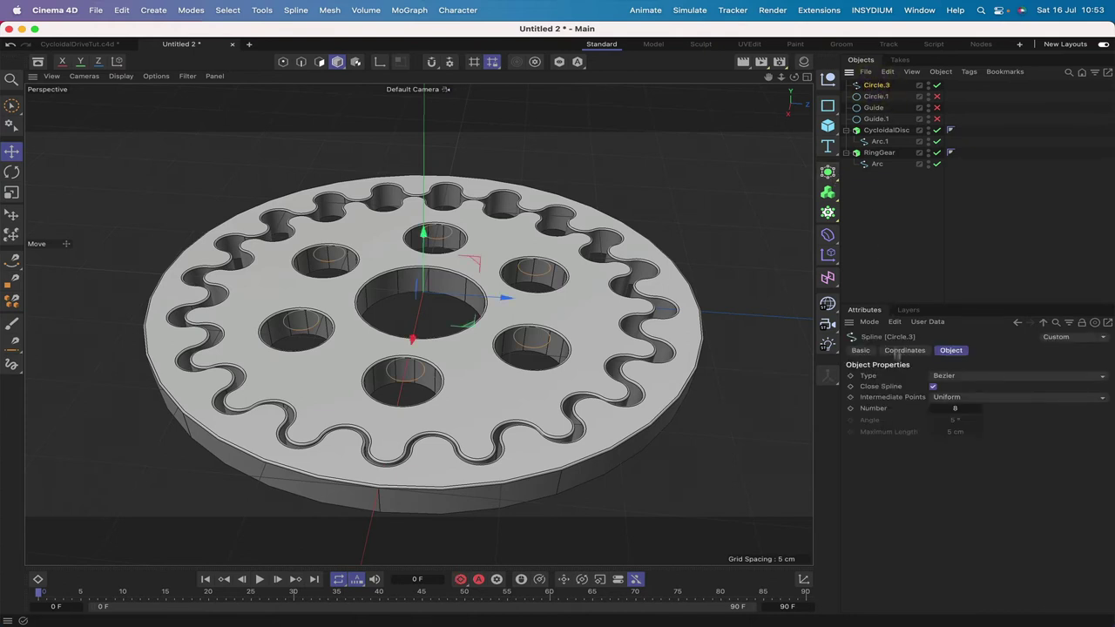
{"action": "left_click", "coordinate": [900, 350]}
{"action": "double_click", "coordinate": [910, 402]}
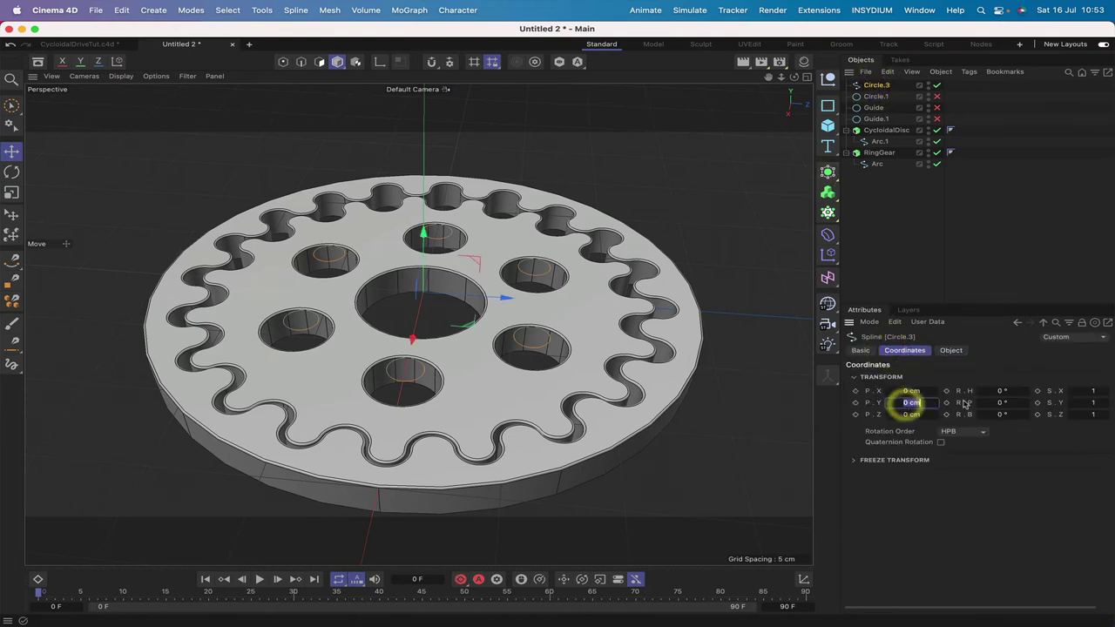
{"action": "key", "text": "BackSpace"}
{"action": "type", "text": "-2"}
{"action": "key", "text": "Return"}
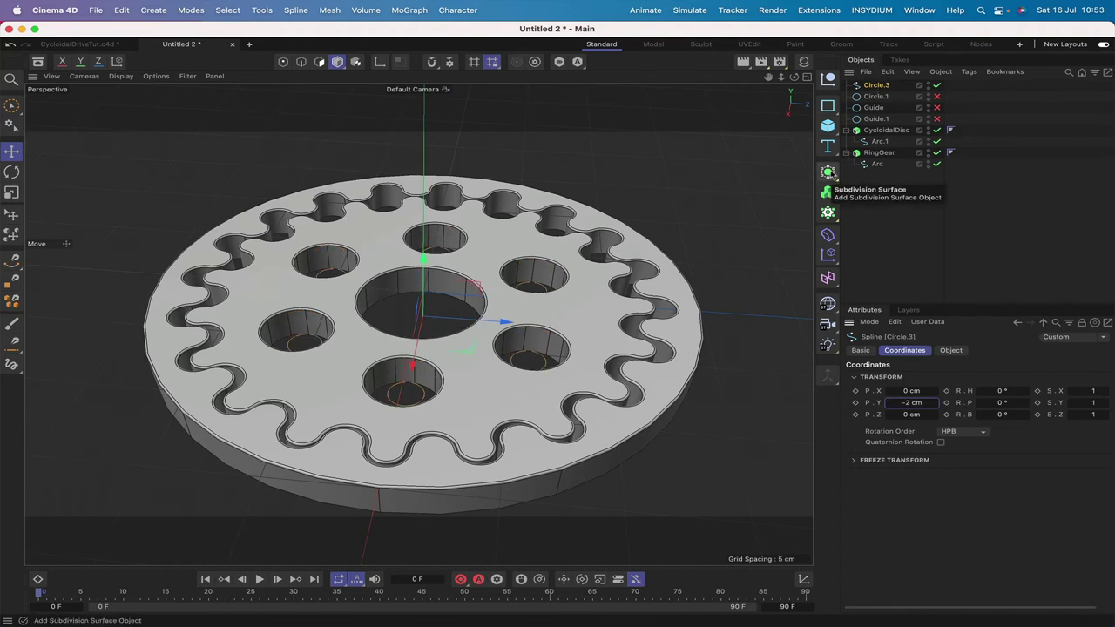
Extrude Circle.3 by 4 cm with a 0.1 cm cap bevel to form six pins.
{"action": "left_click", "coordinate": [828, 173]}
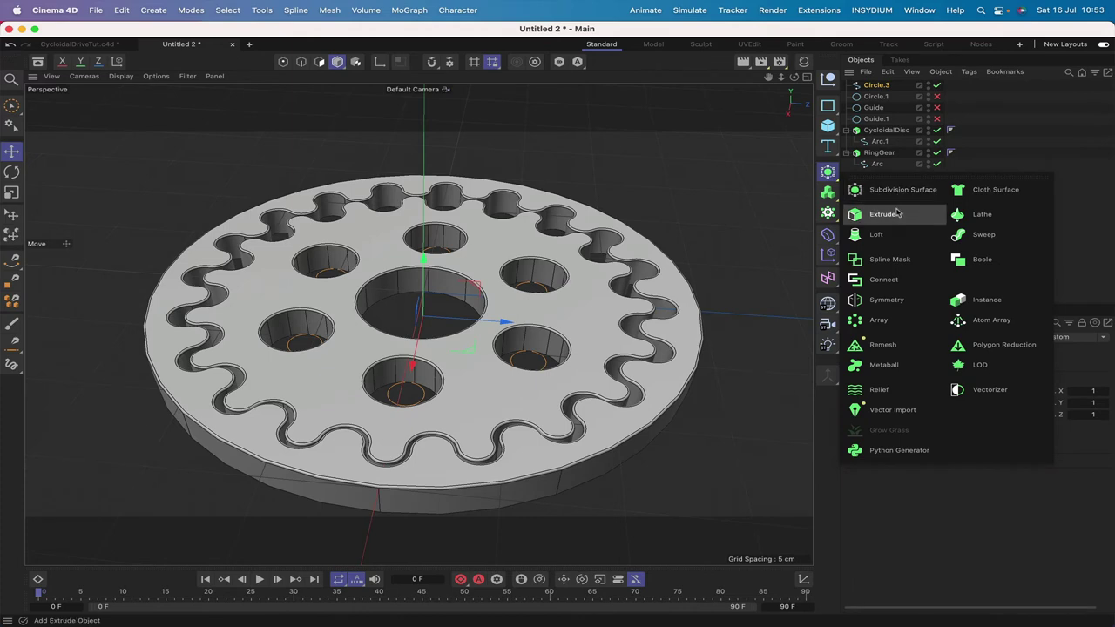
{"action": "left_click", "coordinate": [898, 213], "text": "alt"}
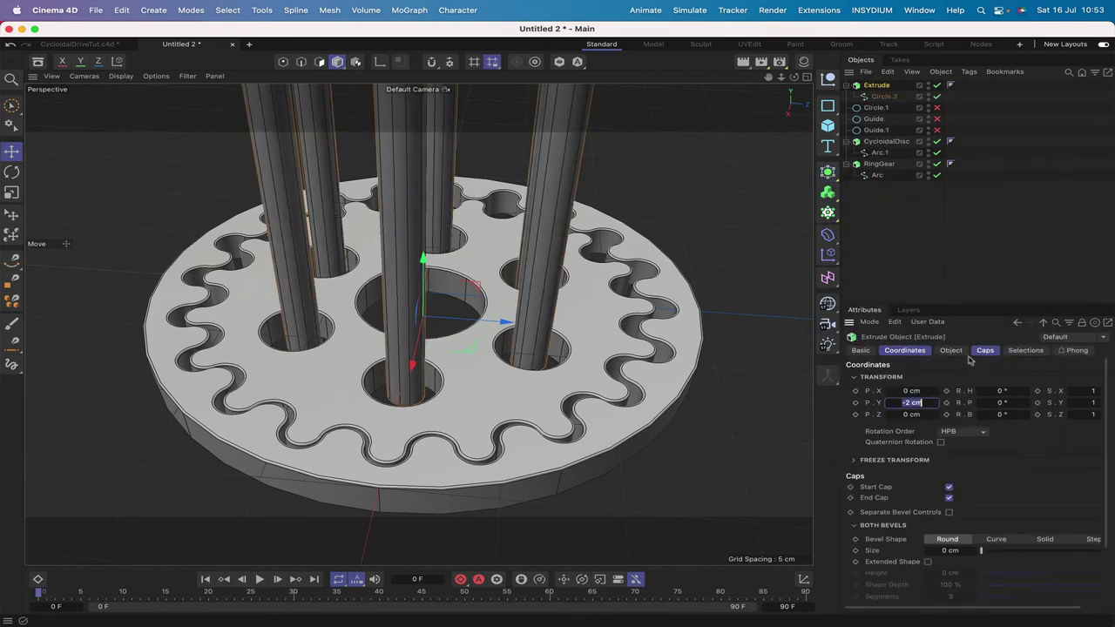
{"action": "left_click", "coordinate": [953, 350]}
{"action": "left_click", "coordinate": [951, 386]}
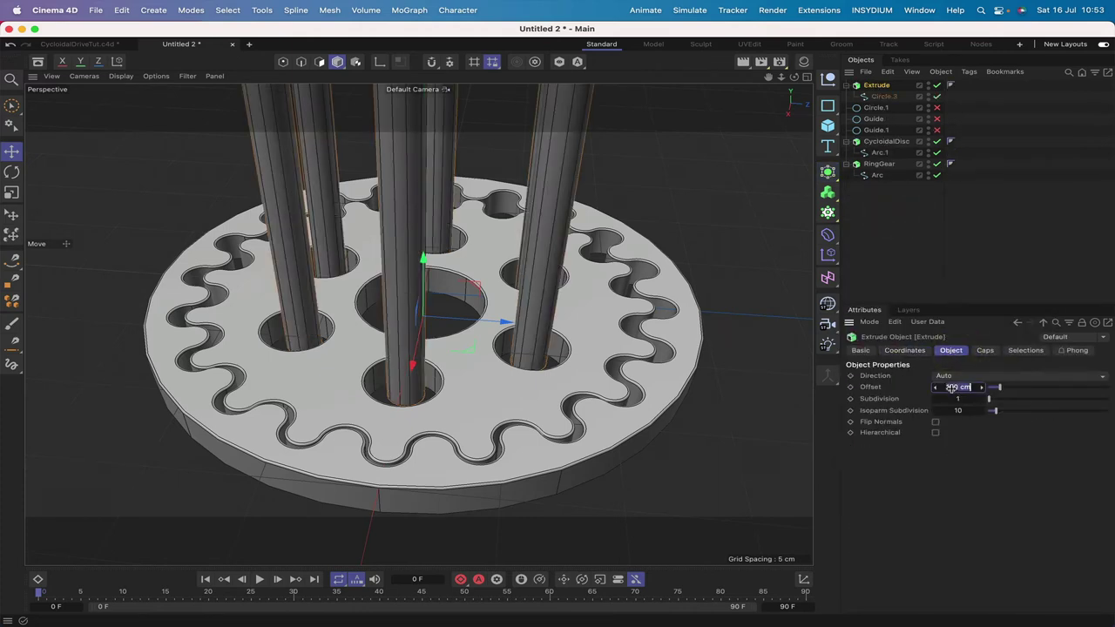
{"action": "double_click", "coordinate": [951, 387]}
{"action": "type", "text": "4"}
{"action": "key", "text": "Return"}
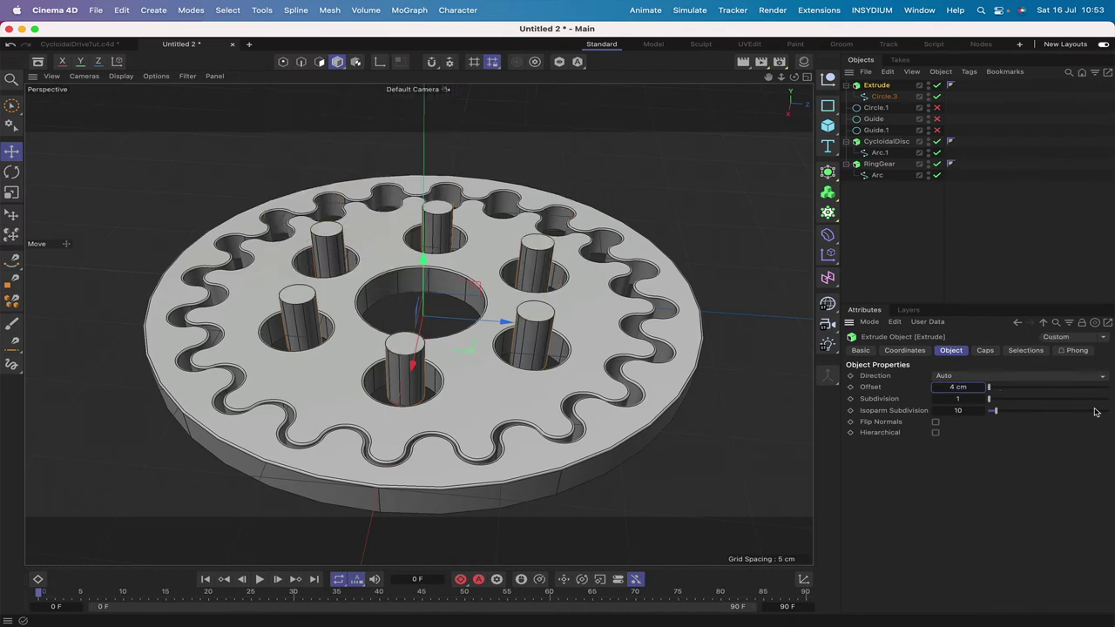
{"action": "left_click", "coordinate": [985, 350]}
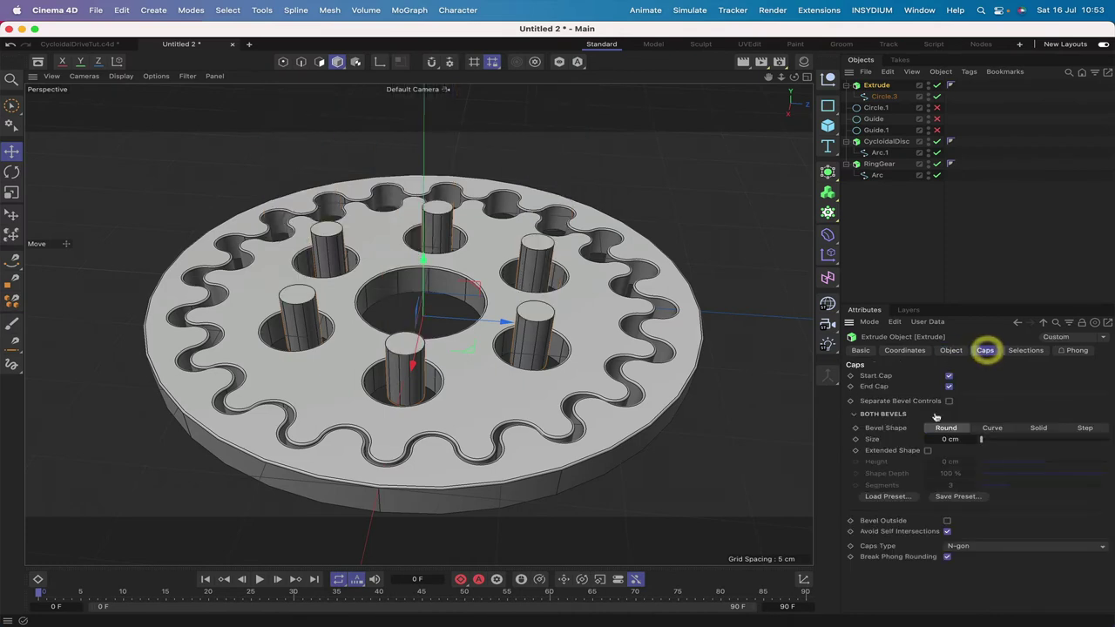
{"action": "double_click", "coordinate": [946, 439]}
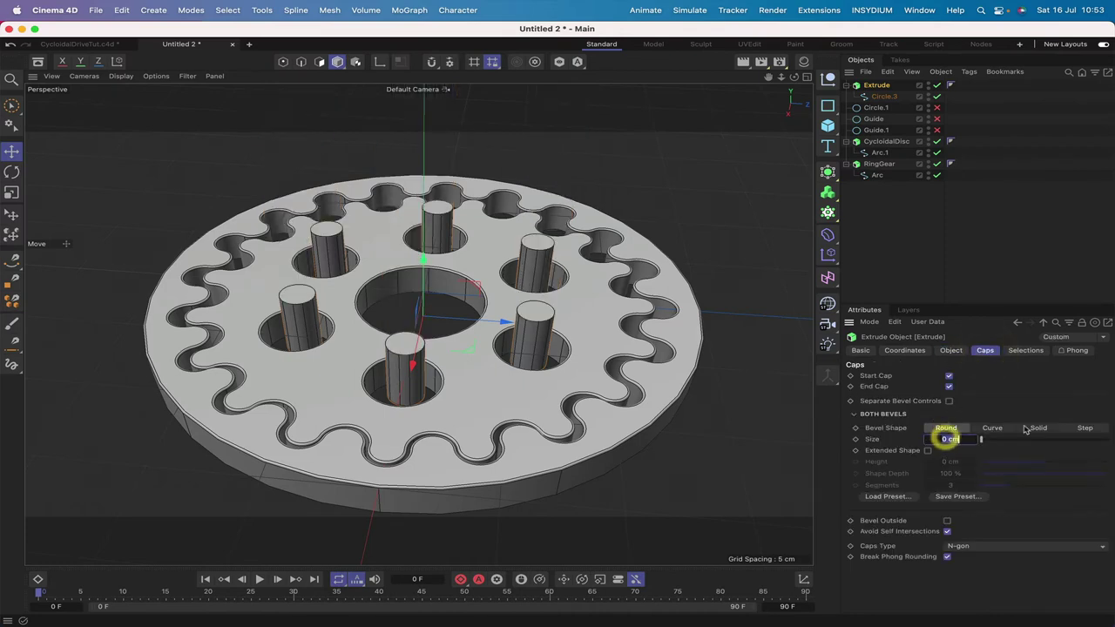
{"action": "type", "text": "0.1"}
{"action": "key", "text": "Return"}
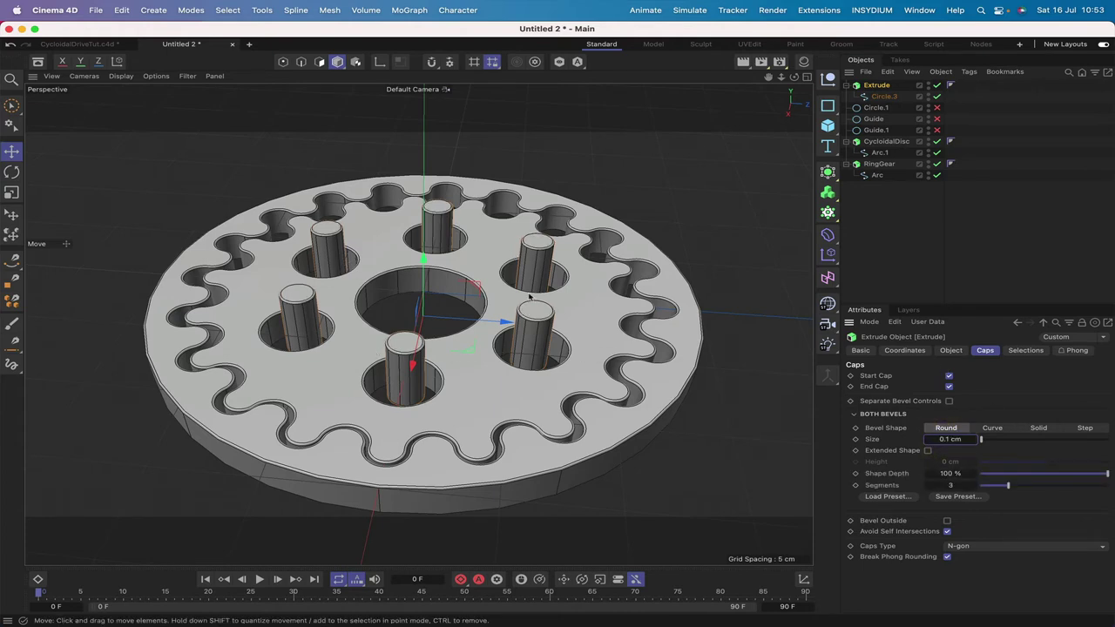
{"action": "mouse_move", "coordinate": [795, 79]}
{"action": "left_mouse_down"}
{"action": "mouse_move", "coordinate": [795, 63]}
{"action": "mouse_move", "coordinate": [793, 90]}
{"action": "left_mouse_up"}
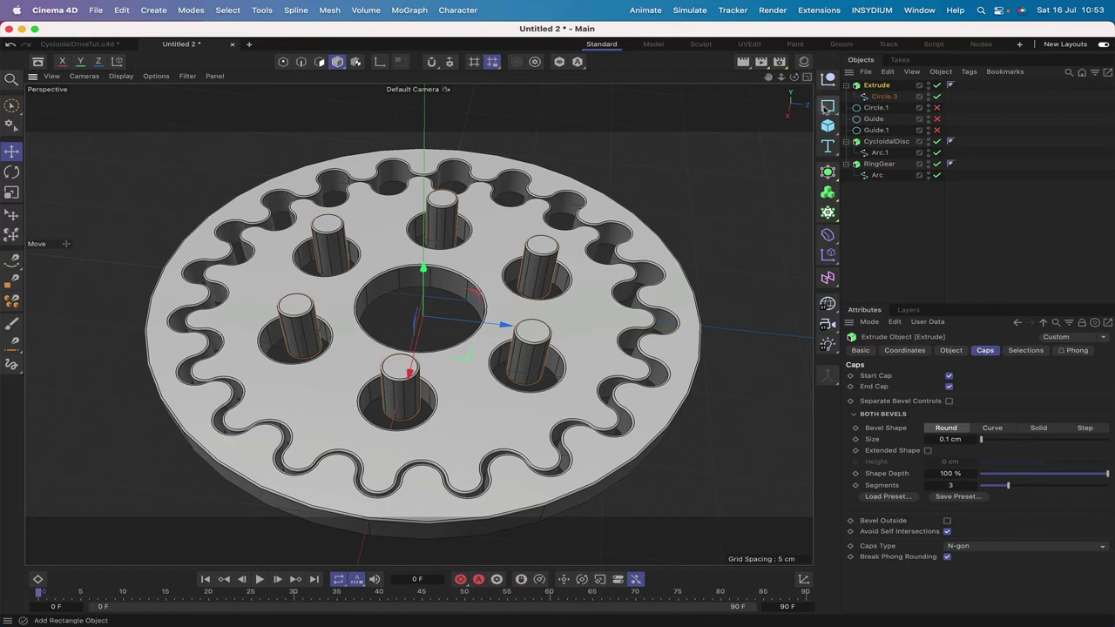
Add a Circle spline on the XZ plane with a 14 cm radius.
{"action": "left_click_drag", "start_coordinate": [827, 108], "coordinate": [941, 120]}
{"action": "left_click", "coordinate": [938, 119]}
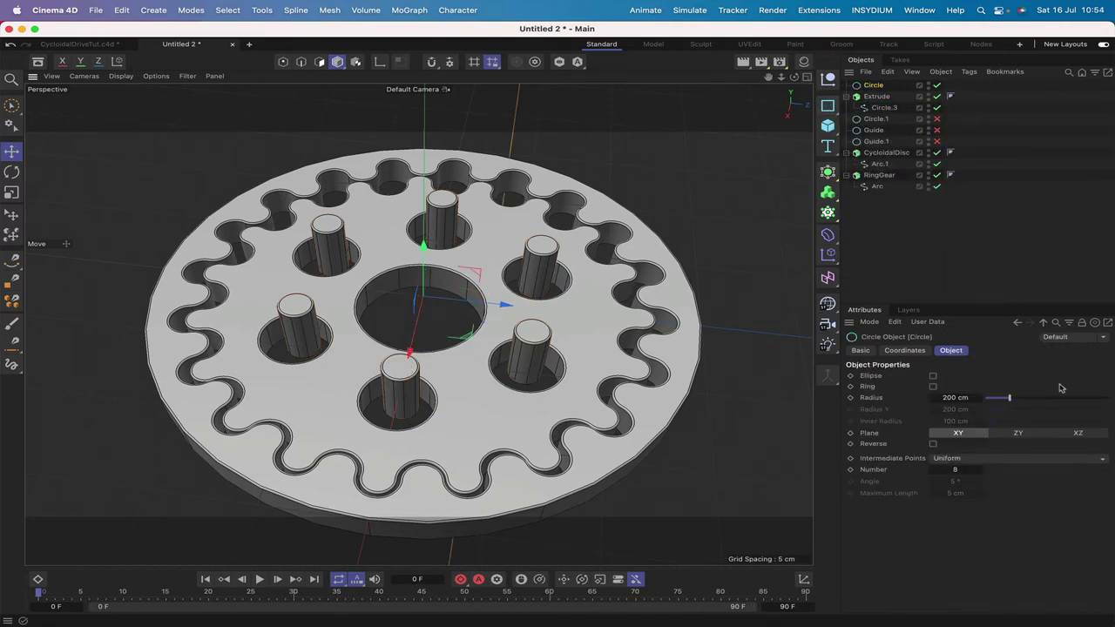
{"action": "left_click", "coordinate": [1077, 434]}
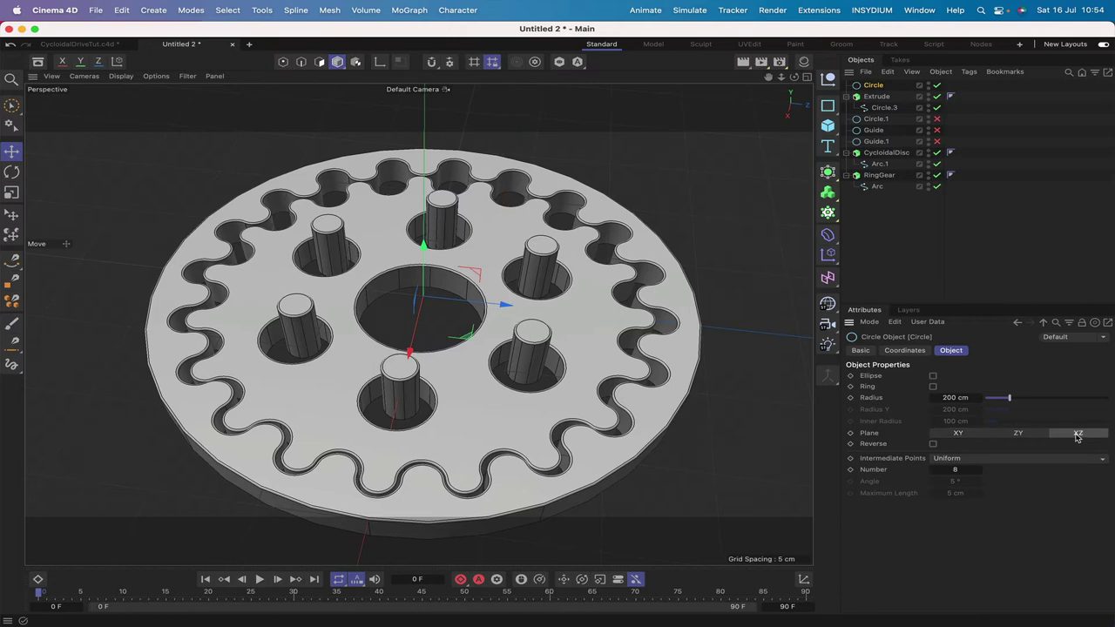
{"action": "left_click", "coordinate": [951, 398]}
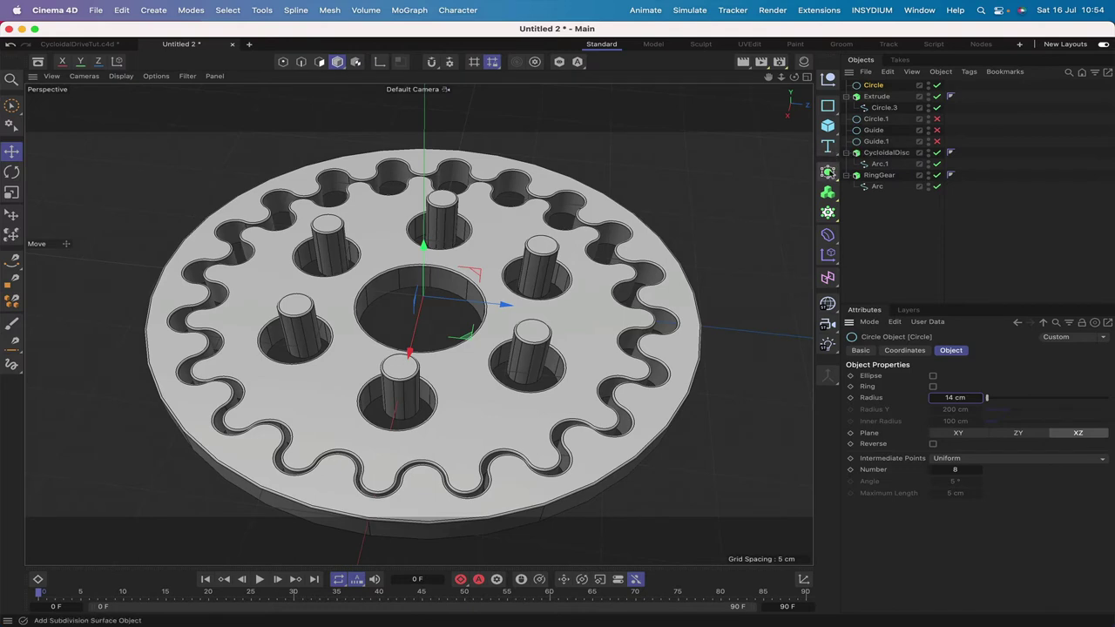
Wrap the circle in Extrude.1 with a 2 cm offset and 0.1 cm cap bevel.
{"action": "left_click_drag", "start_coordinate": [829, 171], "coordinate": [881, 214], "text": "alt"}
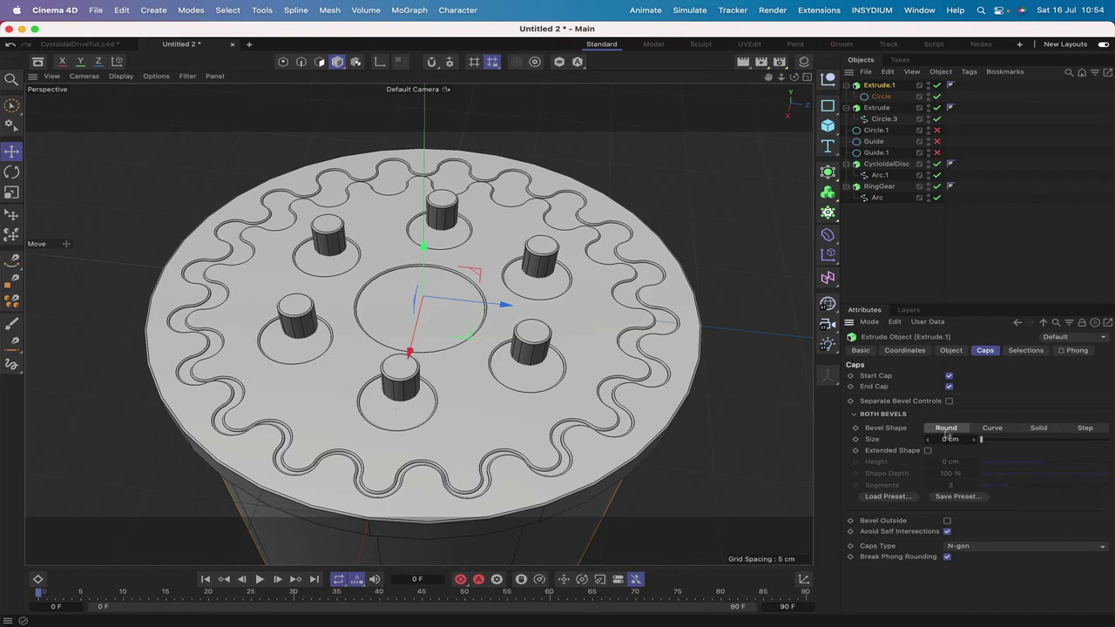
{"action": "left_click", "coordinate": [951, 351]}
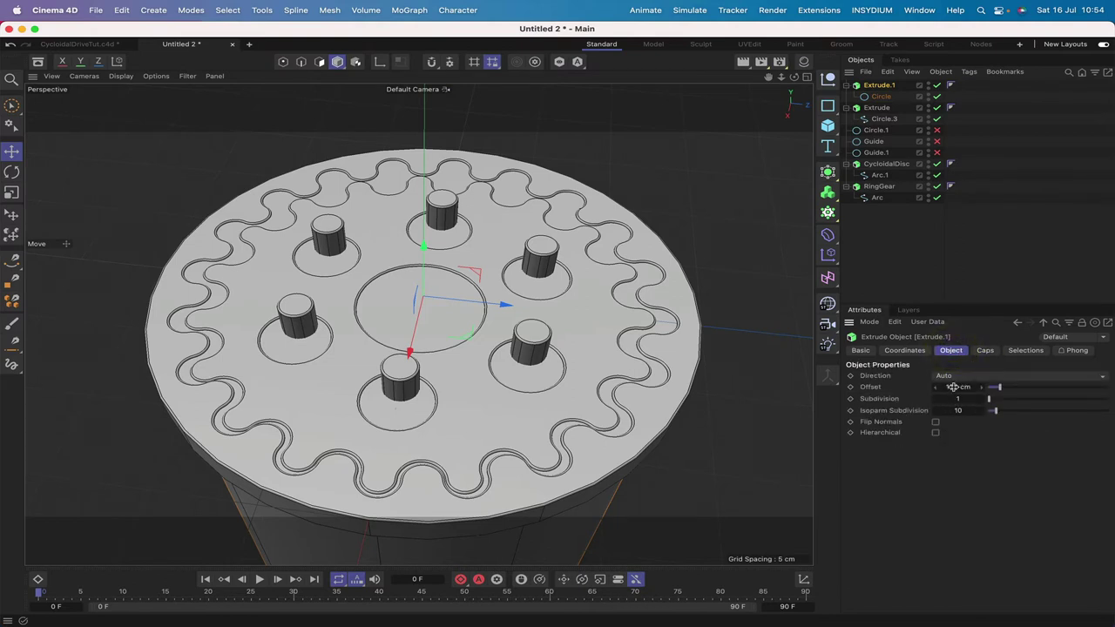
{"action": "left_click", "coordinate": [953, 386]}
{"action": "type", "text": "2"}
{"action": "key", "text": "Return"}
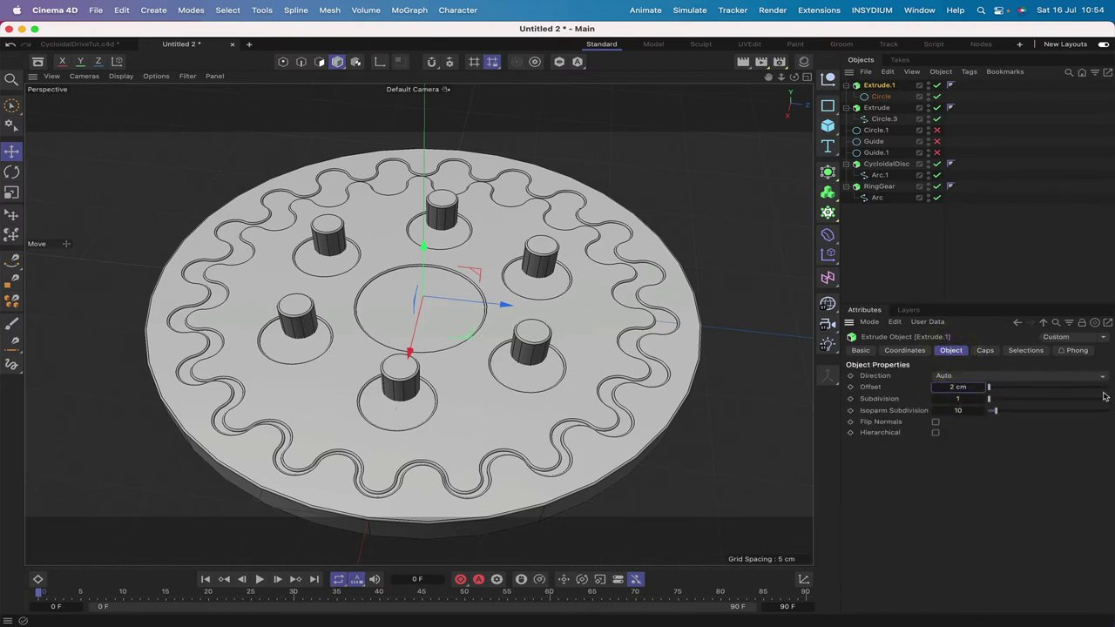
{"action": "left_click", "coordinate": [985, 350]}
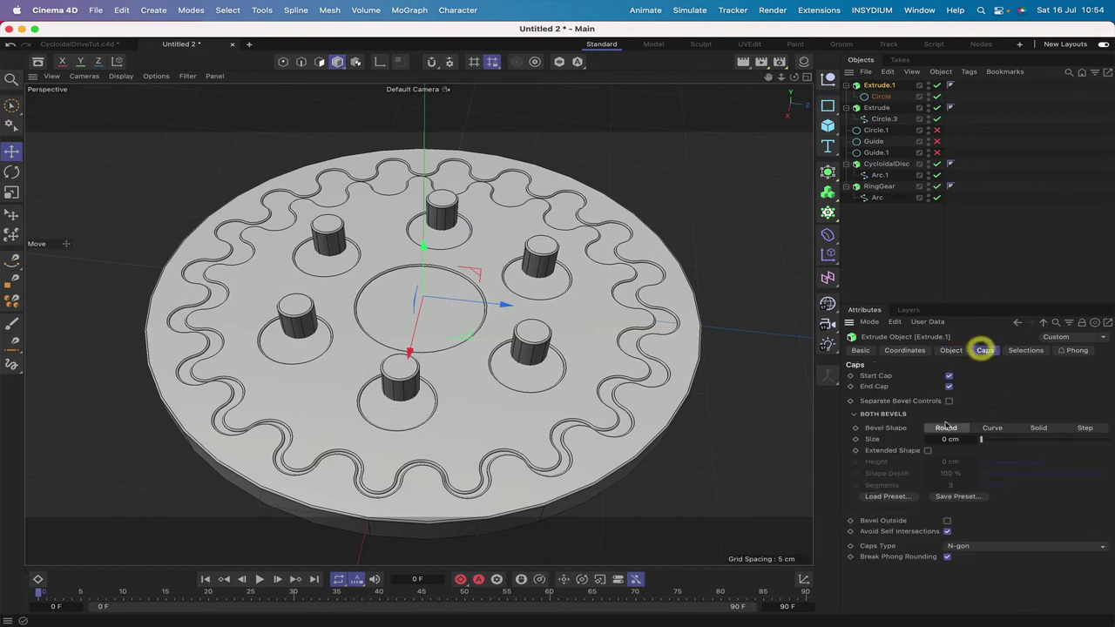
{"action": "left_click", "coordinate": [947, 438]}
{"action": "type", "text": "1"}
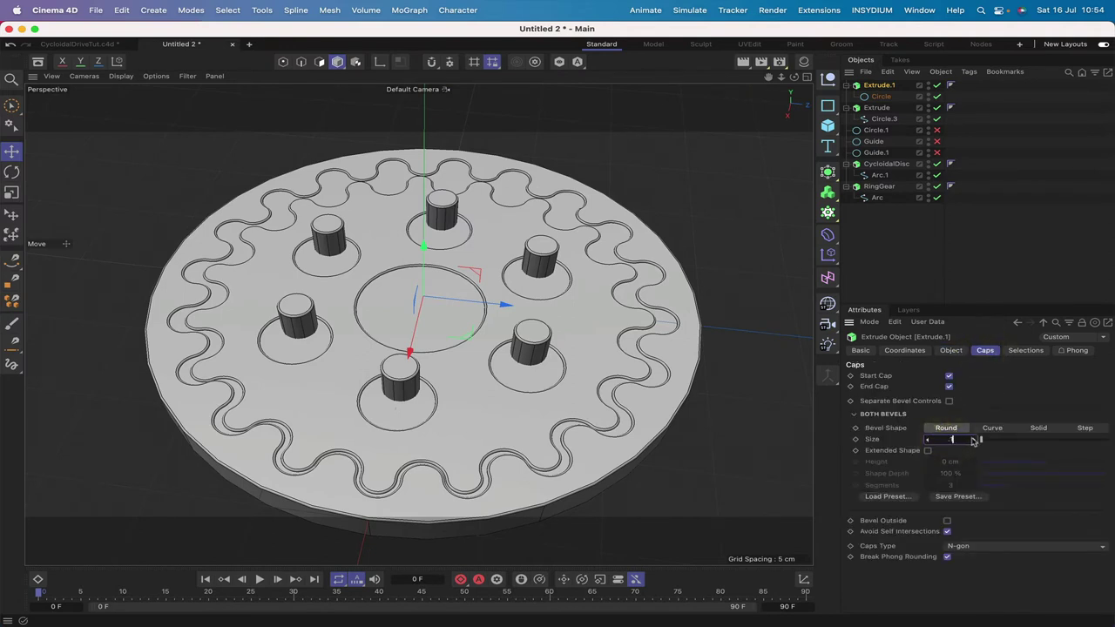
{"action": "key", "text": "Return"}
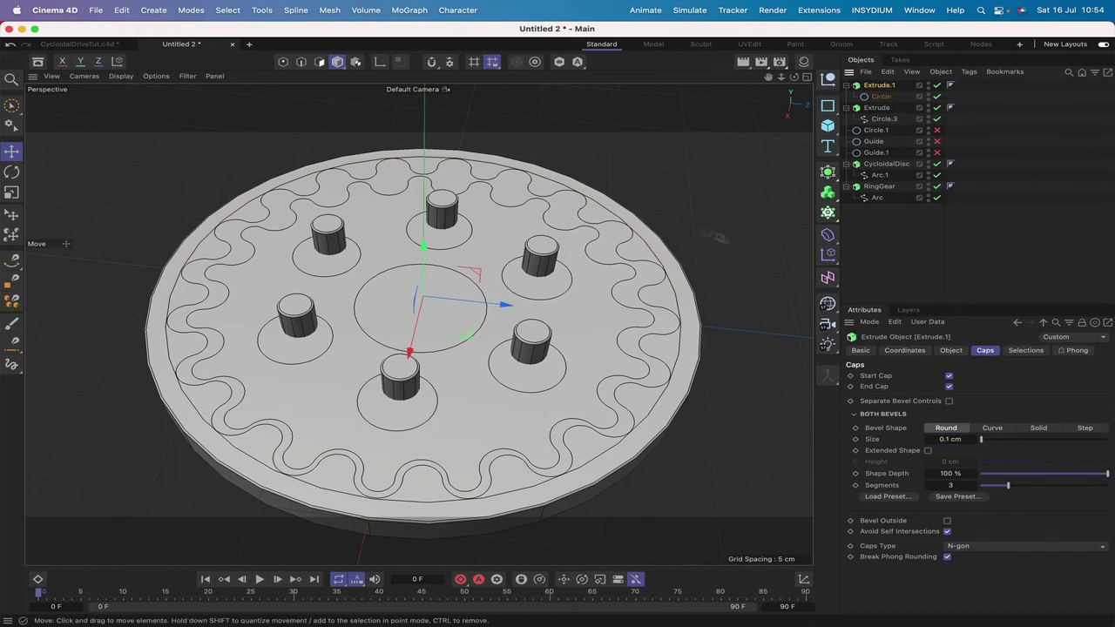
Lower the Extrude.1 disc to Y -2 cm beneath the gear.
{"action": "left_click", "coordinate": [904, 350]}
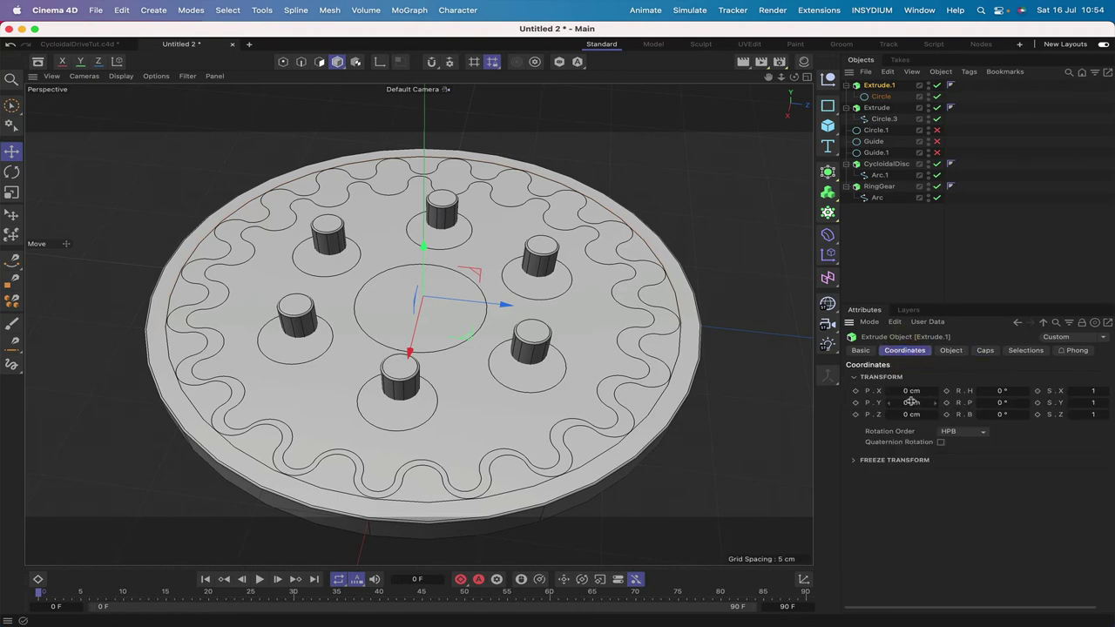
{"action": "left_click_drag", "start_coordinate": [905, 399], "coordinate": [962, 396]}
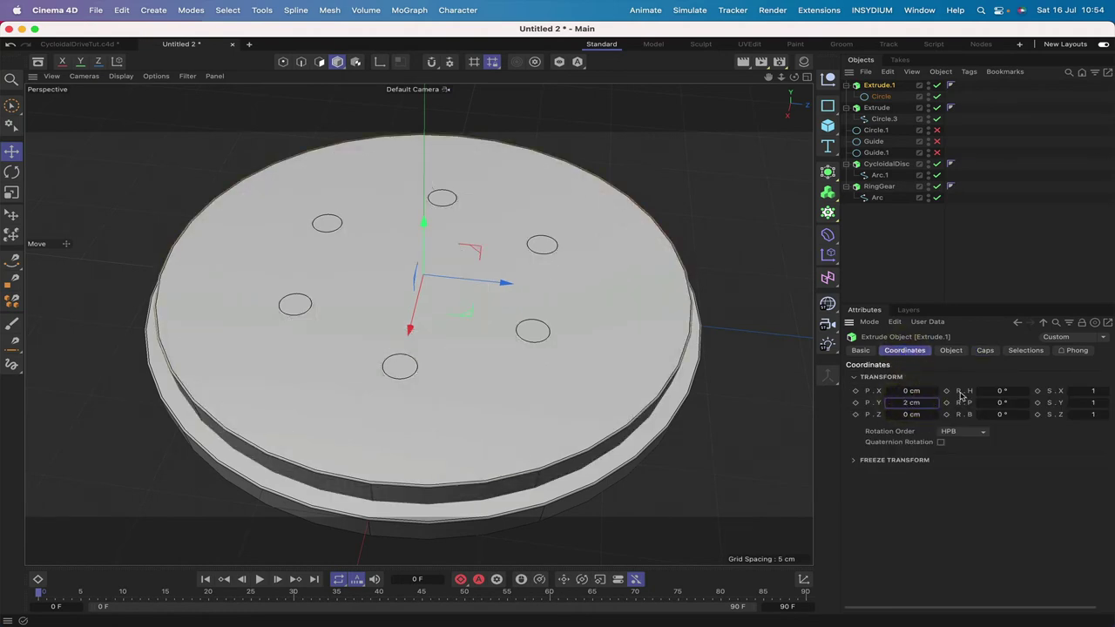
{"action": "left_click", "coordinate": [915, 403]}
{"action": "type", "text": "-2"}
{"action": "key", "text": "Return"}
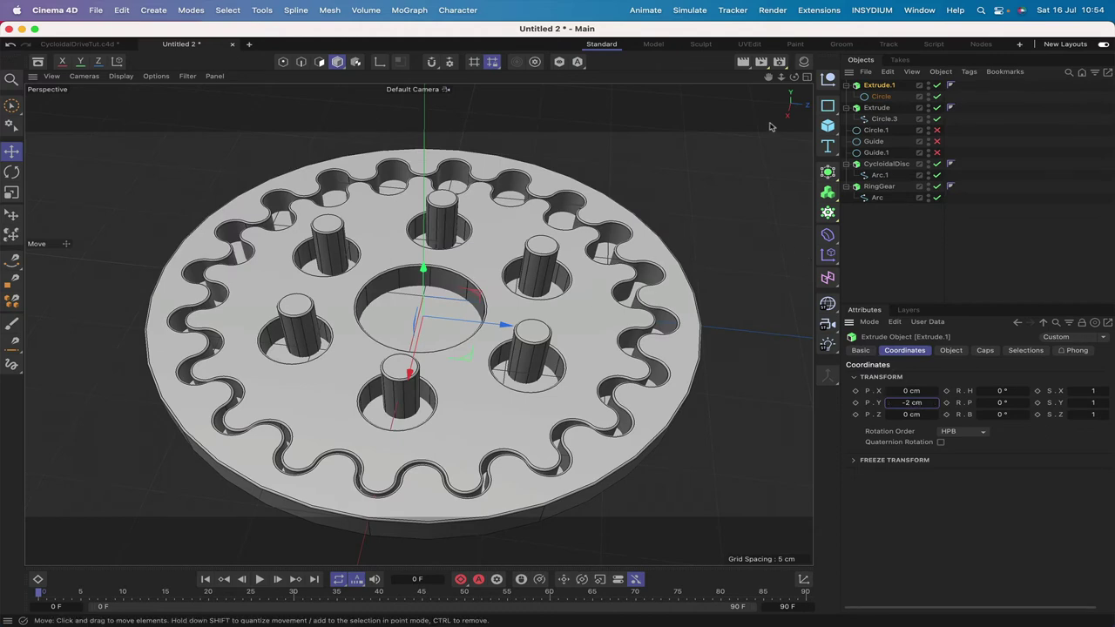
{"action": "left_click_drag", "start_coordinate": [793, 77], "coordinate": [793, 46]}
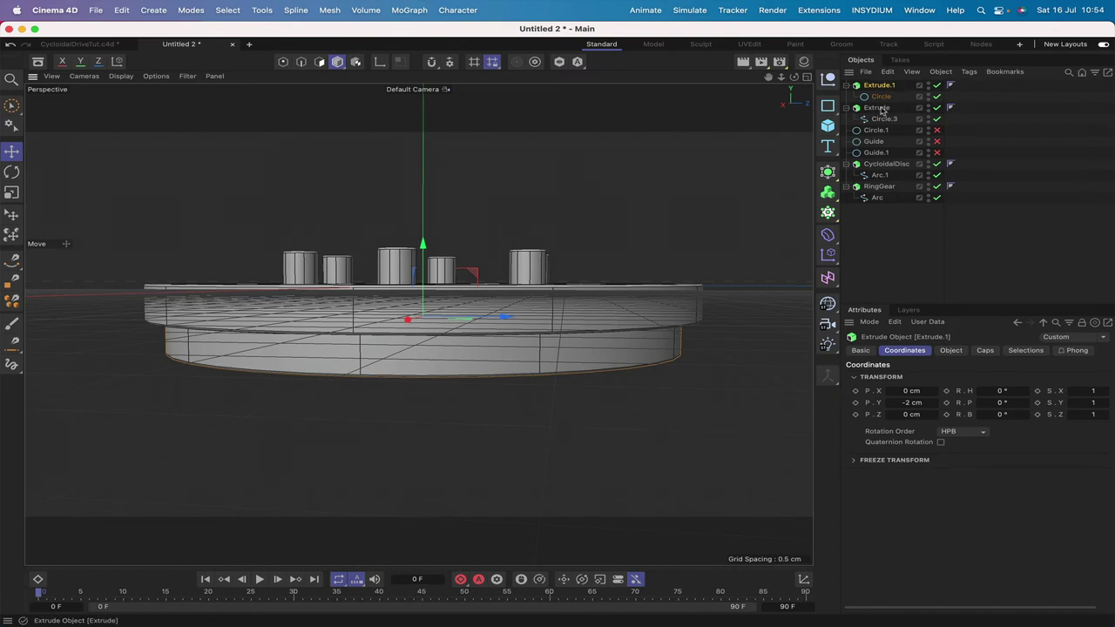
Rename the extrusions Pins and OutputAssembly, and nest Pins inside OutputAssembly.
{"action": "double_click", "coordinate": [877, 108]}
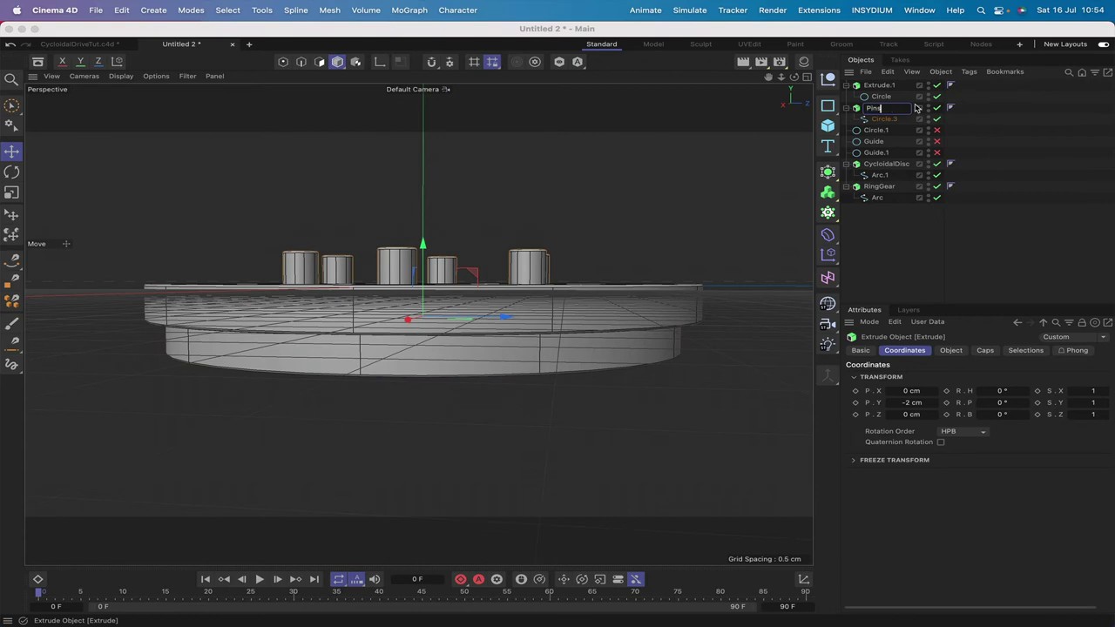
{"action": "key", "text": "Return"}
{"action": "double_click", "coordinate": [880, 85]}
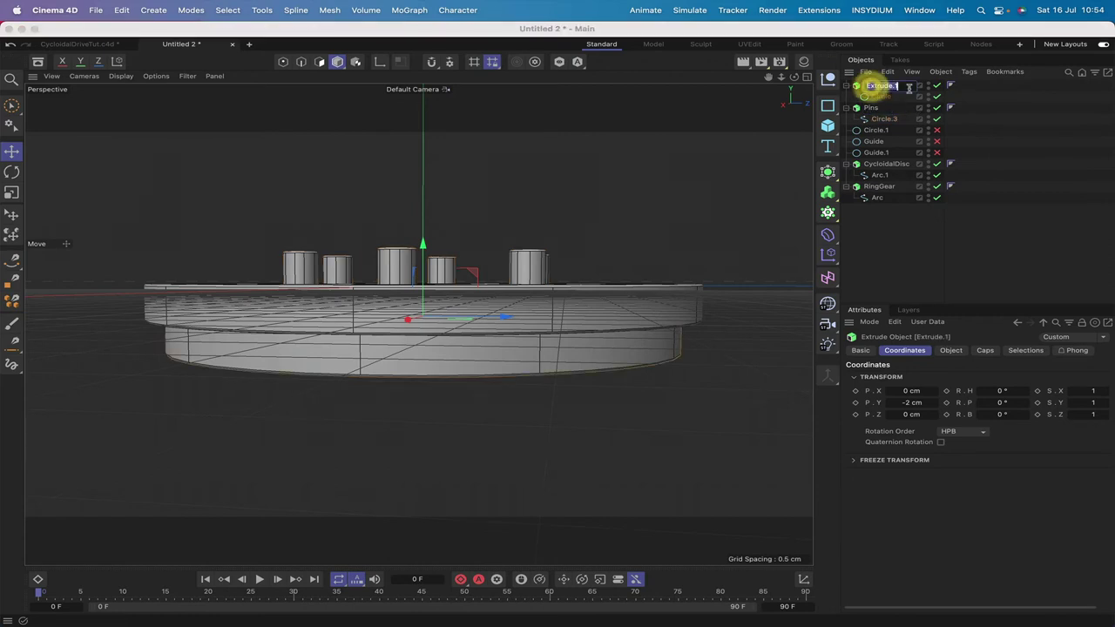
{"action": "type", "text": "OutputAsse"}
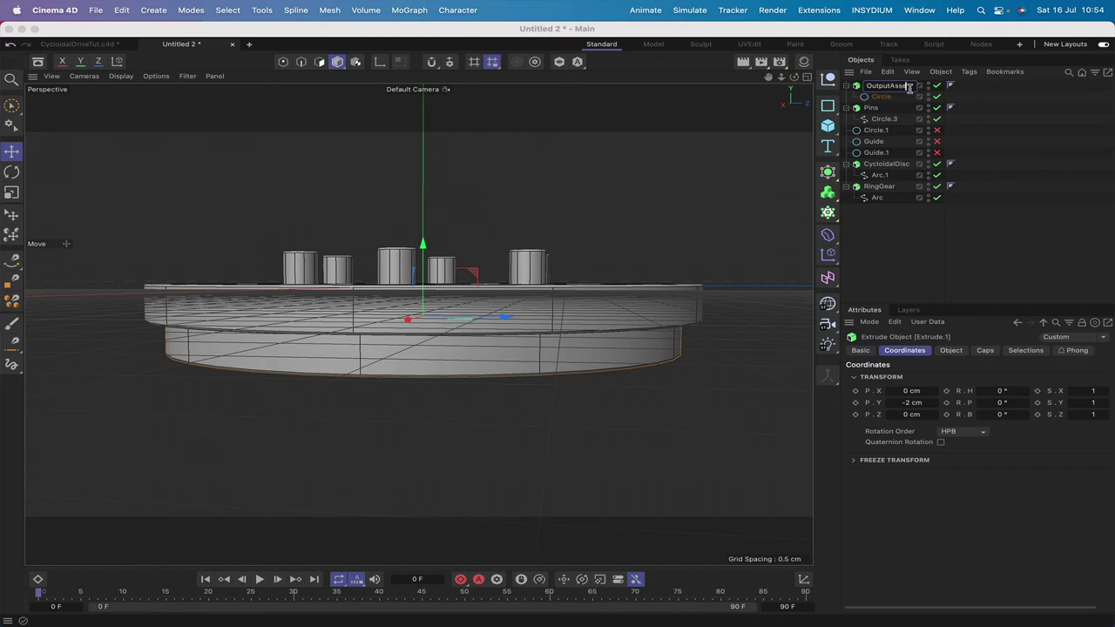
{"action": "type", "text": "mbly"}
{"action": "key", "text": "Return"}
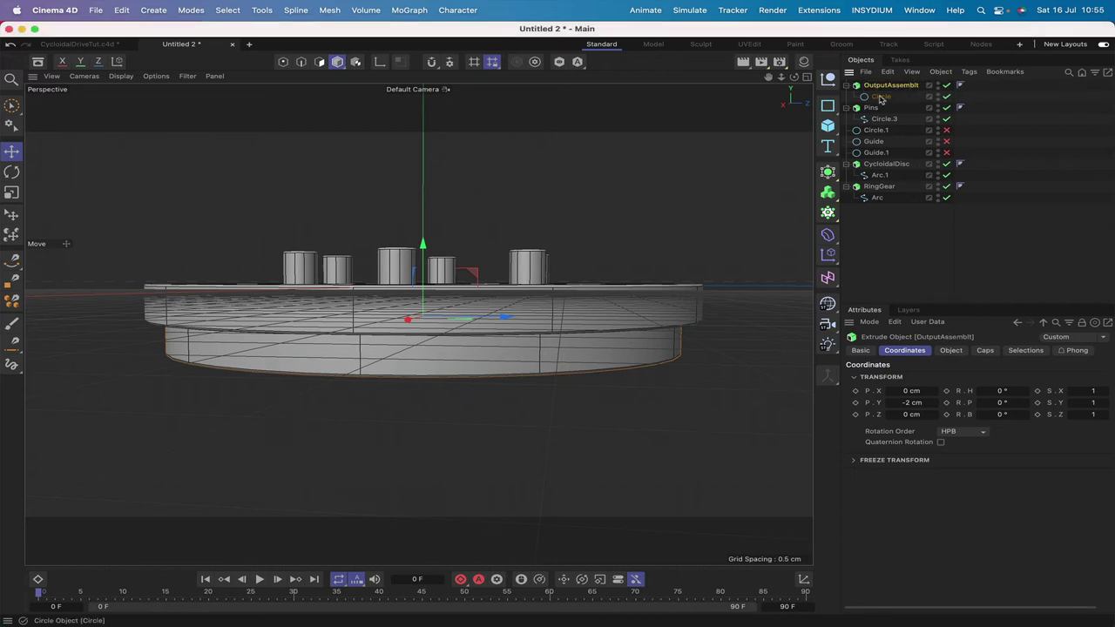
{"action": "left_click_drag", "start_coordinate": [871, 108], "coordinate": [878, 102]}
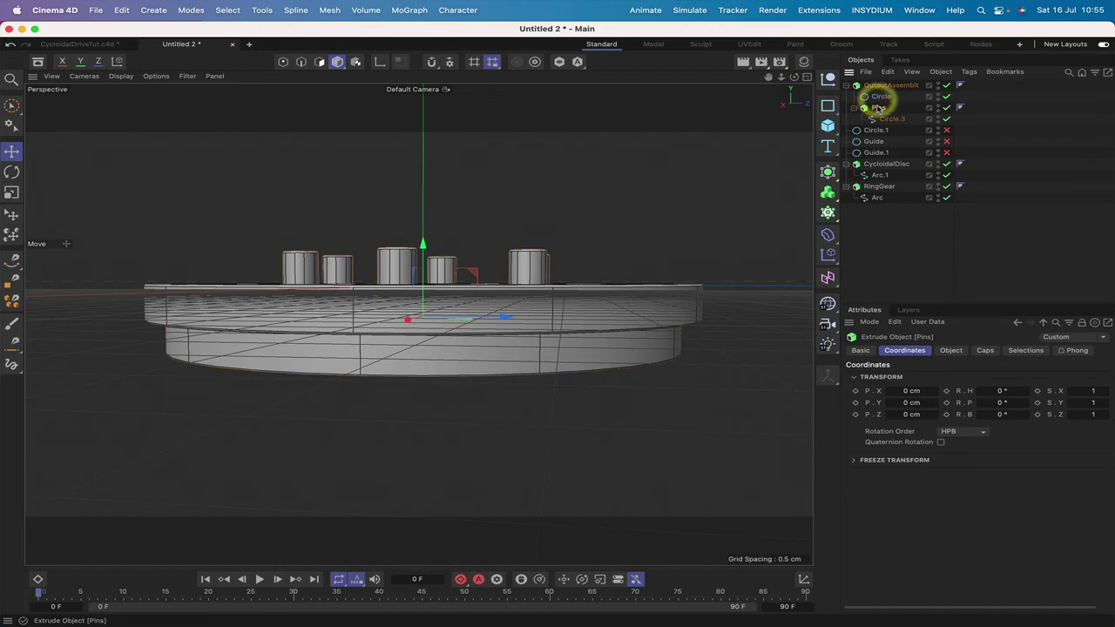
{"action": "left_click_drag", "start_coordinate": [794, 80], "coordinate": [978, 143]}
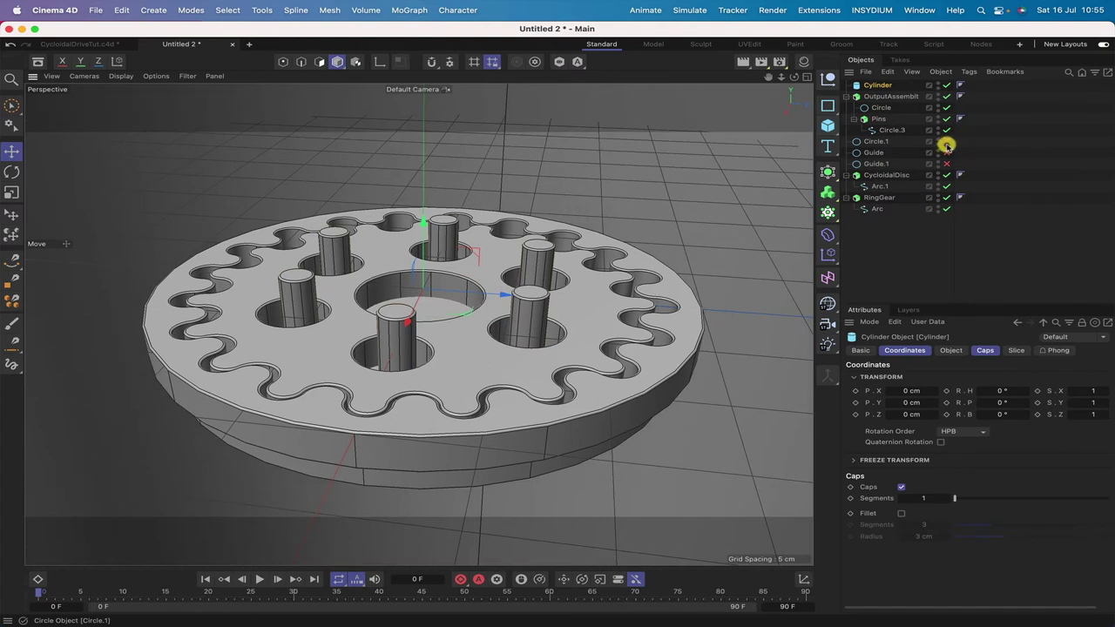
Give the new cylinder a 2.5 cm radius and 10 cm height.
{"action": "left_click", "coordinate": [951, 350]}
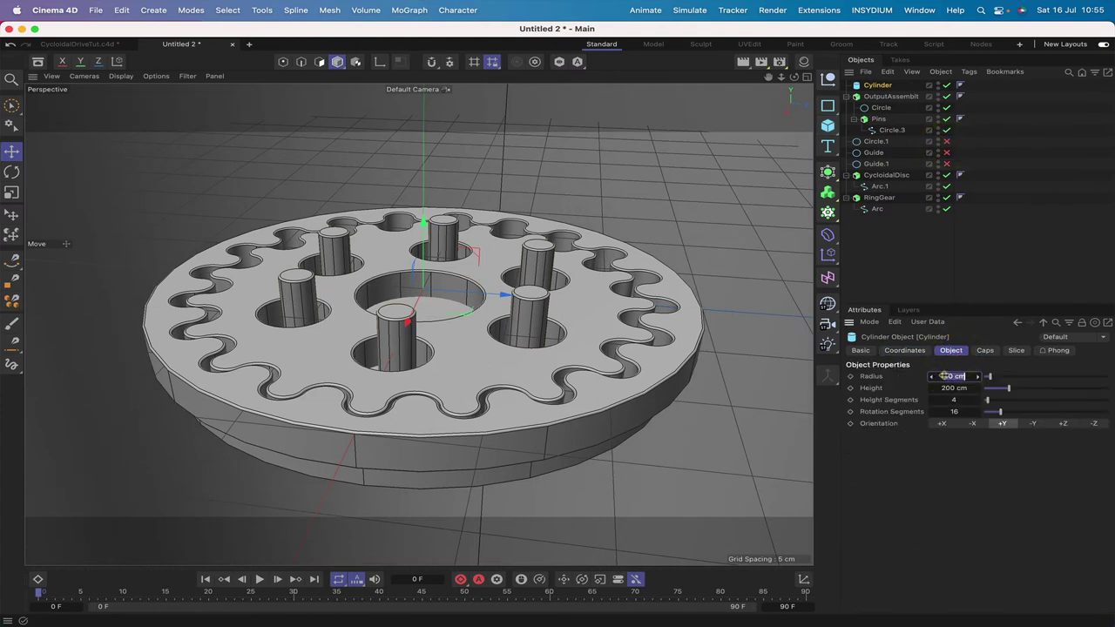
{"action": "left_click", "coordinate": [954, 376]}
{"action": "type", "text": "2.5"}
{"action": "key", "text": "Return"}
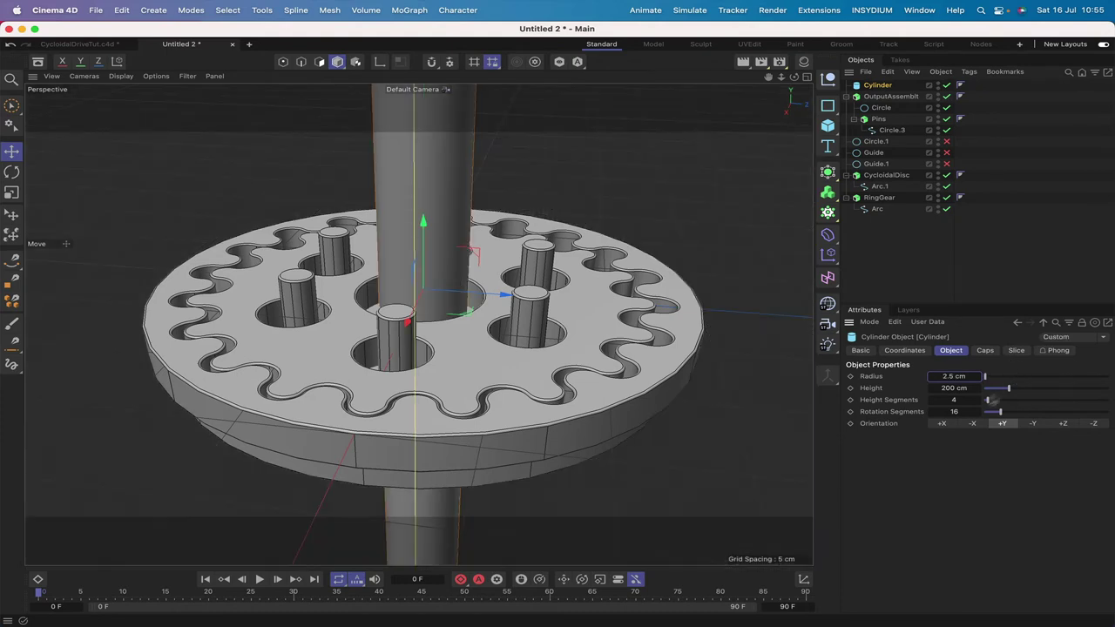
{"action": "left_click", "coordinate": [964, 387]}
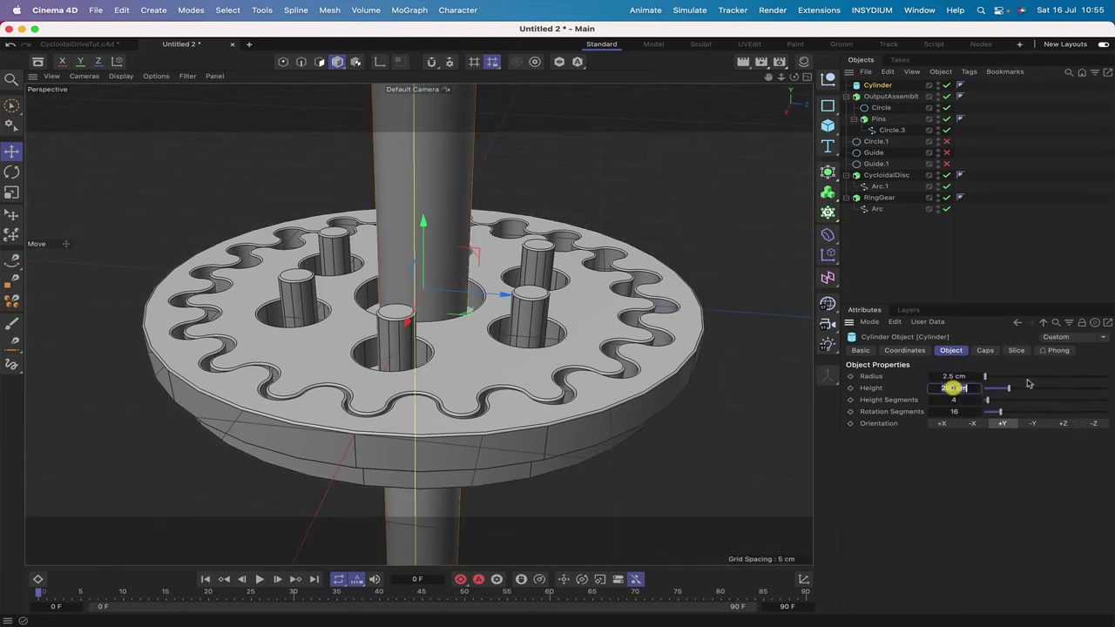
{"action": "type", "text": "10"}
{"action": "key", "text": "Return"}
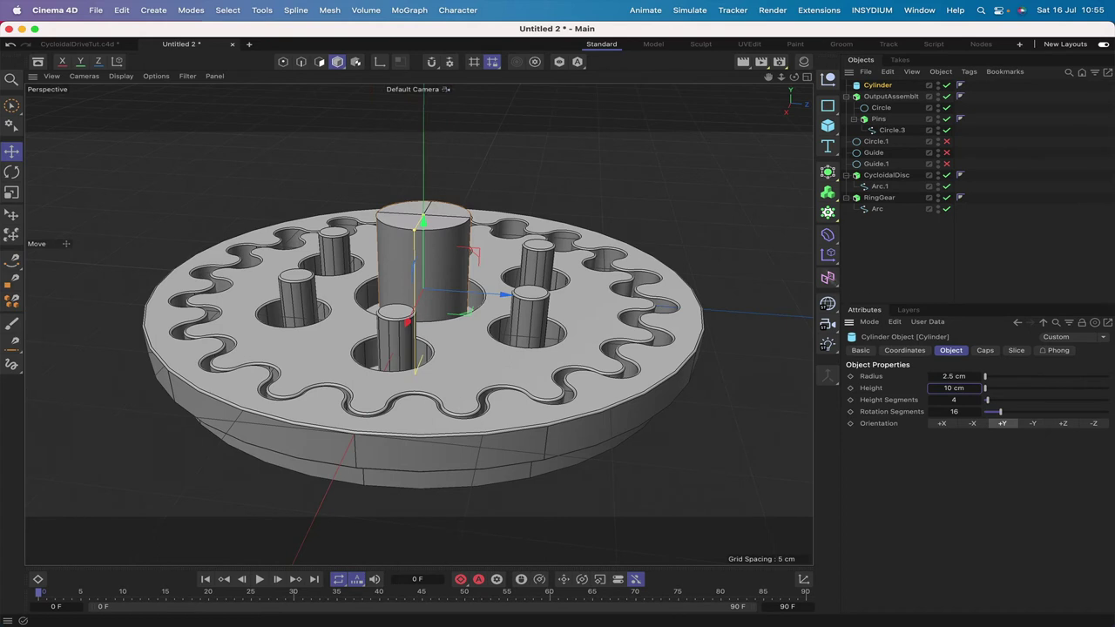
Enable rounded cap fillets on the cylinder with a 0.1 cm radius.
{"action": "left_click", "coordinate": [985, 350]}
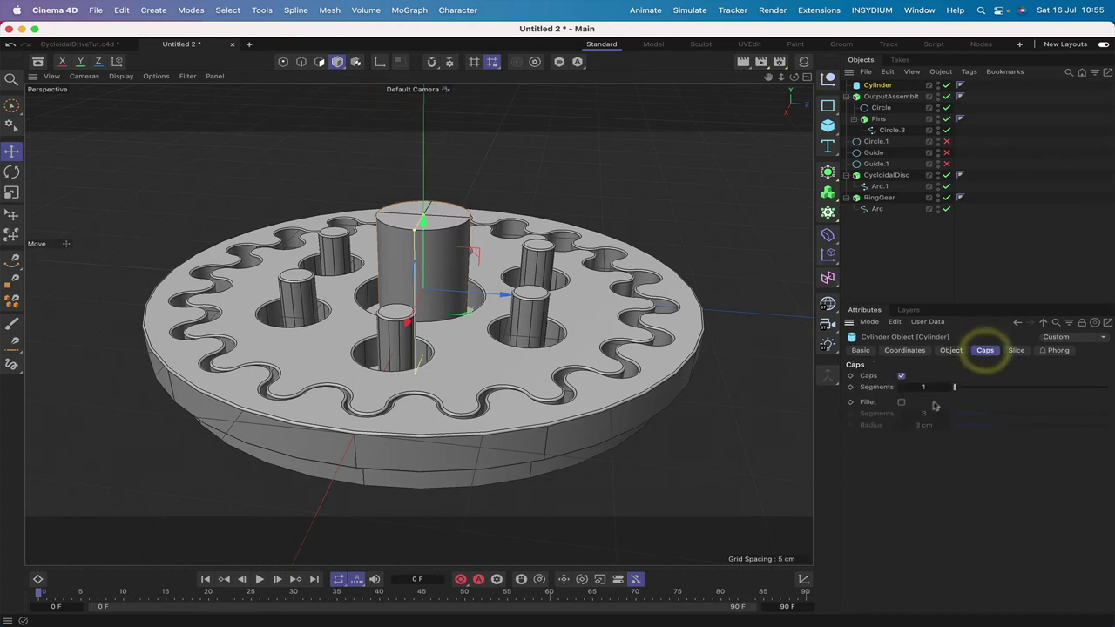
{"action": "left_click", "coordinate": [901, 402]}
{"action": "left_click", "coordinate": [915, 424]}
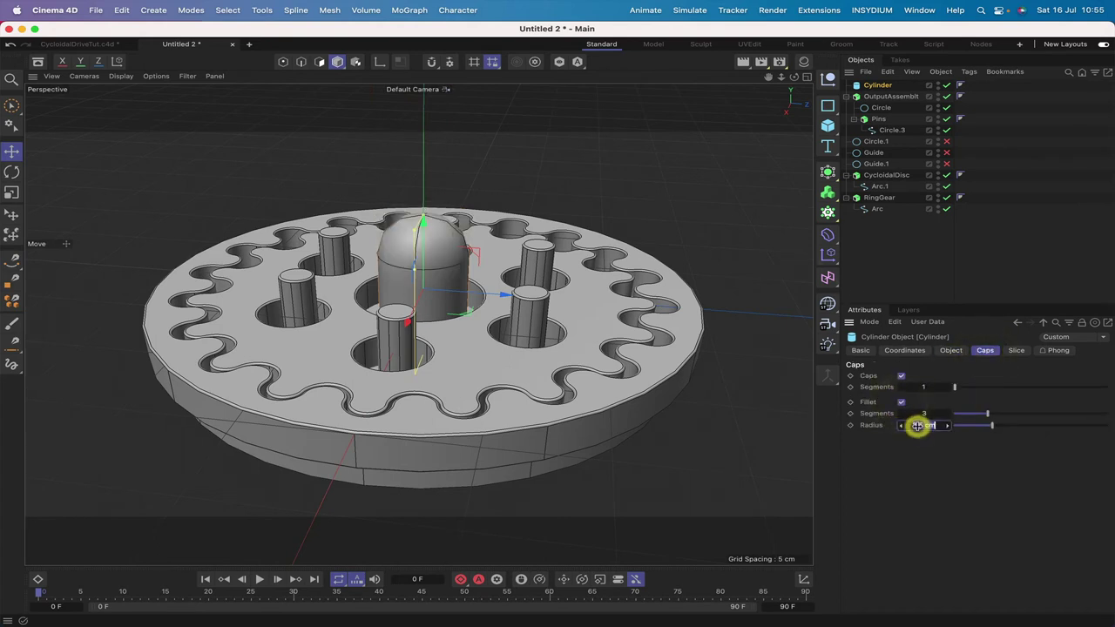
{"action": "type", "text": "0"}
{"action": "key", "text": "Return"}
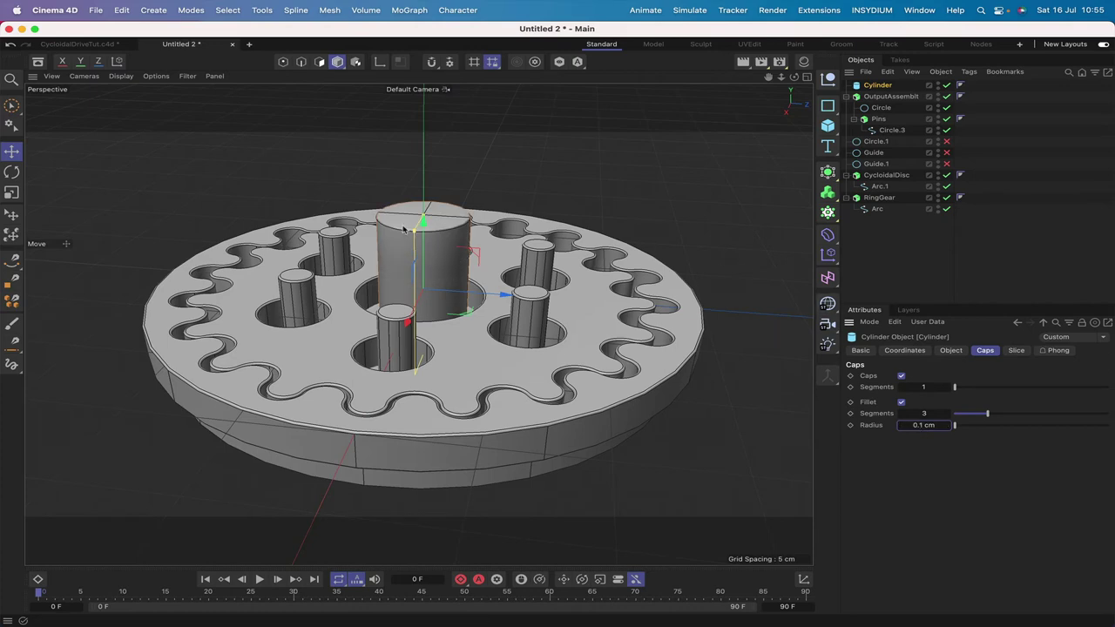
Lower the cylinder below the disc in side view and move it into OutputAssembly.
{"action": "key", "text": "F3"}
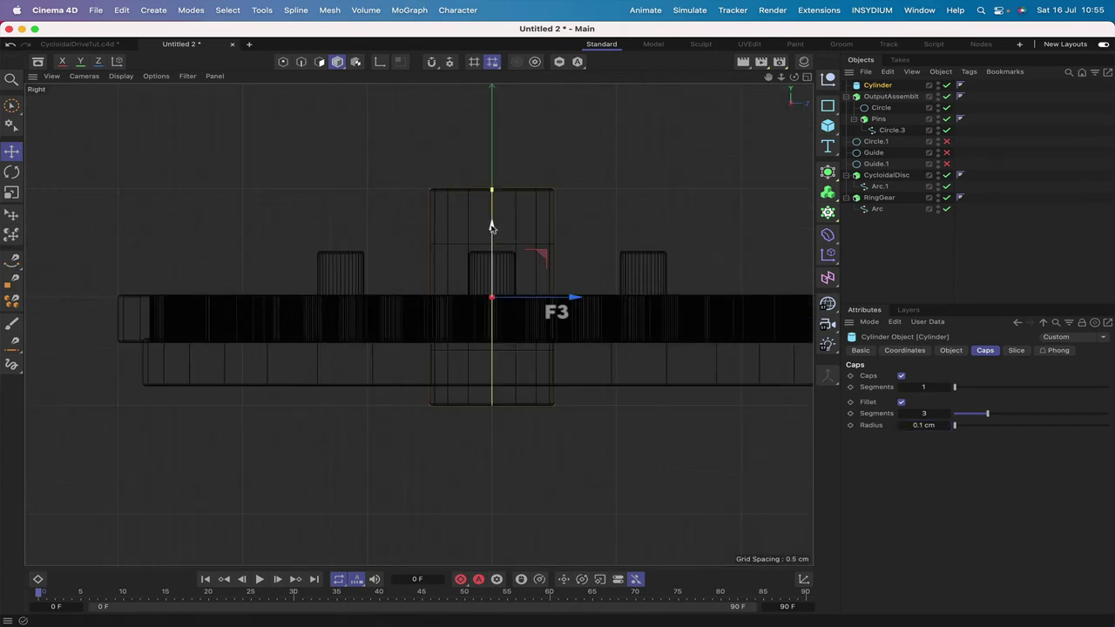
{"action": "left_click_drag", "start_coordinate": [491, 224], "coordinate": [491, 422]}
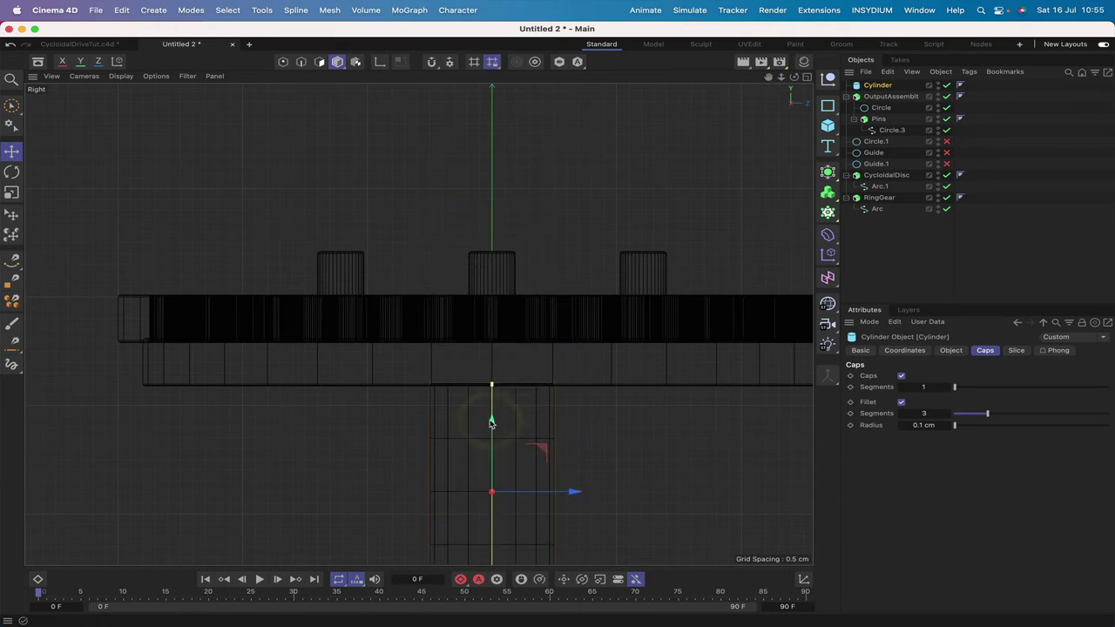
{"action": "key", "text": "F1"}
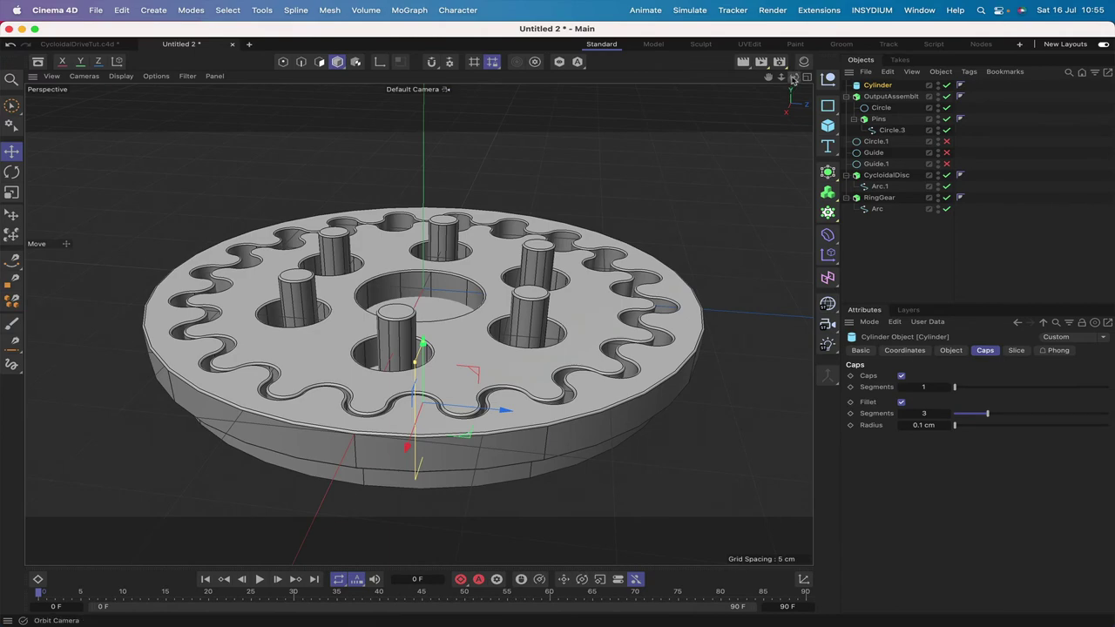
{"action": "left_click_drag", "start_coordinate": [793, 77], "coordinate": [800, 114]}
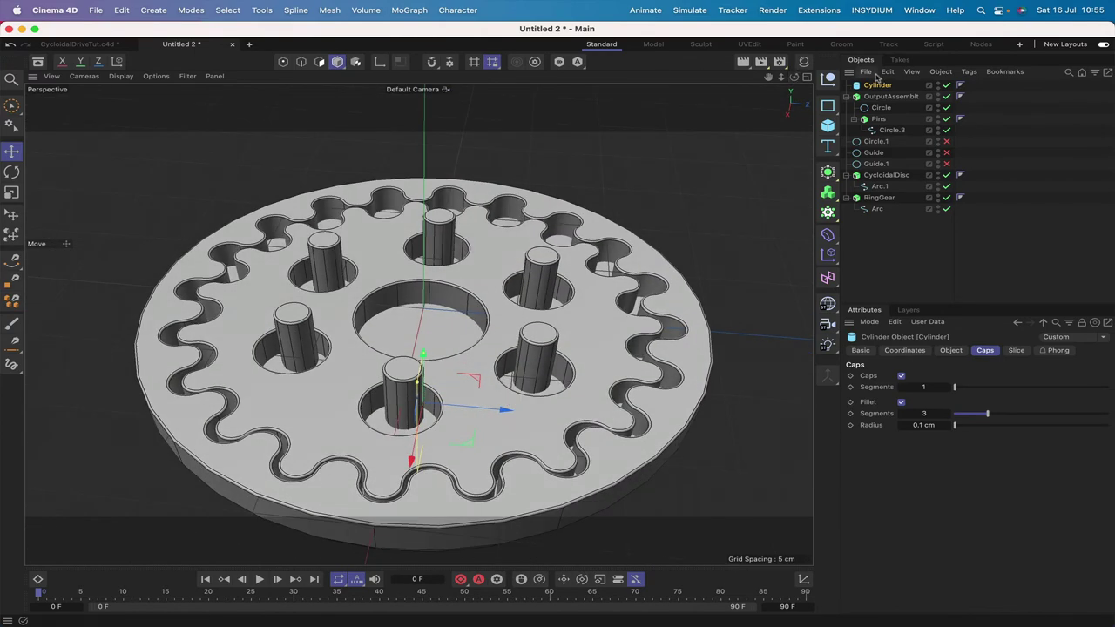
{"action": "left_click_drag", "start_coordinate": [877, 88], "coordinate": [883, 113]}
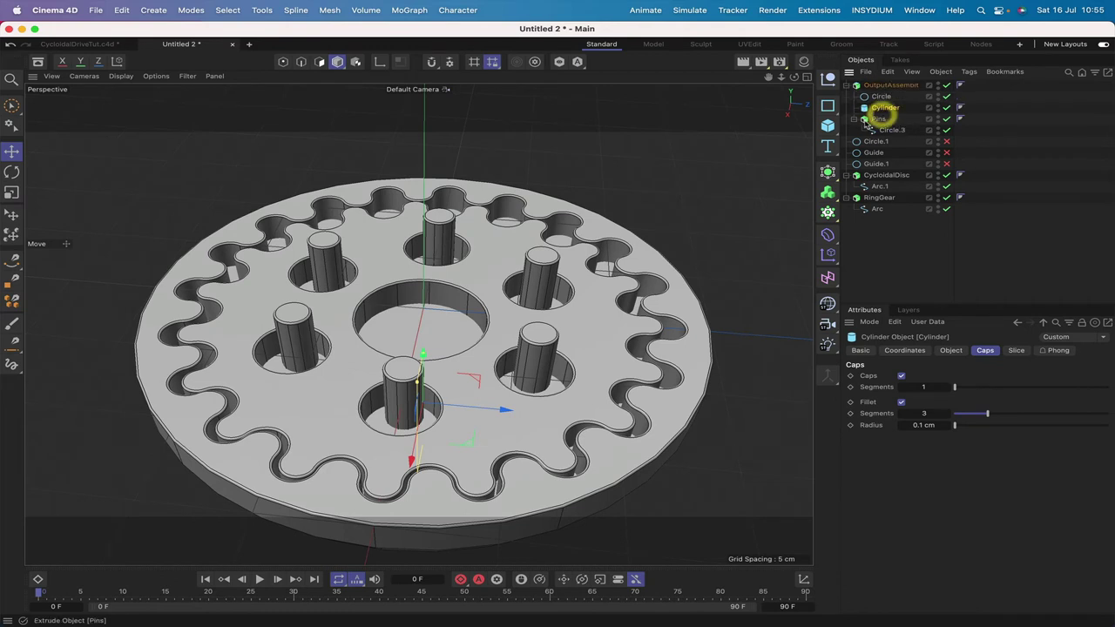
Rename the cylinder Shaft, collapse the hierarchies, and move OutputAssembly to the list's end.
{"action": "double_click", "coordinate": [881, 108]}
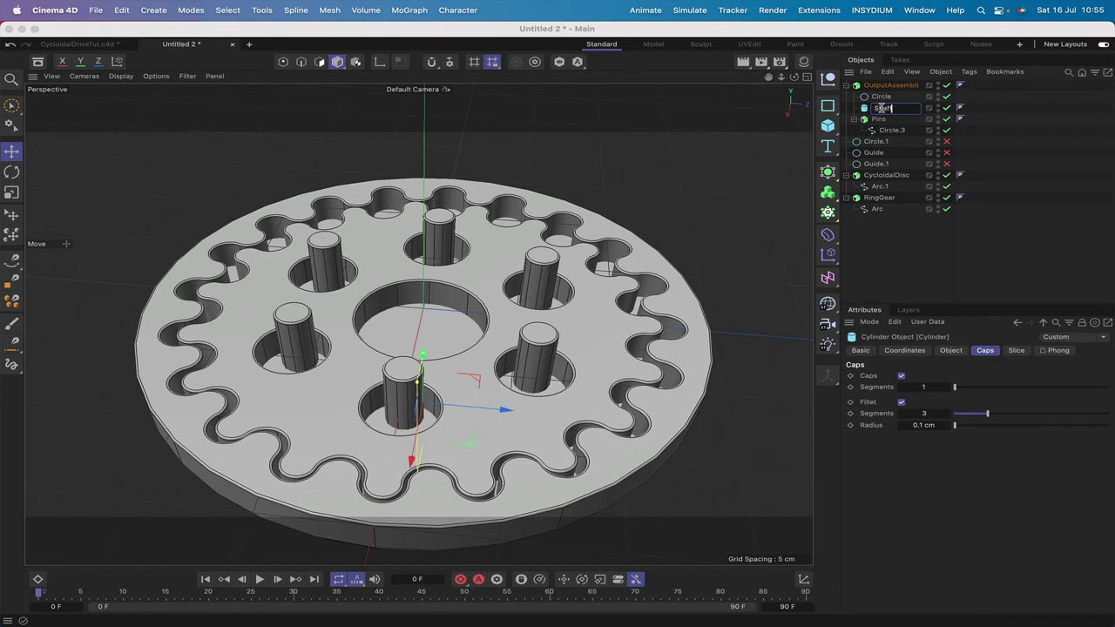
{"action": "key", "text": "Return"}
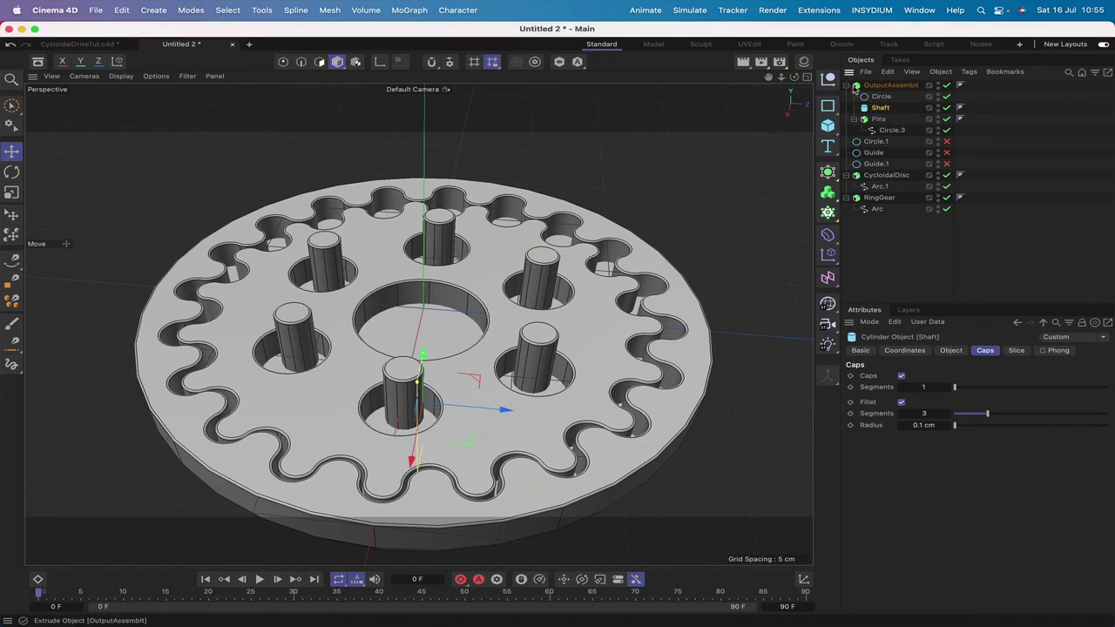
{"action": "left_click", "coordinate": [848, 86]}
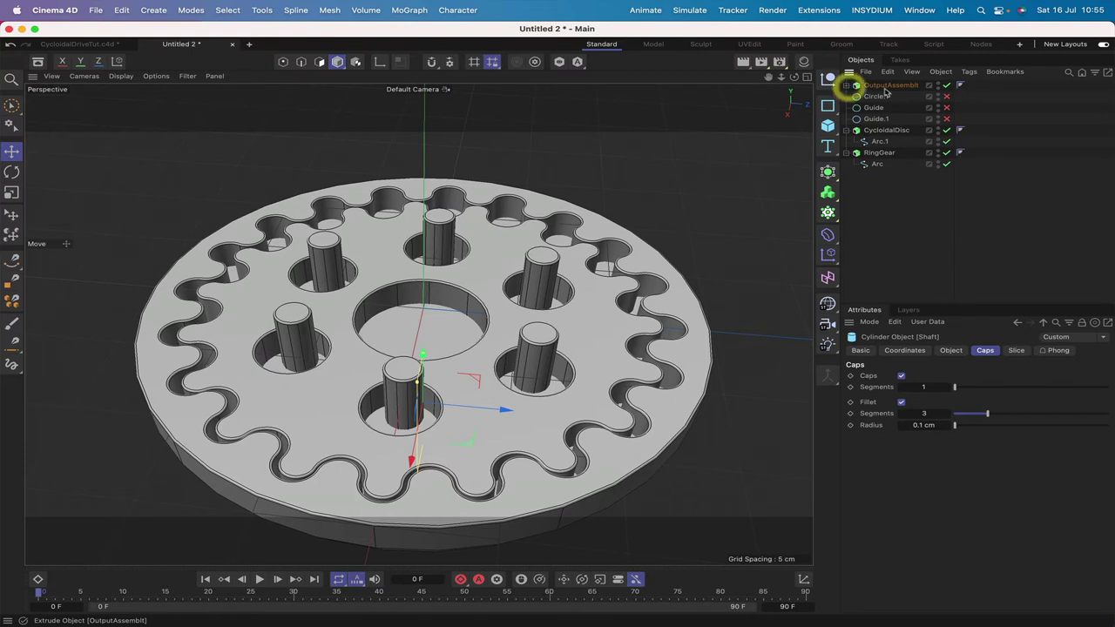
{"action": "left_click", "coordinate": [847, 130]}
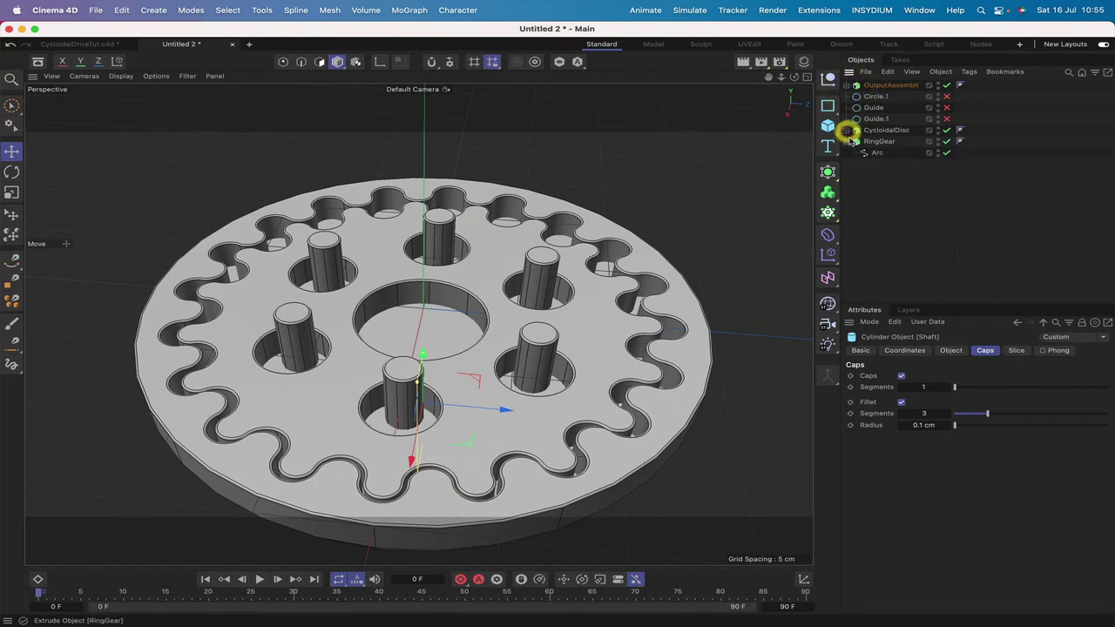
{"action": "left_click", "coordinate": [846, 142]}
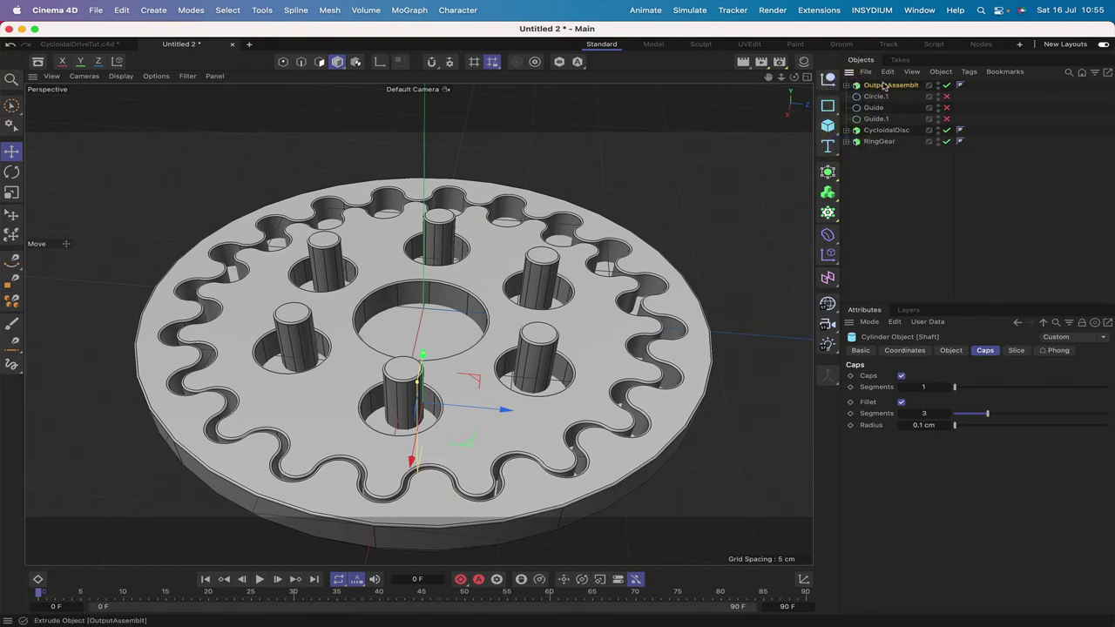
{"action": "left_click_drag", "start_coordinate": [884, 85], "coordinate": [884, 148]}
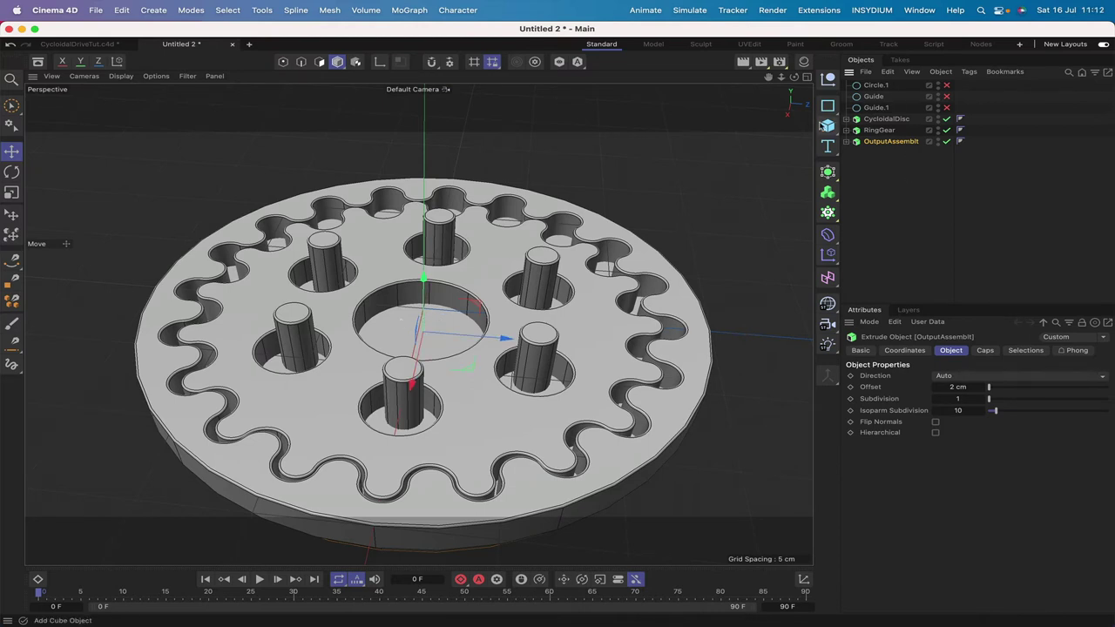
Add a new Cylinder with a 1 cm radius and 10 cm height.
{"action": "left_click", "coordinate": [827, 126]}
{"action": "left_click", "coordinate": [867, 163]}
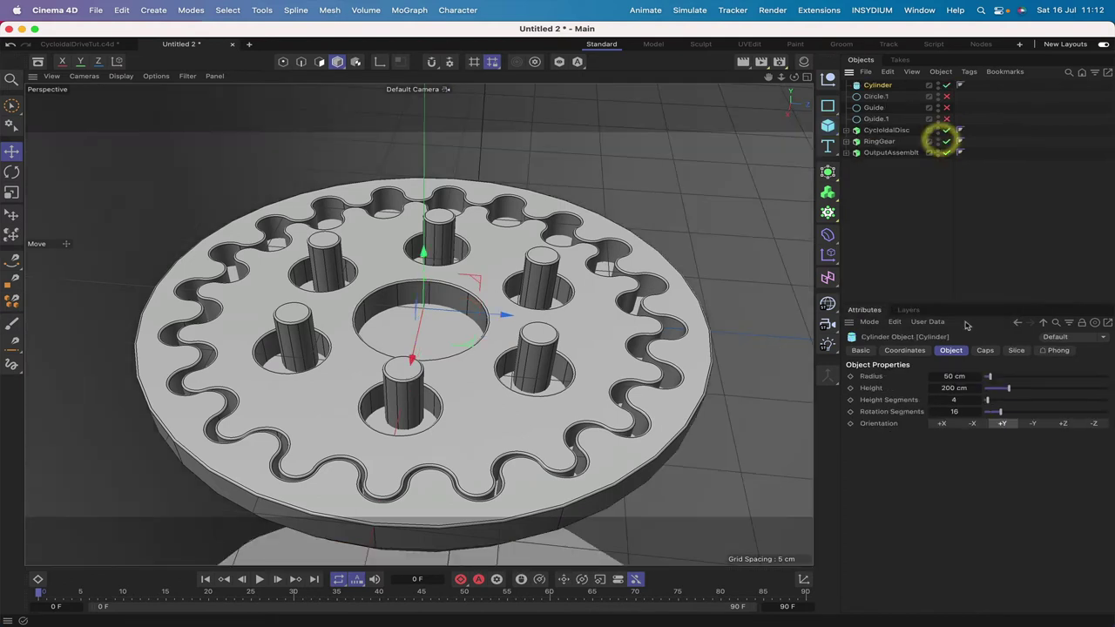
{"action": "left_click", "coordinate": [954, 375]}
{"action": "type", "text": "1"}
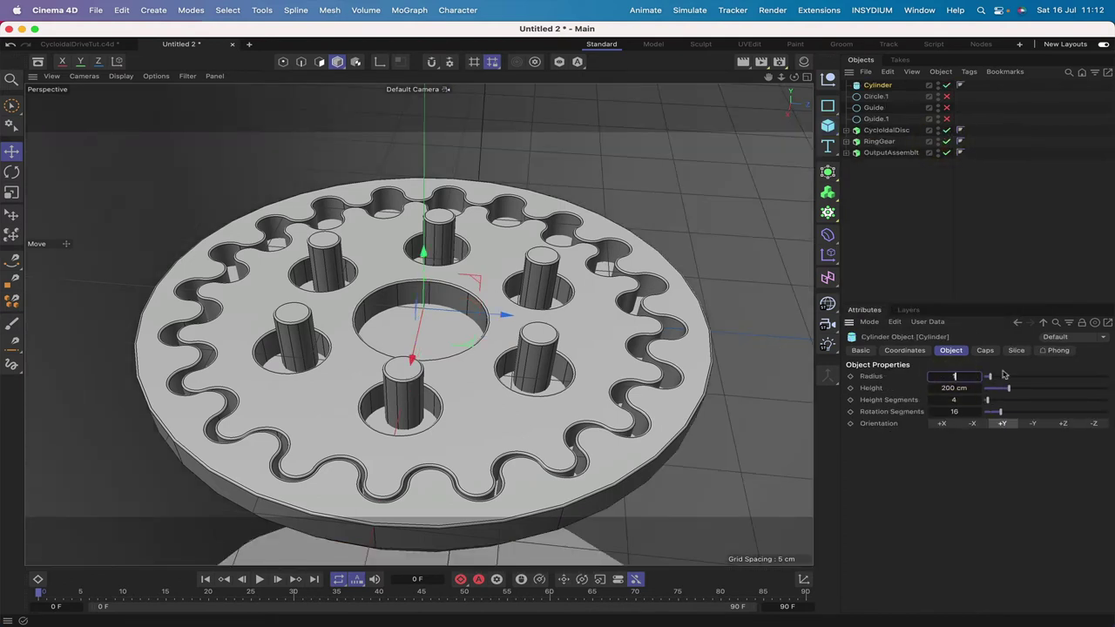
{"action": "key", "text": "Return"}
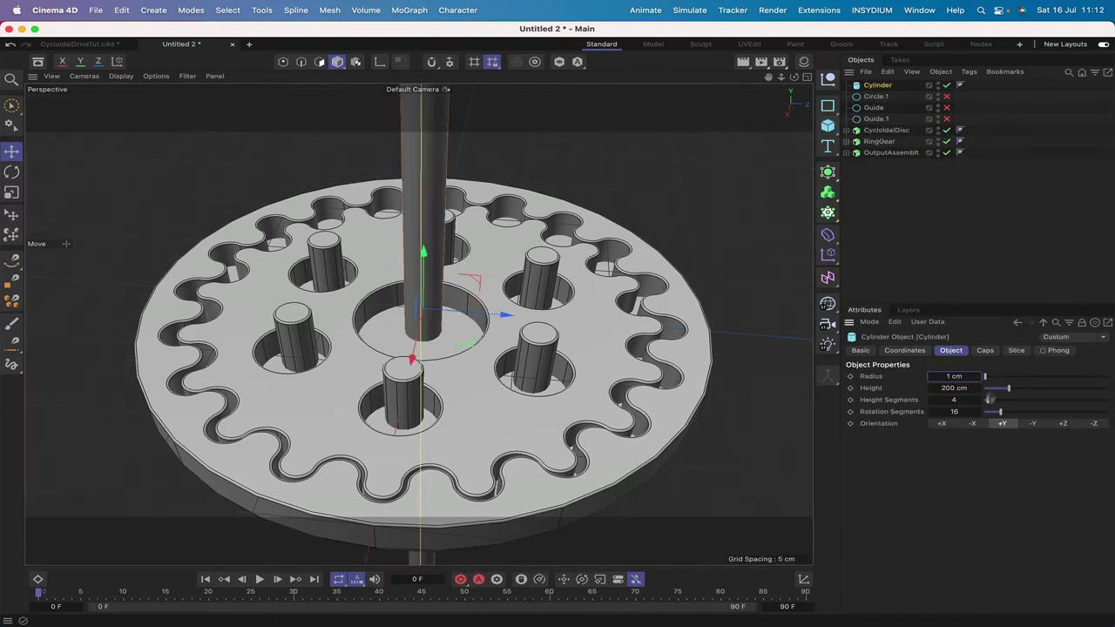
{"action": "left_click", "coordinate": [954, 388]}
{"action": "type", "text": "1"}
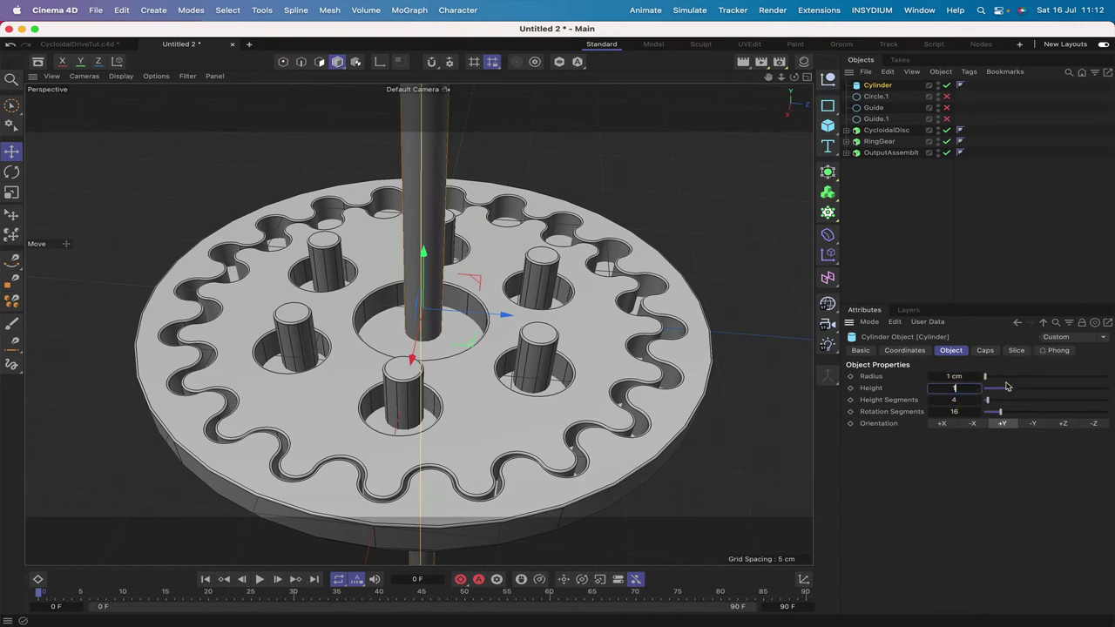
{"action": "type", "text": "0"}
{"action": "key", "text": "Return"}
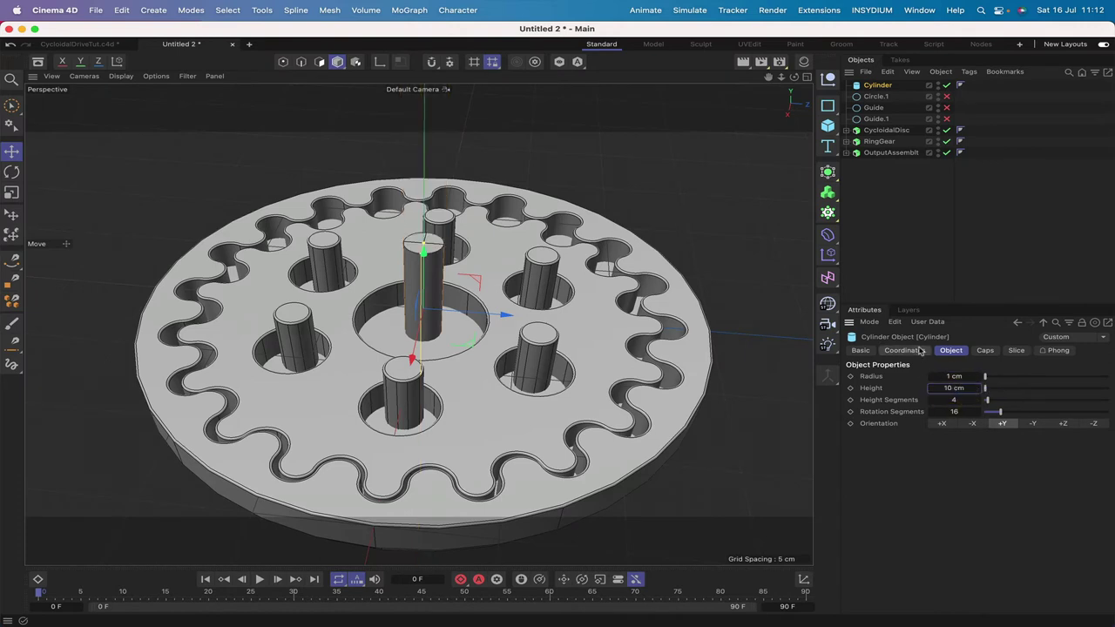
Raise the cylinder to Y 5 cm and duplicate it as Cylinder.1.
{"action": "left_click", "coordinate": [904, 350]}
{"action": "double_click", "coordinate": [910, 403]}
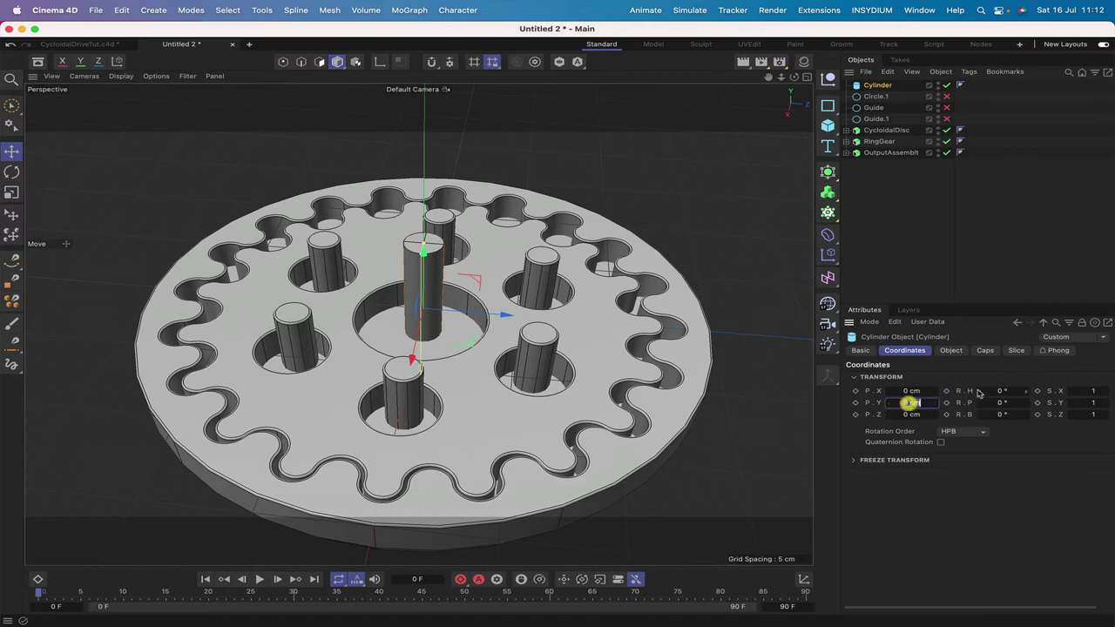
{"action": "type", "text": "5"}
{"action": "key", "text": "Return"}
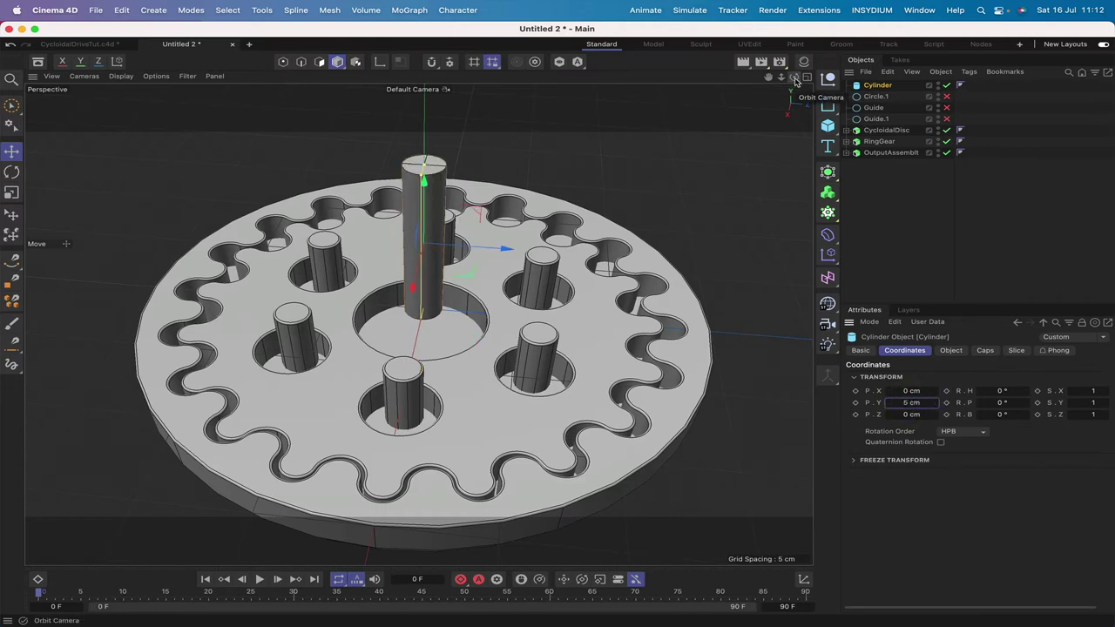
{"action": "mouse_move", "coordinate": [795, 81]}
{"action": "left_mouse_down"}
{"action": "mouse_move", "coordinate": [795, 44]}
{"action": "mouse_move", "coordinate": [795, 77]}
{"action": "left_mouse_up"}
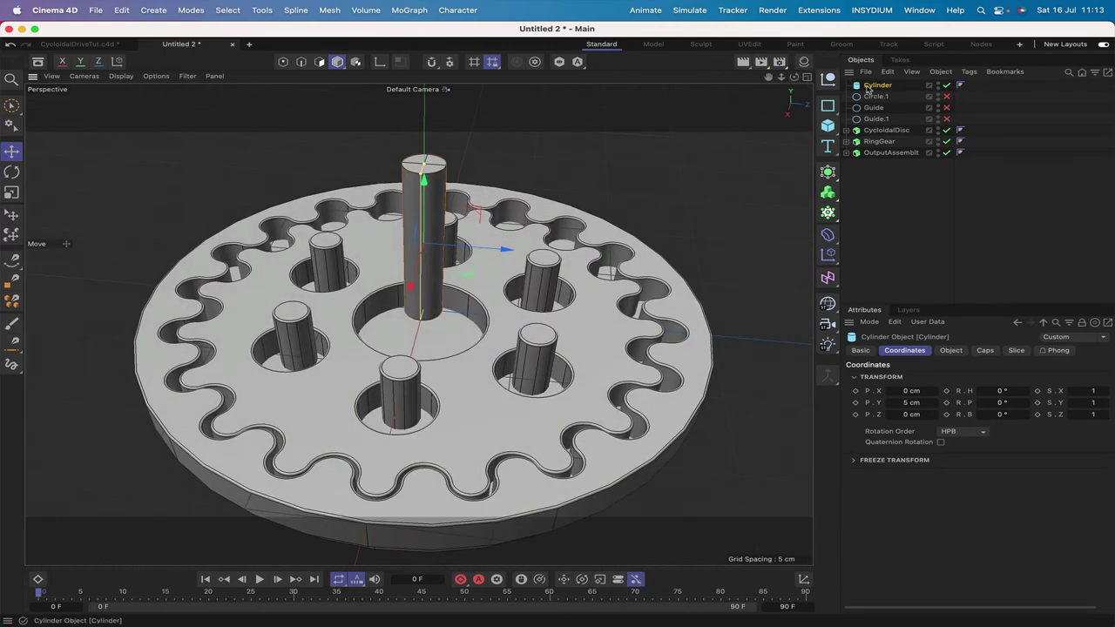
{"action": "left_click_drag", "start_coordinate": [868, 87], "coordinate": [881, 101], "text": "ctrl"}
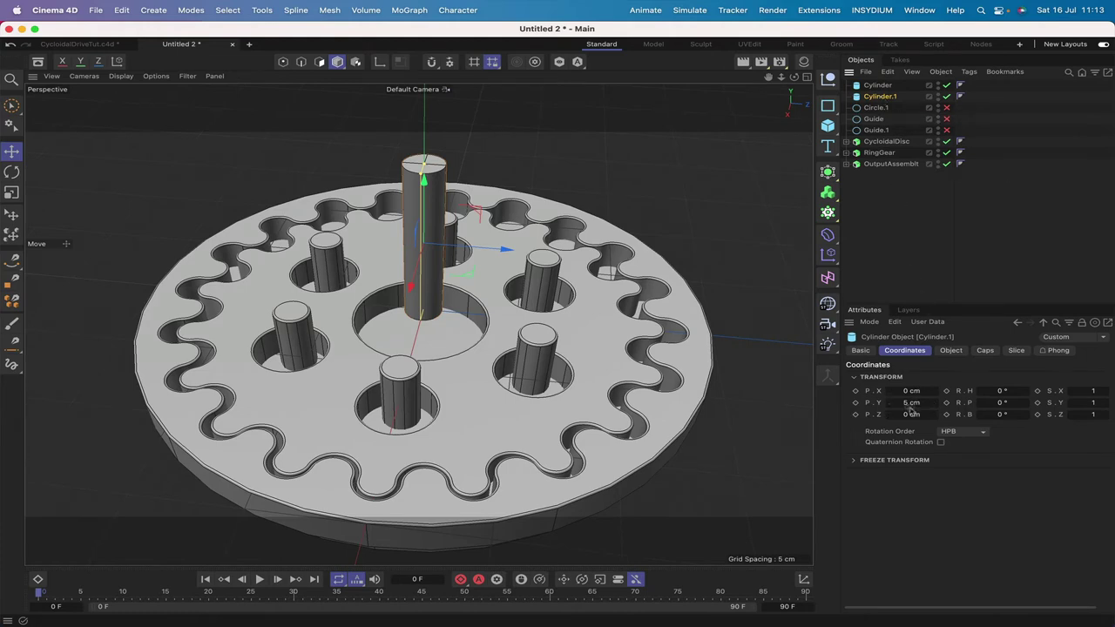
Resize Cylinder.1 to 2 cm height and 2.25 cm radius.
{"action": "left_click", "coordinate": [951, 350]}
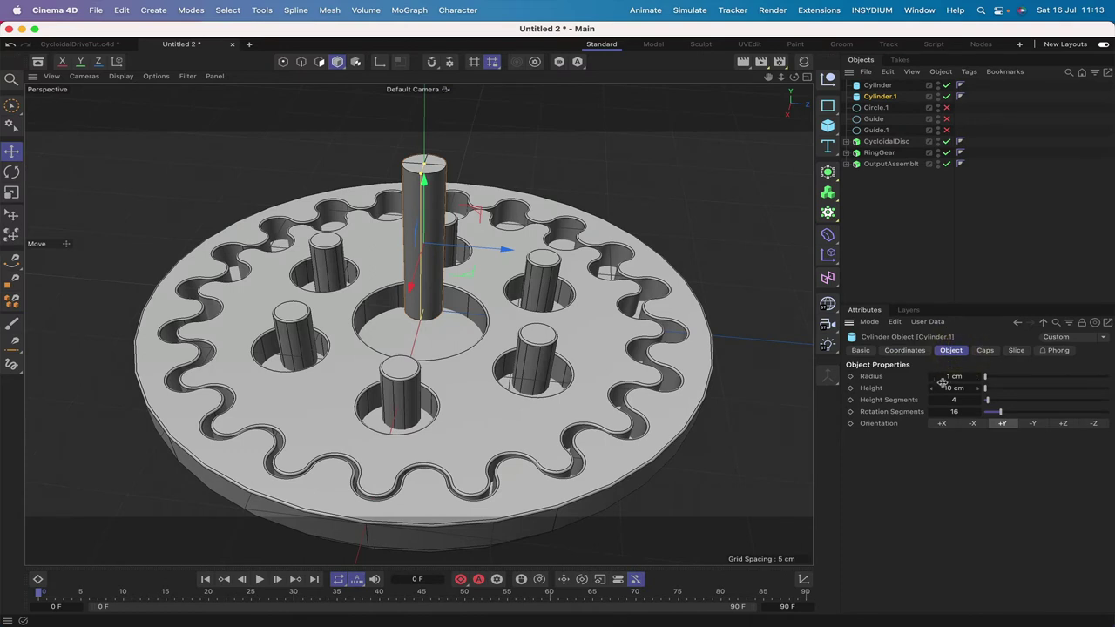
{"action": "double_click", "coordinate": [946, 386]}
{"action": "type", "text": "2"}
{"action": "key", "text": "Return"}
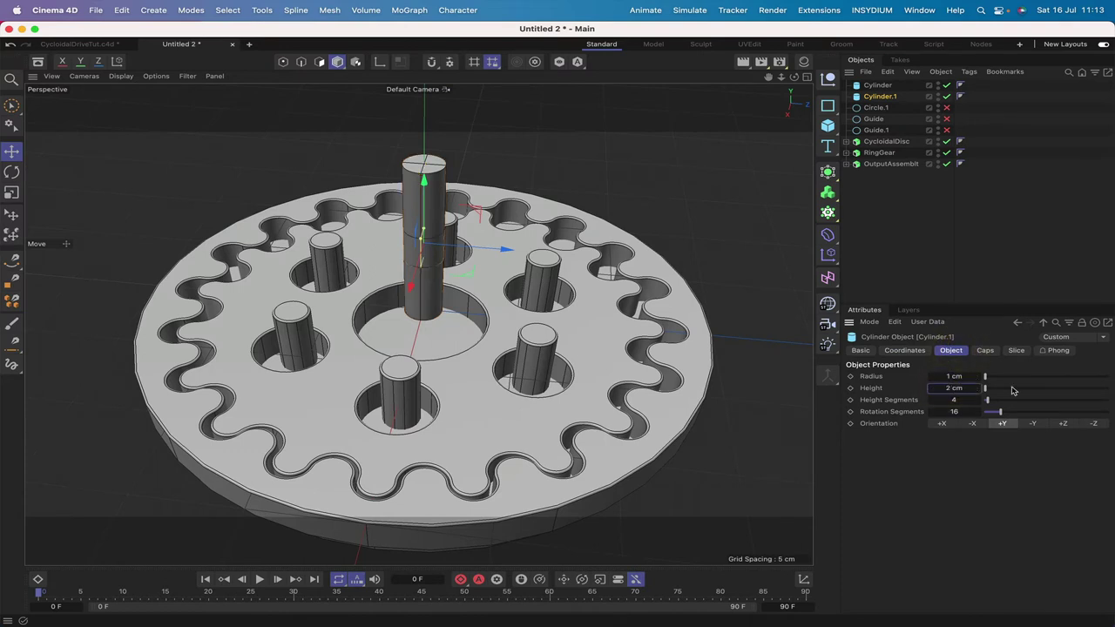
{"action": "double_click", "coordinate": [953, 376]}
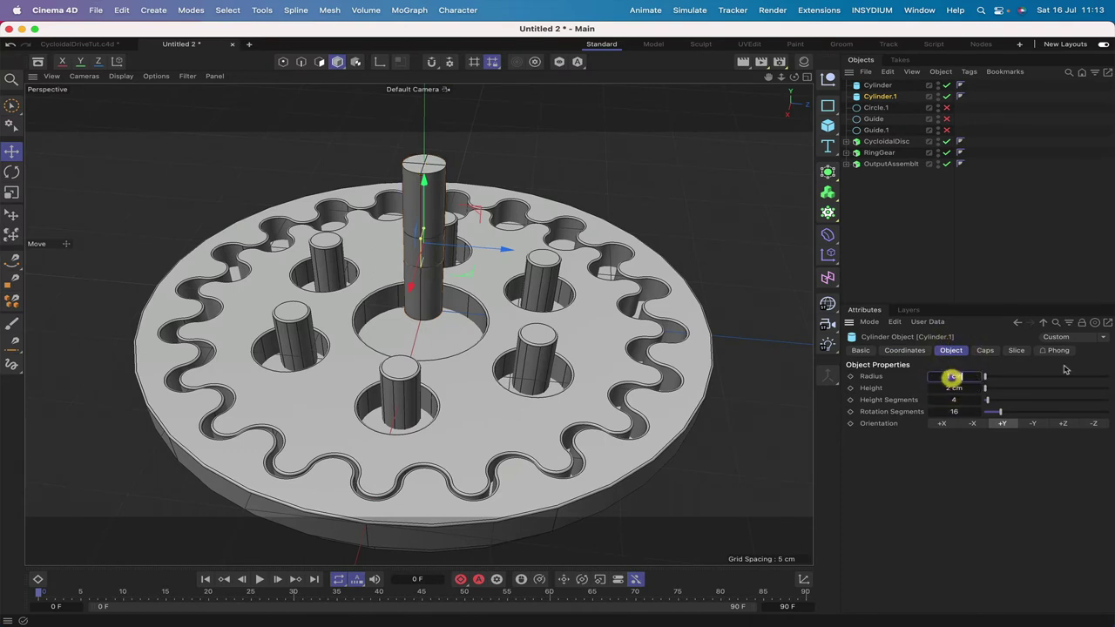
{"action": "type", "text": "2.25"}
{"action": "key", "text": "Return"}
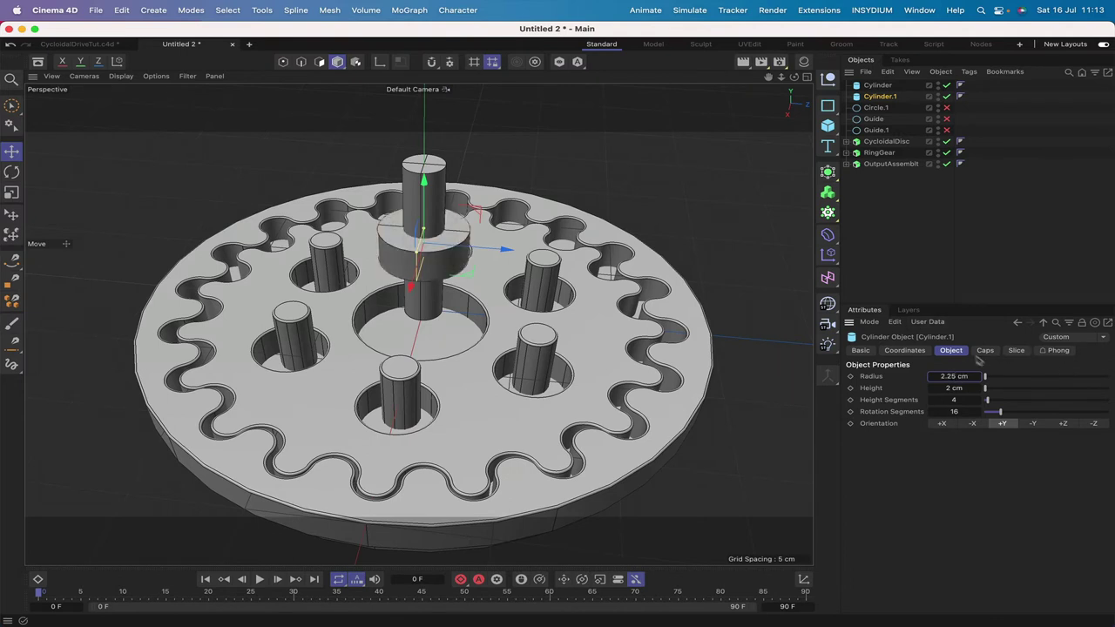
Lower Cylinder.1 to Y -1 cm, just below the disc.
{"action": "left_click", "coordinate": [914, 351]}
{"action": "double_click", "coordinate": [910, 402]}
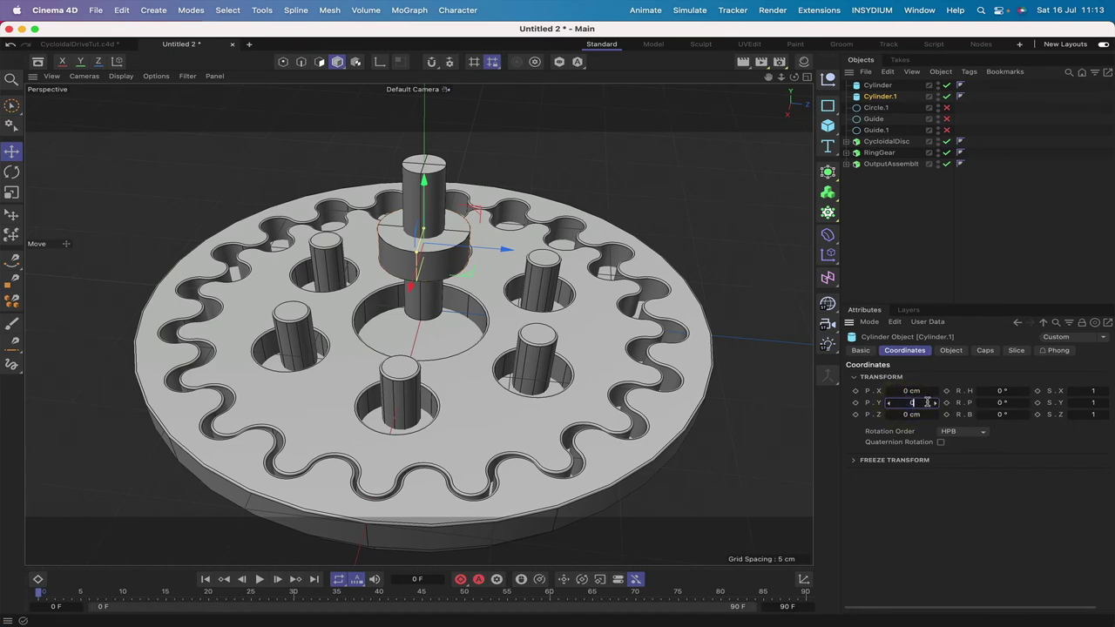
{"action": "type", "text": "0"}
{"action": "key", "text": "Return"}
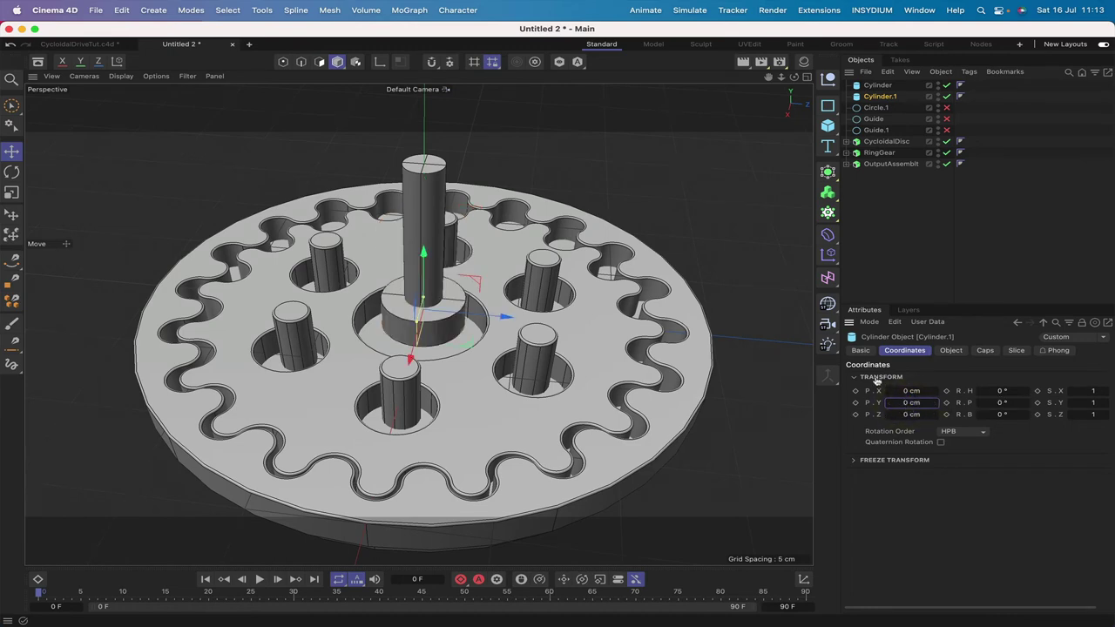
{"action": "left_click_drag", "start_coordinate": [794, 76], "coordinate": [795, 122]}
{"action": "left_click", "coordinate": [906, 403]}
{"action": "left_click", "coordinate": [905, 405]}
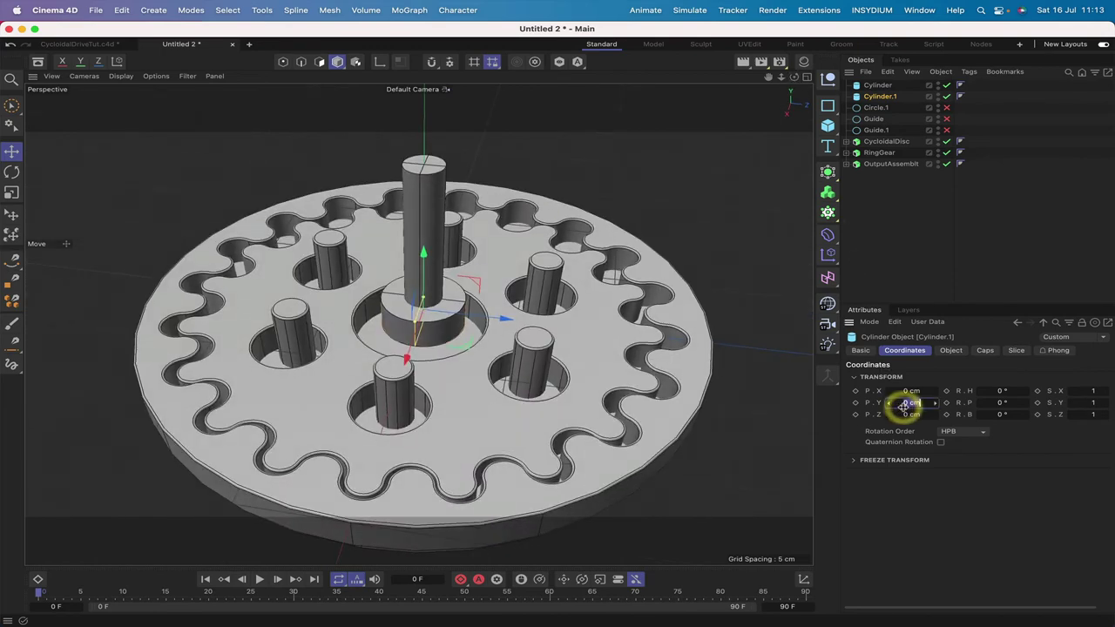
{"action": "type", "text": "-1"}
{"action": "key", "text": "Return"}
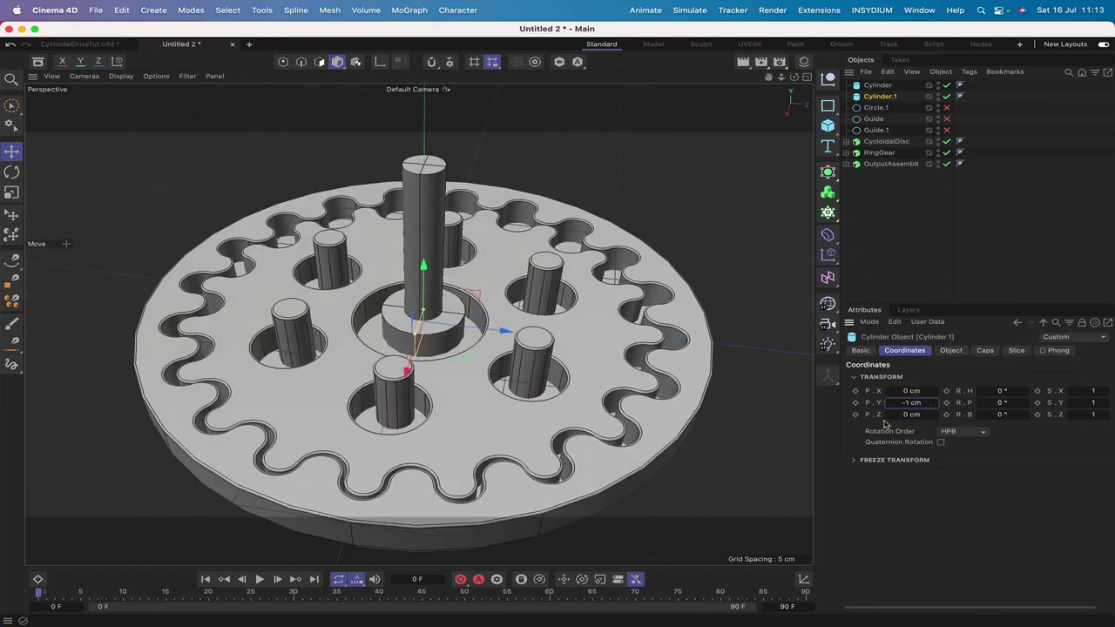
Copy the Z value into X so the collar sits at X 0.9317 cm, Z 0 cm.
{"action": "left_click", "coordinate": [907, 416]}
{"action": "key", "text": "Return"}
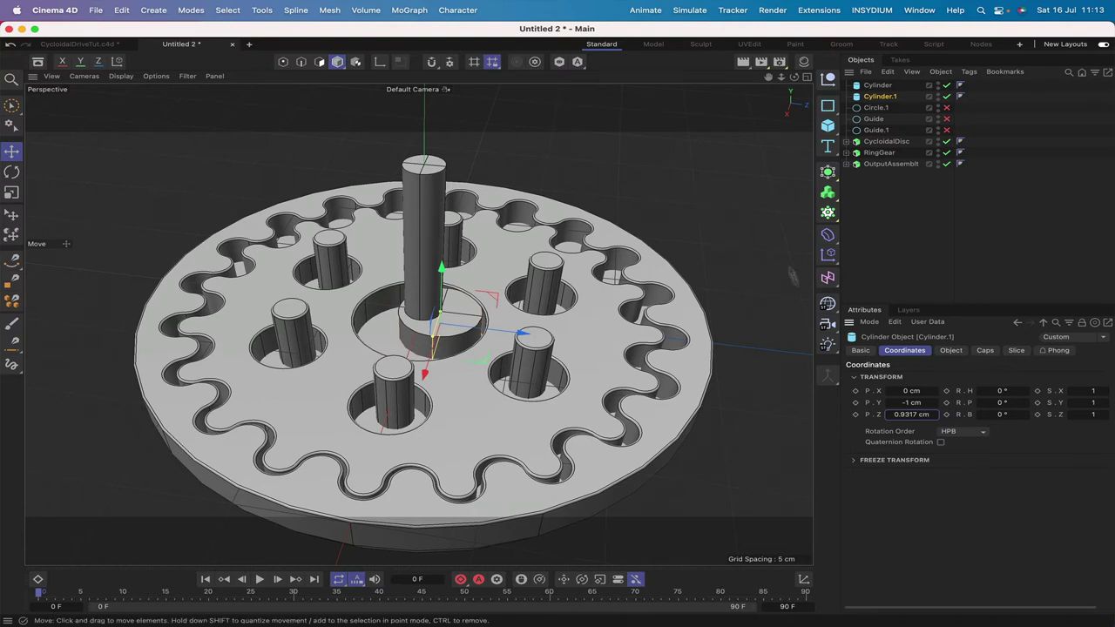
{"action": "left_click", "coordinate": [910, 415]}
{"action": "key", "text": "super+c"}
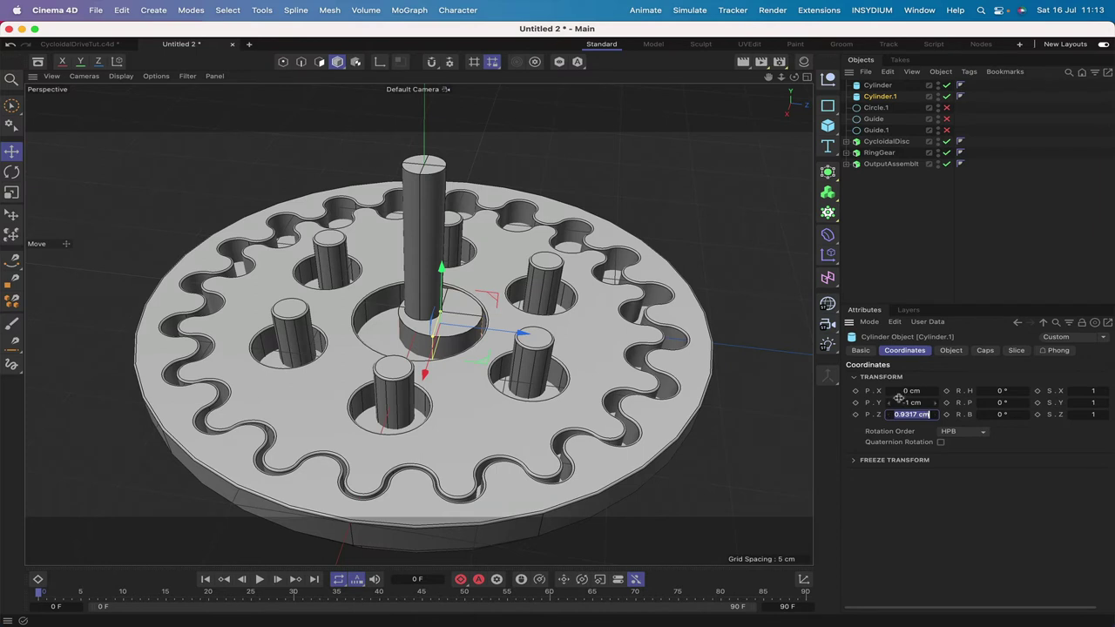
{"action": "left_click", "coordinate": [905, 391]}
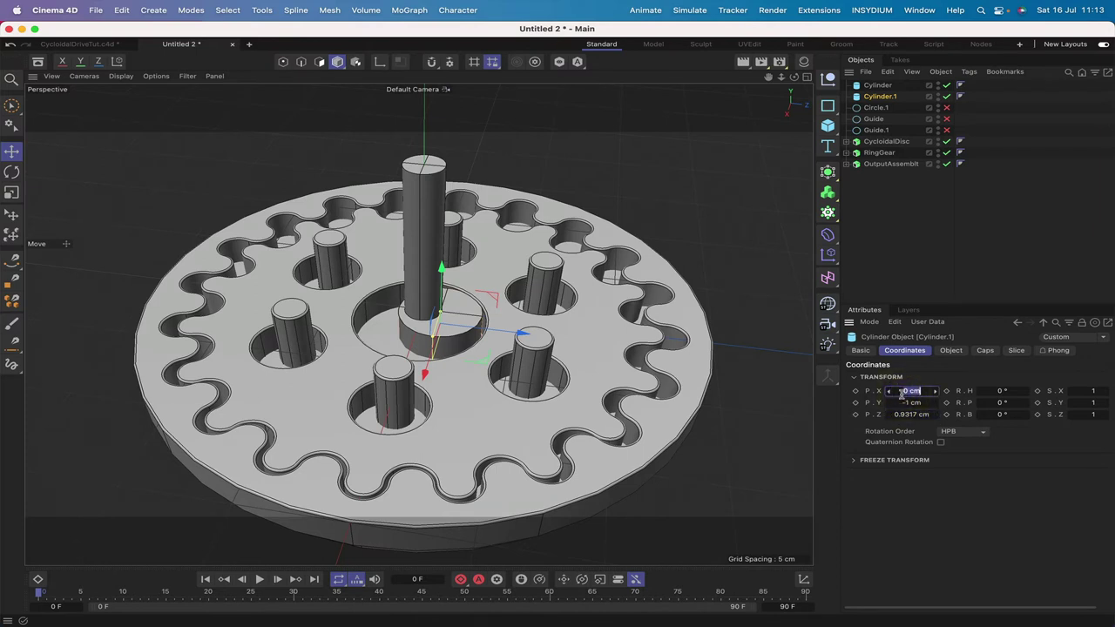
{"action": "key", "text": "super+v"}
{"action": "key", "text": "Return"}
{"action": "left_click", "coordinate": [906, 415]}
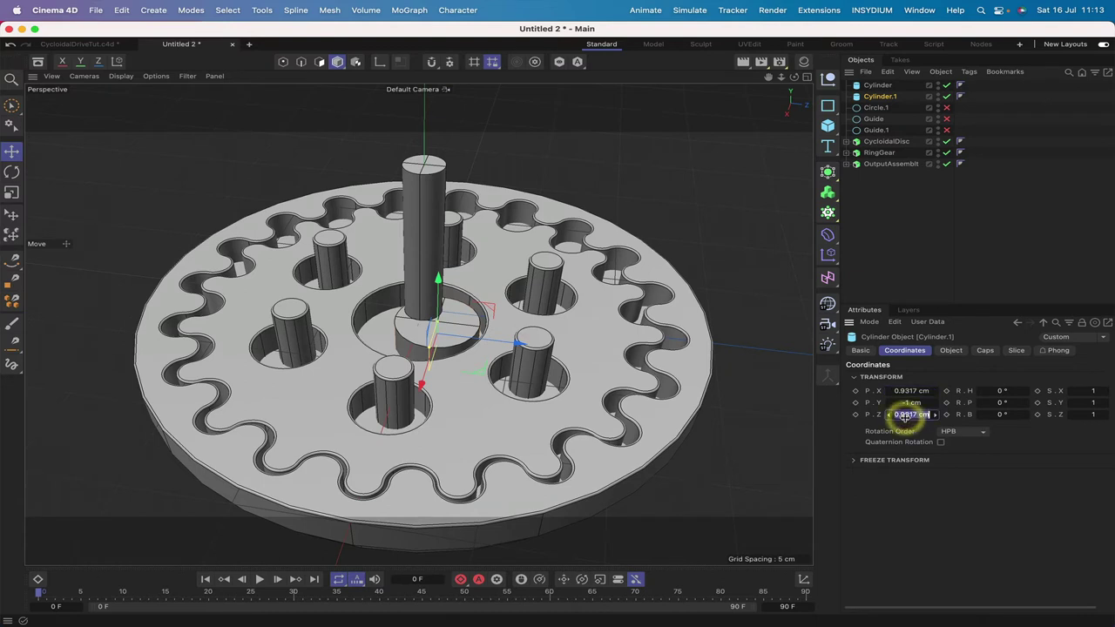
{"action": "type", "text": "0"}
{"action": "key", "text": "Return"}
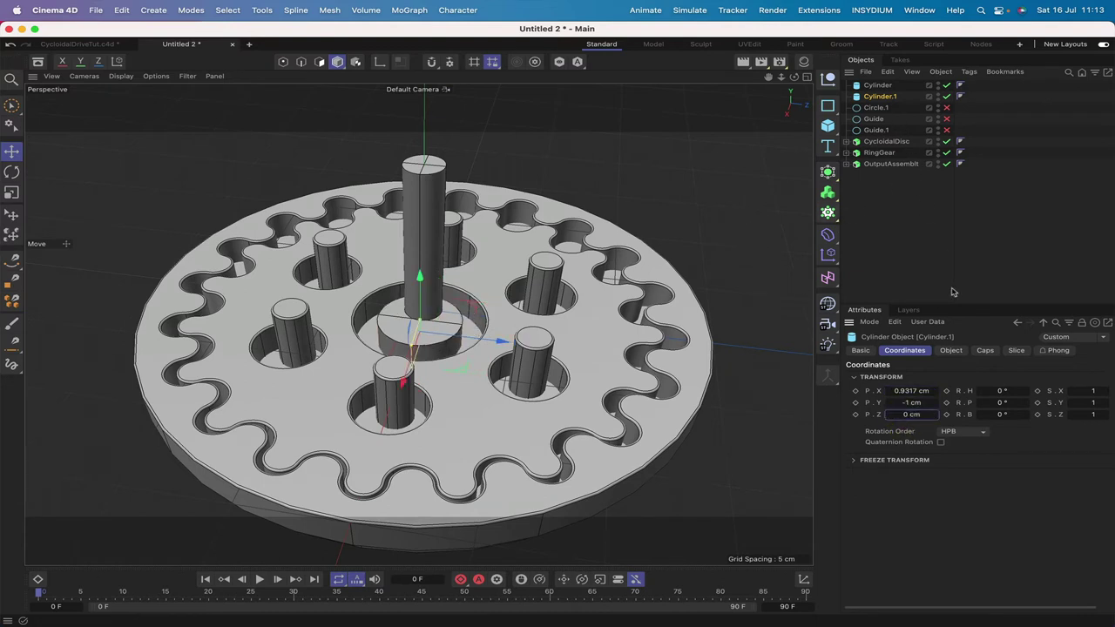
Give both cylinders filleted caps with a 0.1 cm radius.
{"action": "left_click", "coordinate": [881, 96], "text": "shift"}
{"action": "left_click", "coordinate": [984, 350]}
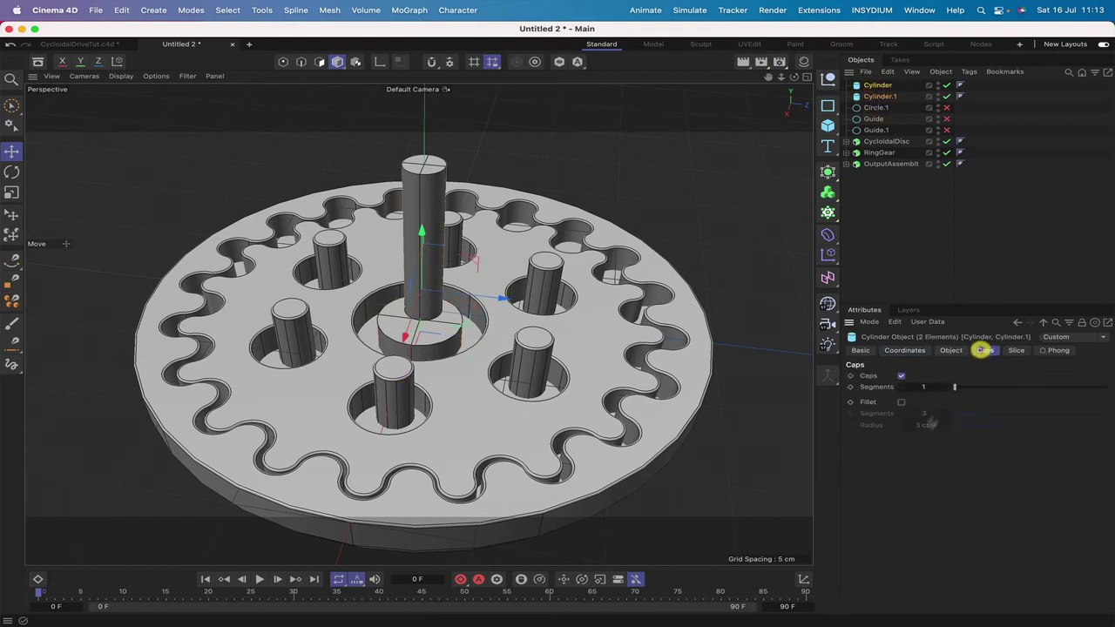
{"action": "left_click", "coordinate": [900, 401]}
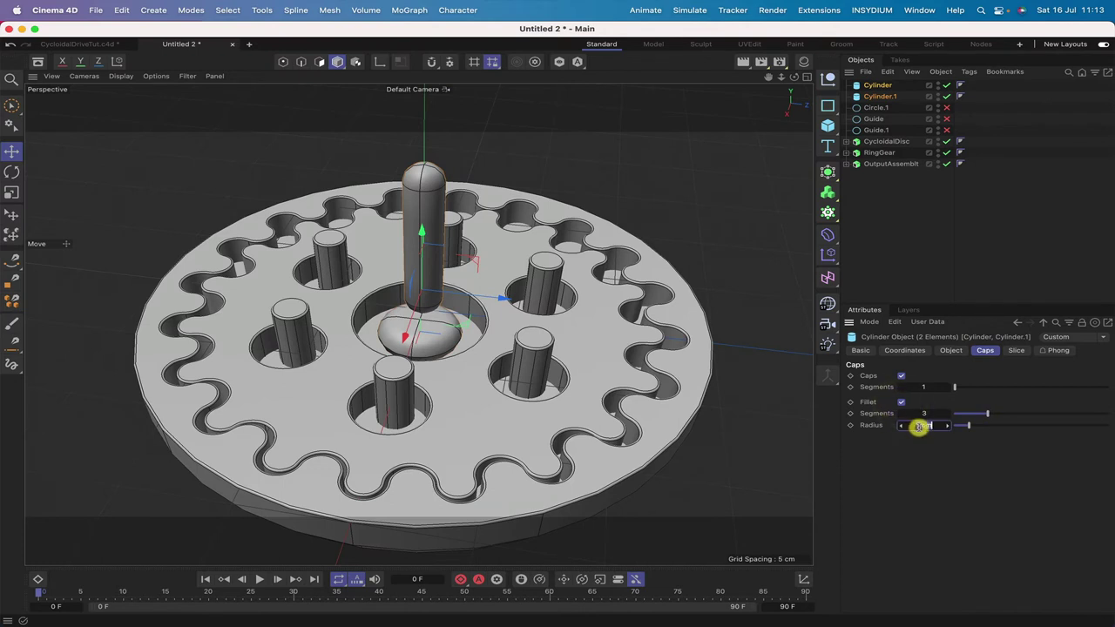
{"action": "key", "text": "Return"}
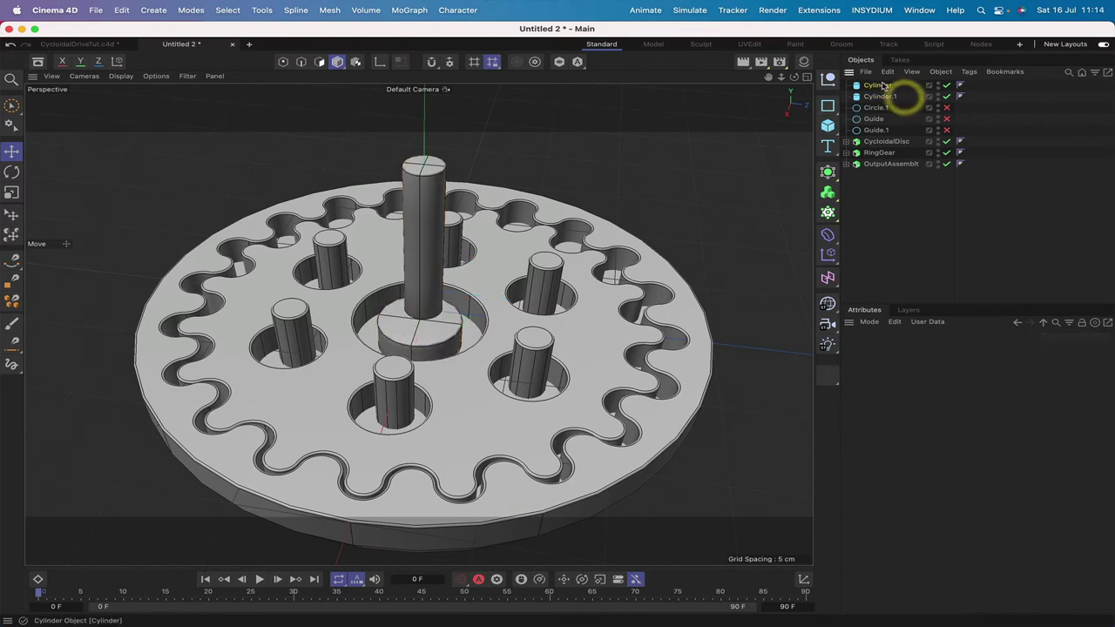
Nest Cylinder.1 under the main cylinder and rename them Shaft and Bearing.
{"action": "left_click", "coordinate": [878, 84]}
{"action": "left_click_drag", "start_coordinate": [424, 180], "coordinate": [426, 185]}
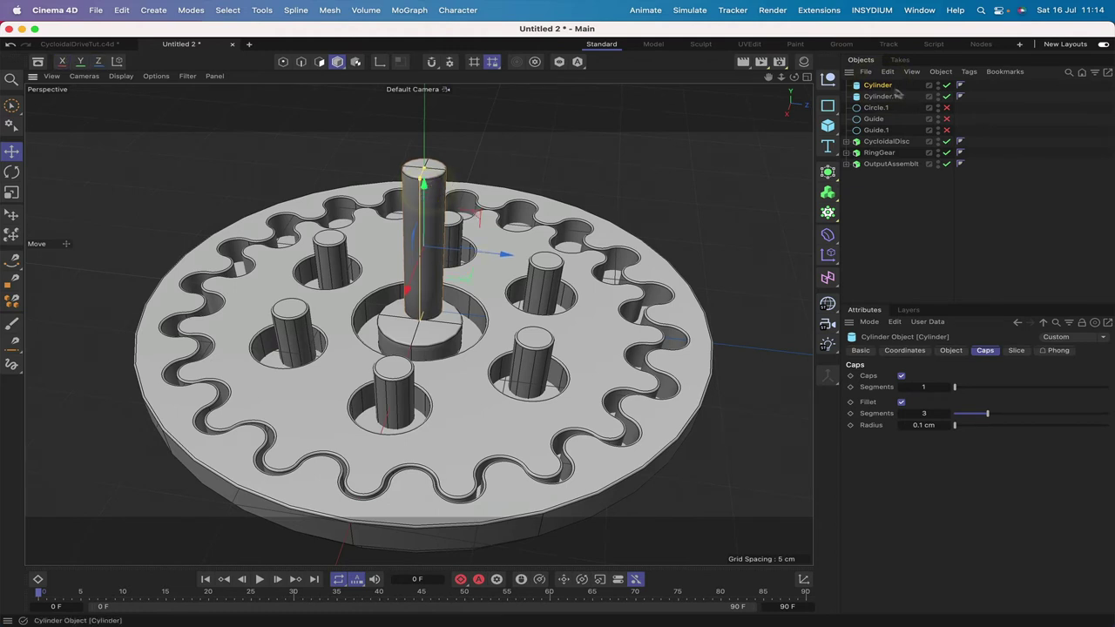
{"action": "left_click_drag", "start_coordinate": [882, 97], "coordinate": [878, 85]}
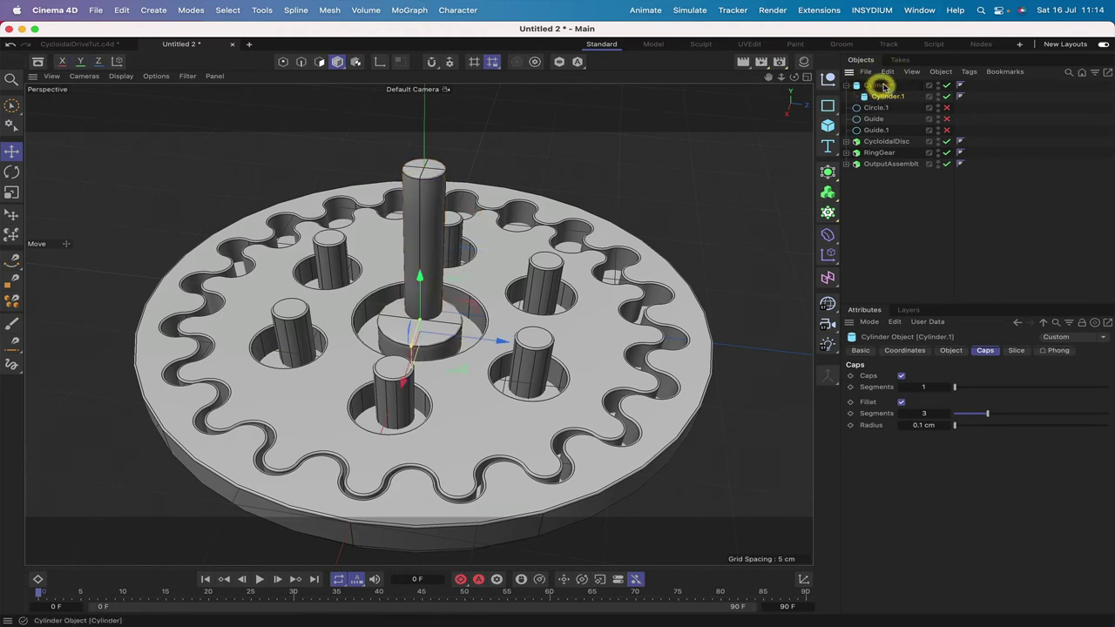
{"action": "double_click", "coordinate": [880, 85]}
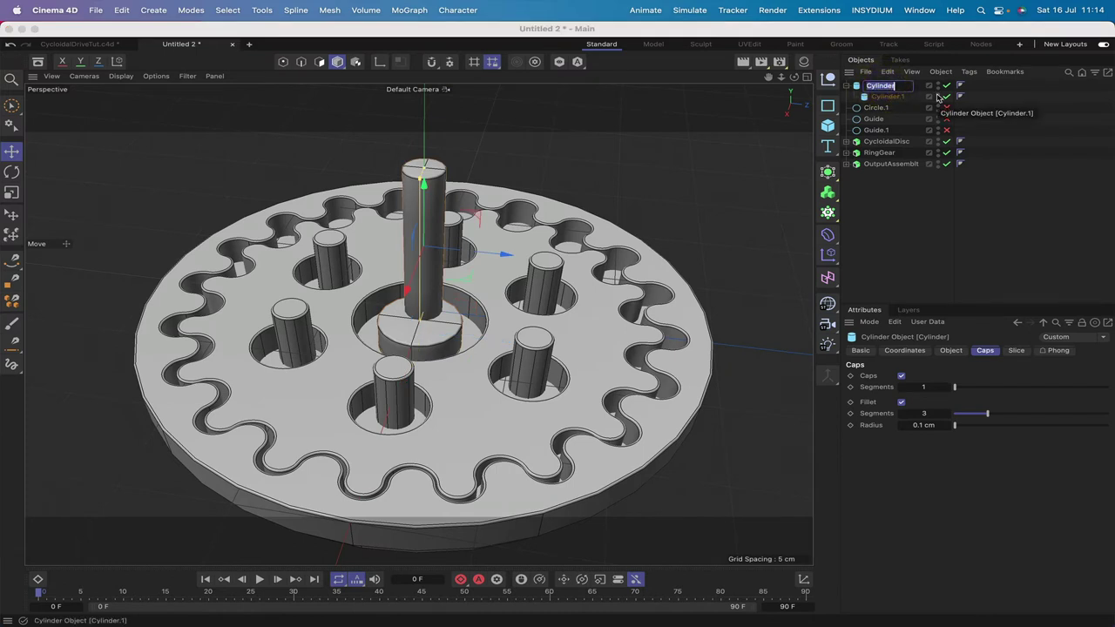
{"action": "type", "text": "Shaft"}
{"action": "key", "text": "Return"}
{"action": "double_click", "coordinate": [887, 96]}
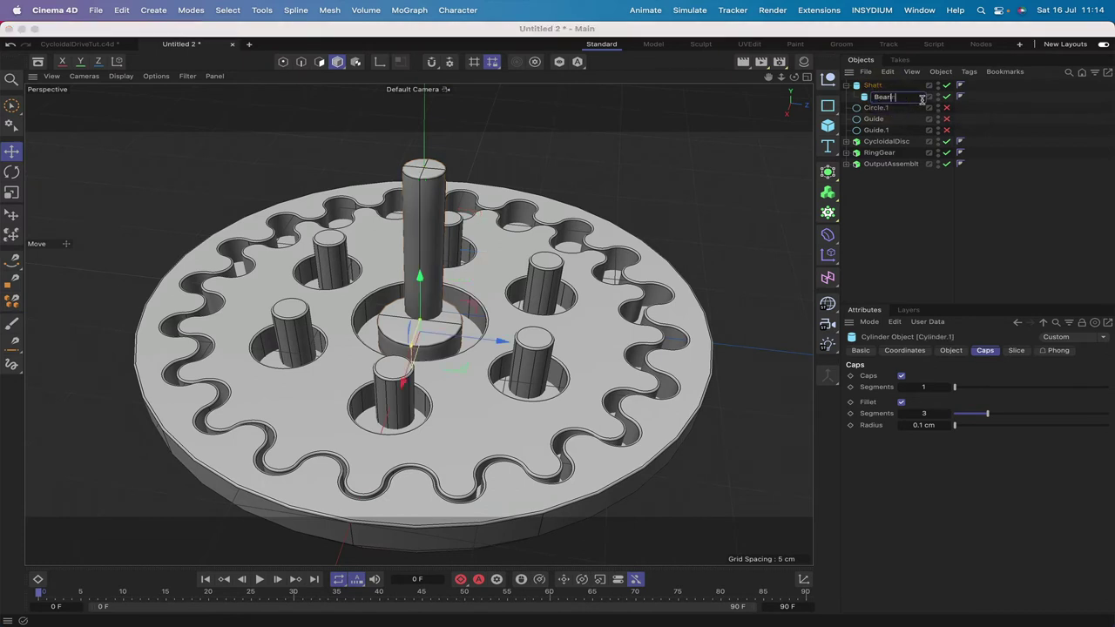
{"action": "key", "text": "Return"}
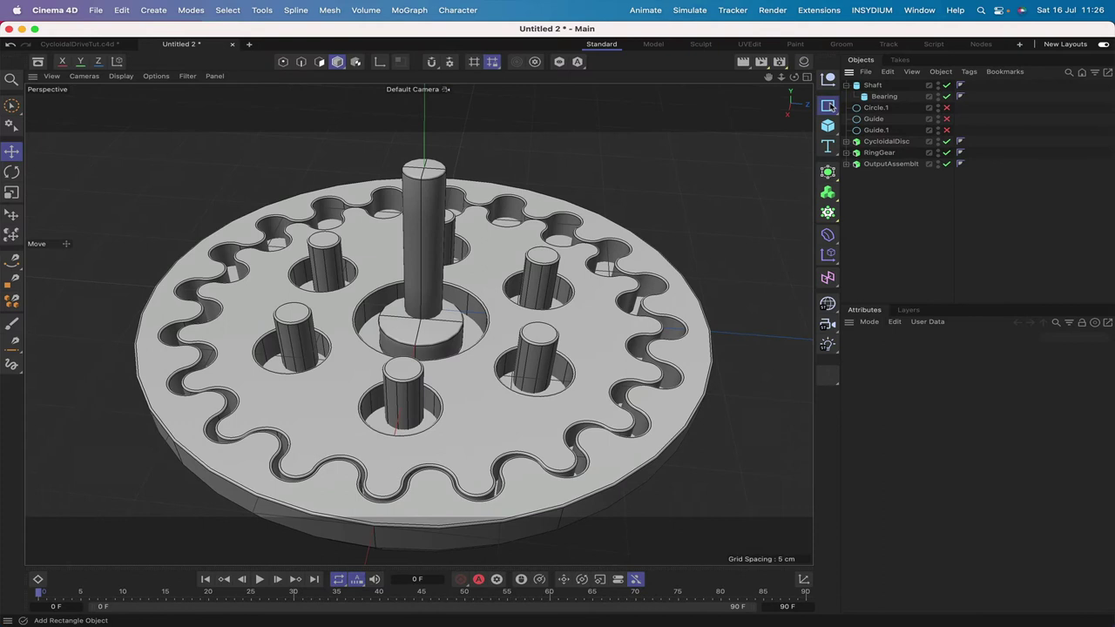
Add a Profile spline set to U Shape with a 2 cm height.
{"action": "left_click", "coordinate": [828, 105]}
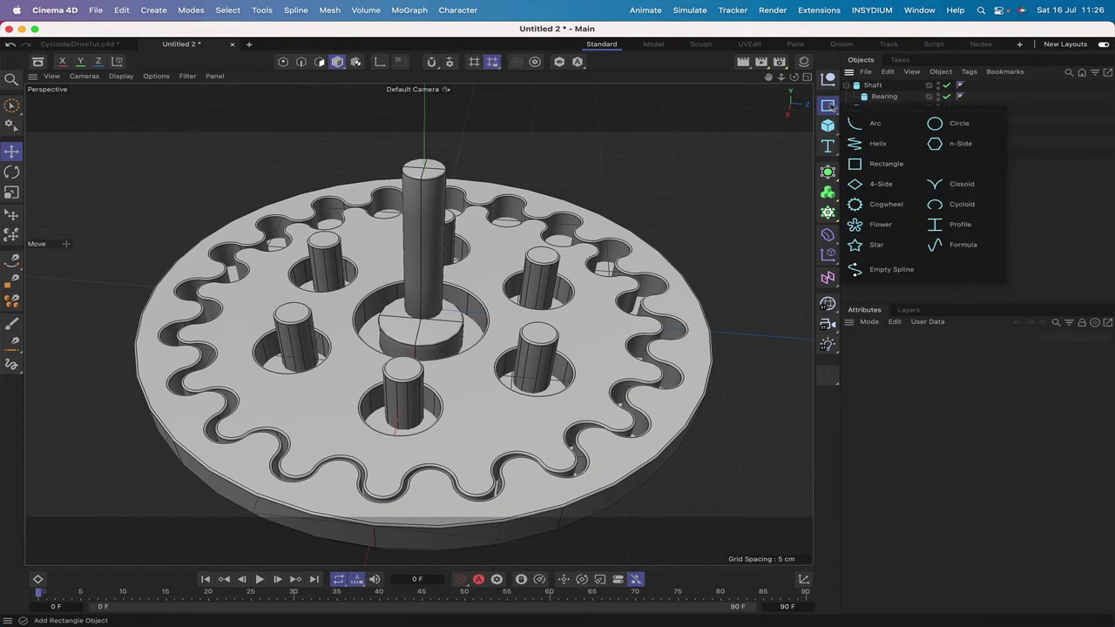
{"action": "left_click", "coordinate": [947, 228]}
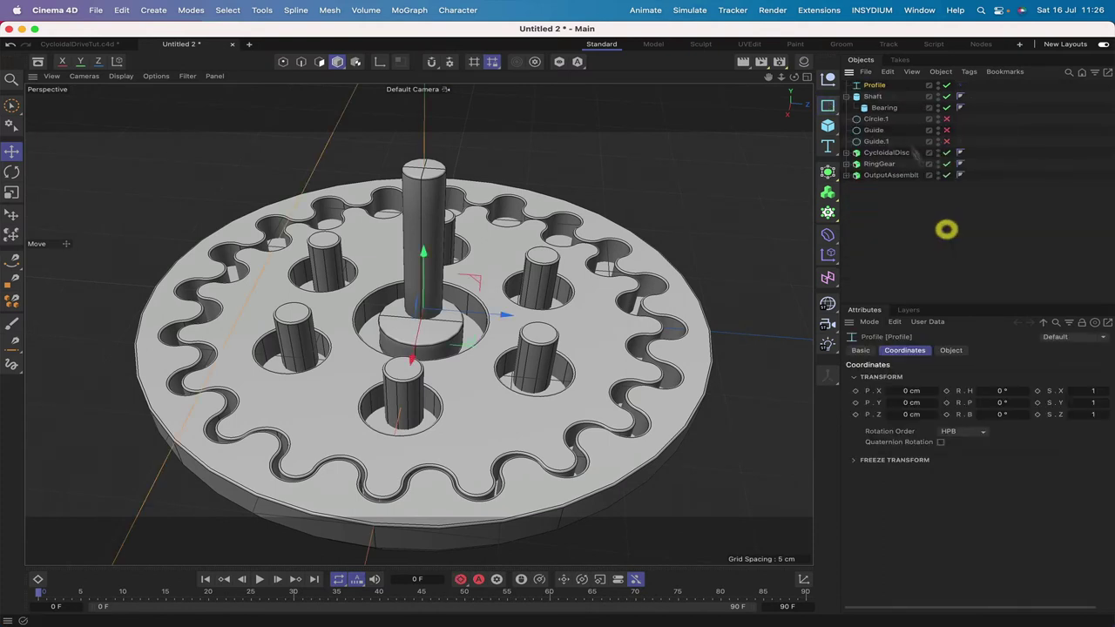
{"action": "left_click", "coordinate": [874, 84]}
{"action": "left_click", "coordinate": [951, 350]}
{"action": "left_click", "coordinate": [998, 376]}
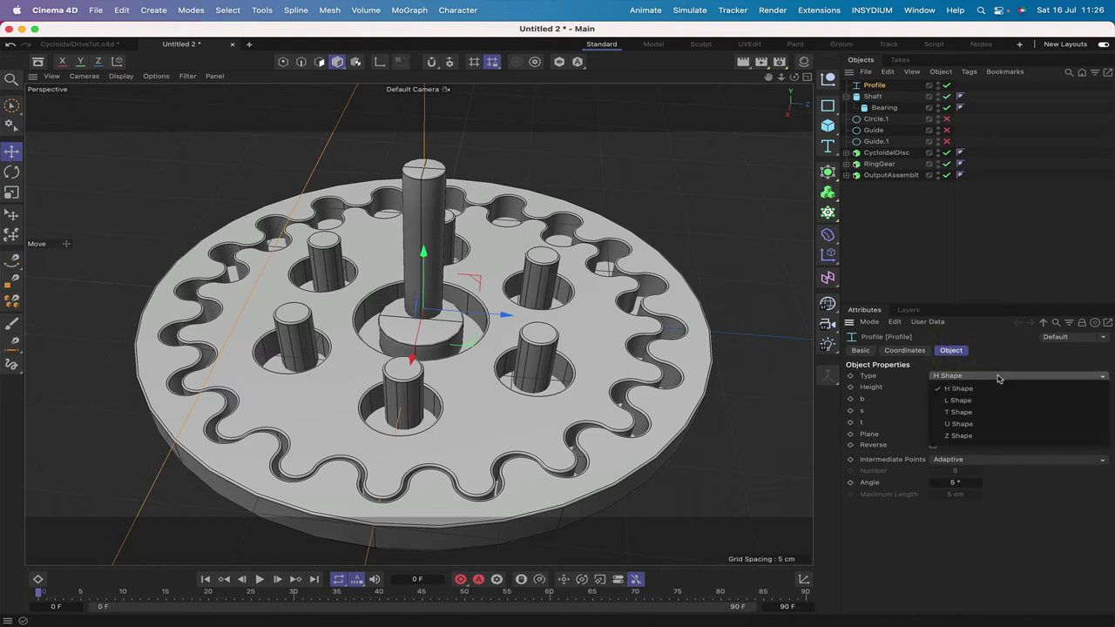
{"action": "left_click", "coordinate": [997, 425]}
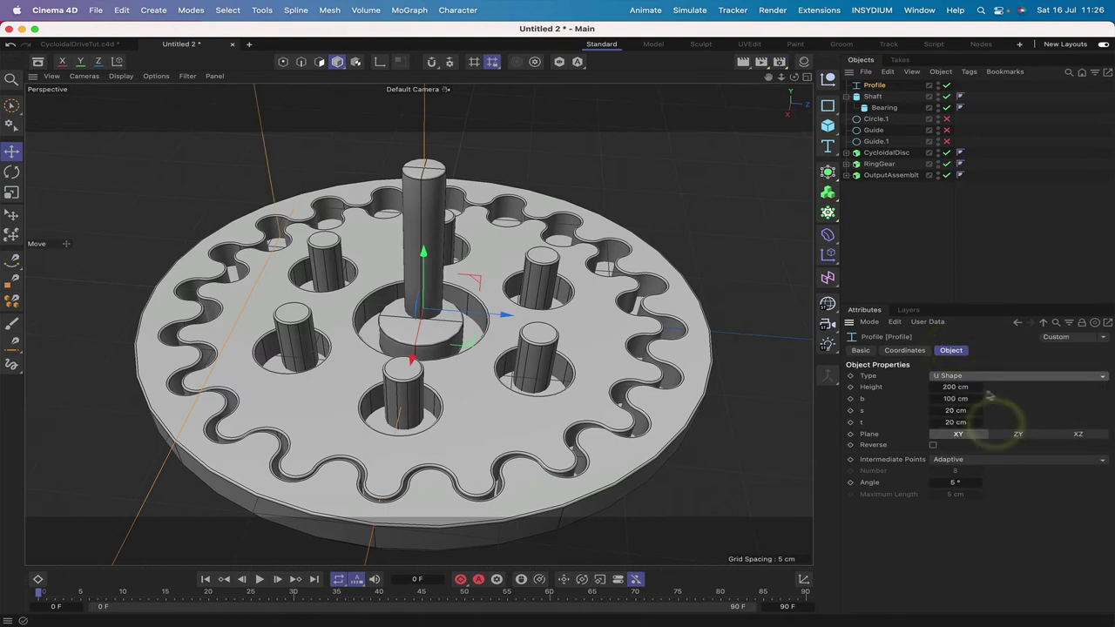
{"action": "double_click", "coordinate": [956, 387]}
{"action": "type", "text": "2"}
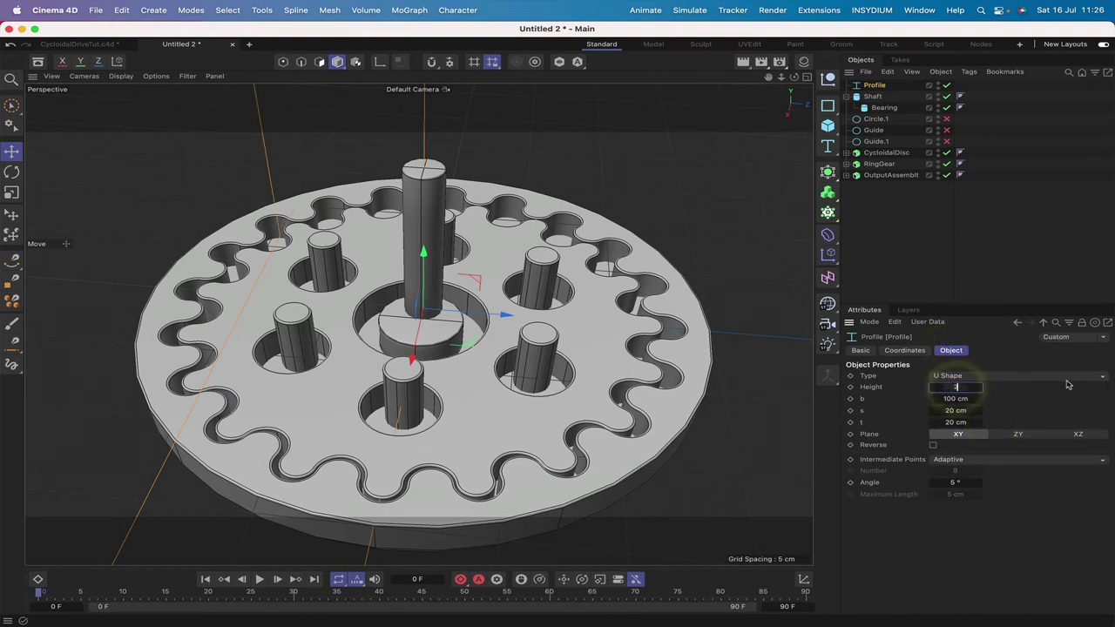
{"action": "key", "text": "Return"}
Set the profile's b to 0.3 cm, s to 0.1 cm and t to 0.1 cm.
{"action": "double_click", "coordinate": [951, 398]}
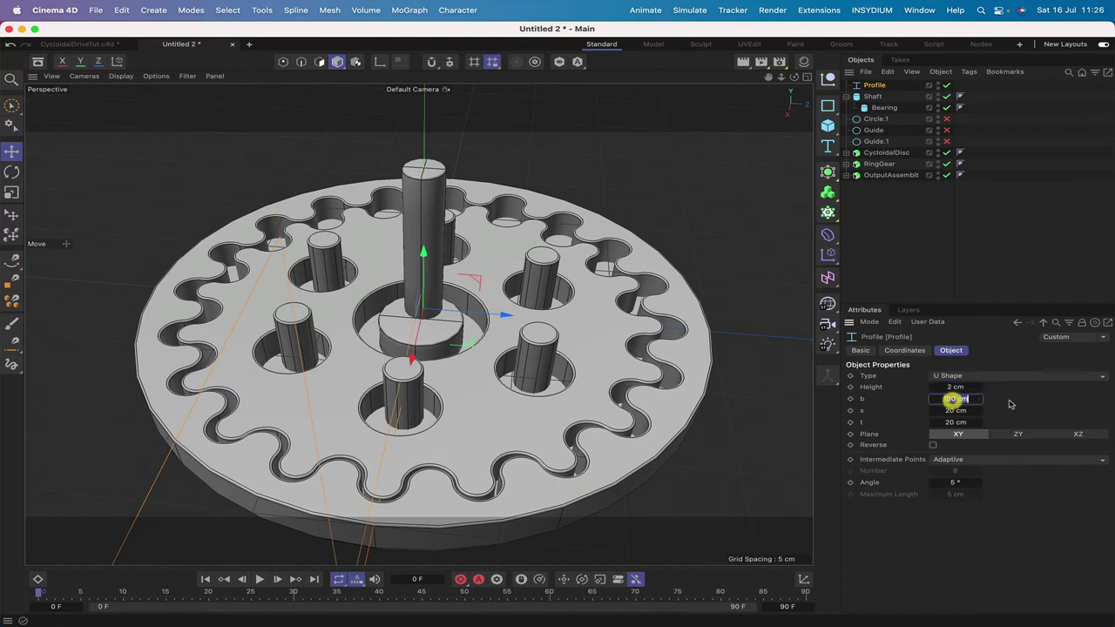
{"action": "key", "text": "BackSpace"}
{"action": "type", "text": ".3"}
{"action": "key", "text": "Return"}
{"action": "double_click", "coordinate": [951, 410]}
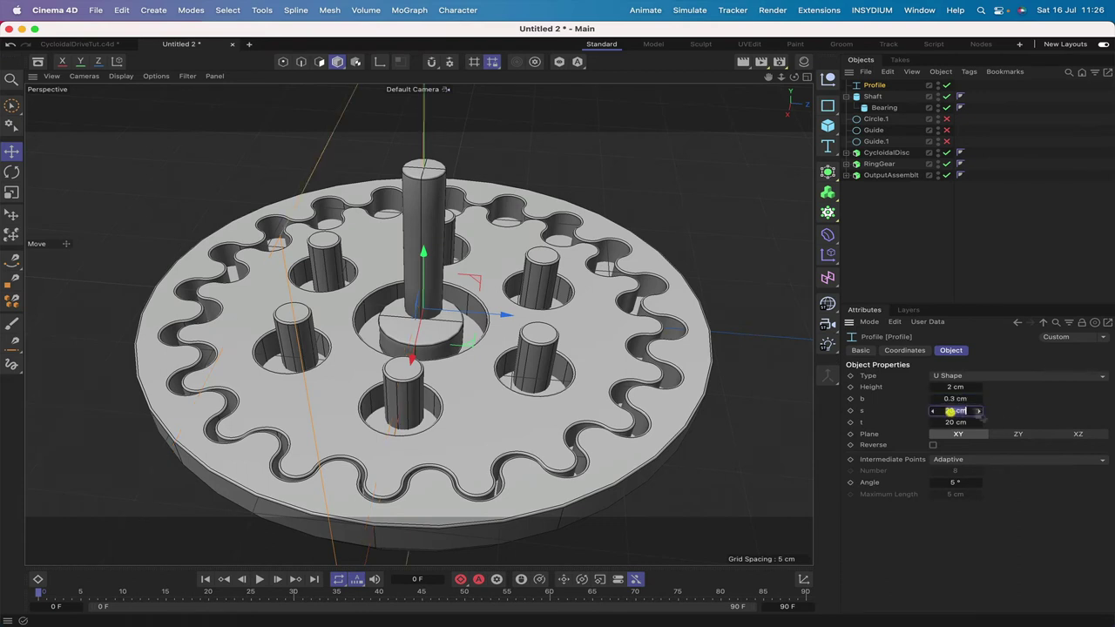
{"action": "type", "text": ".1"}
{"action": "key", "text": "Return"}
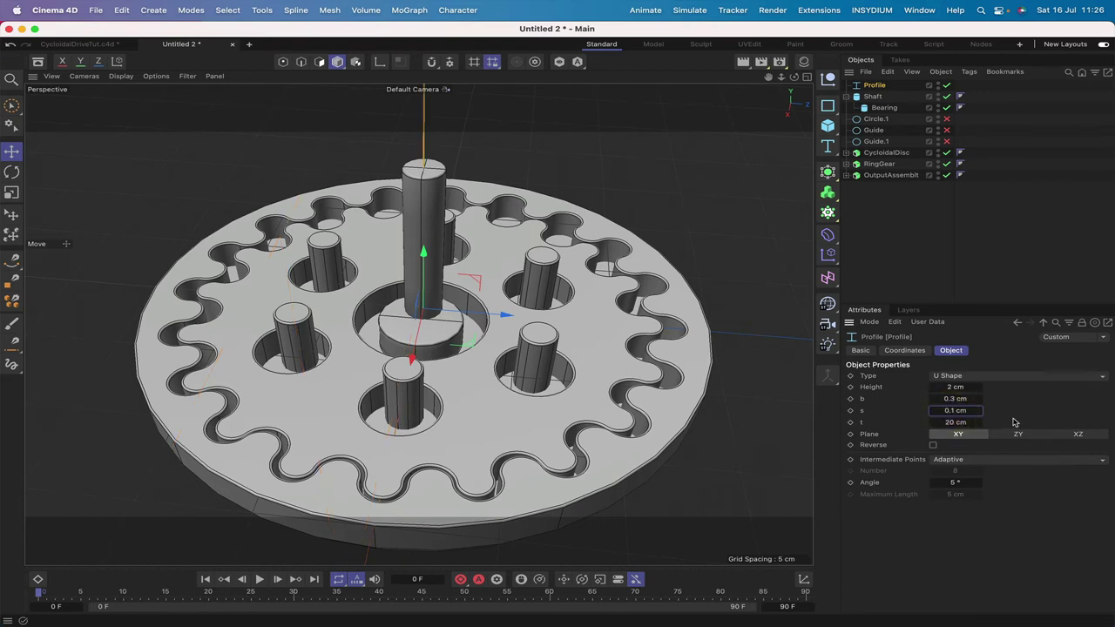
{"action": "double_click", "coordinate": [947, 422]}
{"action": "type", "text": ".1"}
{"action": "key", "text": "Return"}
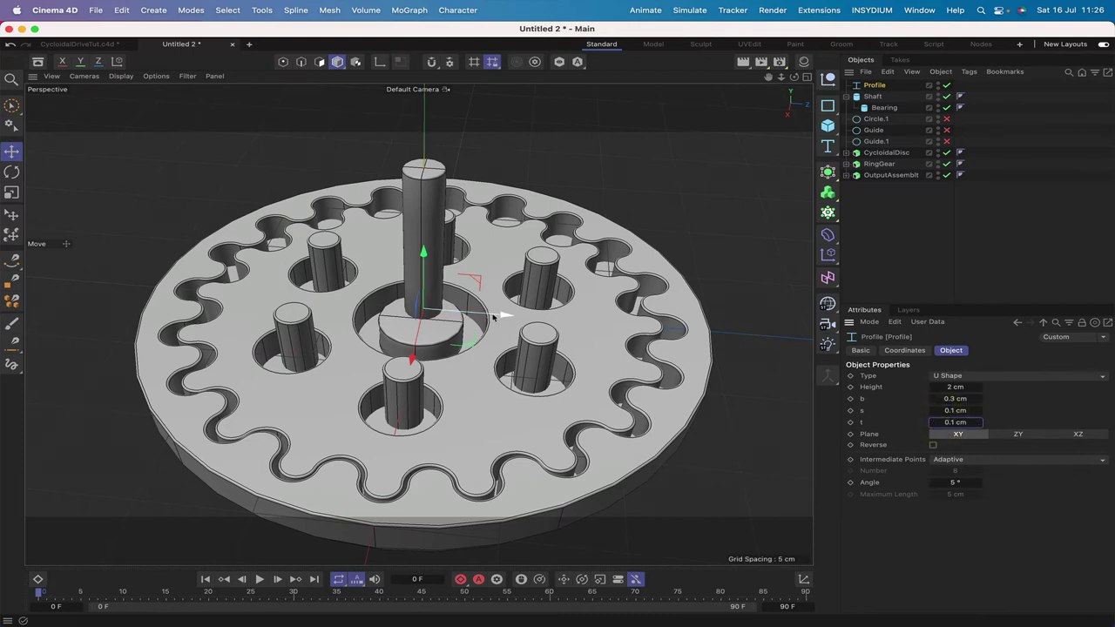
Orient the profile in the ZY plane, nest it under Bearing, and set X to 0 cm.
{"action": "left_click_drag", "start_coordinate": [501, 316], "coordinate": [437, 319]}
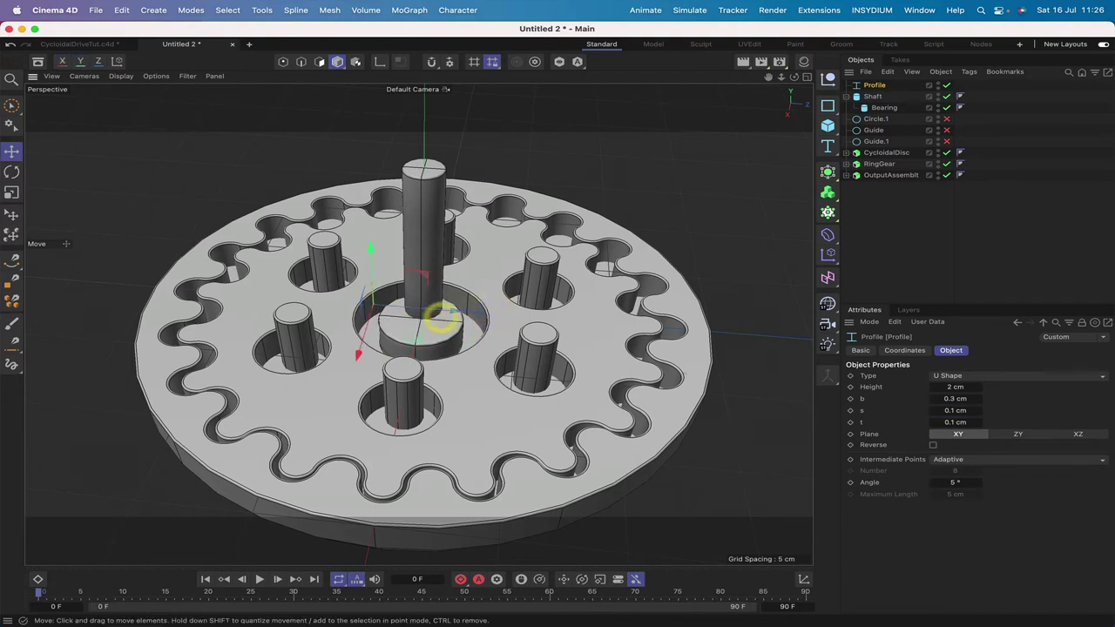
{"action": "left_click", "coordinate": [1015, 434]}
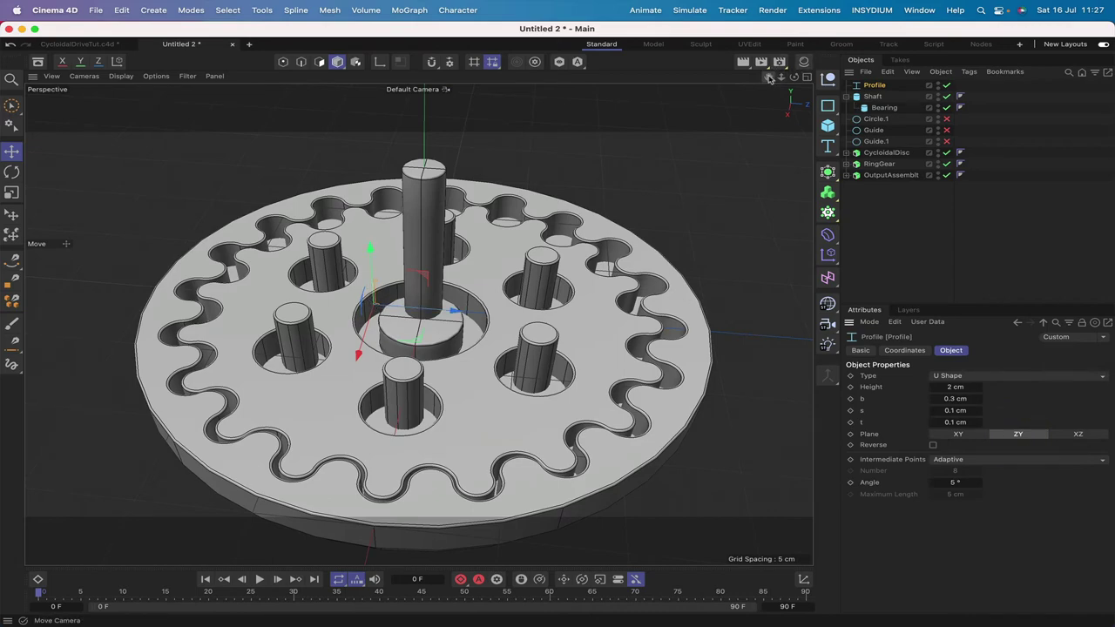
{"action": "left_click_drag", "start_coordinate": [767, 77], "coordinate": [809, 88]}
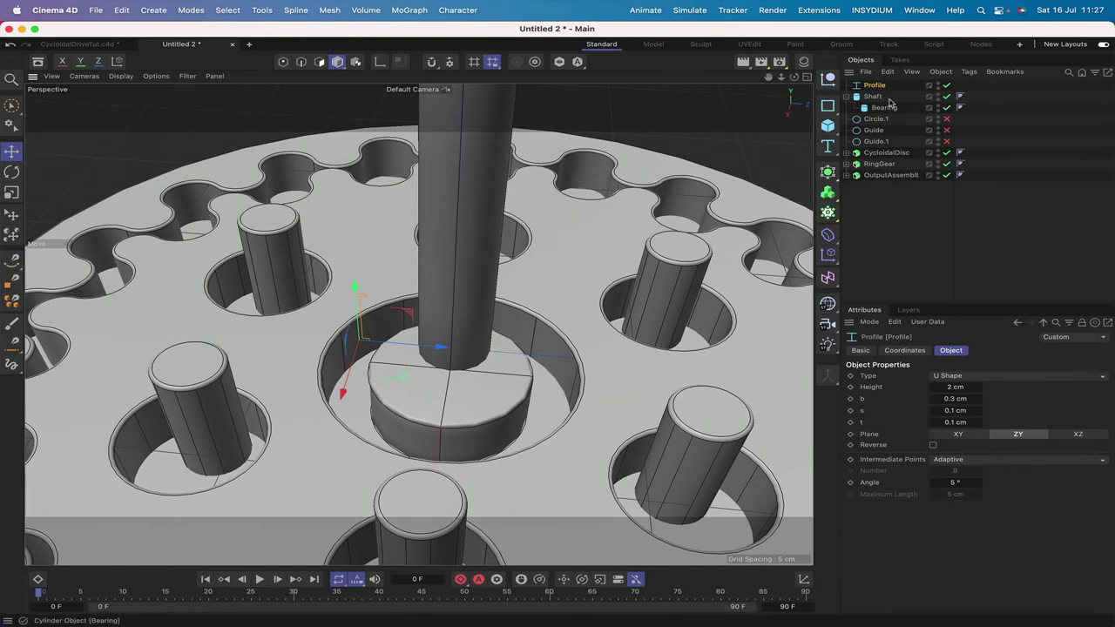
{"action": "left_click_drag", "start_coordinate": [878, 85], "coordinate": [906, 106]}
{"action": "left_click", "coordinate": [904, 350]}
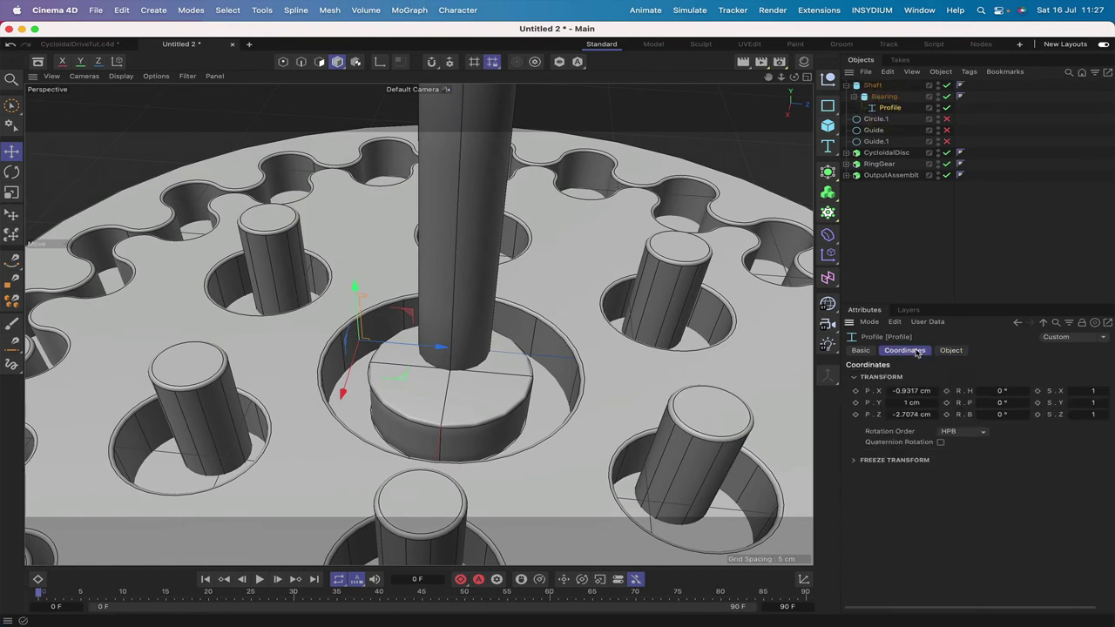
{"action": "left_click", "coordinate": [912, 392]}
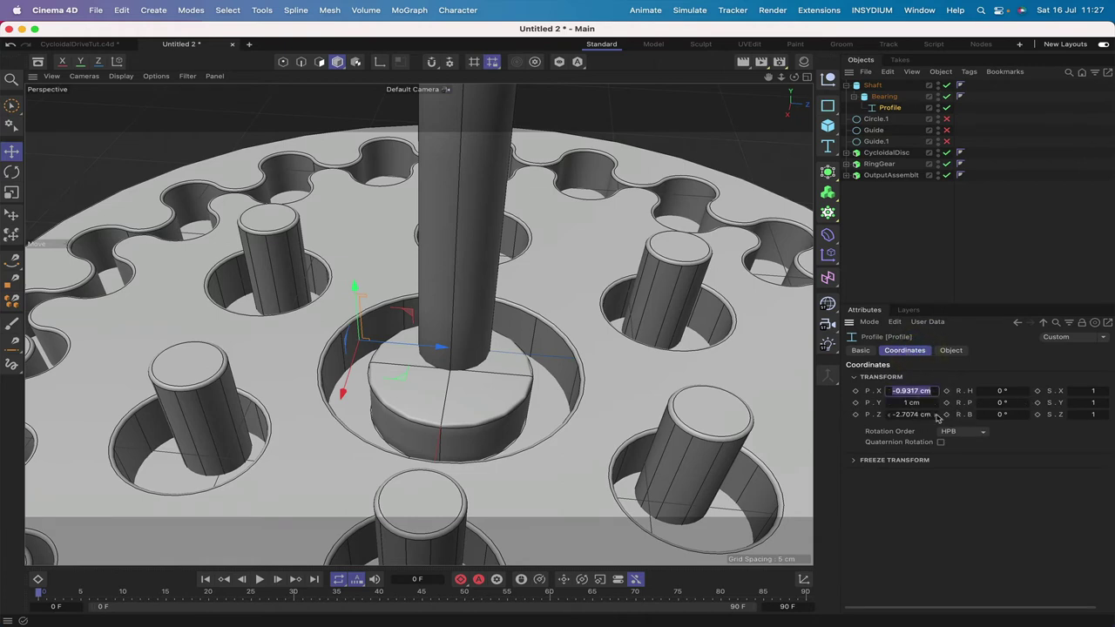
{"action": "type", "text": "0"}
{"action": "key", "text": "Return"}
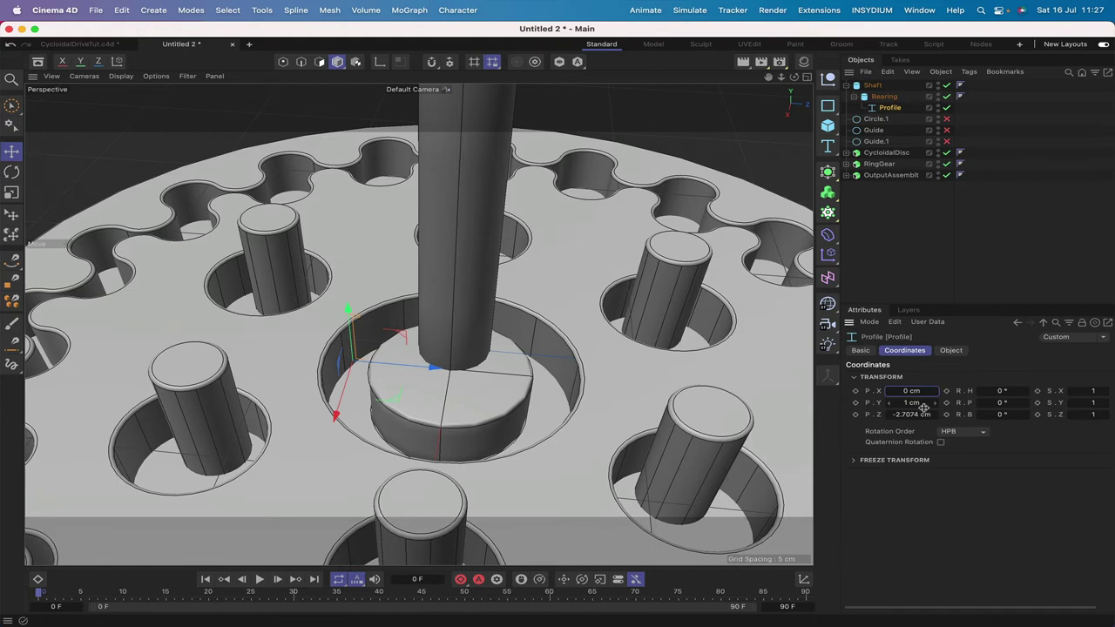
In top view, move the profile to the bearing's edge at about Z -3.5 cm.
{"action": "key", "text": "F2"}
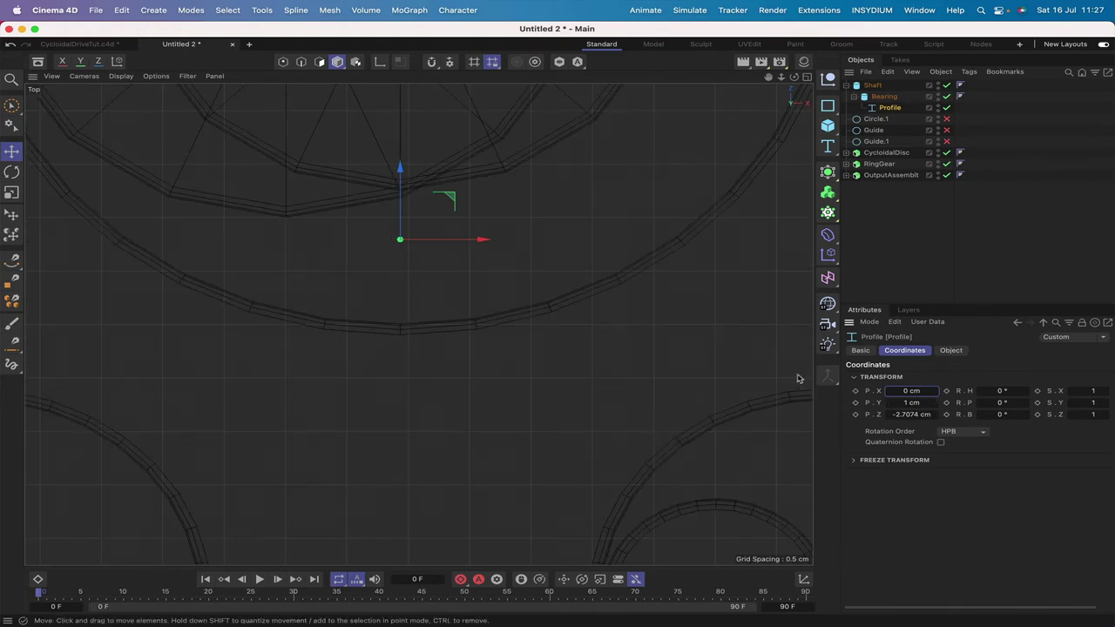
{"action": "left_click_drag", "start_coordinate": [768, 77], "coordinate": [759, 94]}
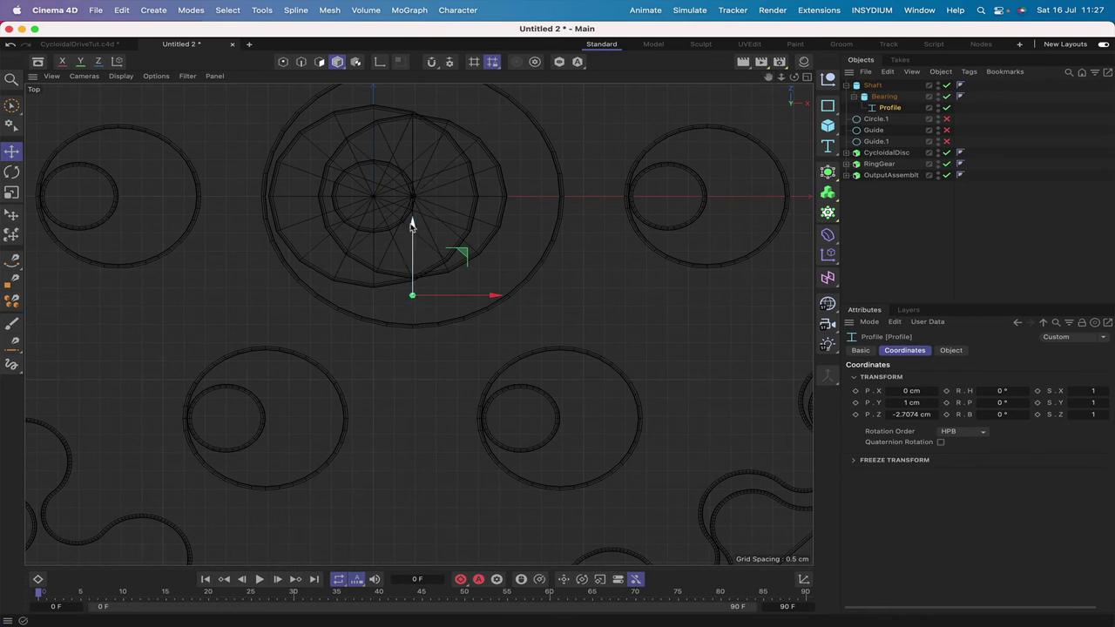
{"action": "left_click_drag", "start_coordinate": [412, 224], "coordinate": [408, 252]}
{"action": "scroll", "coordinate": [418, 324], "scroll_direction": "up", "scroll_amount": 3}
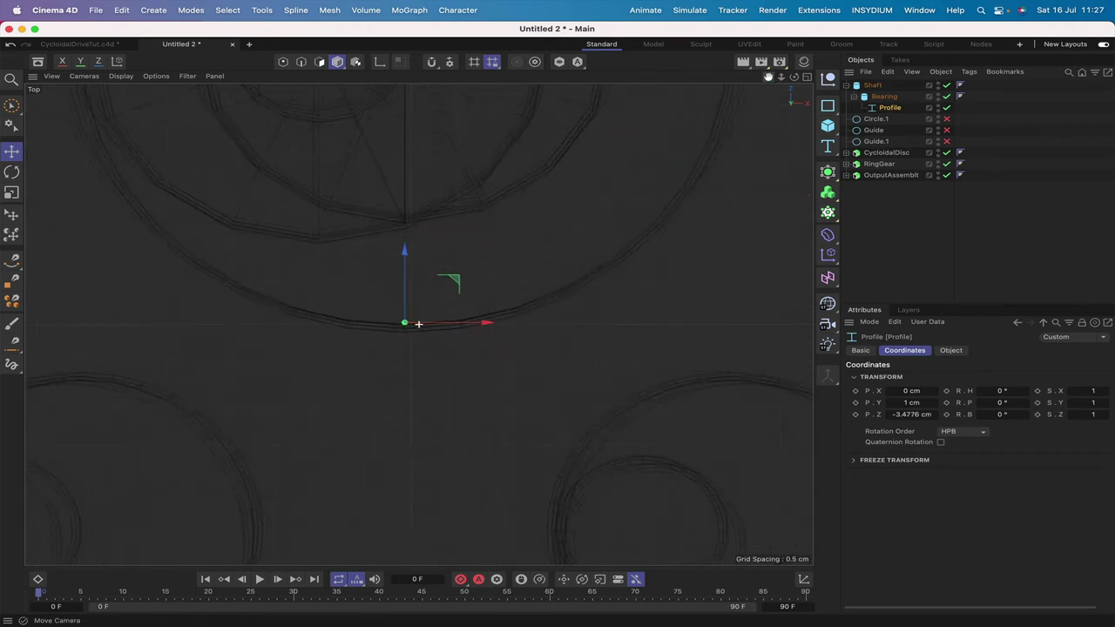
{"action": "scroll", "coordinate": [418, 324], "scroll_direction": "up", "scroll_amount": 3}
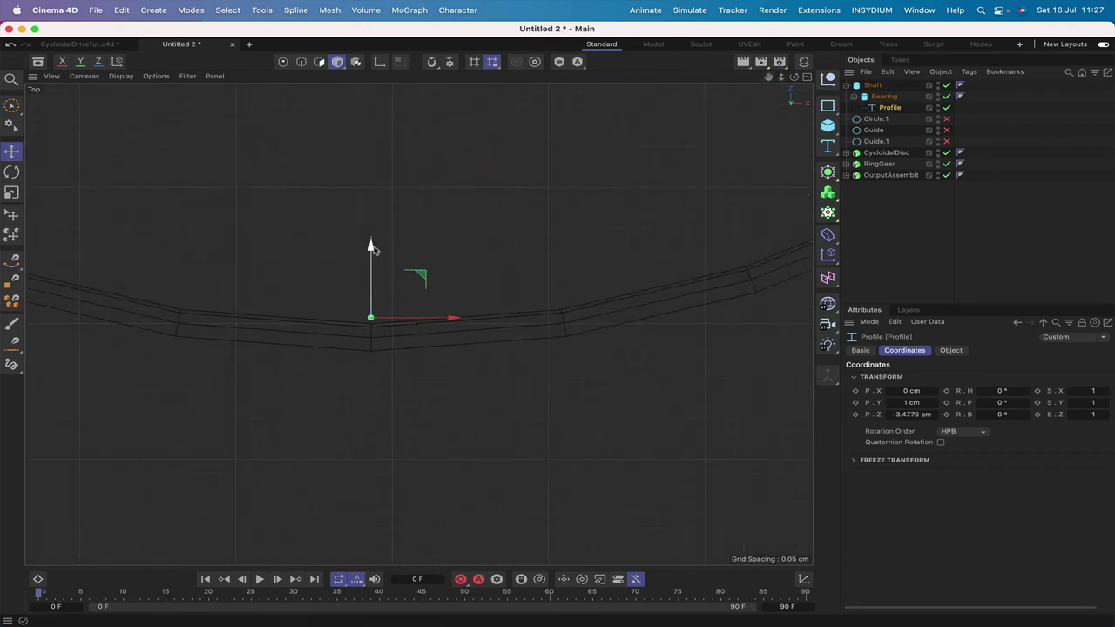
{"action": "left_click_drag", "start_coordinate": [369, 242], "coordinate": [372, 249]}
{"action": "key", "text": "F1"}
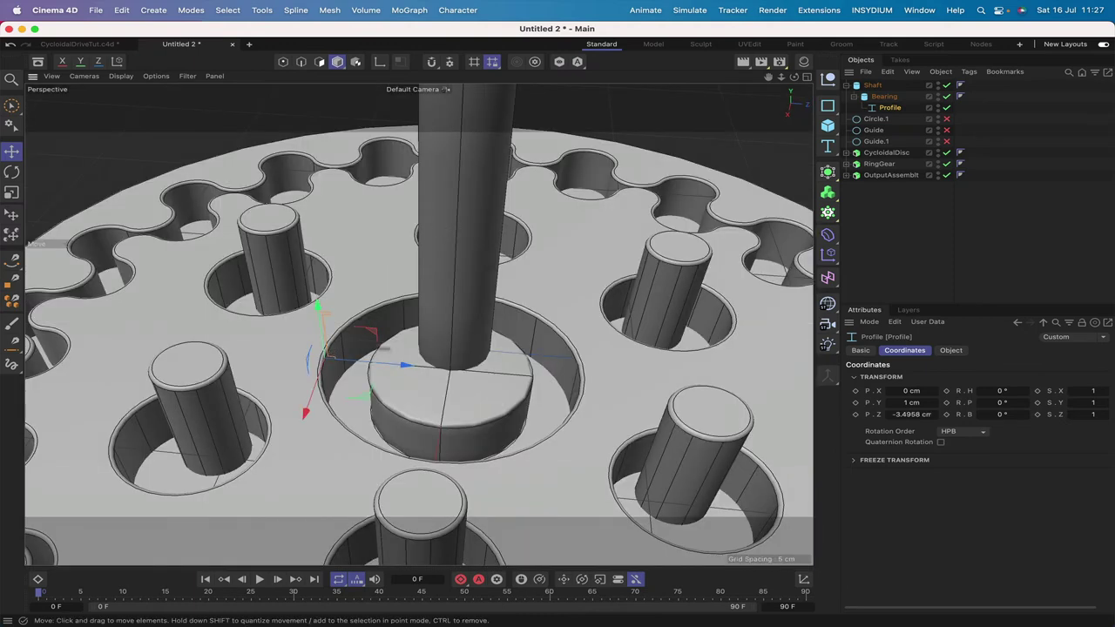
Set the profile's Y position to -1 cm and duplicate it along Z as Profile.1.
{"action": "double_click", "coordinate": [906, 403]}
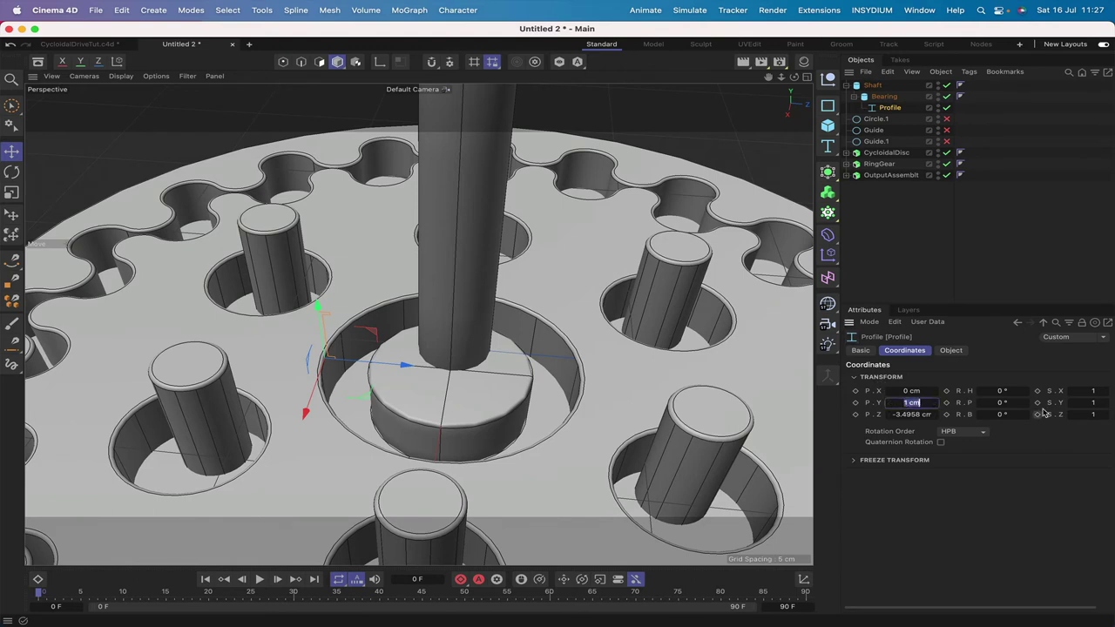
{"action": "key", "text": "Return"}
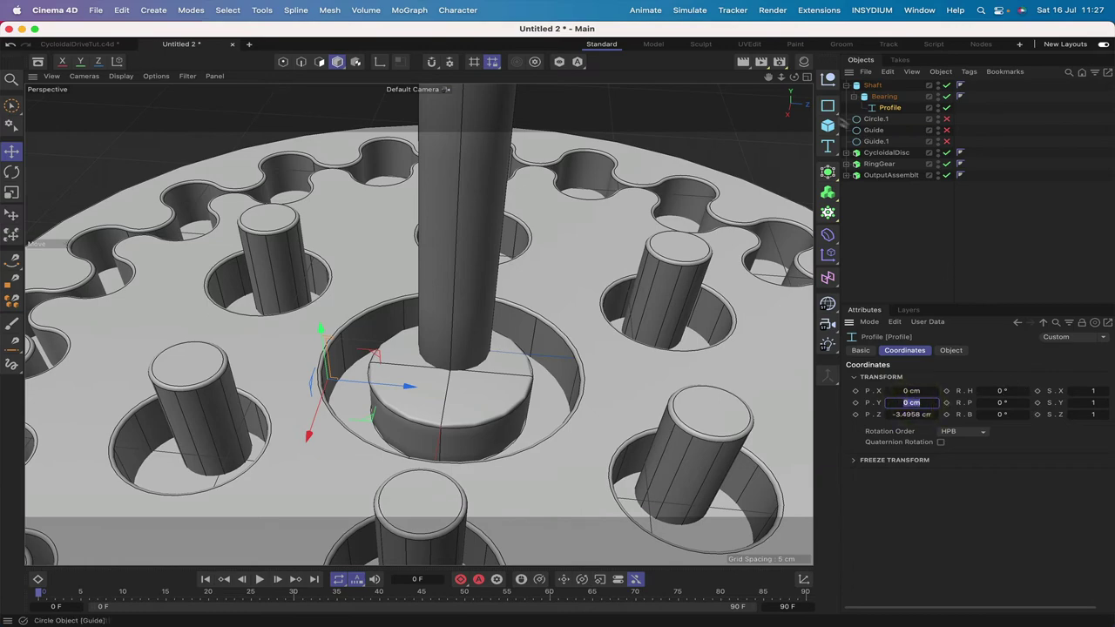
{"action": "mouse_move", "coordinate": [794, 77]}
{"action": "left_mouse_down"}
{"action": "mouse_move", "coordinate": [794, 113]}
{"action": "mouse_move", "coordinate": [793, 98]}
{"action": "left_mouse_up"}
{"action": "left_click", "coordinate": [908, 403]}
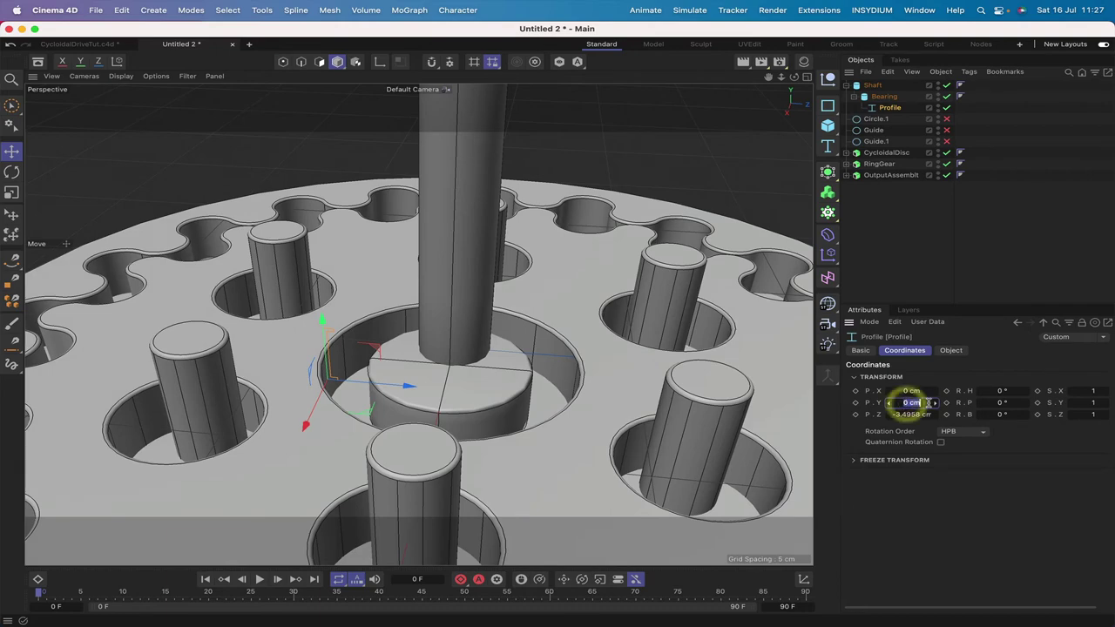
{"action": "type", "text": "-1"}
{"action": "key", "text": "Return"}
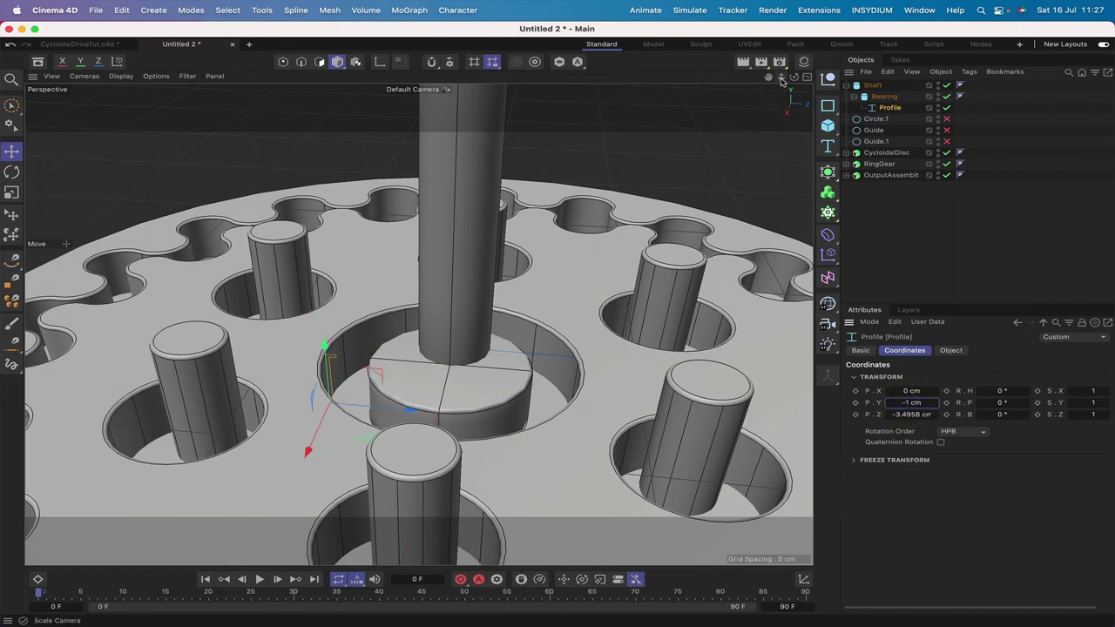
{"action": "left_click_drag", "start_coordinate": [793, 76], "coordinate": [785, 100]}
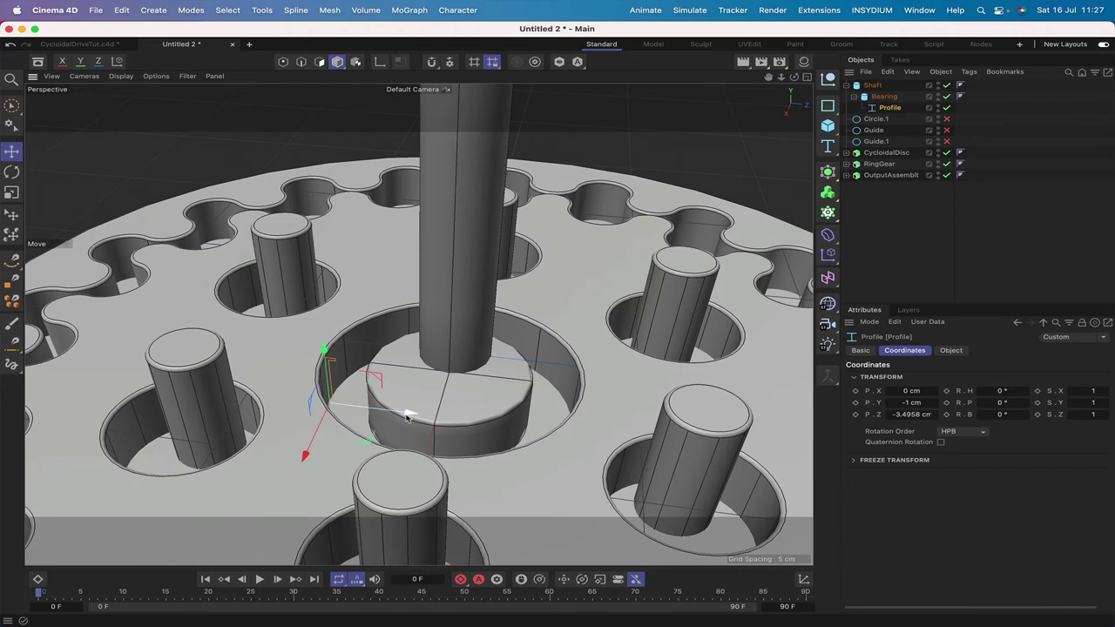
{"action": "left_click_drag", "start_coordinate": [412, 416], "coordinate": [435, 417], "text": "ctrl"}
Rotate Profile.1 to a 180° heading and shift it to Z -2.2508 cm.
{"action": "double_click", "coordinate": [995, 390]}
{"action": "type", "text": "90"}
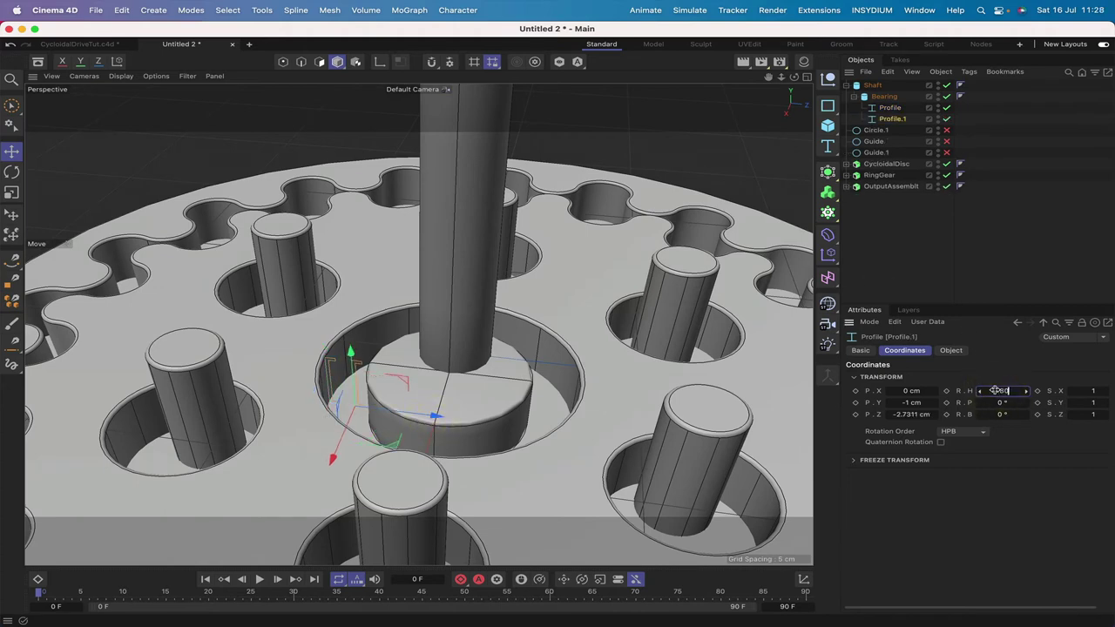
{"action": "key", "text": "Return"}
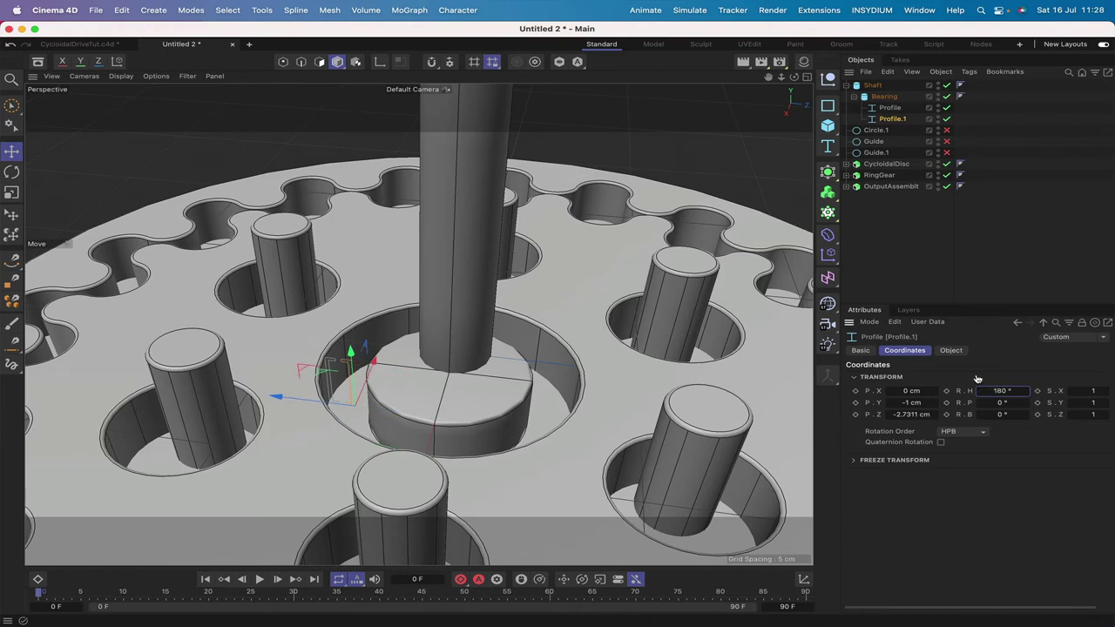
{"action": "key", "text": "F2"}
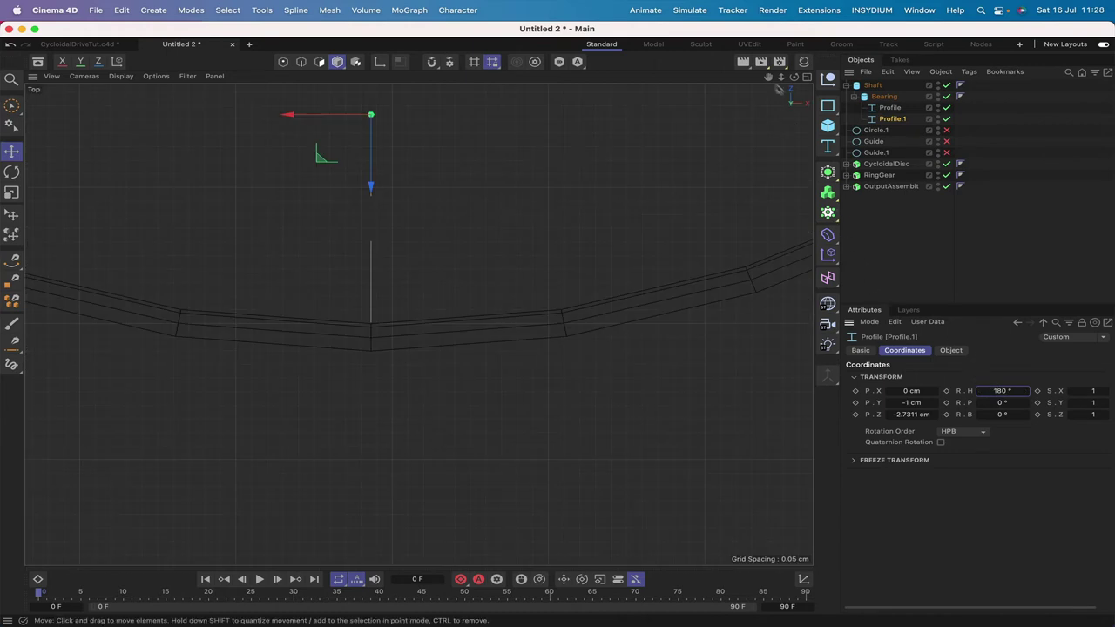
{"action": "left_click_drag", "start_coordinate": [769, 76], "coordinate": [461, 431]}
{"action": "left_click_drag", "start_coordinate": [433, 359], "coordinate": [440, 252]}
{"action": "key", "text": "F1"}
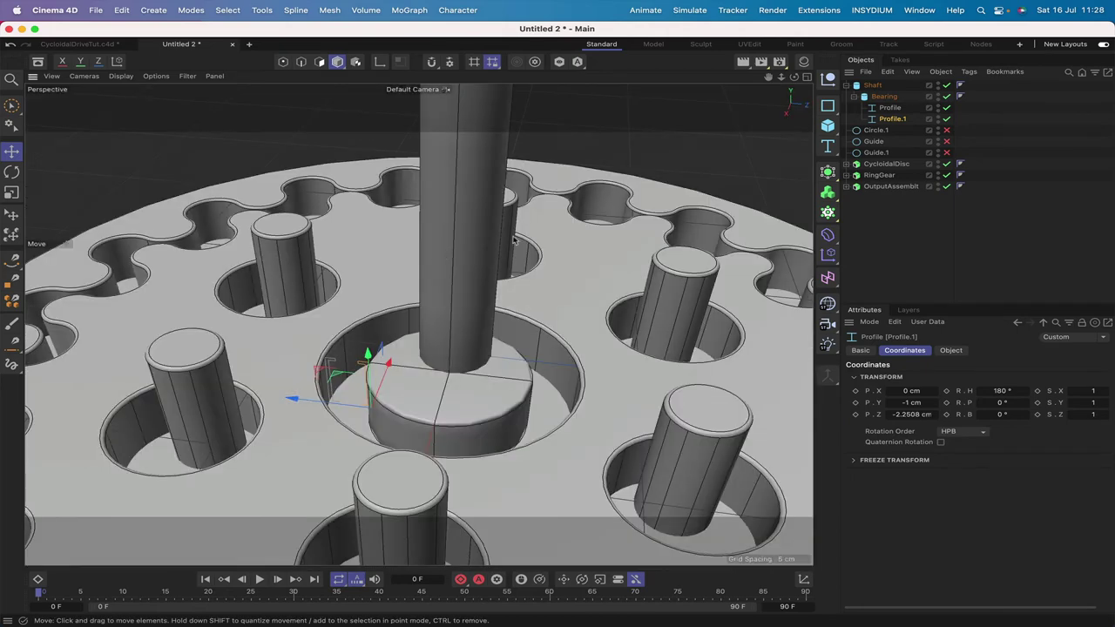
{"action": "left_click_drag", "start_coordinate": [793, 76], "coordinate": [789, 77]}
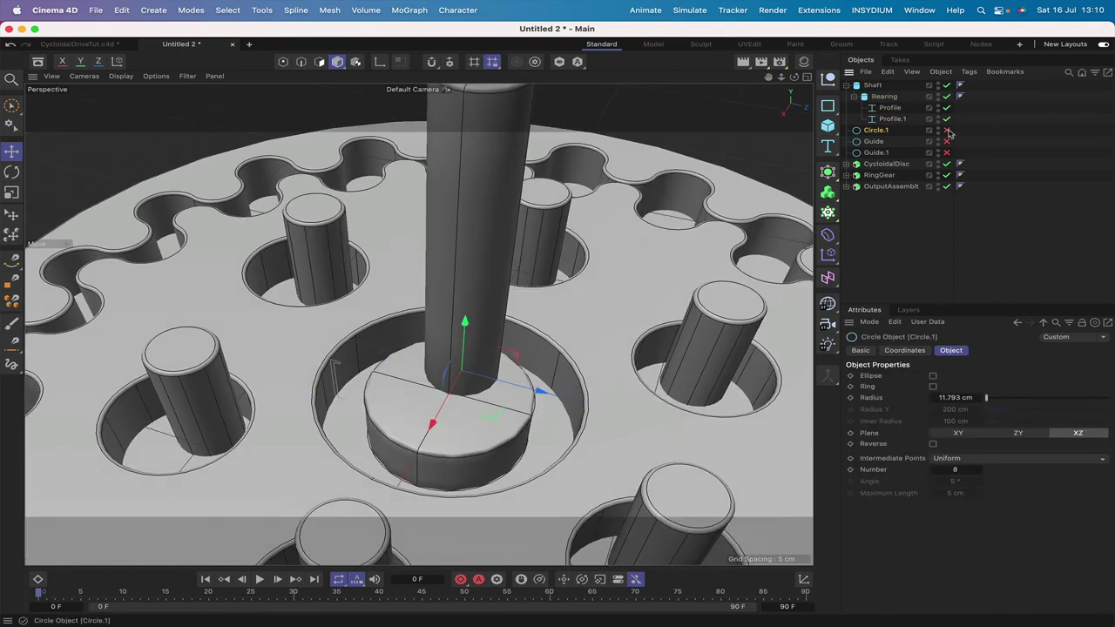
Make Circle.1 visible, move it into the Bearing group below Profile.1, and reset its X position.
{"action": "left_click", "coordinate": [947, 130]}
{"action": "left_click_drag", "start_coordinate": [874, 130], "coordinate": [885, 104]}
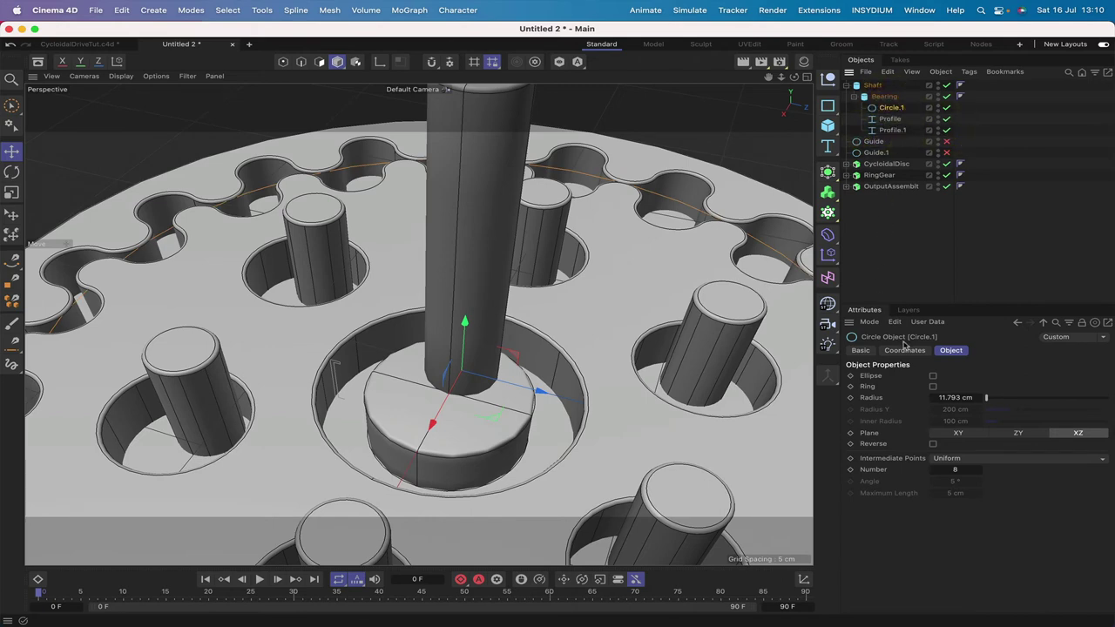
{"action": "left_click", "coordinate": [904, 349]}
{"action": "left_click", "coordinate": [908, 390]}
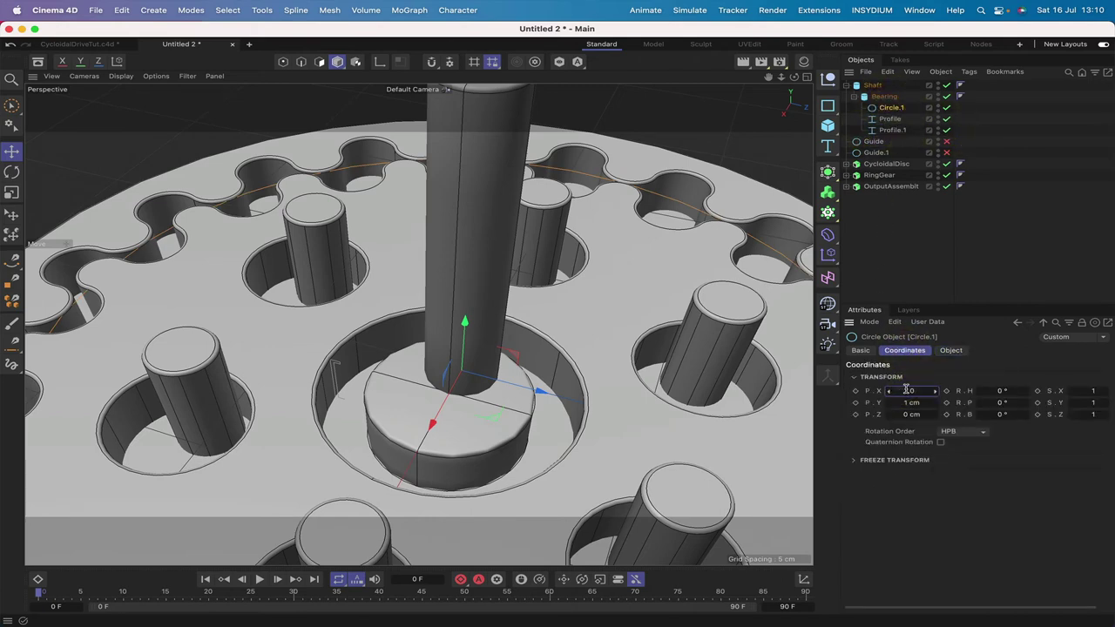
{"action": "type", "text": "5"}
{"action": "key", "text": "Return"}
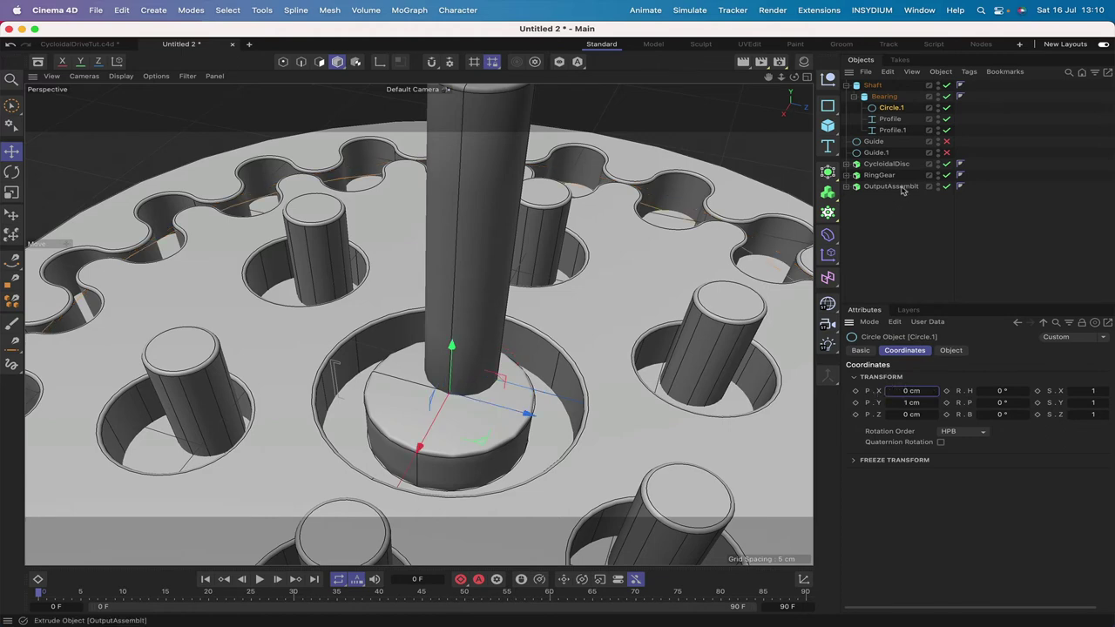
{"action": "left_click_drag", "start_coordinate": [892, 108], "coordinate": [876, 131]}
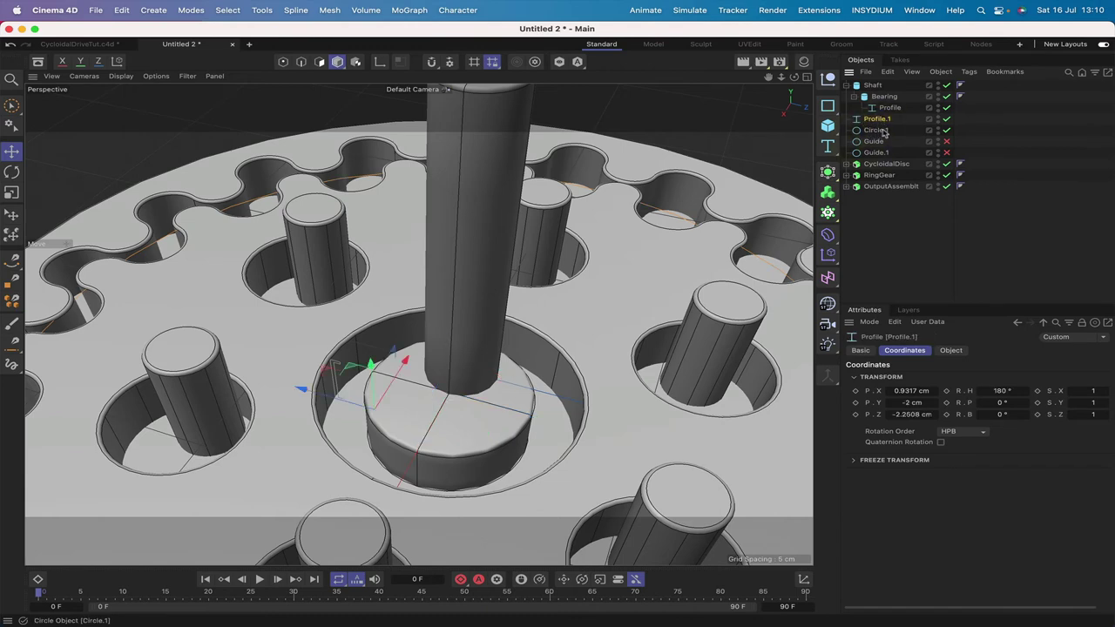
Add a Sweep with Profile.1 as the profile and Circle.1 as the path.
{"action": "left_click", "coordinate": [824, 173]}
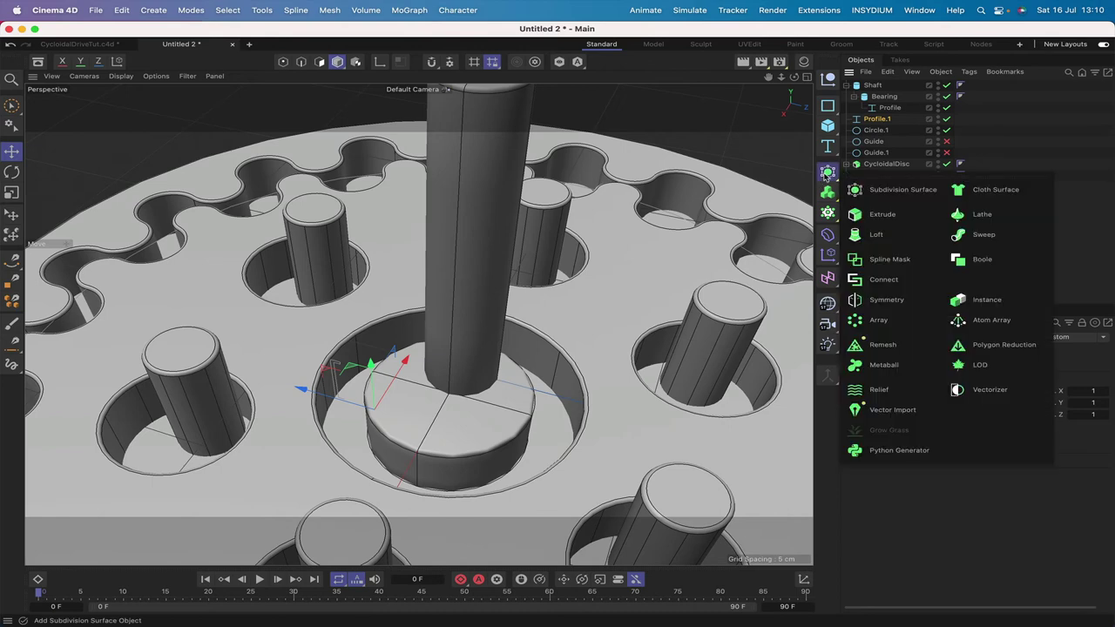
{"action": "left_click", "coordinate": [976, 233], "text": "alt"}
{"action": "left_click_drag", "start_coordinate": [879, 146], "coordinate": [874, 119]}
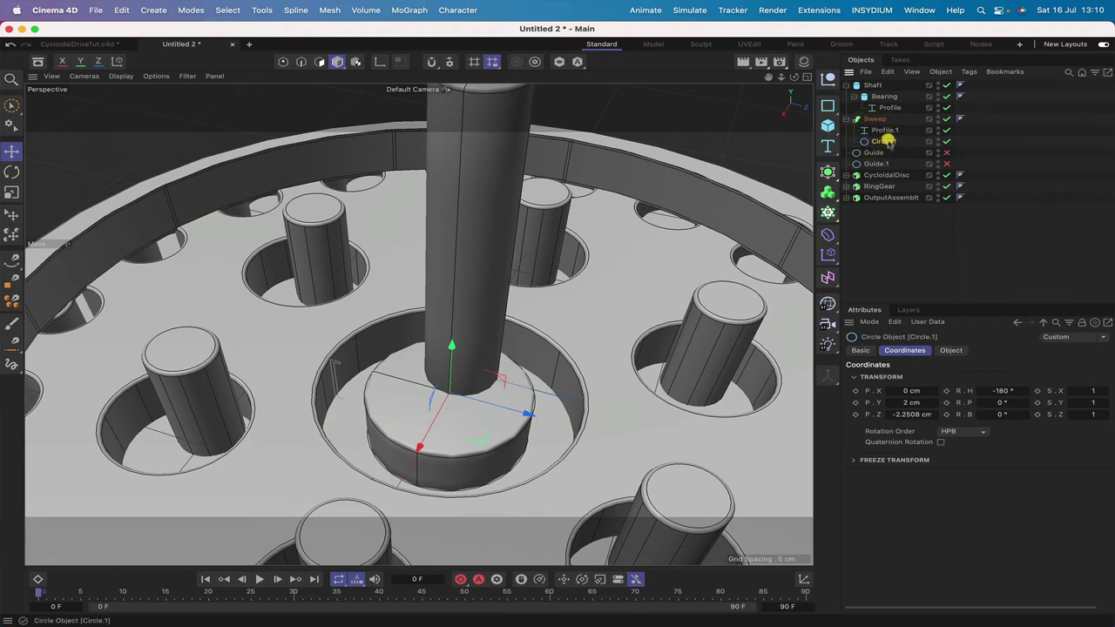
Set the Circle.1 path radius to 2.25 cm and orient Profile.1 on the XY plane.
{"action": "left_click", "coordinate": [951, 350]}
{"action": "left_click", "coordinate": [960, 397]}
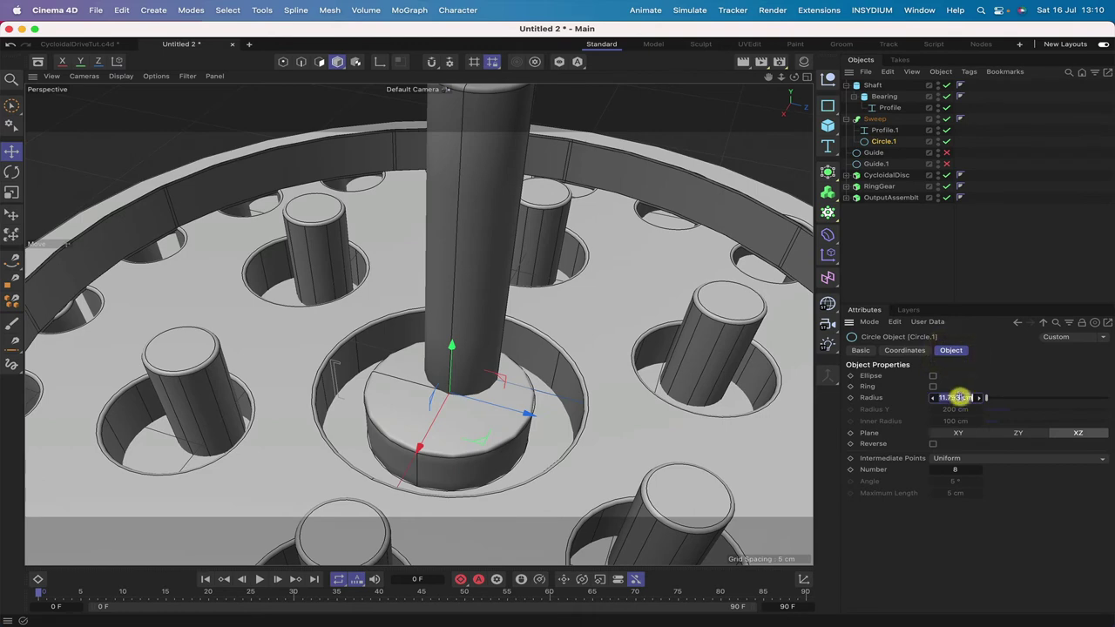
{"action": "type", "text": "2.25"}
{"action": "key", "text": "Return"}
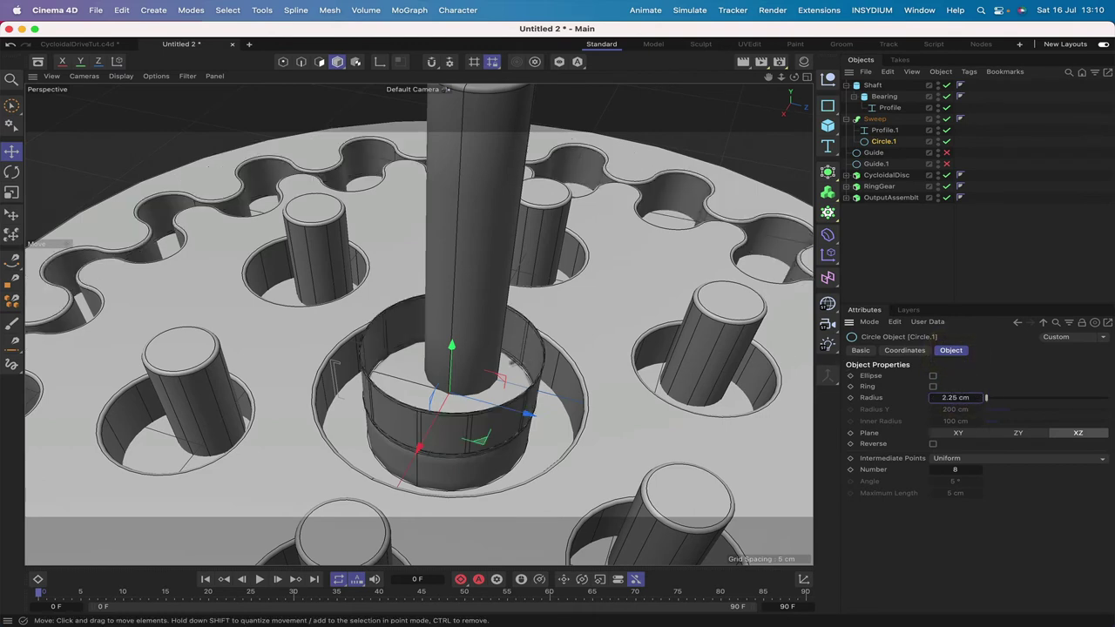
{"action": "left_click", "coordinate": [884, 130]}
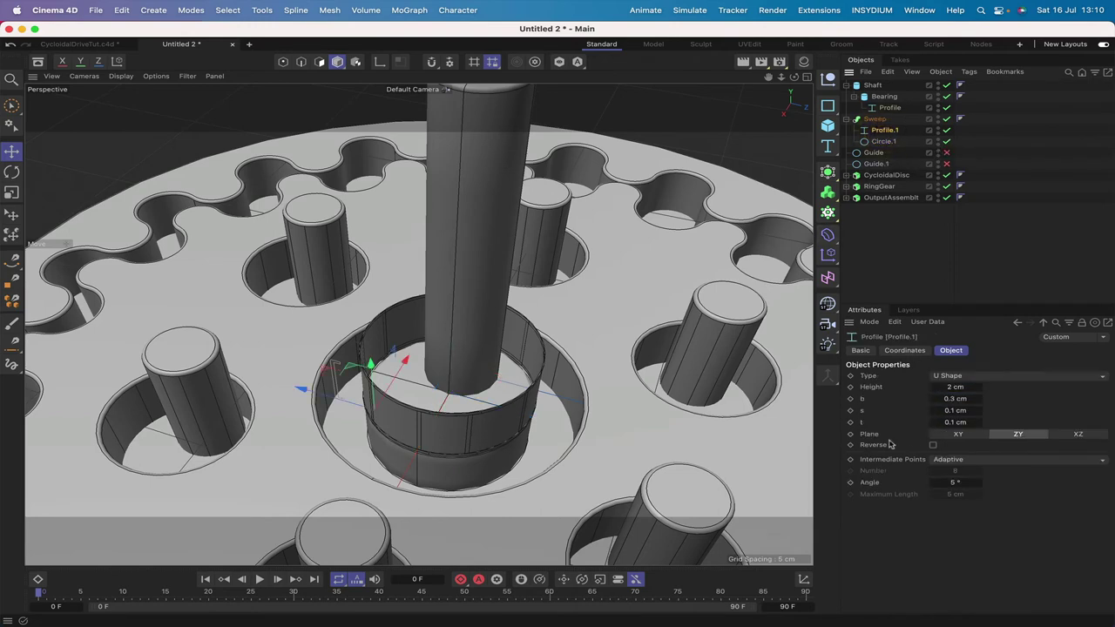
{"action": "left_click", "coordinate": [957, 434]}
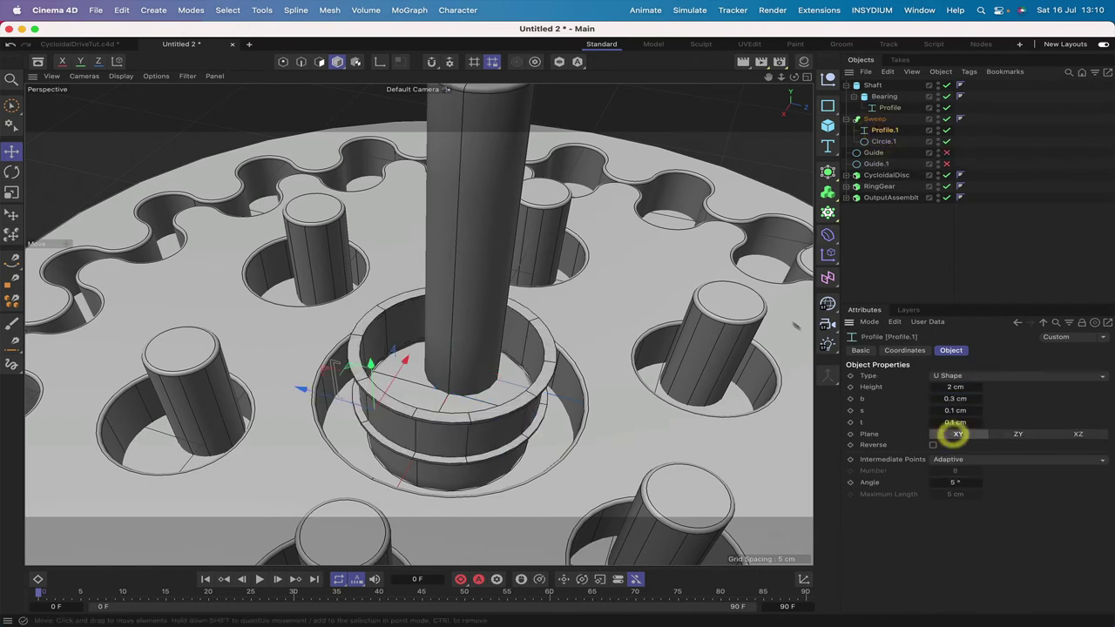
Lower the sweep to Y -4 cm and rename it InnerCasing.
{"action": "left_click", "coordinate": [874, 119]}
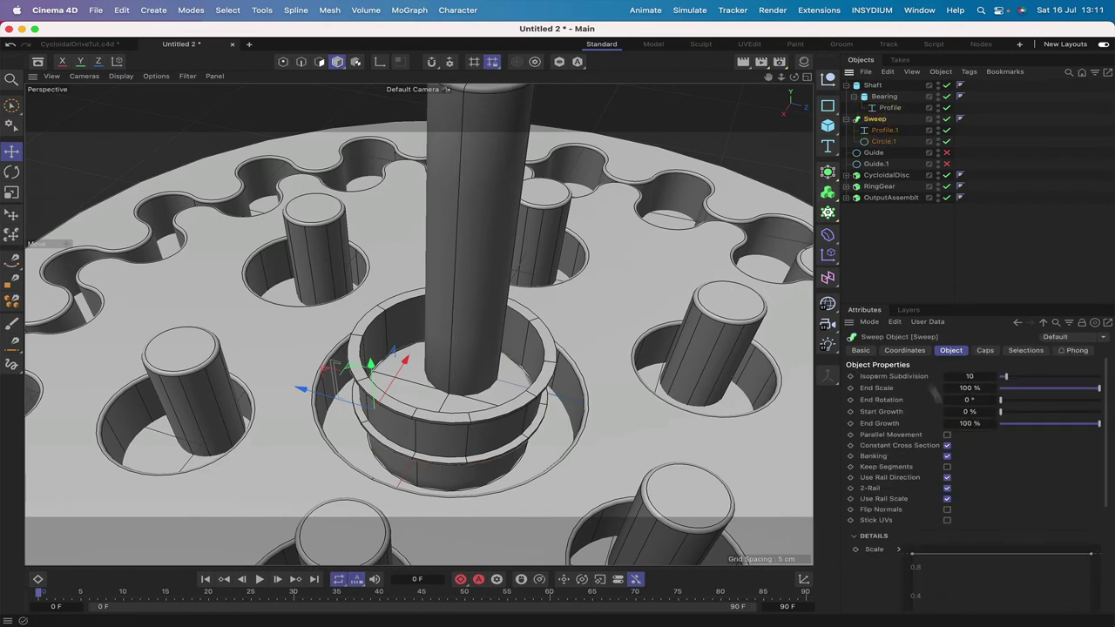
{"action": "left_click", "coordinate": [904, 350]}
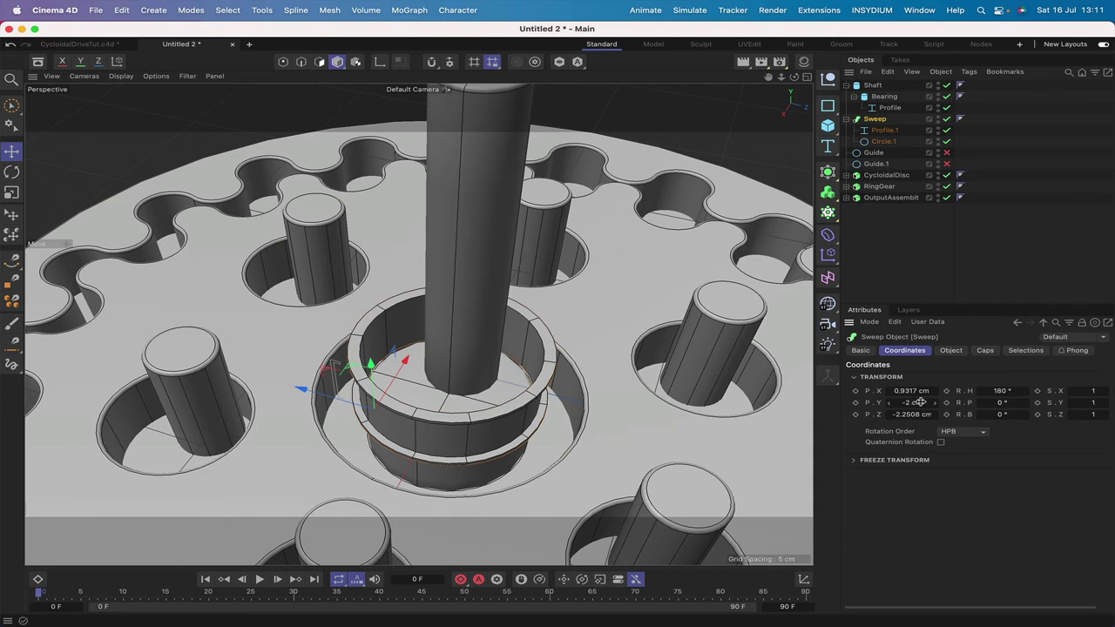
{"action": "left_click", "coordinate": [916, 402]}
{"action": "type", "text": "-4"}
{"action": "key", "text": "Return"}
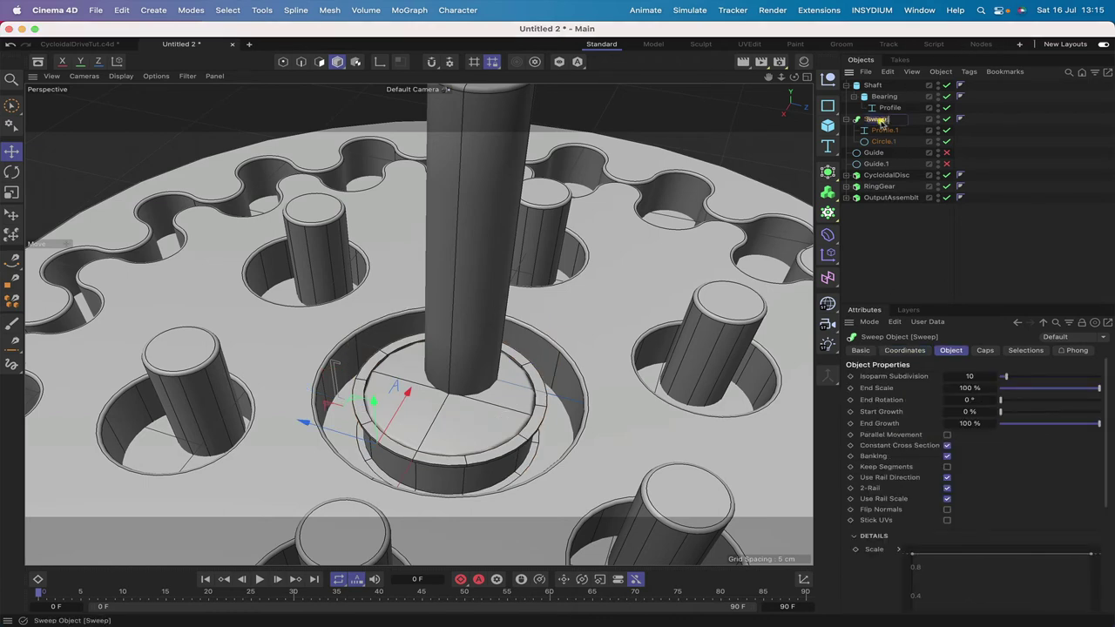
{"action": "double_click", "coordinate": [875, 119]}
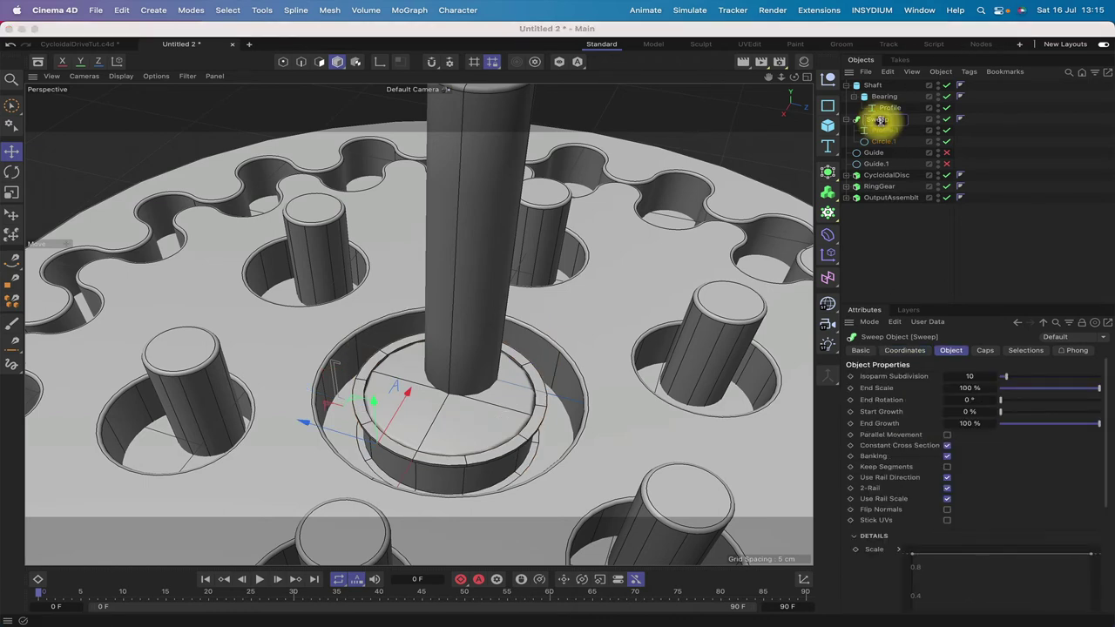
{"action": "type", "text": "Inner"}
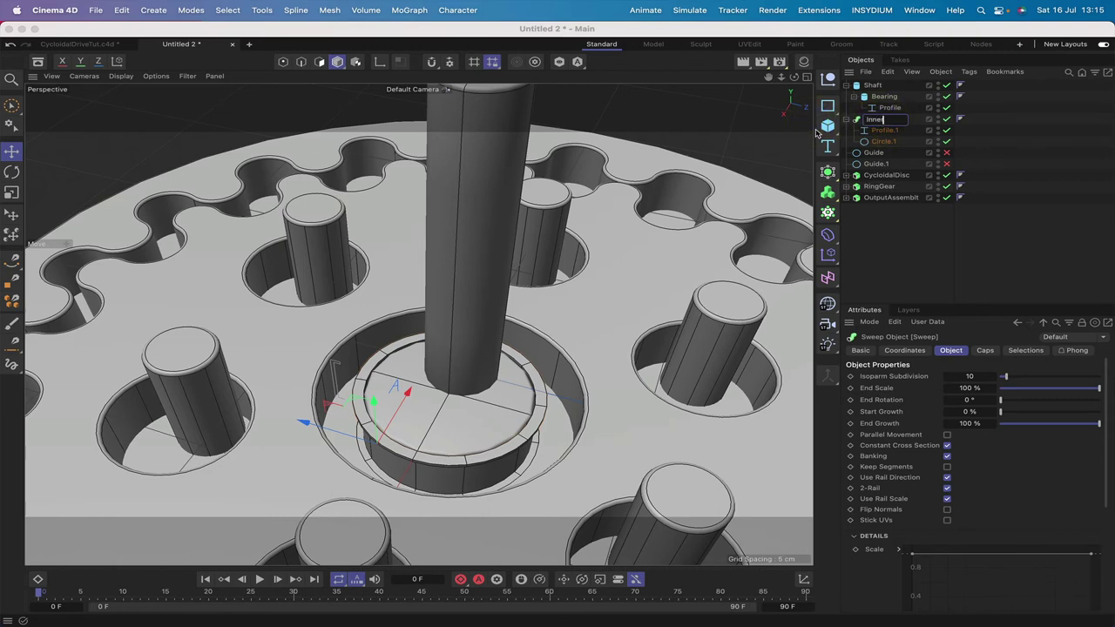
{"action": "key", "text": "Return"}
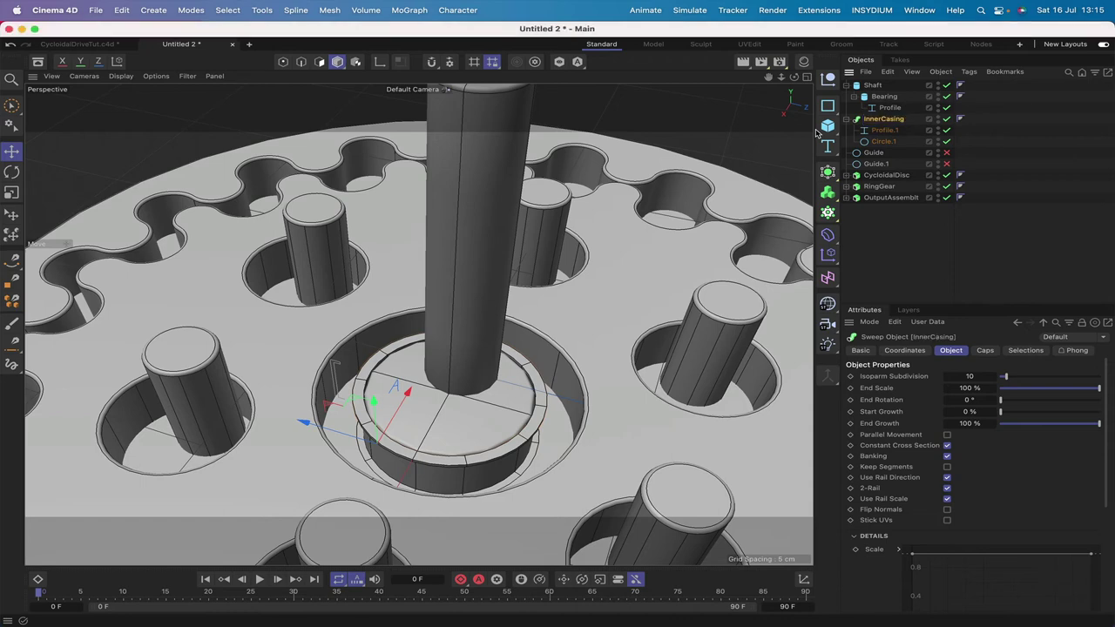
{"action": "left_click_drag", "start_coordinate": [882, 109], "coordinate": [880, 96]}
{"action": "mouse_move", "coordinate": [884, 143]}
{"action": "left_mouse_down"}
{"action": "mouse_move", "coordinate": [859, 147]}
{"action": "mouse_move", "coordinate": [877, 146]}
{"action": "left_mouse_up"}
{"action": "left_click", "coordinate": [899, 130]}
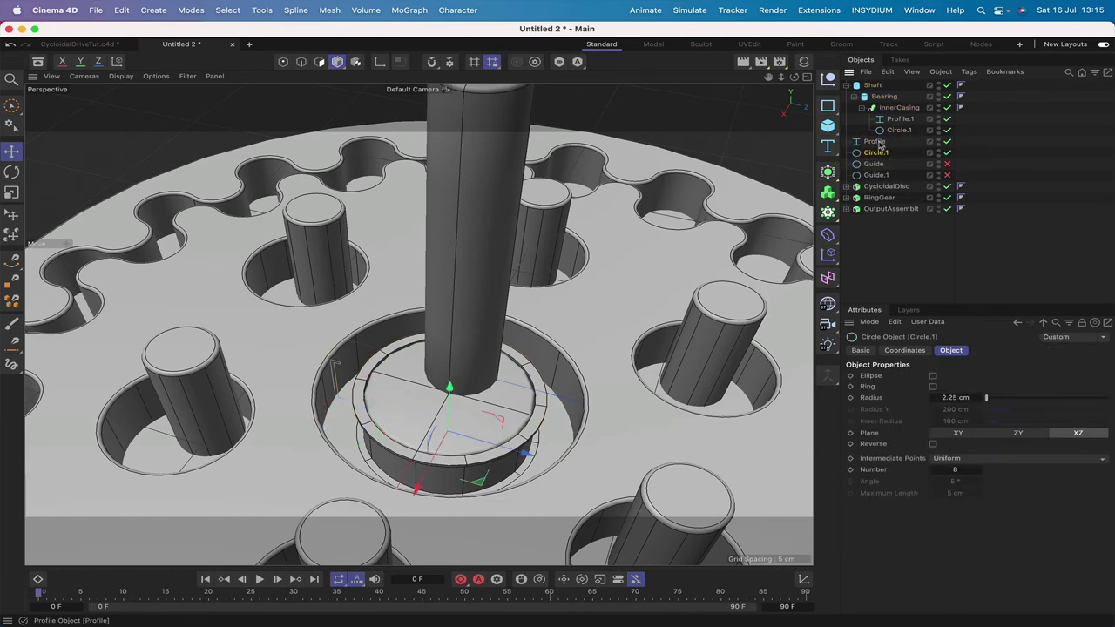
{"action": "left_click", "coordinate": [869, 142]}
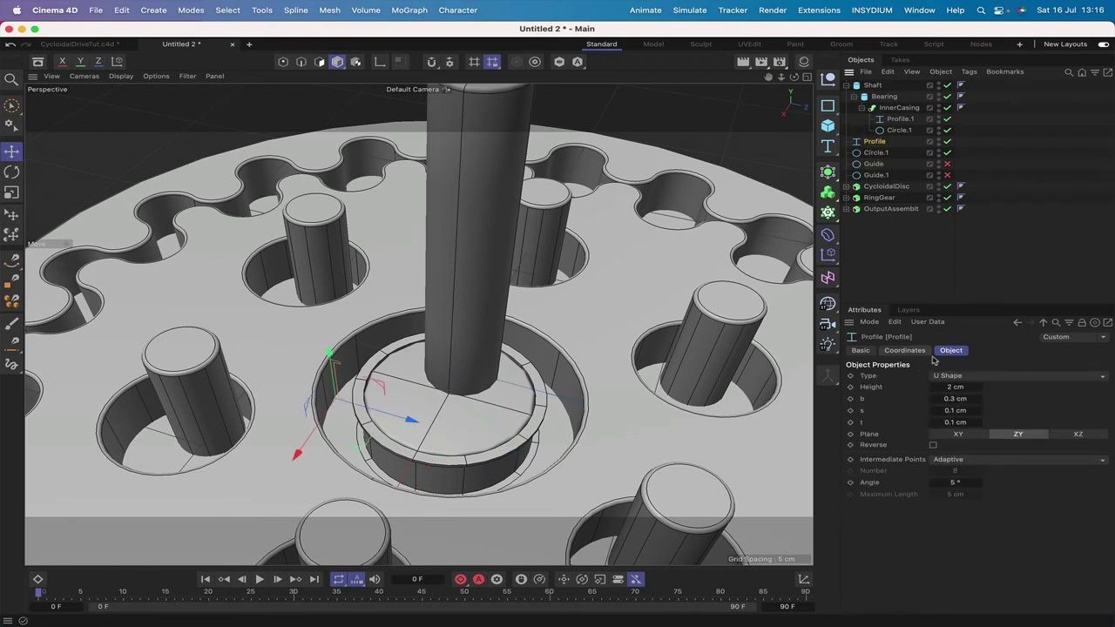
{"action": "left_click", "coordinate": [959, 436]}
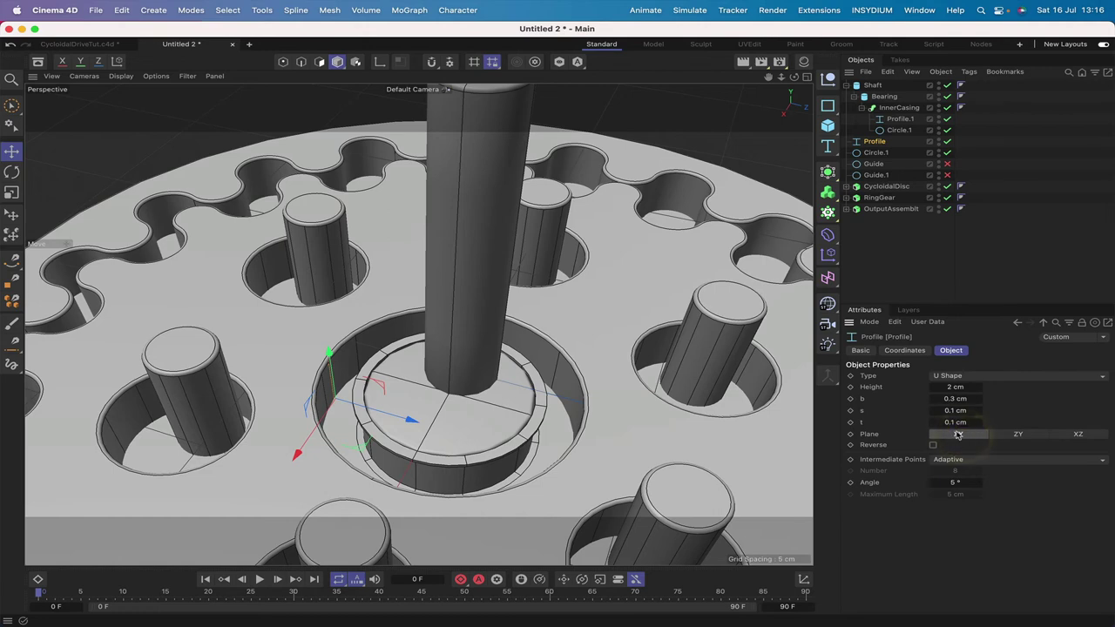
{"action": "left_click", "coordinate": [875, 152]}
{"action": "left_click", "coordinate": [951, 397]}
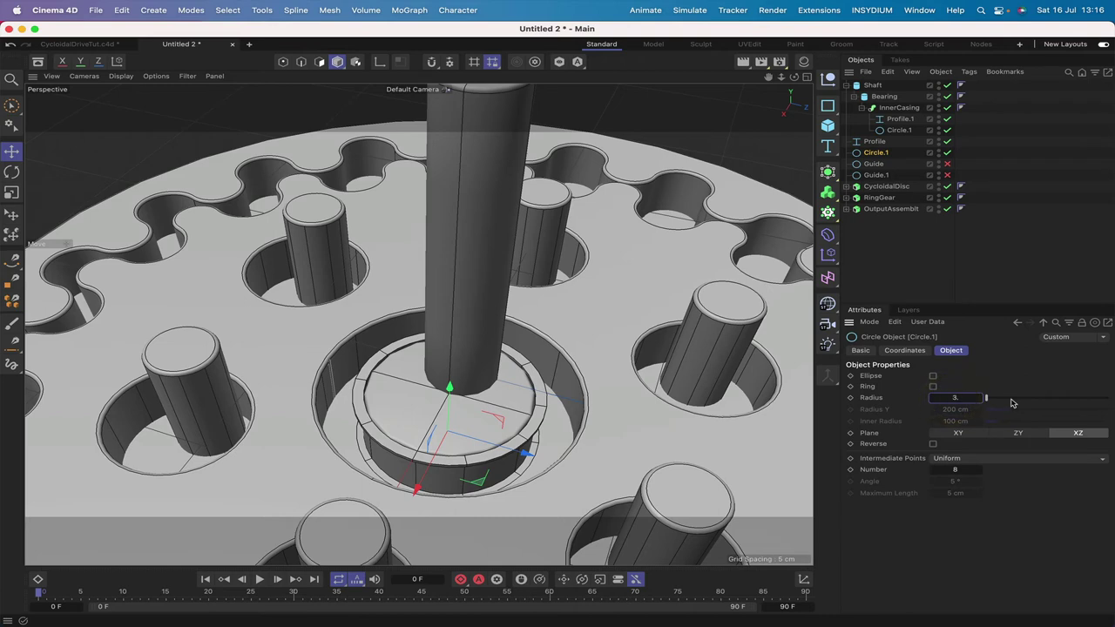
{"action": "left_click", "coordinate": [874, 141]}
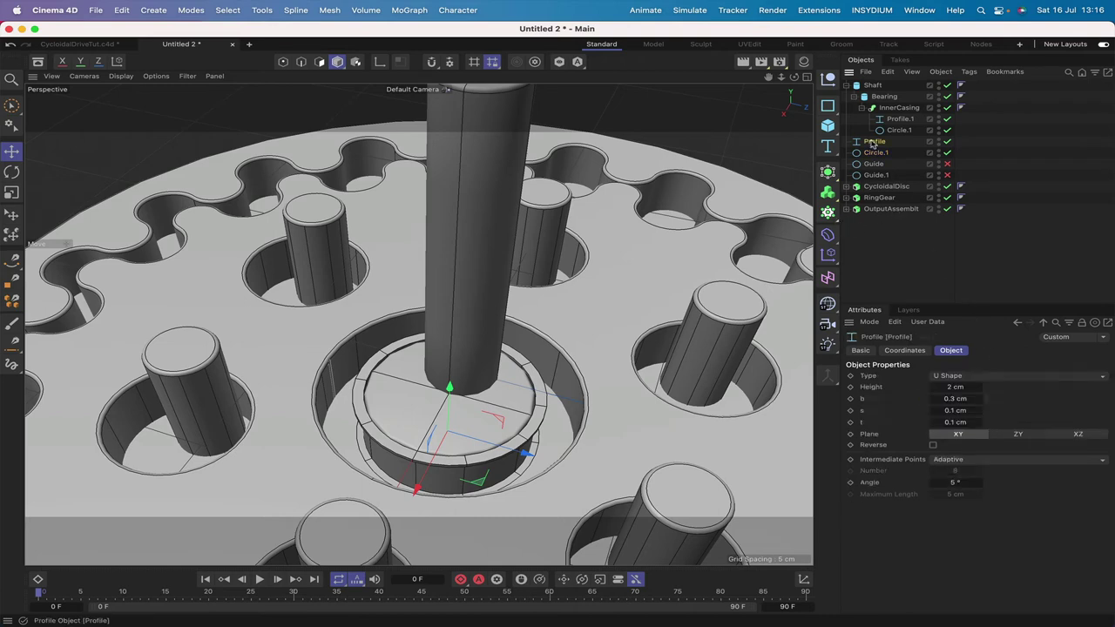
{"action": "left_click", "coordinate": [828, 173]}
{"action": "left_click", "coordinate": [979, 244]}
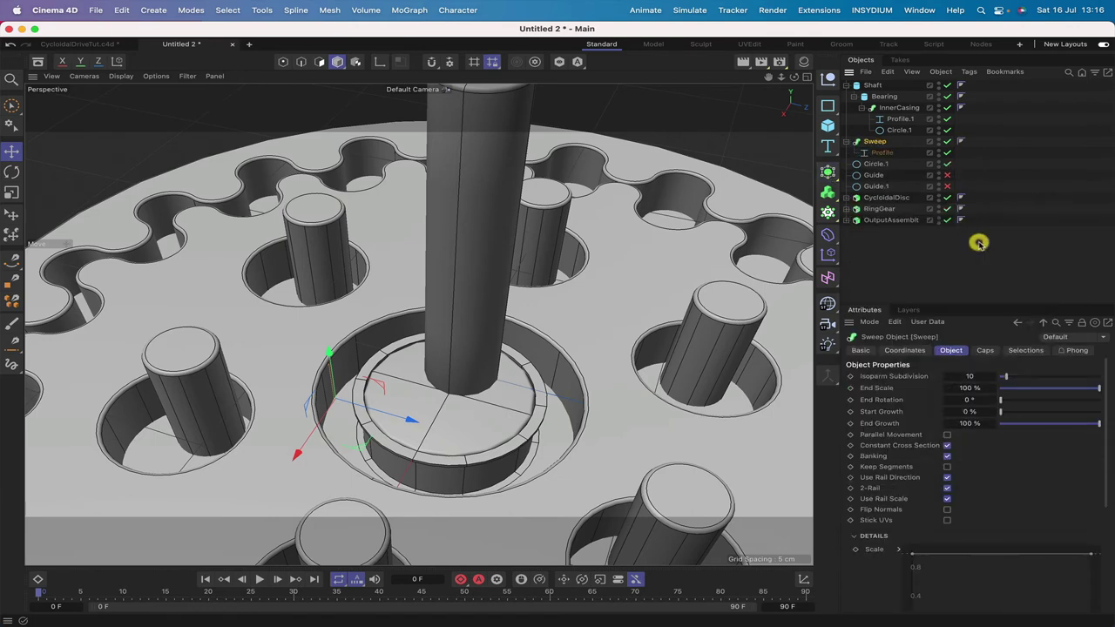
{"action": "left_click_drag", "start_coordinate": [875, 165], "coordinate": [884, 159]}
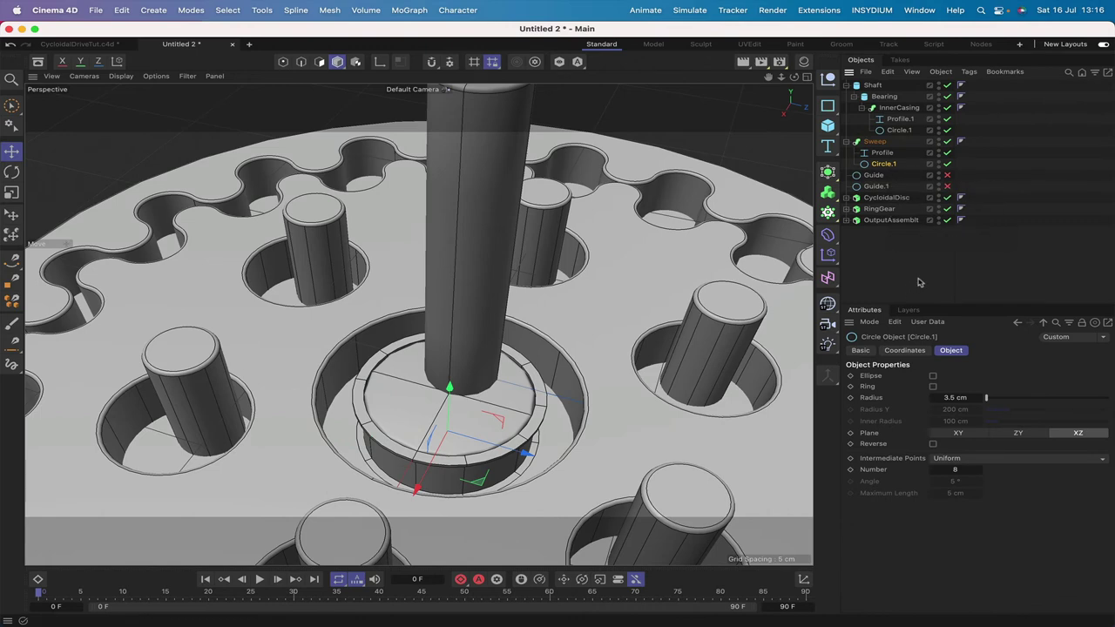
{"action": "left_click", "coordinate": [874, 141]}
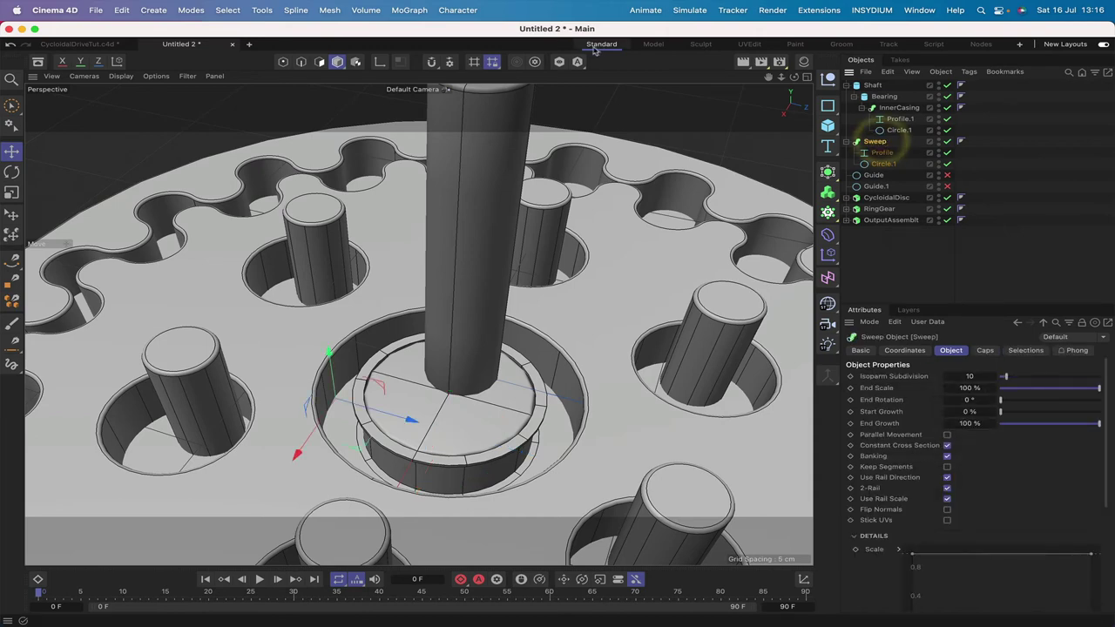
{"action": "left_click", "coordinate": [560, 63]}
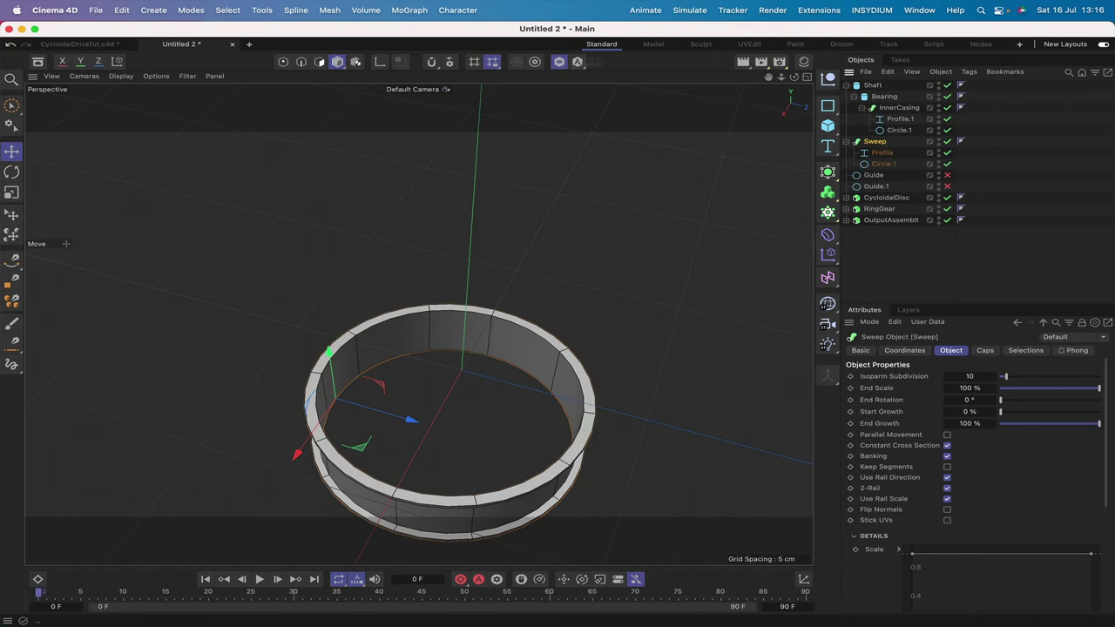
{"action": "left_click", "coordinate": [560, 64]}
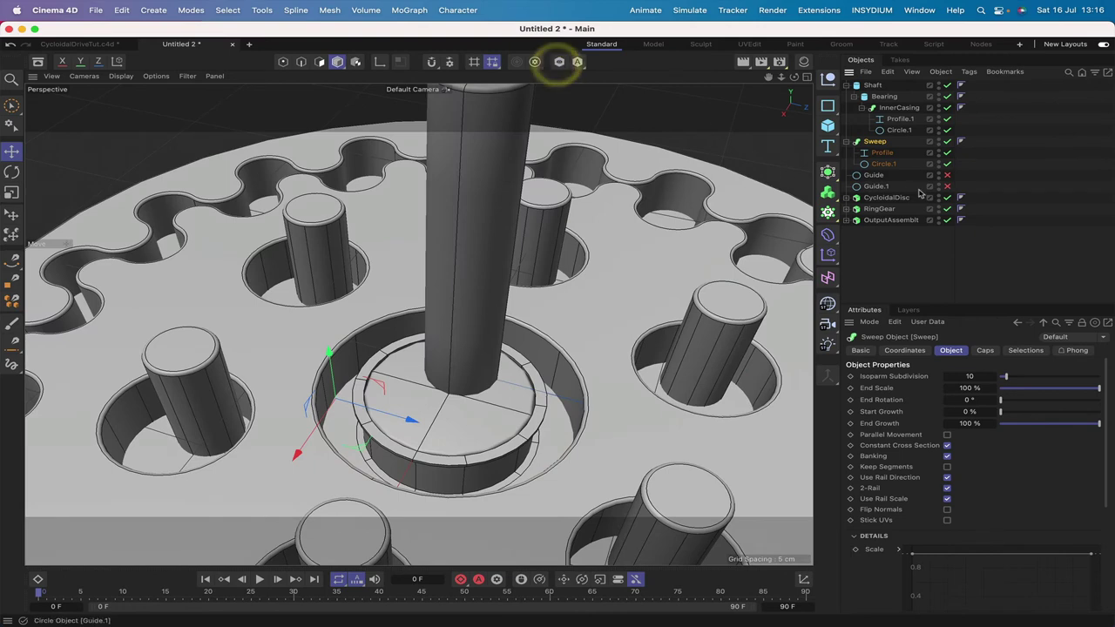
Try smaller Circle.1 radii of 3.4 and 3.3 cm, inspecting the sweep ring on its own.
{"action": "left_click", "coordinate": [884, 165]}
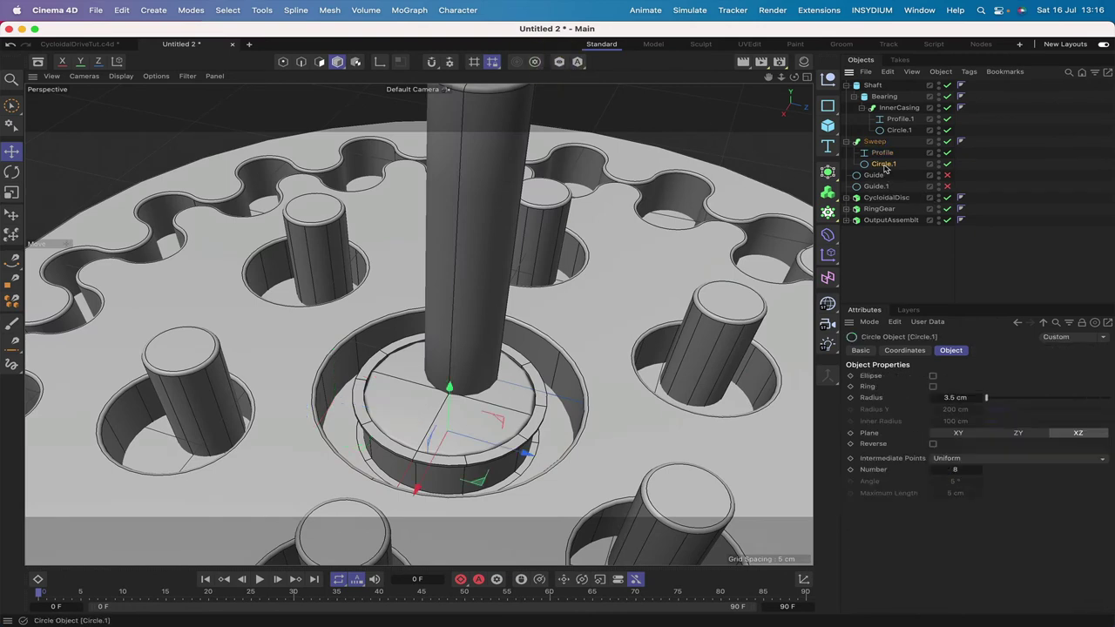
{"action": "left_click", "coordinate": [954, 398]}
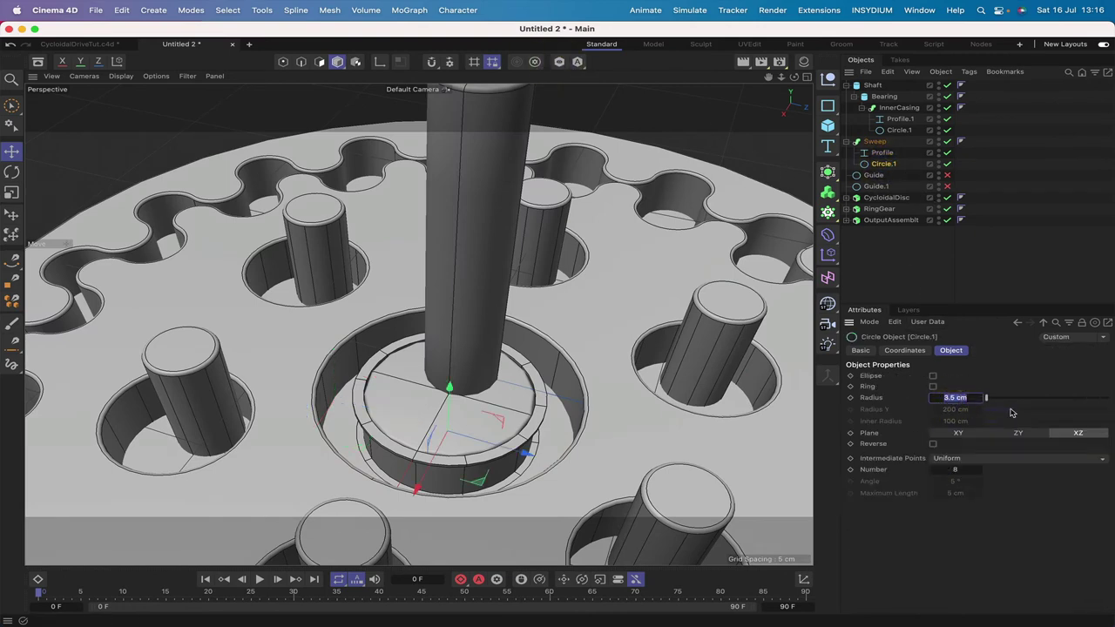
{"action": "key", "text": "Return"}
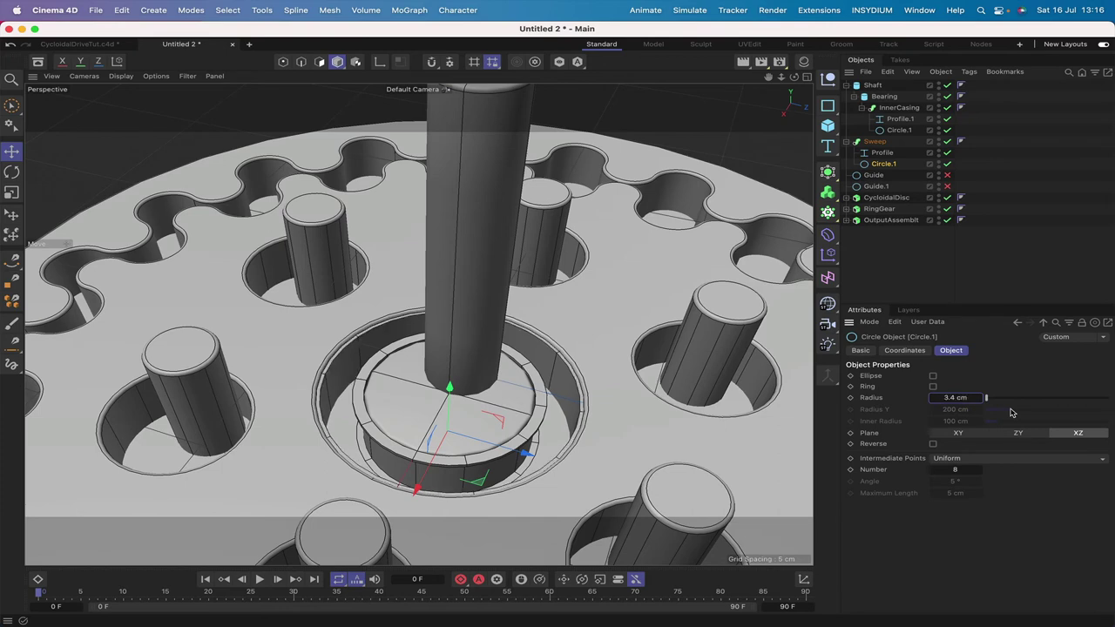
{"action": "left_click", "coordinate": [954, 397]}
{"action": "key", "text": "Return"}
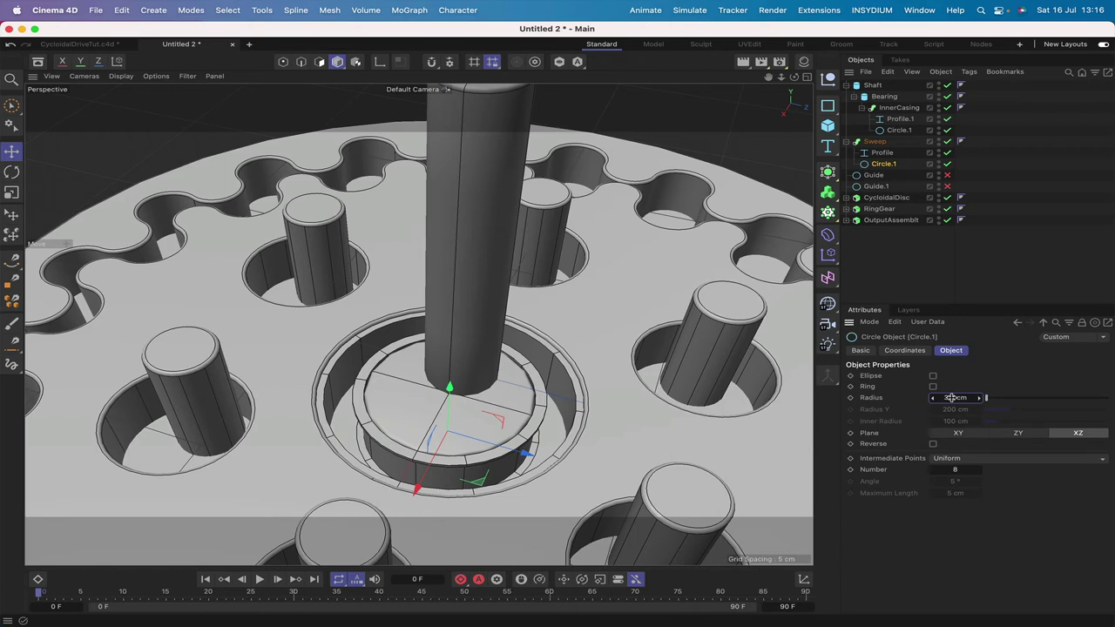
{"action": "left_click", "coordinate": [559, 61]}
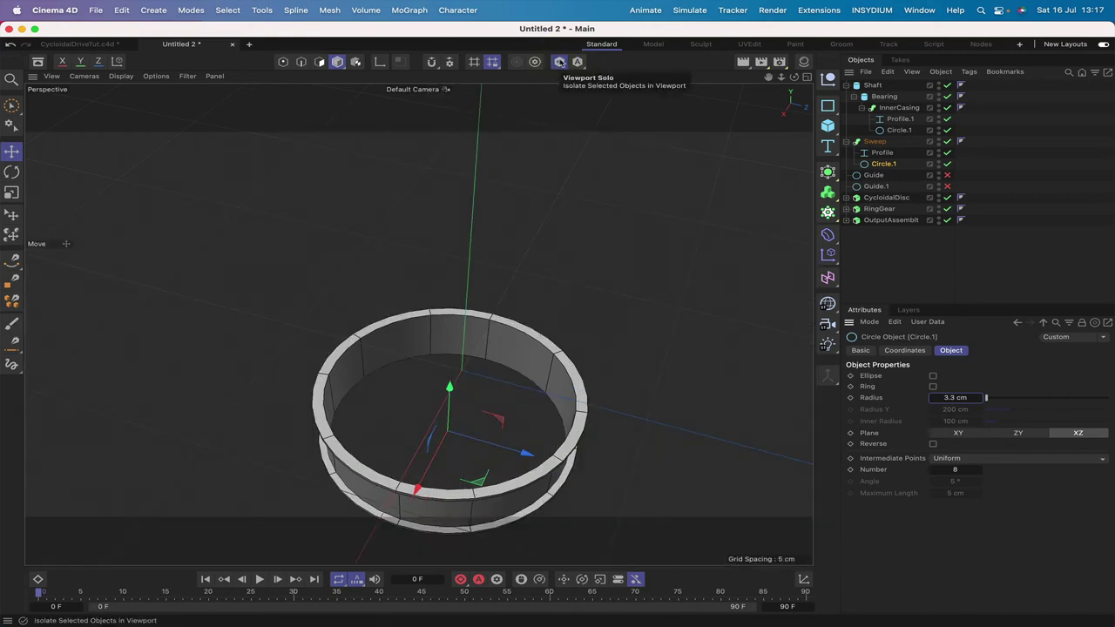
{"action": "left_click", "coordinate": [559, 61]}
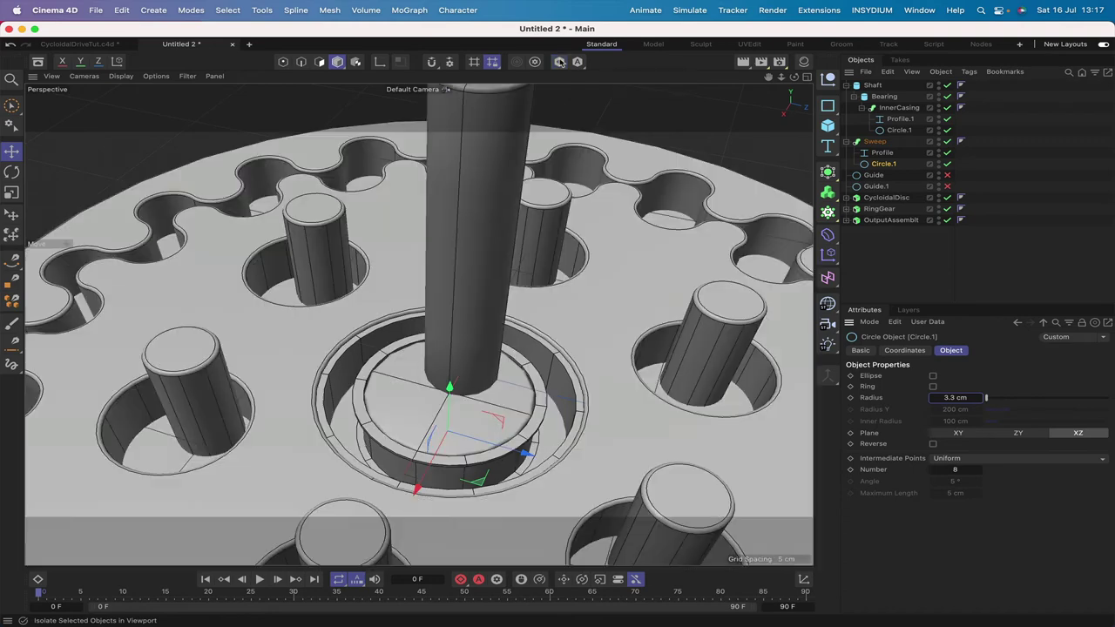
Flatten the Sweep's Rotation graph to remove the twist and set its P.Y to 0 cm.
{"action": "left_click", "coordinate": [878, 142]}
{"action": "scroll", "coordinate": [1042, 503], "scroll_direction": "down", "scroll_amount": 5}
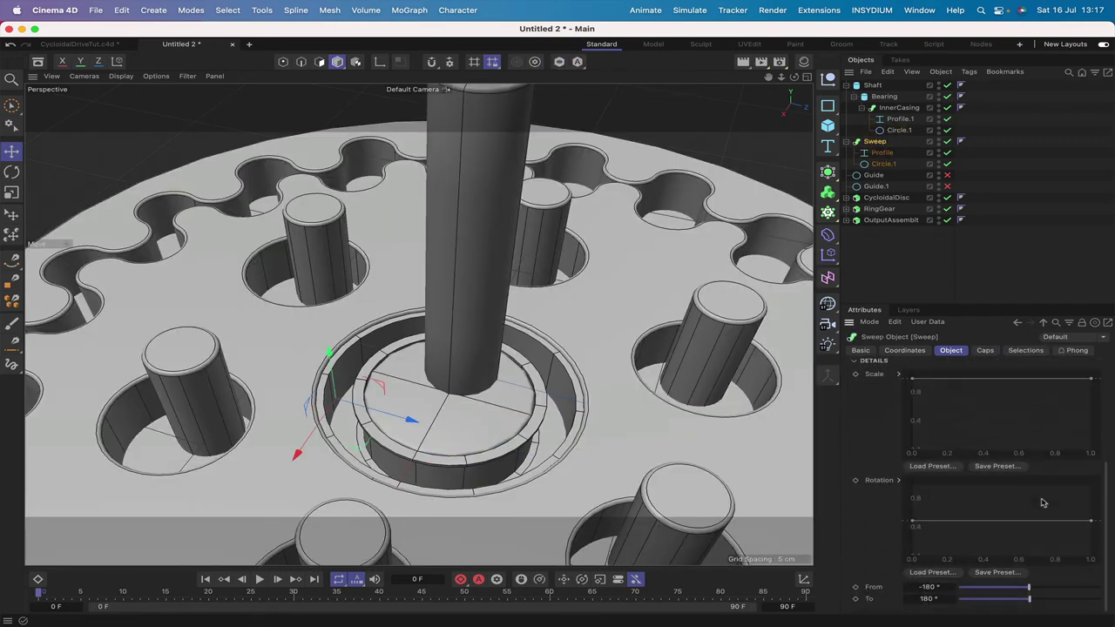
{"action": "left_click_drag", "start_coordinate": [911, 523], "coordinate": [903, 571]}
{"action": "left_click_drag", "start_coordinate": [1086, 529], "coordinate": [1089, 577]}
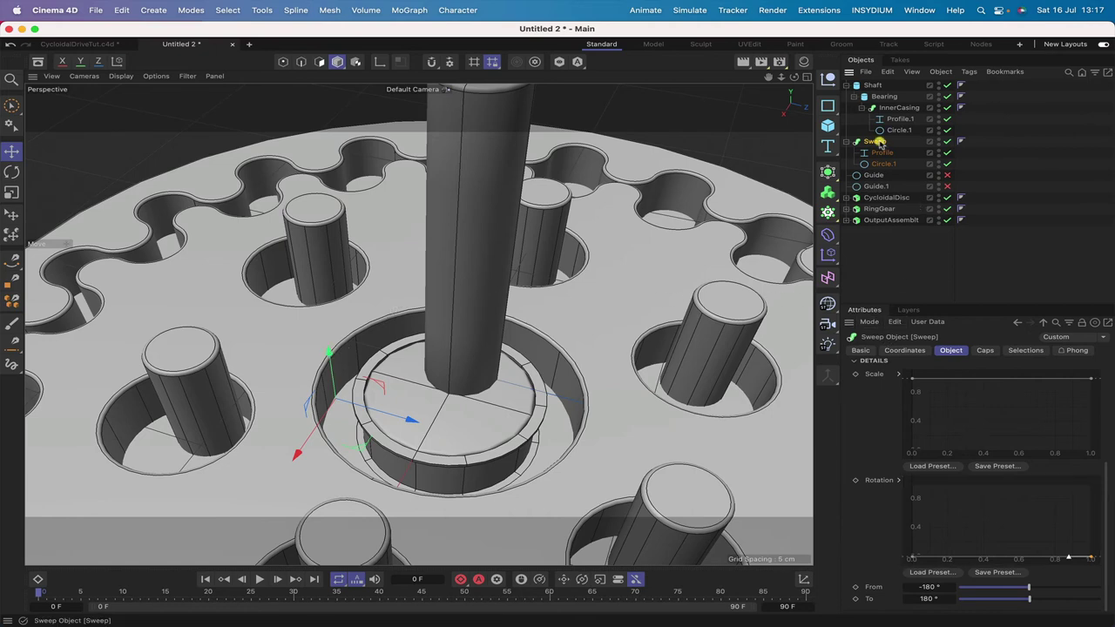
{"action": "left_click", "coordinate": [907, 351]}
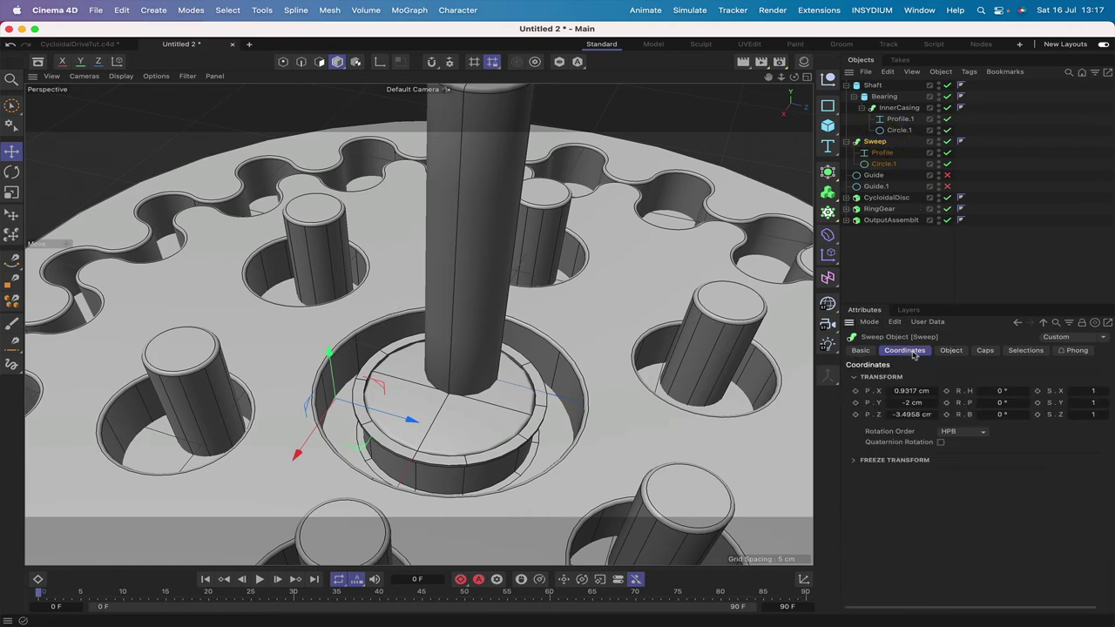
{"action": "double_click", "coordinate": [910, 402]}
{"action": "type", "text": "0"}
{"action": "key", "text": "Return"}
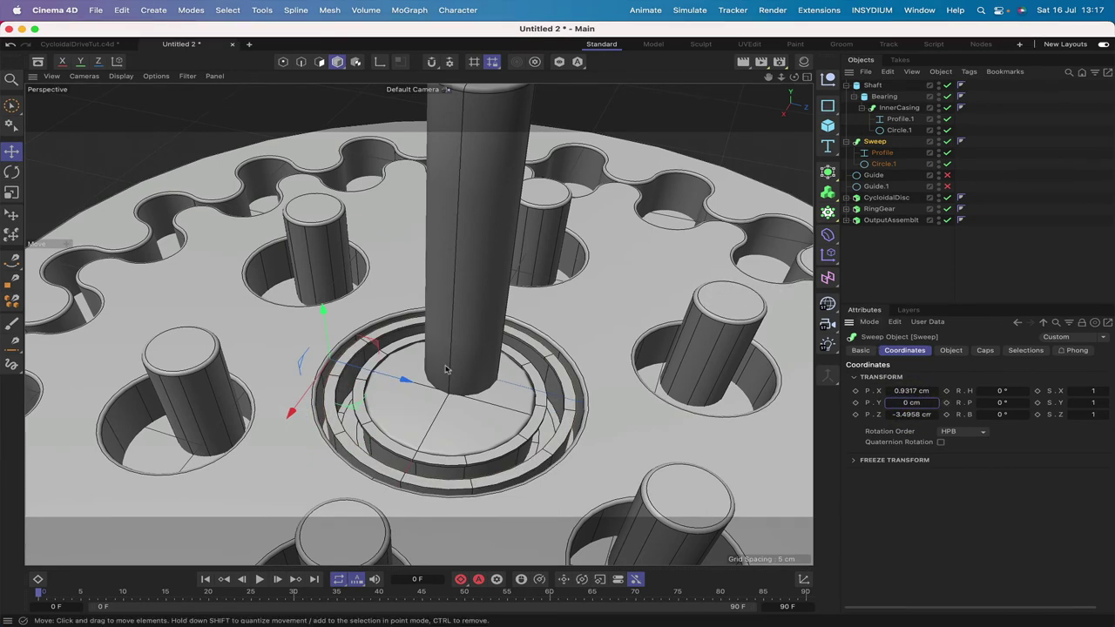
{"action": "left_click", "coordinate": [882, 142]}
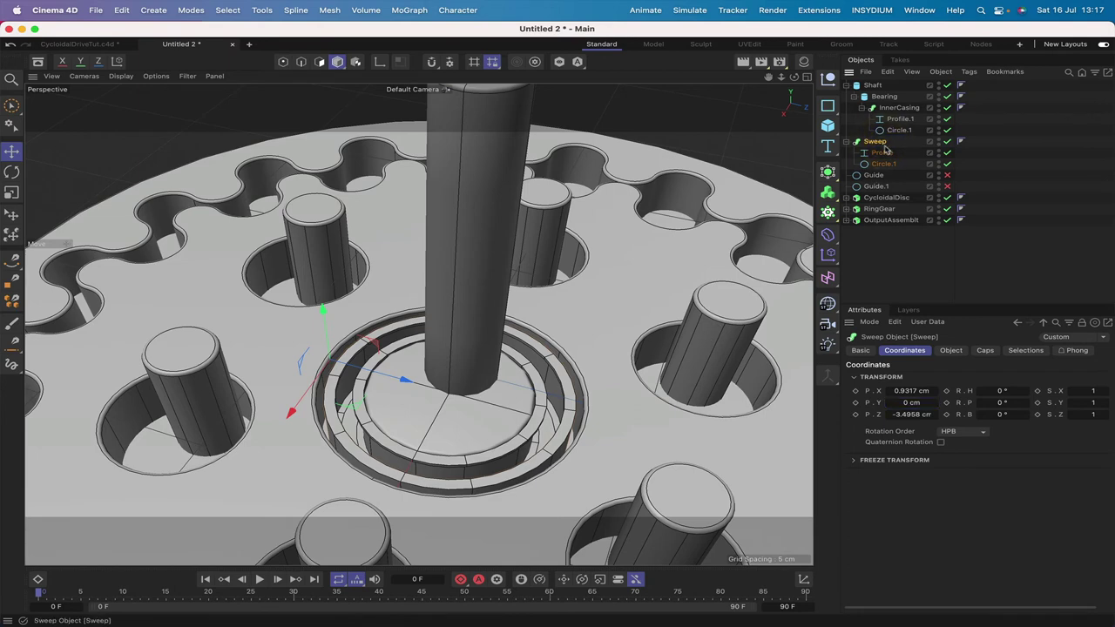
Restore the Circle.1 path radius to 3.5 cm and view the casing from a lower angle.
{"action": "left_click", "coordinate": [882, 164]}
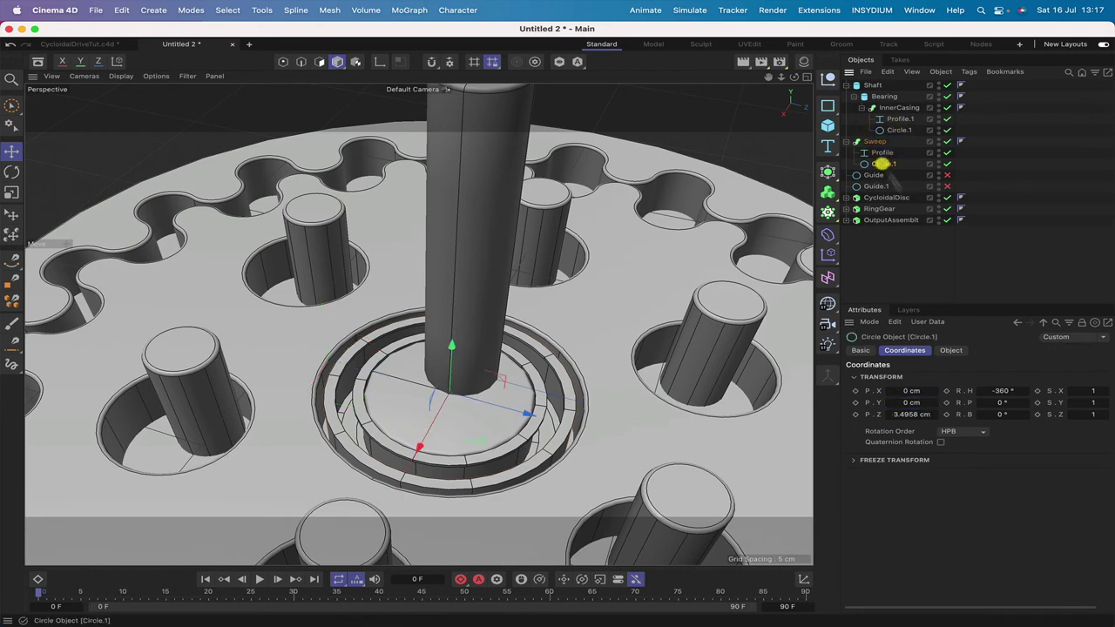
{"action": "left_click", "coordinate": [920, 351]}
{"action": "left_click", "coordinate": [953, 350]}
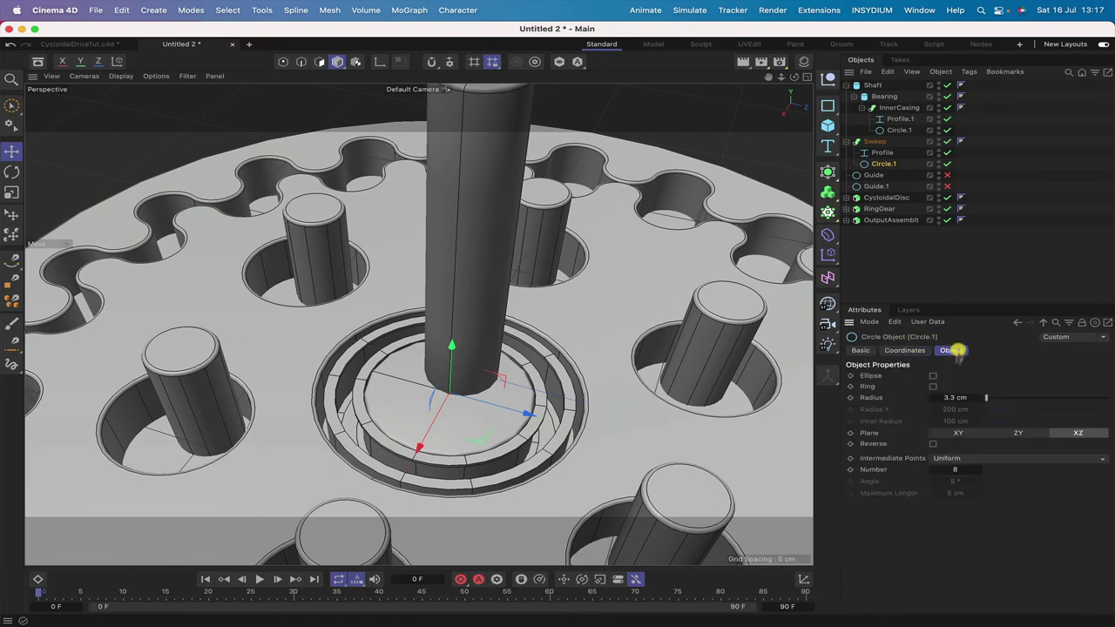
{"action": "left_click", "coordinate": [949, 397]}
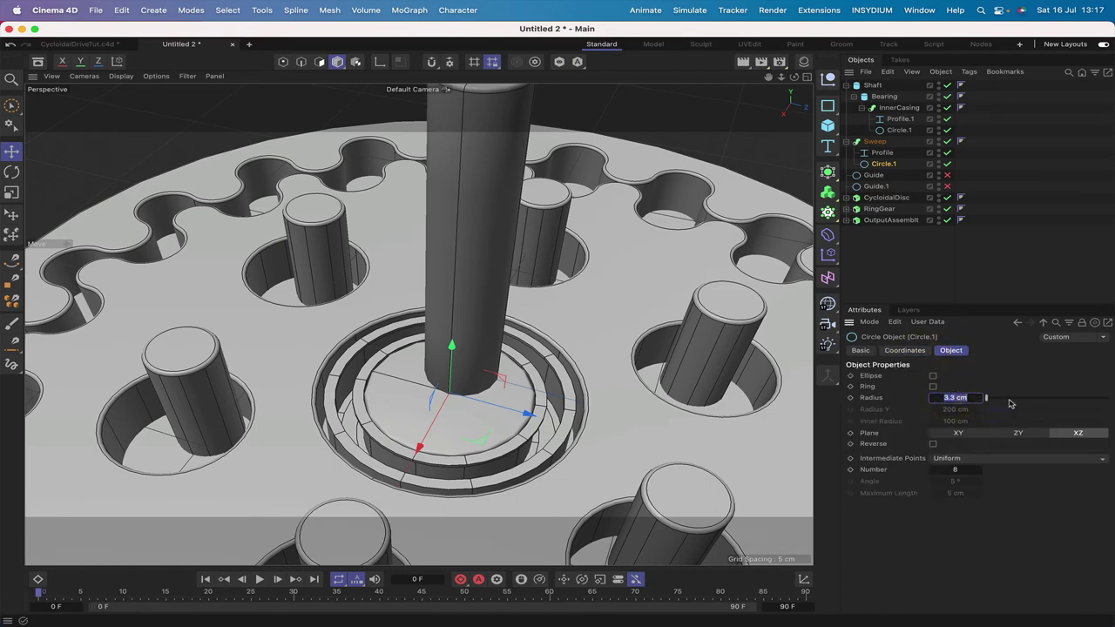
{"action": "key", "text": "Return"}
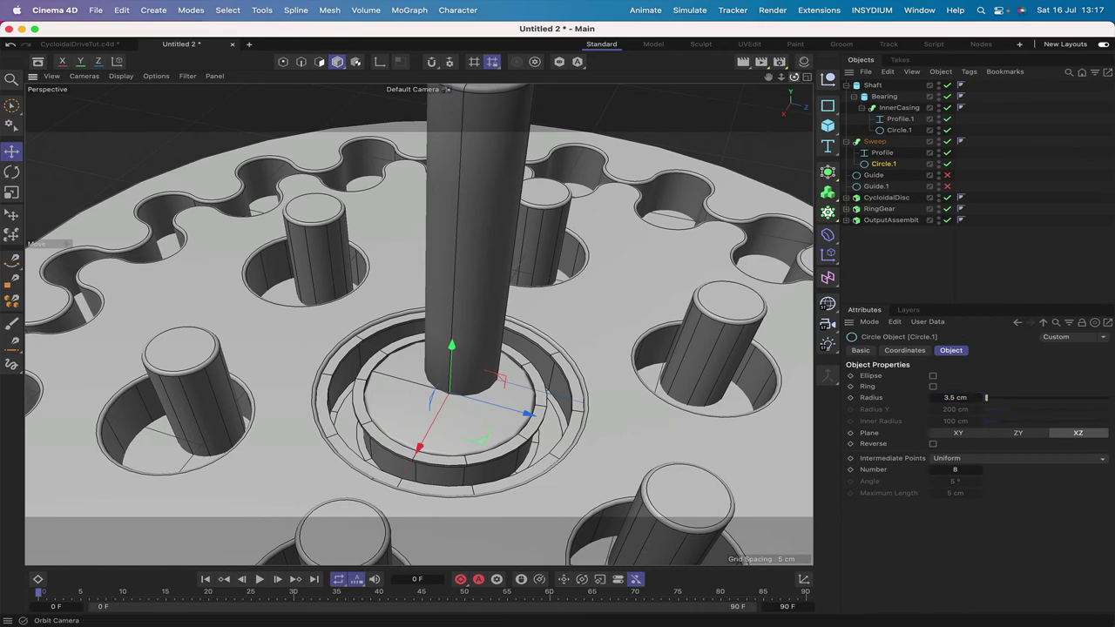
{"action": "mouse_move", "coordinate": [796, 79]}
{"action": "left_mouse_down"}
{"action": "mouse_move", "coordinate": [810, 52]}
{"action": "mouse_move", "coordinate": [797, 81]}
{"action": "left_mouse_up"}
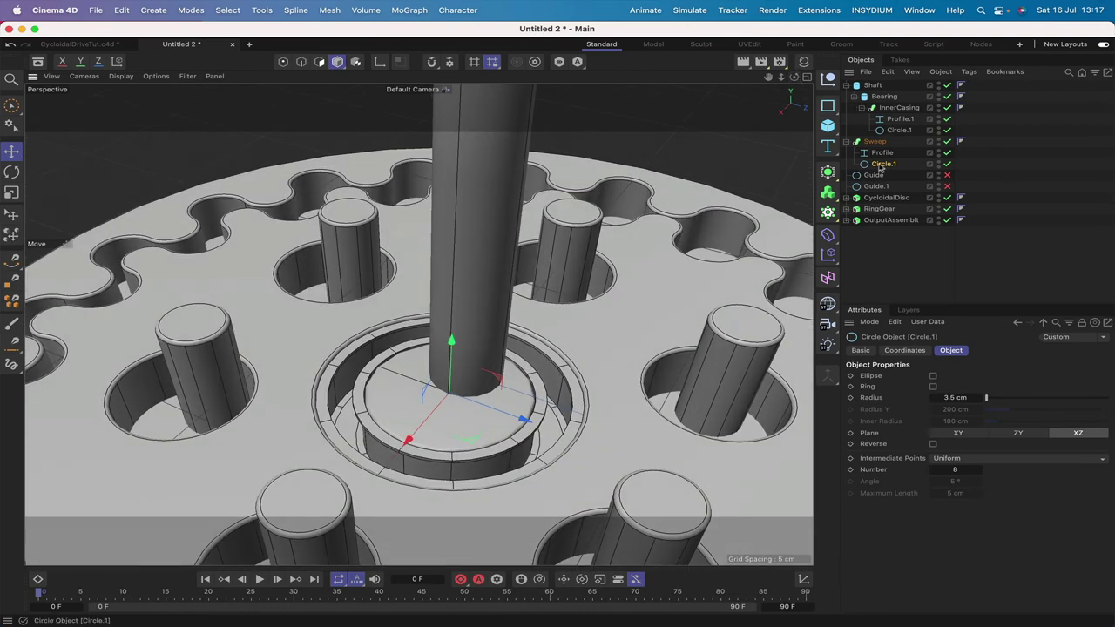
Rename the Sweep to OuterCasing.
{"action": "left_click", "coordinate": [846, 142]}
{"action": "double_click", "coordinate": [877, 141]}
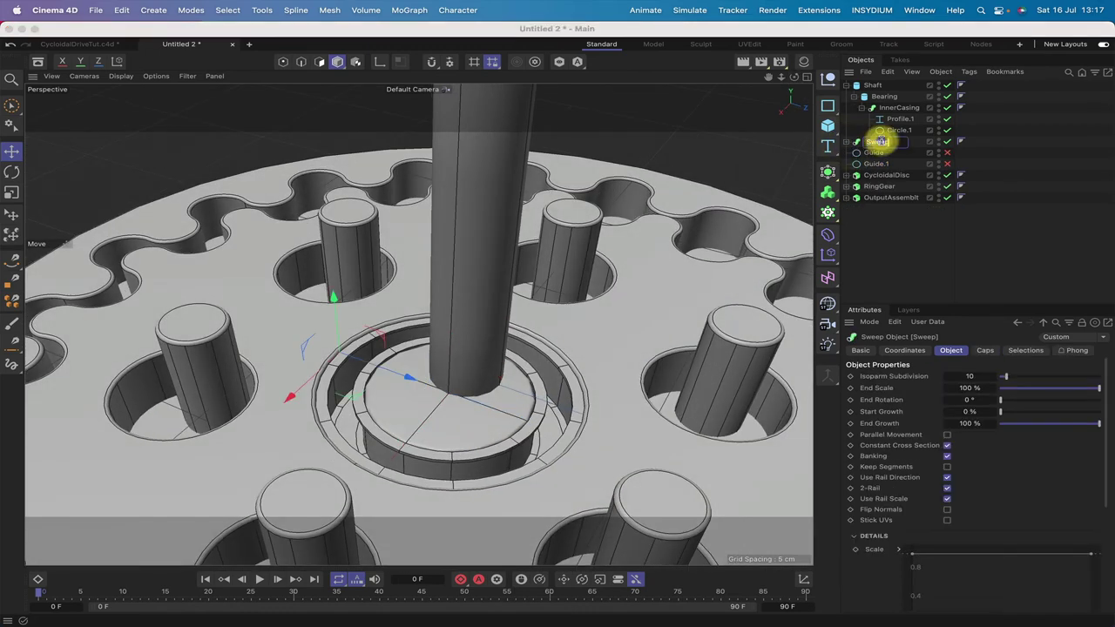
{"action": "type", "text": "C"}
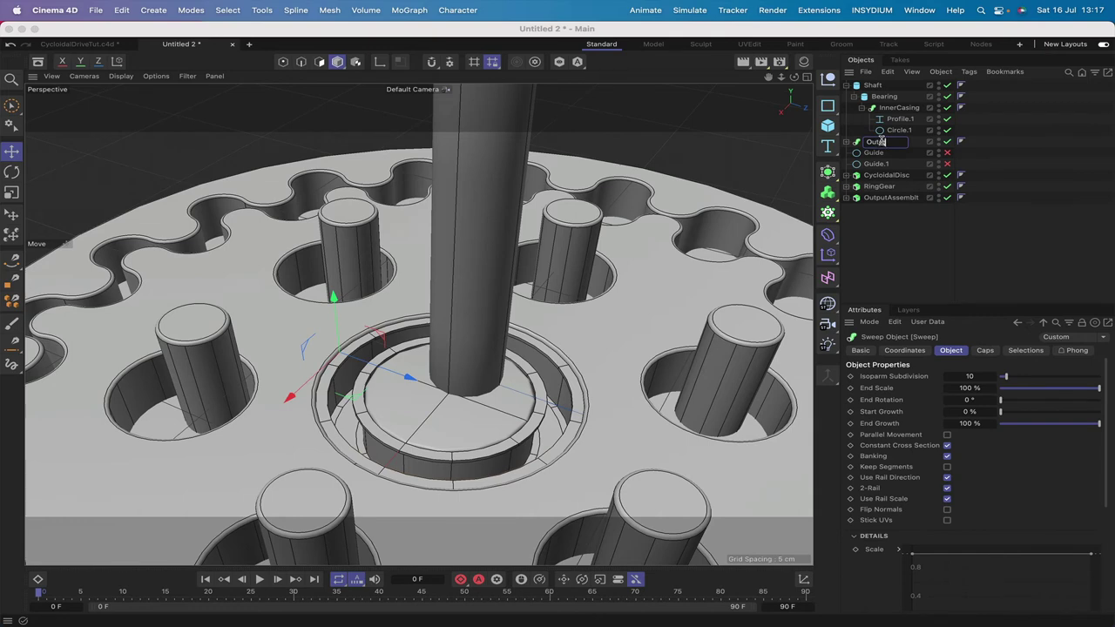
{"action": "type", "text": "uterCasing"}
{"action": "key", "text": "Return"}
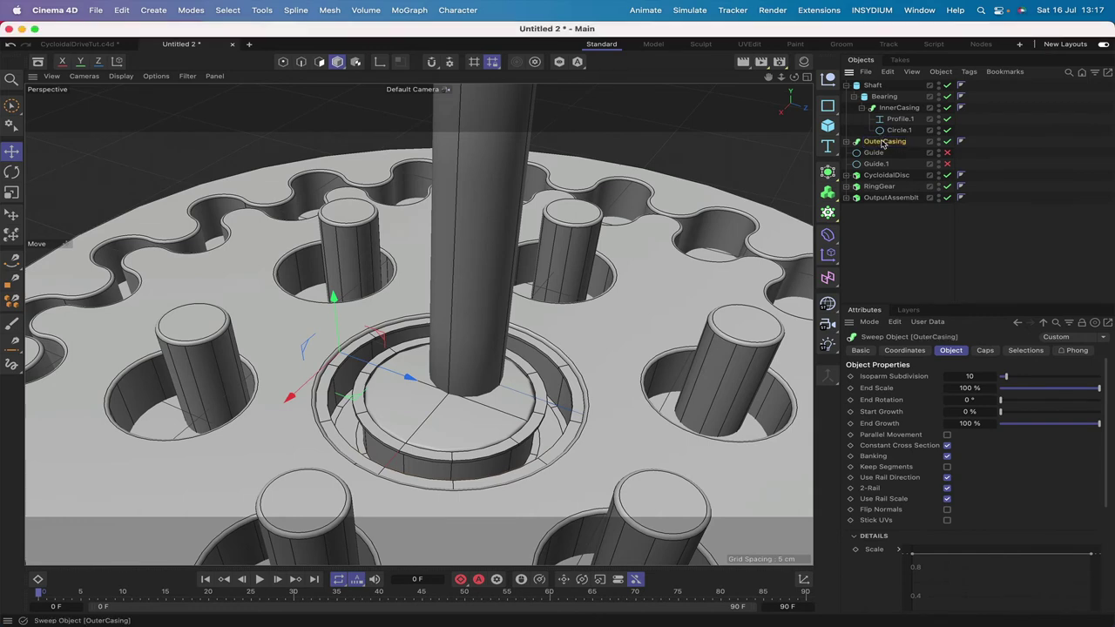
Nest OuterCasing inside CycloidalDisc beneath Arc.1.
{"action": "left_click", "coordinate": [847, 175]}
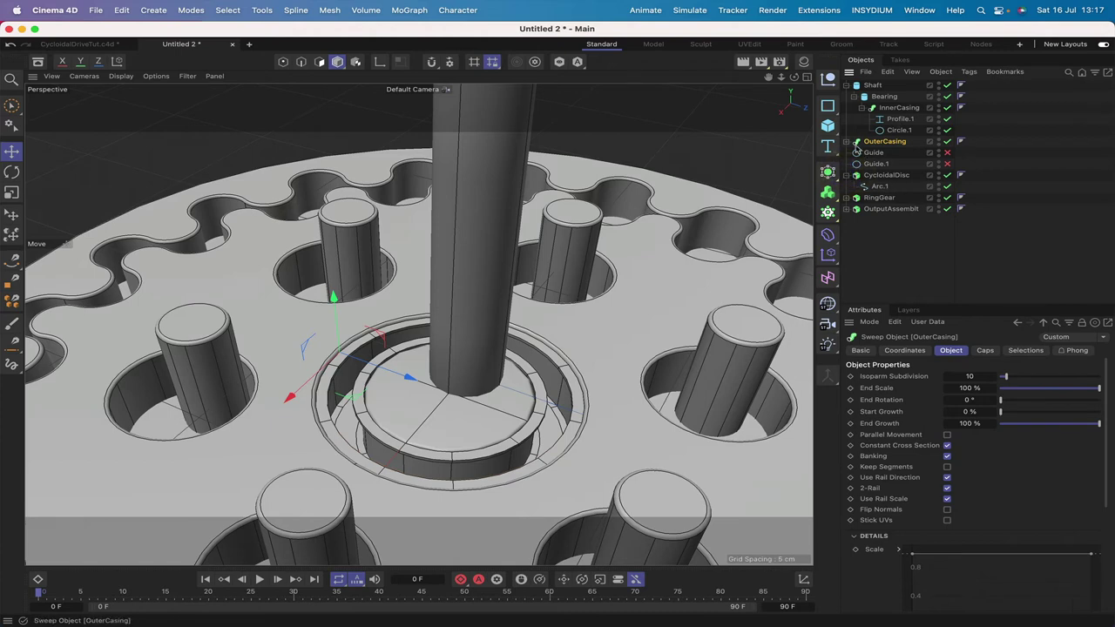
{"action": "left_click_drag", "start_coordinate": [884, 143], "coordinate": [884, 190]}
{"action": "left_click", "coordinate": [880, 175]}
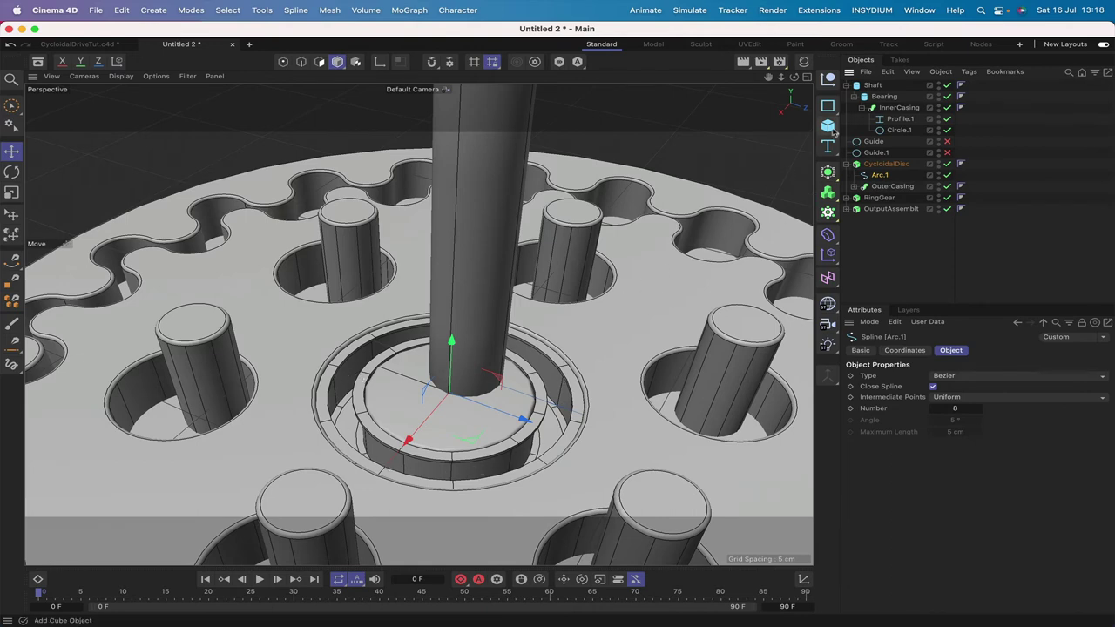
Add a Cylinder with 1.8 cm height and 2 cm radius as a shaft collar.
{"action": "left_click_drag", "start_coordinate": [832, 129], "coordinate": [958, 142]}
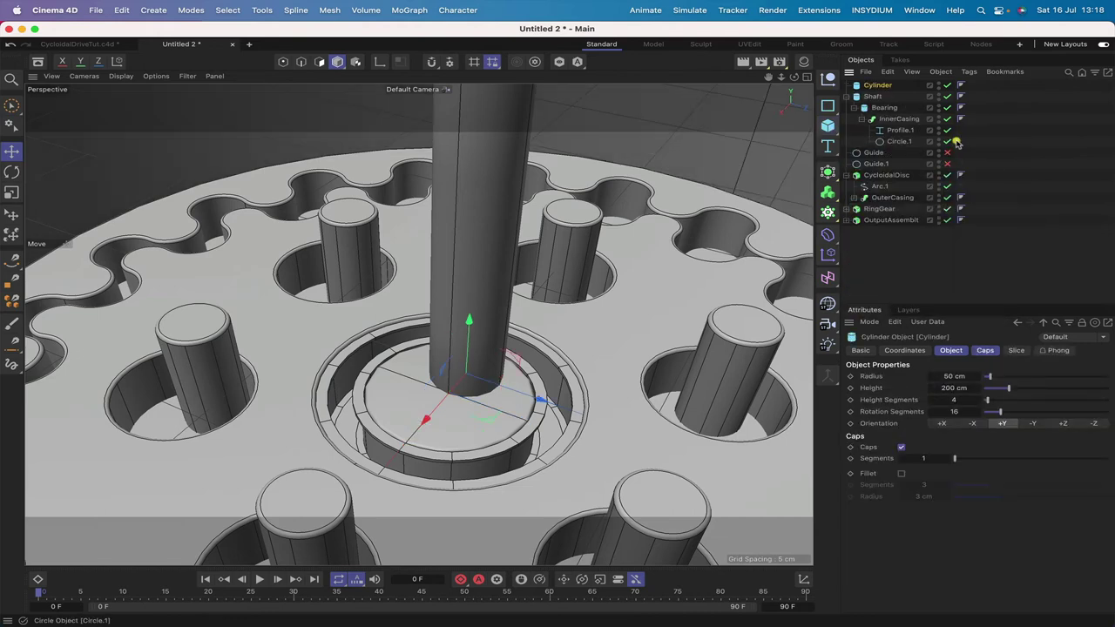
{"action": "left_click", "coordinate": [878, 85]}
{"action": "left_click", "coordinate": [953, 388]}
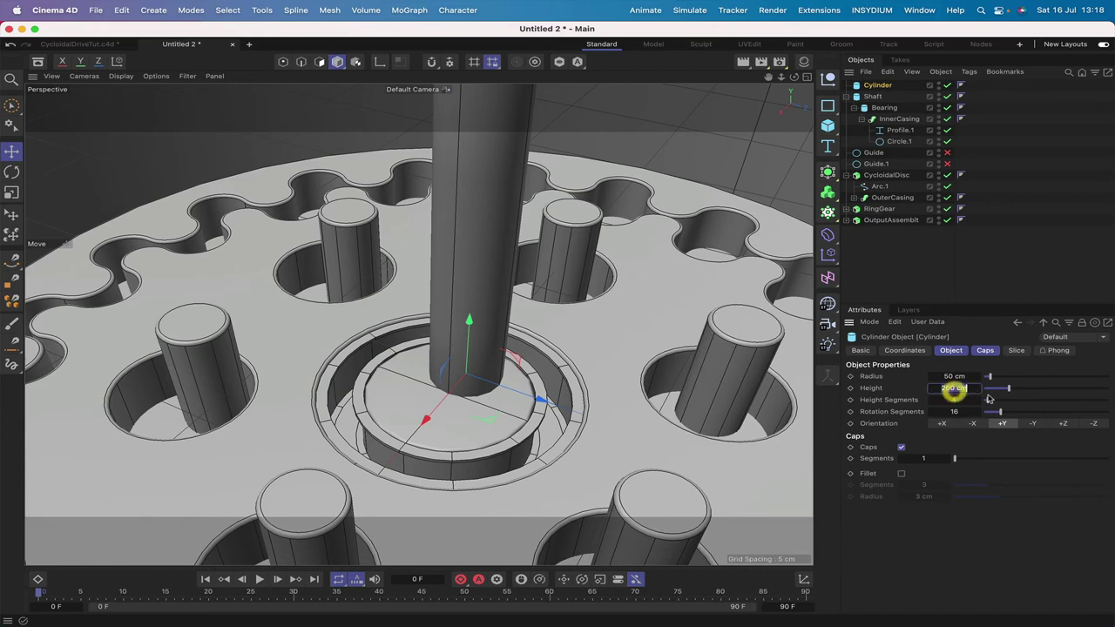
{"action": "type", "text": "1.8"}
{"action": "key", "text": "Return"}
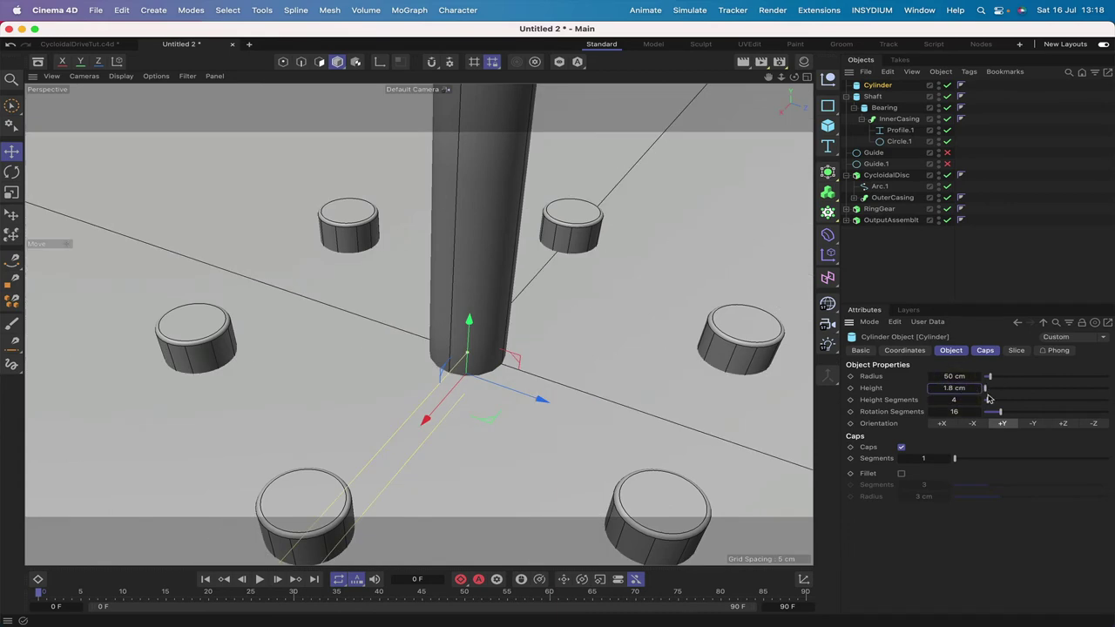
{"action": "left_click", "coordinate": [948, 378]}
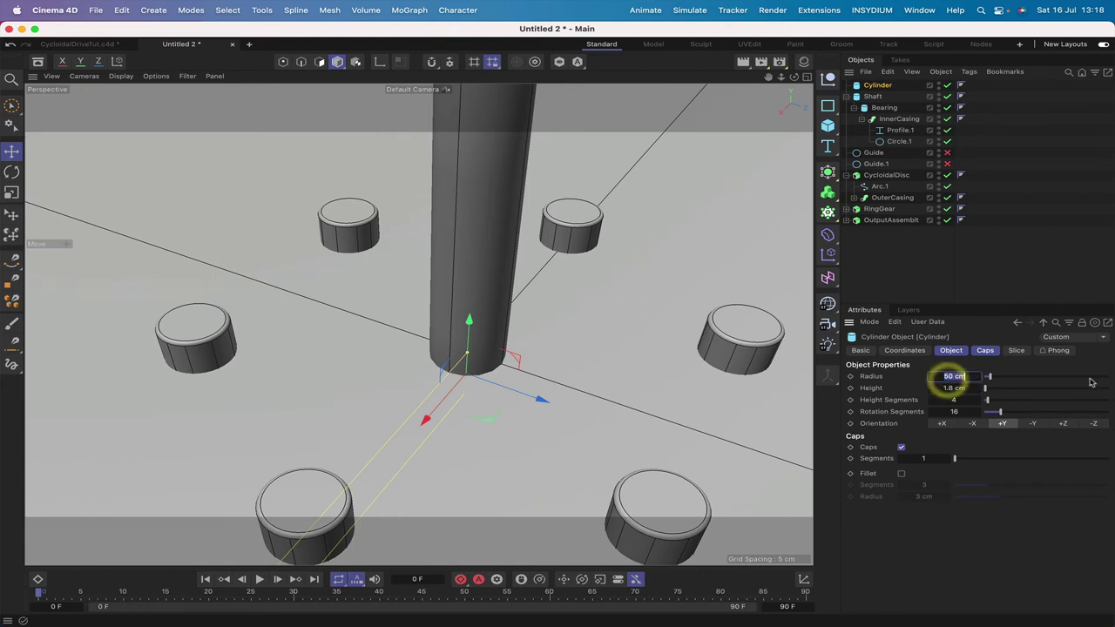
{"action": "type", "text": "2"}
{"action": "key", "text": "Return"}
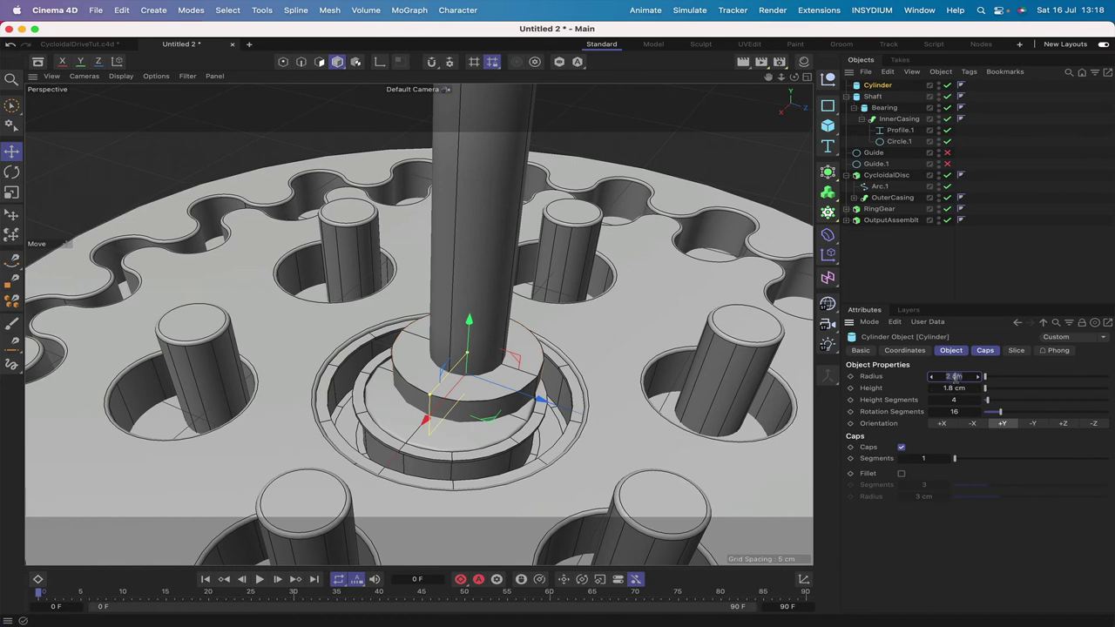
Set the Cylinder radius to 0.6 cm and drag it out from the shaft centre.
{"action": "type", "text": "0.6"}
{"action": "key", "text": "Return"}
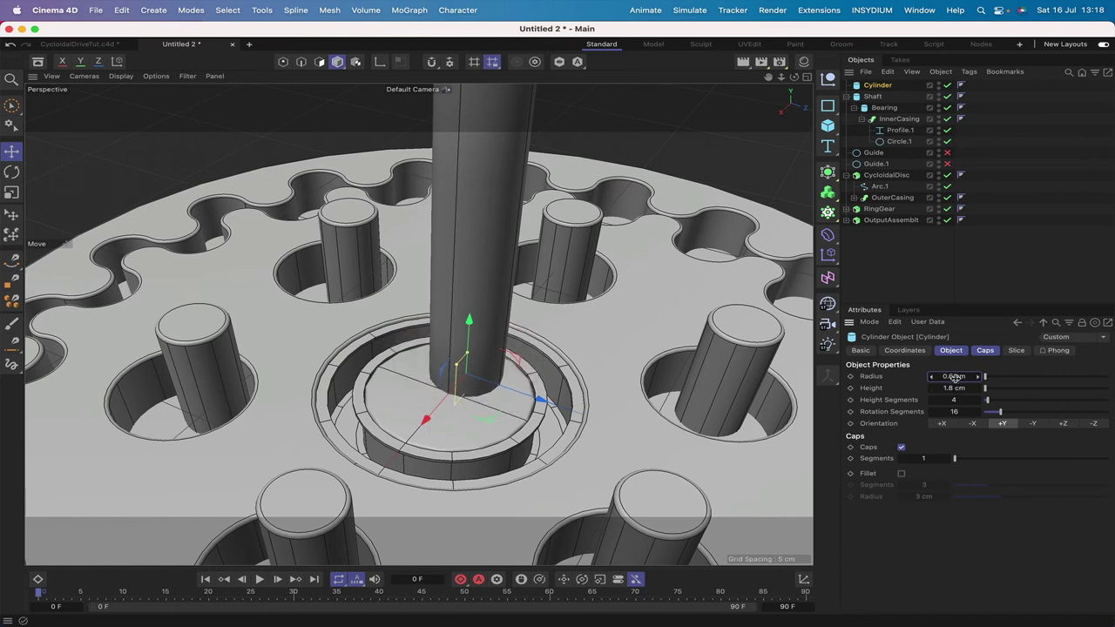
{"action": "left_click_drag", "start_coordinate": [554, 407], "coordinate": [641, 433]}
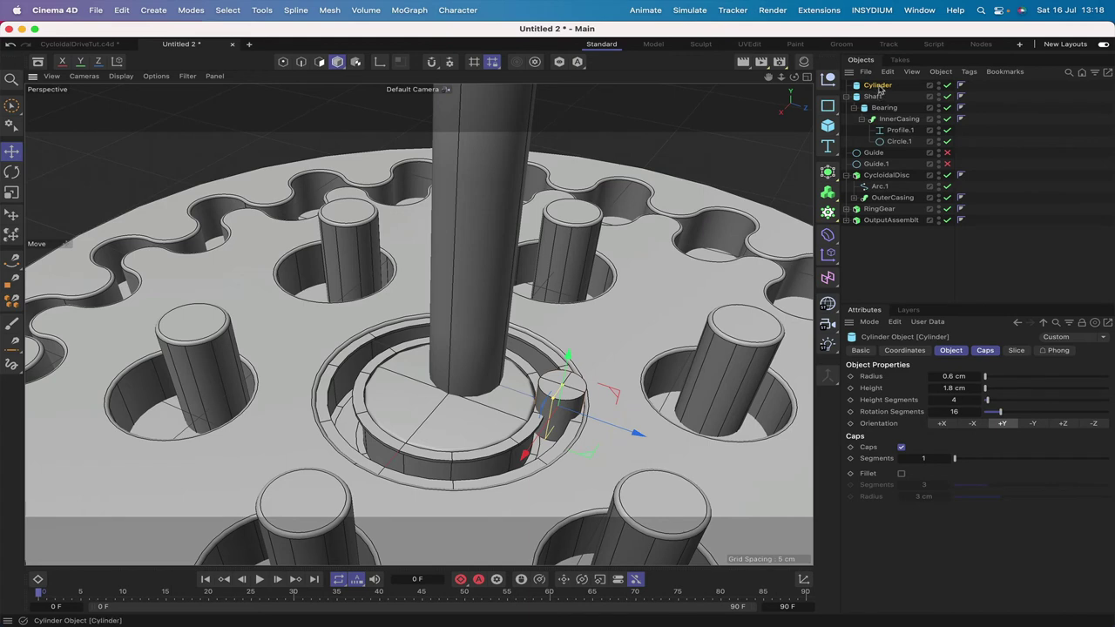
Parent the Cylinder under Bearing, set its X position to 0, and slide it along Z into the bearing.
{"action": "left_click_drag", "start_coordinate": [878, 86], "coordinate": [883, 107]}
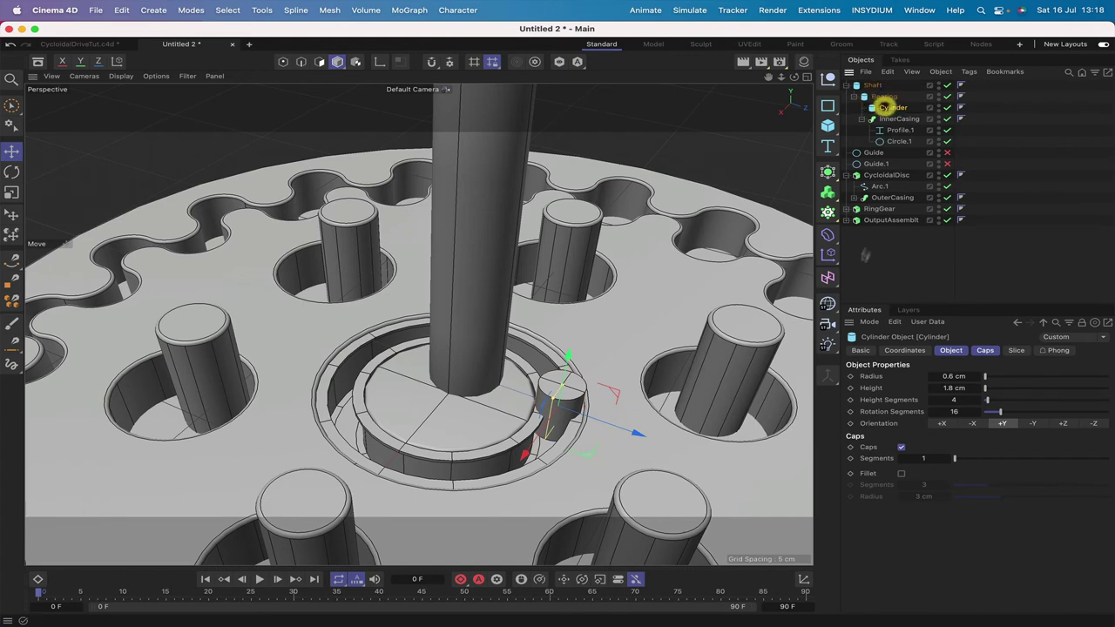
{"action": "left_click", "coordinate": [904, 350]}
{"action": "left_click", "coordinate": [910, 390]}
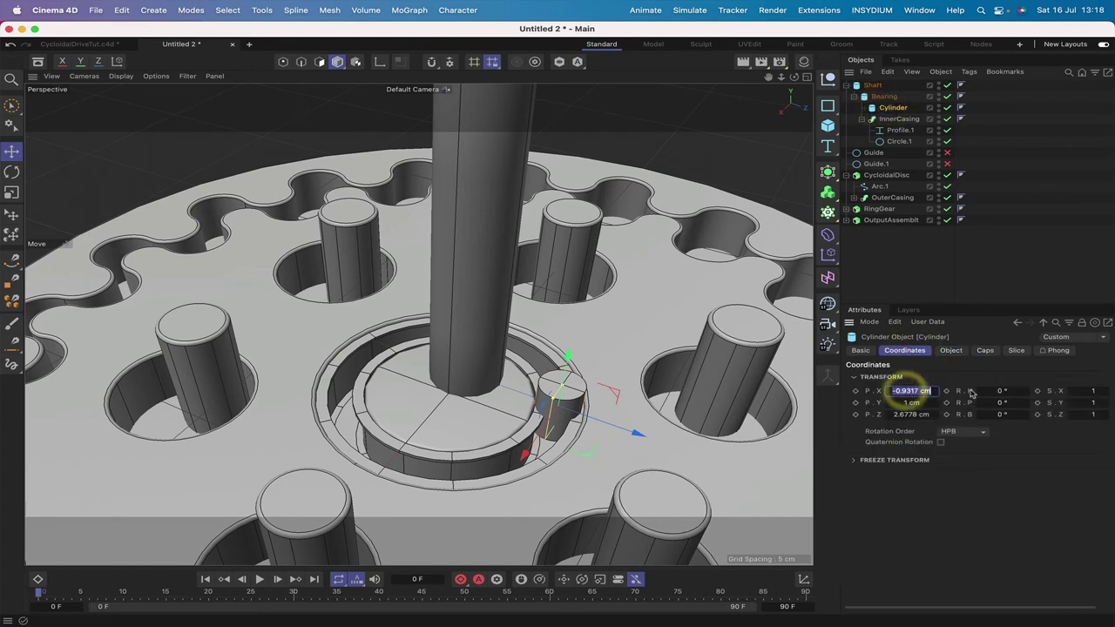
{"action": "type", "text": "0"}
{"action": "key", "text": "Return"}
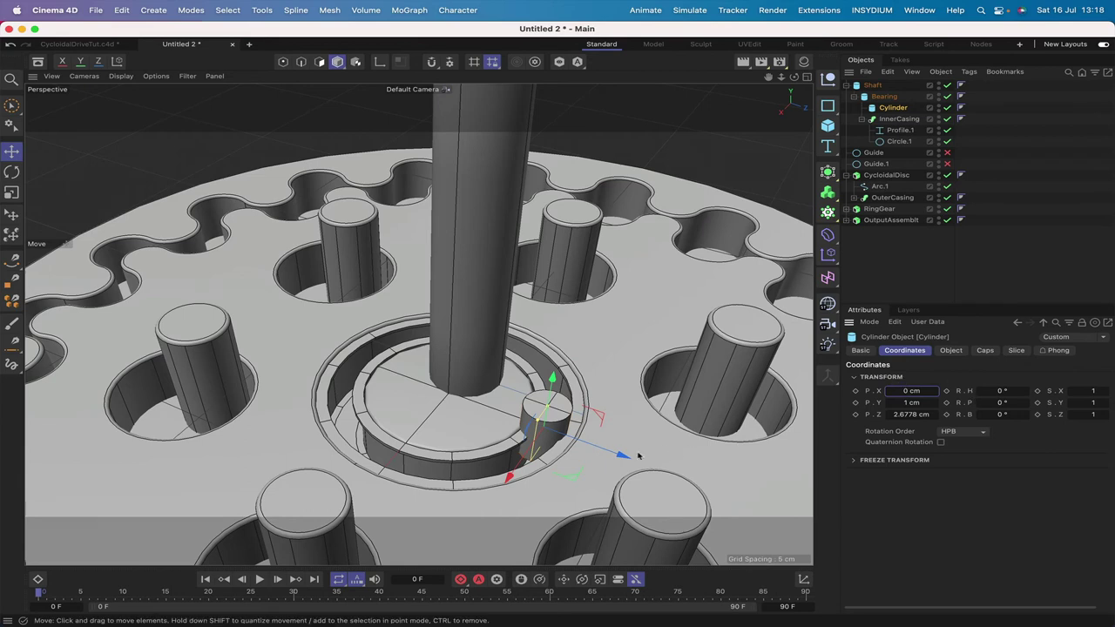
{"action": "left_click_drag", "start_coordinate": [619, 450], "coordinate": [629, 458]}
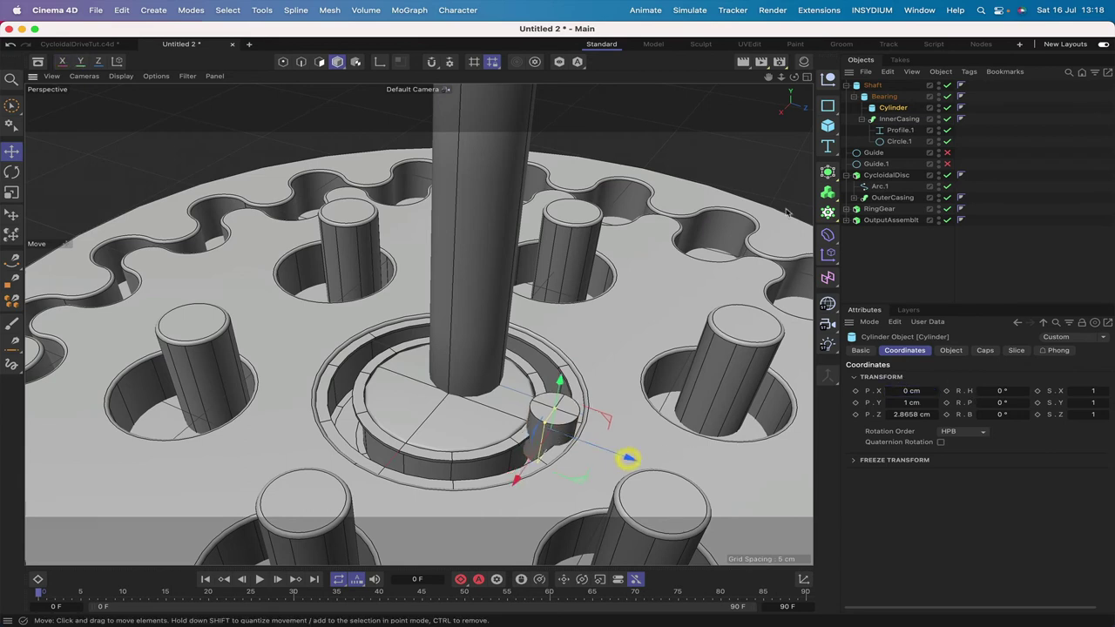
{"action": "left_click_drag", "start_coordinate": [794, 77], "coordinate": [754, 87]}
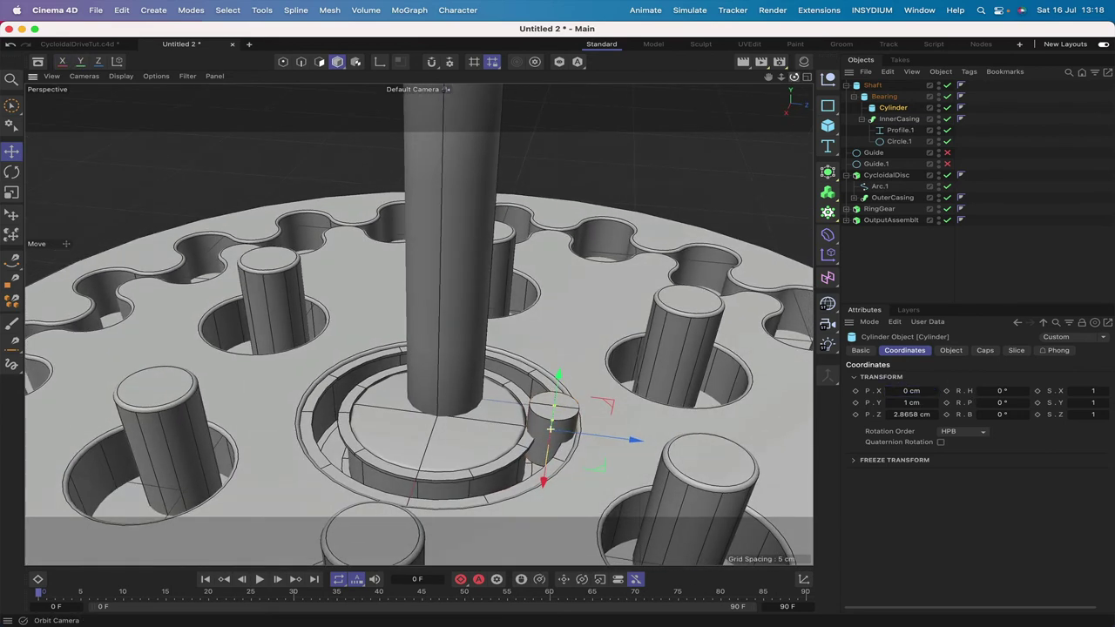
Reduce the Cylinder radius to 0.5 cm.
{"action": "left_click", "coordinate": [892, 107]}
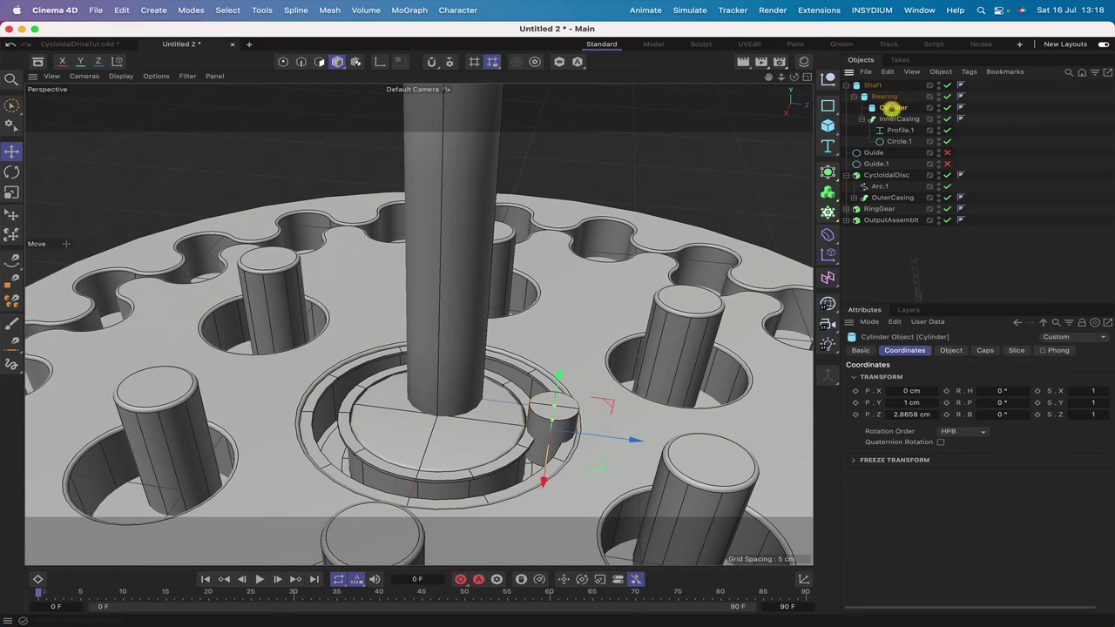
{"action": "left_click", "coordinate": [950, 350]}
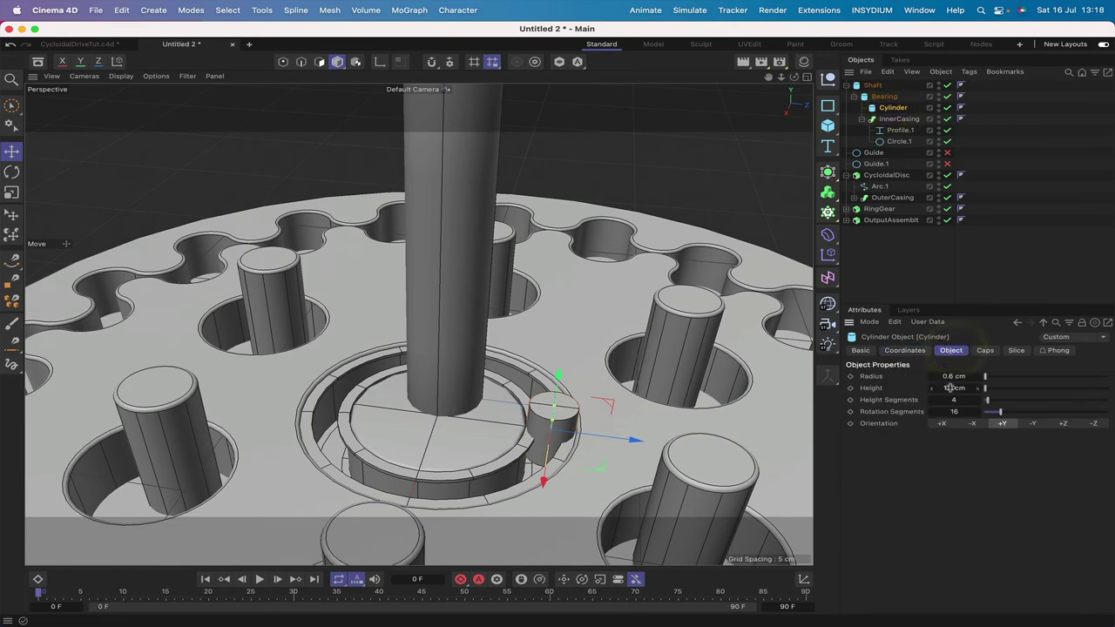
{"action": "left_click", "coordinate": [948, 376]}
{"action": "key", "text": "BackSpace"}
{"action": "type", "text": ".4"}
{"action": "key", "text": "Return"}
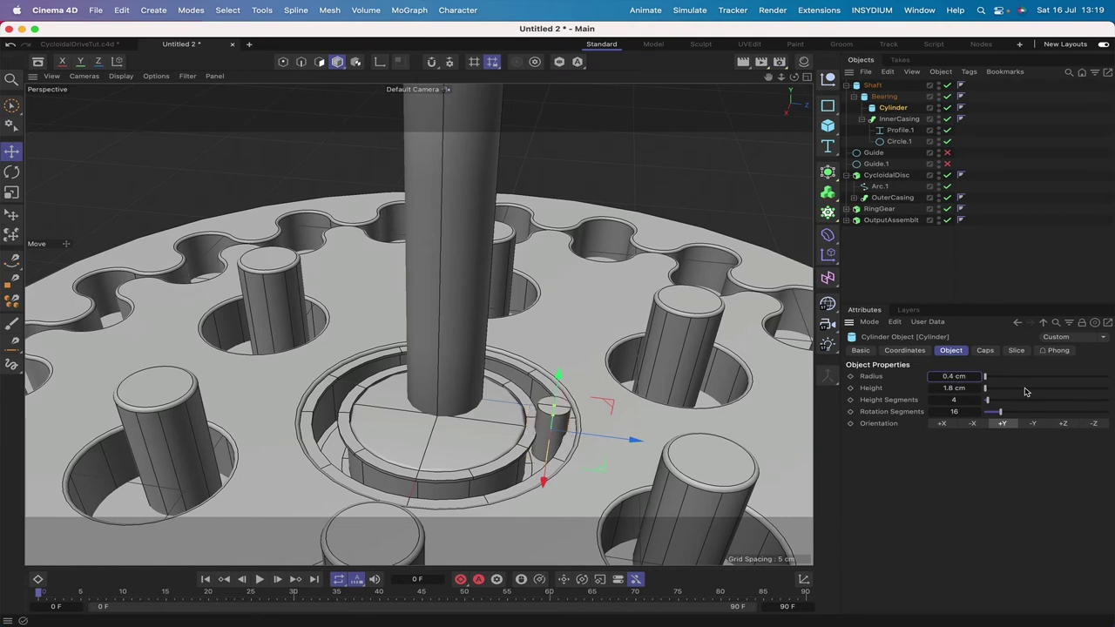
{"action": "type", "text": ".5"}
{"action": "key", "text": "Return"}
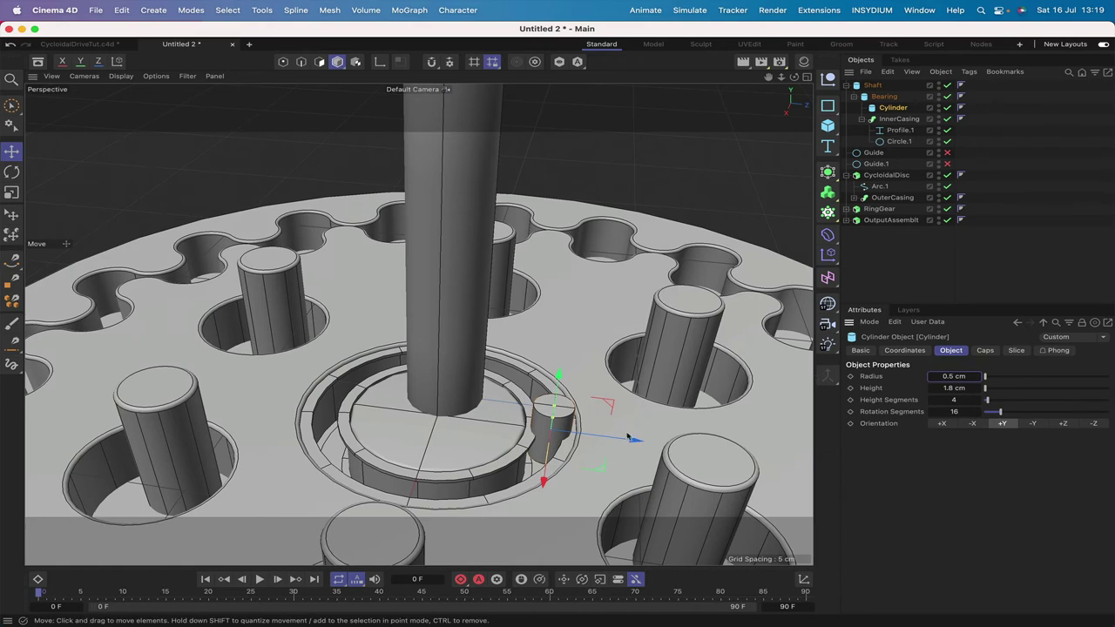
Set the Cylinder's Y position to 0 and check its height in the view.
{"action": "left_click_drag", "start_coordinate": [627, 437], "coordinate": [633, 441]}
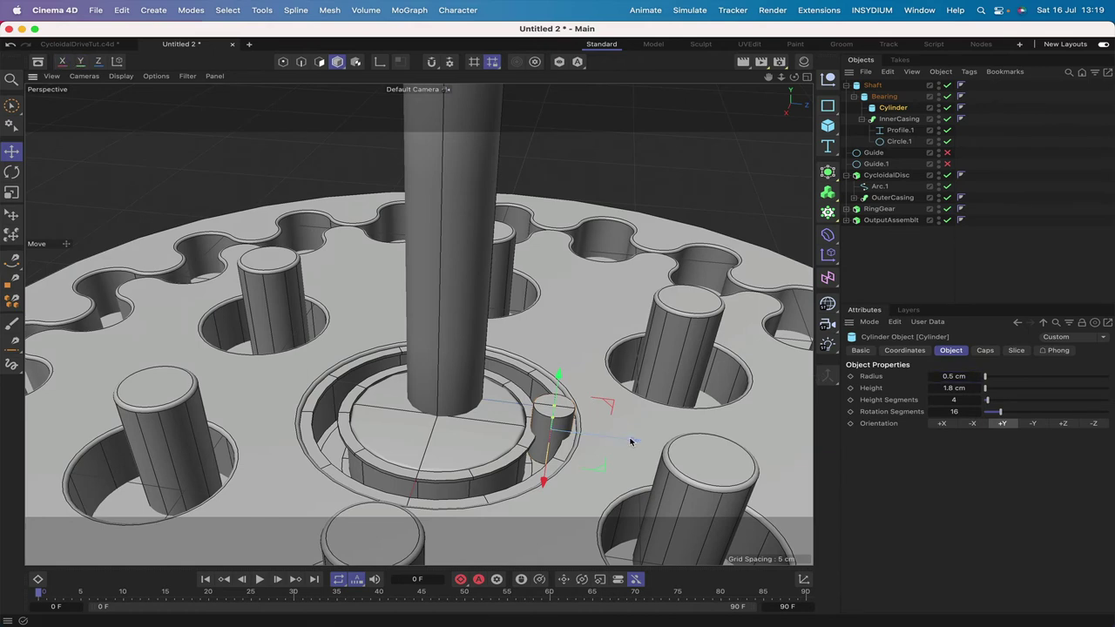
{"action": "left_click", "coordinate": [904, 350]}
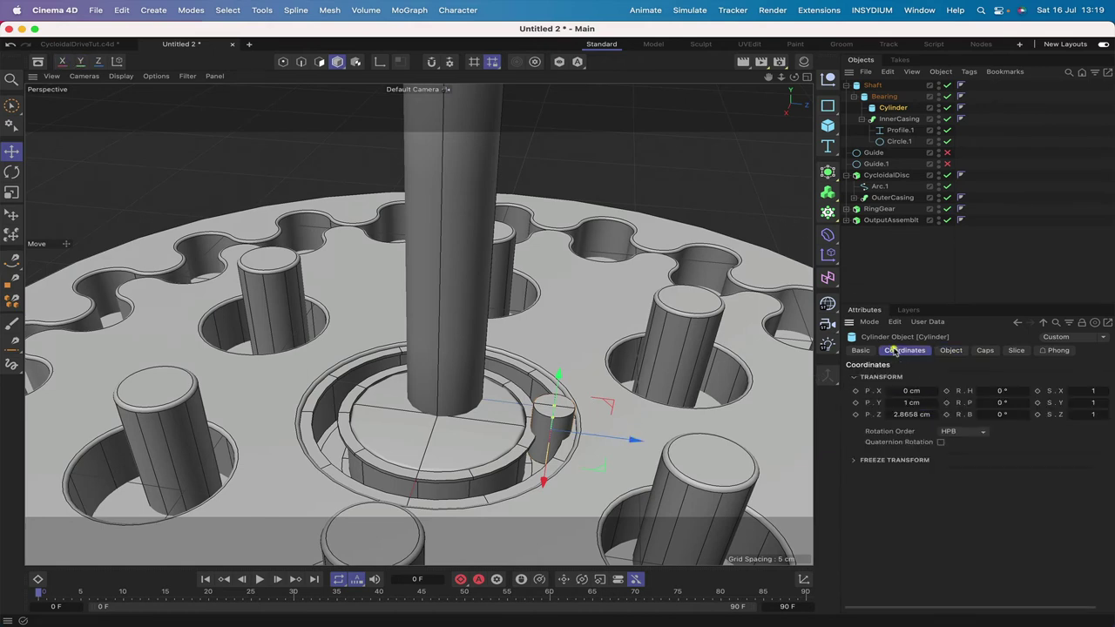
{"action": "left_click", "coordinate": [909, 403]}
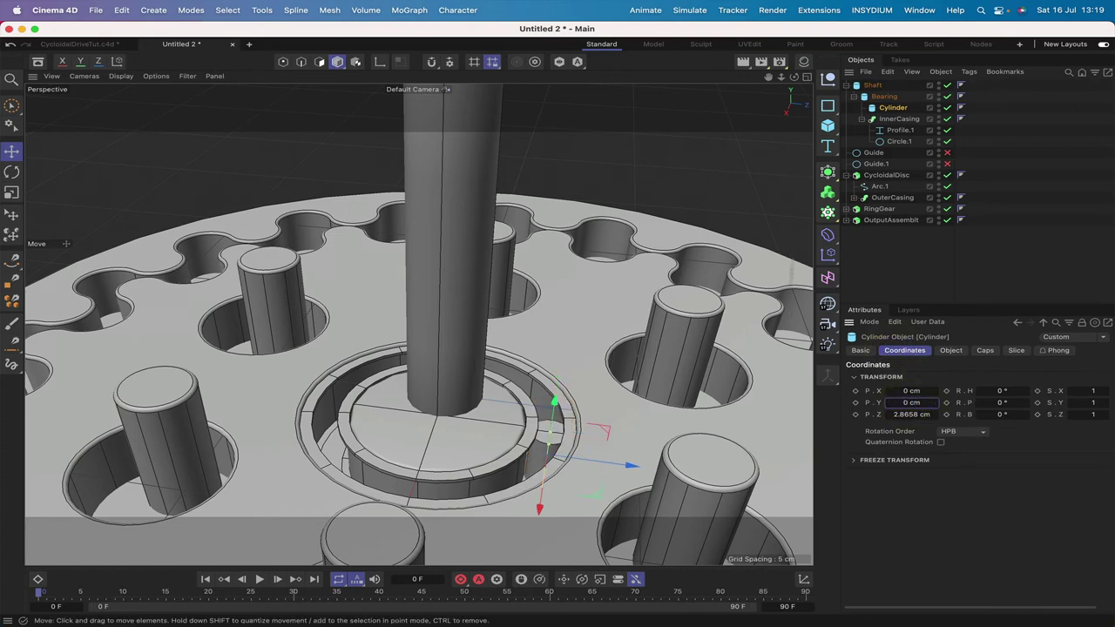
{"action": "left_click_drag", "start_coordinate": [793, 76], "coordinate": [817, 98]}
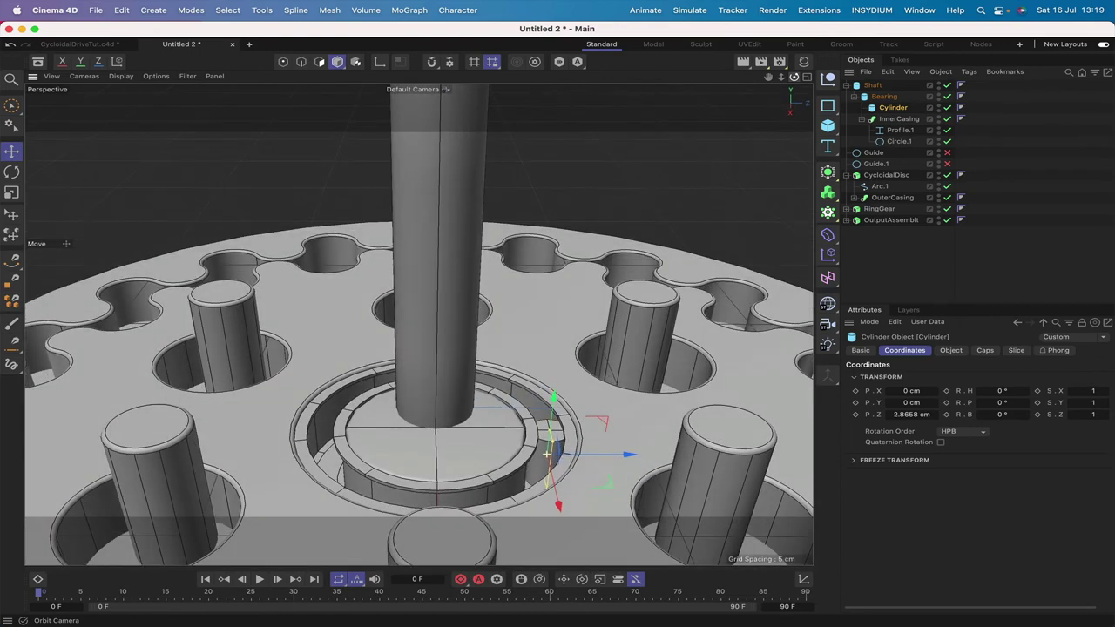
Enable cap fillets on the Cylinder with a 0.05 cm fillet radius.
{"action": "left_click", "coordinate": [984, 350]}
{"action": "left_click", "coordinate": [901, 401]}
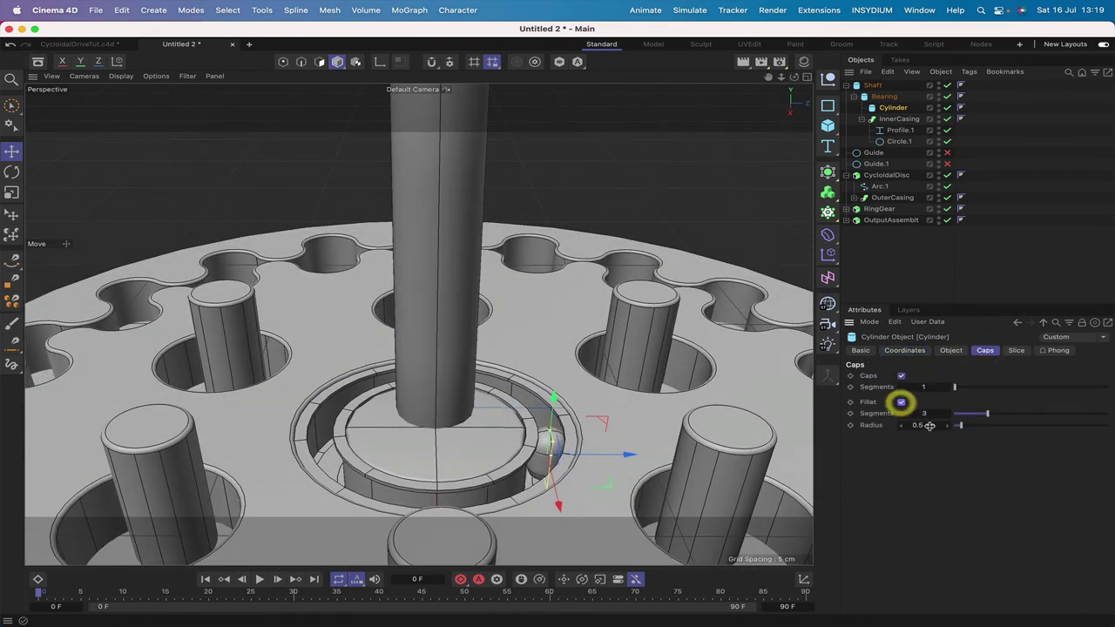
{"action": "left_click", "coordinate": [926, 425]}
{"action": "key", "text": "BackSpace"}
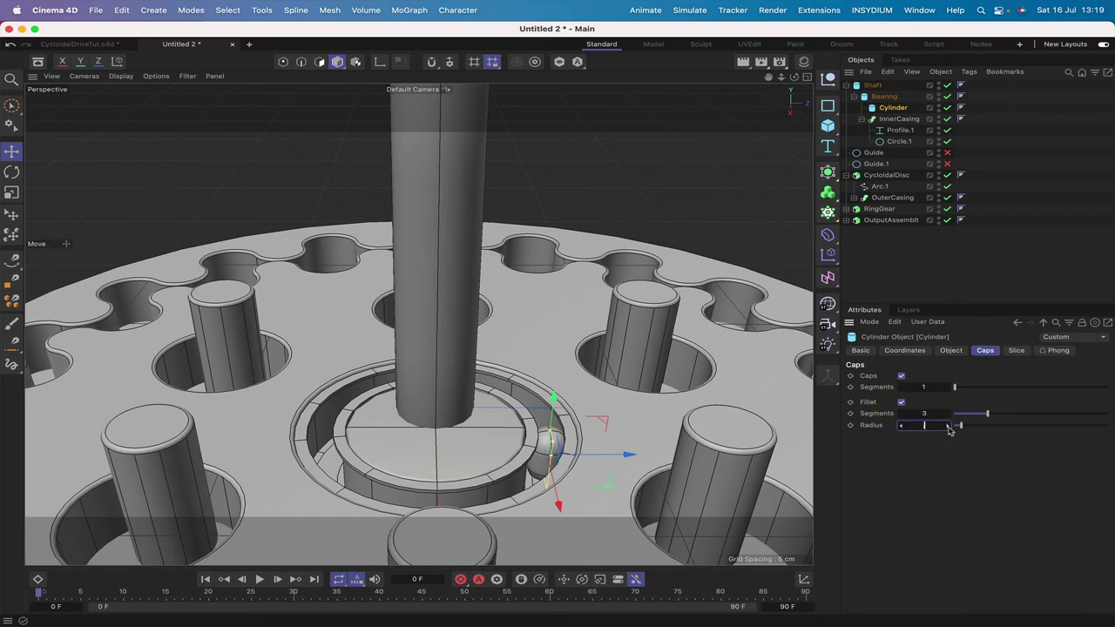
{"action": "type", "text": ".05"}
{"action": "key", "text": "Return"}
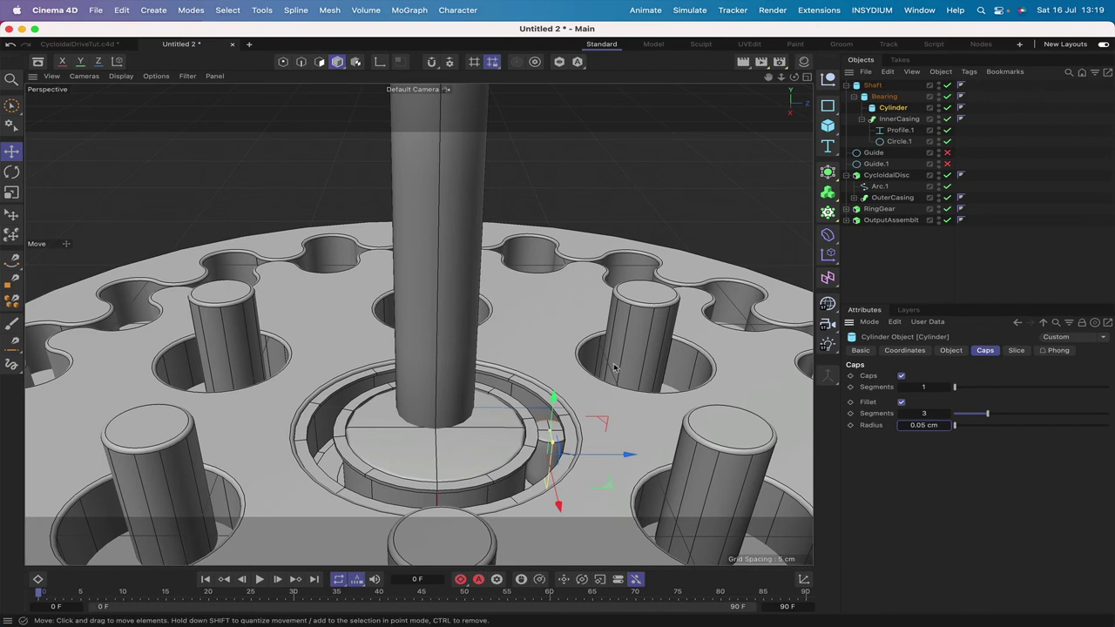
{"action": "left_click_drag", "start_coordinate": [793, 77], "coordinate": [834, 95]}
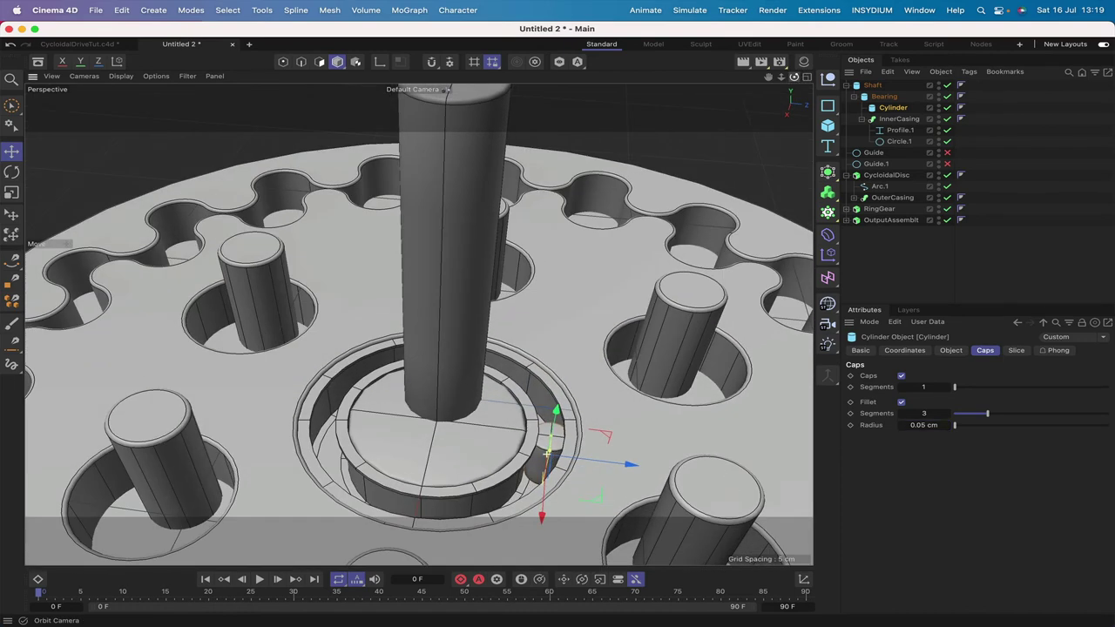
Compare InnerCasing's Circle.1 radius (2.25 cm) with OuterCasing's Circle.1 radius (3.5 cm).
{"action": "left_click", "coordinate": [899, 141]}
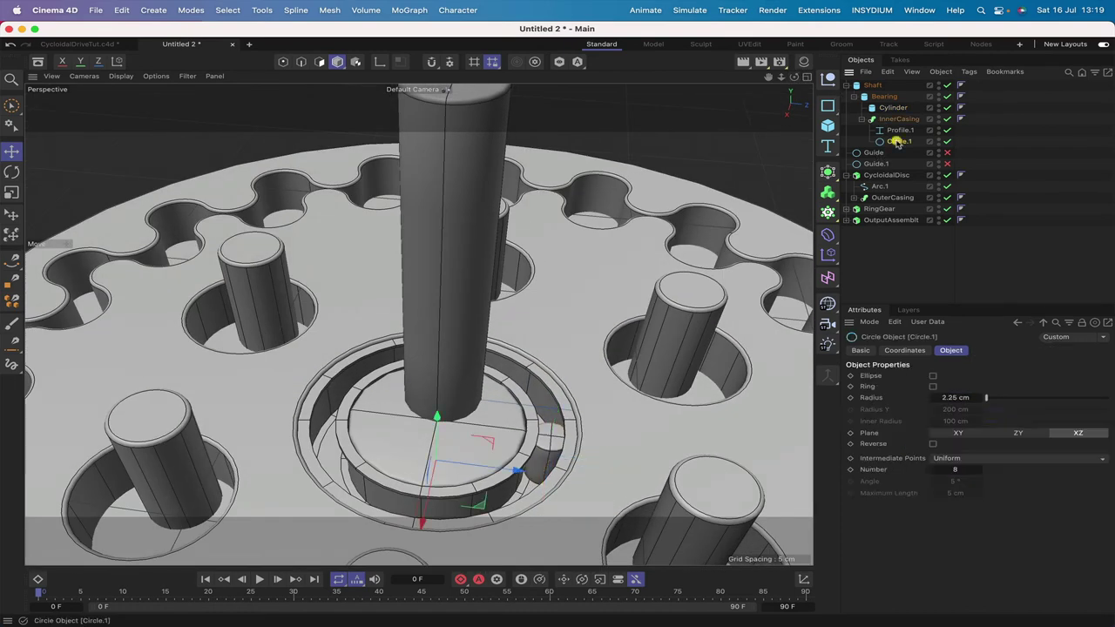
{"action": "left_click", "coordinate": [854, 197]}
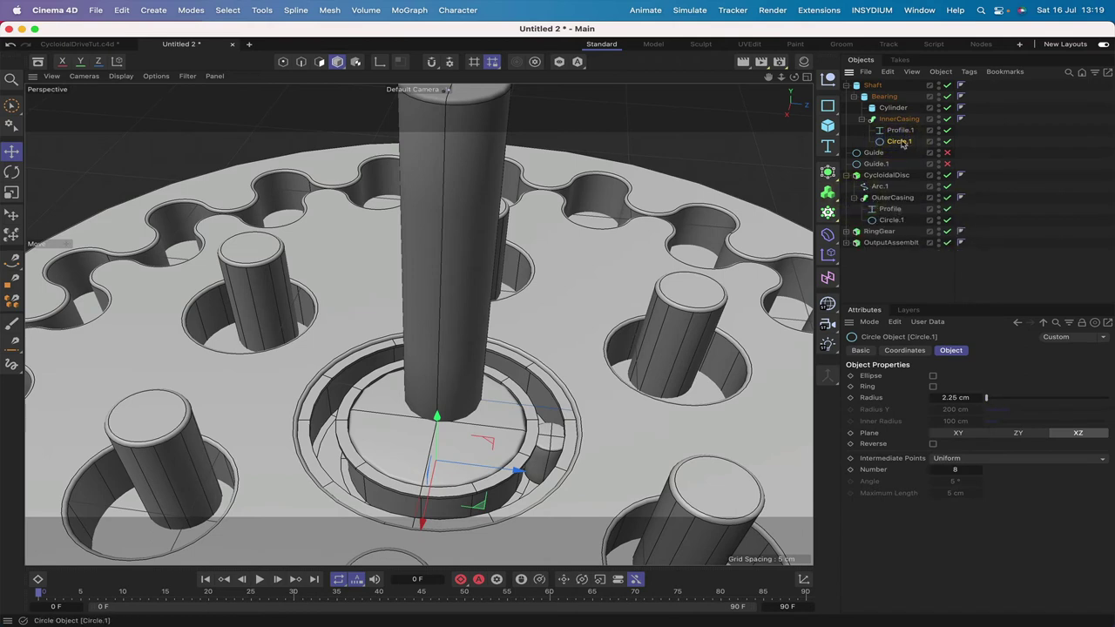
{"action": "left_click", "coordinate": [890, 220]}
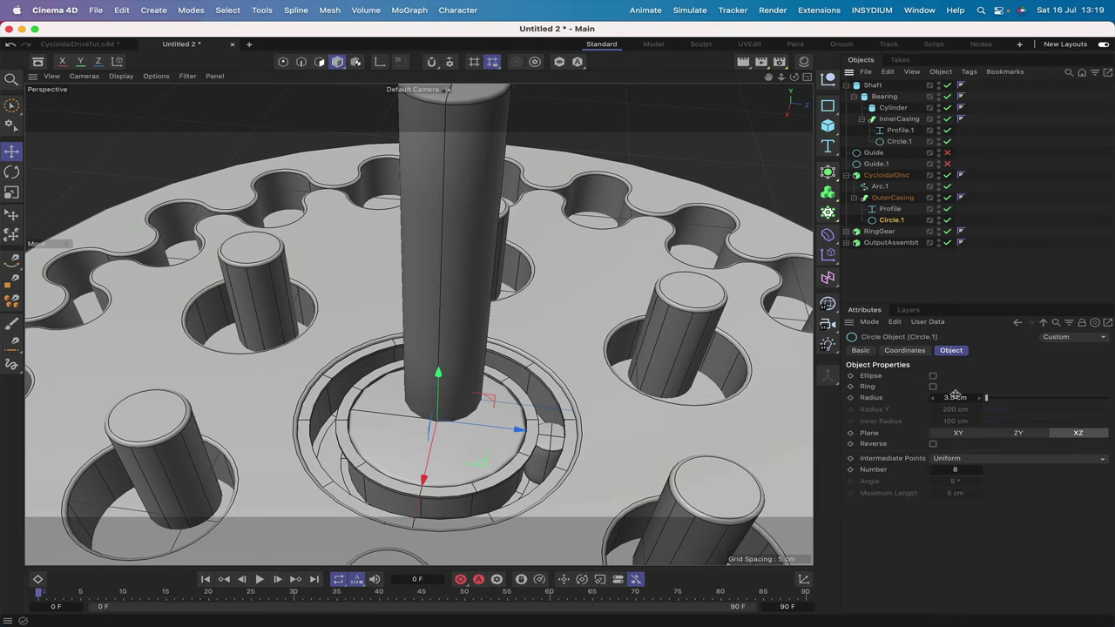
Open Calculator, enter 2.25 as a trial, then clear the display.
{"action": "mouse_move", "coordinate": [316, 610]}
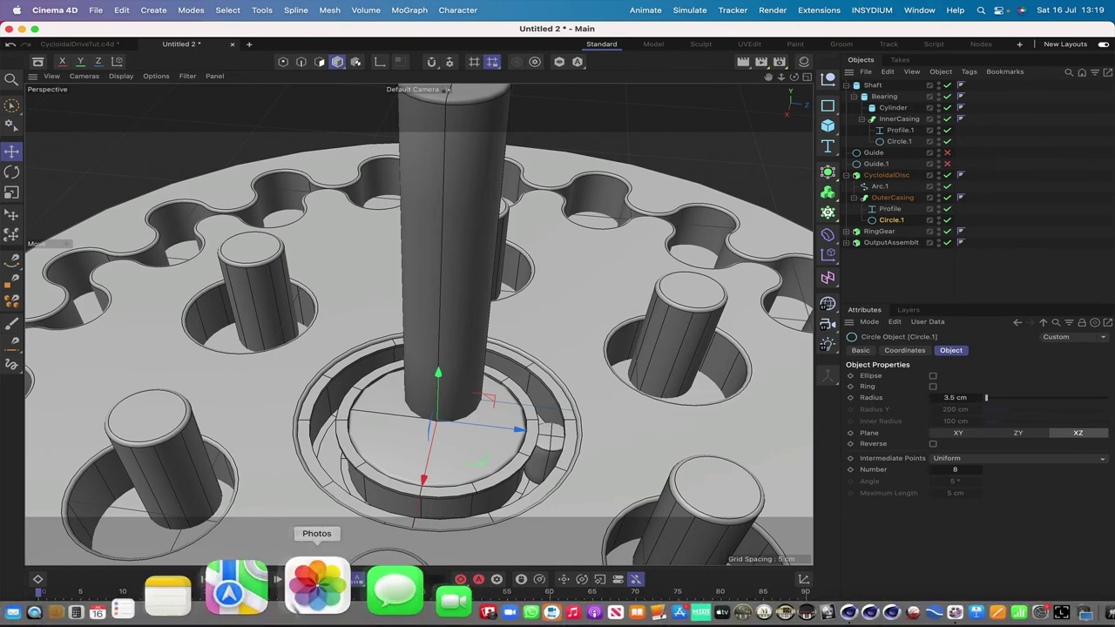
{"action": "left_click", "coordinate": [202, 581]}
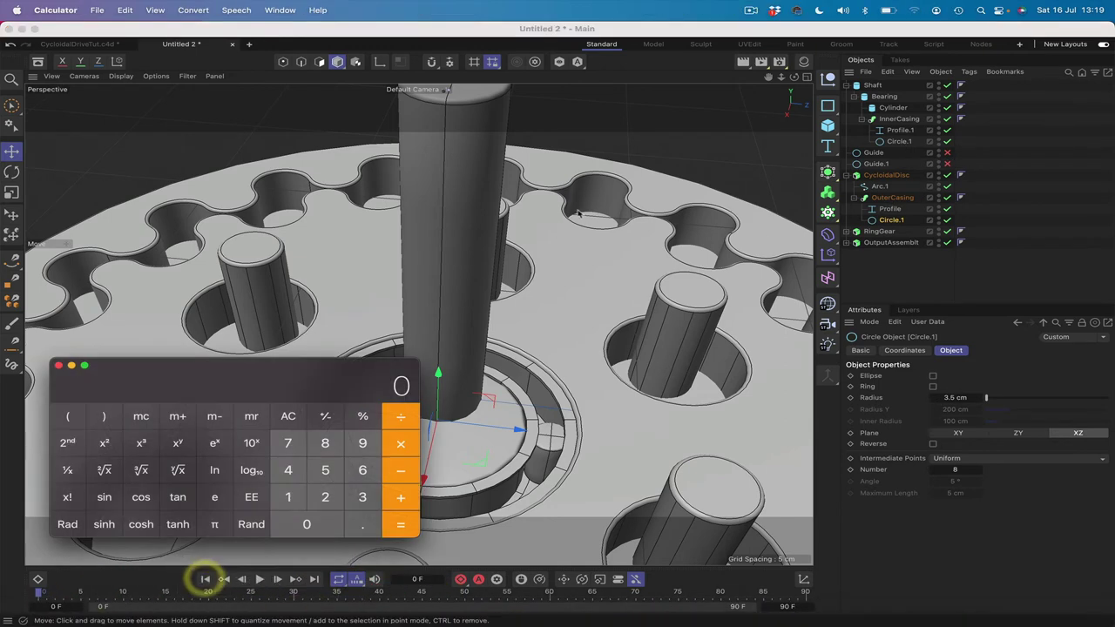
{"action": "left_click", "coordinate": [325, 496]}
{"action": "left_click", "coordinate": [362, 524]}
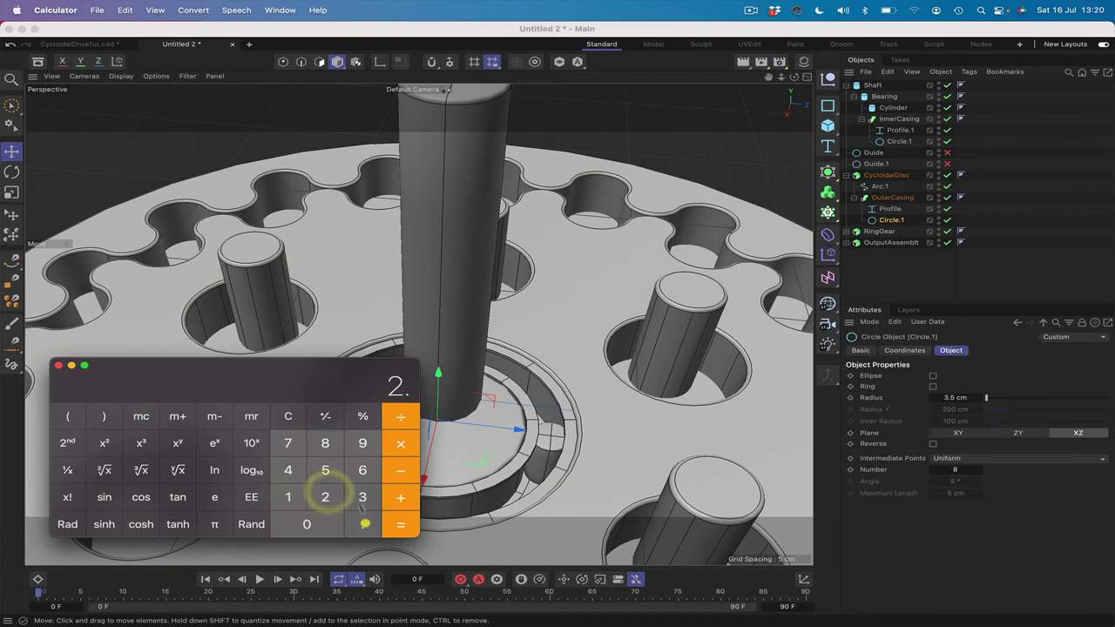
{"action": "left_click", "coordinate": [325, 470]}
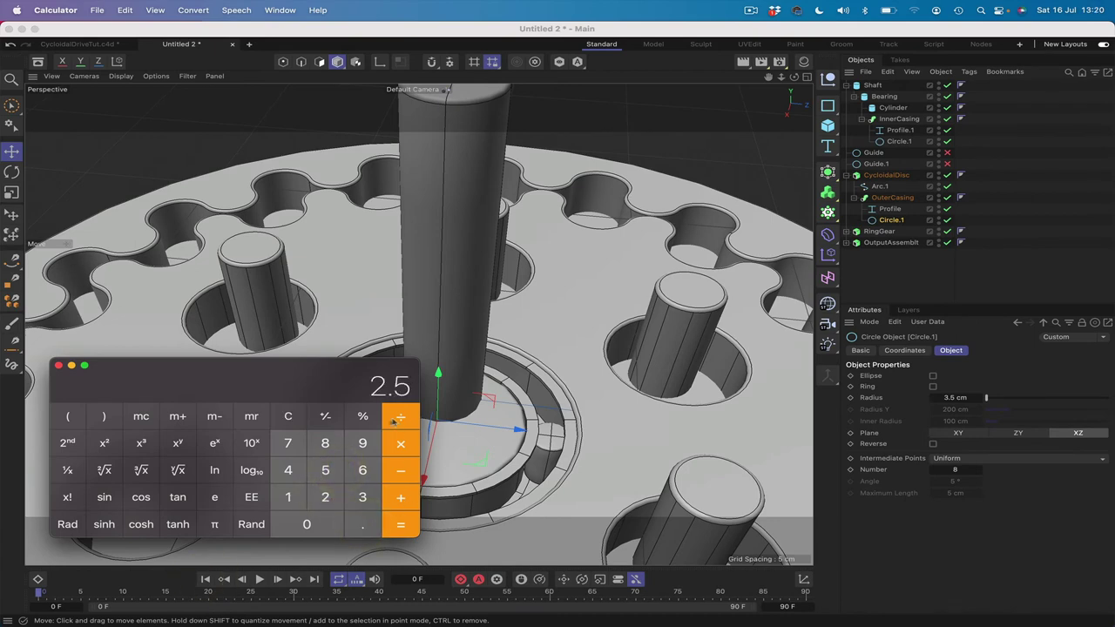
{"action": "key", "text": "BackSpace"}
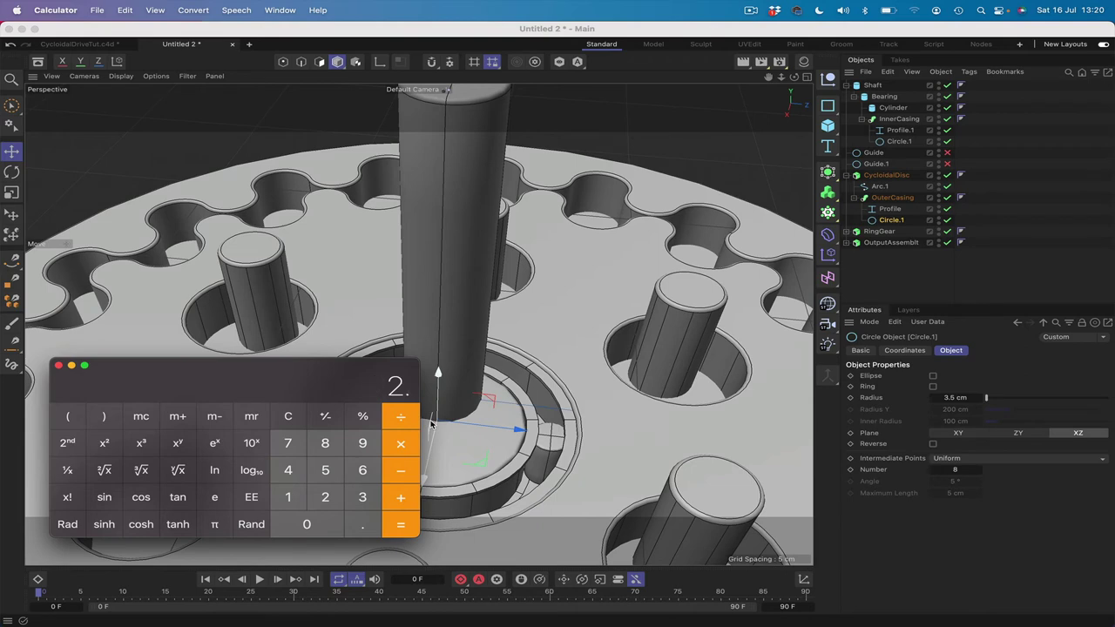
{"action": "left_click", "coordinate": [325, 497]}
{"action": "left_click", "coordinate": [326, 471]}
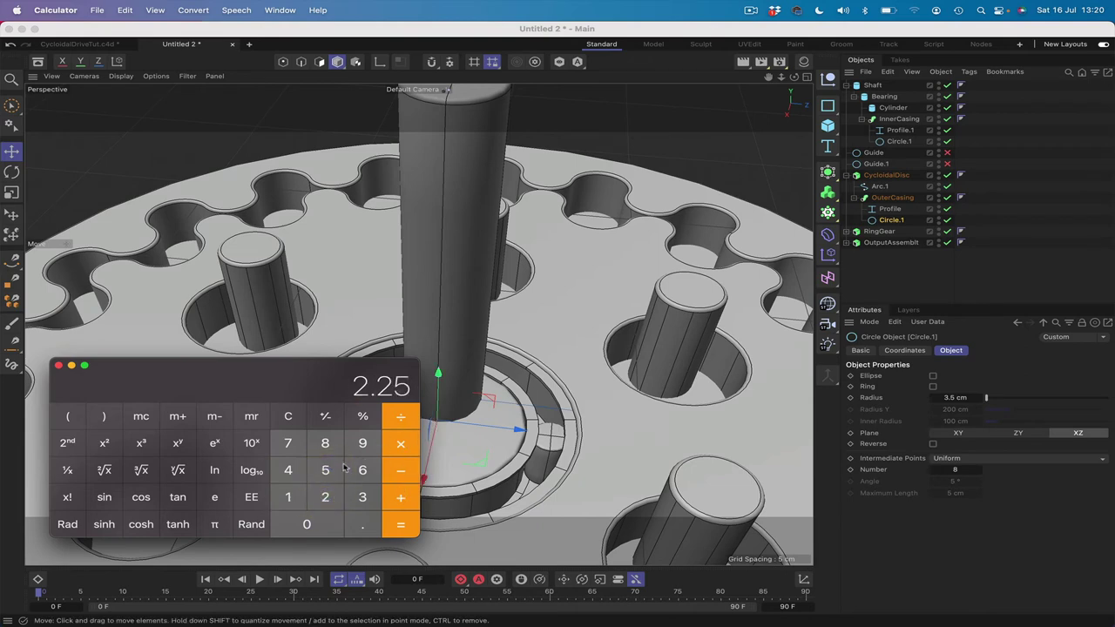
{"action": "left_click", "coordinate": [289, 418]}
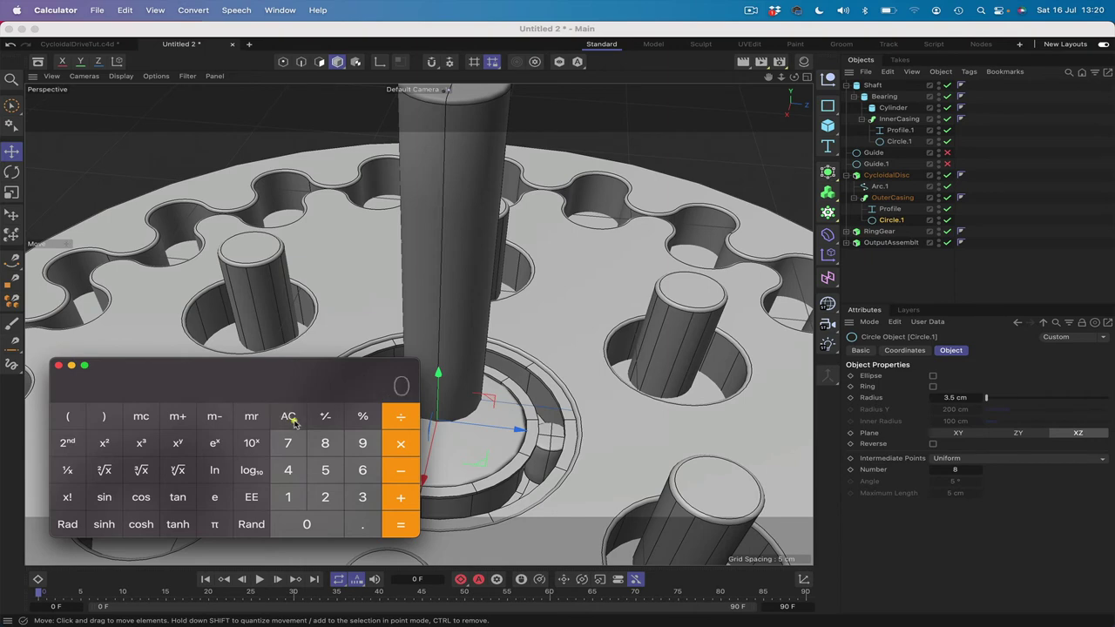
Compute 3.5 − 2.25 to get 1.25 in Calculator.
{"action": "left_click", "coordinate": [362, 500]}
{"action": "left_click", "coordinate": [363, 524]}
{"action": "left_click", "coordinate": [327, 471]}
{"action": "left_click", "coordinate": [400, 471]}
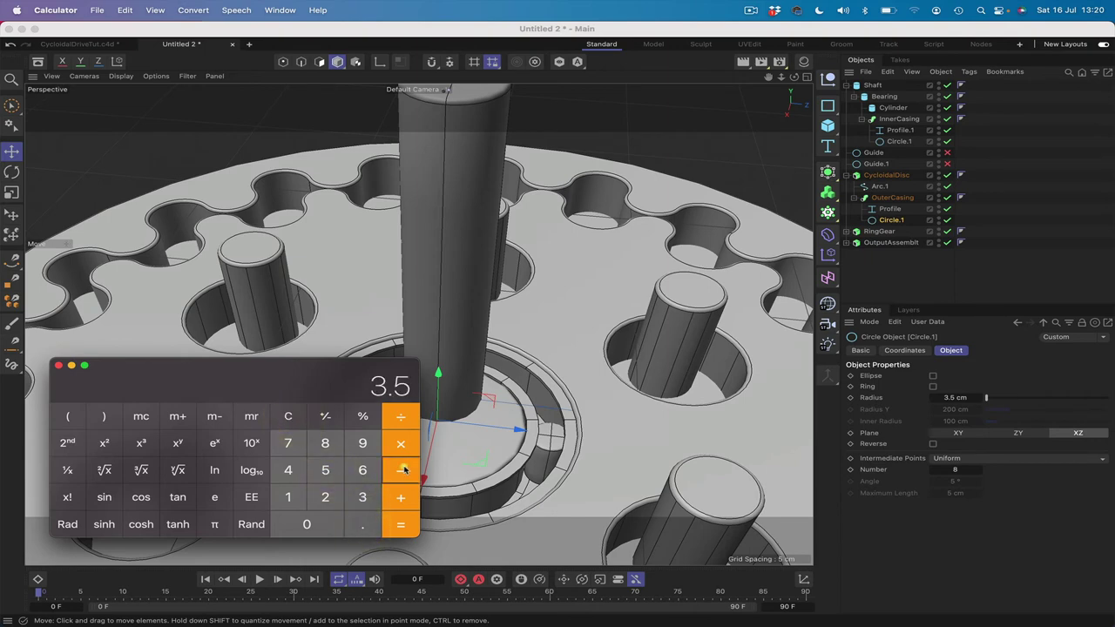
{"action": "left_click", "coordinate": [325, 497]}
{"action": "left_click", "coordinate": [359, 523]}
{"action": "left_click", "coordinate": [325, 496]}
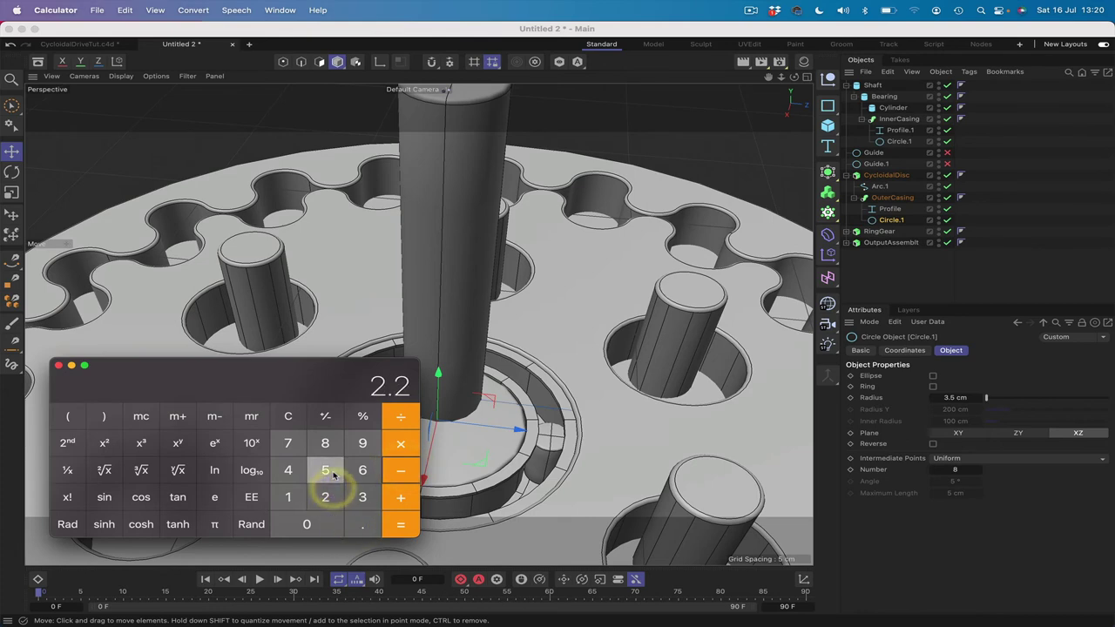
{"action": "left_click", "coordinate": [325, 470]}
{"action": "left_click", "coordinate": [402, 525]}
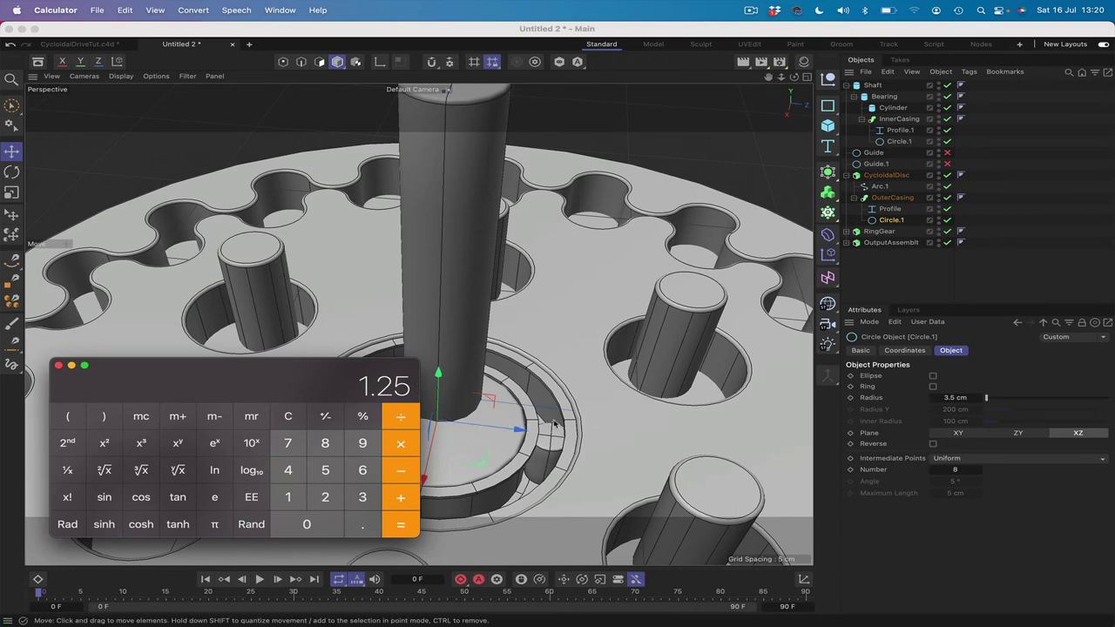
Halve 1.25 to 0.625, then add 2.25 to reach 2.875.
{"action": "left_click", "coordinate": [400, 418]}
{"action": "left_click", "coordinate": [325, 497]}
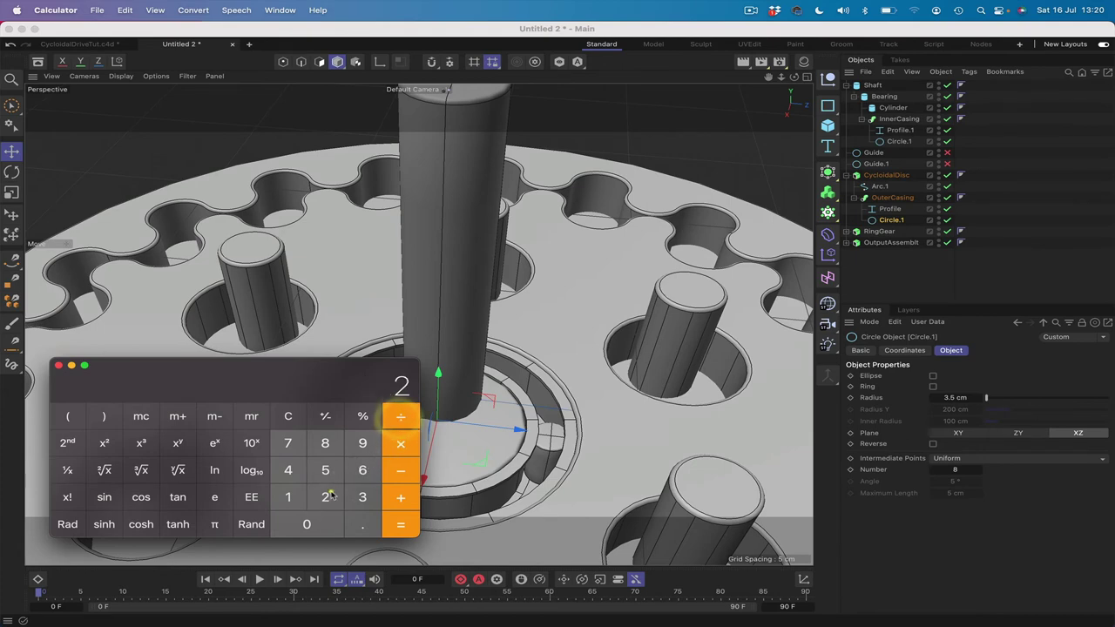
{"action": "left_click", "coordinate": [393, 521]}
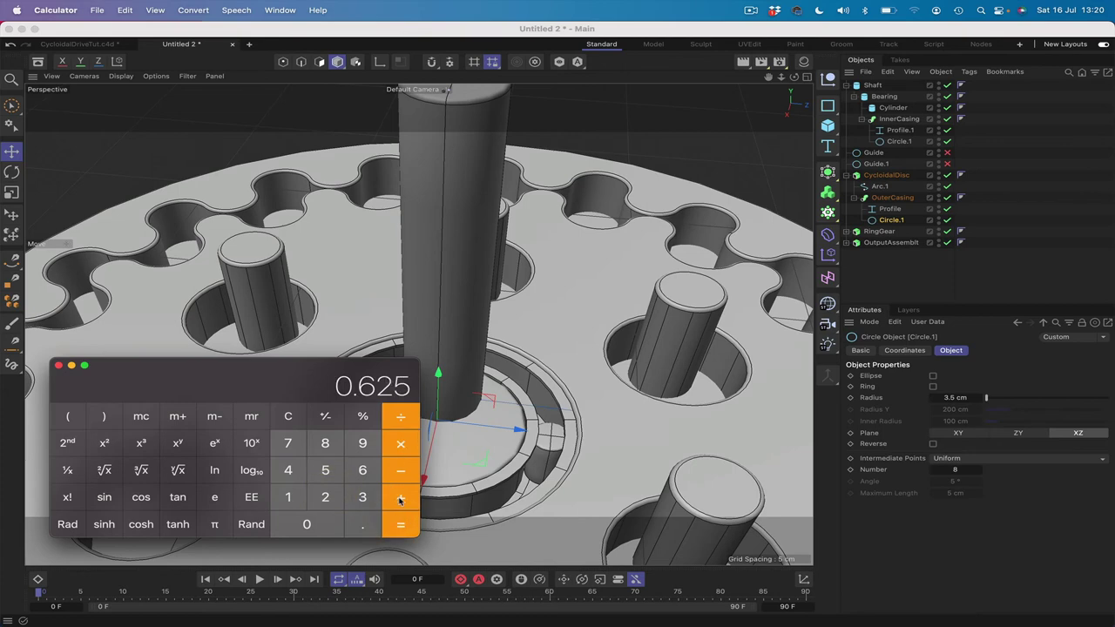
{"action": "left_click", "coordinate": [400, 499]}
{"action": "left_click", "coordinate": [329, 498]}
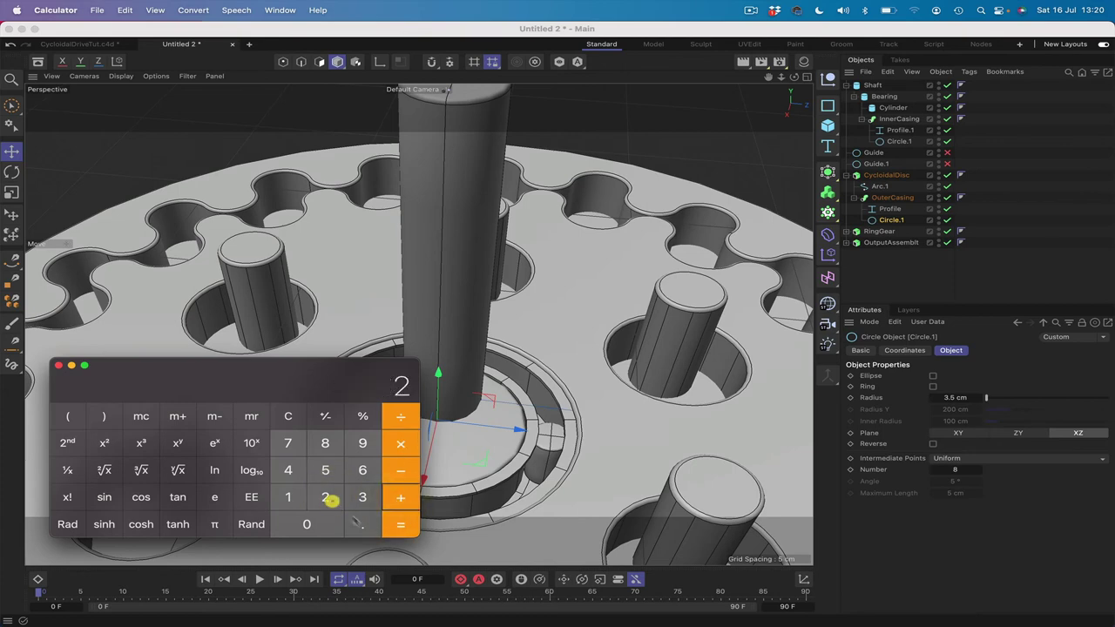
{"action": "left_click", "coordinate": [363, 524]}
{"action": "left_click", "coordinate": [325, 497]}
{"action": "left_click", "coordinate": [324, 470]}
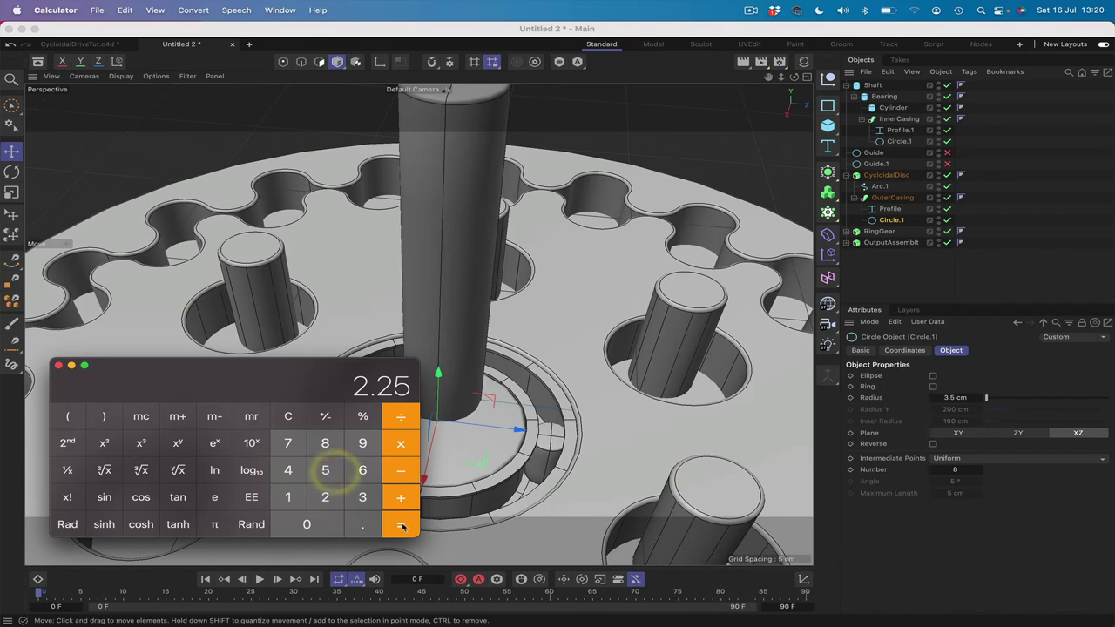
{"action": "left_click", "coordinate": [401, 526]}
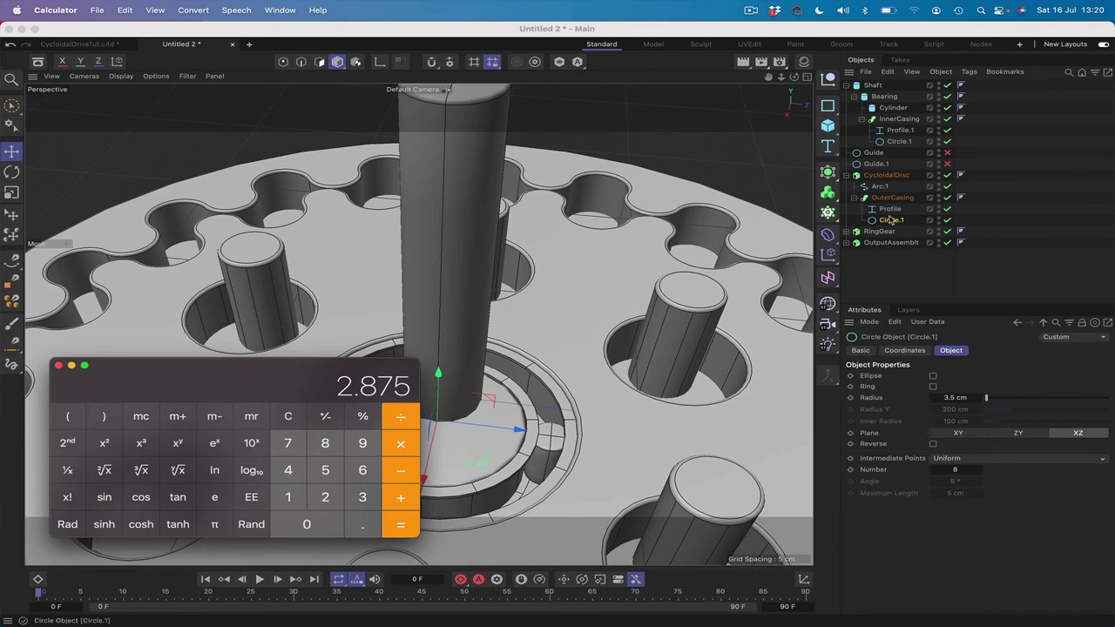
Move Circle.1 out of OuterCasing and set its radius to 2.875 cm.
{"action": "left_click_drag", "start_coordinate": [890, 221], "coordinate": [869, 232]}
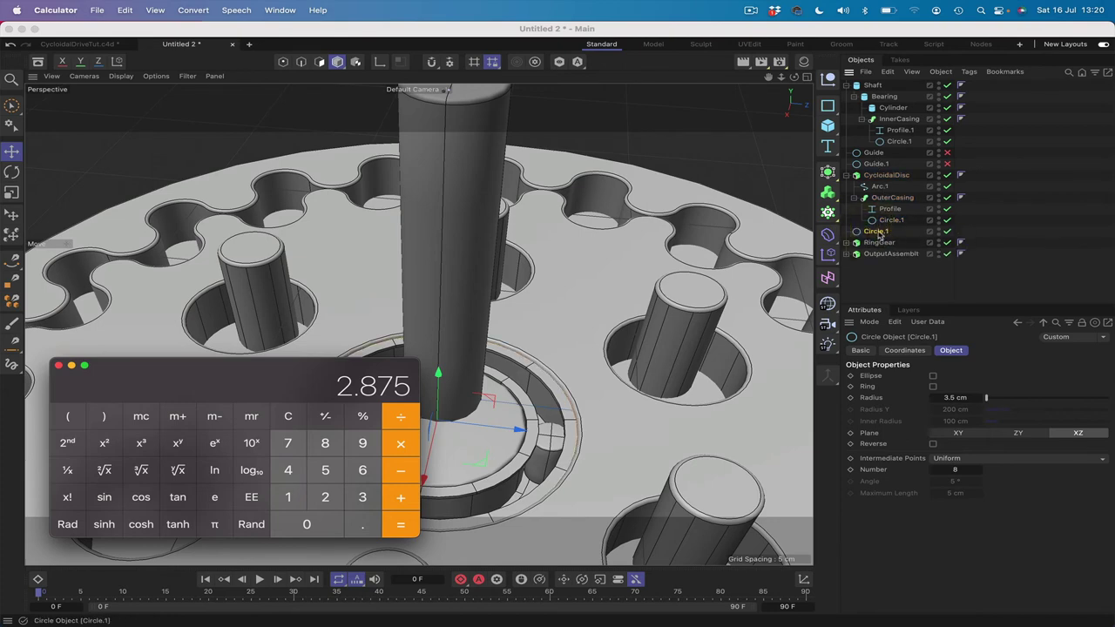
{"action": "left_click", "coordinate": [952, 397]}
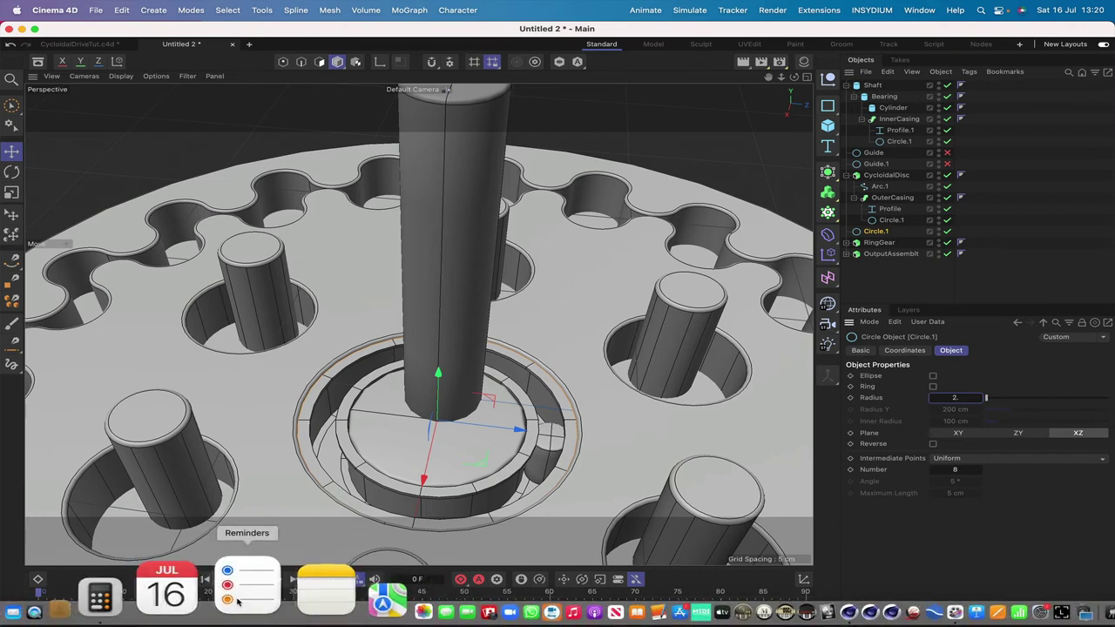
{"action": "left_click", "coordinate": [201, 592]}
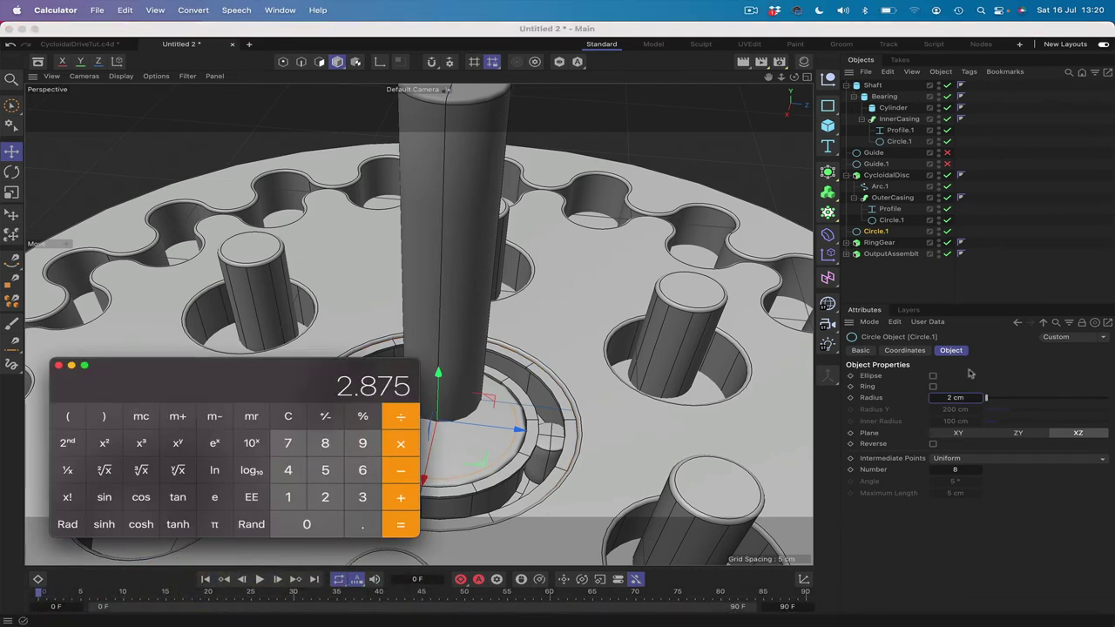
{"action": "left_click", "coordinate": [953, 398]}
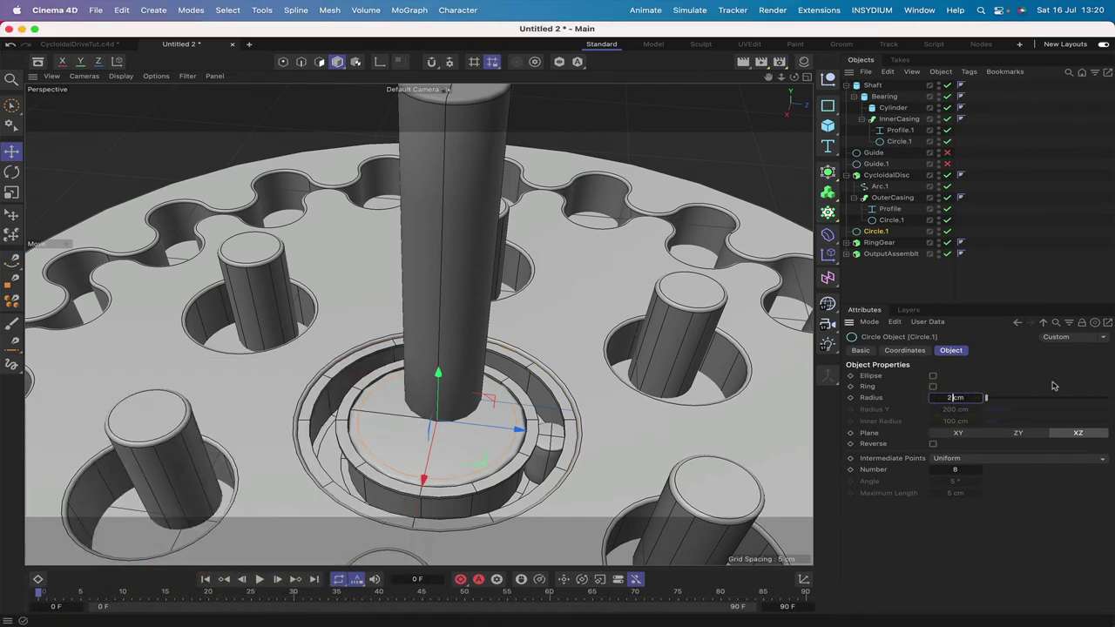
{"action": "type", "text": "2.875"}
{"action": "key", "text": "Return"}
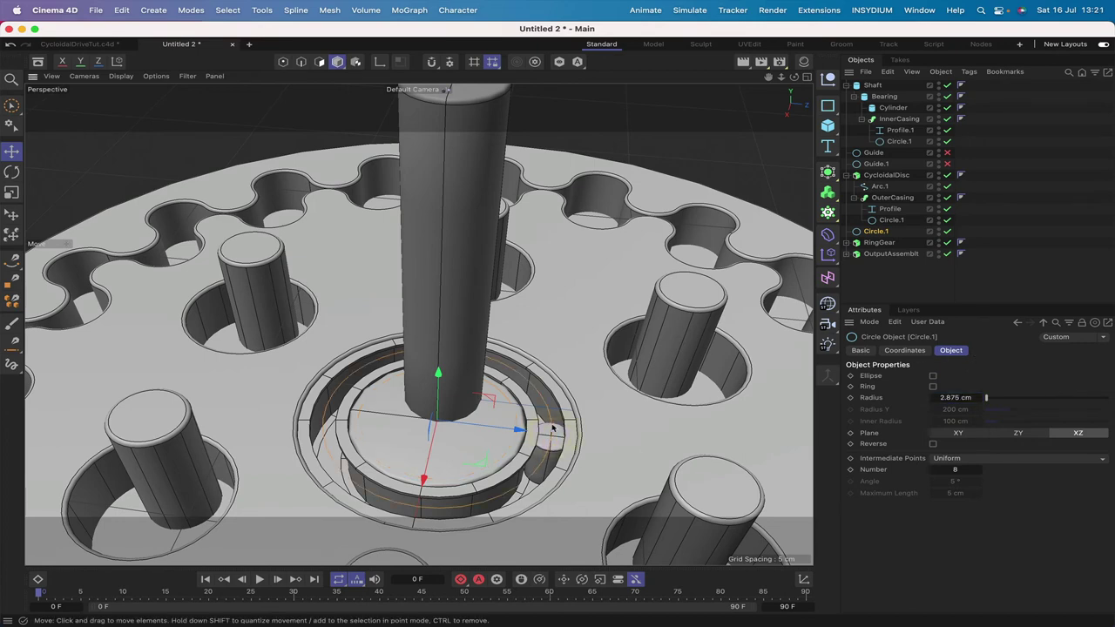
Lower Circle.1 to a Y position of -1 cm.
{"action": "left_click", "coordinate": [904, 350]}
{"action": "left_click", "coordinate": [910, 402]}
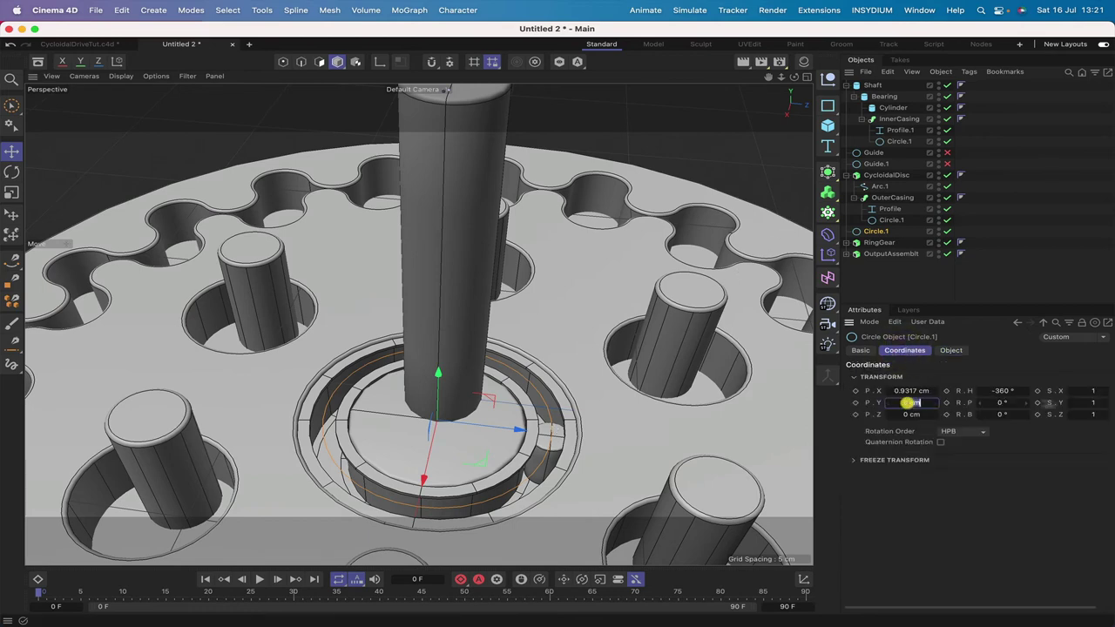
{"action": "type", "text": "-1"}
{"action": "key", "text": "Return"}
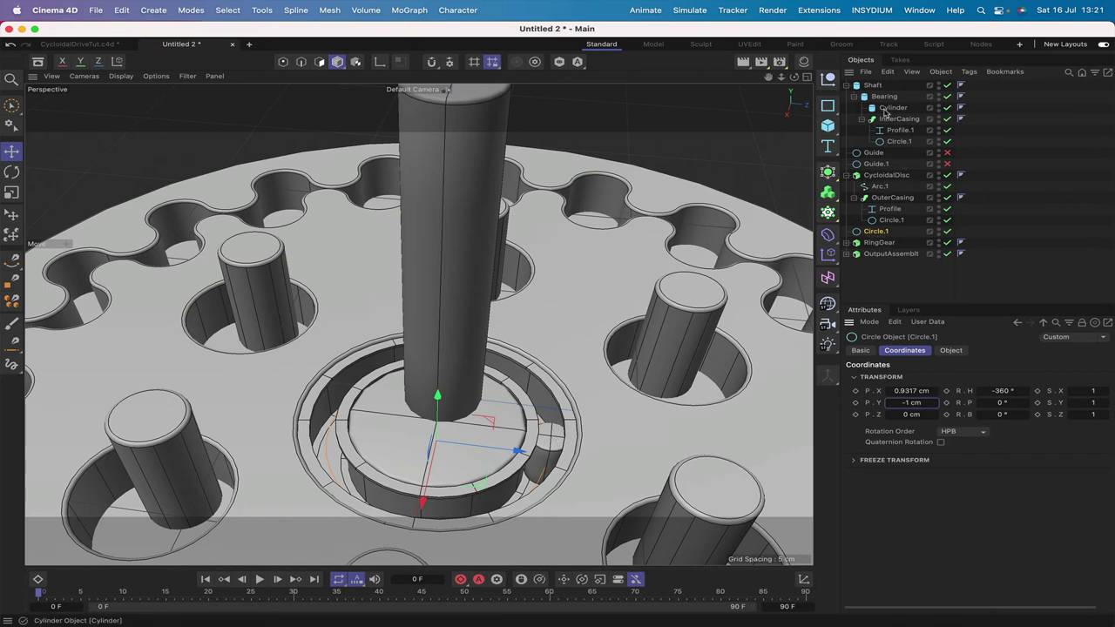
Move Cylinder out of Bearing and start a Duplicate with 16 copies.
{"action": "left_click_drag", "start_coordinate": [890, 107], "coordinate": [854, 226]}
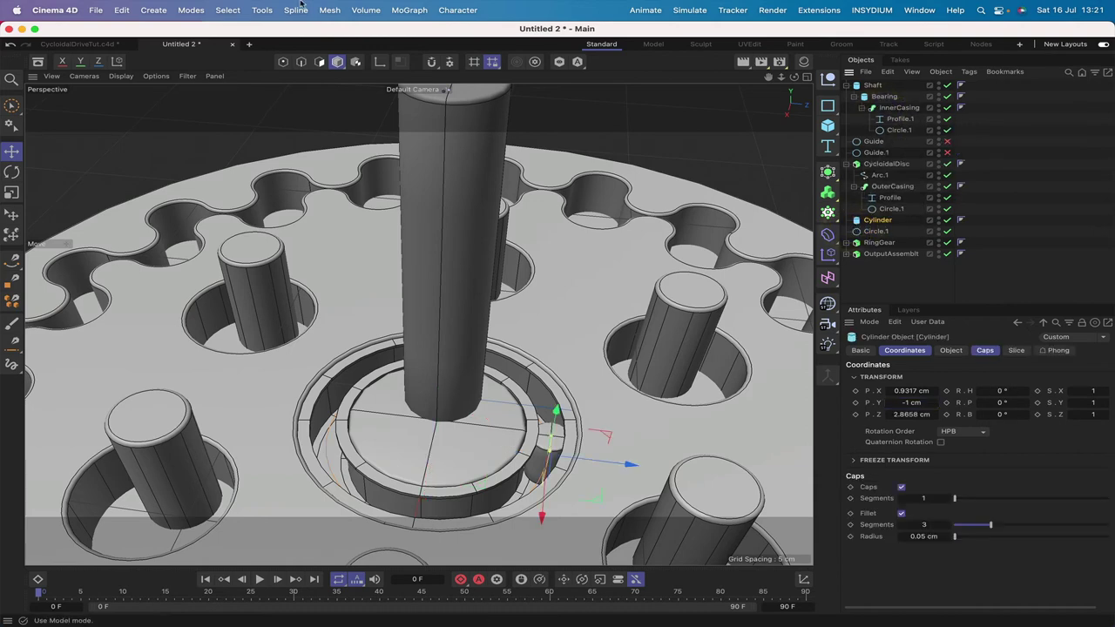
{"action": "left_click", "coordinate": [263, 10]}
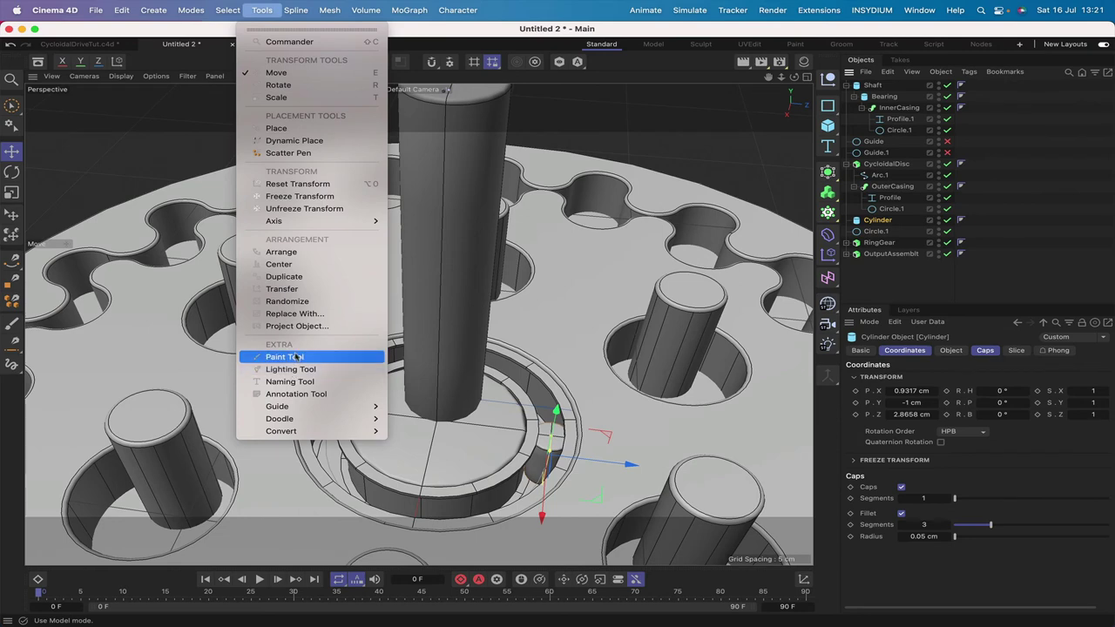
{"action": "left_click", "coordinate": [292, 277]}
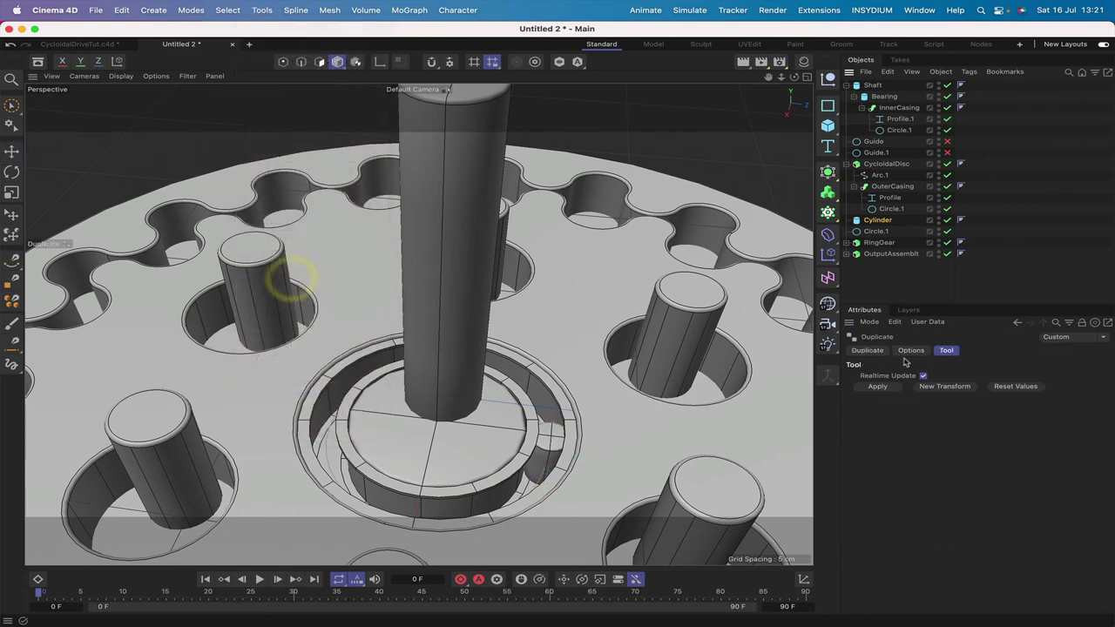
{"action": "left_click", "coordinate": [867, 350]}
{"action": "left_click", "coordinate": [930, 378]}
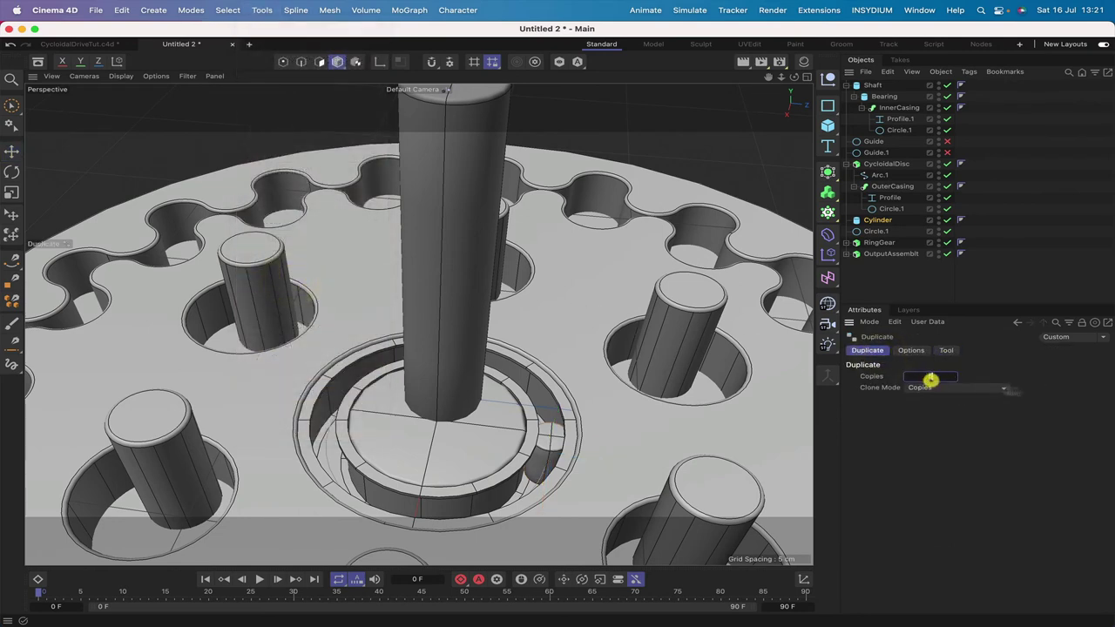
{"action": "type", "text": "16"}
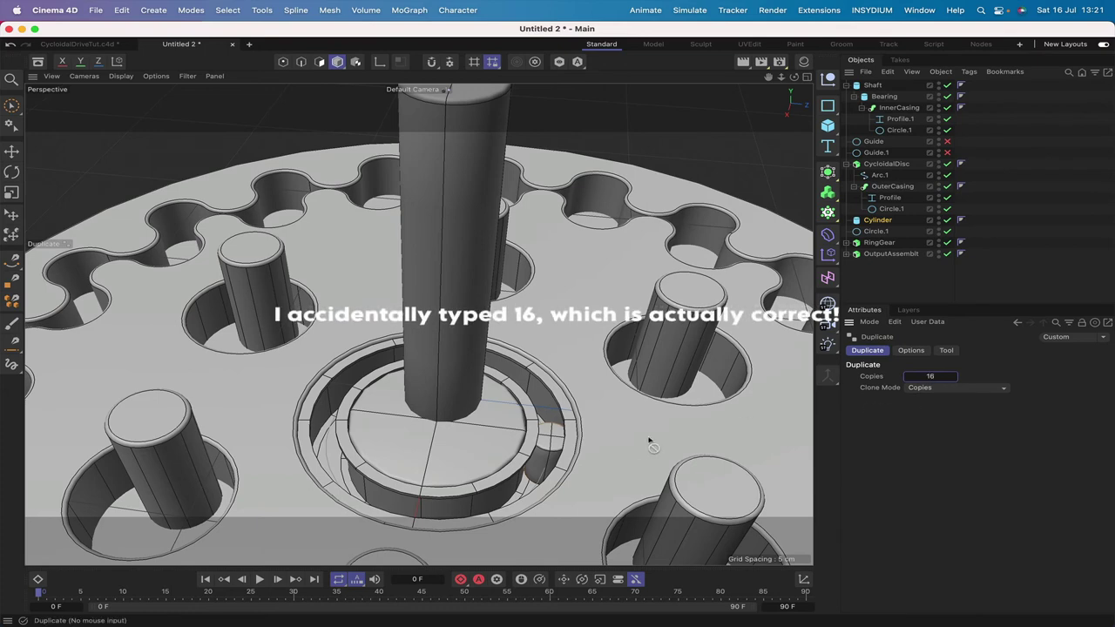
{"action": "key", "text": "Return"}
Distribute the copies Along Spline using Circle.1 and apply the duplication.
{"action": "left_click", "coordinate": [911, 350]}
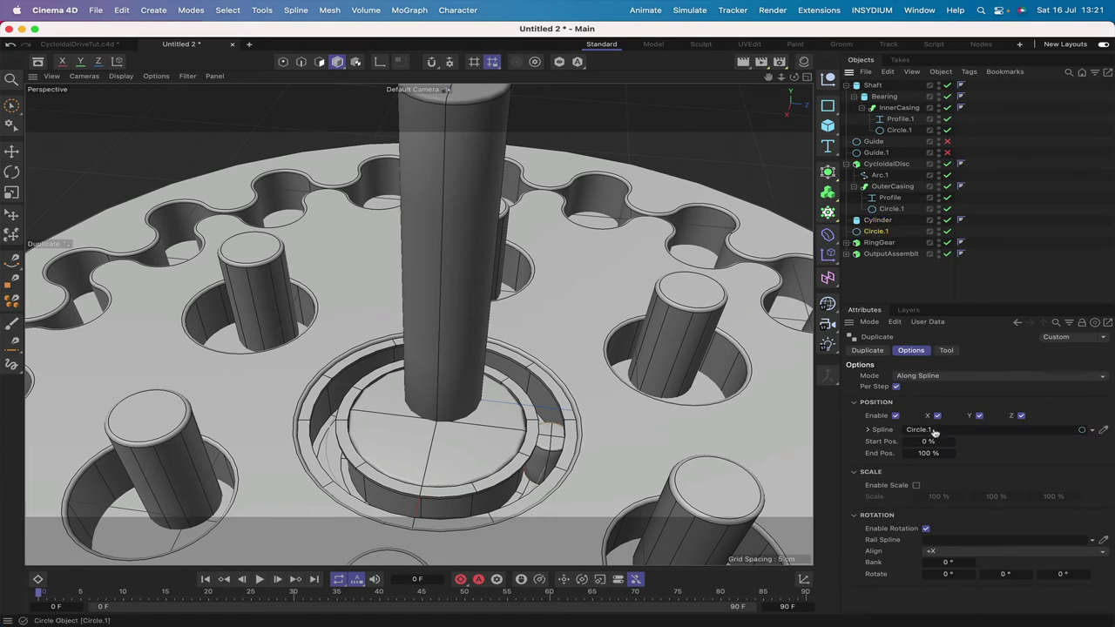
{"action": "left_click_drag", "start_coordinate": [934, 432], "coordinate": [935, 429]}
{"action": "left_click", "coordinate": [949, 351]}
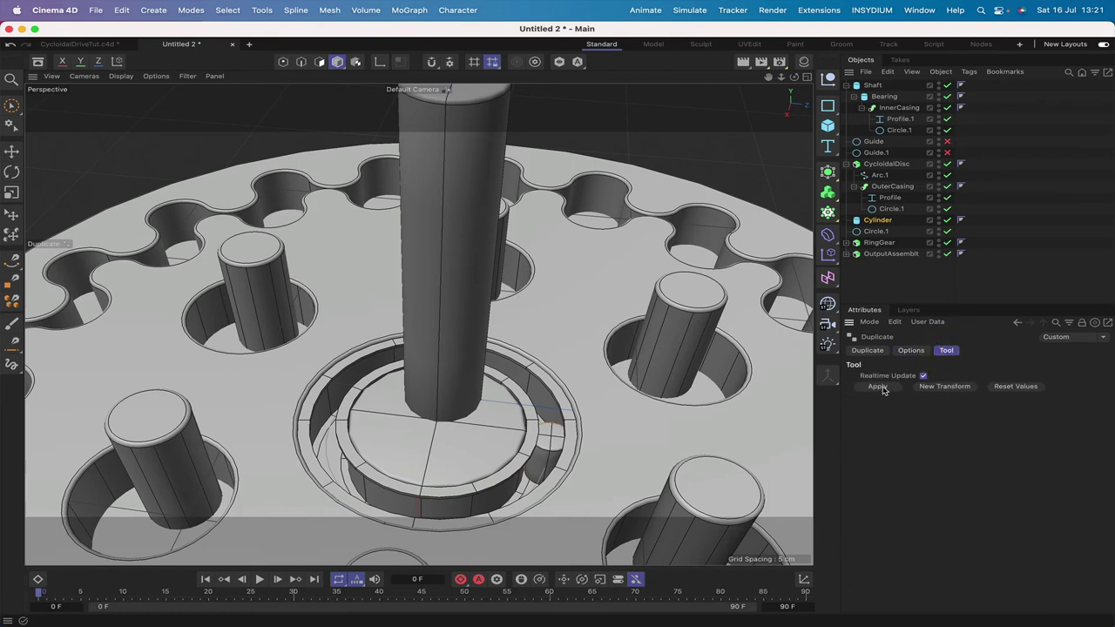
{"action": "left_click", "coordinate": [911, 349]}
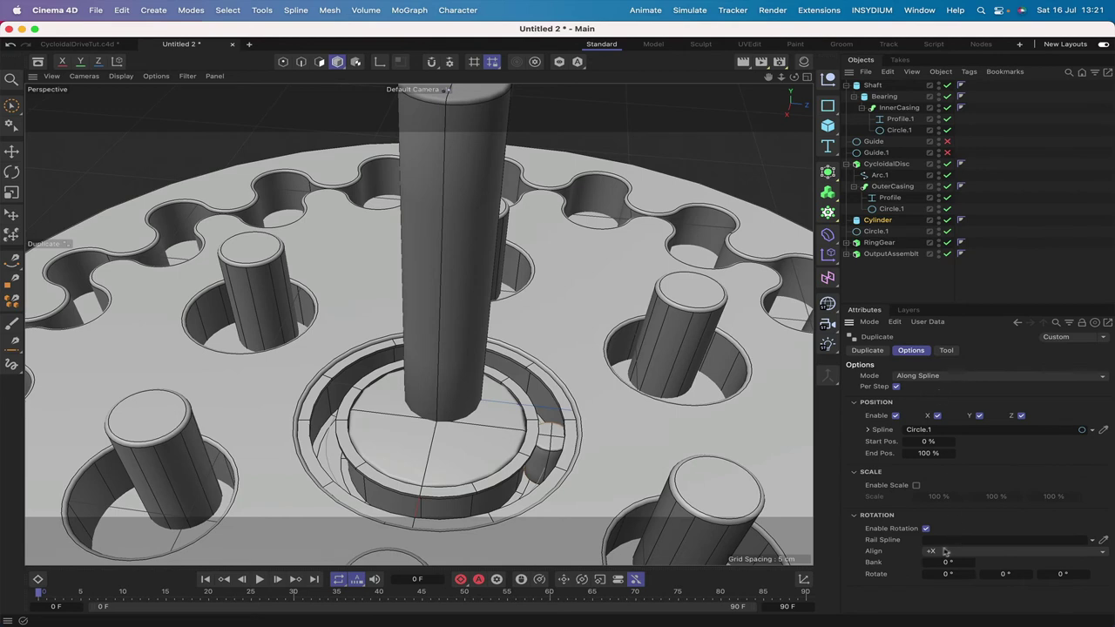
{"action": "left_click", "coordinate": [947, 350]}
{"action": "left_click", "coordinate": [877, 386]}
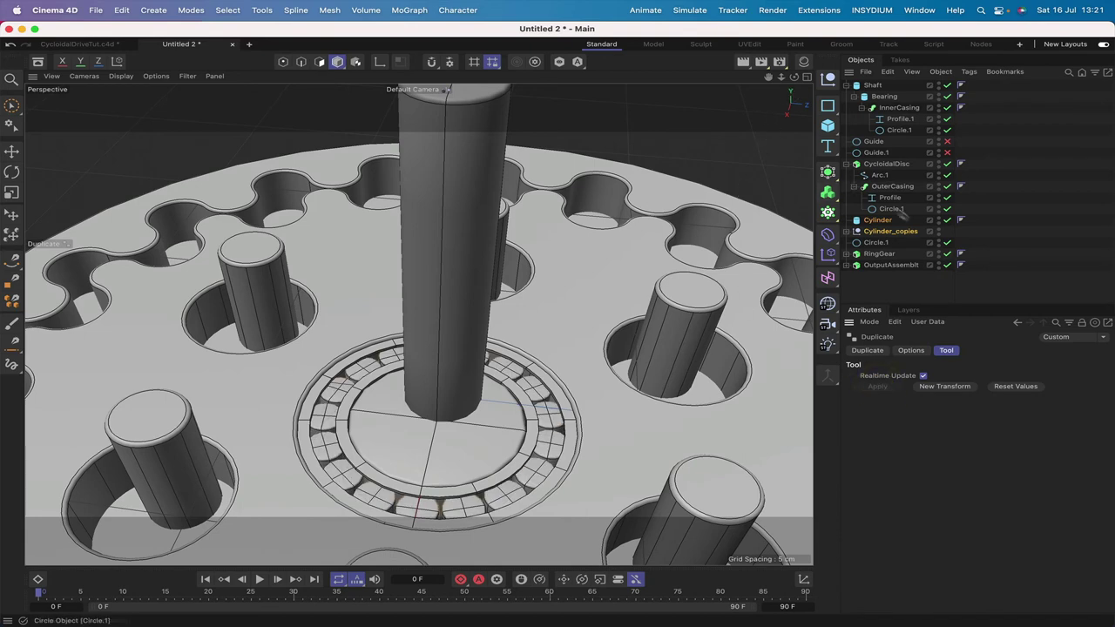
Delete the original Cylinder, keeping only the Cylinder_copies group.
{"action": "left_click", "coordinate": [912, 222]}
{"action": "left_click", "coordinate": [877, 222]}
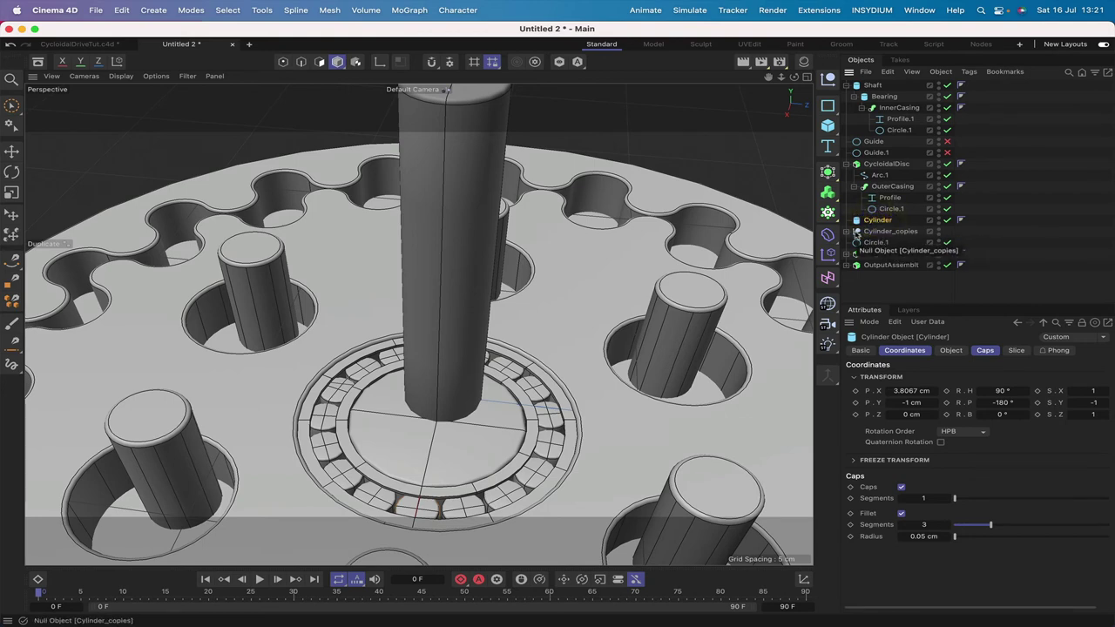
{"action": "left_click", "coordinate": [848, 233]}
{"action": "left_click", "coordinate": [888, 242]}
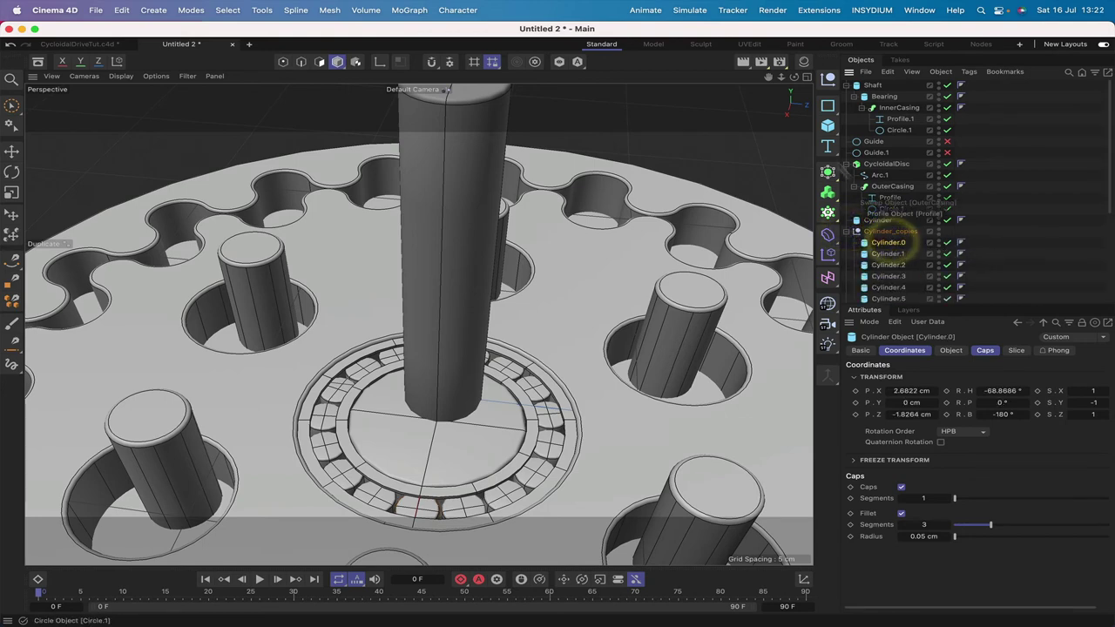
{"action": "left_click", "coordinate": [11, 151]}
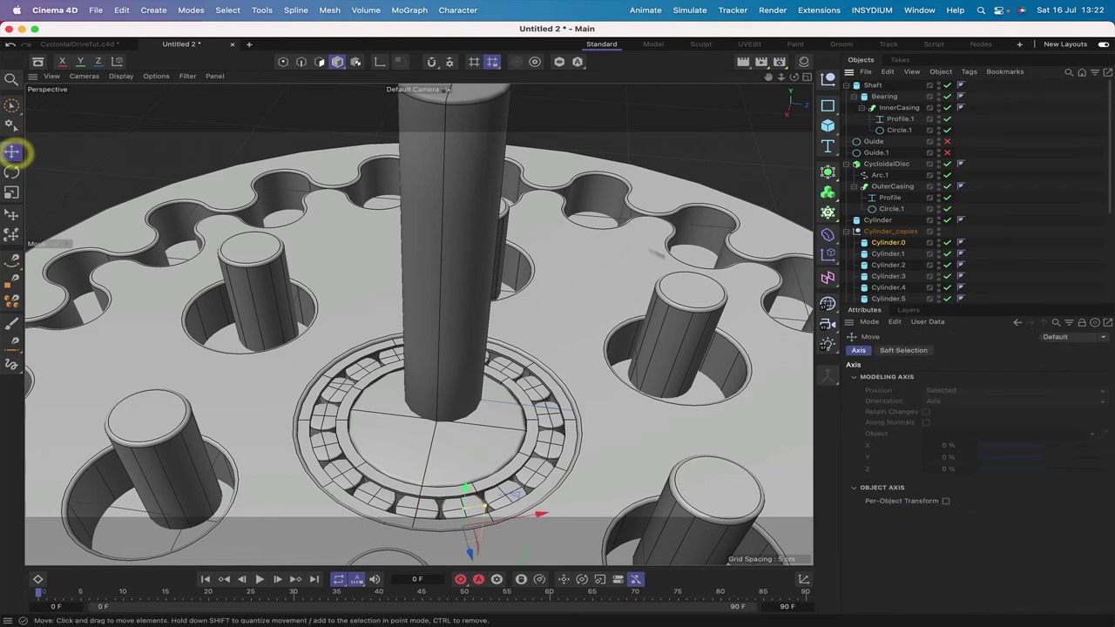
{"action": "left_click", "coordinate": [884, 220]}
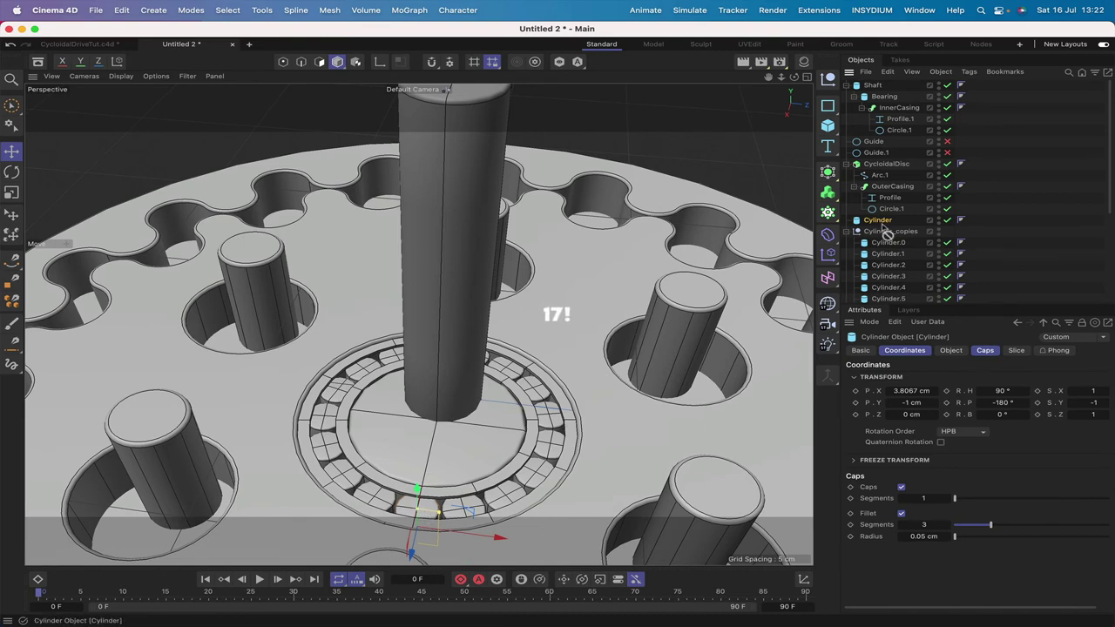
{"action": "key", "text": "Delete"}
Rename Cylinder_copies to Rollers and drag it into the Bearing group.
{"action": "left_click", "coordinate": [846, 219]}
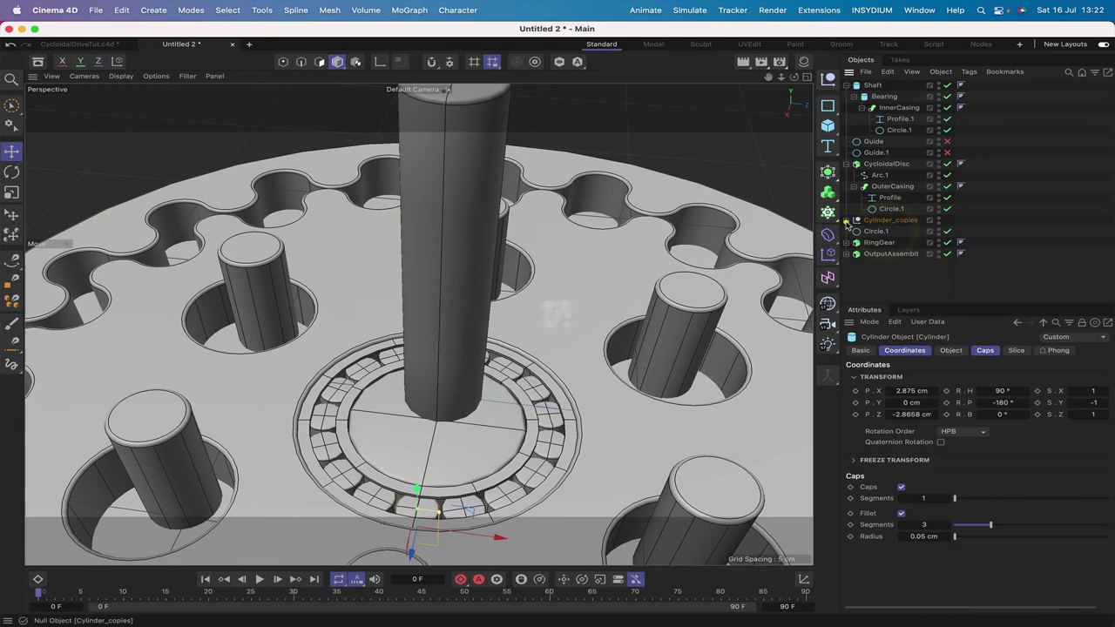
{"action": "double_click", "coordinate": [892, 220]}
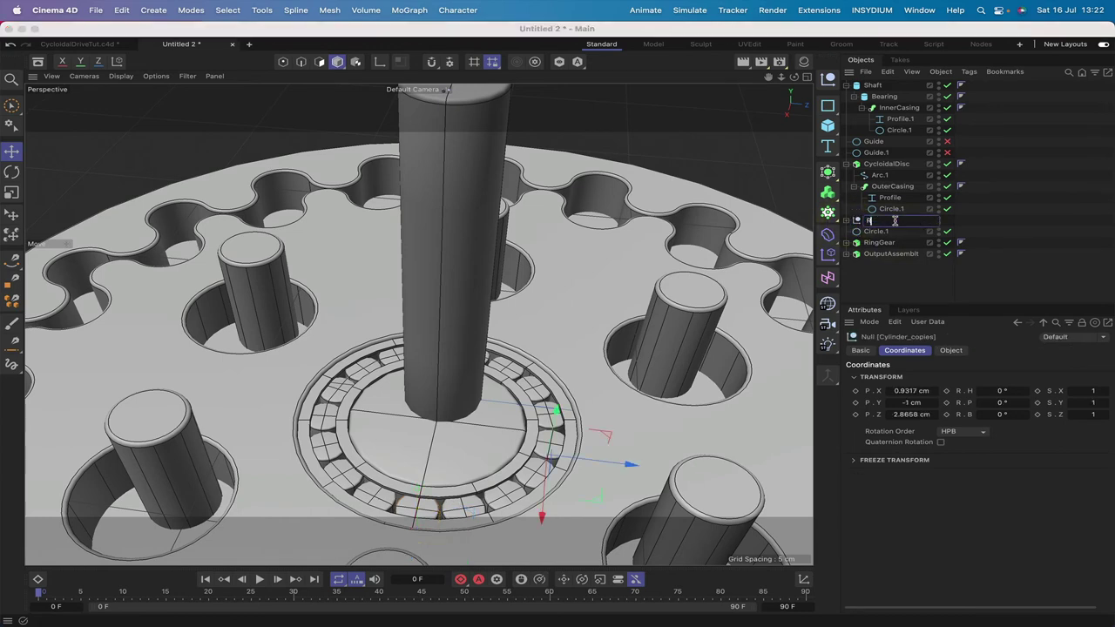
{"action": "key", "text": "Return"}
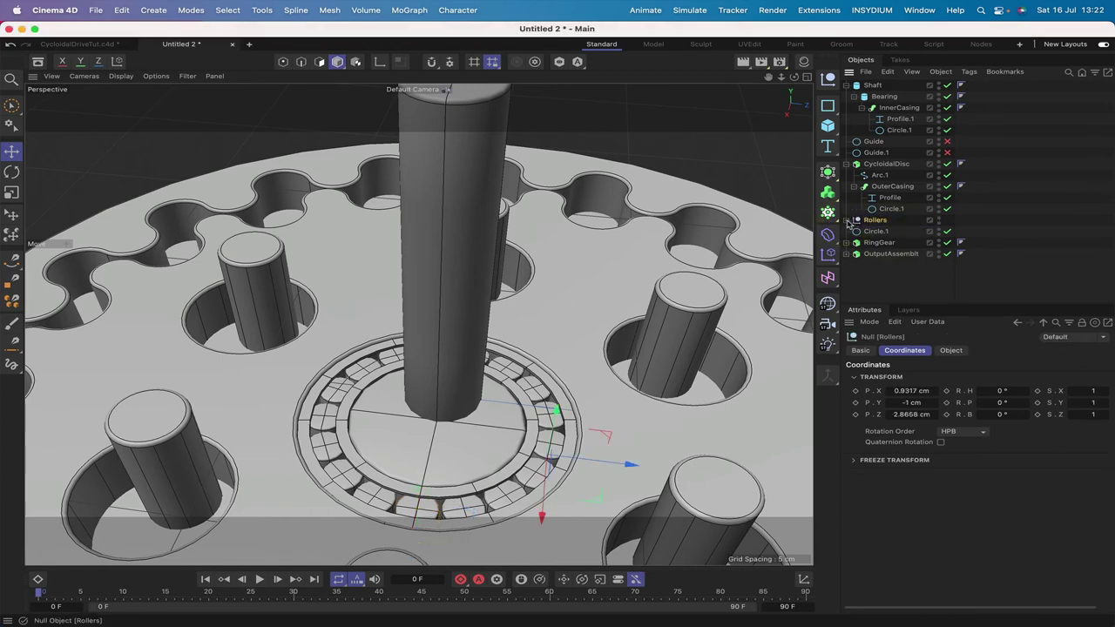
{"action": "left_click", "coordinate": [845, 219]}
{"action": "left_click", "coordinate": [846, 221]}
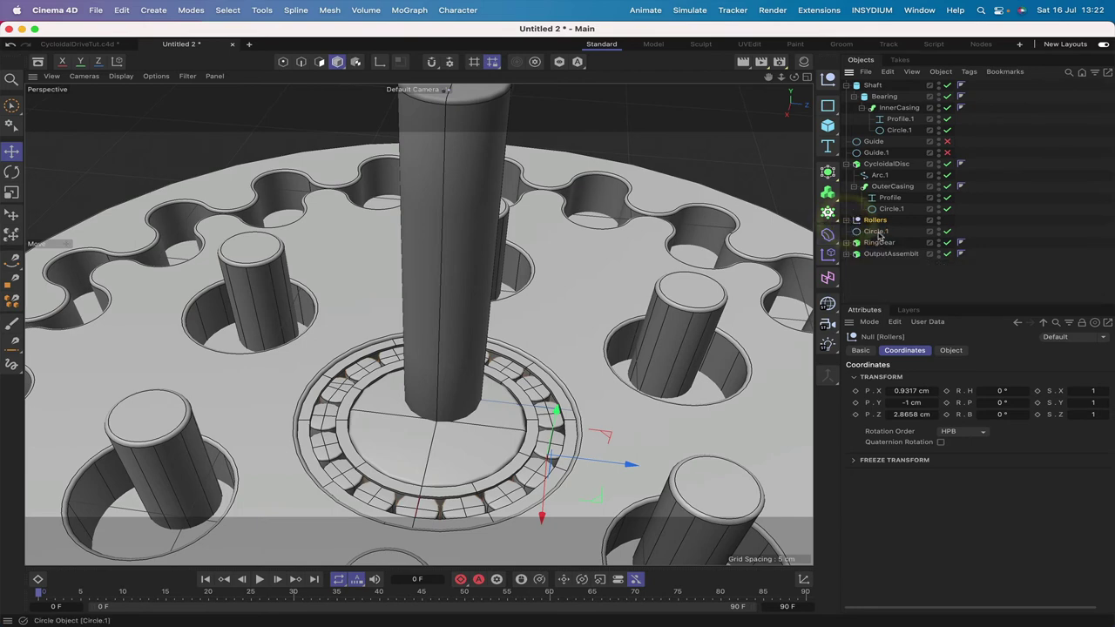
{"action": "left_click", "coordinate": [877, 231]}
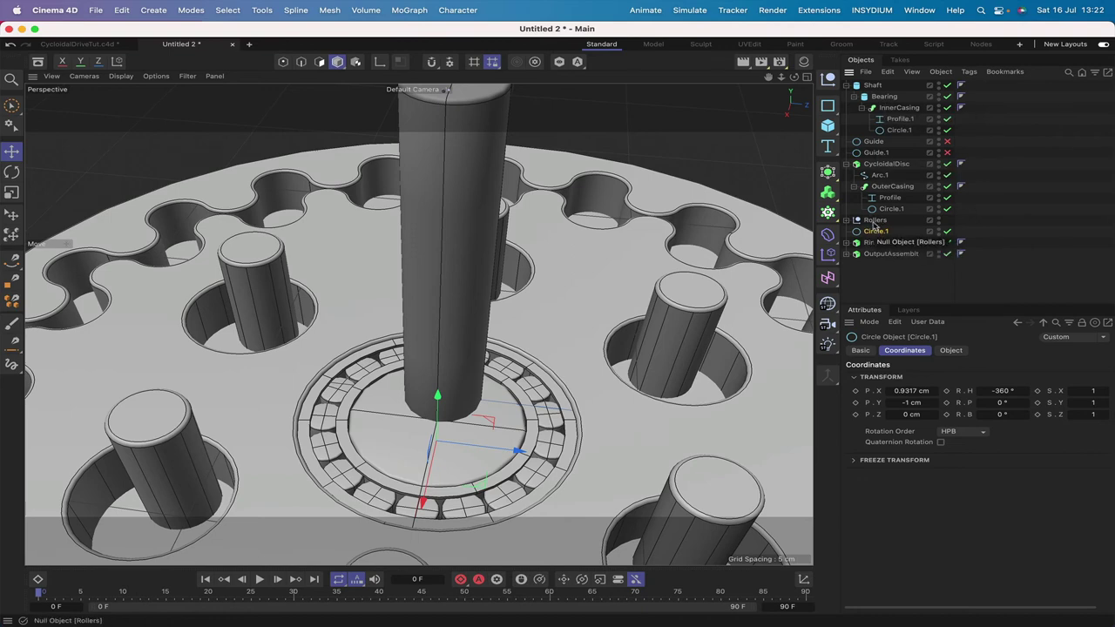
{"action": "left_click_drag", "start_coordinate": [875, 220], "coordinate": [885, 106]}
Place Rollers below InnerCasing, then test-rotate Shaft about 22° and undo it.
{"action": "left_click", "coordinate": [885, 107]}
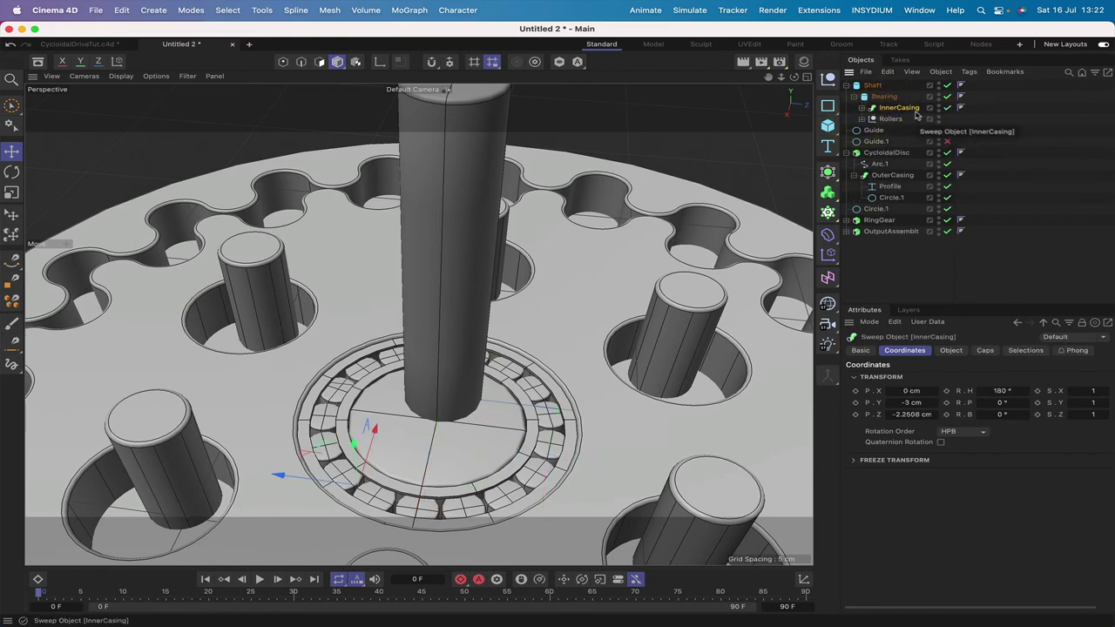
{"action": "left_click", "coordinate": [873, 85]}
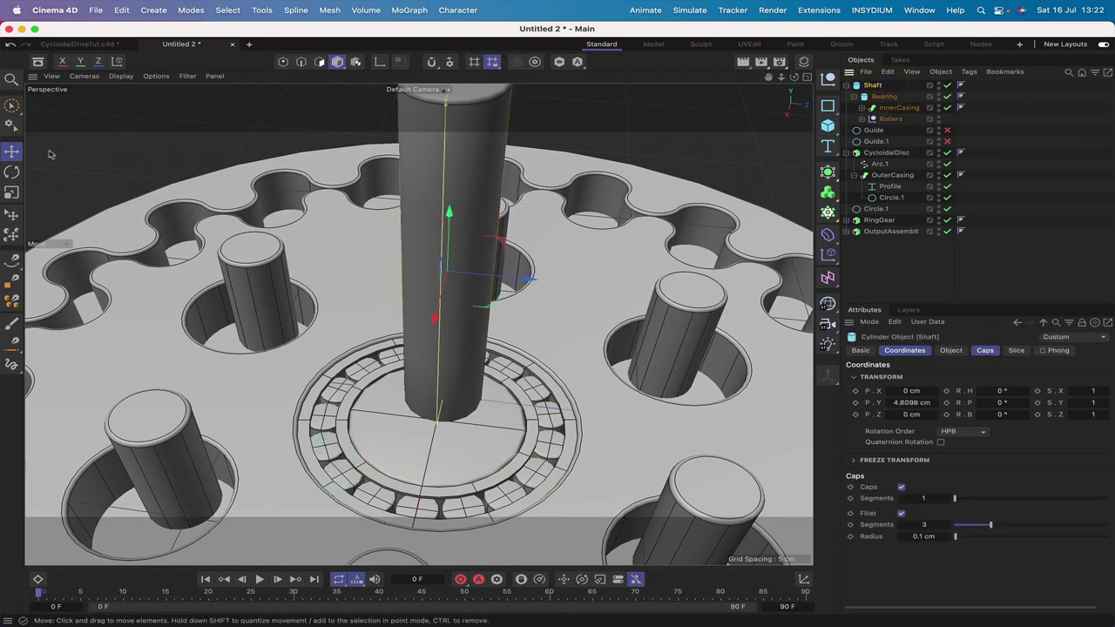
{"action": "left_click", "coordinate": [14, 173]}
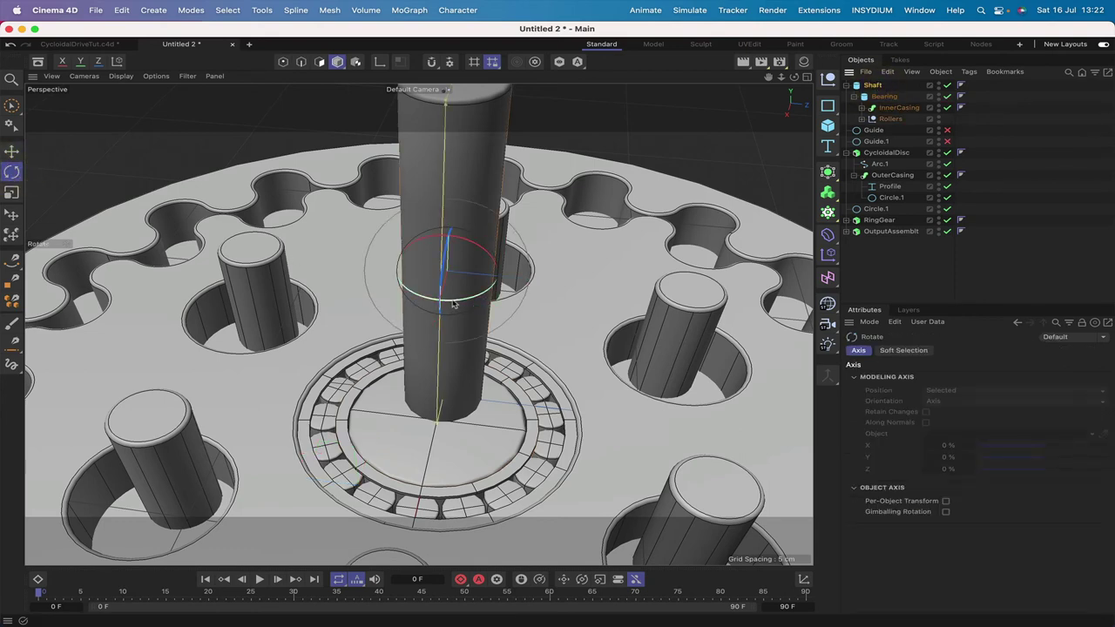
{"action": "left_click_drag", "start_coordinate": [451, 302], "coordinate": [478, 284]}
{"action": "key", "text": "ctrl+z"}
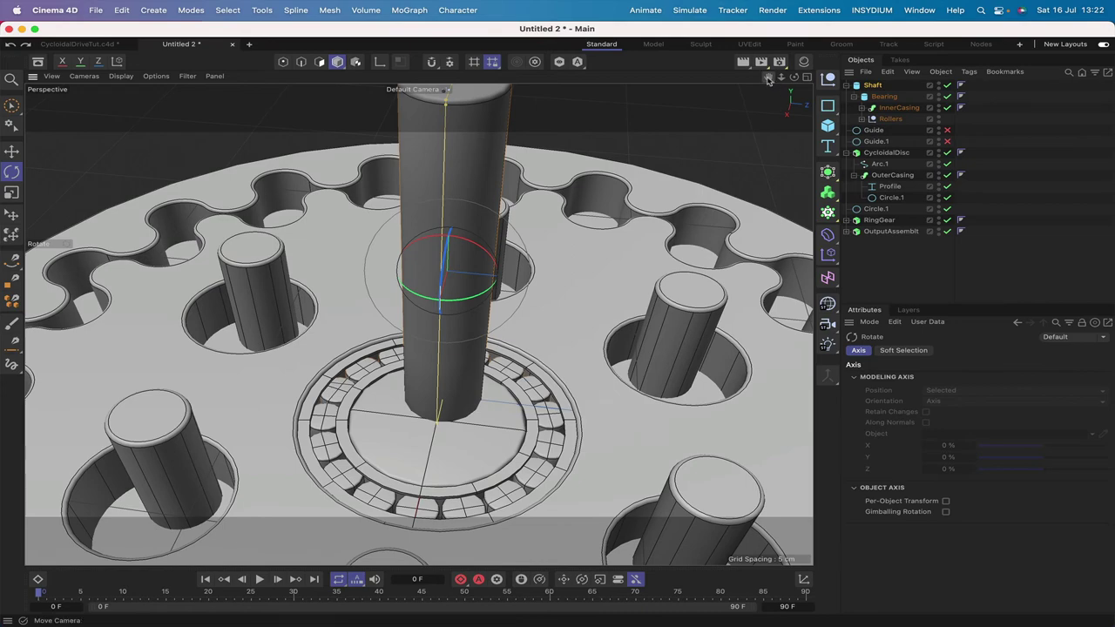
{"action": "right_click_drag", "start_coordinate": [768, 79], "coordinate": [768, 80]}
{"action": "left_click", "coordinate": [909, 91]}
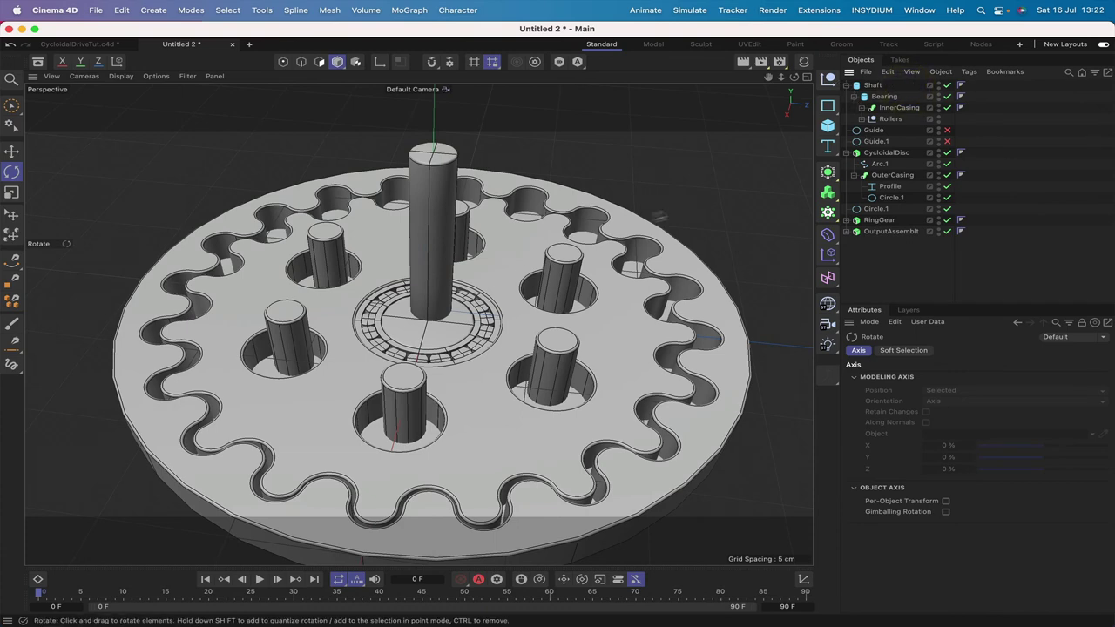
Move Circle.1 into Bearing above InnerCasing and collapse Bearing.
{"action": "left_click", "coordinate": [875, 209]}
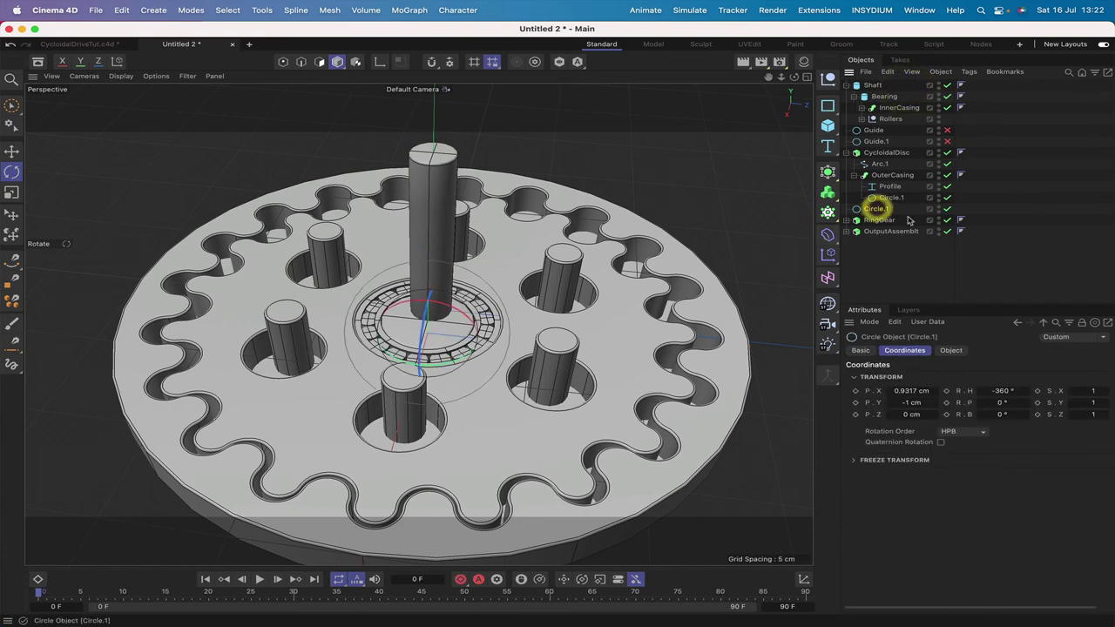
{"action": "left_click_drag", "start_coordinate": [878, 211], "coordinate": [888, 104]}
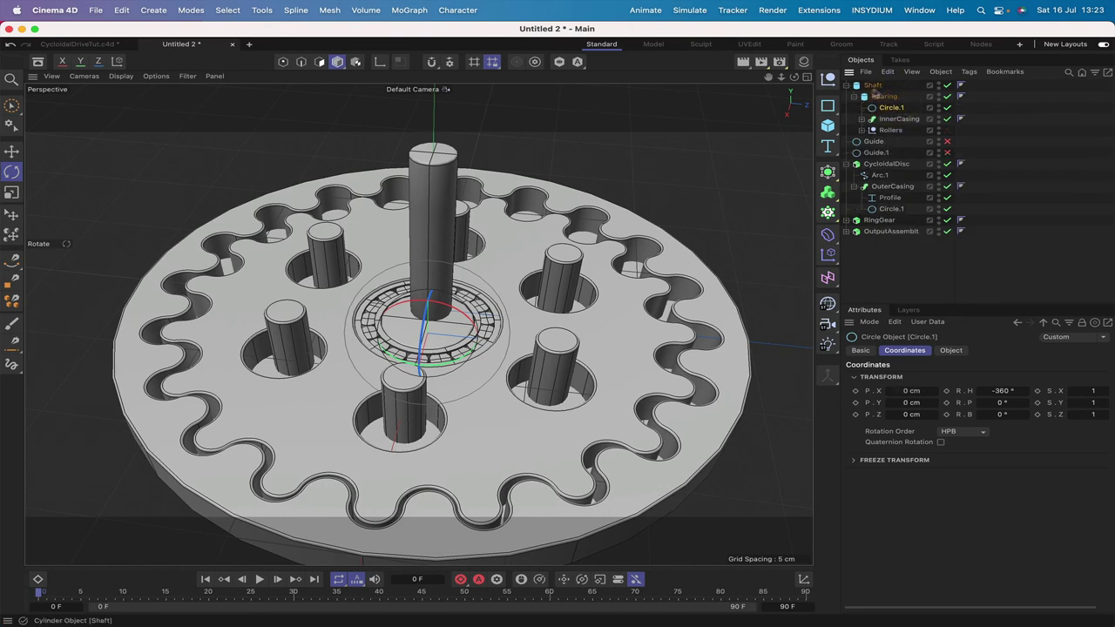
{"action": "left_click", "coordinate": [853, 97]}
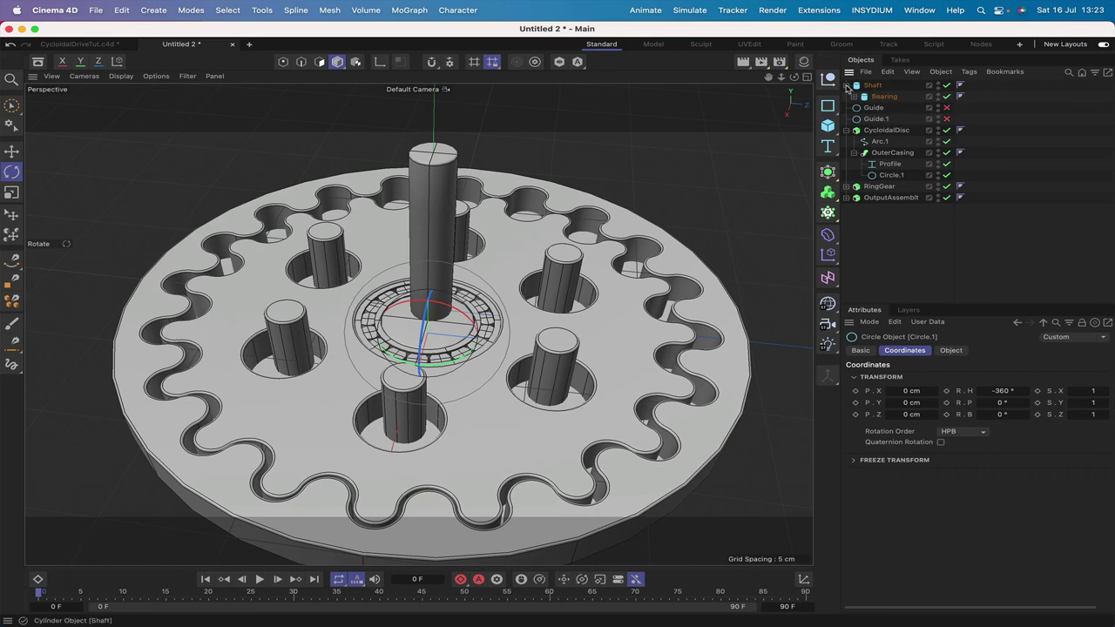
Collapse CycloidalDisc and Shaft, then move Shaft below Guide.1 in the hierarchy.
{"action": "left_click", "coordinate": [845, 130]}
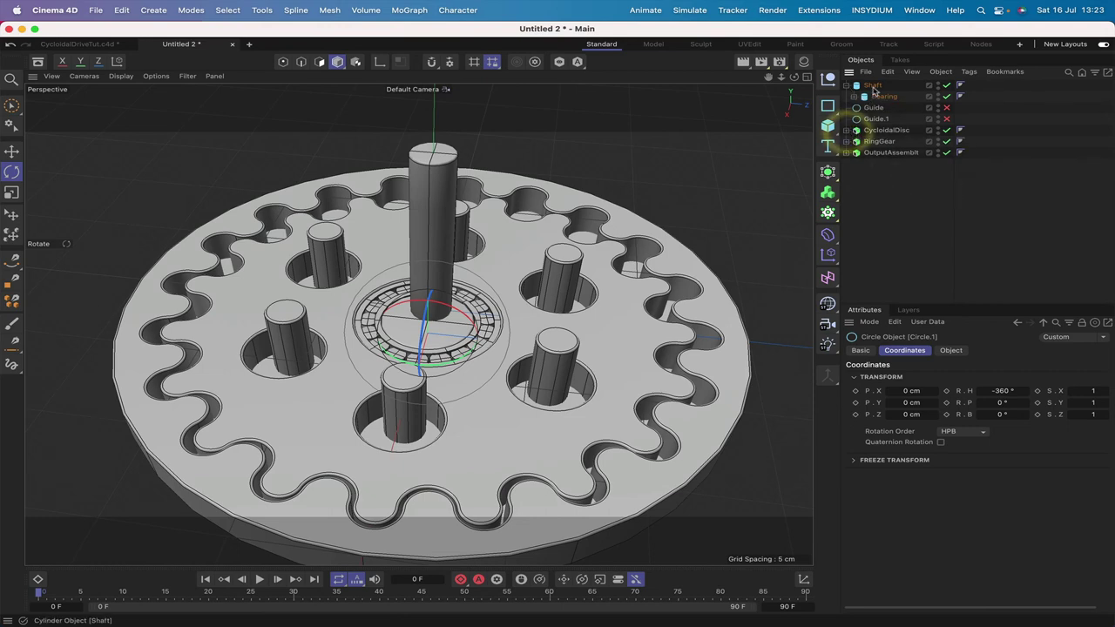
{"action": "left_click", "coordinate": [846, 85]}
{"action": "left_click_drag", "start_coordinate": [871, 85], "coordinate": [877, 113]}
{"action": "left_click", "coordinate": [845, 107]}
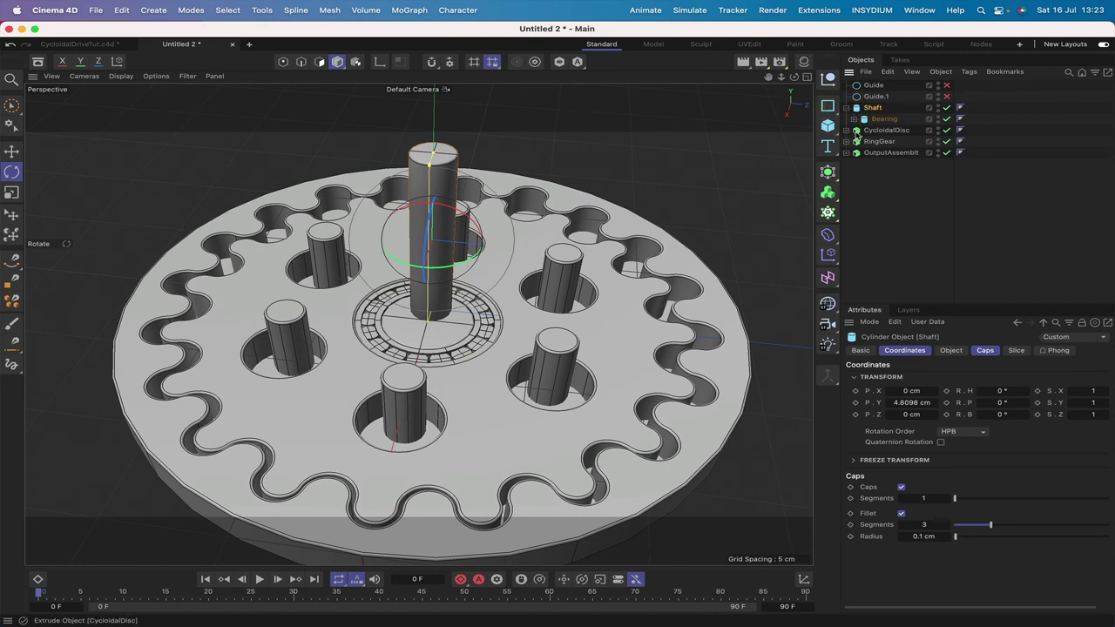
{"action": "left_click", "coordinate": [892, 188]}
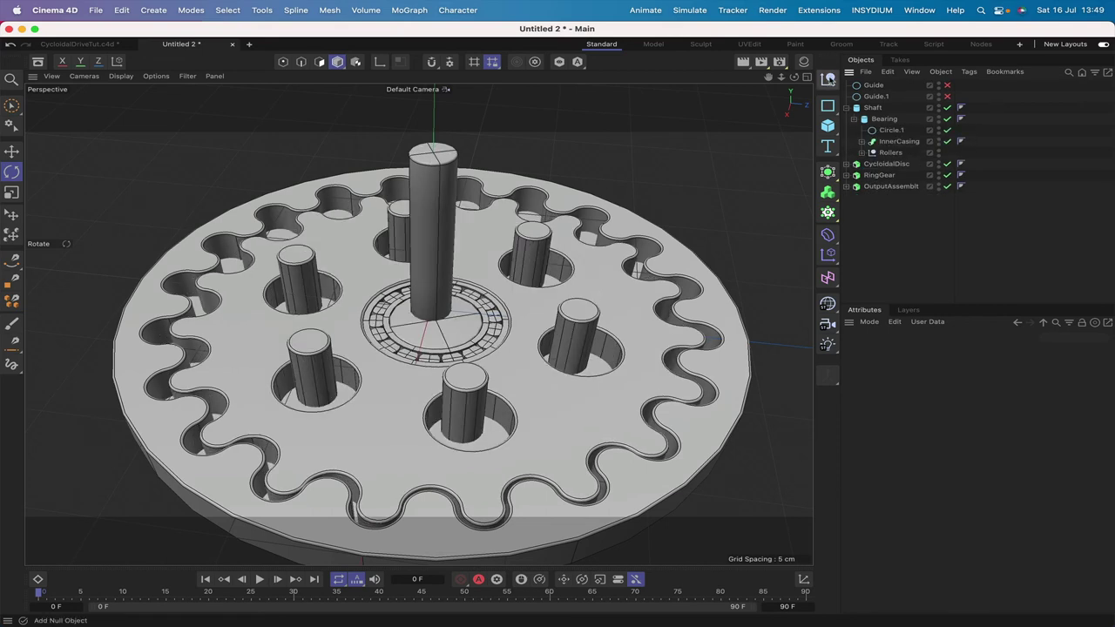
Add a Null object named Xpresso.
{"action": "left_click", "coordinate": [827, 78]}
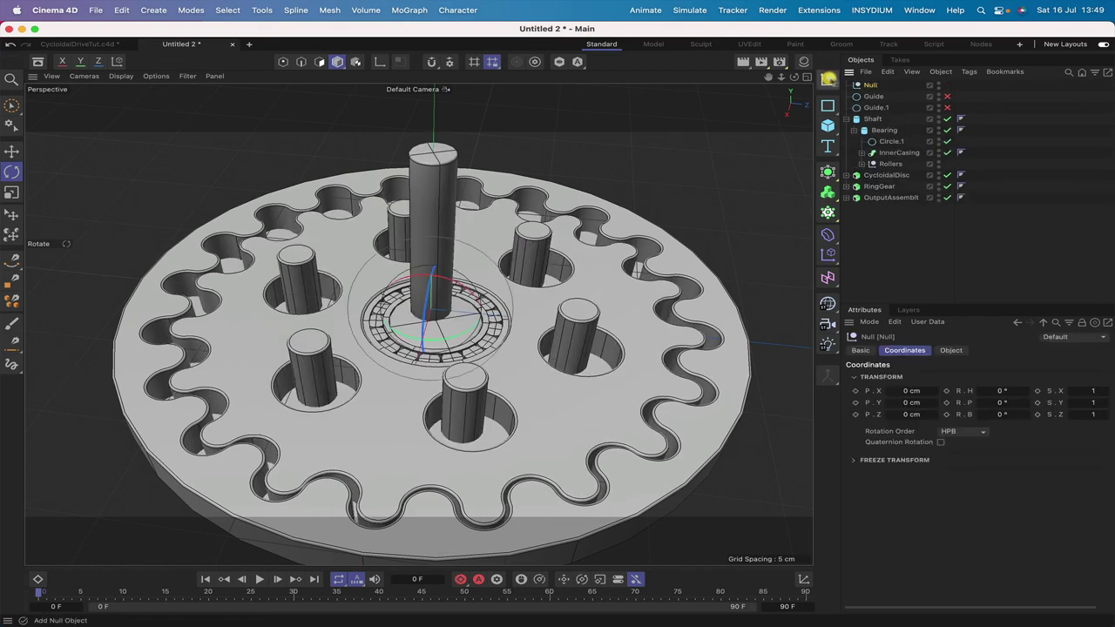
{"action": "double_click", "coordinate": [871, 85]}
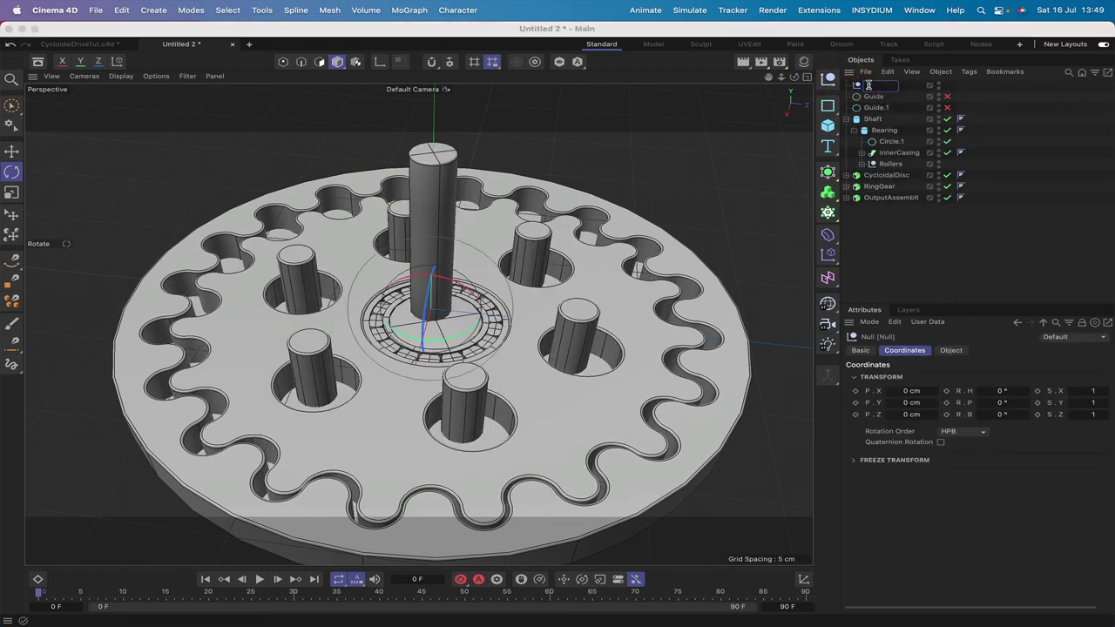
{"action": "type", "text": "Xpresso"}
{"action": "key", "text": "Return"}
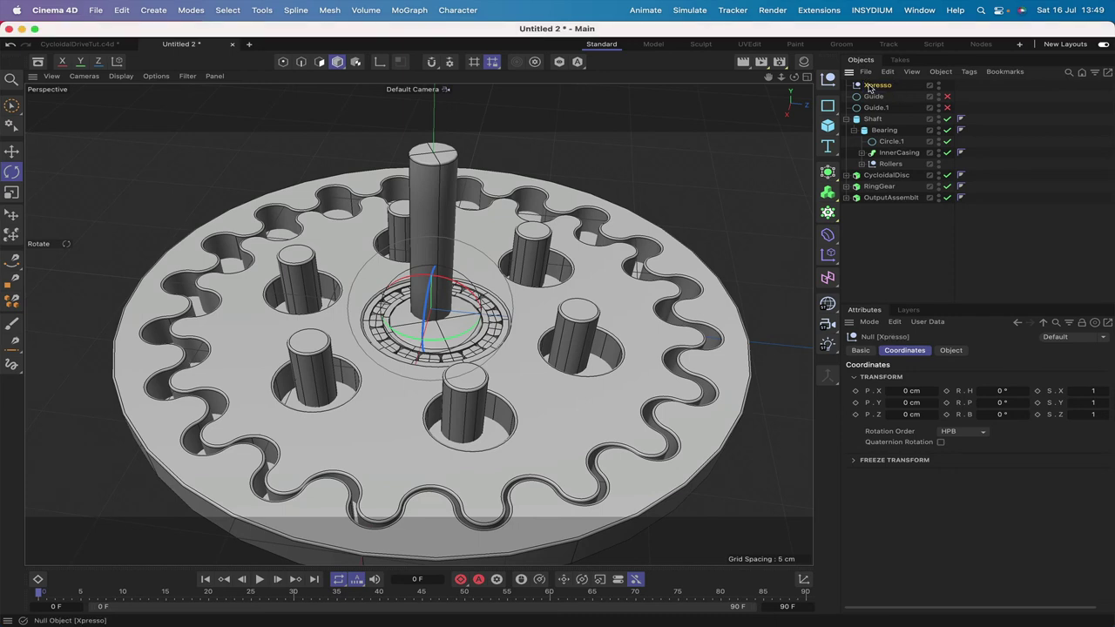
Attach an XPresso tag to the Xpresso null and move its node editor upper left.
{"action": "left_click", "coordinate": [969, 71]}
{"action": "mouse_move", "coordinate": [977, 200]}
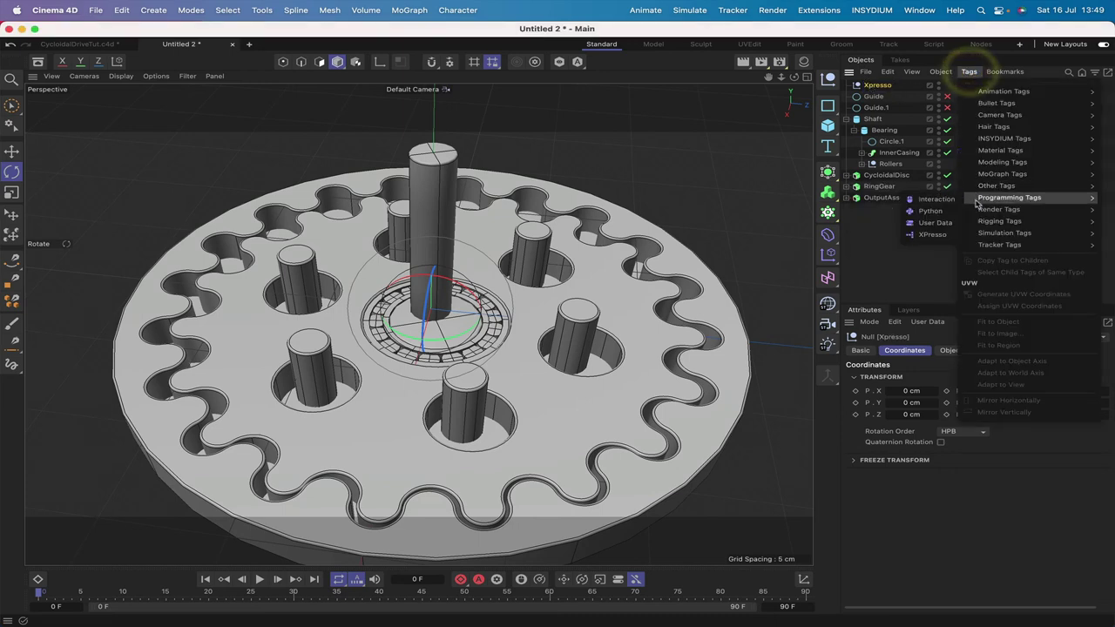
{"action": "left_click", "coordinate": [930, 234]}
{"action": "left_click_drag", "start_coordinate": [906, 227], "coordinate": [321, 96]}
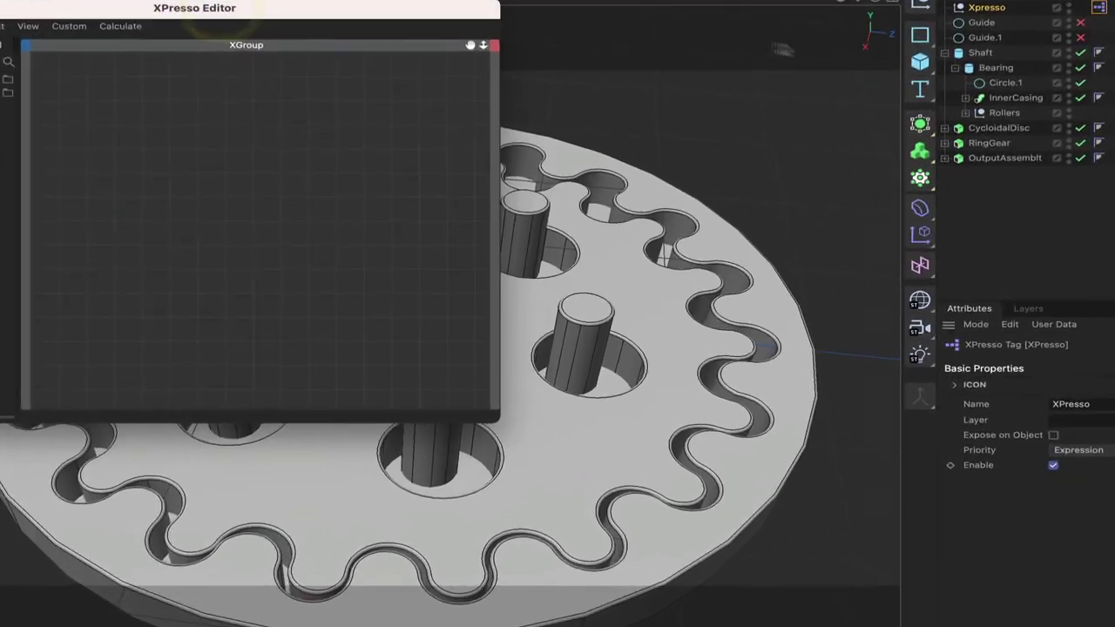
Bring Shaft and Bearing into the XPresso graph and expose Shaft's Rotation.H output.
{"action": "left_click_drag", "start_coordinate": [1024, 56], "coordinate": [96, 150]}
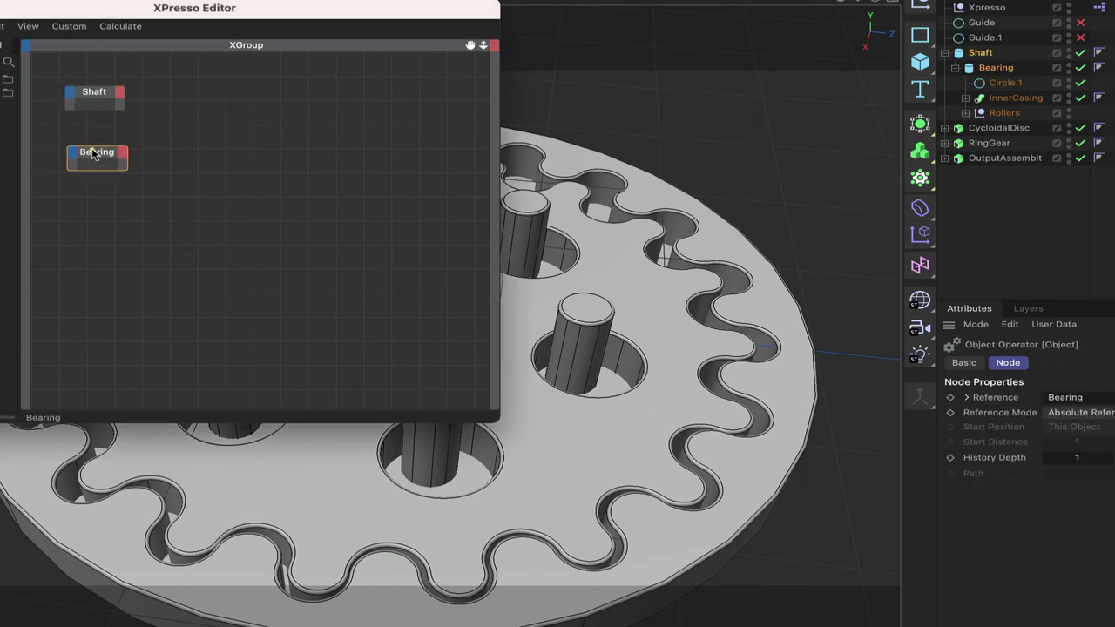
{"action": "left_click", "coordinate": [96, 153]}
{"action": "left_click", "coordinate": [119, 92]}
{"action": "mouse_move", "coordinate": [141, 154]}
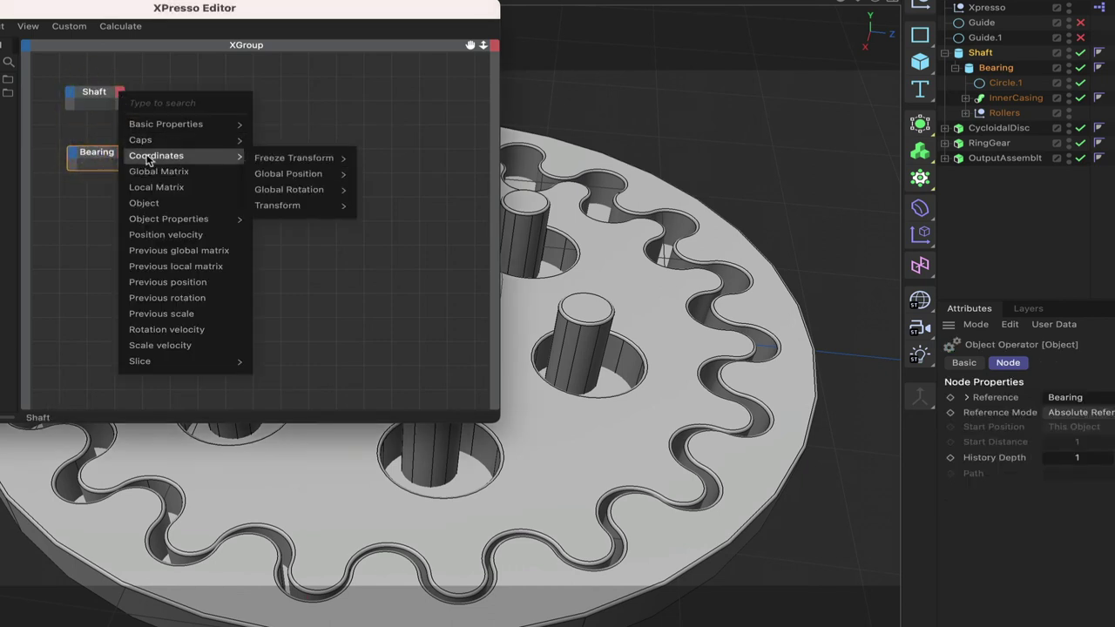
{"action": "mouse_move", "coordinate": [304, 205]}
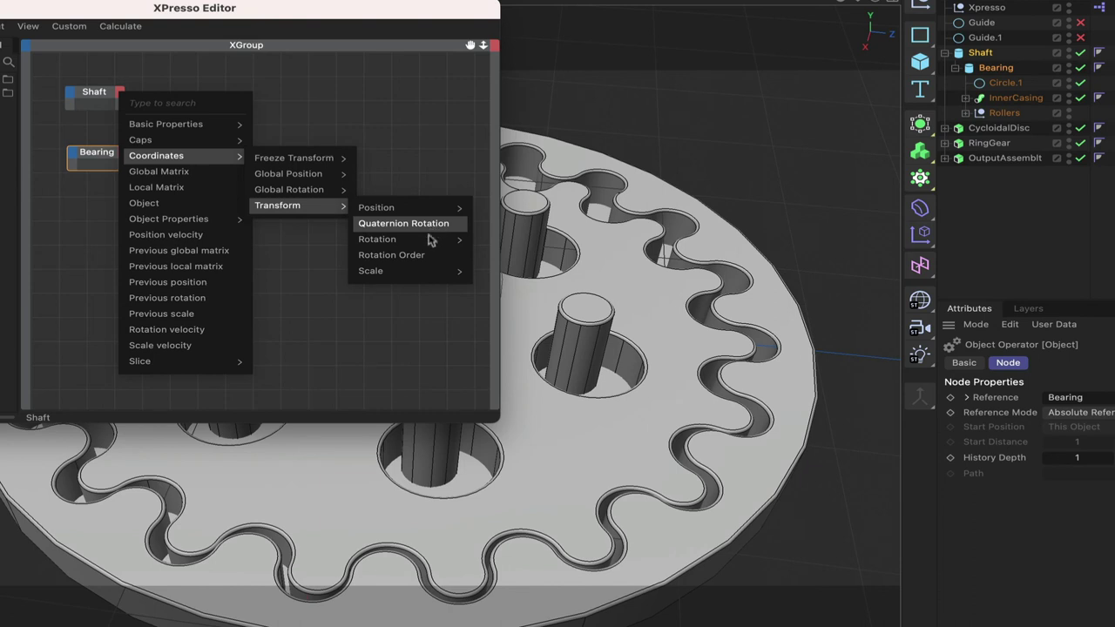
{"action": "mouse_move", "coordinate": [429, 240]}
{"action": "left_click", "coordinate": [500, 256]}
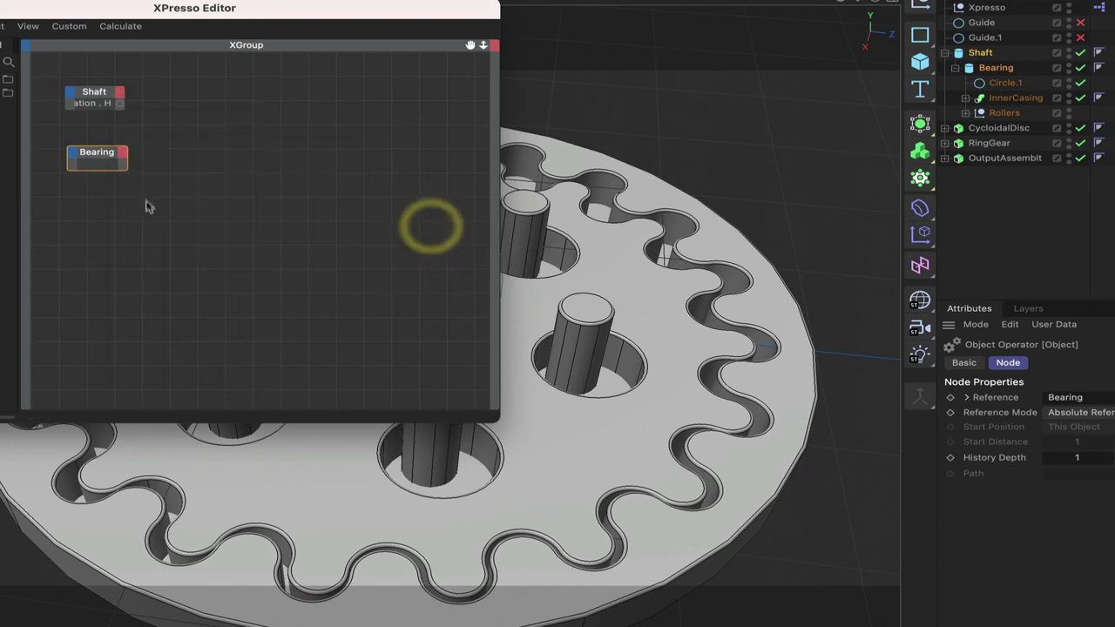
{"action": "left_click", "coordinate": [99, 96]}
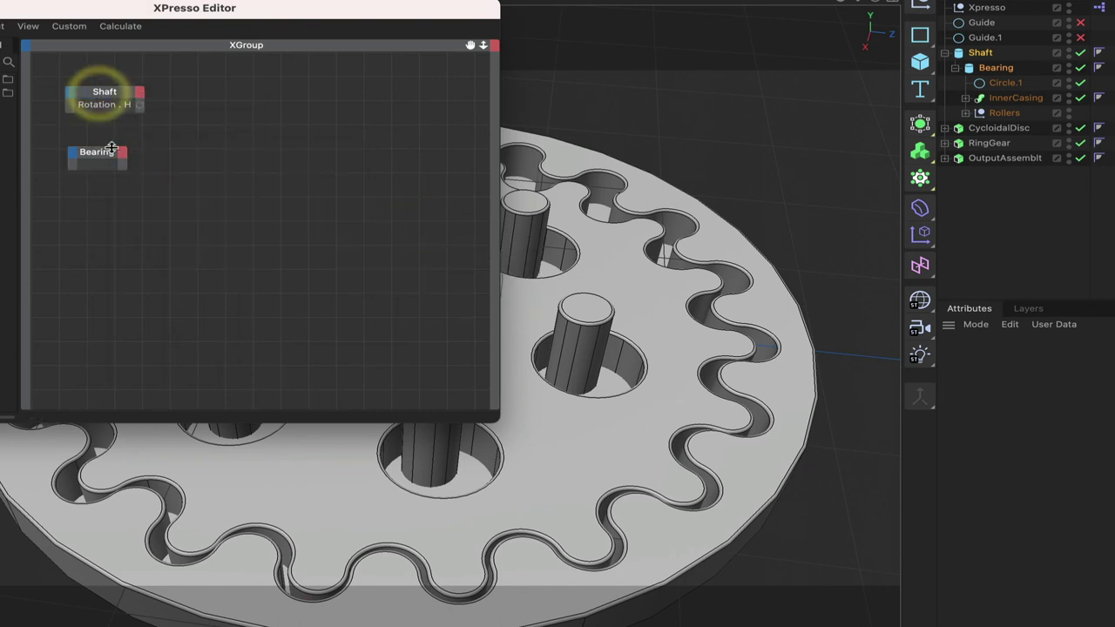
Expose Bearing's Global Position as an output port.
{"action": "left_click", "coordinate": [121, 155]}
{"action": "mouse_move", "coordinate": [244, 221]}
{"action": "mouse_move", "coordinate": [270, 241]}
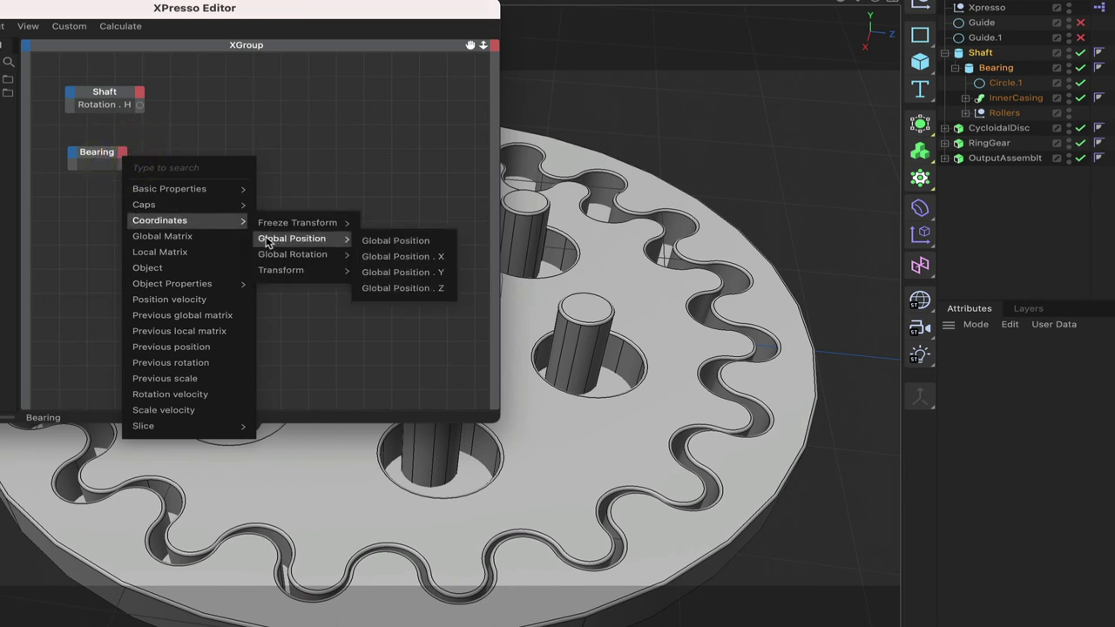
{"action": "left_click", "coordinate": [410, 243]}
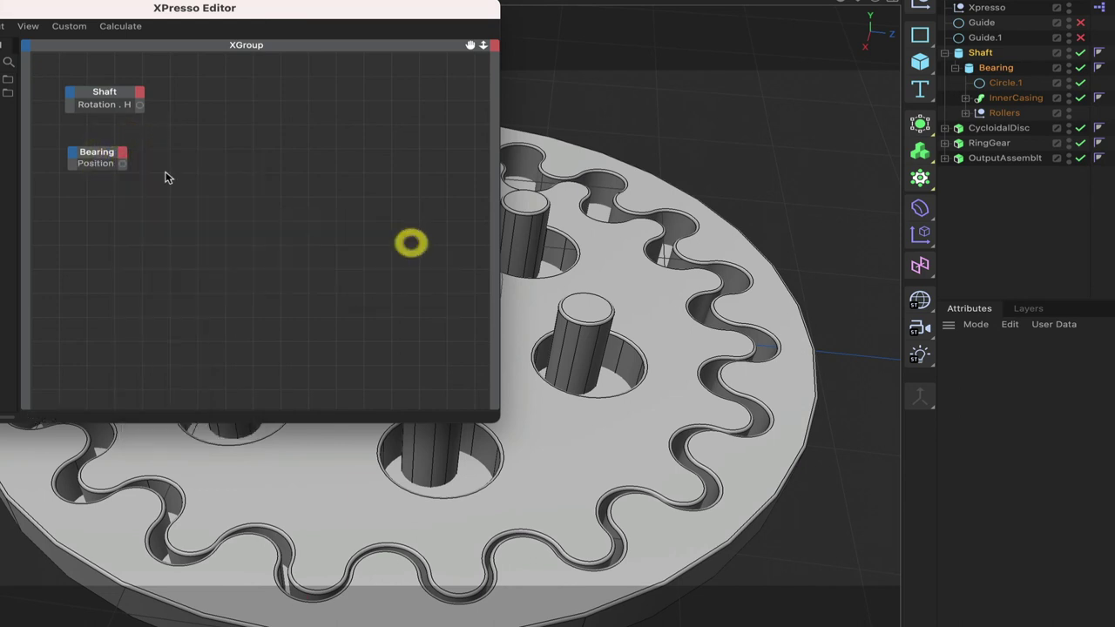
{"action": "left_click", "coordinate": [98, 152]}
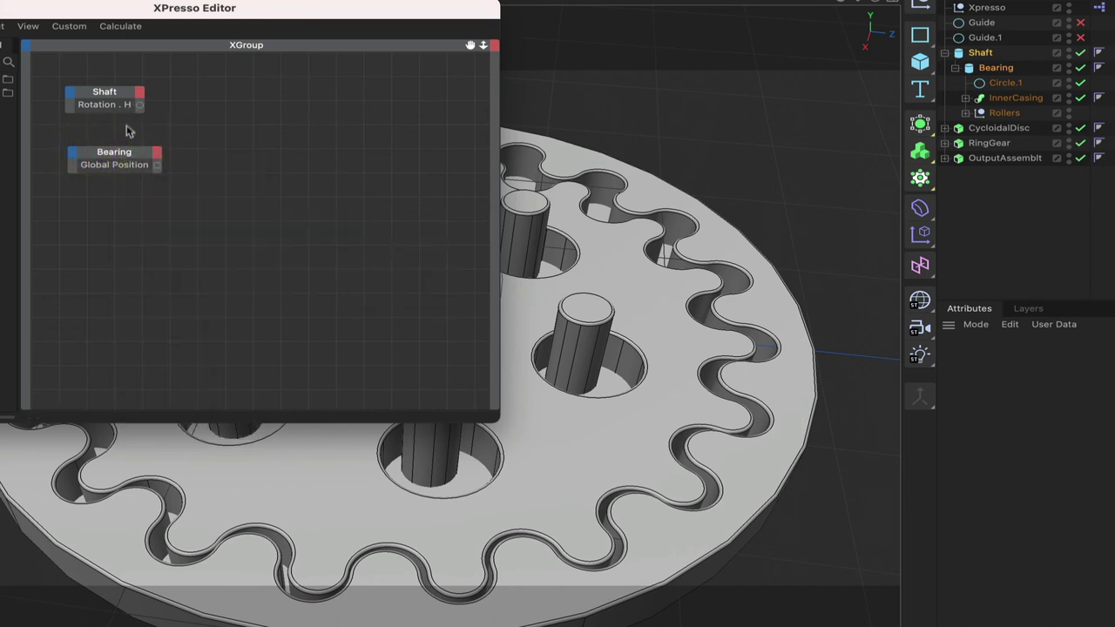
{"action": "left_click_drag", "start_coordinate": [321, 12], "coordinate": [293, 16]}
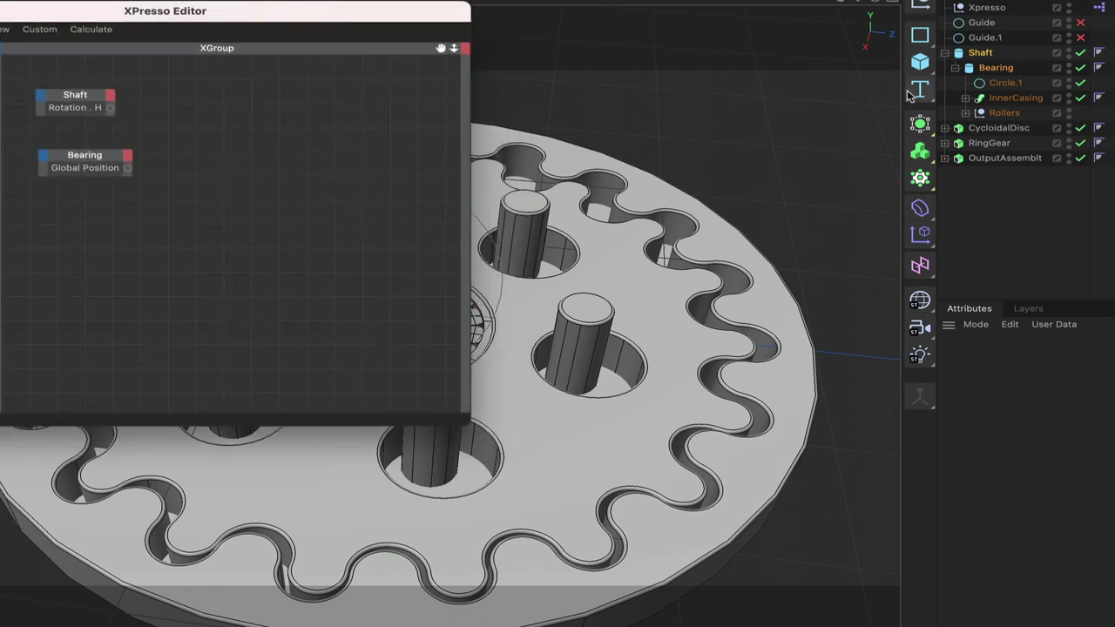
Add a CycloidalDisc node with Rotation.H and Global Position inputs, fed by Bearing's Global Position.
{"action": "left_click", "coordinate": [993, 129]}
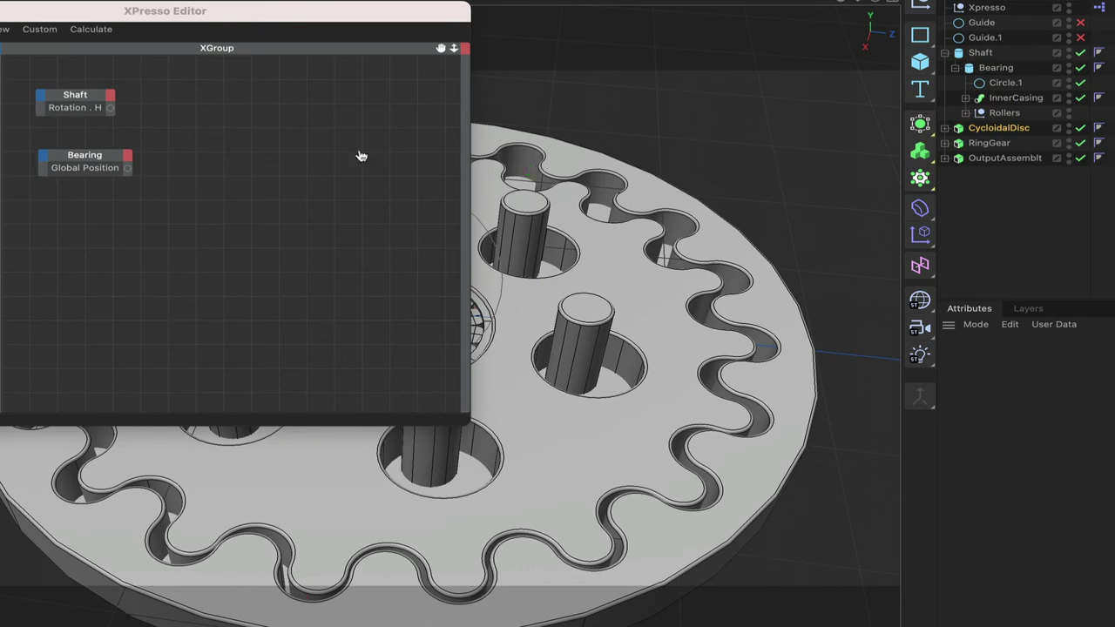
{"action": "left_click_drag", "start_coordinate": [344, 139], "coordinate": [340, 131]}
{"action": "left_click", "coordinate": [317, 128]}
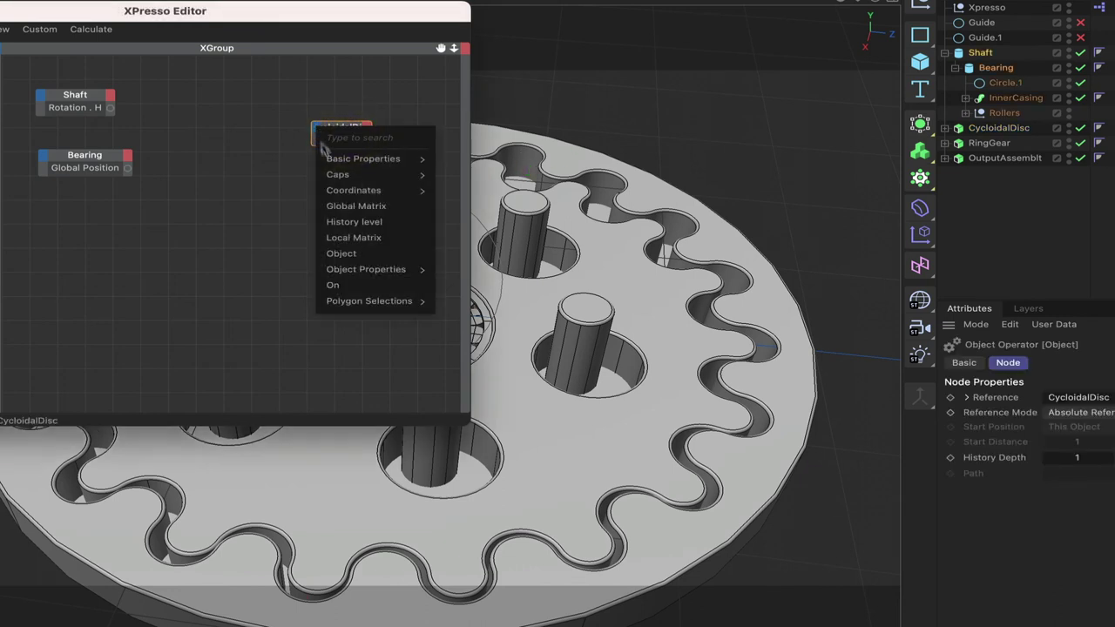
{"action": "mouse_move", "coordinate": [352, 190]}
{"action": "mouse_move", "coordinate": [461, 240]}
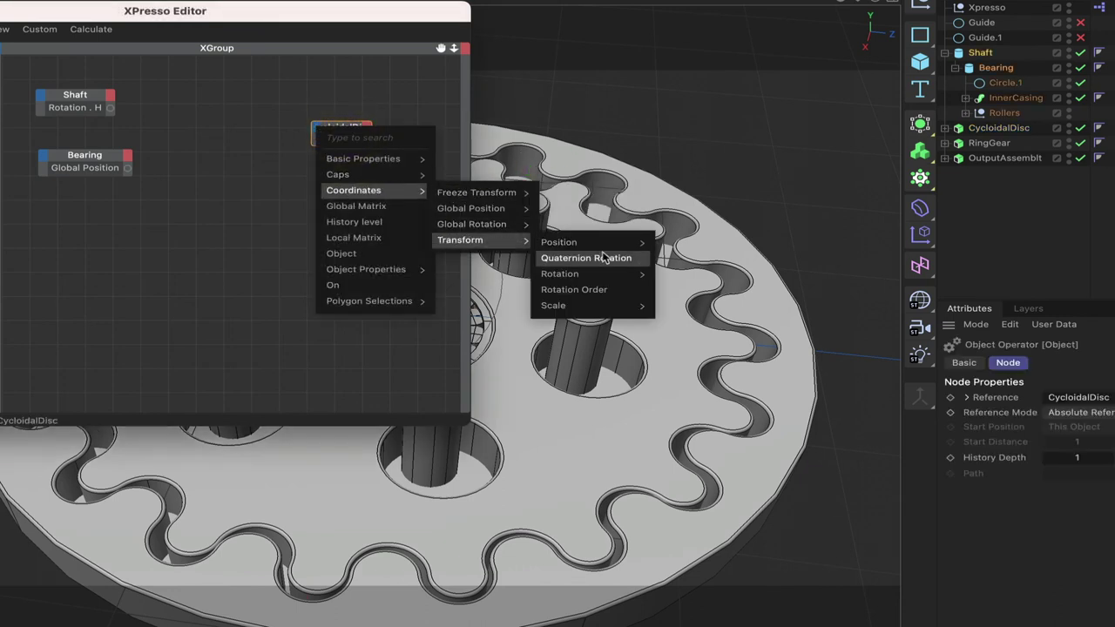
{"action": "mouse_move", "coordinate": [602, 274]}
{"action": "left_click", "coordinate": [676, 291]}
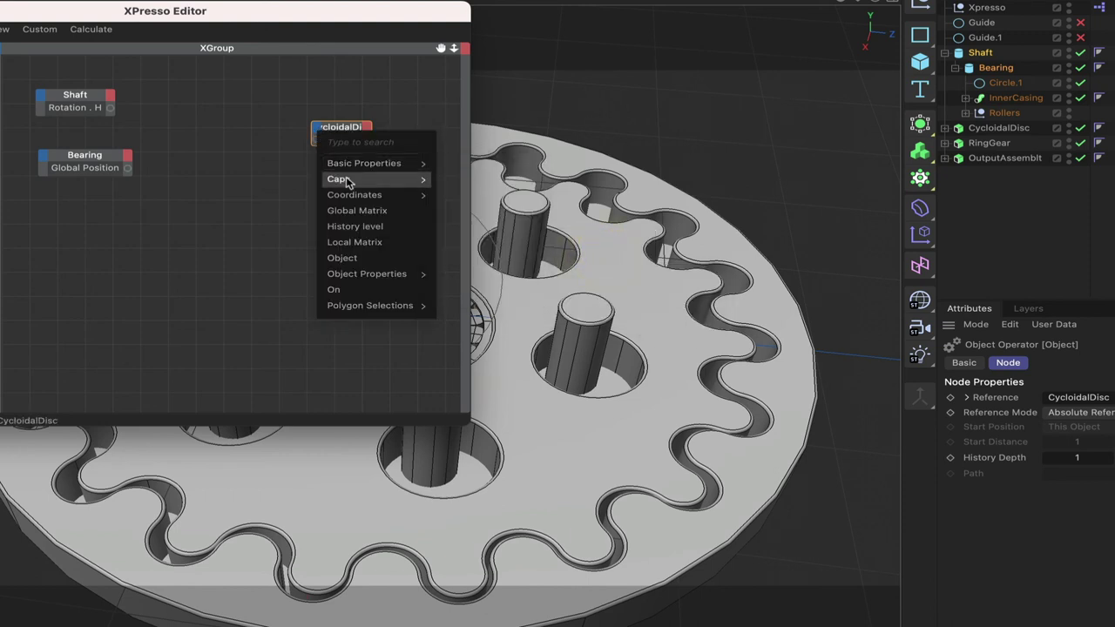
{"action": "mouse_move", "coordinate": [354, 194]}
{"action": "mouse_move", "coordinate": [472, 213]}
{"action": "left_click", "coordinate": [575, 215]}
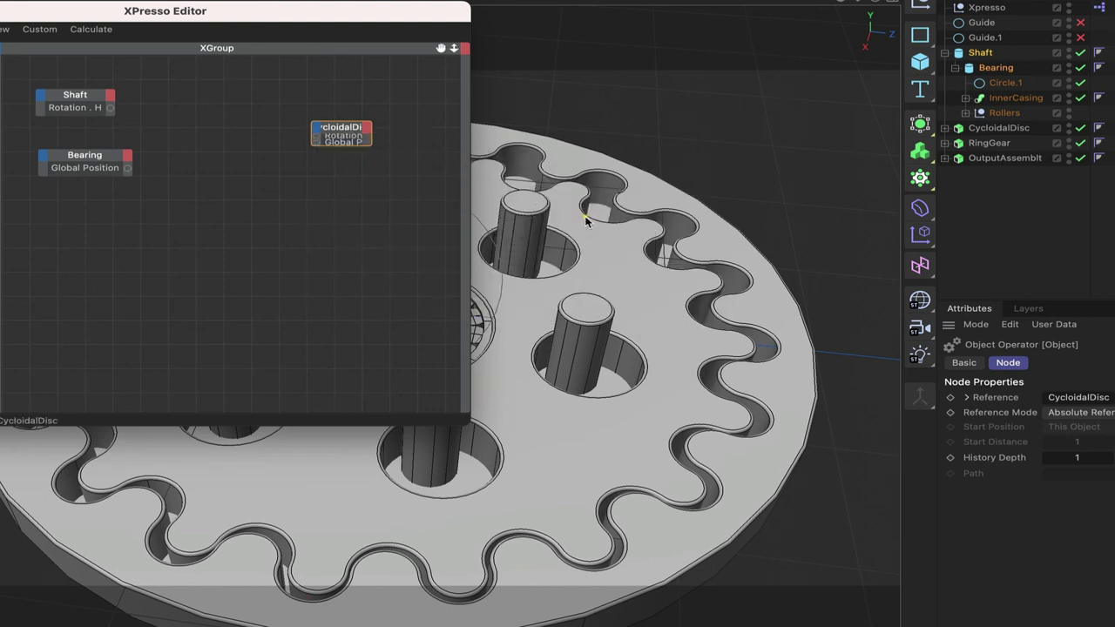
{"action": "left_click_drag", "start_coordinate": [345, 133], "coordinate": [375, 143]}
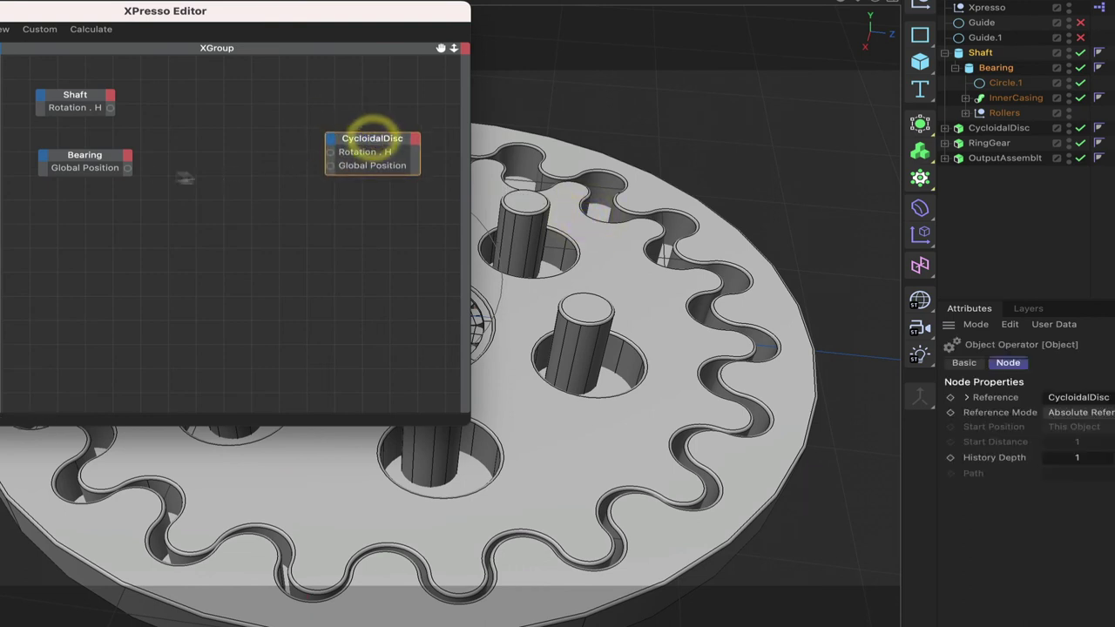
{"action": "left_click_drag", "start_coordinate": [128, 173], "coordinate": [330, 172]}
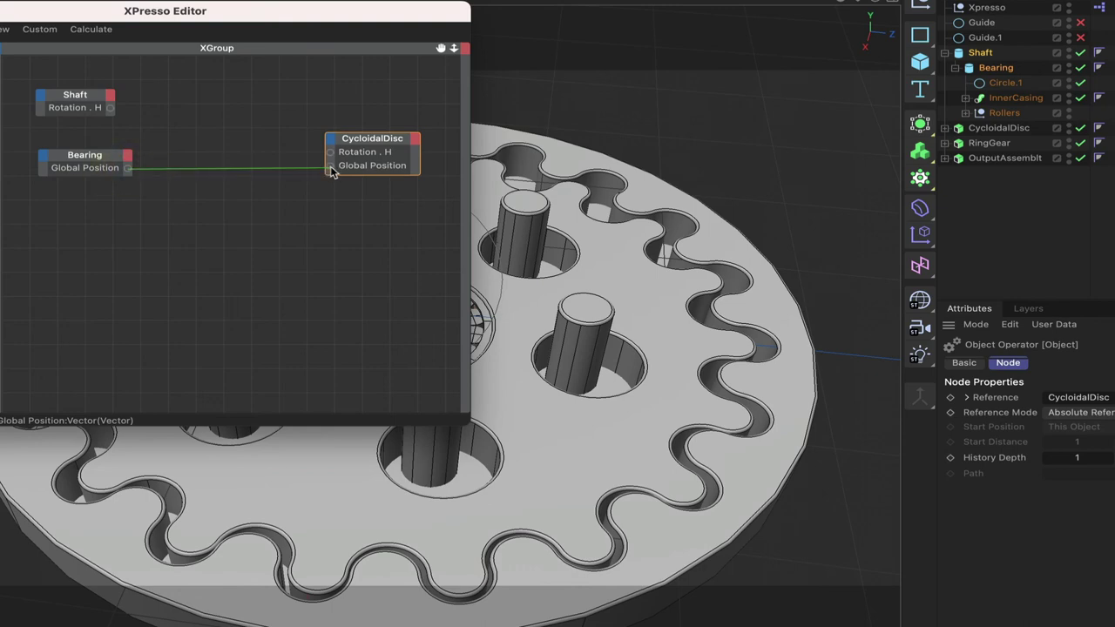
Expand CycloidalDisc and try moving Arc.1 through Circle.1 out to top level.
{"action": "left_click_drag", "start_coordinate": [432, 11], "coordinate": [62, 250]}
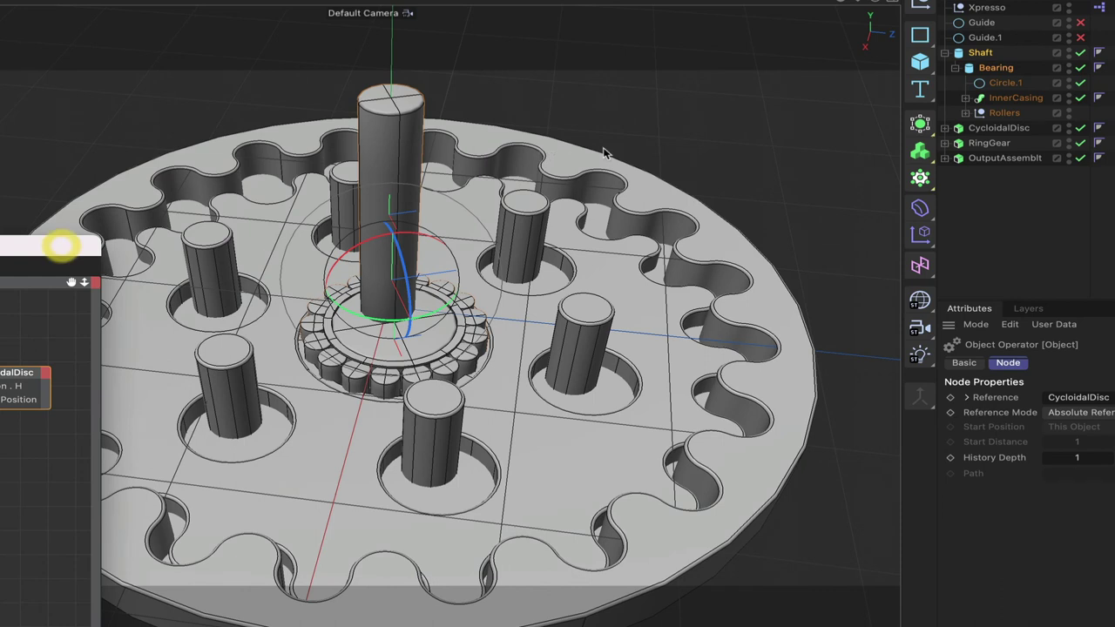
{"action": "left_click", "coordinate": [945, 128]}
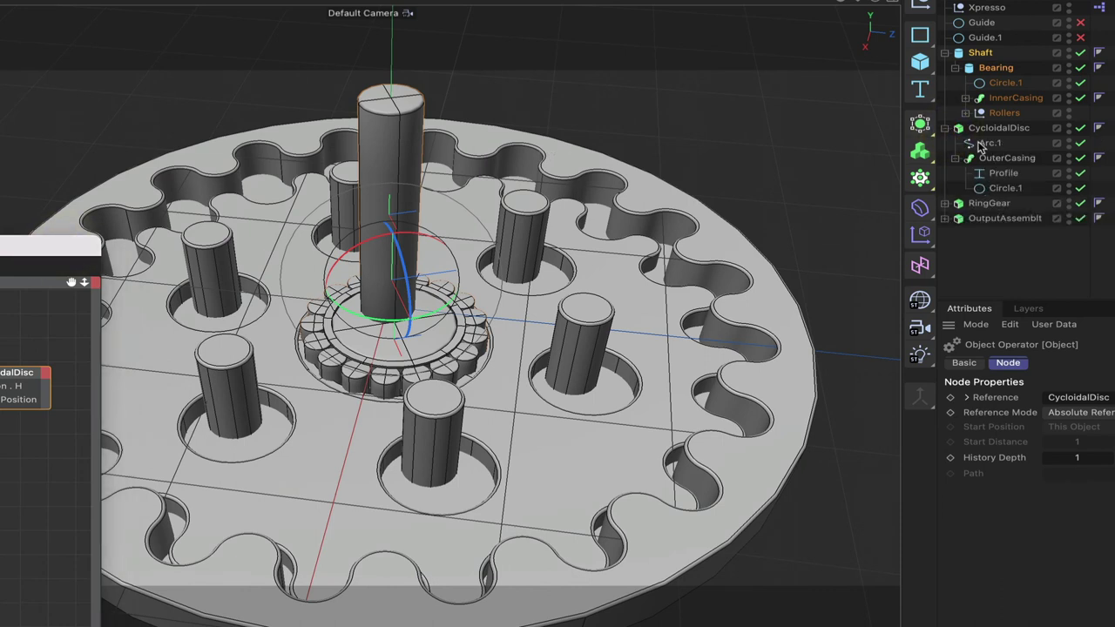
{"action": "left_click", "coordinate": [985, 129]}
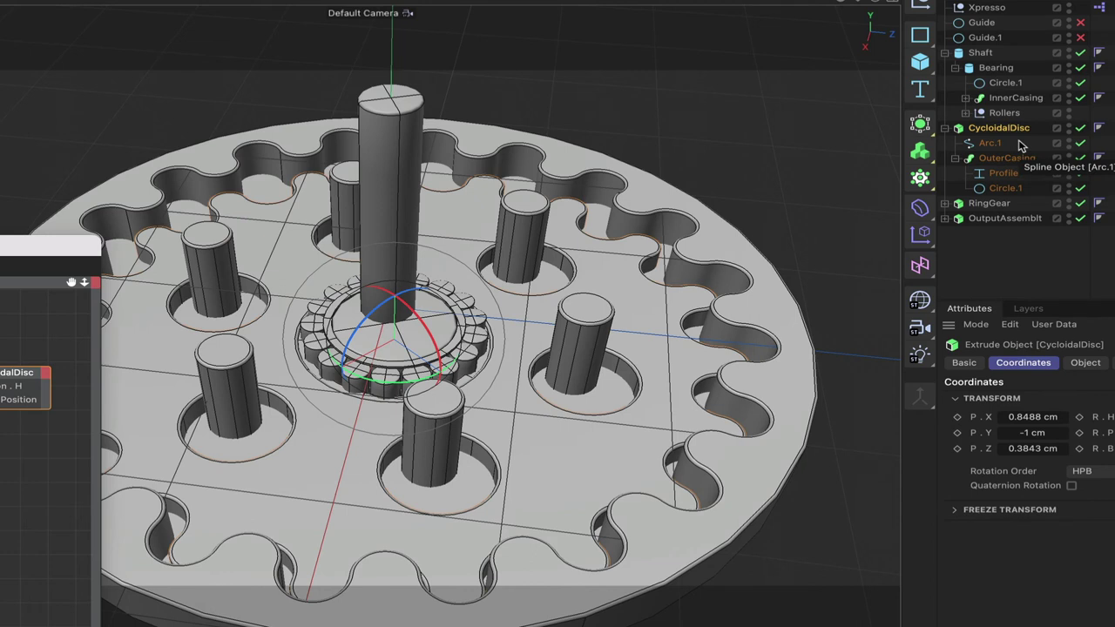
{"action": "left_click_drag", "start_coordinate": [1021, 145], "coordinate": [993, 191]}
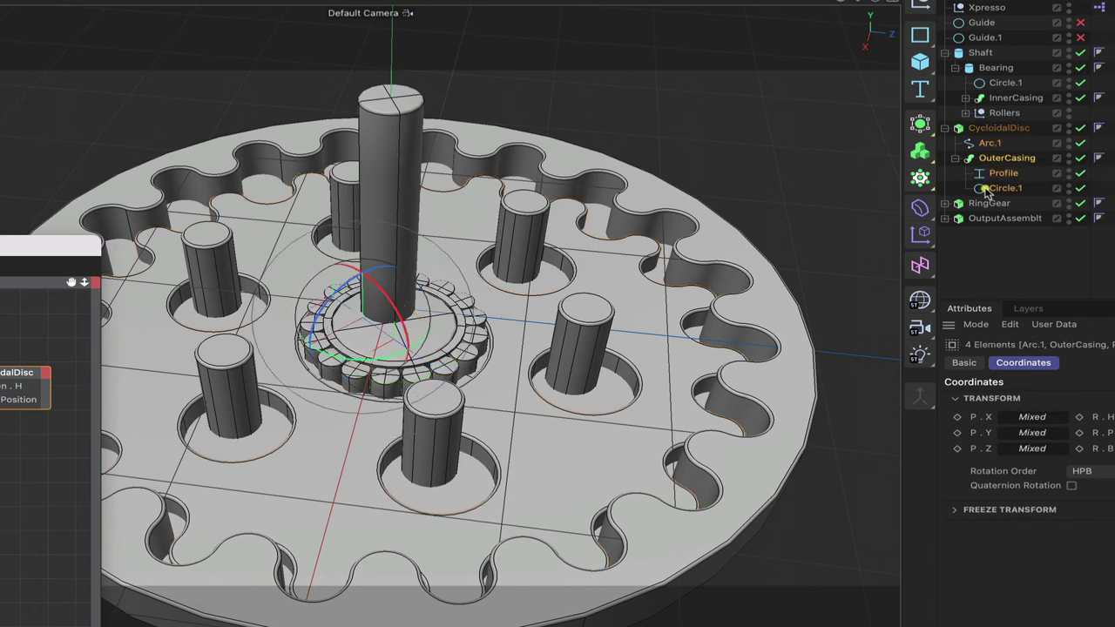
{"action": "left_click_drag", "start_coordinate": [988, 145], "coordinate": [945, 202]}
Cancel a P.Y edit on CycloidalDisc and select Arc.1 on its own.
{"action": "left_click", "coordinate": [998, 128]}
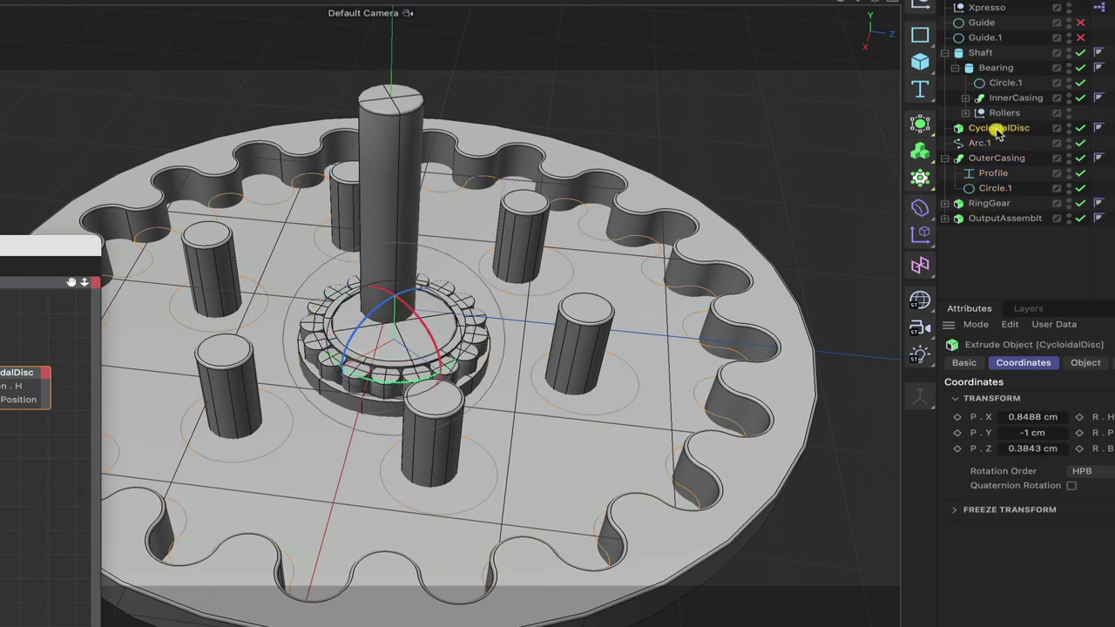
{"action": "double_click", "coordinate": [1029, 433]}
{"action": "type", "text": "0"}
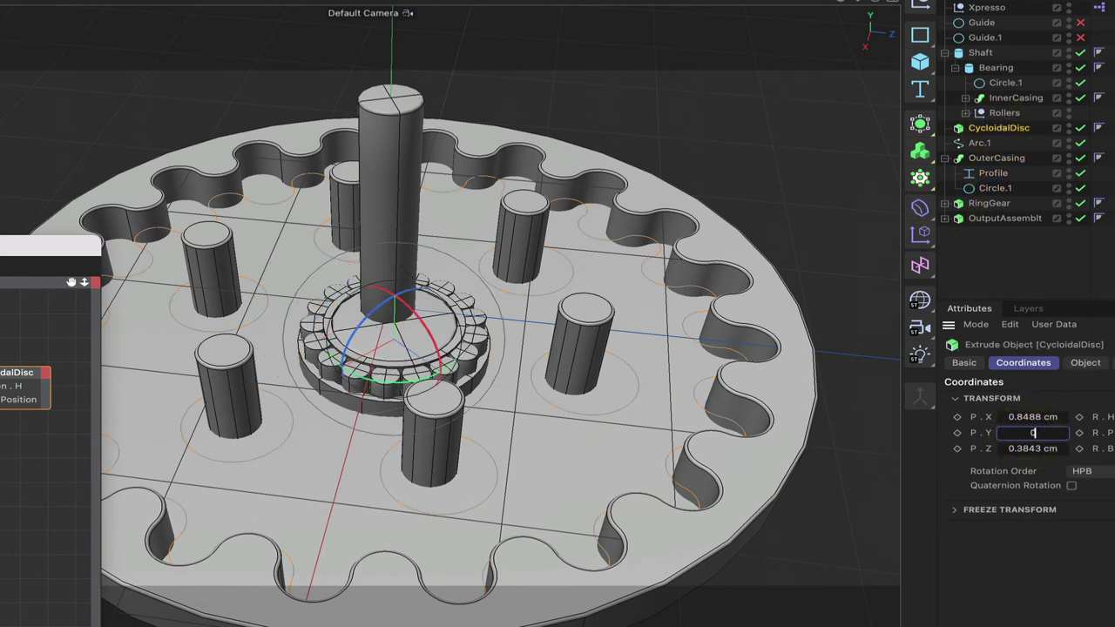
{"action": "key", "text": "Escape"}
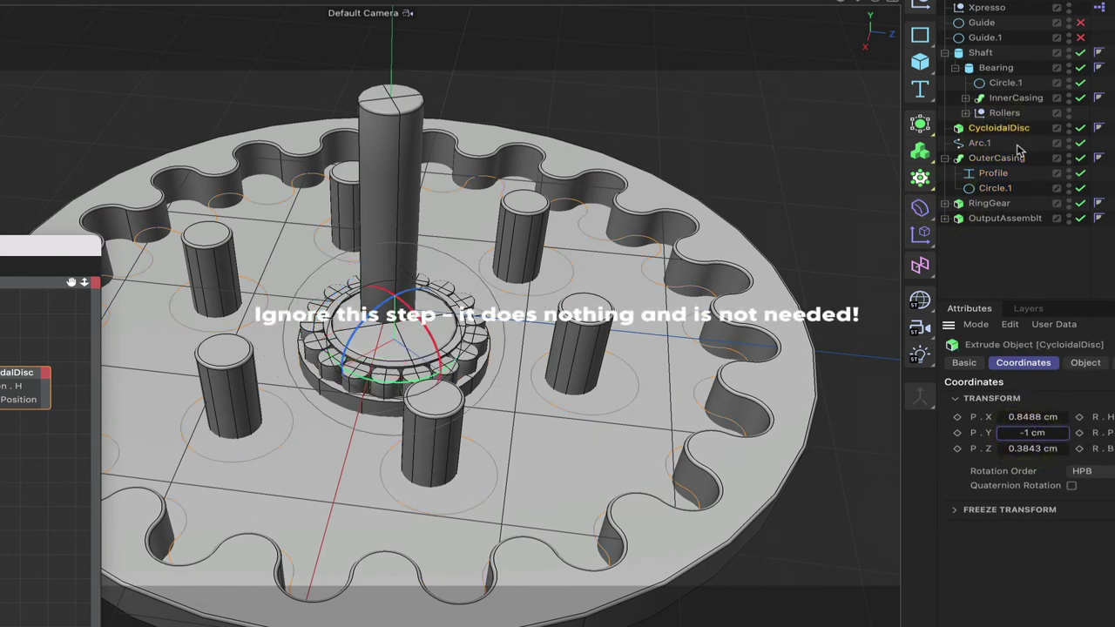
{"action": "left_click_drag", "start_coordinate": [1011, 137], "coordinate": [987, 136]}
{"action": "left_click", "coordinate": [988, 143]}
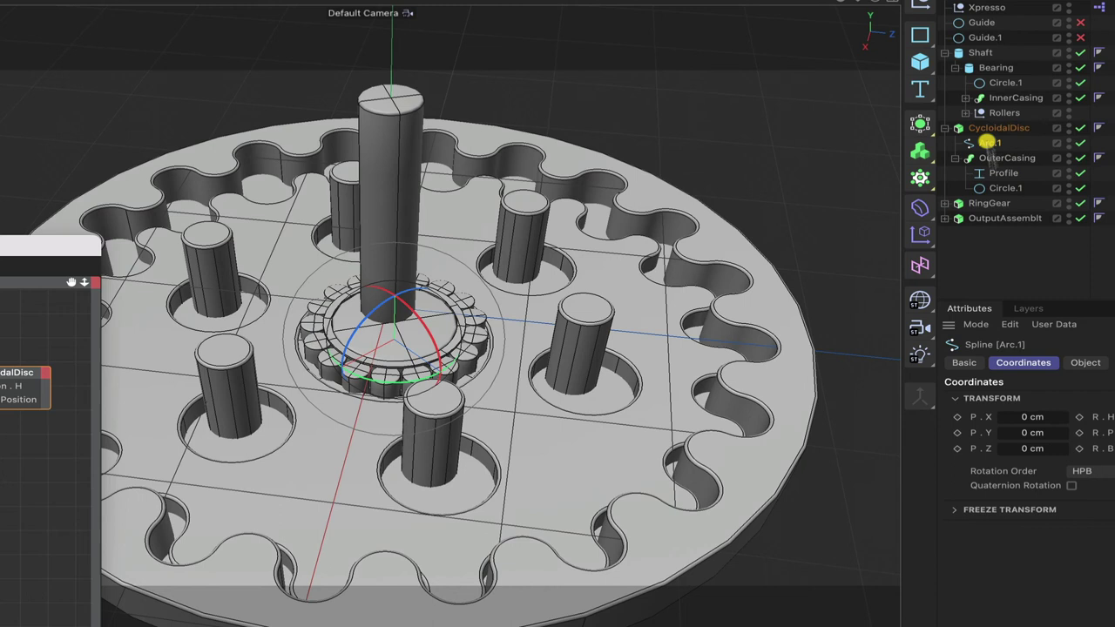
Set Arc.1's P.Y position to 1 cm.
{"action": "left_click", "coordinate": [1002, 159]}
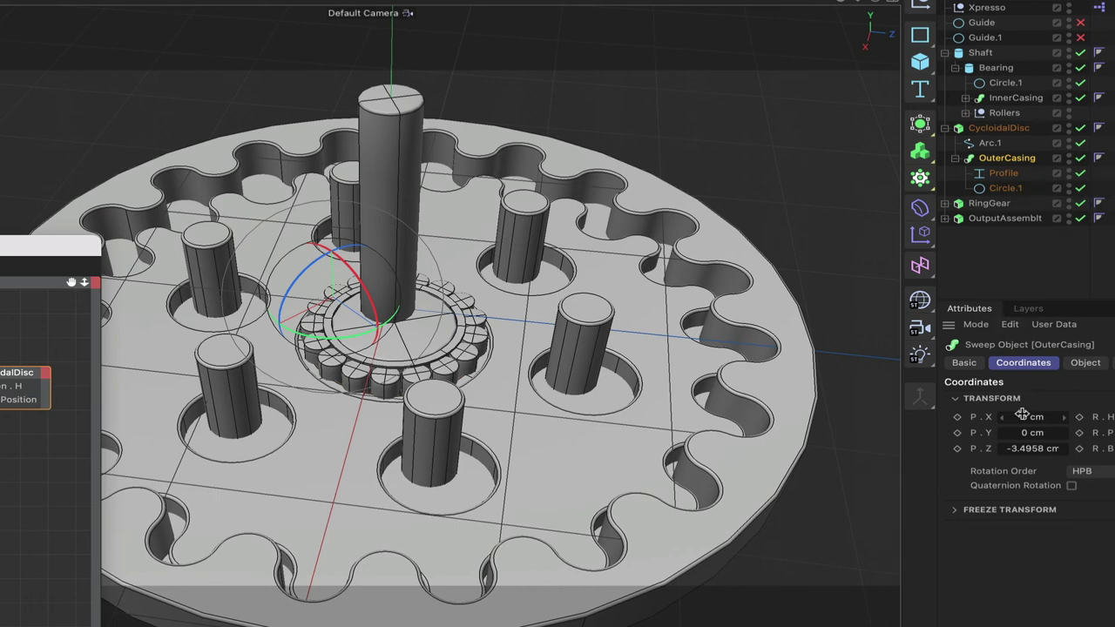
{"action": "left_click", "coordinate": [989, 143]}
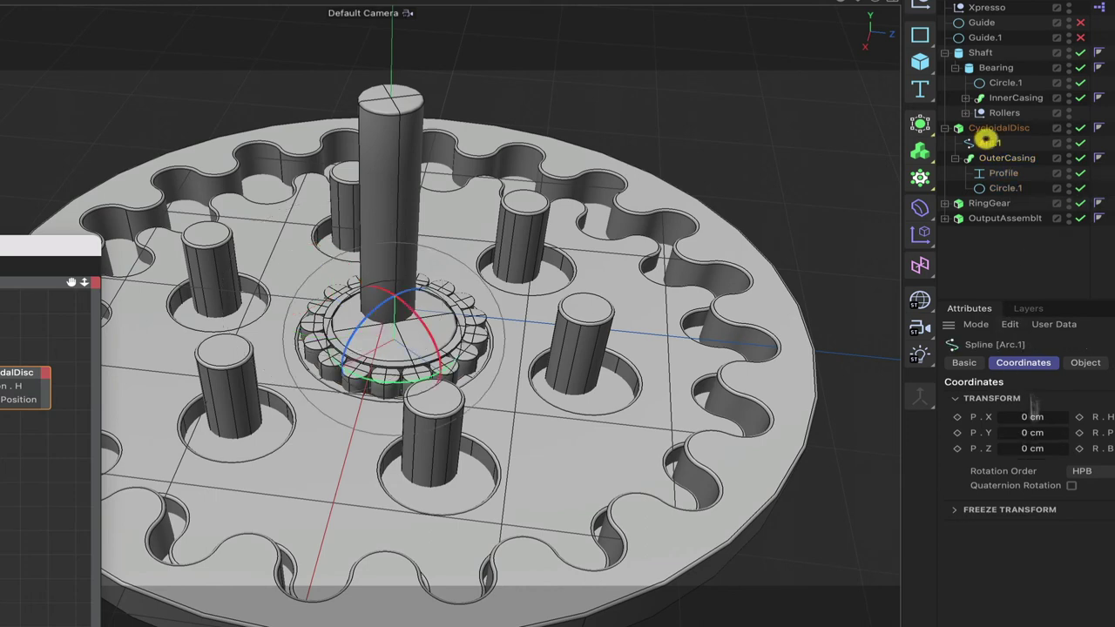
{"action": "left_click", "coordinate": [1028, 434]}
{"action": "type", "text": "1"}
{"action": "key", "text": "Return"}
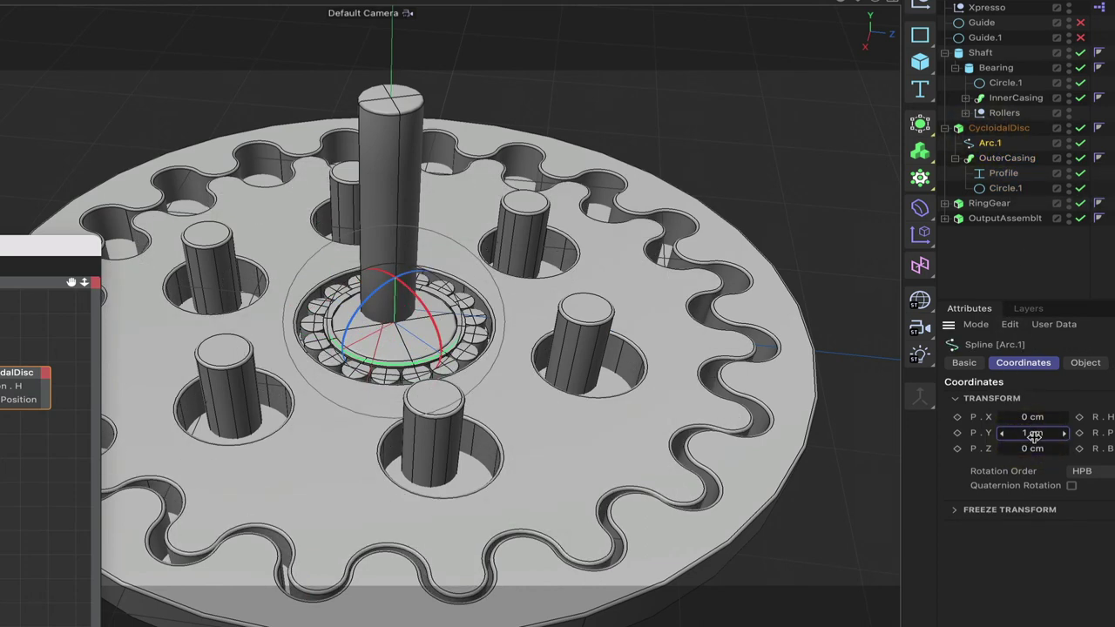
Set OuterCasing's P.Y position to 1 cm as well.
{"action": "left_click", "coordinate": [1001, 159]}
{"action": "left_click", "coordinate": [1032, 433]}
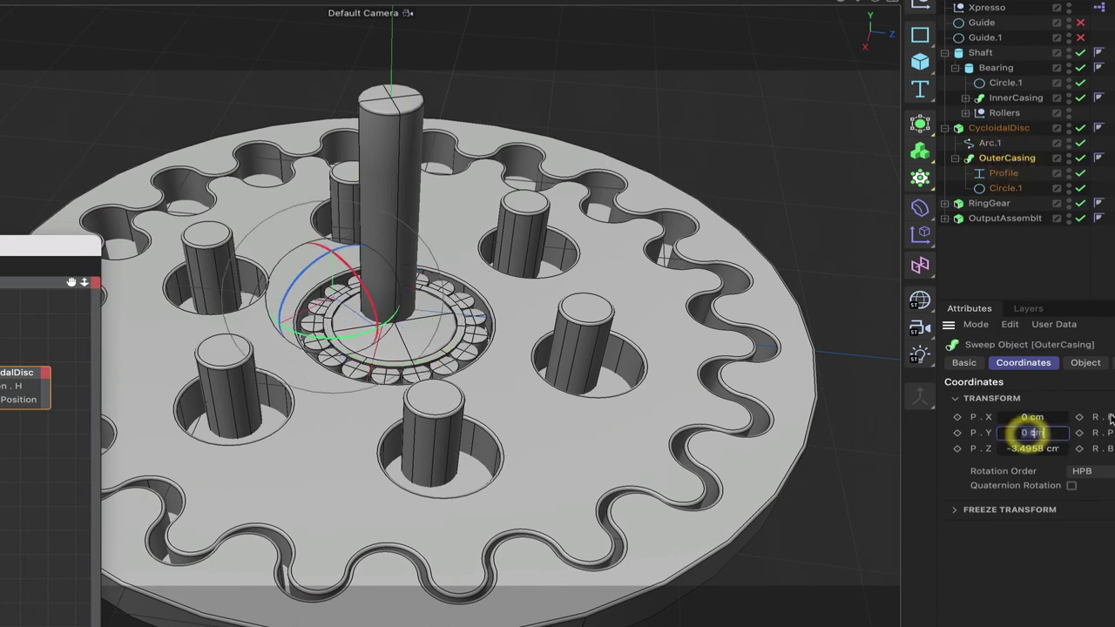
{"action": "type", "text": "1"}
{"action": "key", "text": "Return"}
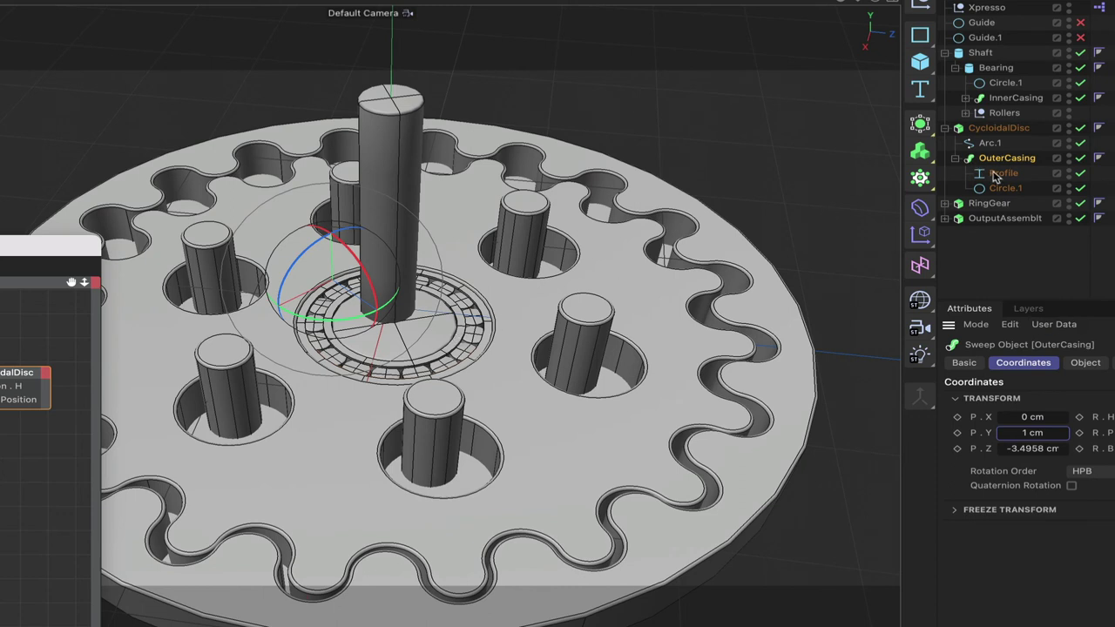
{"action": "left_click", "coordinate": [993, 128]}
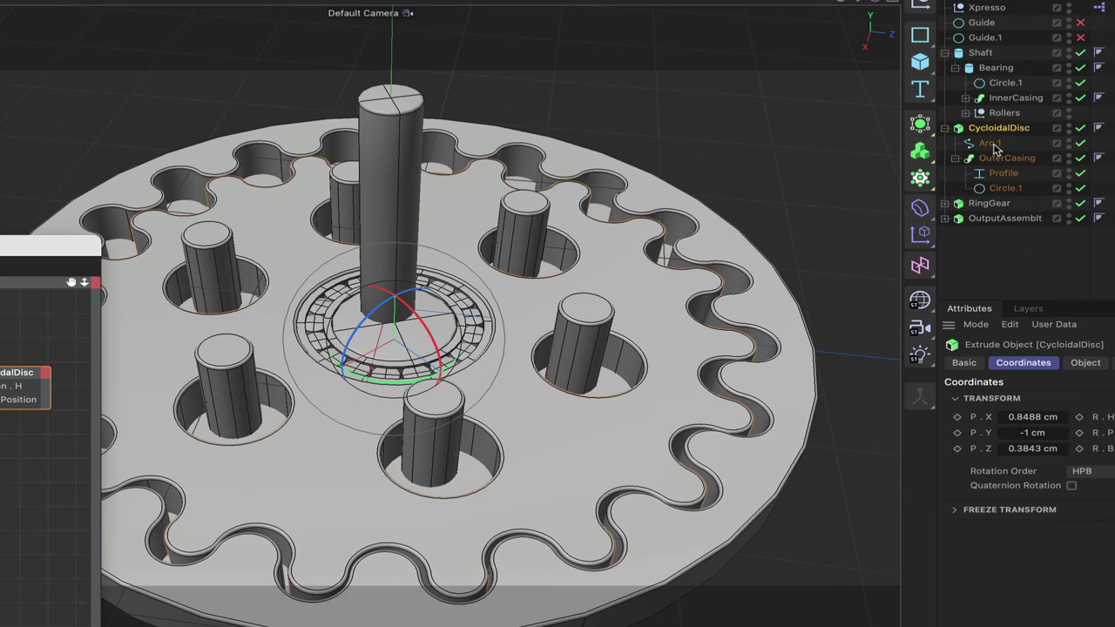
{"action": "left_click", "coordinate": [992, 143]}
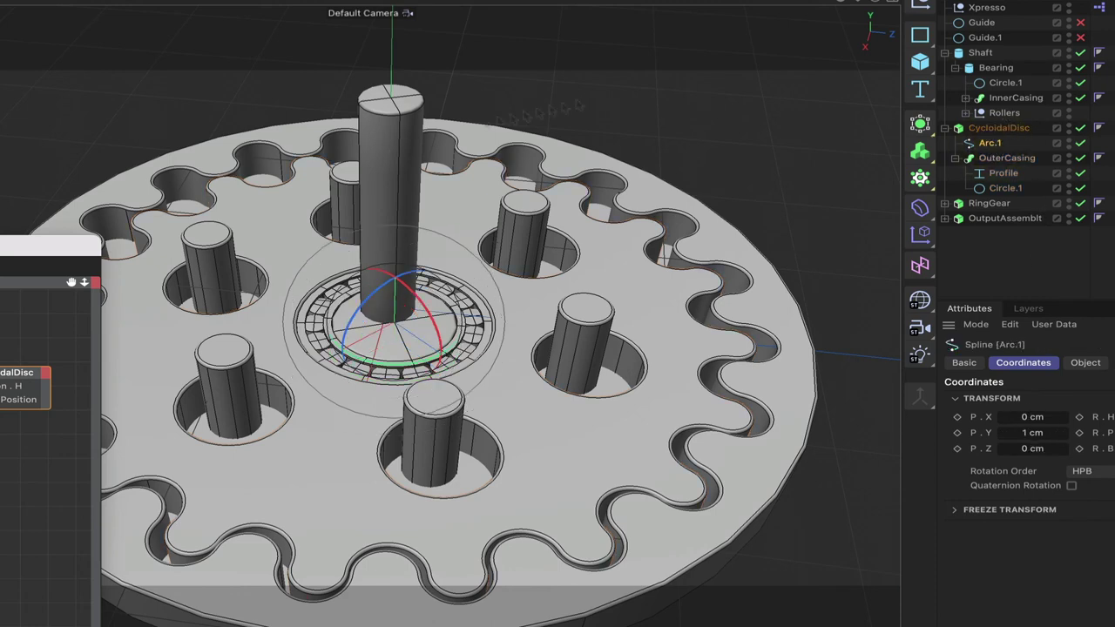
{"action": "left_click_drag", "start_coordinate": [57, 255], "coordinate": [190, 380]}
Turn the Shaft about 7.1° to test the disc, then reveal the XPresso nodes.
{"action": "left_click", "coordinate": [980, 52]}
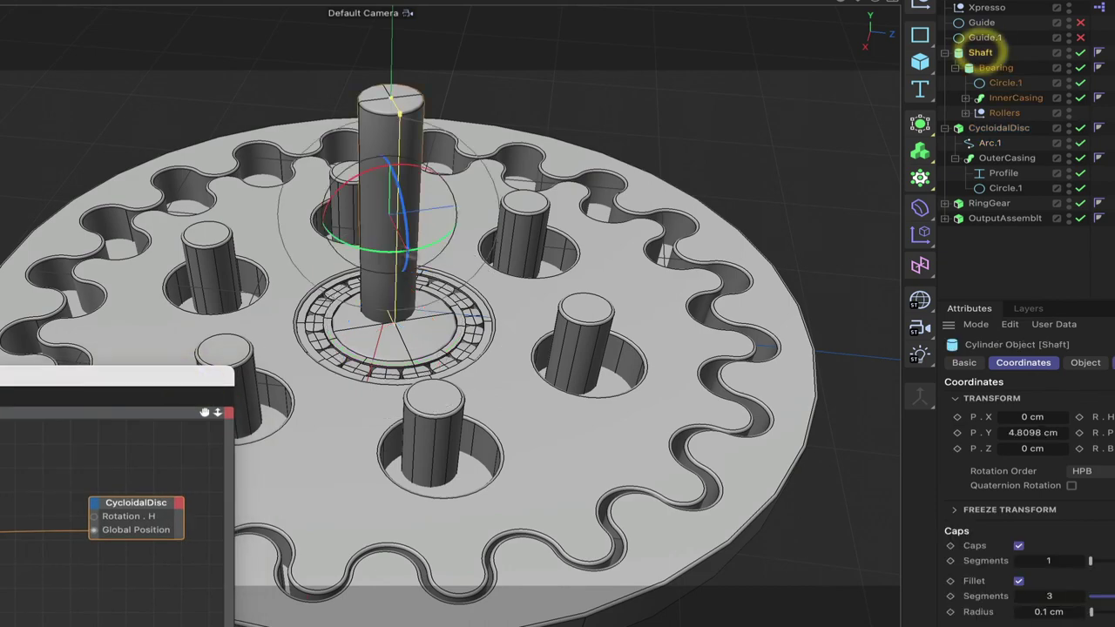
{"action": "mouse_move", "coordinate": [355, 235]}
{"action": "left_mouse_down"}
{"action": "mouse_move", "coordinate": [397, 252]}
{"action": "mouse_move", "coordinate": [326, 232]}
{"action": "mouse_move", "coordinate": [434, 244]}
{"action": "mouse_move", "coordinate": [450, 214]}
{"action": "mouse_move", "coordinate": [339, 247]}
{"action": "left_mouse_up"}
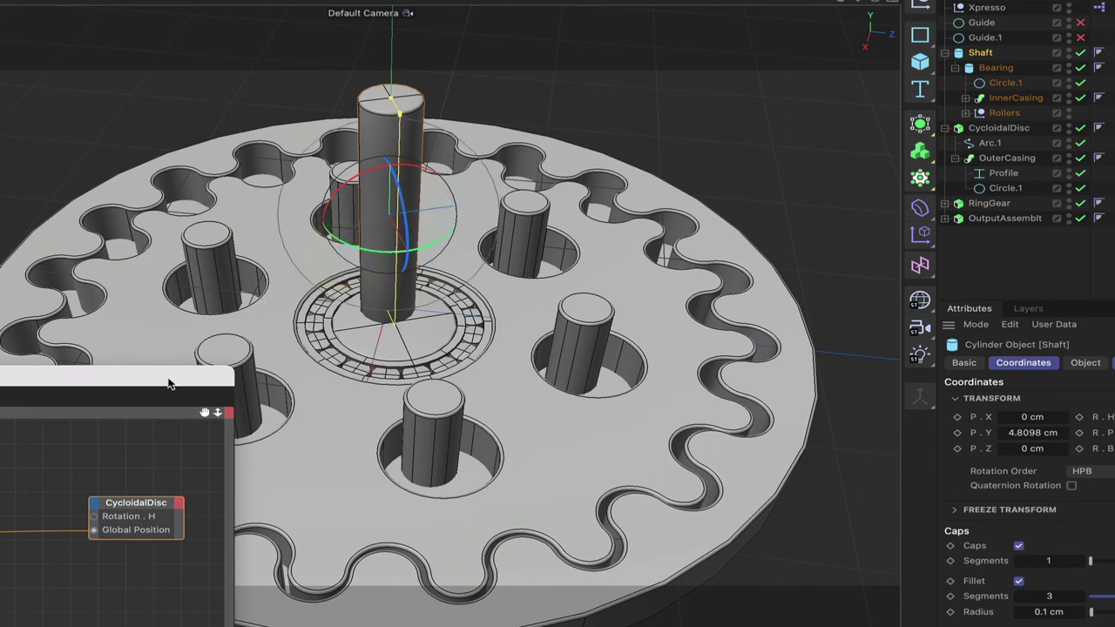
{"action": "left_click_drag", "start_coordinate": [110, 384], "coordinate": [382, 339]}
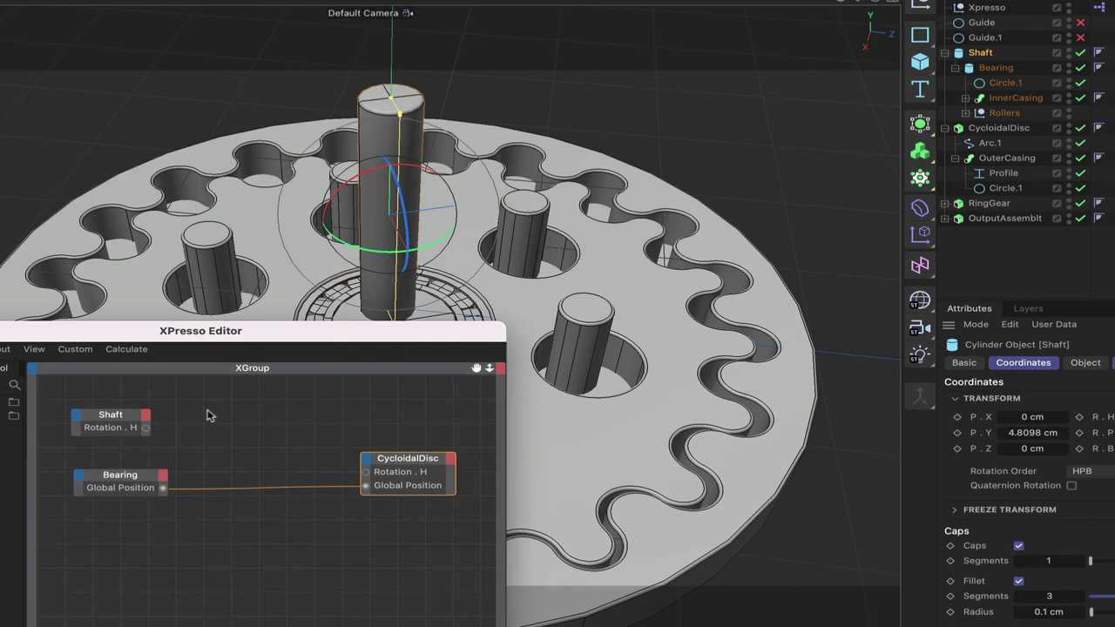
{"action": "left_click_drag", "start_coordinate": [310, 335], "coordinate": [281, 474]}
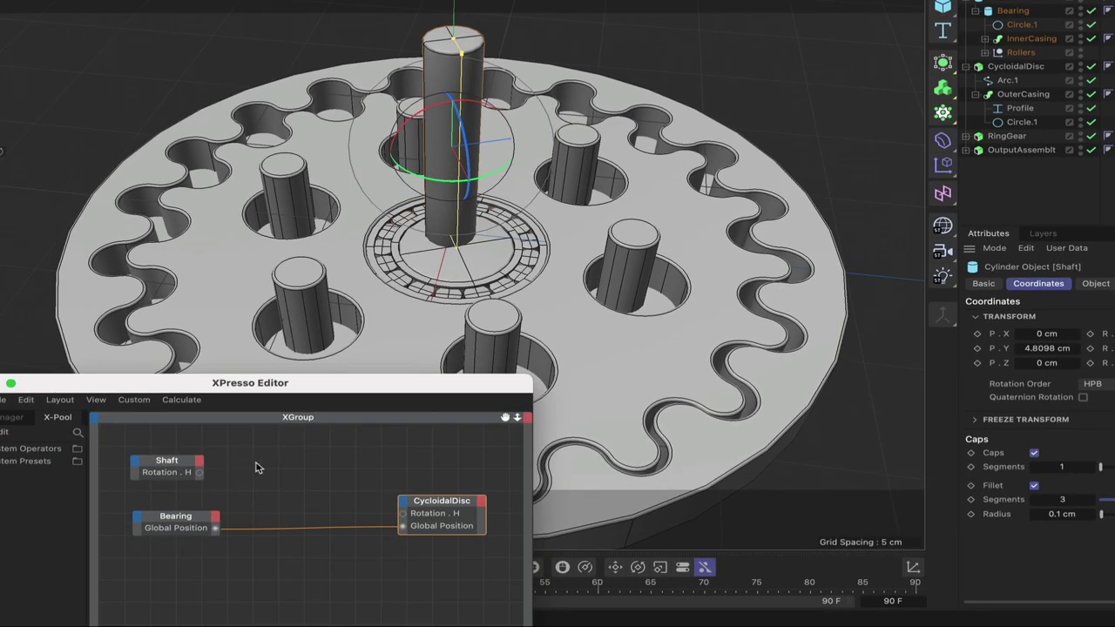
Add a Range Mapper node from XPresso > Calculate to the XGroup.
{"action": "right_click", "coordinate": [256, 457]}
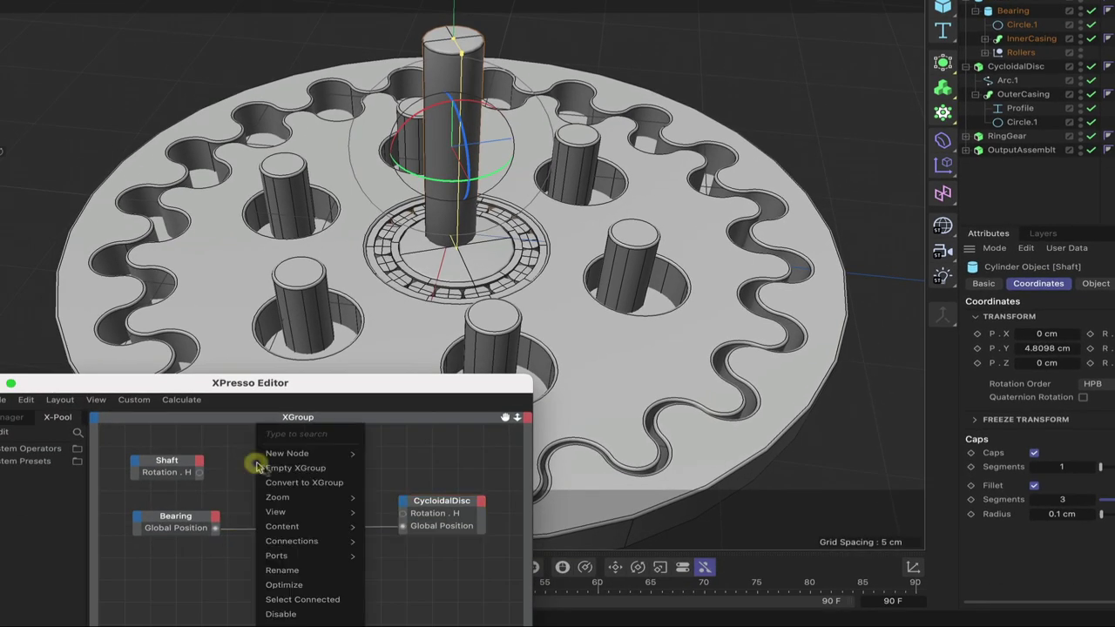
{"action": "mouse_move", "coordinate": [287, 454]}
{"action": "mouse_move", "coordinate": [383, 470]}
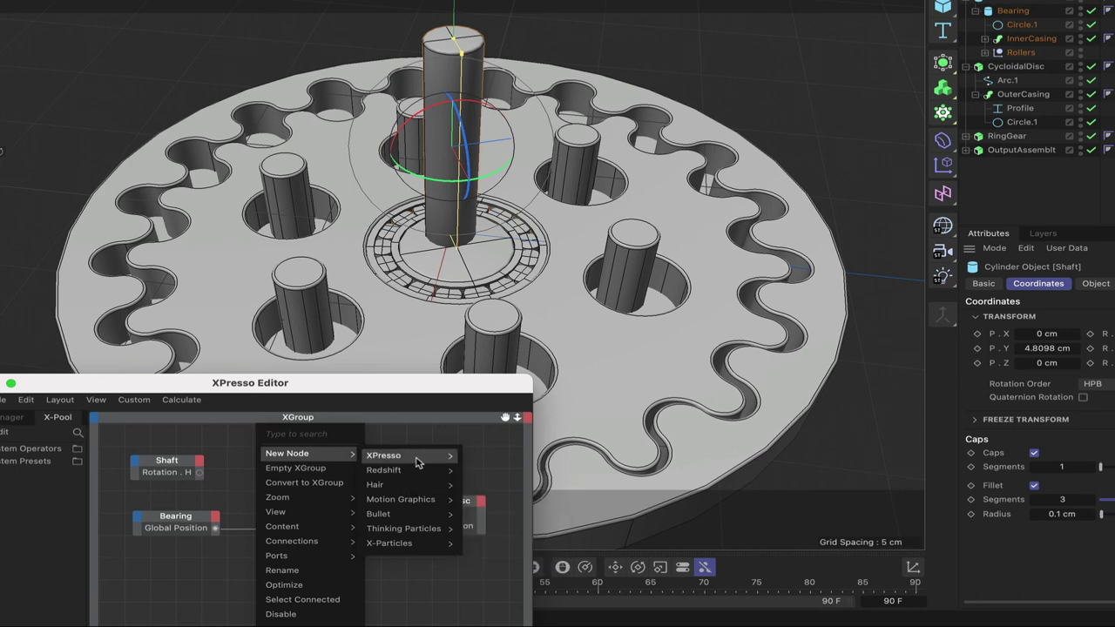
{"action": "mouse_move", "coordinate": [483, 502]}
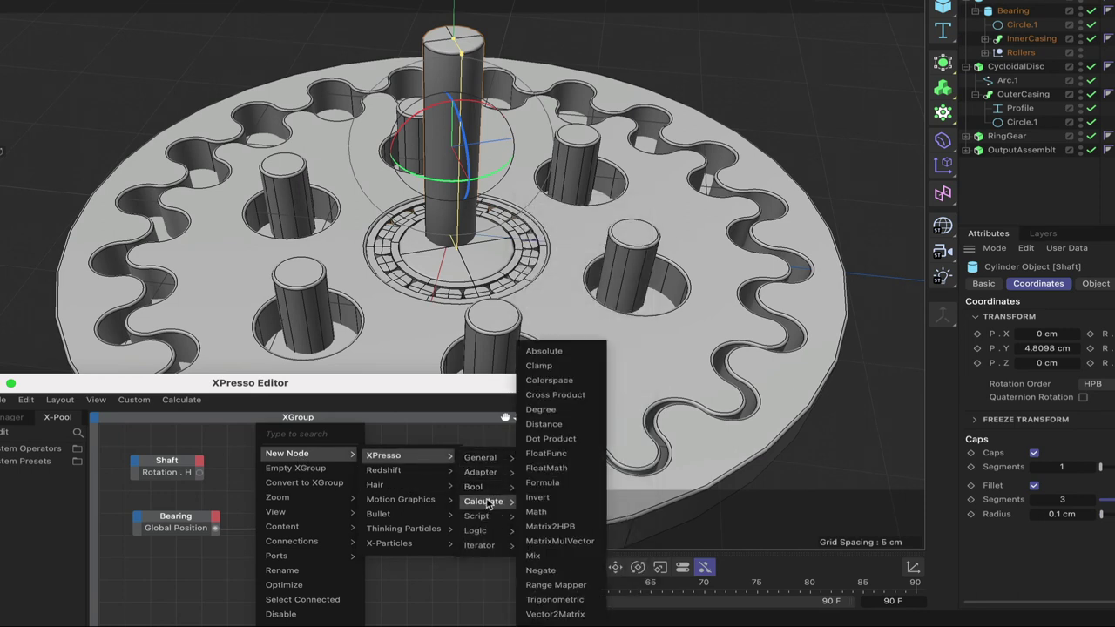
{"action": "left_click", "coordinate": [555, 585]}
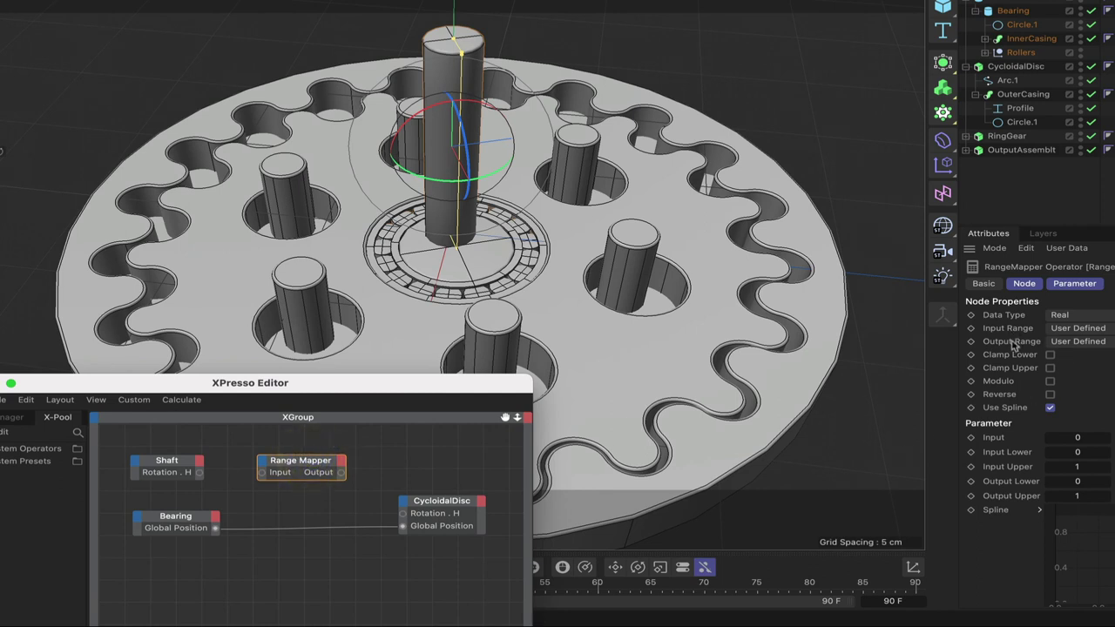
Set both Range Mapper ranges to Degree and wire Shaft's Rotation.H into its Input.
{"action": "left_click", "coordinate": [1104, 328]}
{"action": "left_click", "coordinate": [1089, 359]}
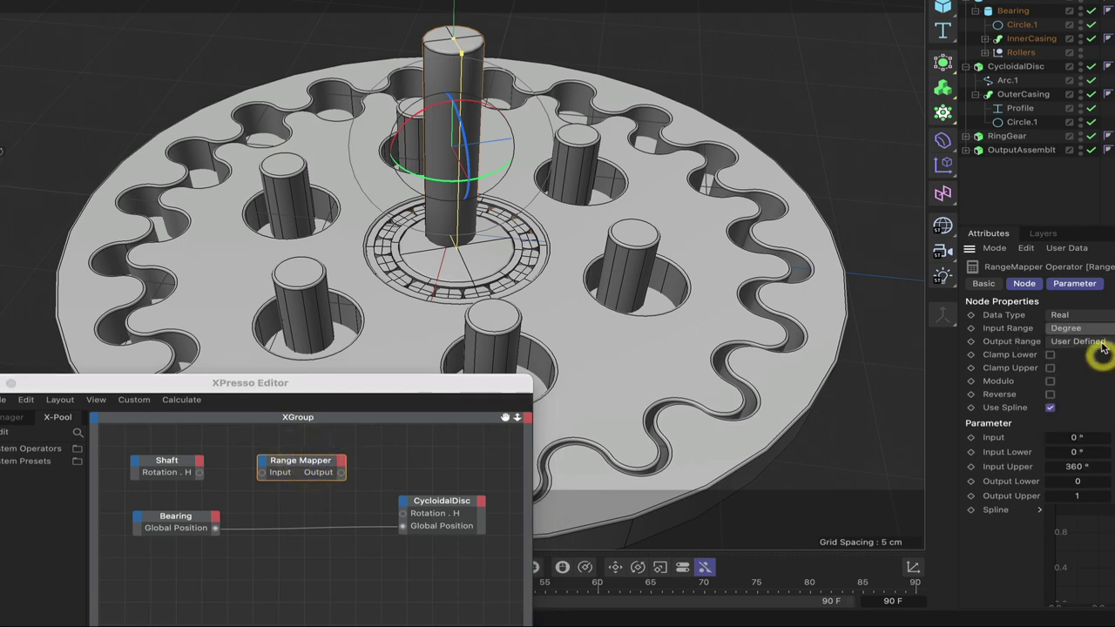
{"action": "left_click", "coordinate": [1103, 341]}
{"action": "left_click", "coordinate": [1080, 372]}
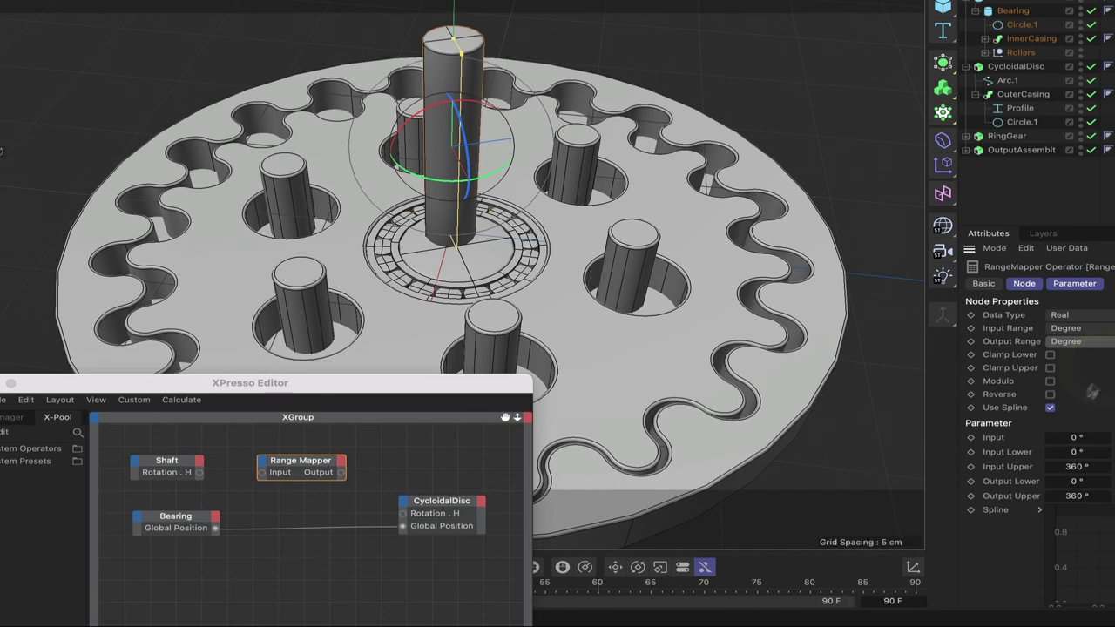
{"action": "left_click", "coordinate": [200, 478]}
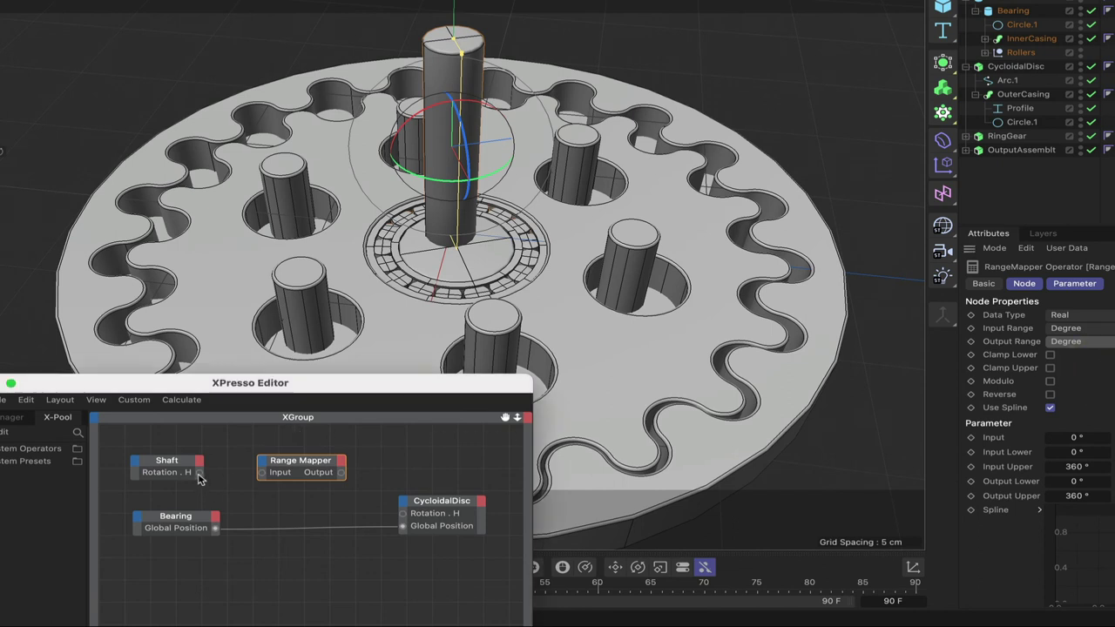
{"action": "left_click_drag", "start_coordinate": [251, 482], "coordinate": [262, 475]}
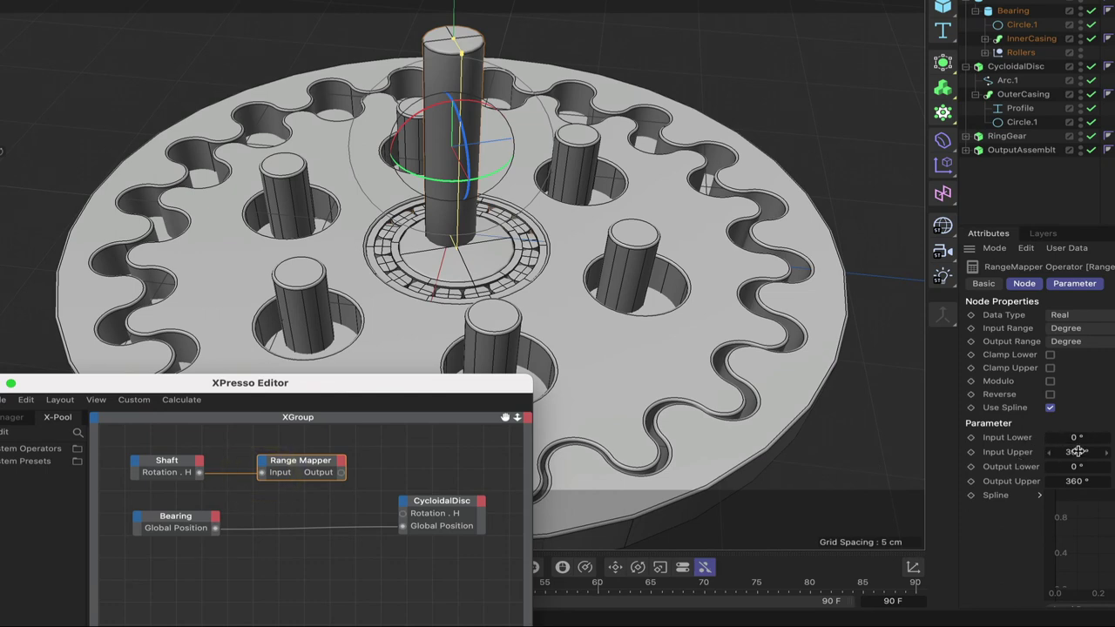
Compute 360 divided by 19 in Calculator, giving 18.947368421052632.
{"action": "mouse_move", "coordinate": [294, 620]}
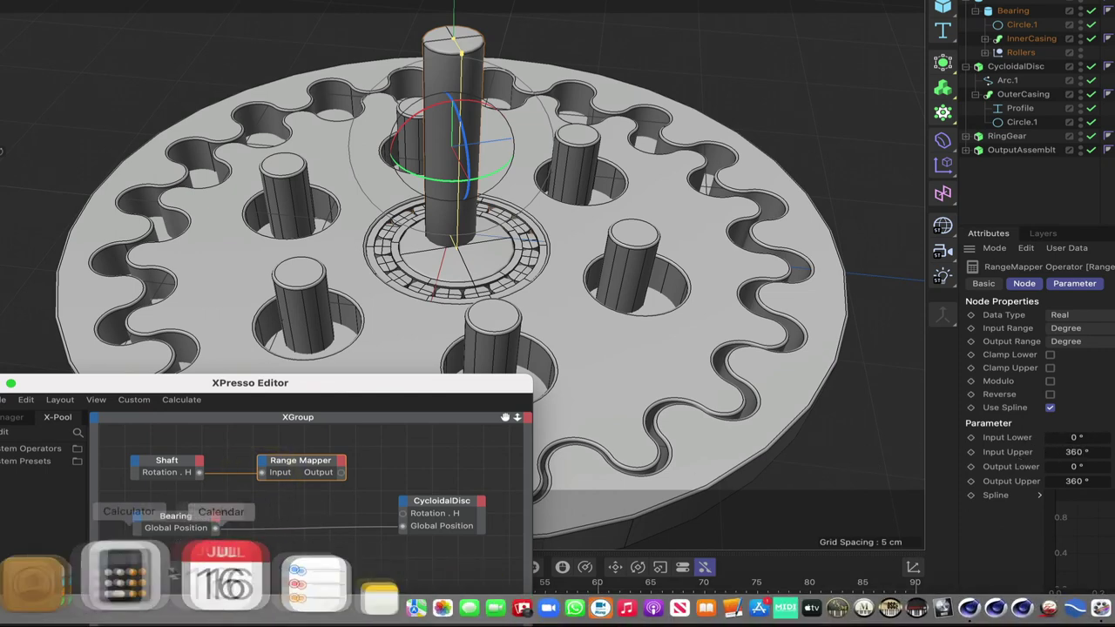
{"action": "left_click", "coordinate": [143, 575]}
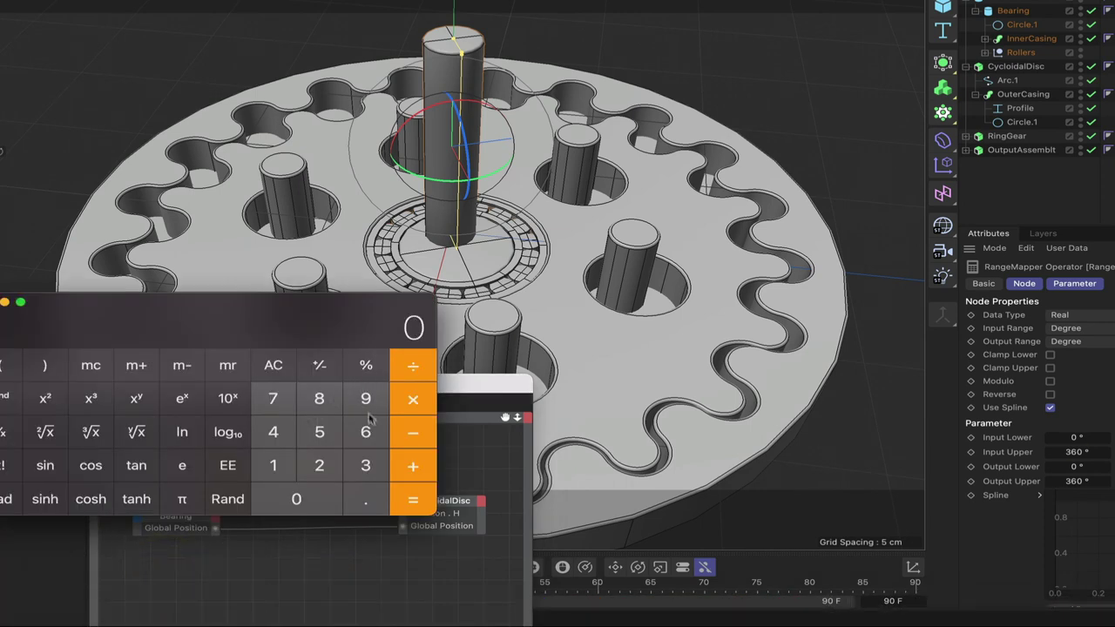
{"action": "left_click", "coordinate": [366, 465]}
{"action": "left_click", "coordinate": [366, 430]}
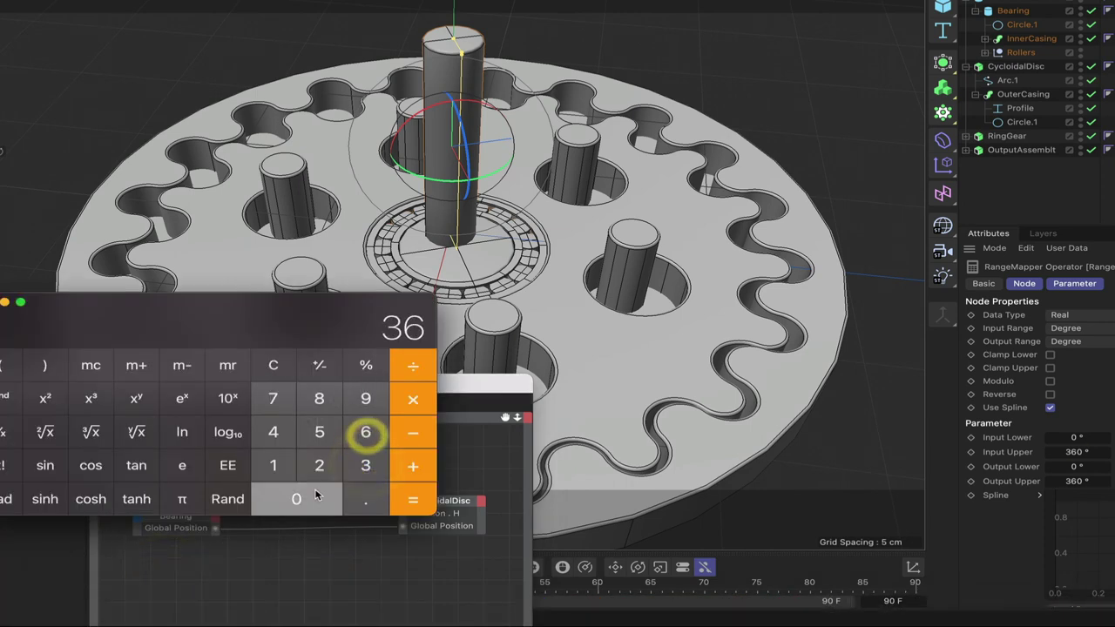
{"action": "left_click", "coordinate": [314, 495]}
{"action": "left_click", "coordinate": [424, 370]}
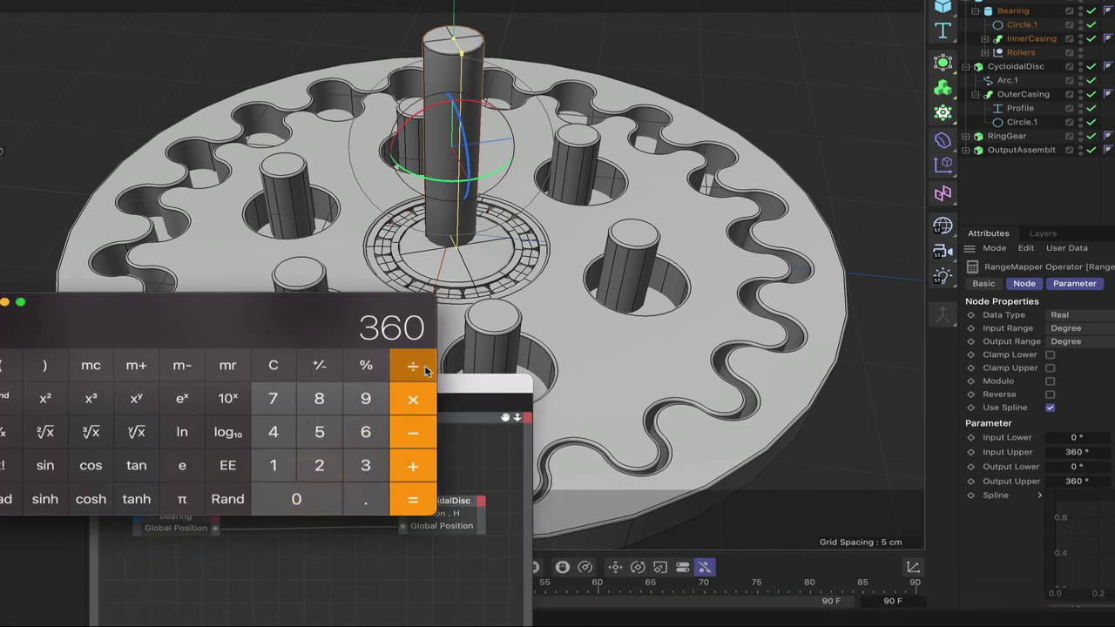
{"action": "left_click", "coordinate": [273, 465]}
{"action": "left_click", "coordinate": [365, 398]}
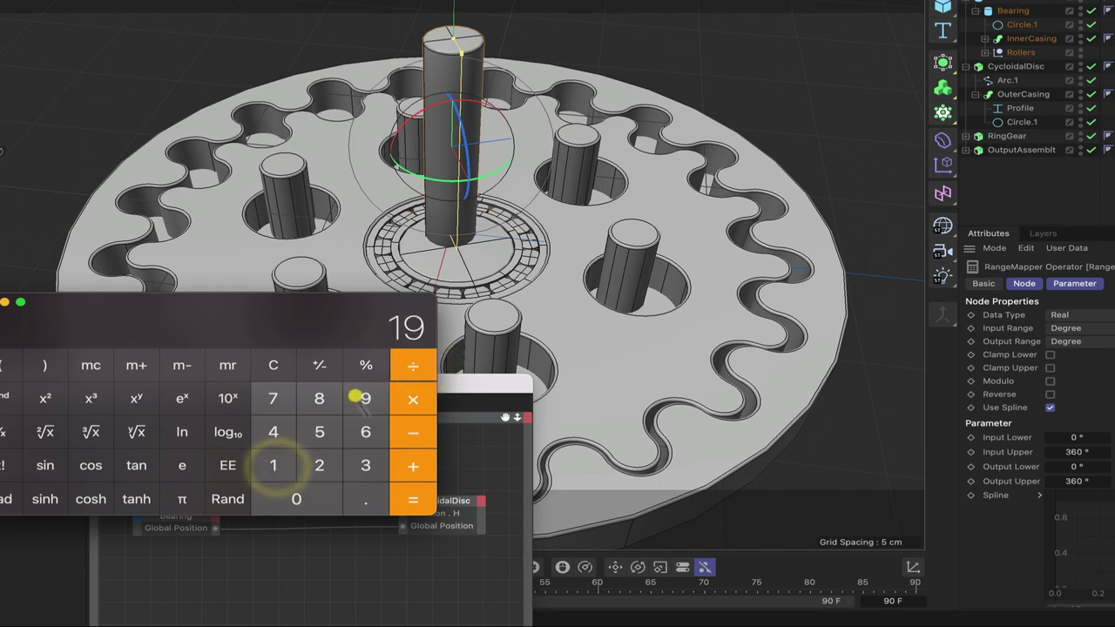
{"action": "left_click", "coordinate": [413, 498]}
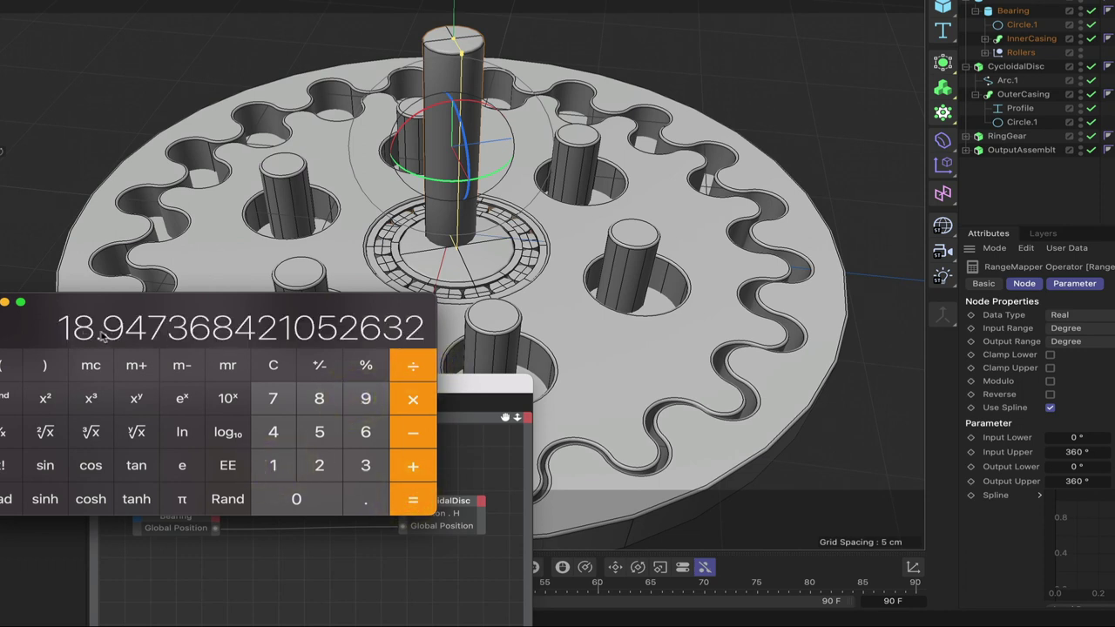
Enter 18.947 into the Range Mapper's Output Upper field.
{"action": "left_click", "coordinate": [1078, 481]}
{"action": "double_click", "coordinate": [1078, 482]}
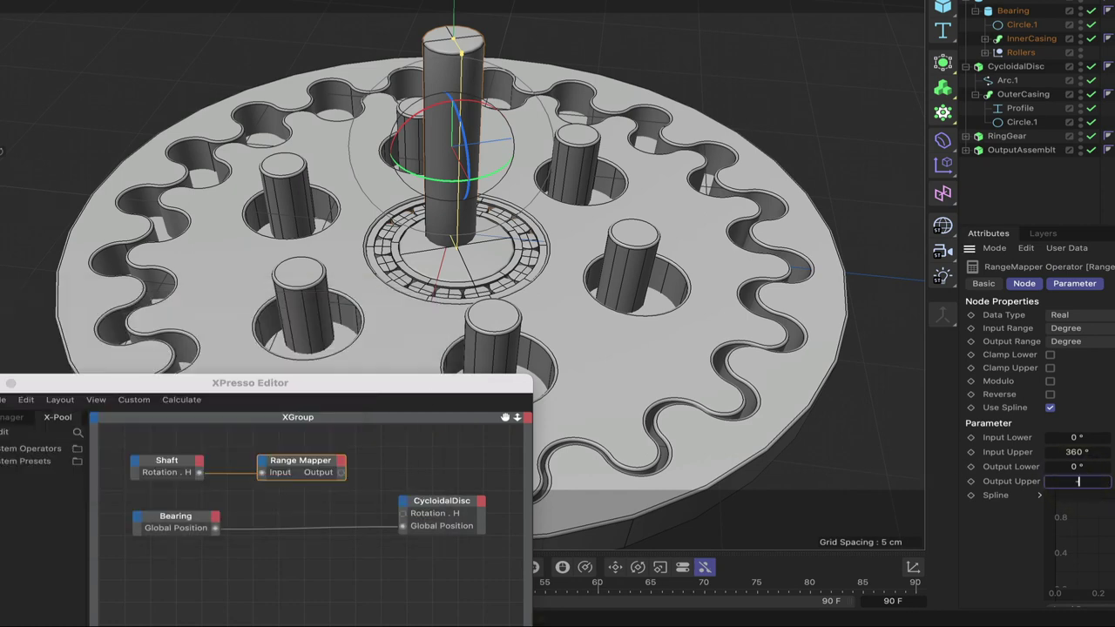
{"action": "type", "text": "-19"}
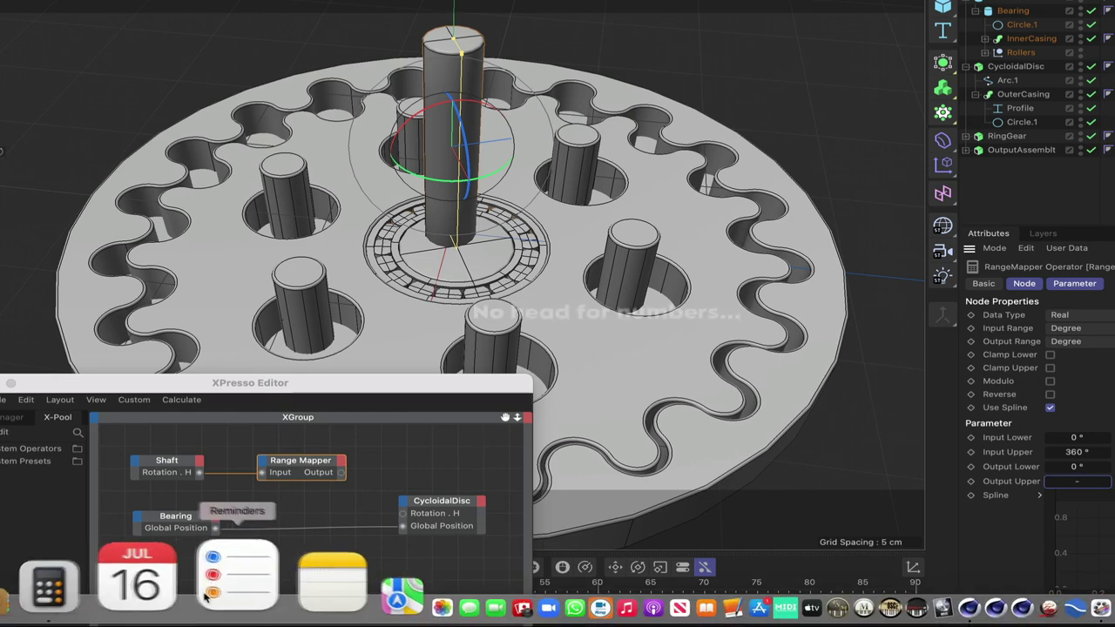
{"action": "left_click", "coordinate": [158, 579]}
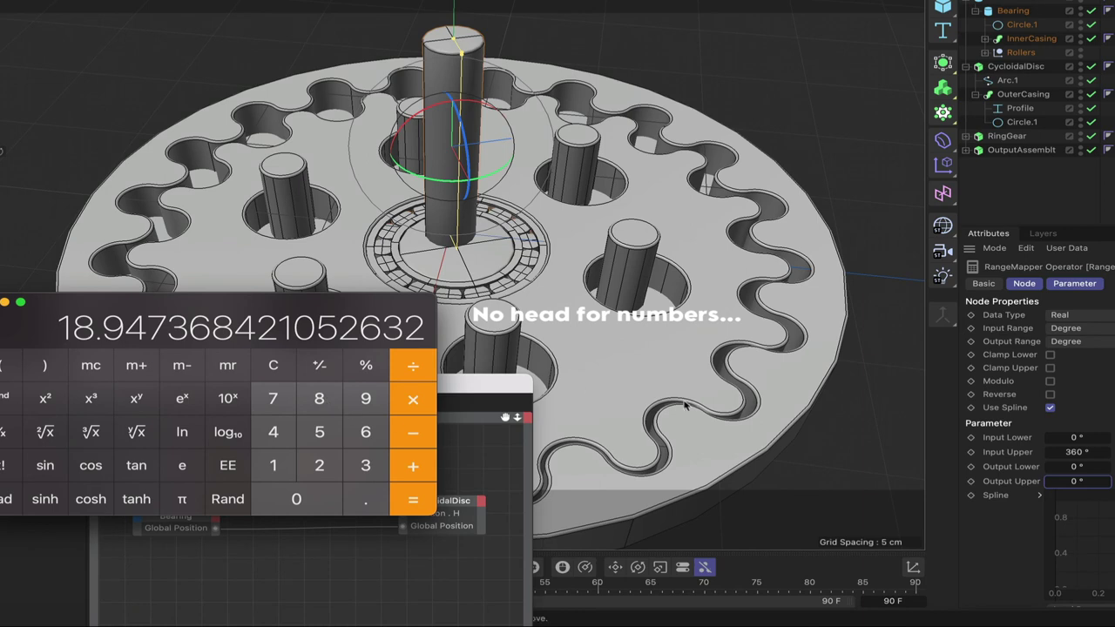
{"action": "left_click", "coordinate": [1080, 479]}
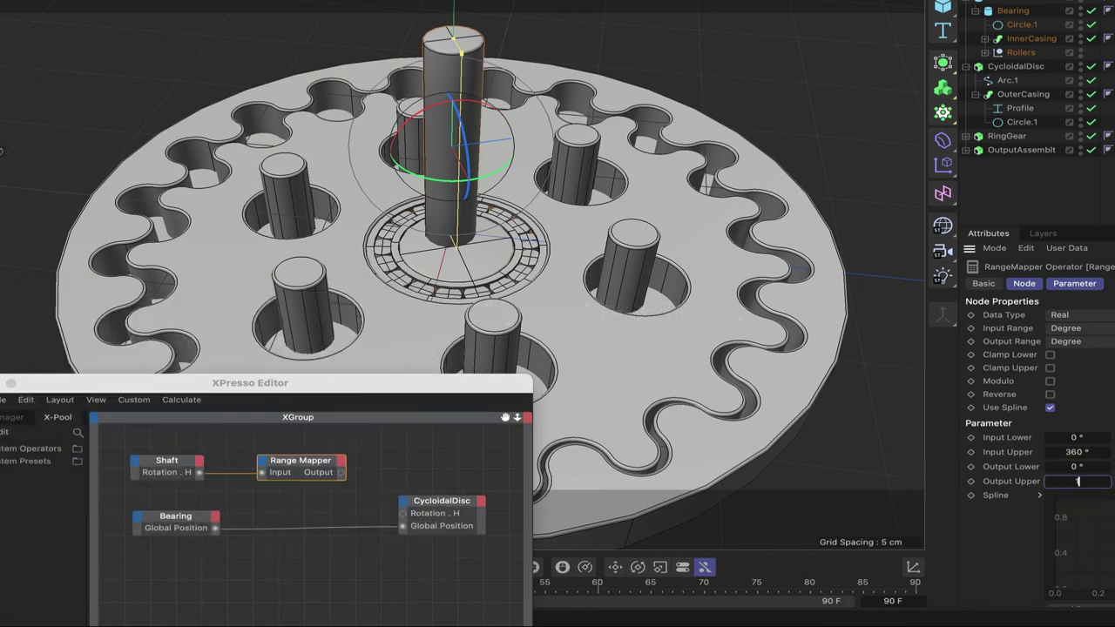
{"action": "type", "text": "18.947"}
Make Output Upper -18.947°, wire Output into CycloidalDisc's Rotation.H, and test by turning the shaft.
{"action": "left_click", "coordinate": [1059, 482]}
{"action": "type", "text": "-"}
{"action": "left_click", "coordinate": [342, 477]}
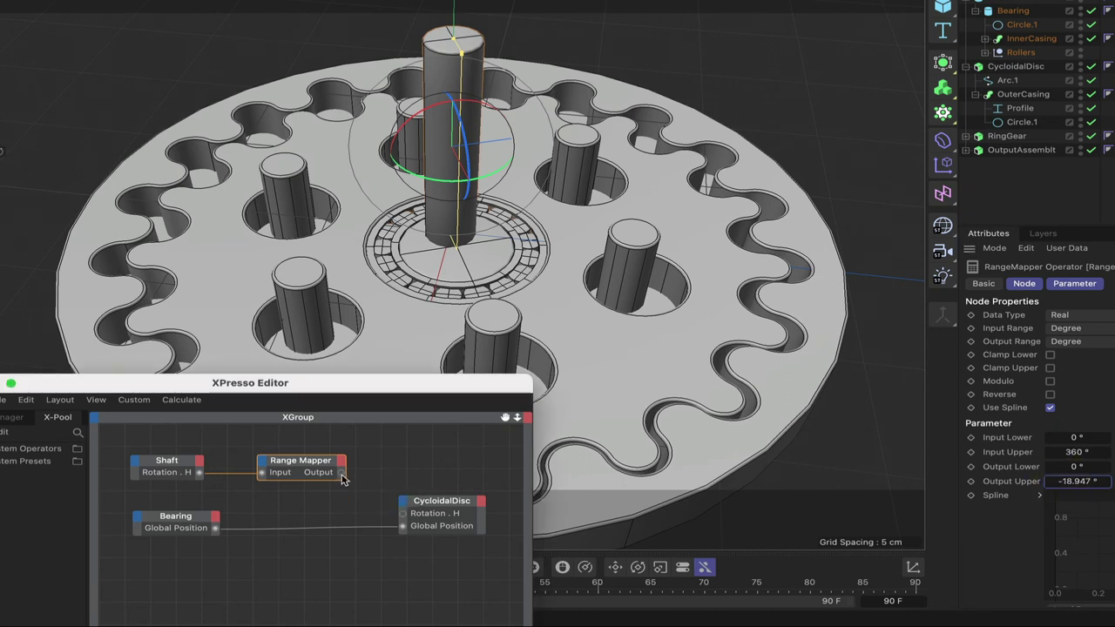
{"action": "left_click_drag", "start_coordinate": [343, 476], "coordinate": [401, 514]}
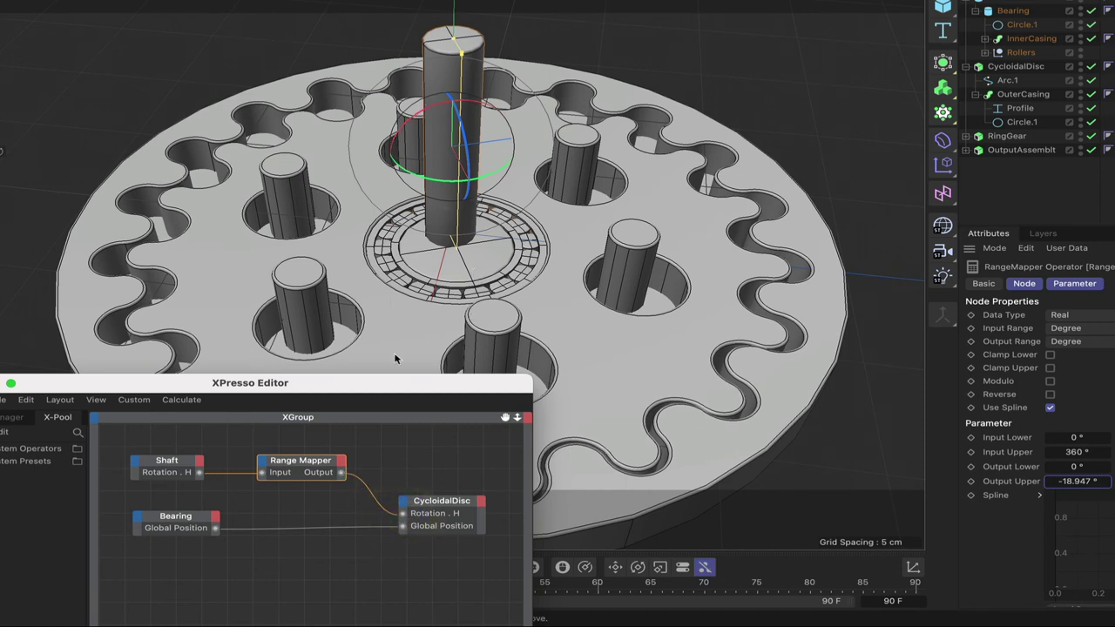
{"action": "left_click_drag", "start_coordinate": [416, 389], "coordinate": [470, 437]}
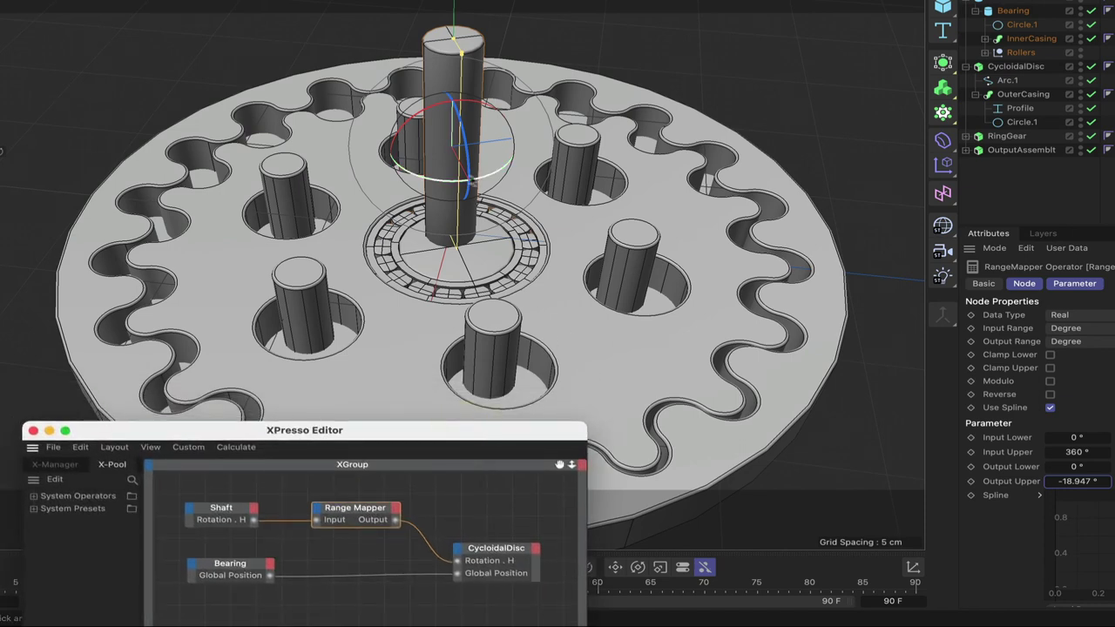
{"action": "mouse_move", "coordinate": [455, 182]}
{"action": "left_mouse_down"}
{"action": "mouse_move", "coordinate": [488, 179]}
{"action": "mouse_move", "coordinate": [535, 150]}
{"action": "mouse_move", "coordinate": [505, 122]}
{"action": "mouse_move", "coordinate": [410, 122]}
{"action": "mouse_move", "coordinate": [397, 166]}
{"action": "mouse_move", "coordinate": [444, 178]}
{"action": "mouse_move", "coordinate": [488, 182]}
{"action": "mouse_move", "coordinate": [550, 154]}
{"action": "mouse_move", "coordinate": [523, 126]}
{"action": "mouse_move", "coordinate": [458, 118]}
{"action": "mouse_move", "coordinate": [405, 139]}
{"action": "mouse_move", "coordinate": [440, 167]}
{"action": "mouse_move", "coordinate": [438, 155]}
{"action": "mouse_move", "coordinate": [438, 169]}
{"action": "left_mouse_up"}
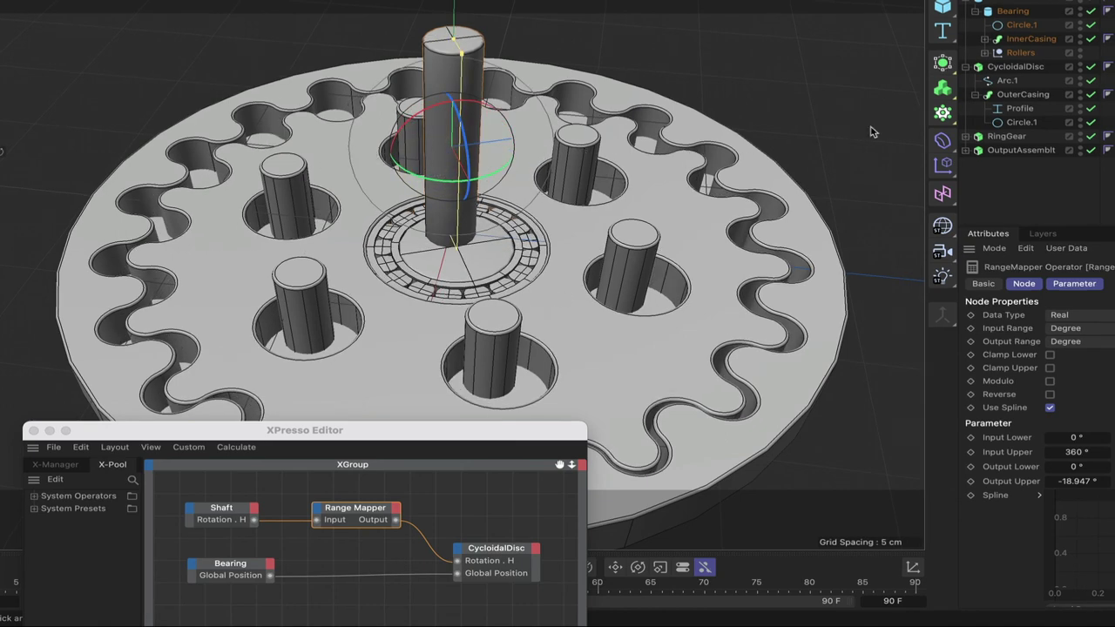
Add OutputAssembly to the graph and correct its misspelled name to OutputAssembly.
{"action": "left_click_drag", "start_coordinate": [1017, 150], "coordinate": [494, 509]}
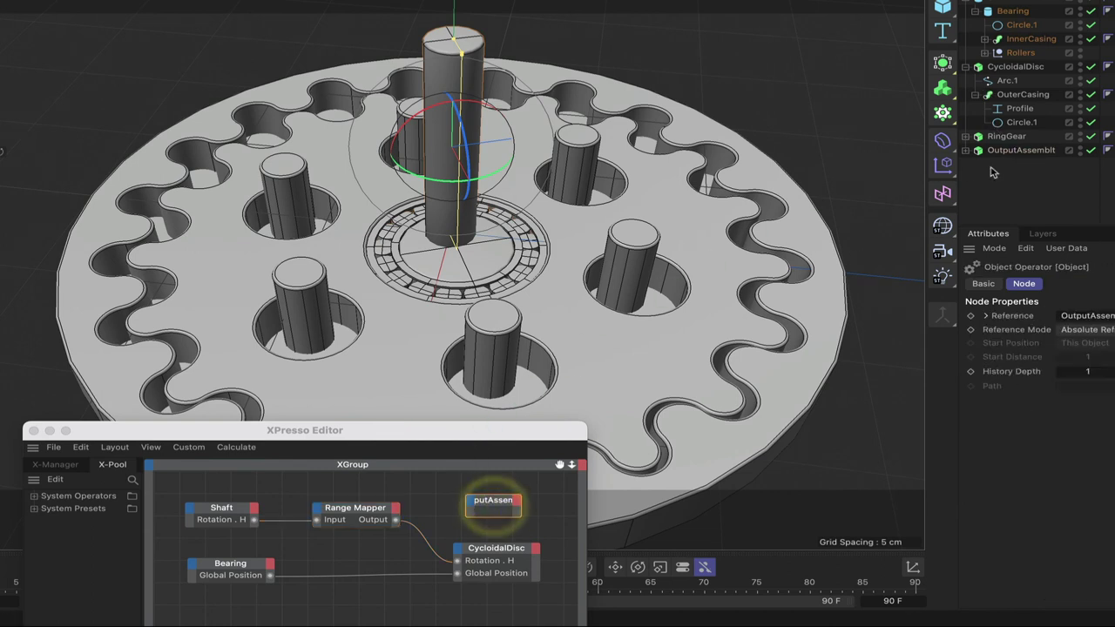
{"action": "double_click", "coordinate": [1037, 148]}
{"action": "left_click", "coordinate": [1074, 153]}
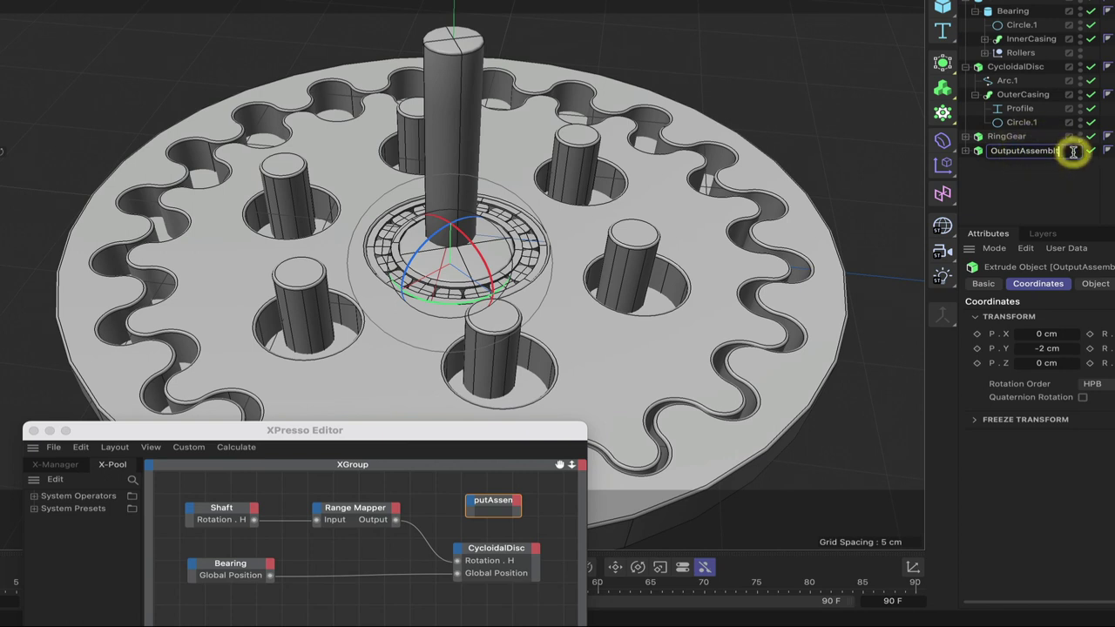
{"action": "key", "text": "Return"}
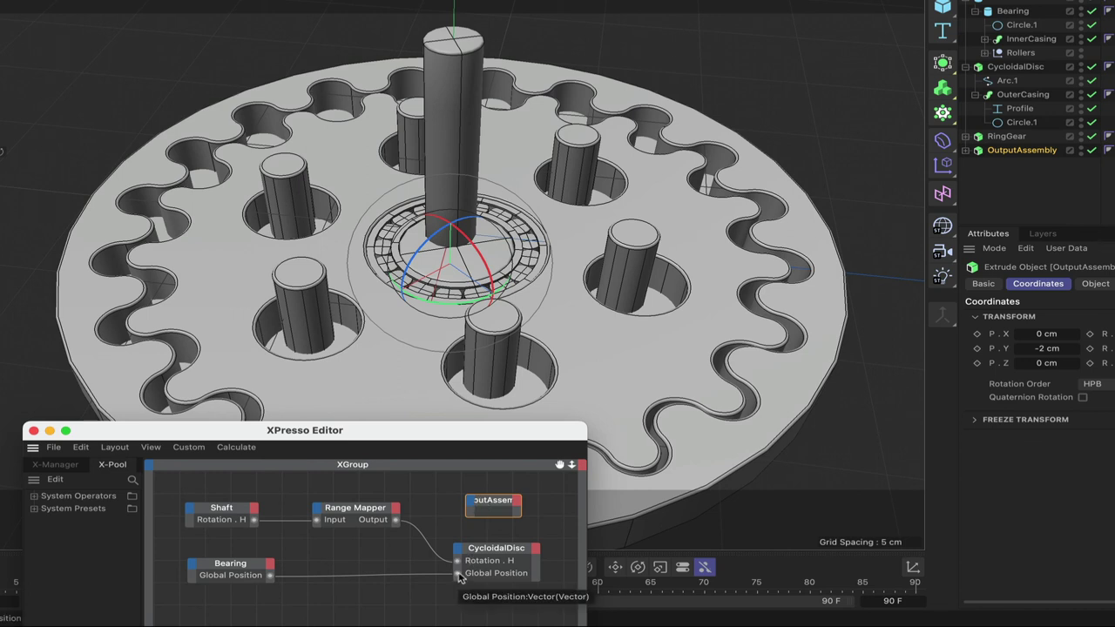
Give OutputAssembly a Rotation.H input and wire the Range Mapper Output into it.
{"action": "left_click", "coordinate": [473, 504]}
{"action": "mouse_move", "coordinate": [522, 513]}
{"action": "mouse_move", "coordinate": [636, 558]}
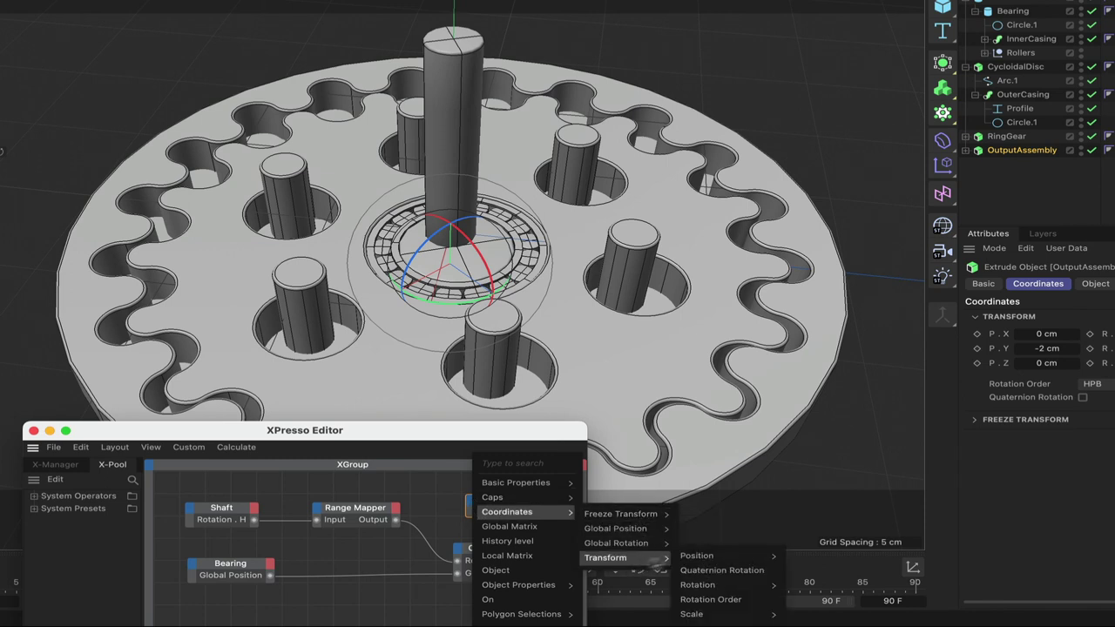
{"action": "mouse_move", "coordinate": [706, 565]}
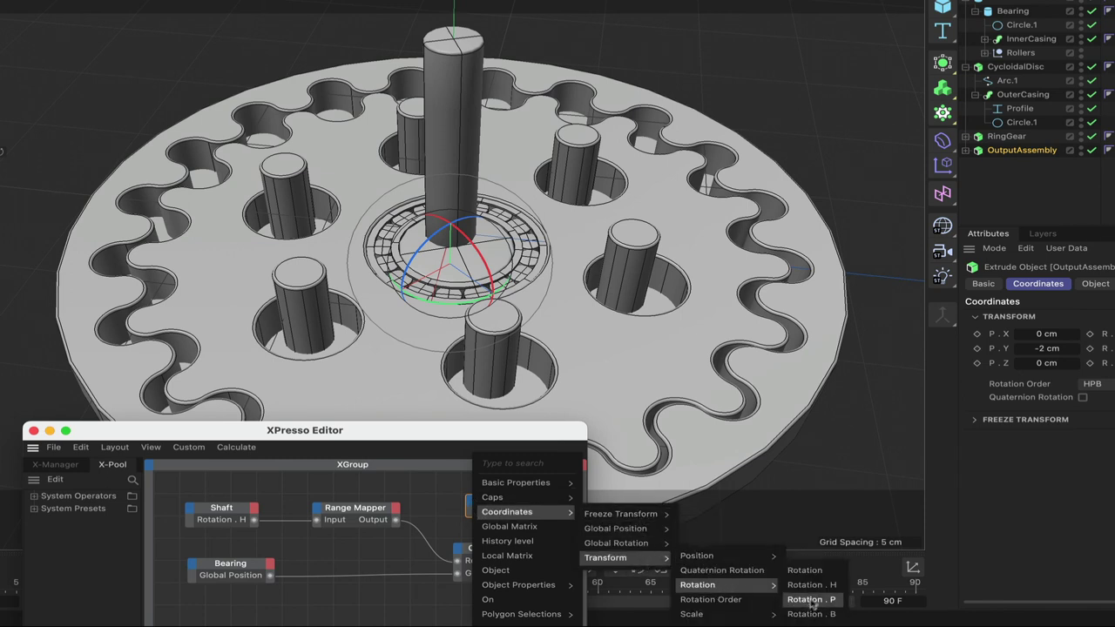
{"action": "left_click", "coordinate": [712, 588]}
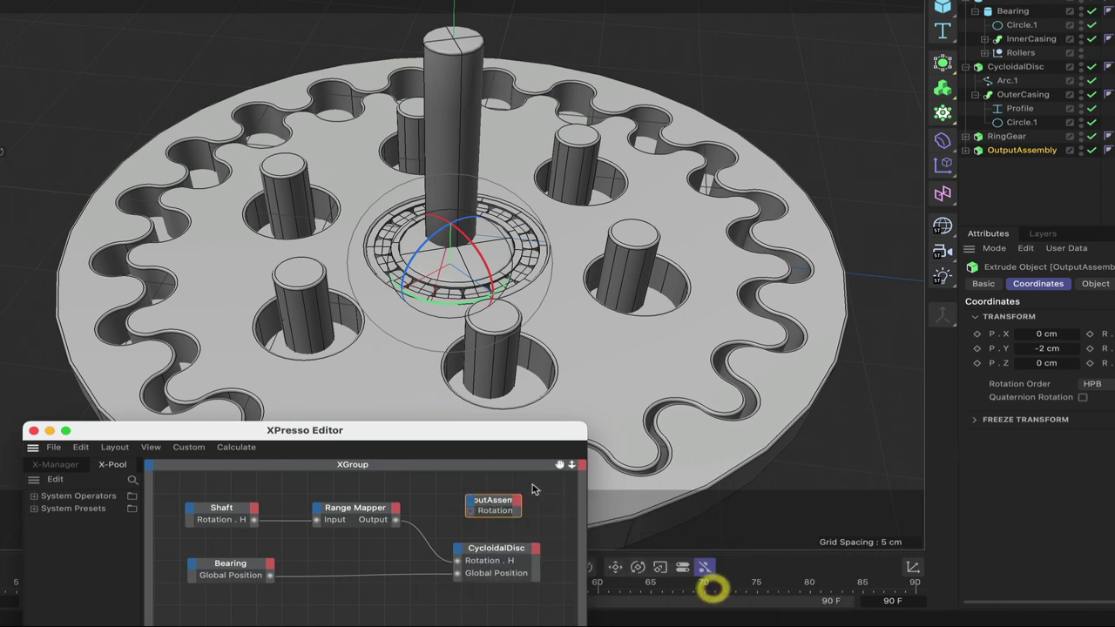
{"action": "left_click", "coordinate": [492, 503]}
{"action": "left_click_drag", "start_coordinate": [395, 521], "coordinate": [470, 512]}
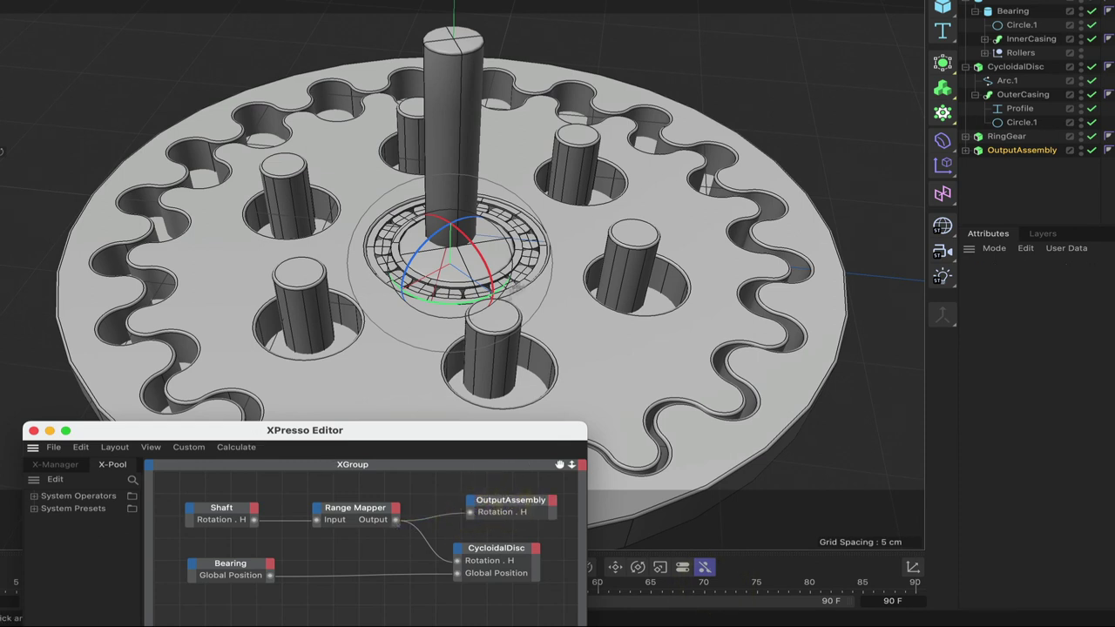
Spin the Shaft to check the disc and output assembly follow.
{"action": "left_click_drag", "start_coordinate": [461, 288], "coordinate": [495, 295]}
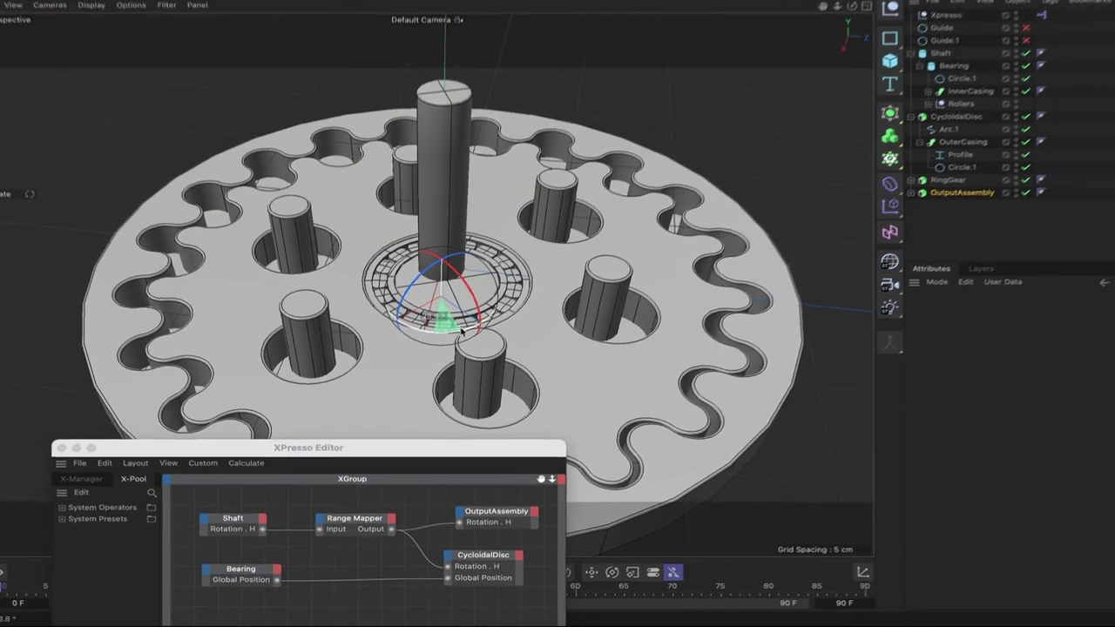
{"action": "left_click_drag", "start_coordinate": [467, 356], "coordinate": [461, 353]}
{"action": "left_click", "coordinate": [880, 113]}
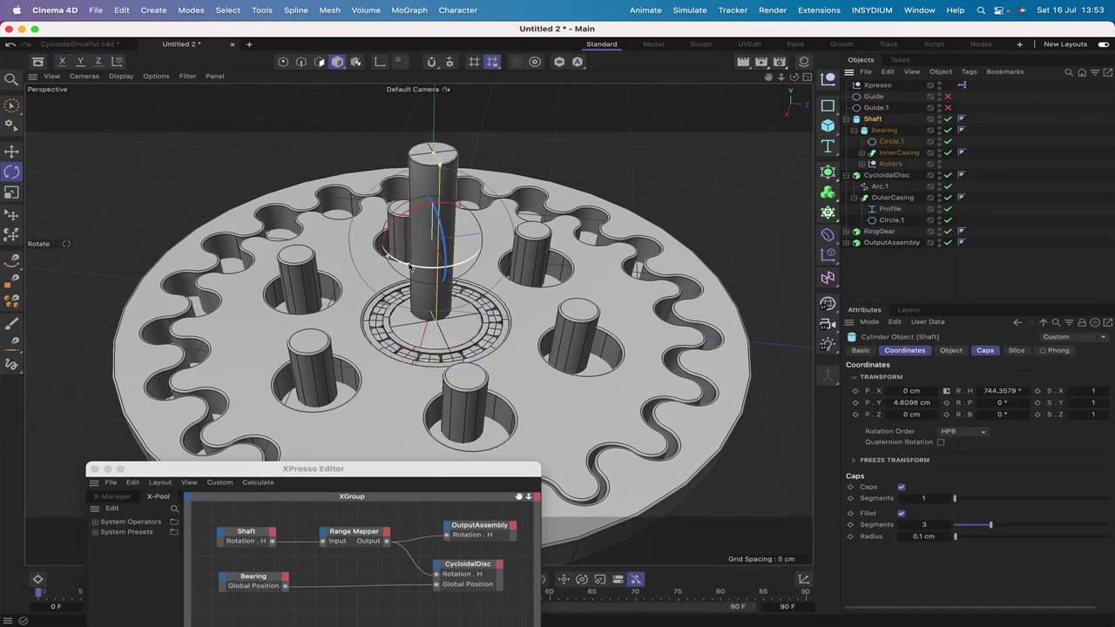
{"action": "left_click_drag", "start_coordinate": [411, 268], "coordinate": [460, 244]}
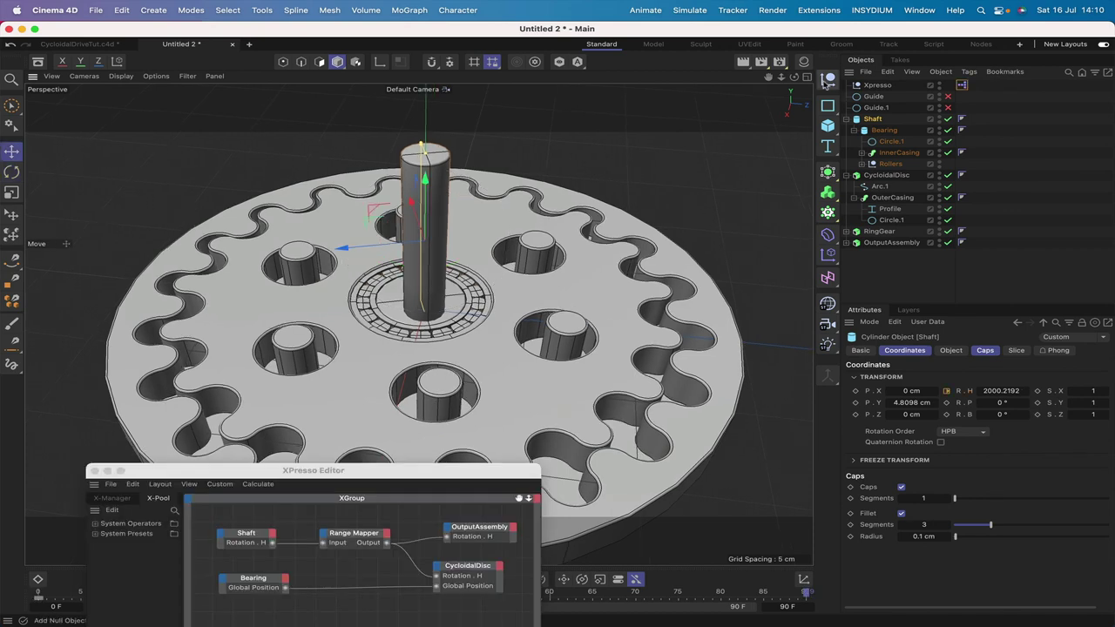
Add a Null above Shaft and name it CycloidalDrive.
{"action": "left_click", "coordinate": [827, 79]}
{"action": "left_click_drag", "start_coordinate": [868, 85], "coordinate": [854, 123]}
{"action": "double_click", "coordinate": [868, 117]}
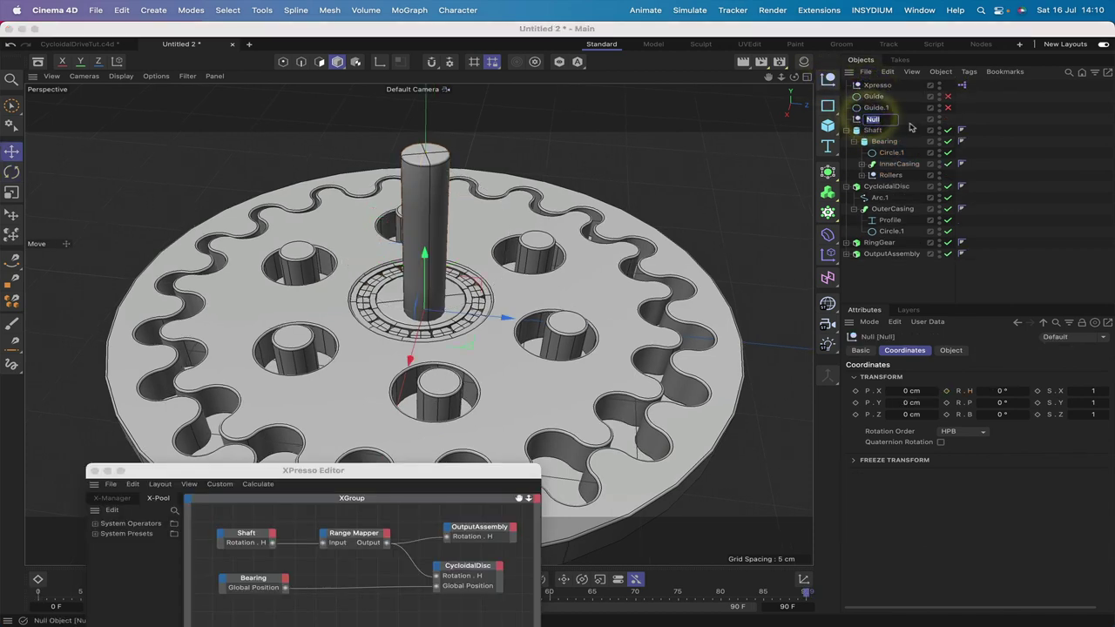
{"action": "type", "text": "C"}
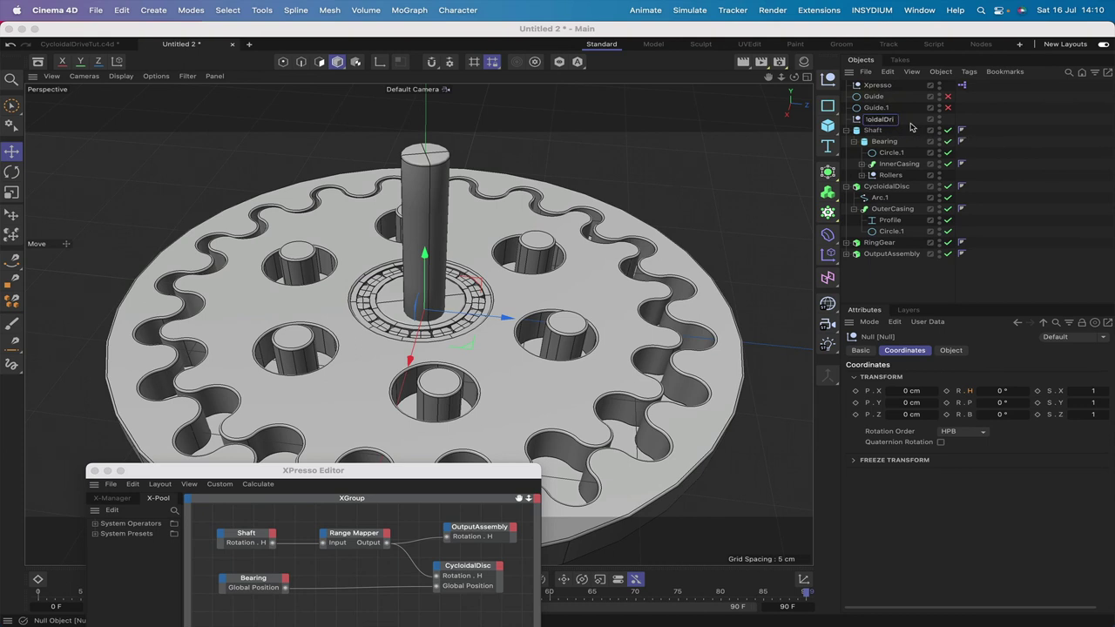
{"action": "key", "text": "Return"}
Parent Shaft, CycloidalDisc, RingGear and OutputAssembly under CycloidalDrive.
{"action": "left_click", "coordinate": [851, 132]}
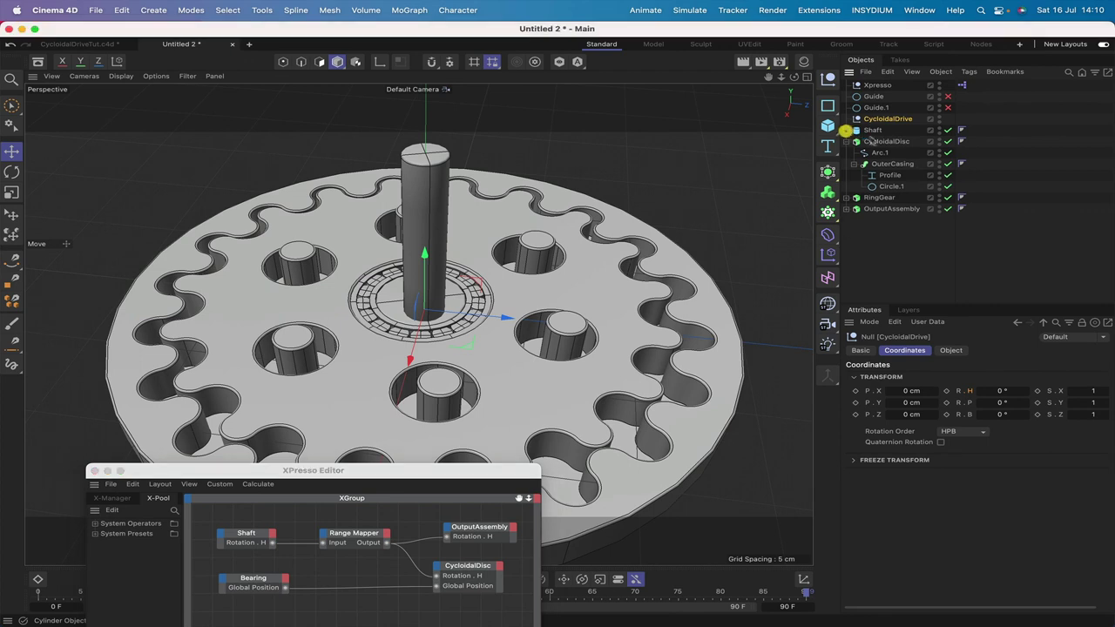
{"action": "left_click", "coordinate": [846, 142]}
{"action": "left_click_drag", "start_coordinate": [879, 148], "coordinate": [883, 122]}
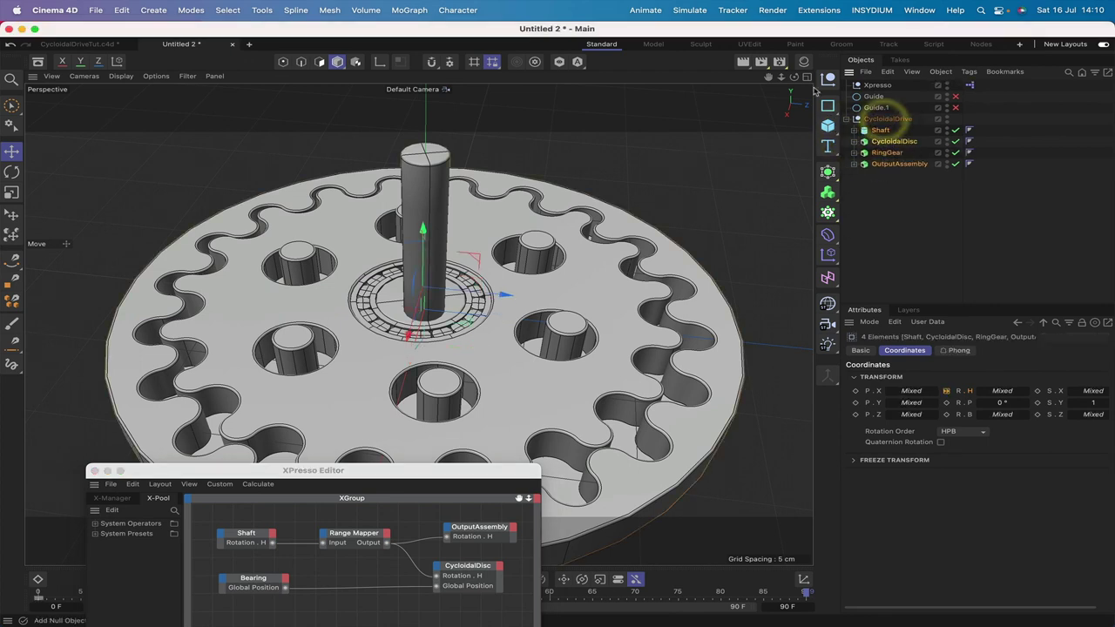
Frame and reposition the drive in view, then test-tilt the disc and undo it.
{"action": "right_click_drag", "start_coordinate": [768, 79], "coordinate": [542, 209]}
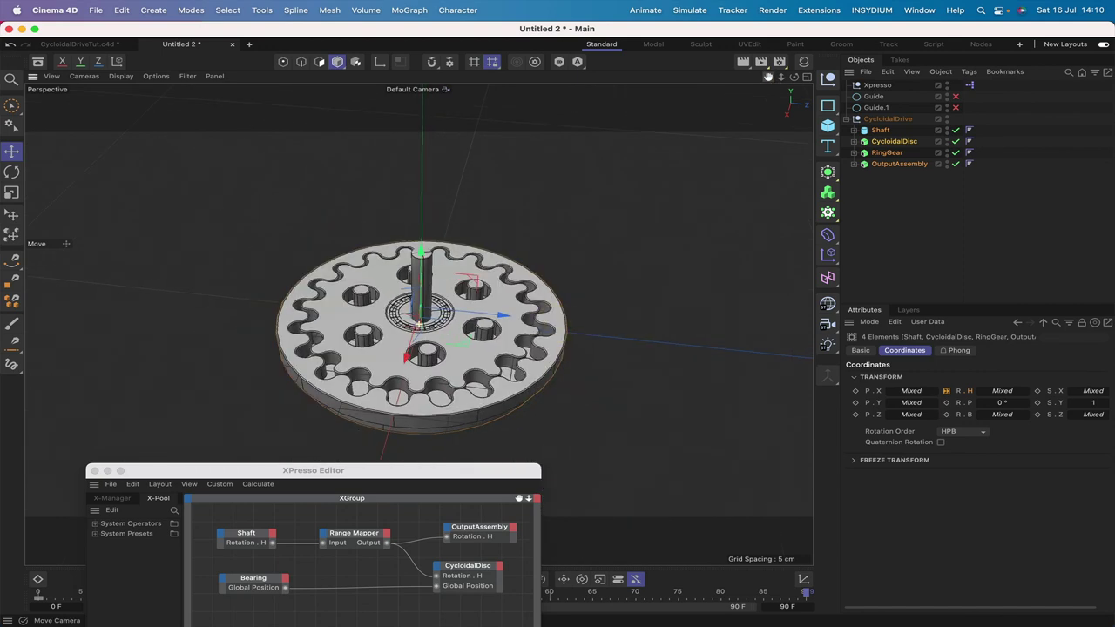
{"action": "left_click_drag", "start_coordinate": [501, 314], "coordinate": [603, 325]}
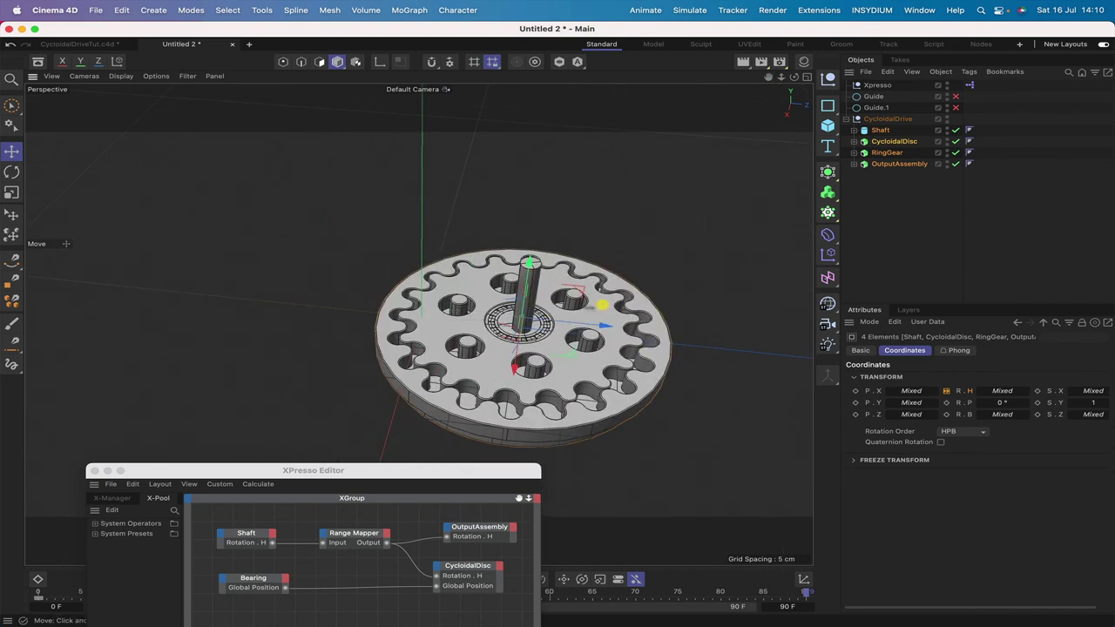
{"action": "left_click_drag", "start_coordinate": [528, 266], "coordinate": [519, 331]}
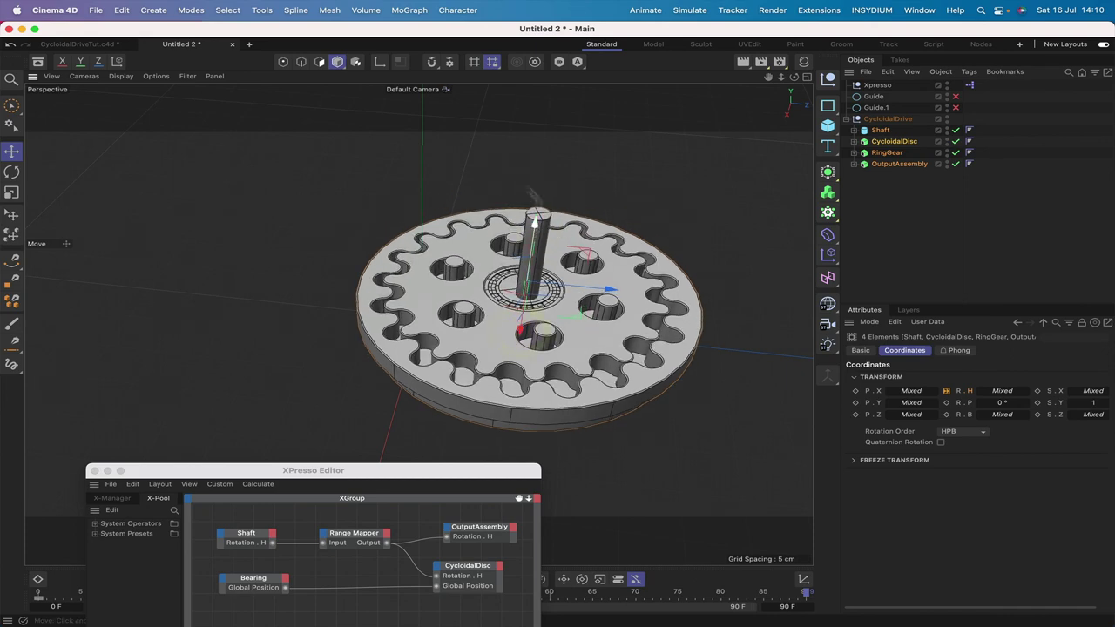
{"action": "left_click", "coordinate": [10, 174]}
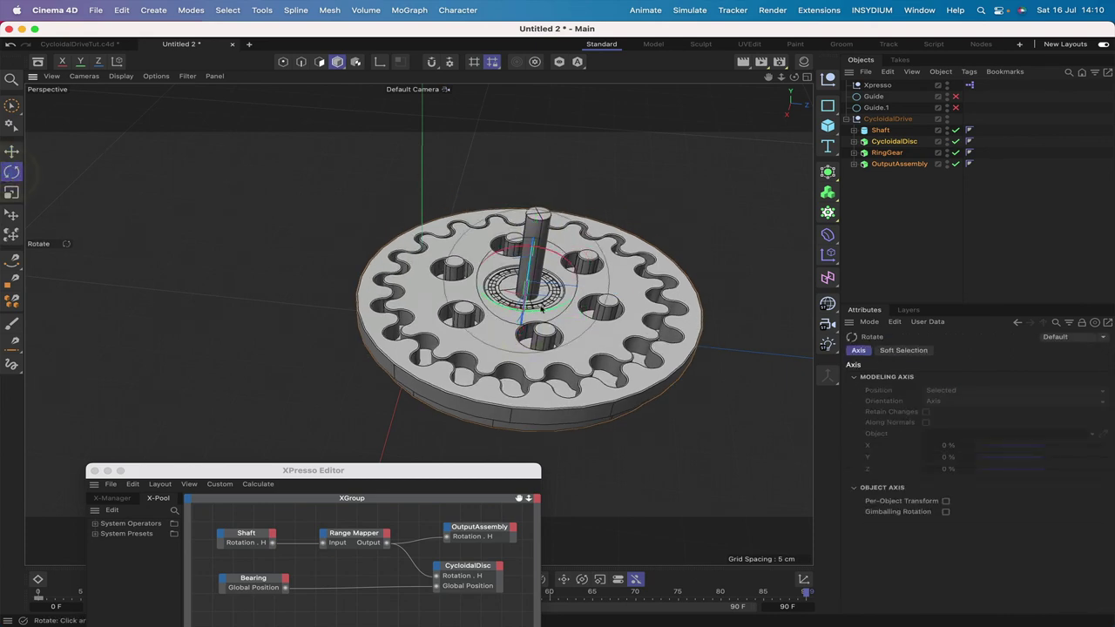
{"action": "mouse_move", "coordinate": [549, 304]}
{"action": "left_mouse_down"}
{"action": "mouse_move", "coordinate": [589, 307]}
{"action": "mouse_move", "coordinate": [533, 318]}
{"action": "left_mouse_up"}
{"action": "key", "text": "super+z"}
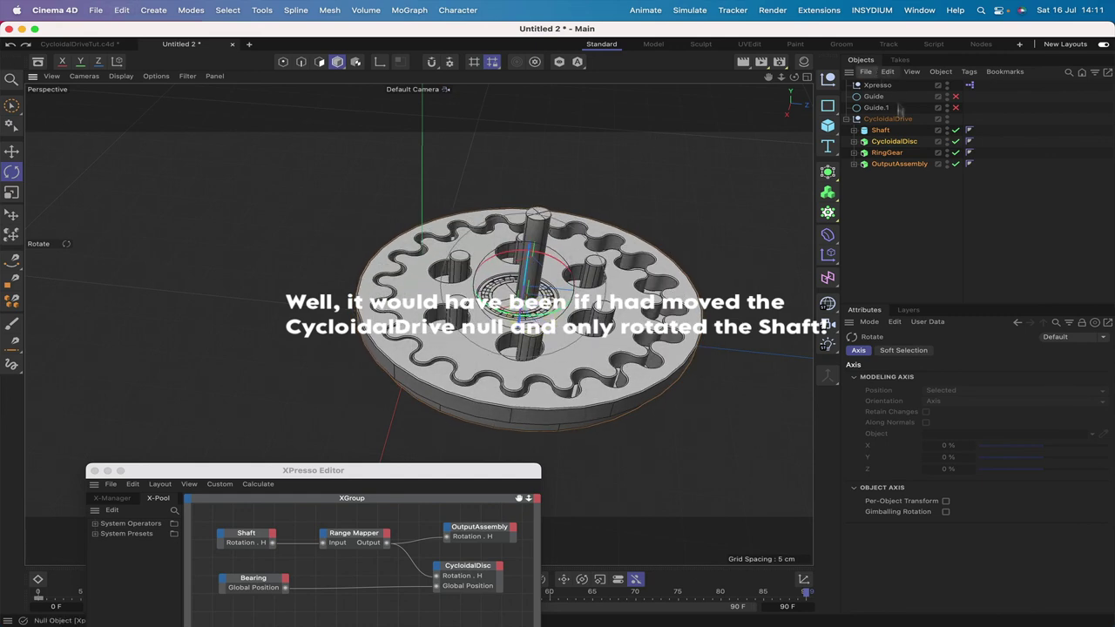
Test-tilt the CycloidalDrive group and shaft, undo back to the earlier pose, and close XPresso.
{"action": "left_click", "coordinate": [887, 118]}
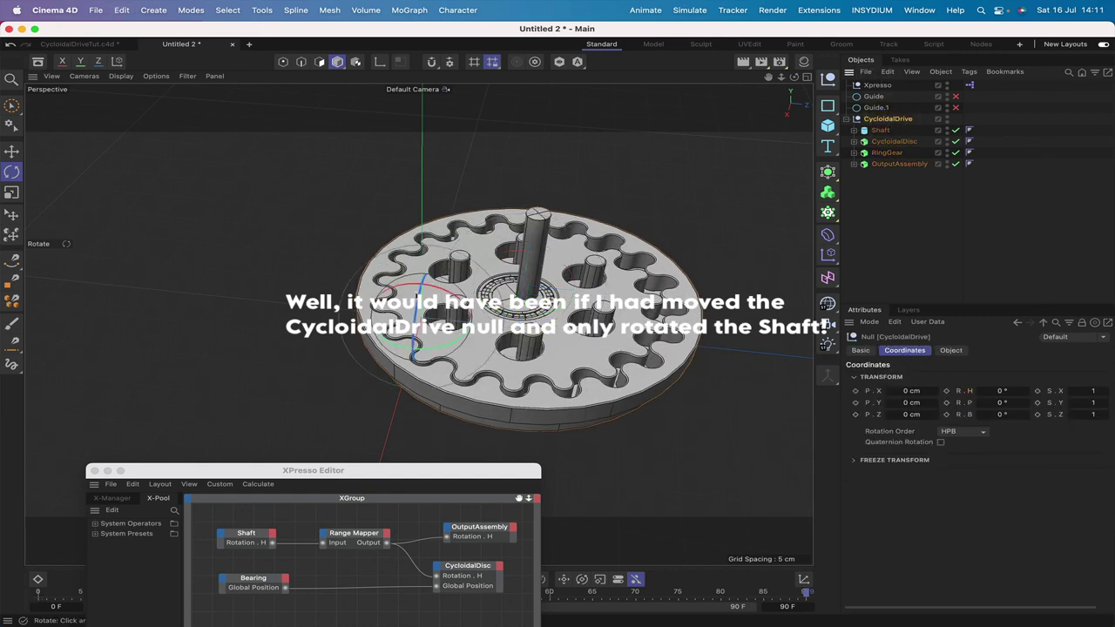
{"action": "left_click_drag", "start_coordinate": [421, 288], "coordinate": [423, 343]}
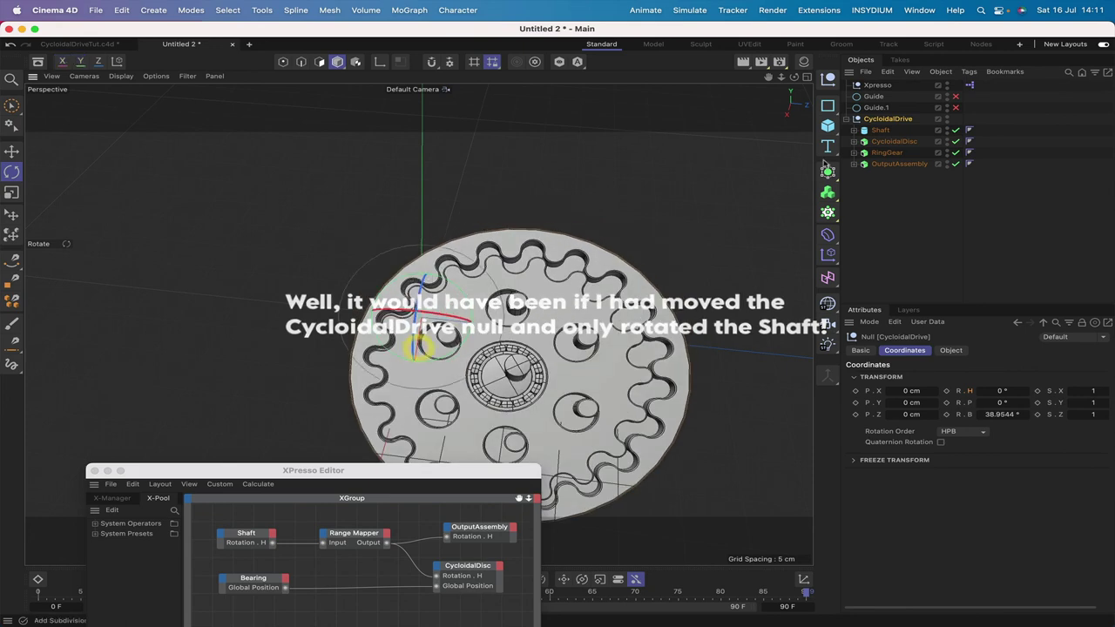
{"action": "left_click", "coordinate": [880, 130]}
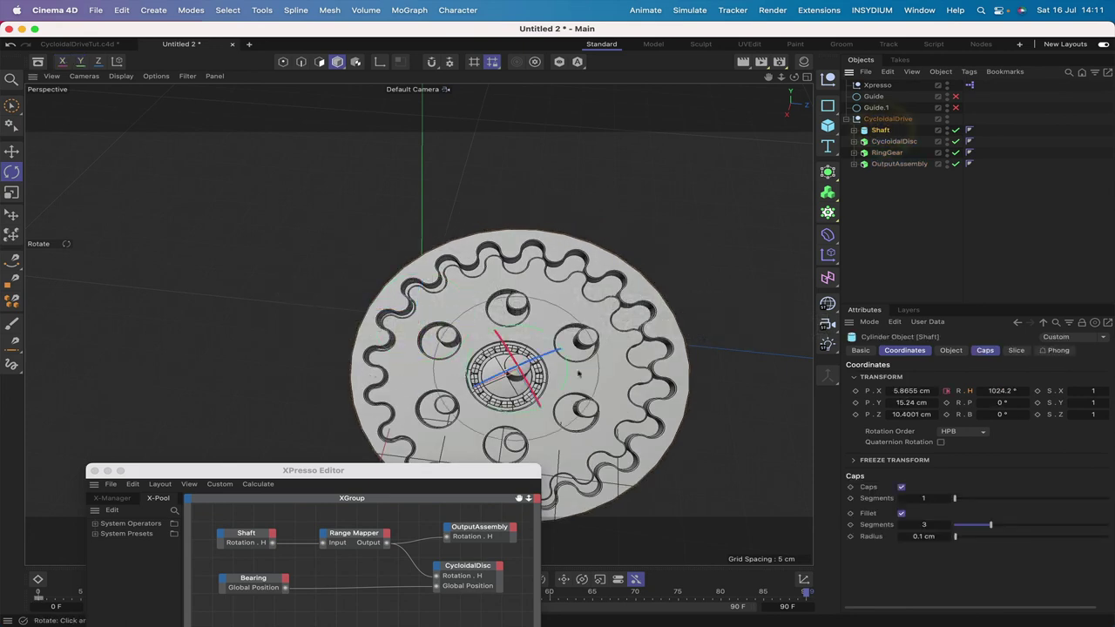
{"action": "left_click_drag", "start_coordinate": [579, 376], "coordinate": [571, 316]}
{"action": "key", "text": "ctrl+z"}
{"action": "key", "text": "super+z"}
{"action": "key", "text": "super+z"}
{"action": "key", "text": "super+z"}
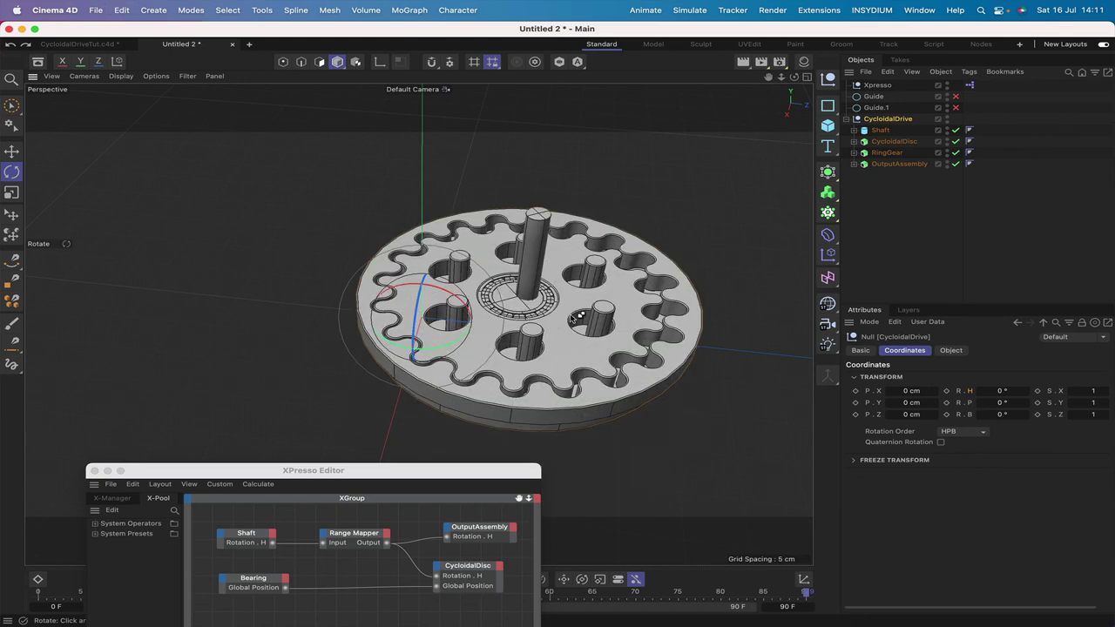
{"action": "key", "text": "super+z"}
{"action": "key", "text": "super+z"}
{"action": "key", "text": "super+z"}
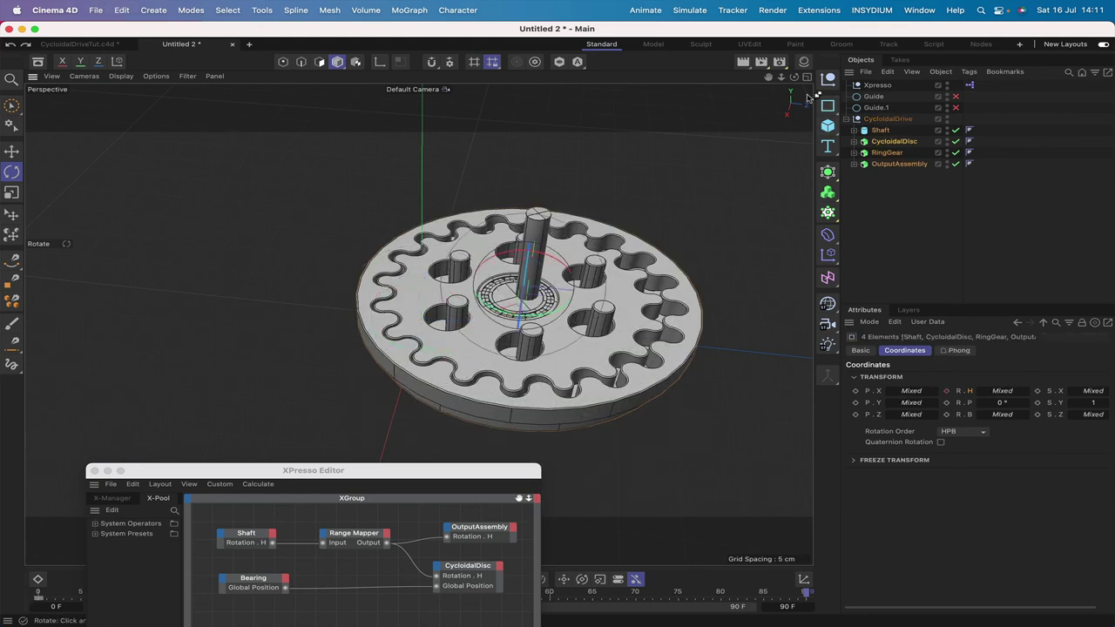
{"action": "key", "text": "super+z"}
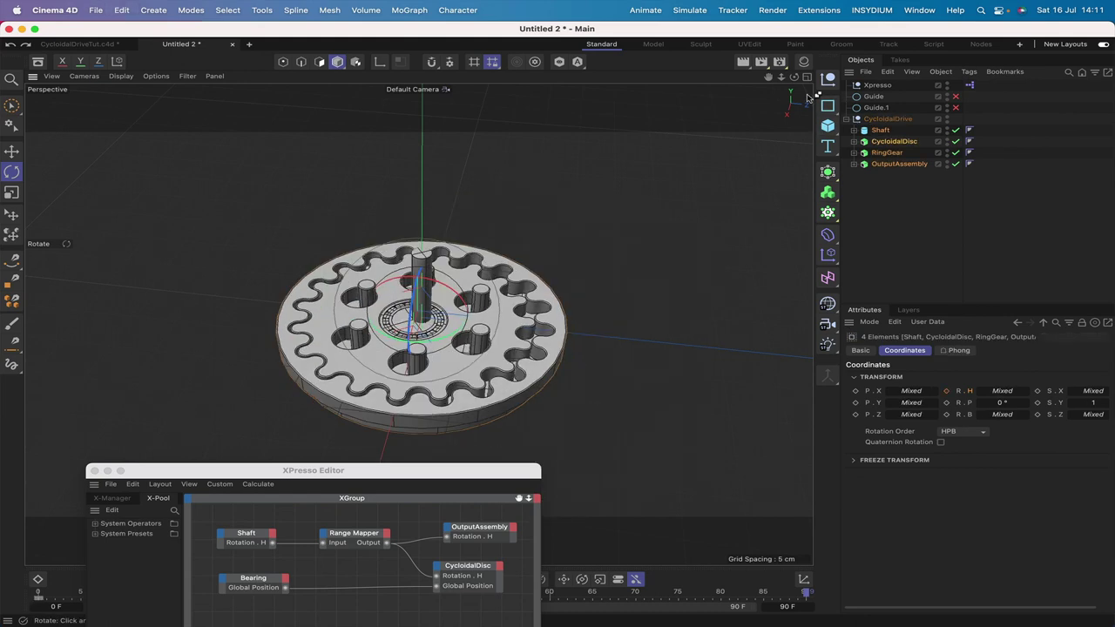
{"action": "left_click", "coordinate": [95, 471]}
Undo the last change, deselect the drive parts, and set the scene's end frame to 600.
{"action": "key", "text": "super+z"}
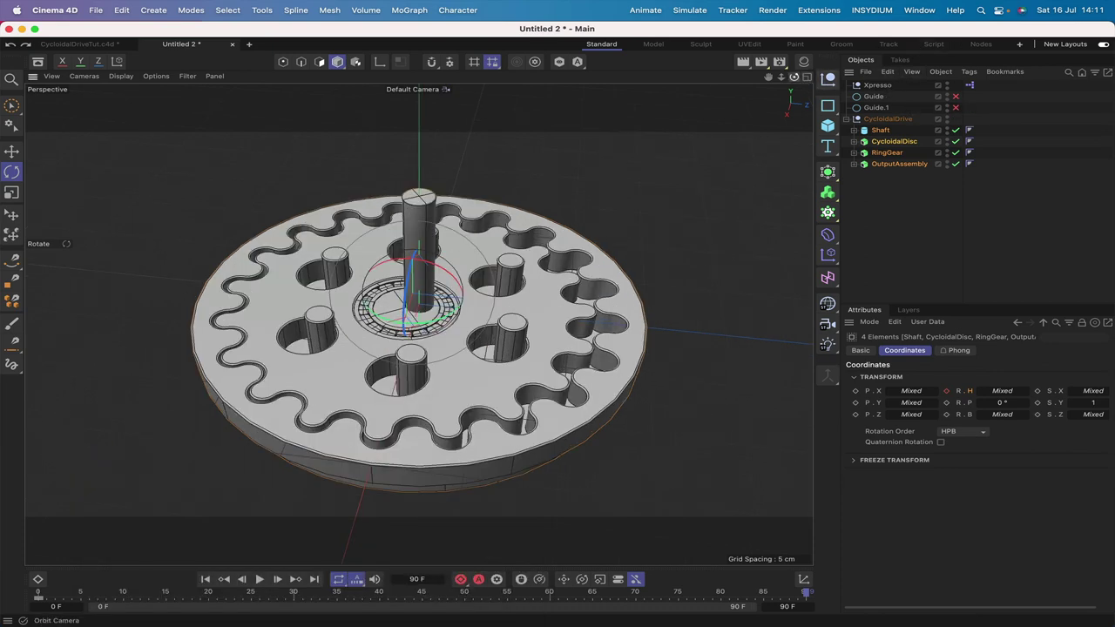
{"action": "left_click_drag", "start_coordinate": [793, 76], "coordinate": [793, 113]}
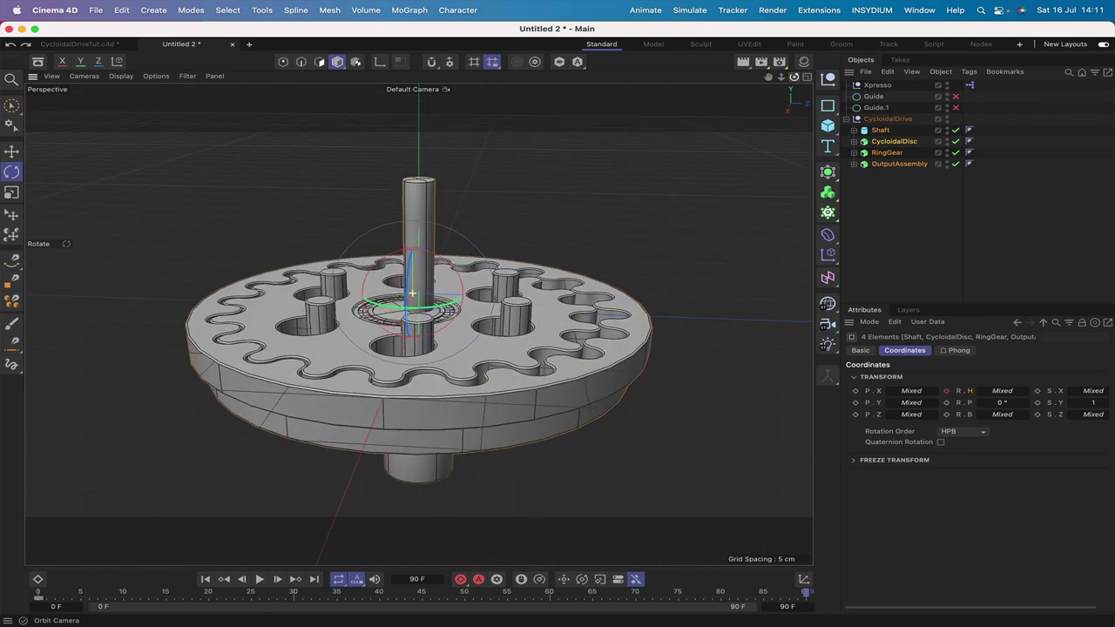
{"action": "left_click", "coordinate": [910, 186]}
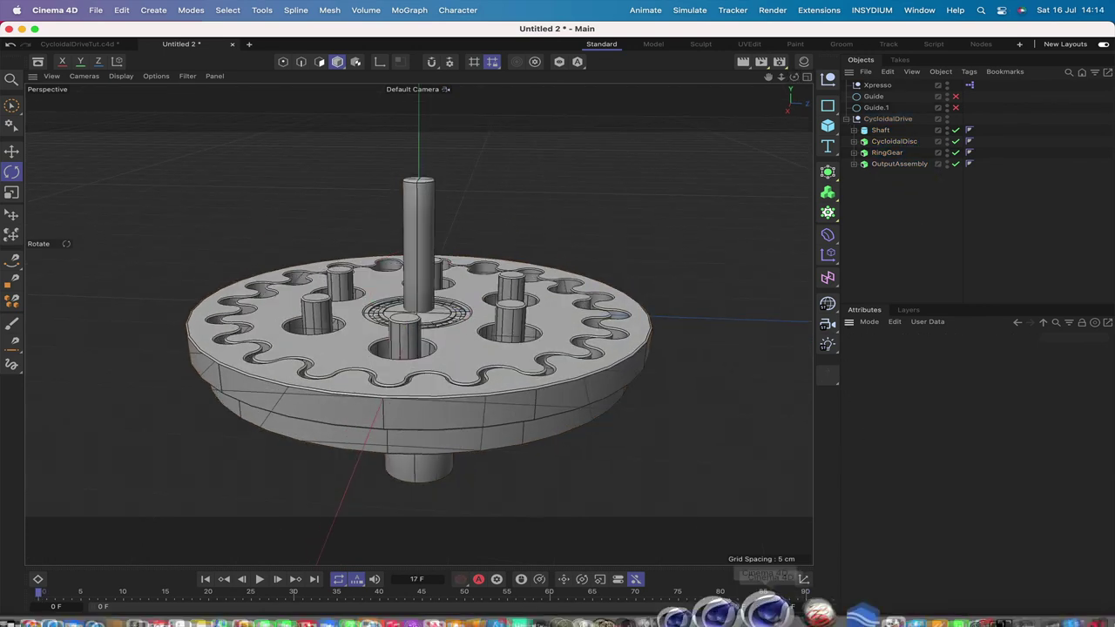
{"action": "left_click", "coordinate": [787, 606]}
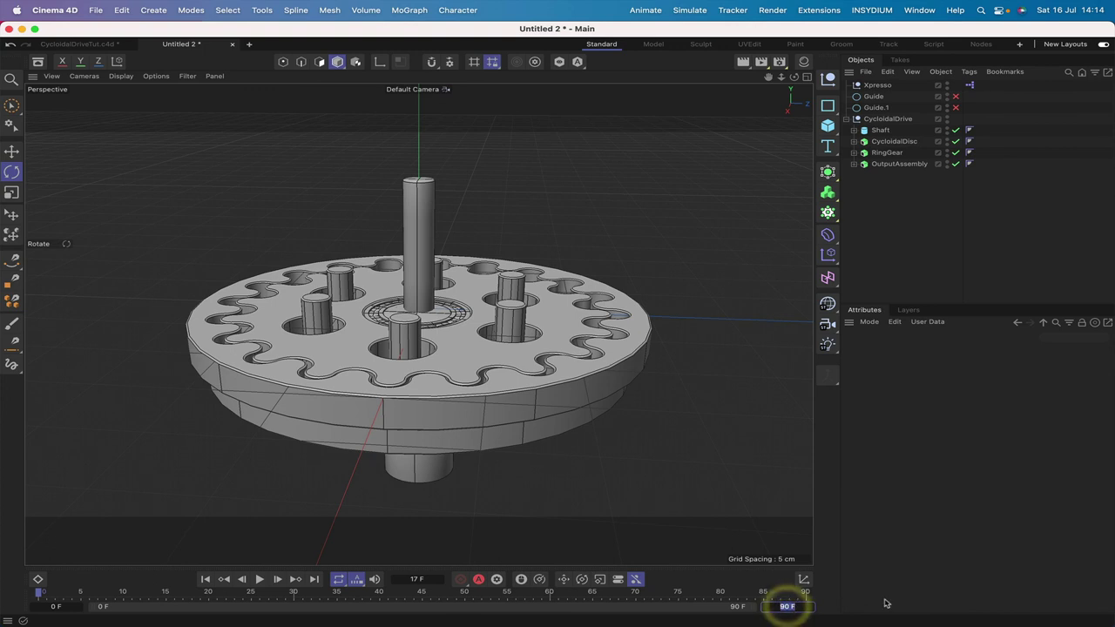
{"action": "type", "text": "600"}
{"action": "key", "text": "Return"}
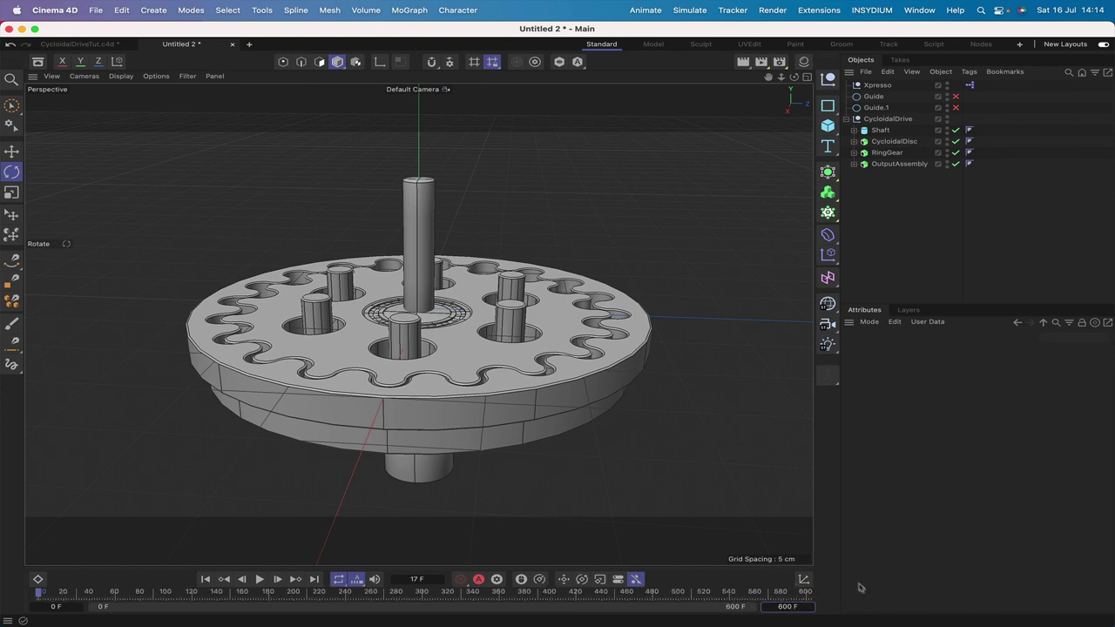
Keyframe the Shaft's heading rotation at 0° on frame 0 and 6828° on frame 600.
{"action": "left_click", "coordinate": [880, 130]}
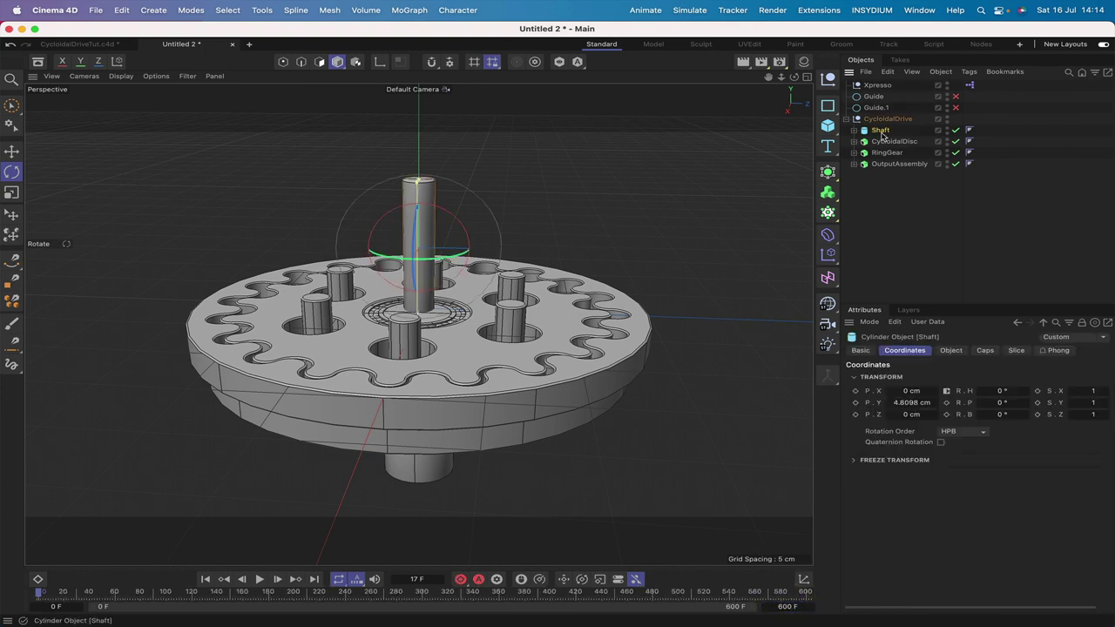
{"action": "left_click", "coordinate": [946, 391]}
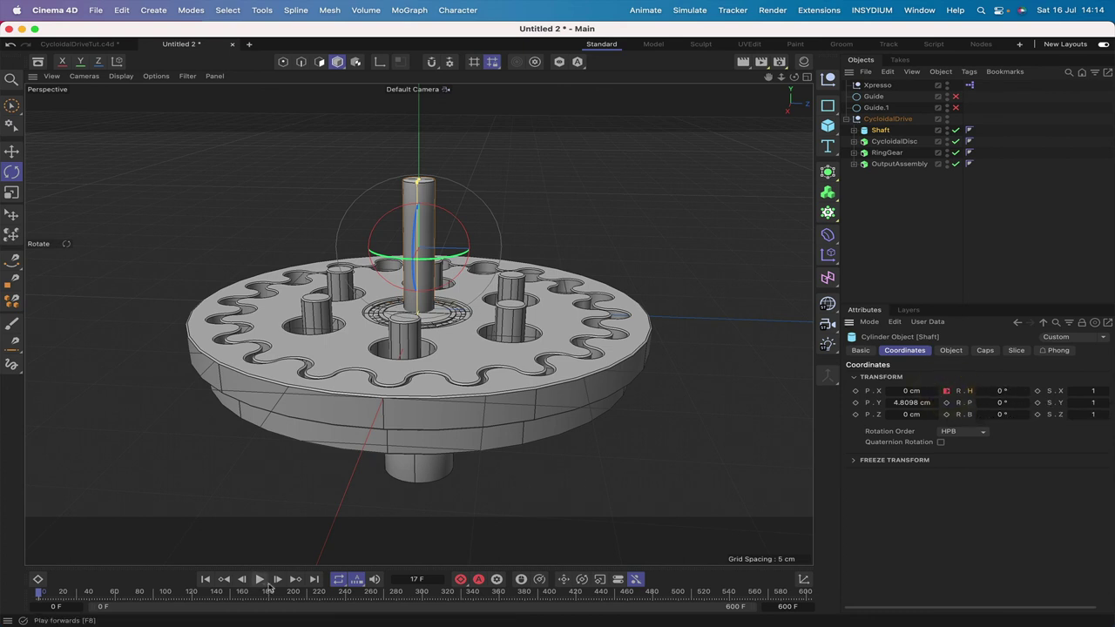
{"action": "left_click", "coordinate": [313, 579]}
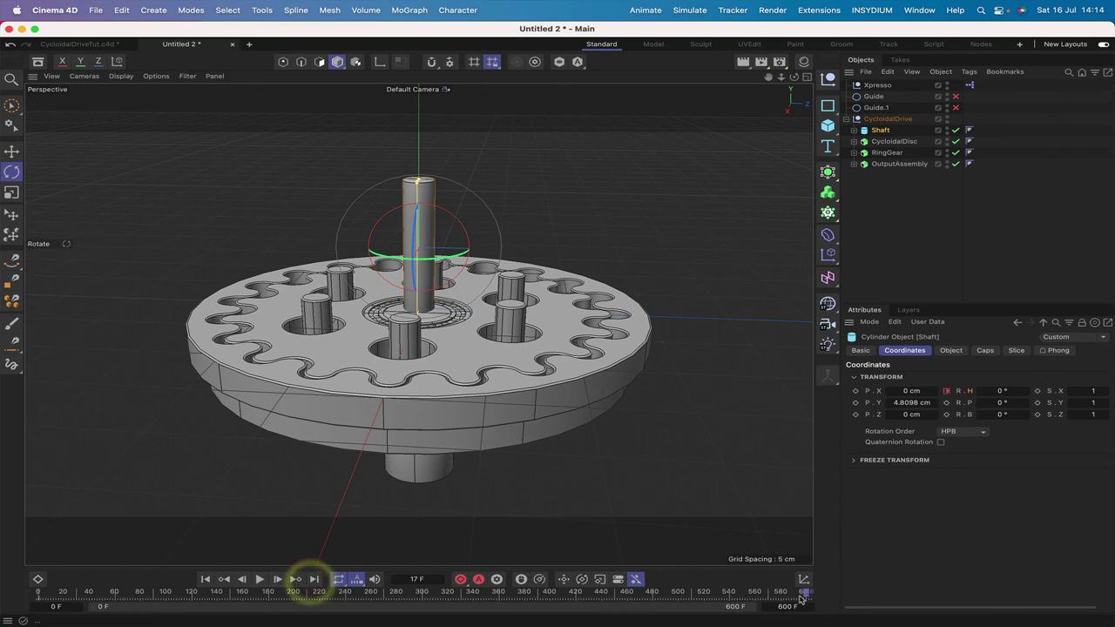
{"action": "double_click", "coordinate": [1001, 391]}
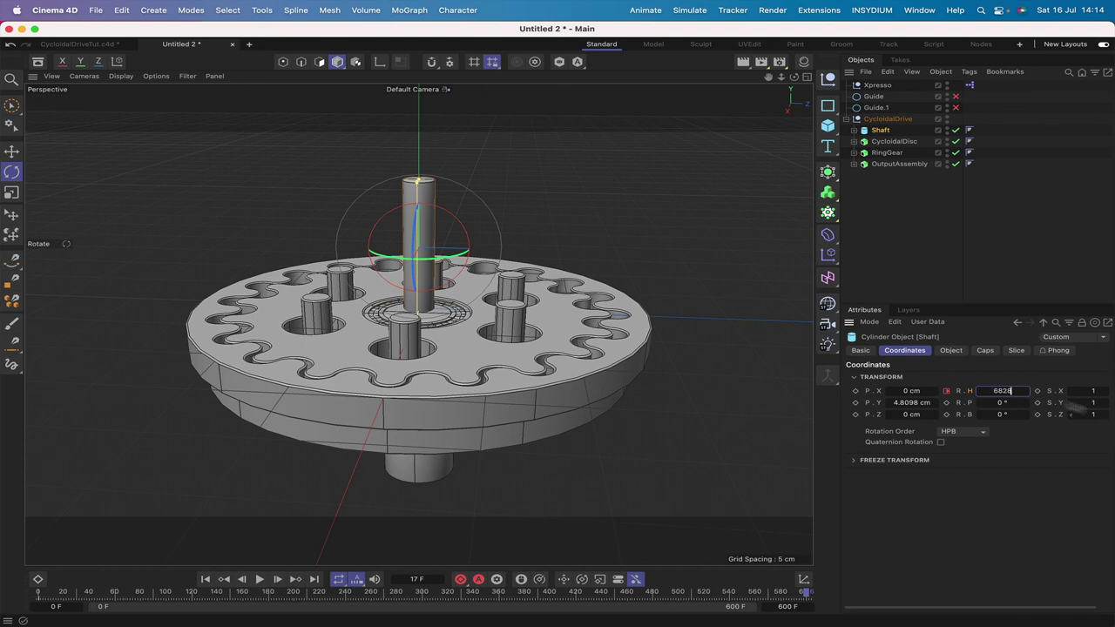
{"action": "key", "text": "Return"}
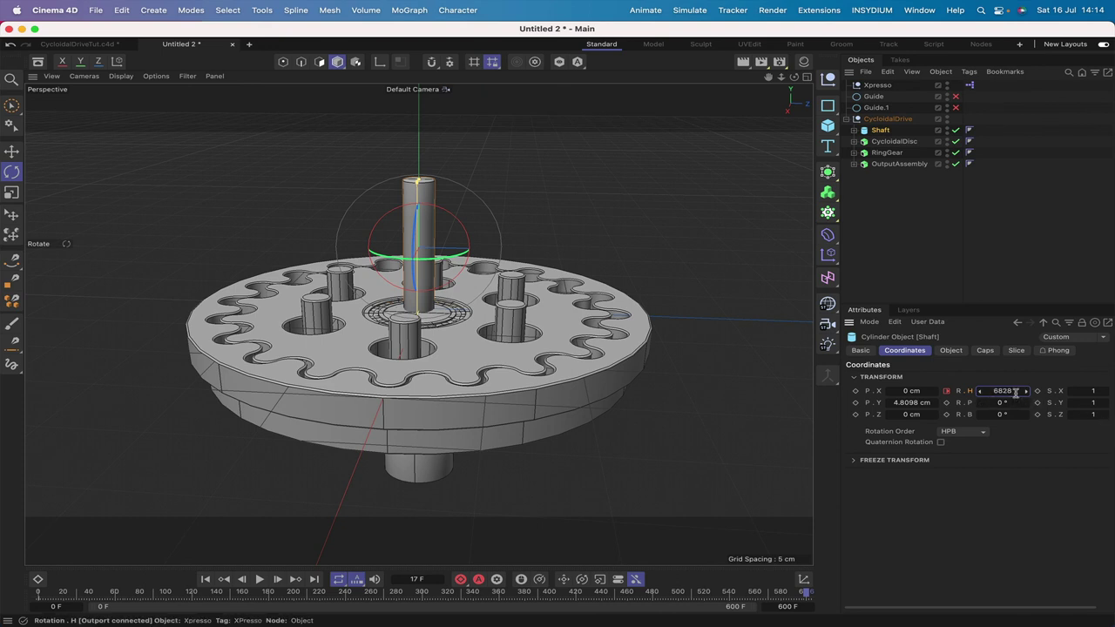
{"action": "left_click", "coordinate": [947, 392]}
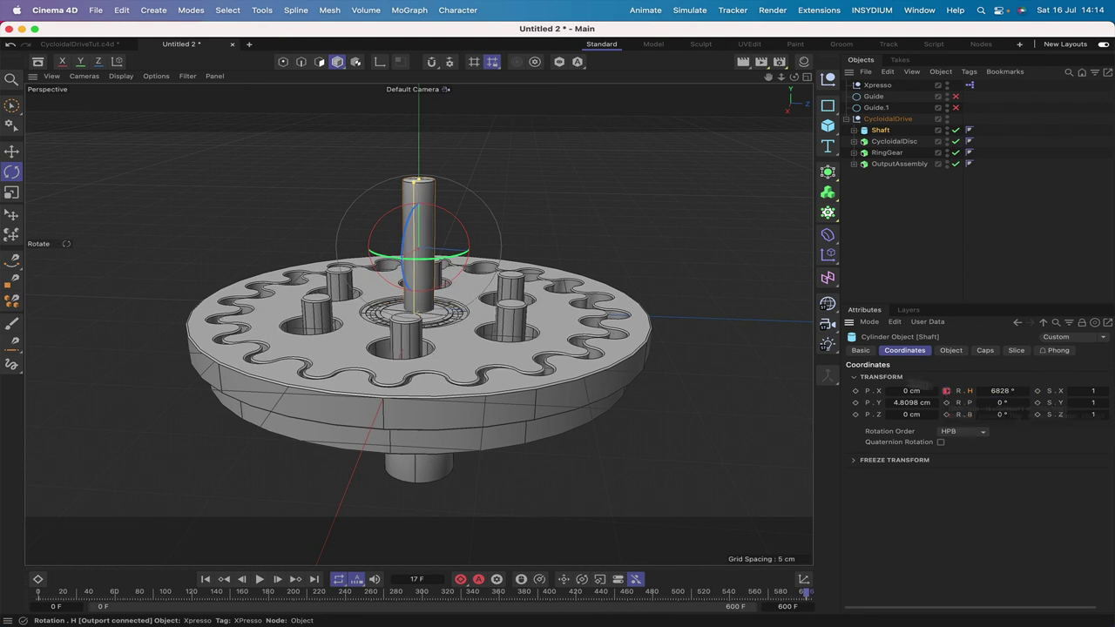
Rewind to frame 0 and play the animation briefly to check the shaft rotation.
{"action": "left_click", "coordinate": [206, 579]}
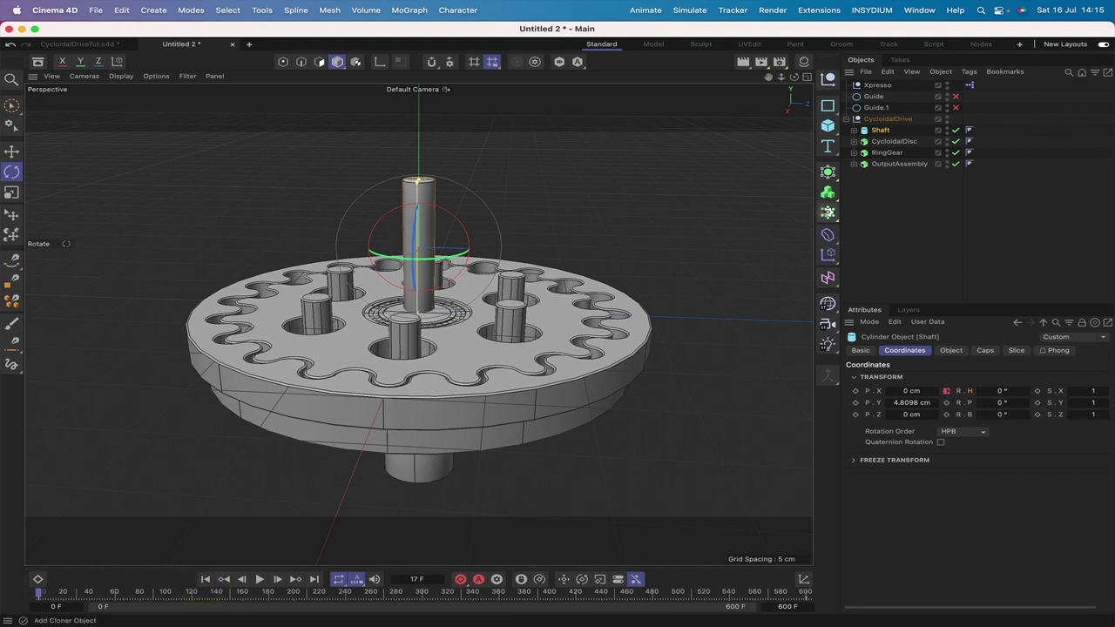
{"action": "left_click", "coordinate": [864, 205]}
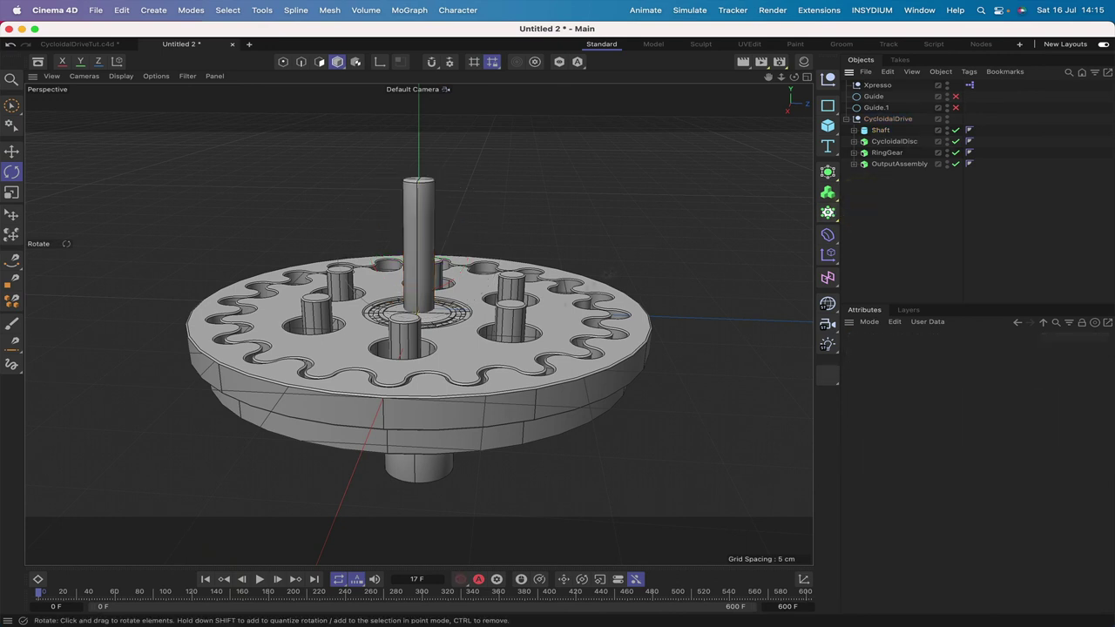
{"action": "left_click", "coordinate": [261, 580]}
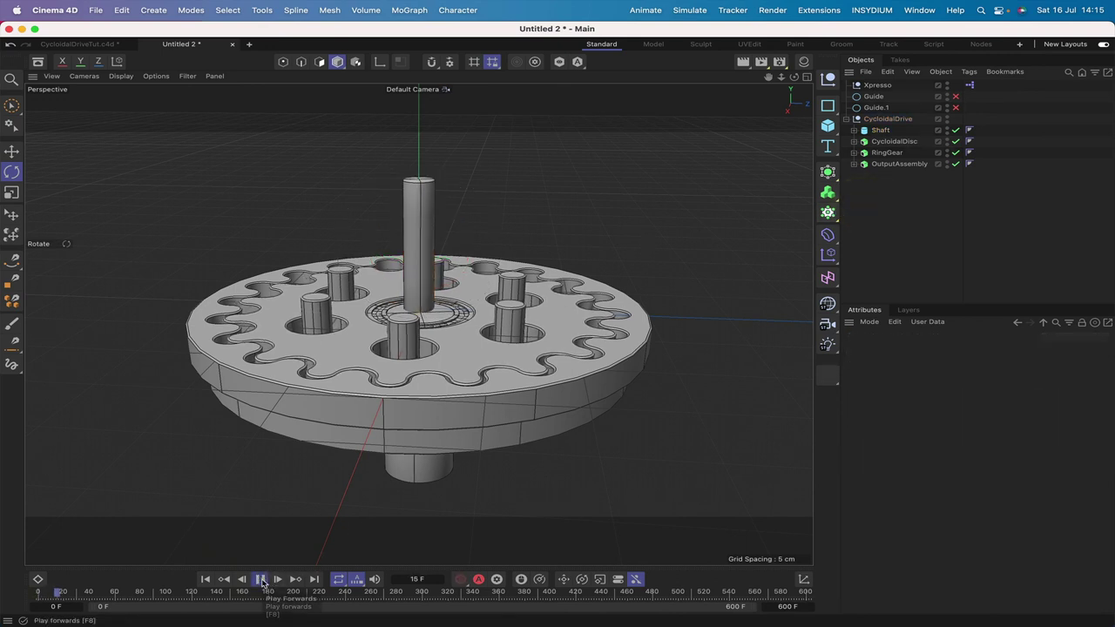
{"action": "left_click", "coordinate": [206, 579]}
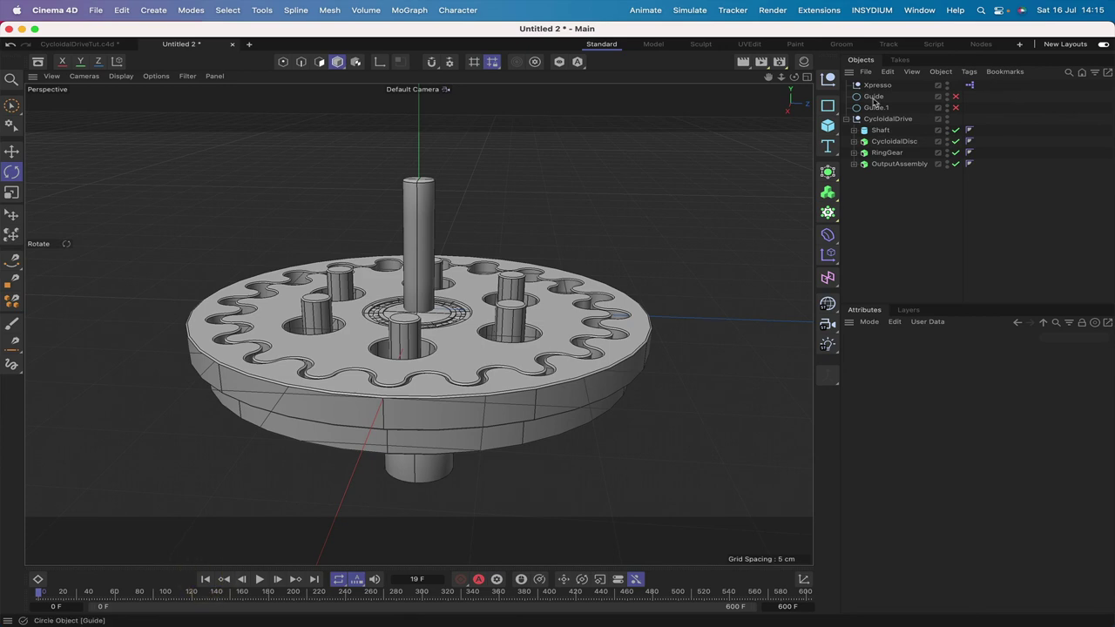
{"action": "left_click", "coordinate": [919, 9]}
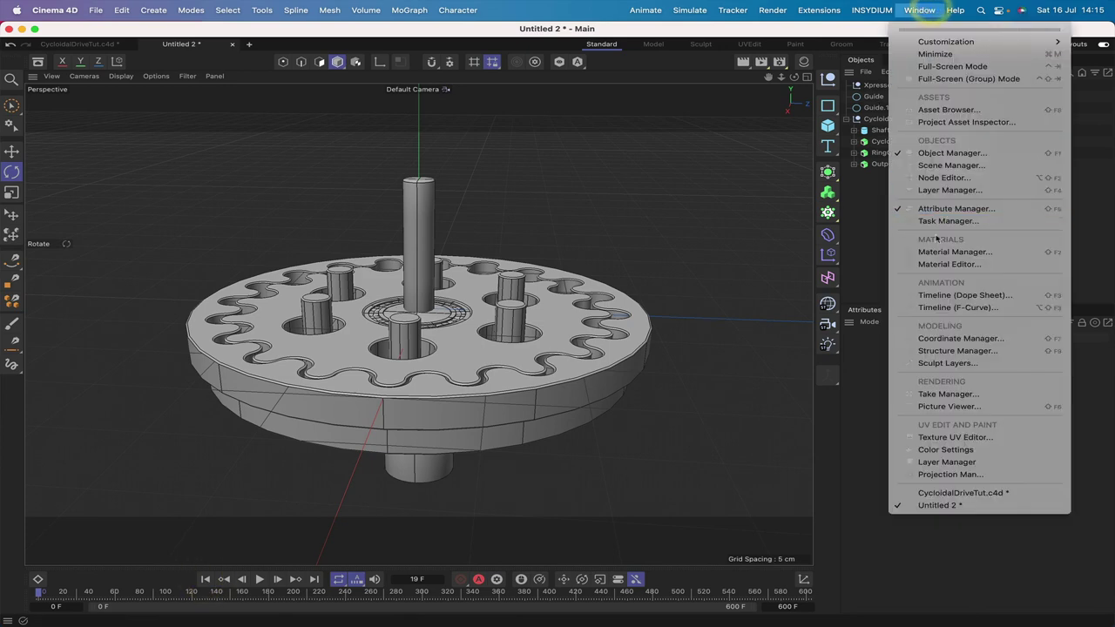
In the F-Curve timeline, switch the Shaft's rotation keys to Linear interpolation, then close it.
{"action": "left_click", "coordinate": [938, 308]}
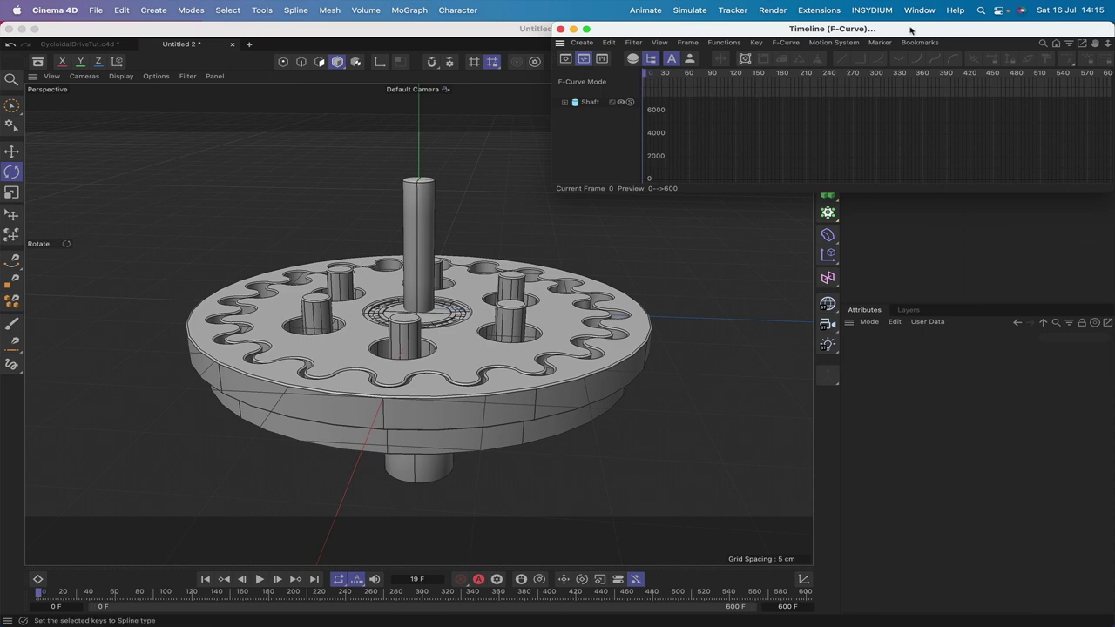
{"action": "left_click_drag", "start_coordinate": [905, 29], "coordinate": [652, 253]}
{"action": "left_click", "coordinate": [879, 131]}
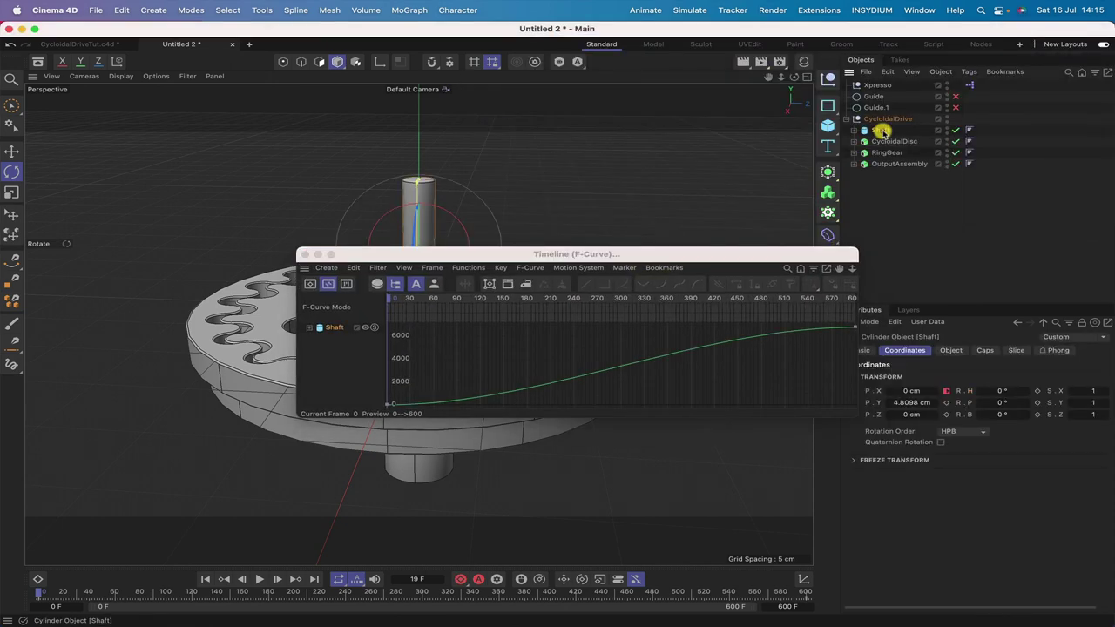
{"action": "left_click", "coordinate": [390, 405]}
{"action": "left_click", "coordinate": [390, 405]}
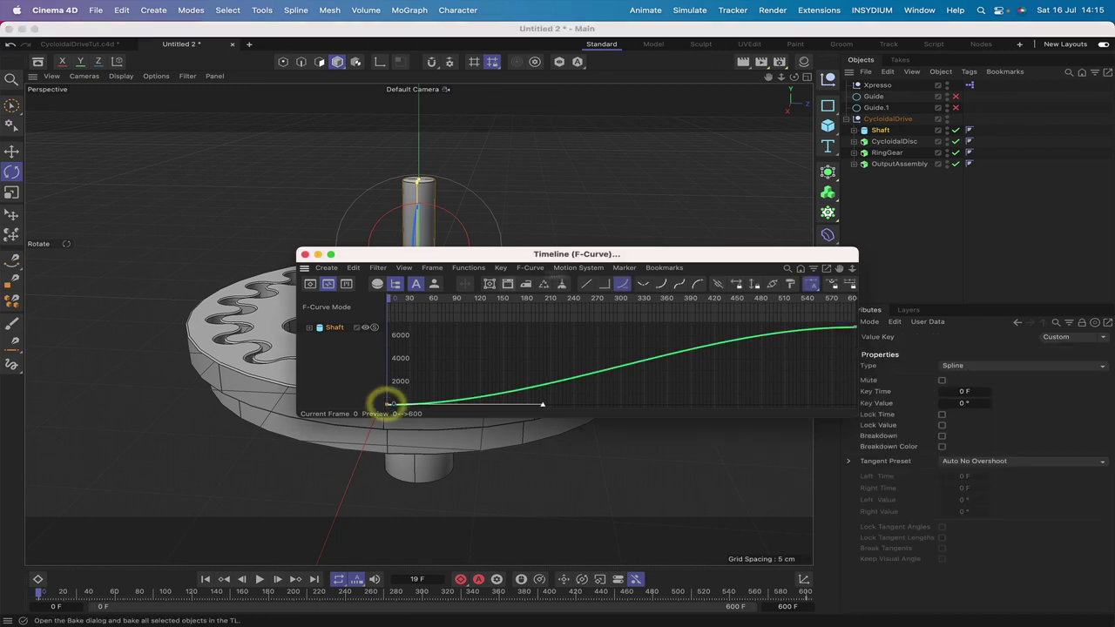
{"action": "left_click", "coordinate": [590, 286]}
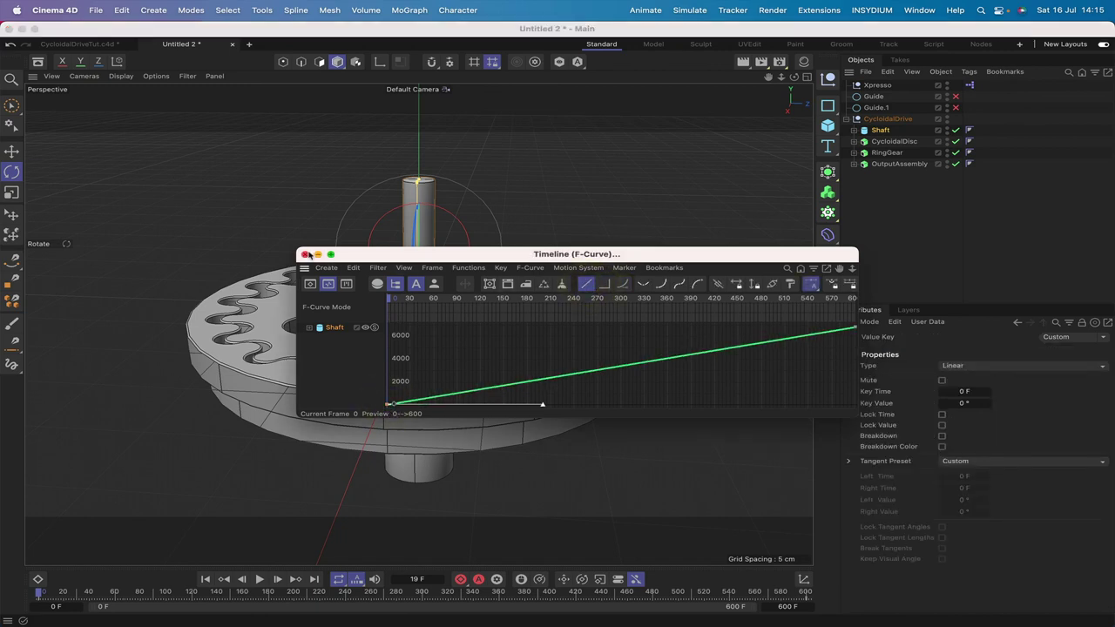
{"action": "left_click", "coordinate": [305, 253]}
Play the 600-frame animation from frame 0, viewing the disc from top-down and low side angles.
{"action": "left_click", "coordinate": [662, 349]}
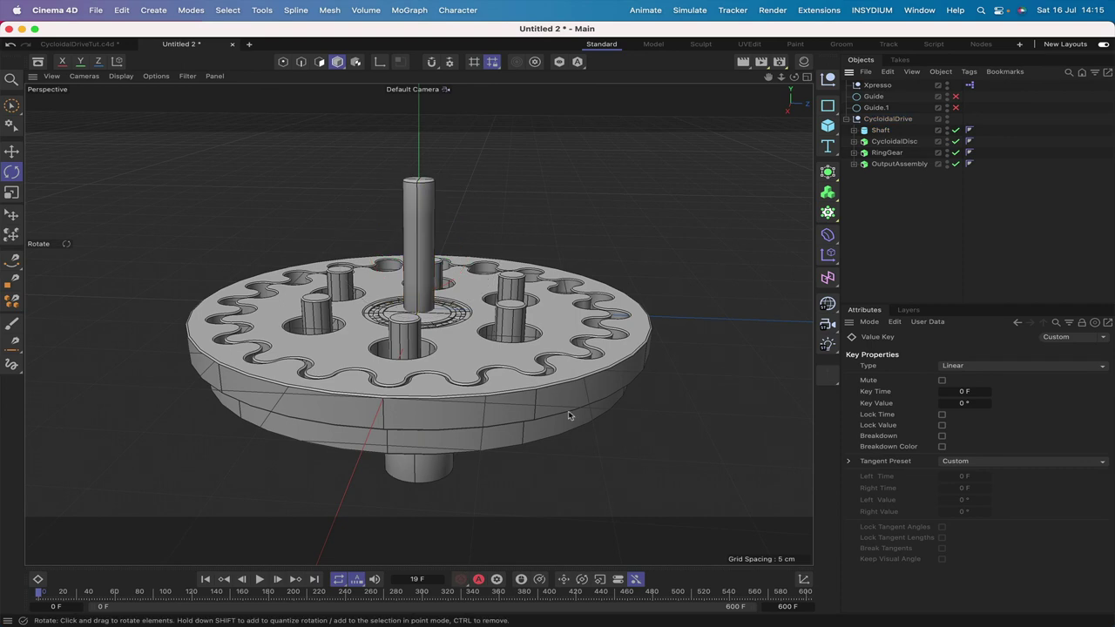
{"action": "left_click", "coordinate": [206, 579]}
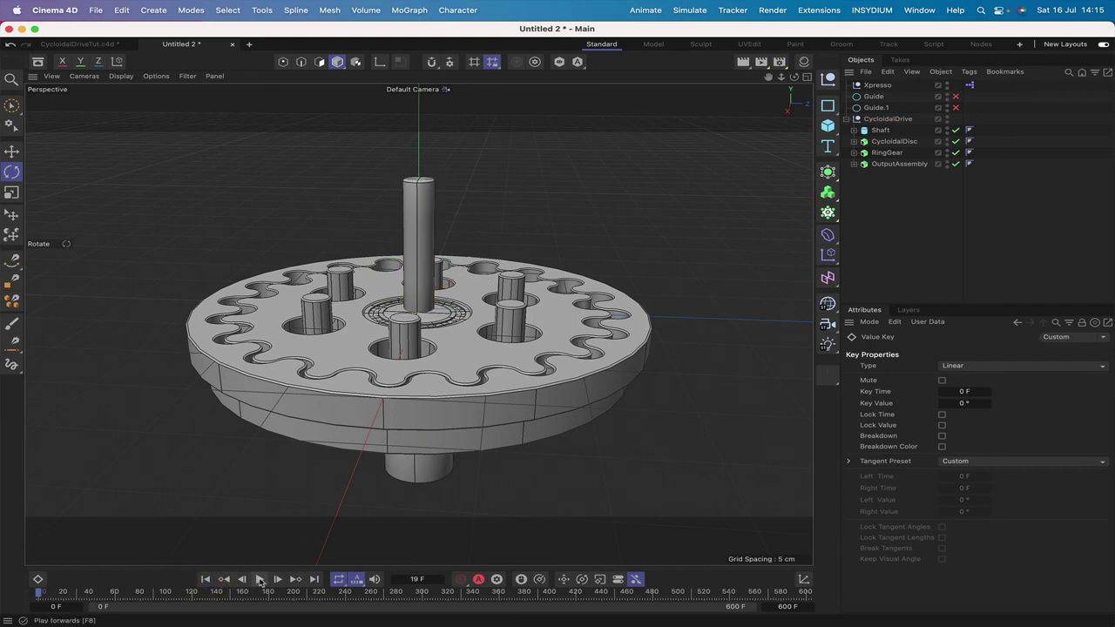
{"action": "left_click", "coordinate": [260, 579]}
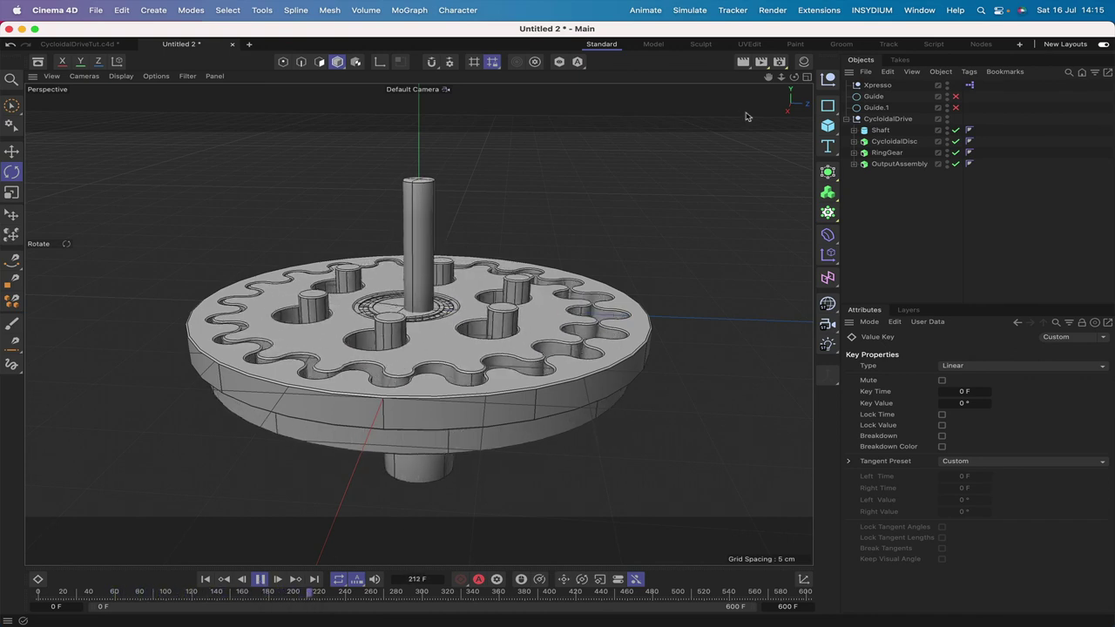
{"action": "left_click_drag", "start_coordinate": [793, 76], "coordinate": [793, 131]}
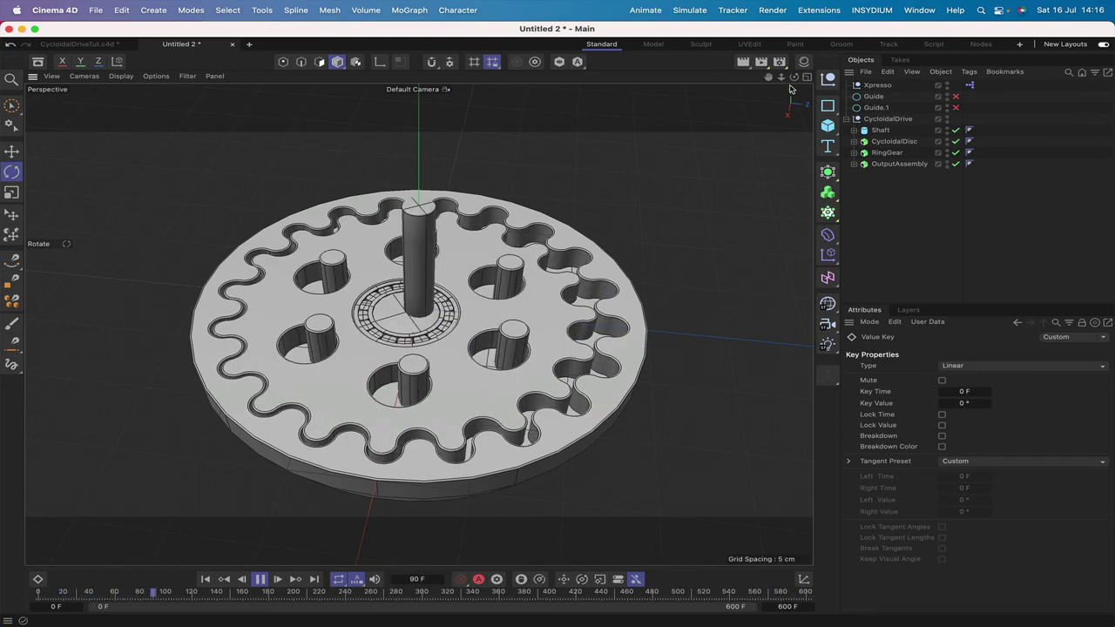
{"action": "left_click_drag", "start_coordinate": [794, 82], "coordinate": [794, 122]}
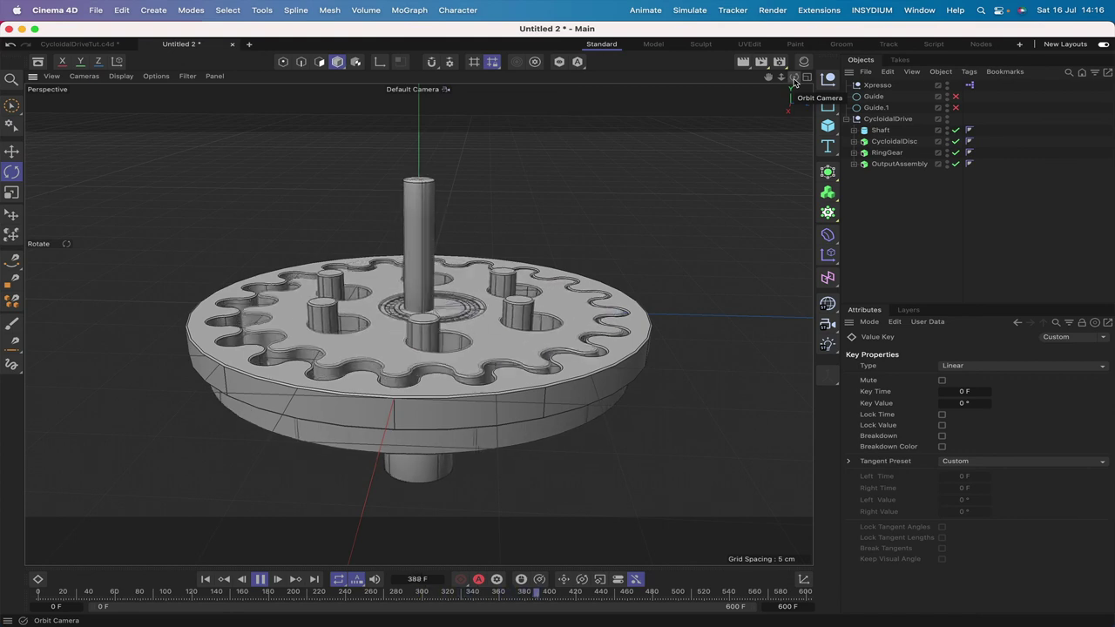
{"action": "left_click_drag", "start_coordinate": [794, 82], "coordinate": [794, 167]}
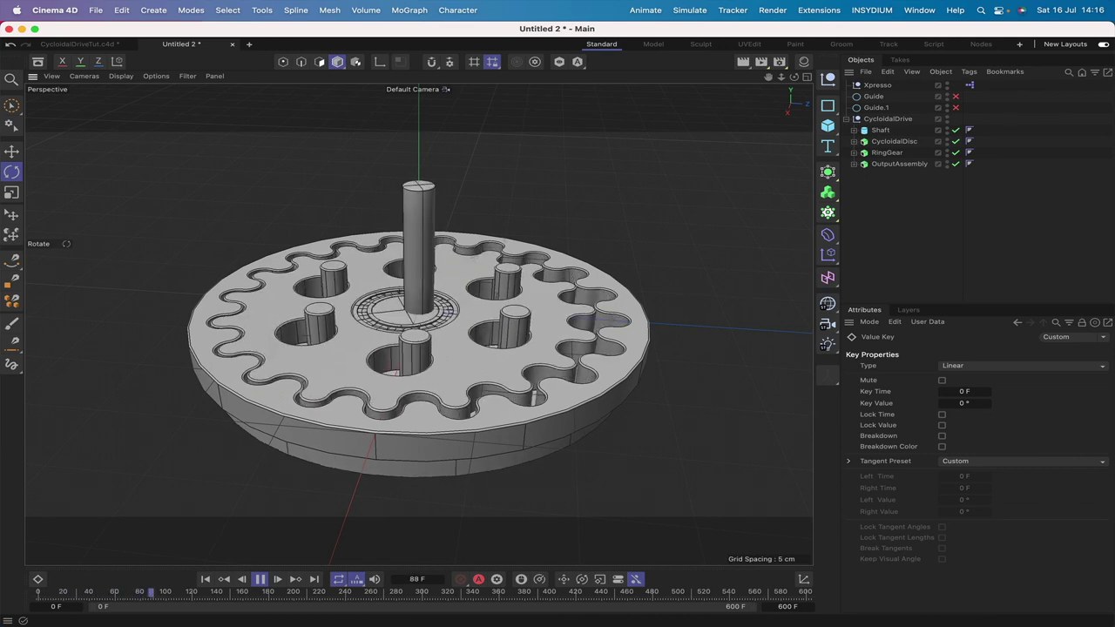
{"action": "left_click_drag", "start_coordinate": [795, 76], "coordinate": [794, 71]}
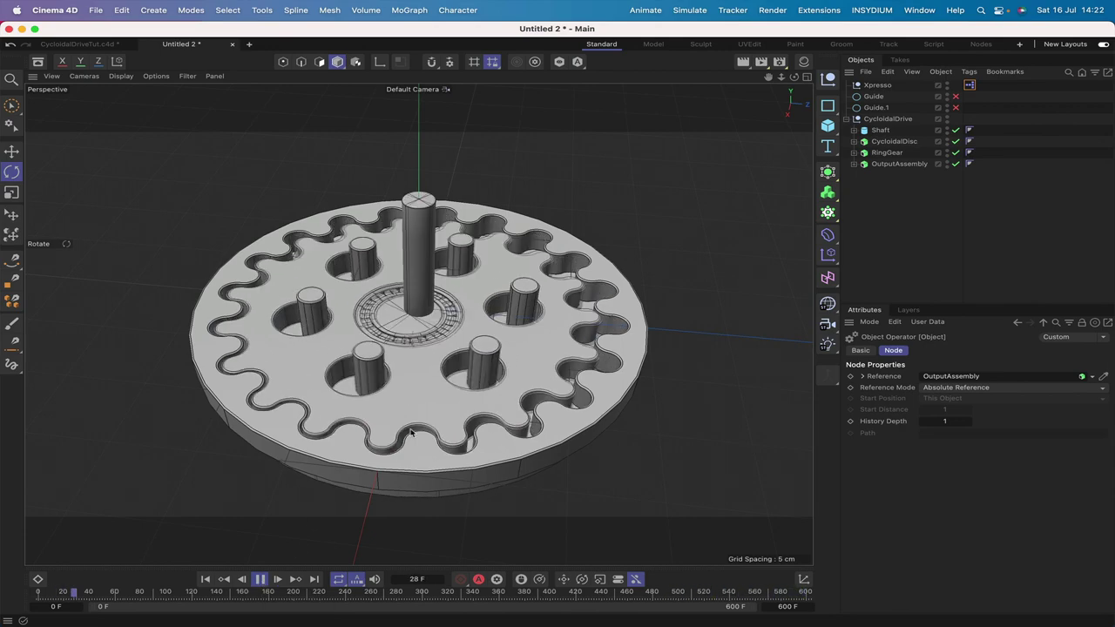
Reopen the XPresso Editor from the Xpresso tag and move its window slightly upward.
{"action": "double_click", "coordinate": [970, 84]}
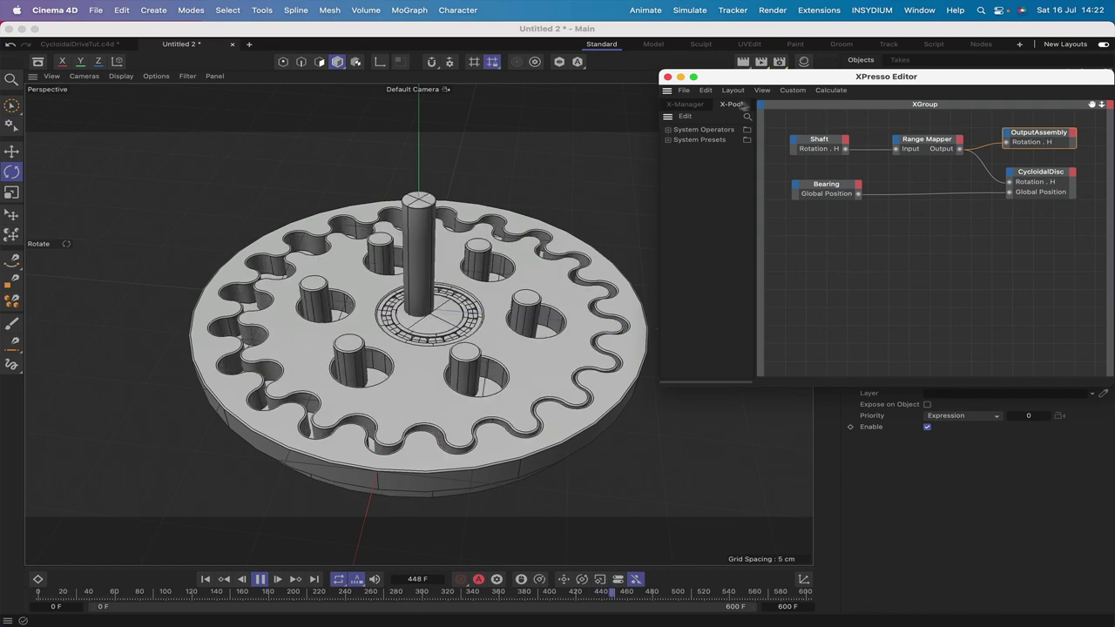
{"action": "left_click_drag", "start_coordinate": [714, 77], "coordinate": [771, 47]}
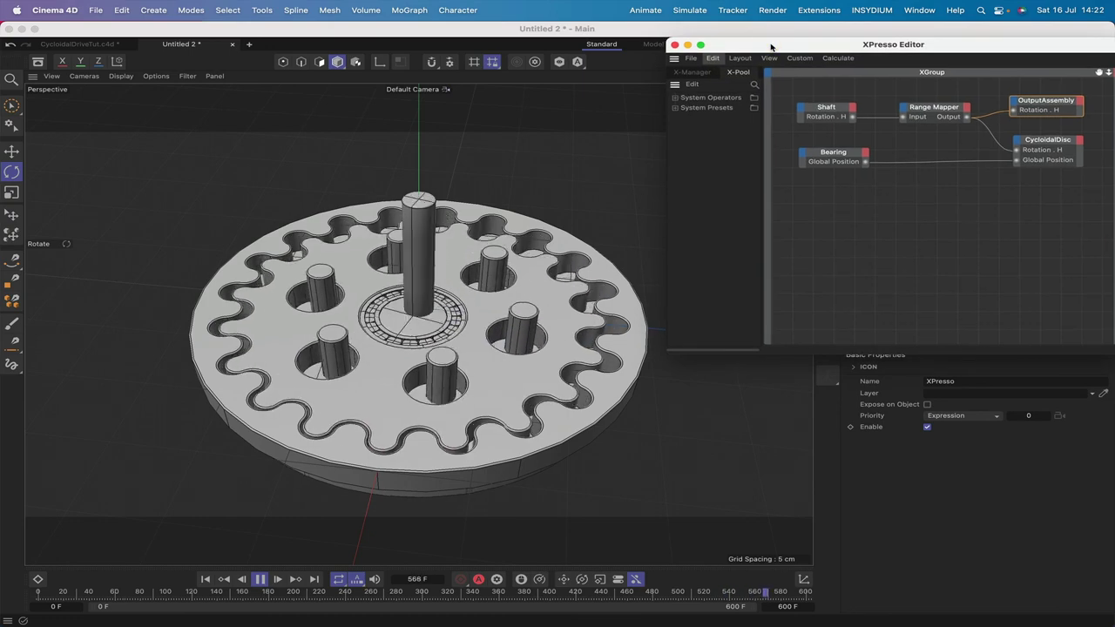